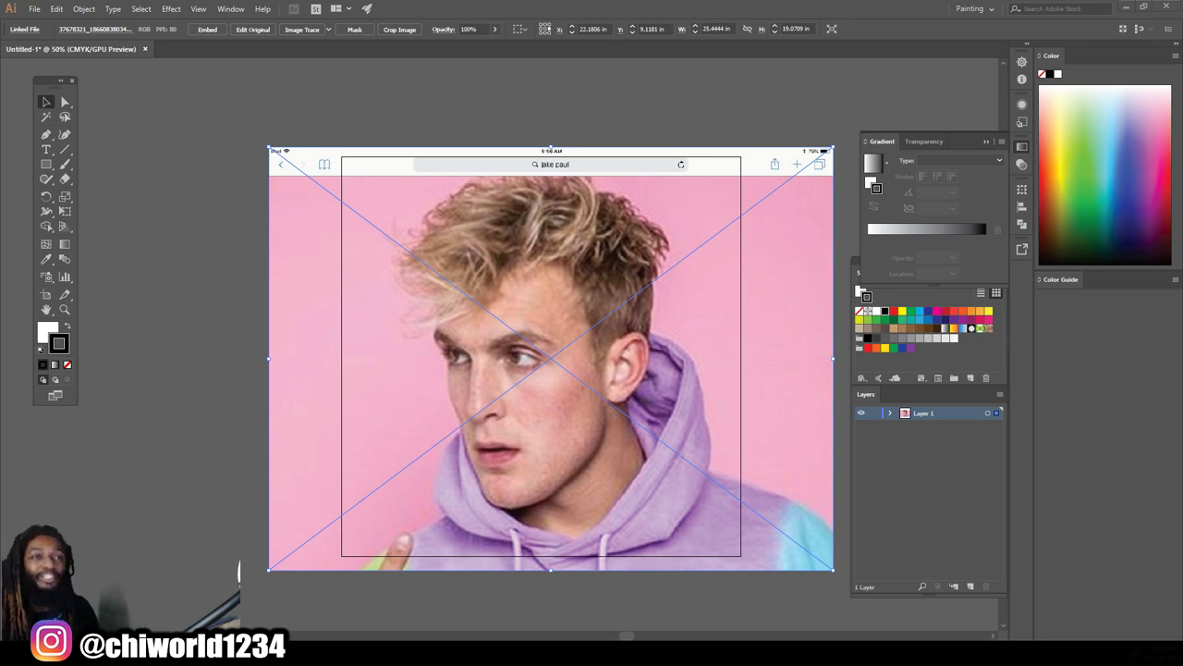
Create a pressure-sensitive calligraphic brush, size 3 pt with 3 pt variation
{"action": "key", "text": "ctrl+shift+a"}
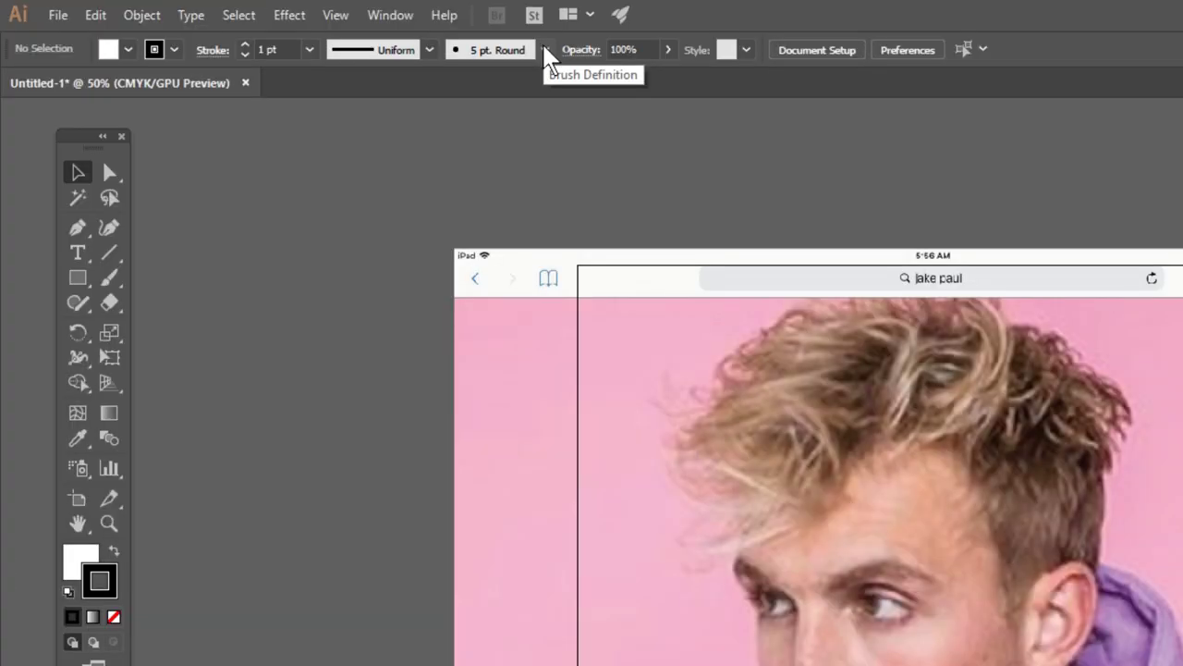
{"action": "left_click", "coordinate": [545, 50]}
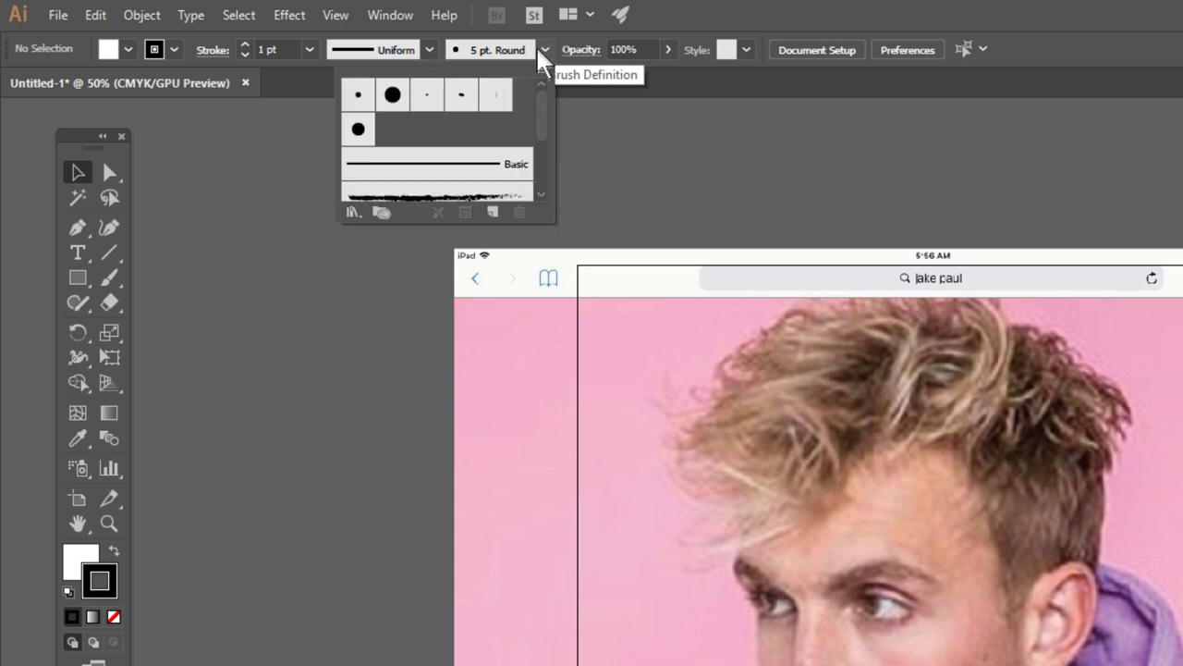
{"action": "left_click", "coordinate": [495, 213]}
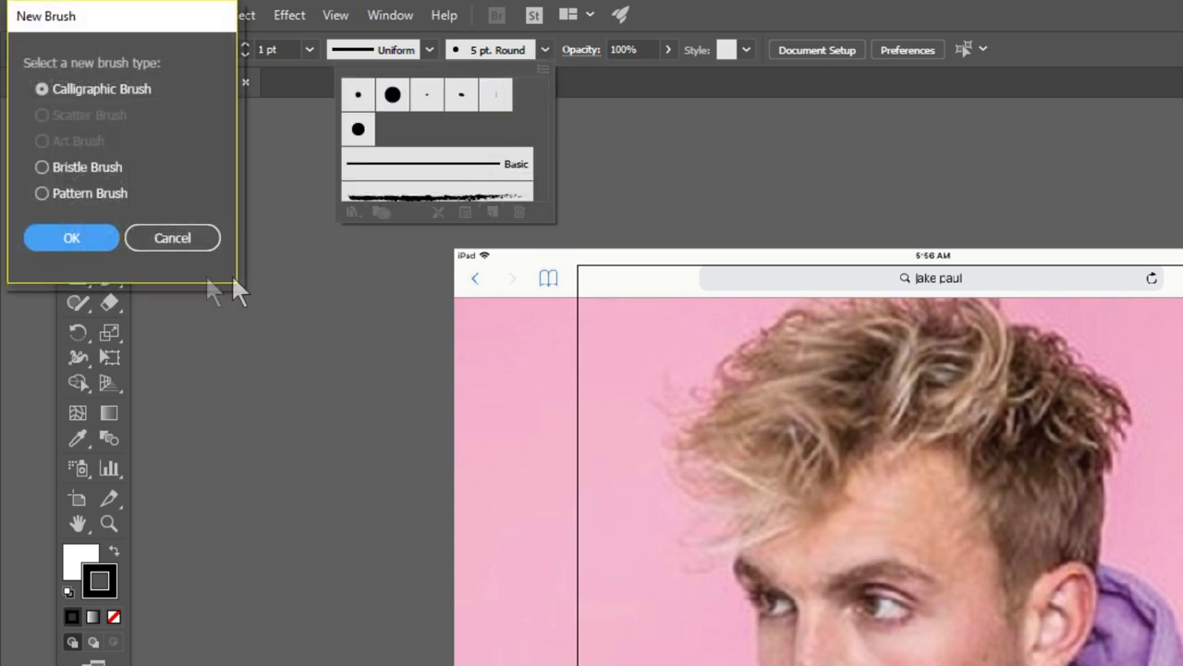
{"action": "left_click", "coordinate": [88, 240]}
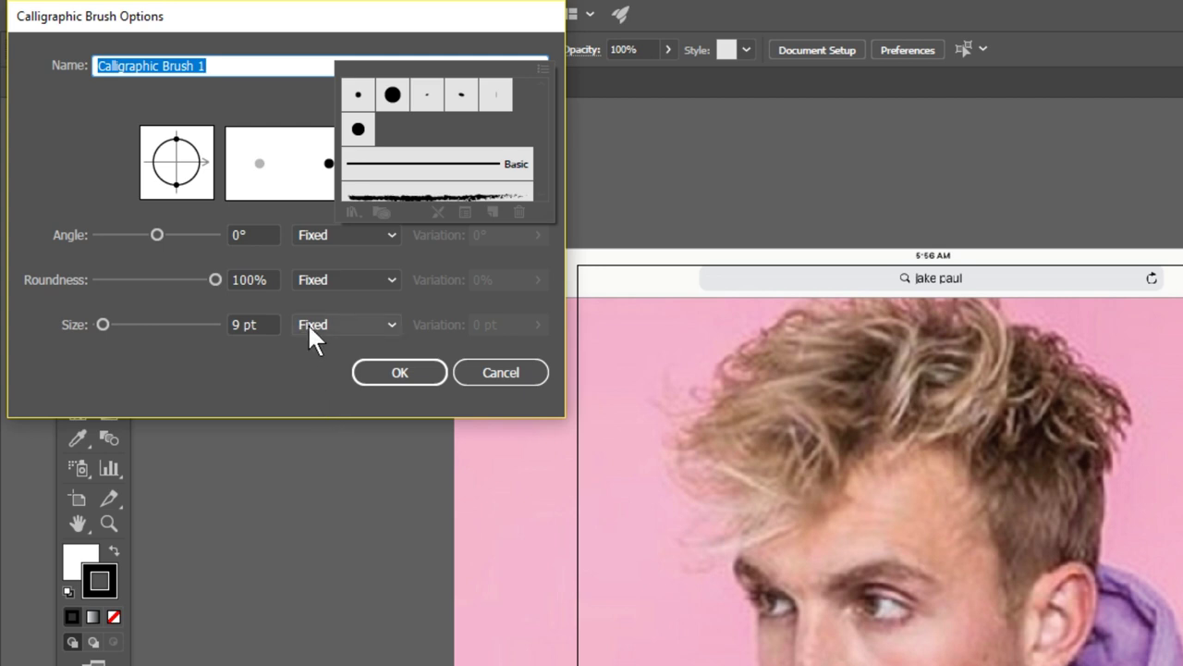
{"action": "left_click", "coordinate": [307, 323]}
{"action": "left_click", "coordinate": [329, 389]}
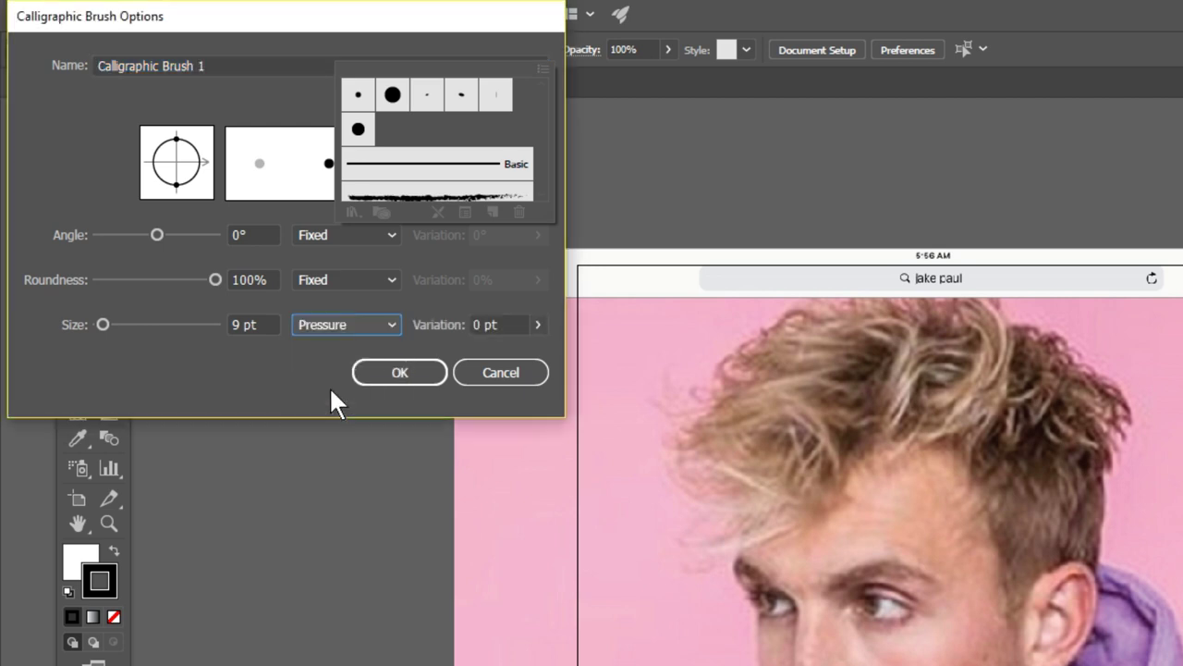
{"action": "left_click", "coordinate": [237, 324]}
{"action": "type", "text": "3"}
{"action": "key", "text": "Tab"}
{"action": "type", "text": "3"}
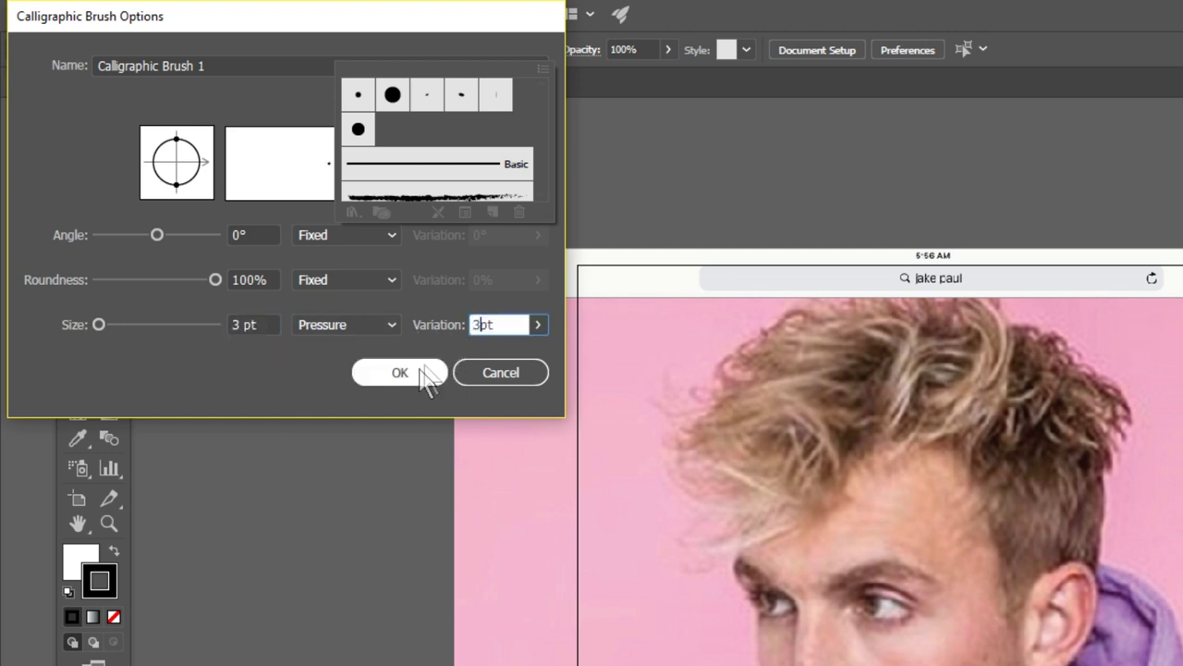
{"action": "left_click", "coordinate": [396, 375]}
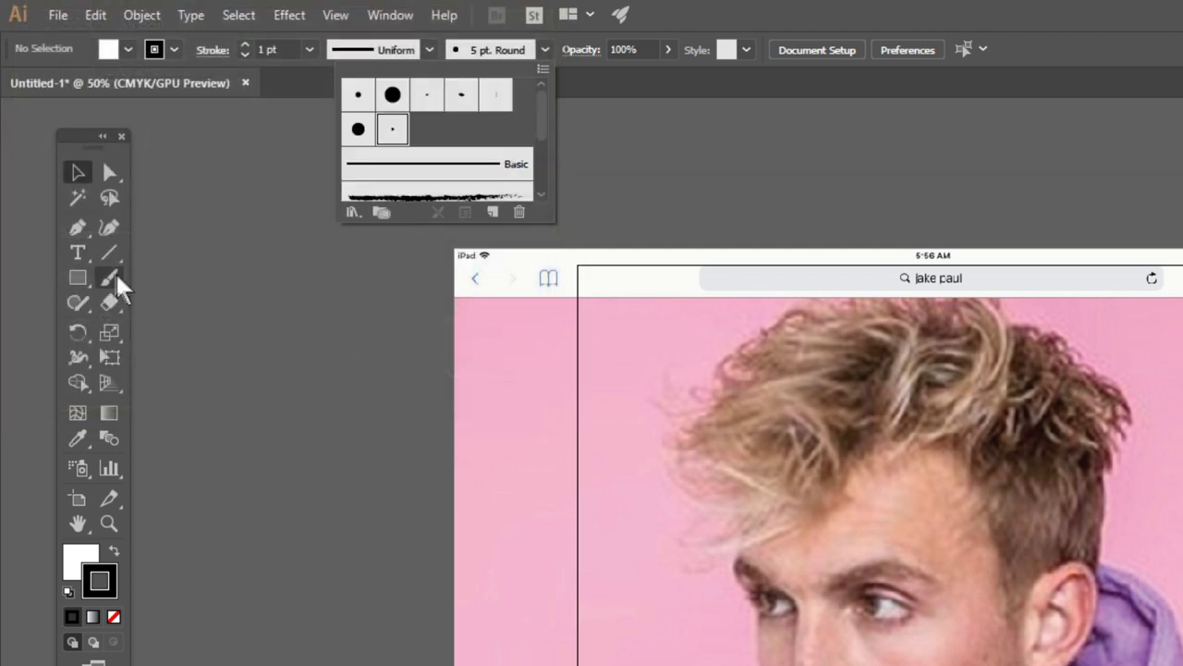
{"action": "left_click", "coordinate": [65, 165]}
Draw test strokes beside the artboard to try the brush, then undo them
{"action": "left_click_drag", "start_coordinate": [185, 167], "coordinate": [191, 243]}
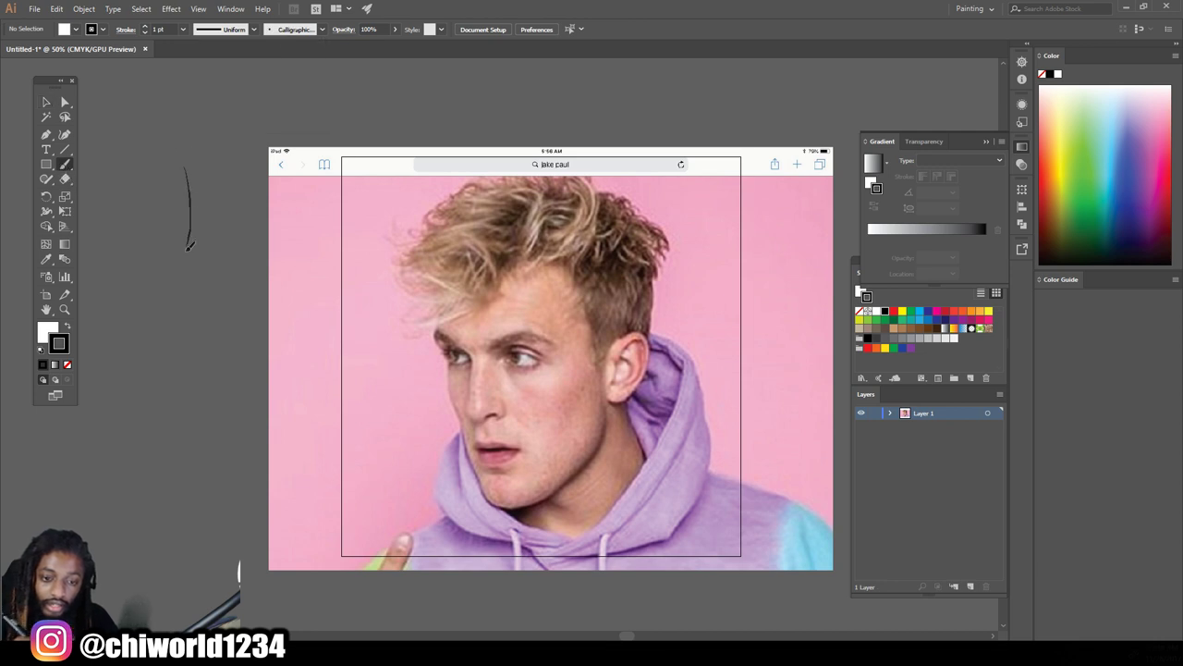
{"action": "mouse_move", "coordinate": [191, 287]}
{"action": "left_mouse_down"}
{"action": "mouse_move", "coordinate": [187, 379]}
{"action": "mouse_move", "coordinate": [199, 426]}
{"action": "left_mouse_up"}
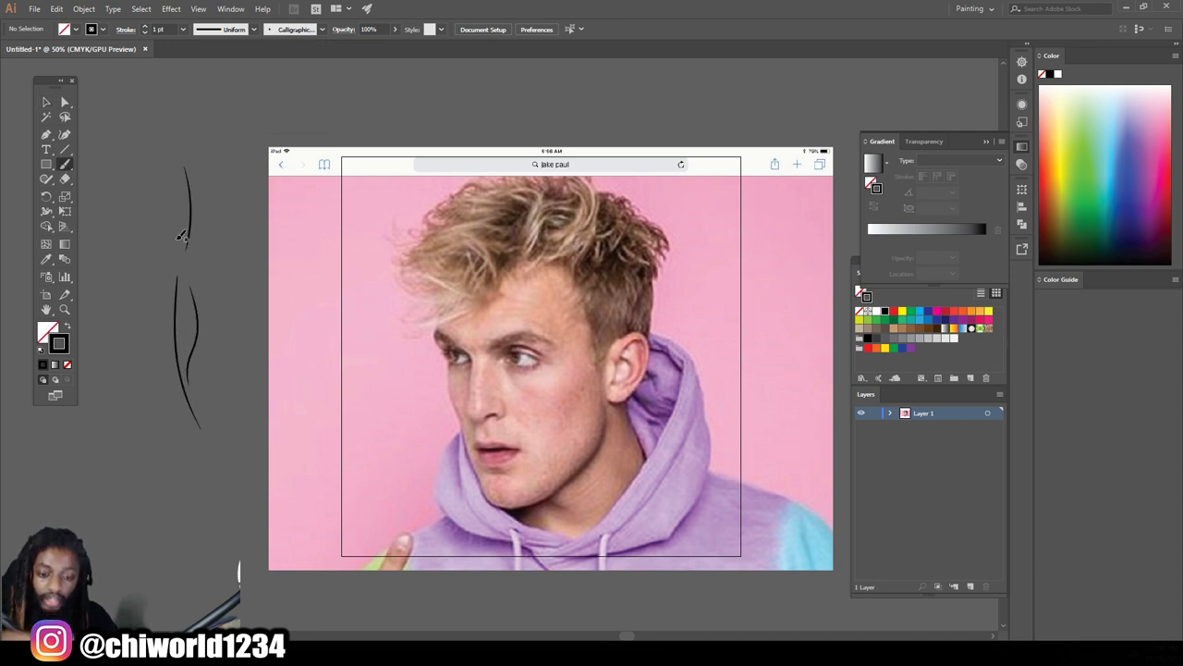
{"action": "key", "text": "ctrl+z"}
{"action": "key", "text": "ctrl+z"}
{"action": "key", "text": "ctrl+z"}
{"action": "key", "text": "ctrl+minus"}
{"action": "key", "text": "ctrl+plus"}
{"action": "key", "text": "ctrl+plus"}
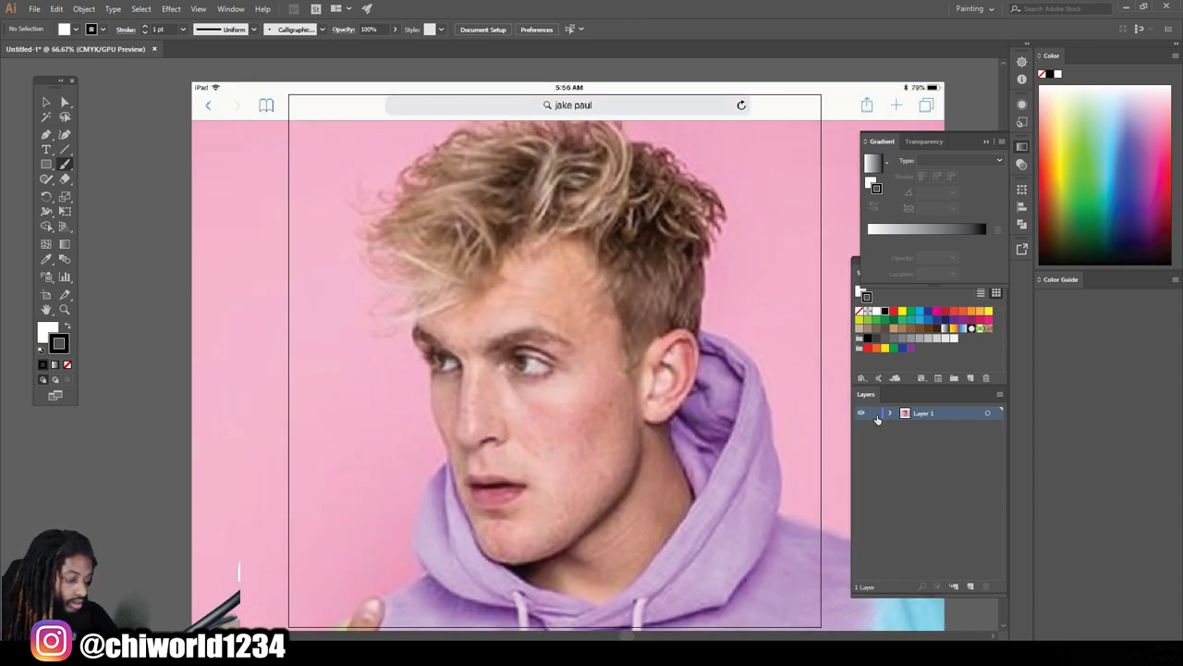
Fade the reference photo by lowering its opacity to 75%
{"action": "left_click", "coordinate": [46, 102]}
{"action": "left_click", "coordinate": [471, 160]}
{"action": "left_click", "coordinate": [494, 30]}
{"action": "left_click_drag", "start_coordinate": [492, 44], "coordinate": [482, 48]}
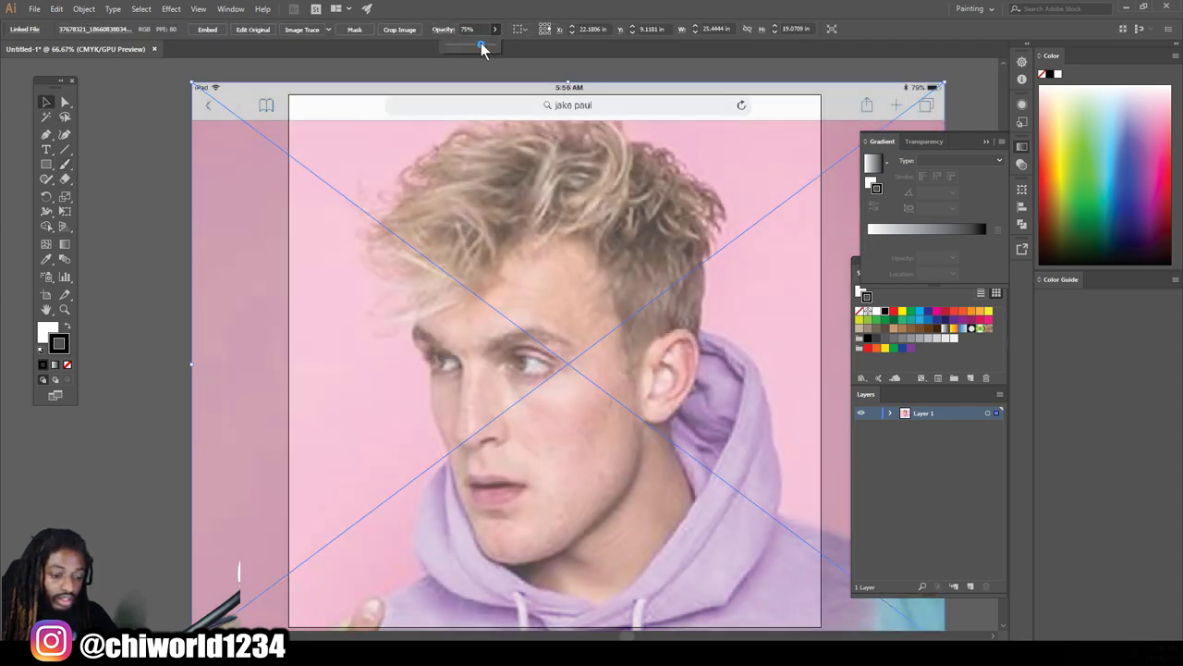
Lock Layer 1, add Layer 2 above it, and pick a dark brown stroke colour
{"action": "left_click", "coordinate": [874, 412]}
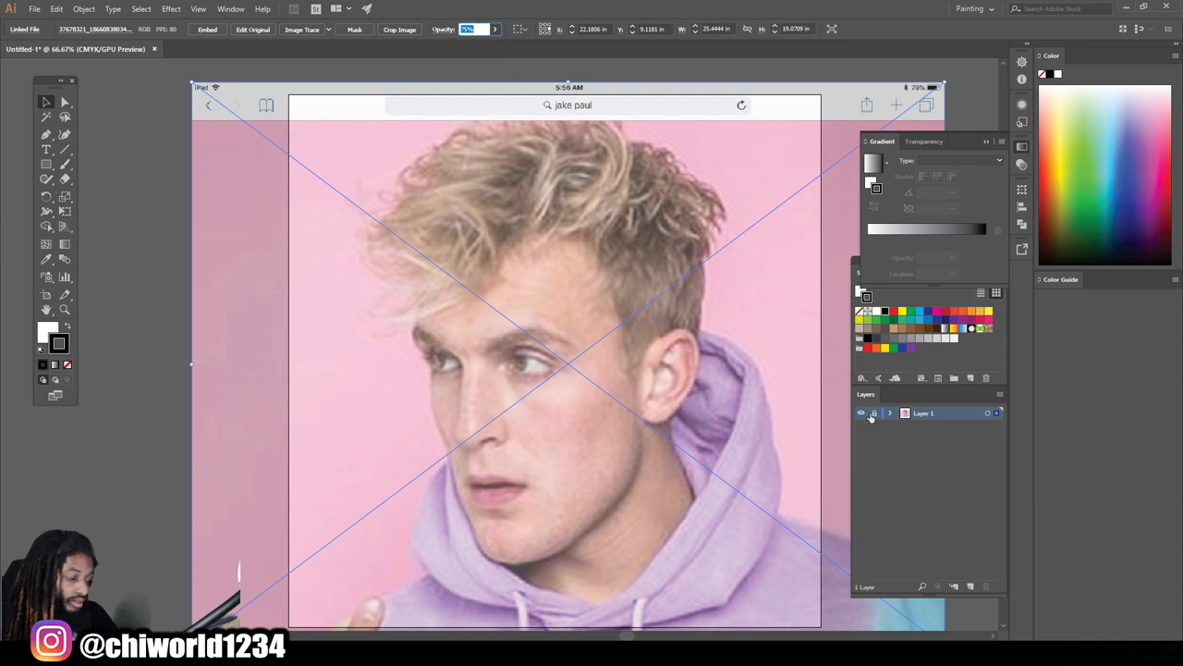
{"action": "left_click", "coordinate": [971, 586]}
{"action": "scroll", "coordinate": [578, 455], "scroll_direction": "down", "scroll_amount": 1}
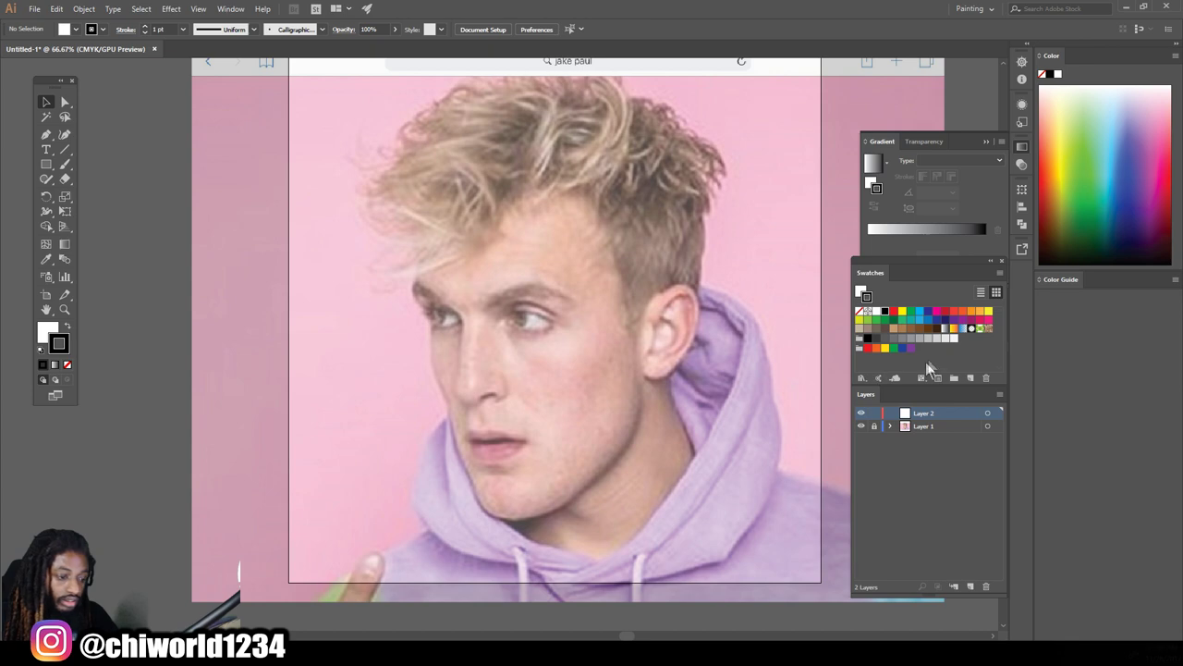
{"action": "left_click", "coordinate": [938, 331]}
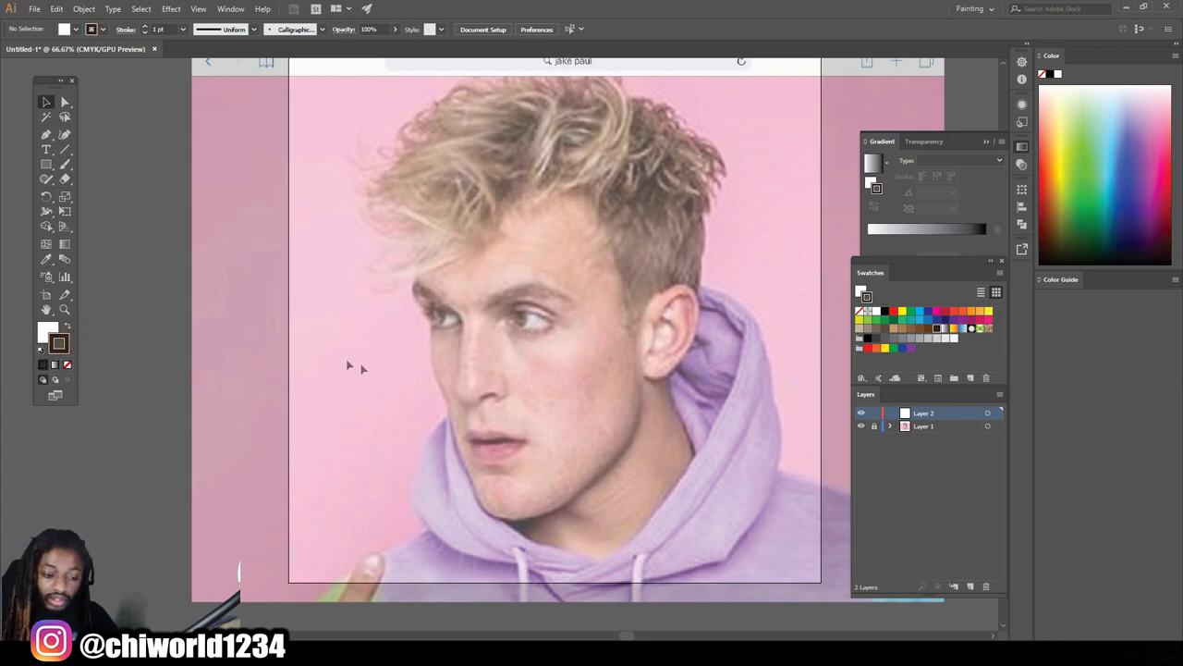
Paint the left nostril, the nose bridge up to the brow, and the nose's right side
{"action": "scroll", "coordinate": [378, 378], "scroll_direction": "up", "scroll_amount": 2}
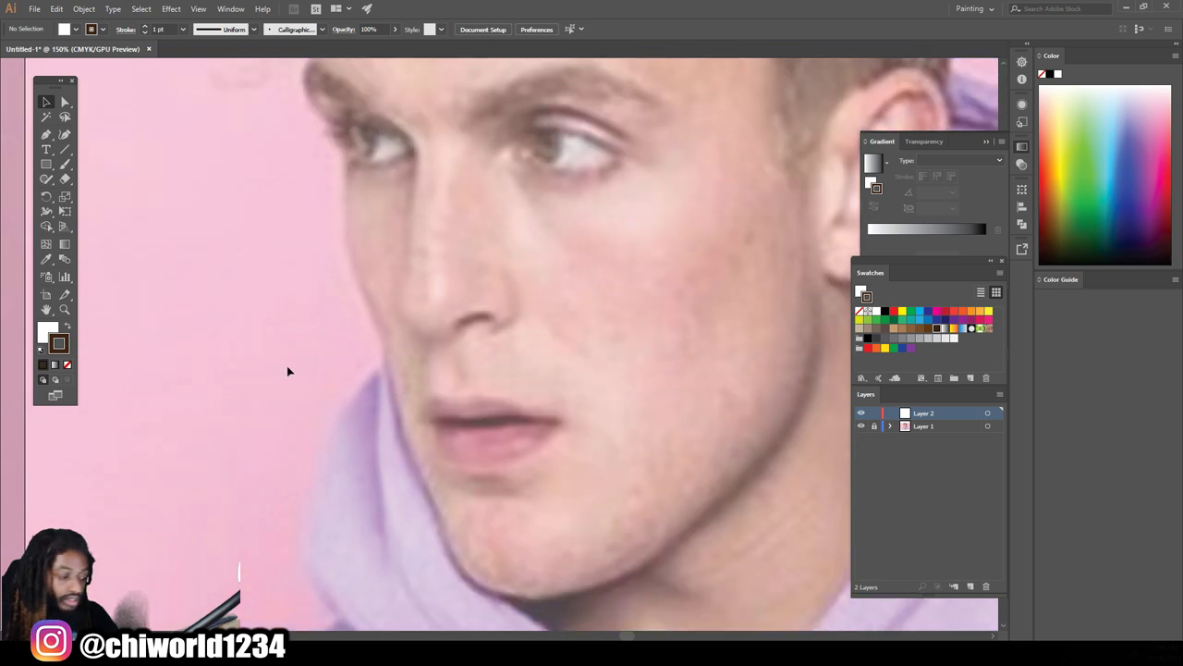
{"action": "scroll", "coordinate": [311, 374], "scroll_direction": "up", "scroll_amount": 2}
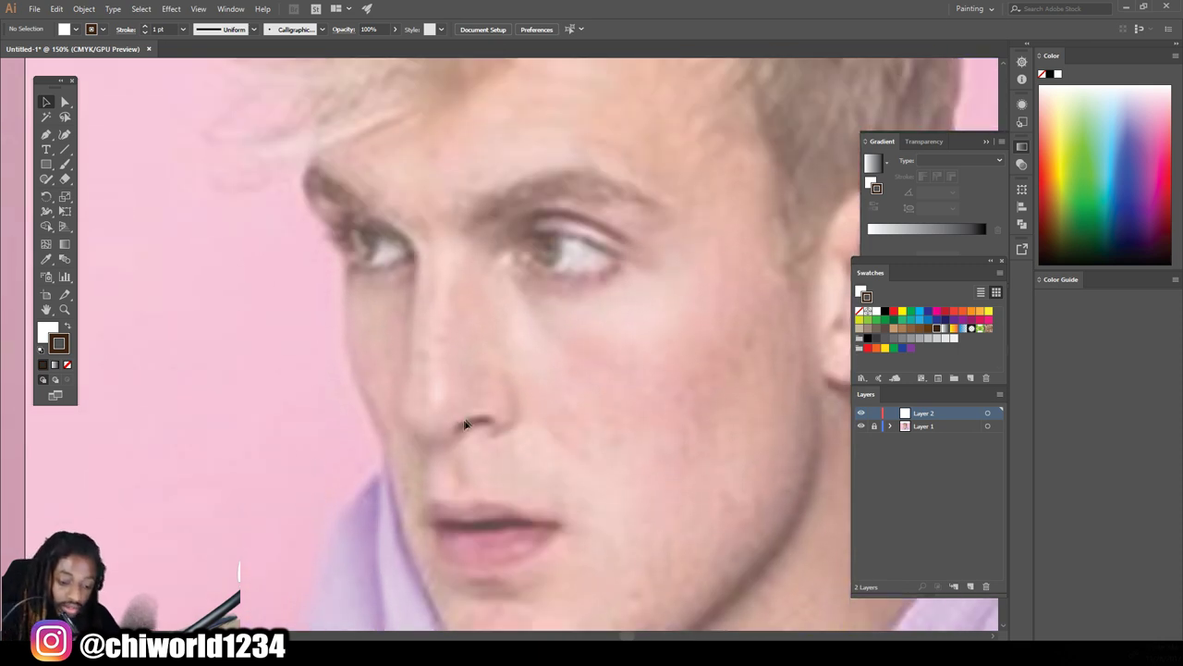
{"action": "left_click", "coordinate": [65, 163]}
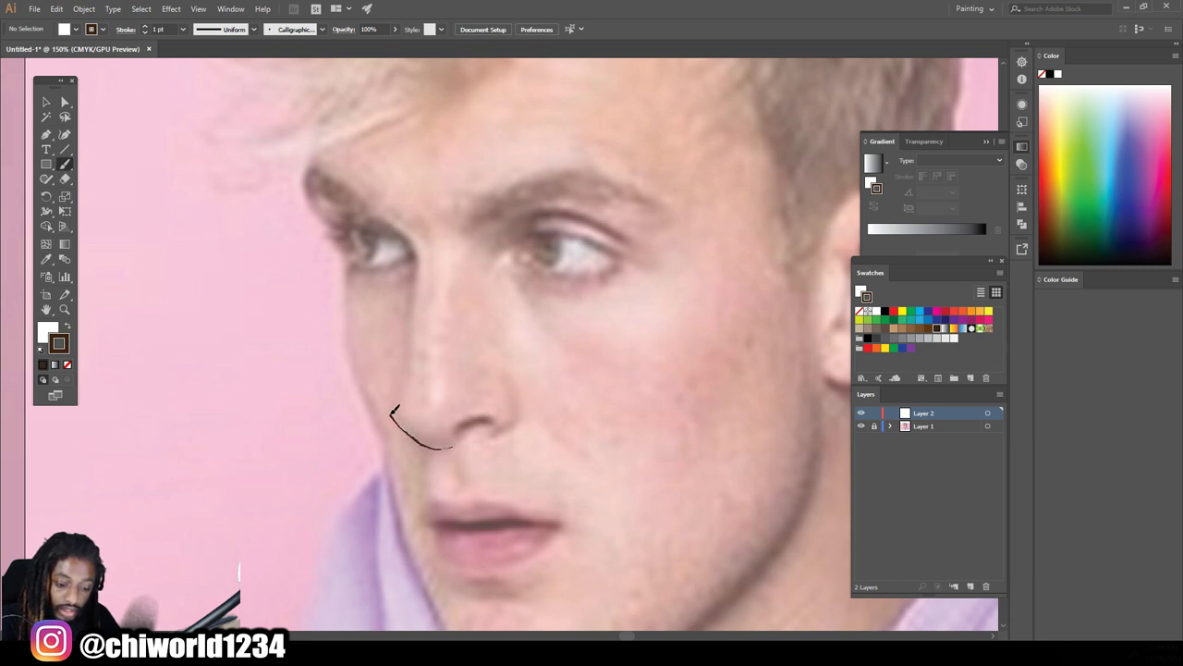
{"action": "left_click_drag", "start_coordinate": [399, 391], "coordinate": [399, 392]}
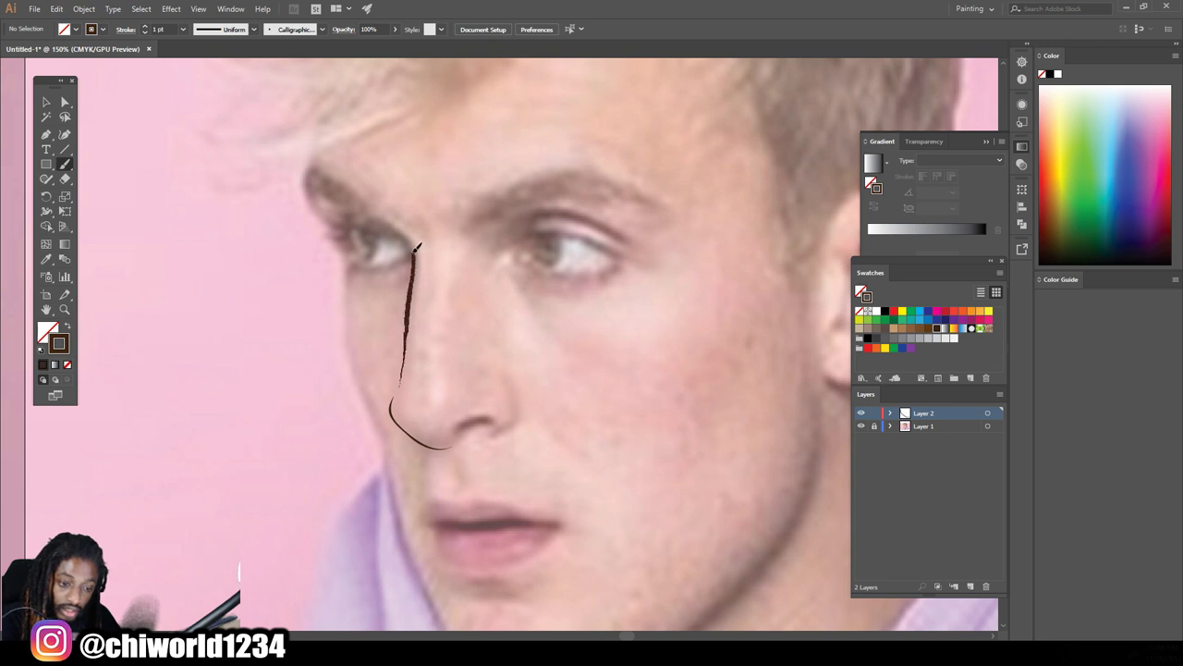
{"action": "left_click_drag", "start_coordinate": [404, 227], "coordinate": [384, 214]}
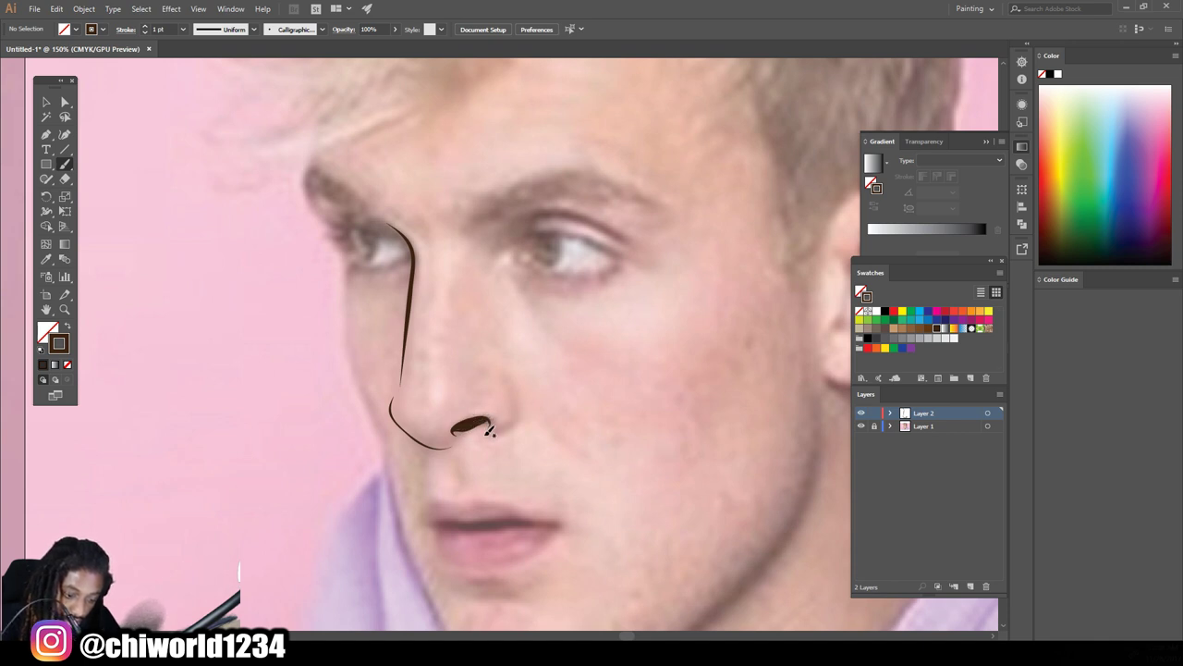
{"action": "left_click_drag", "start_coordinate": [516, 374], "coordinate": [509, 370]}
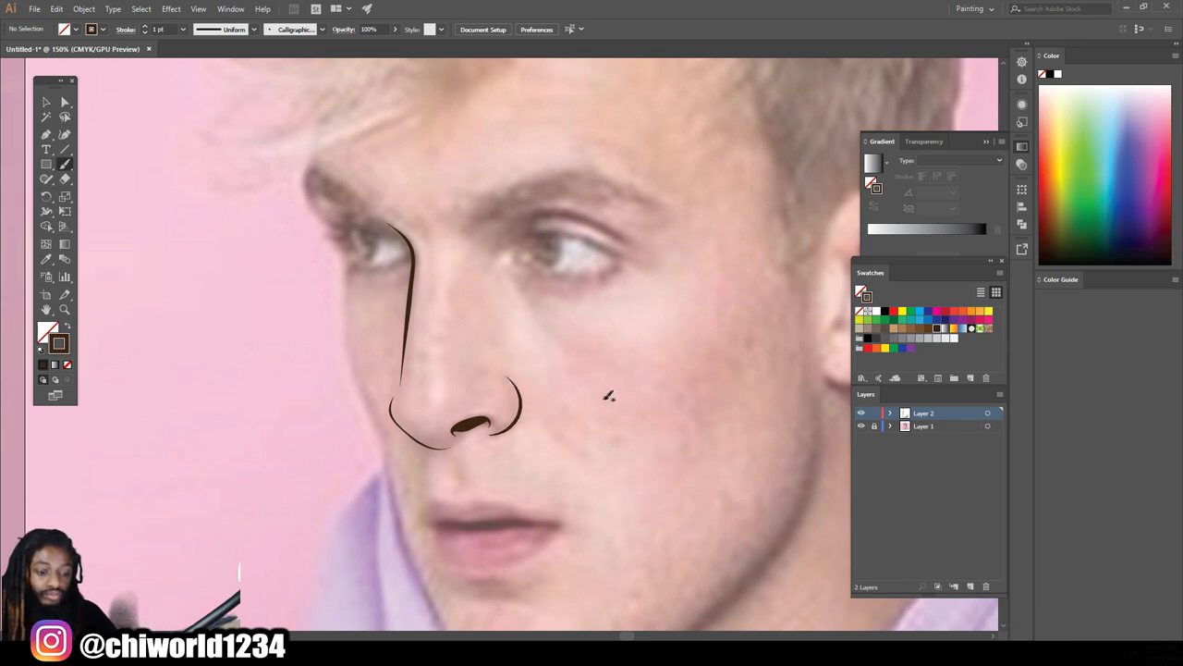
{"action": "scroll", "coordinate": [605, 393], "scroll_direction": "down", "scroll_amount": 3}
{"action": "scroll", "coordinate": [596, 381], "scroll_direction": "up", "scroll_amount": 2}
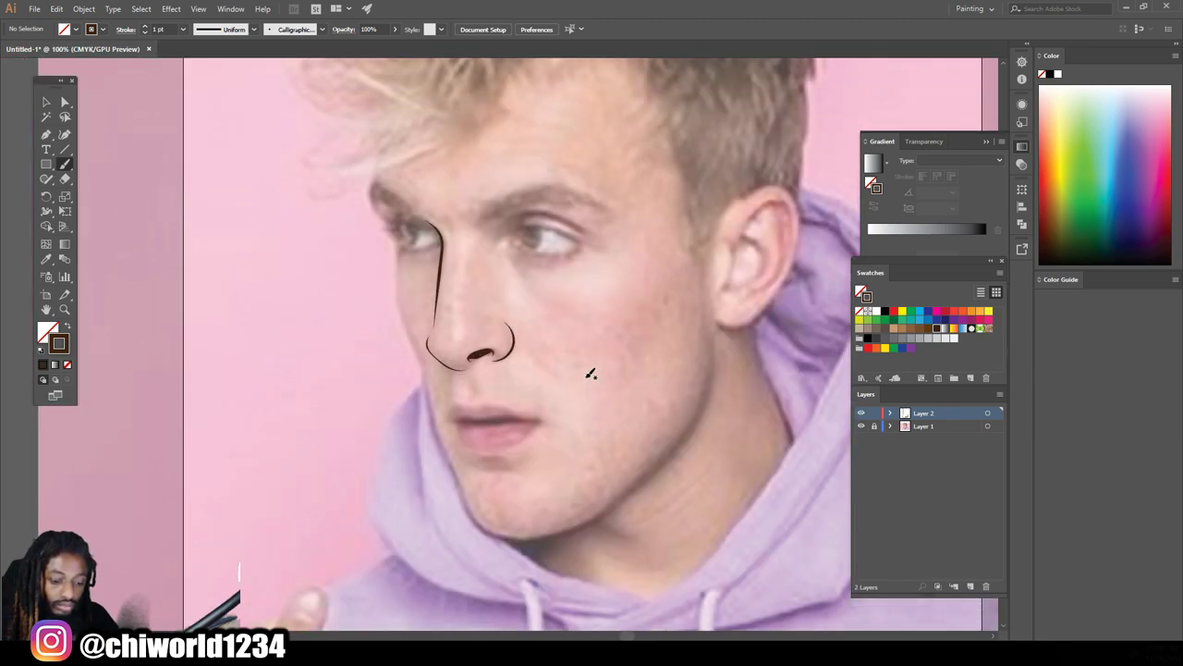
{"action": "scroll", "coordinate": [592, 373], "scroll_direction": "up", "scroll_amount": 2}
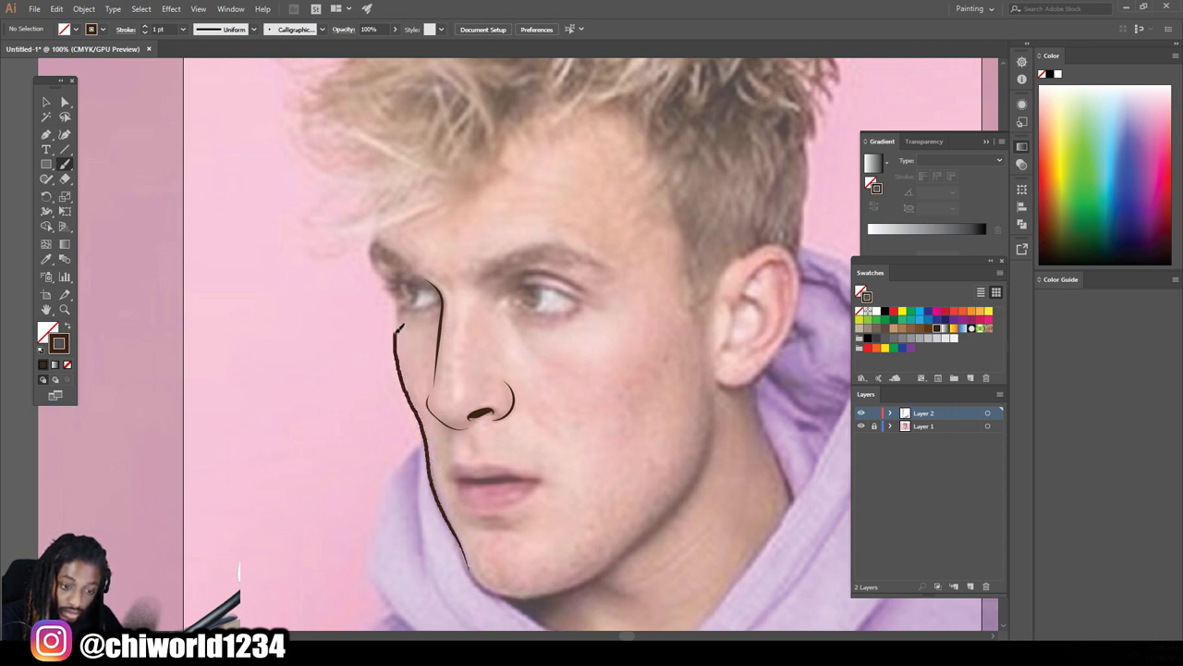
Trace the face profile, the jawline toward the ear, the upper and lower eyelids, and their creases
{"action": "left_click_drag", "start_coordinate": [398, 290], "coordinate": [370, 245]}
{"action": "mouse_move", "coordinate": [451, 524]}
{"action": "left_mouse_down"}
{"action": "mouse_move", "coordinate": [490, 588]}
{"action": "mouse_move", "coordinate": [618, 560]}
{"action": "mouse_move", "coordinate": [719, 422]}
{"action": "left_mouse_up"}
{"action": "key", "text": "ctrl+minus"}
{"action": "key", "text": "ctrl+minus"}
{"action": "key", "text": "ctrl+plus"}
{"action": "key", "text": "ctrl+plus"}
{"action": "key", "text": "ctrl+plus"}
{"action": "key", "text": "ctrl+plus"}
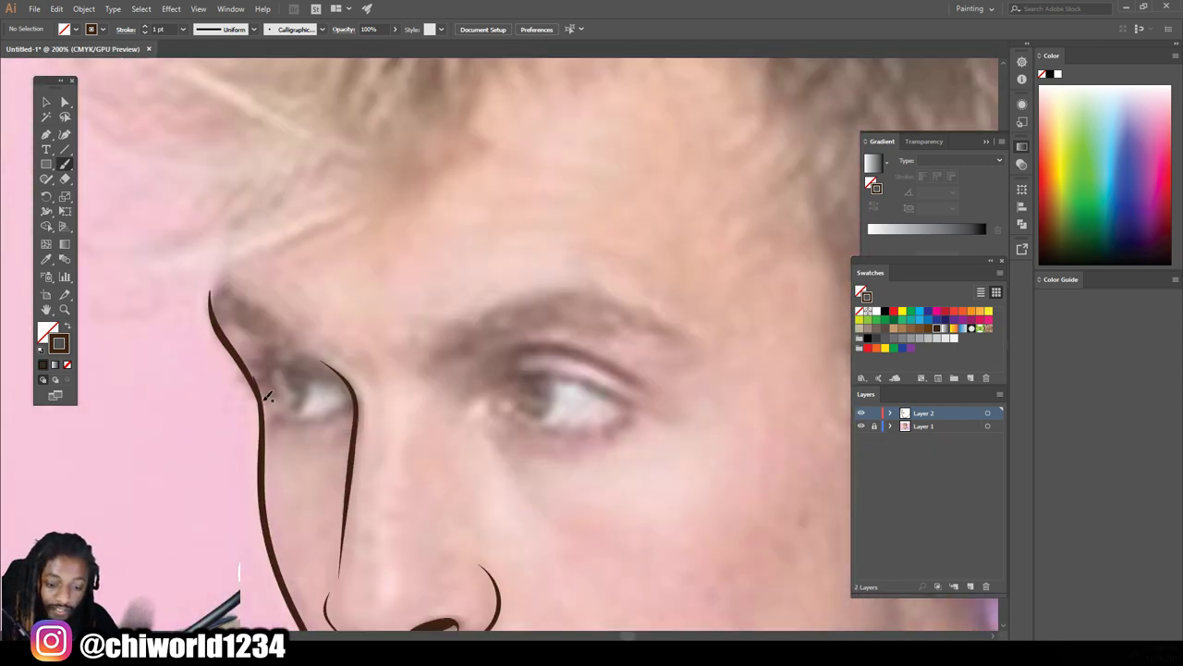
{"action": "left_click_drag", "start_coordinate": [279, 360], "coordinate": [357, 399]}
{"action": "mouse_move", "coordinate": [490, 407]}
{"action": "left_mouse_down"}
{"action": "mouse_move", "coordinate": [537, 372]}
{"action": "mouse_move", "coordinate": [655, 416]}
{"action": "mouse_move", "coordinate": [531, 348]}
{"action": "mouse_move", "coordinate": [645, 388]}
{"action": "left_mouse_up"}
{"action": "mouse_move", "coordinate": [329, 363]}
{"action": "left_mouse_down"}
{"action": "mouse_move", "coordinate": [289, 349]}
{"action": "mouse_move", "coordinate": [261, 372]}
{"action": "mouse_move", "coordinate": [355, 403]}
{"action": "left_mouse_up"}
{"action": "left_click_drag", "start_coordinate": [489, 407], "coordinate": [647, 414]}
Finish the lower lid and inner eye corner, then line below the nose and the upper lip
{"action": "key", "text": "ctrl+minus"}
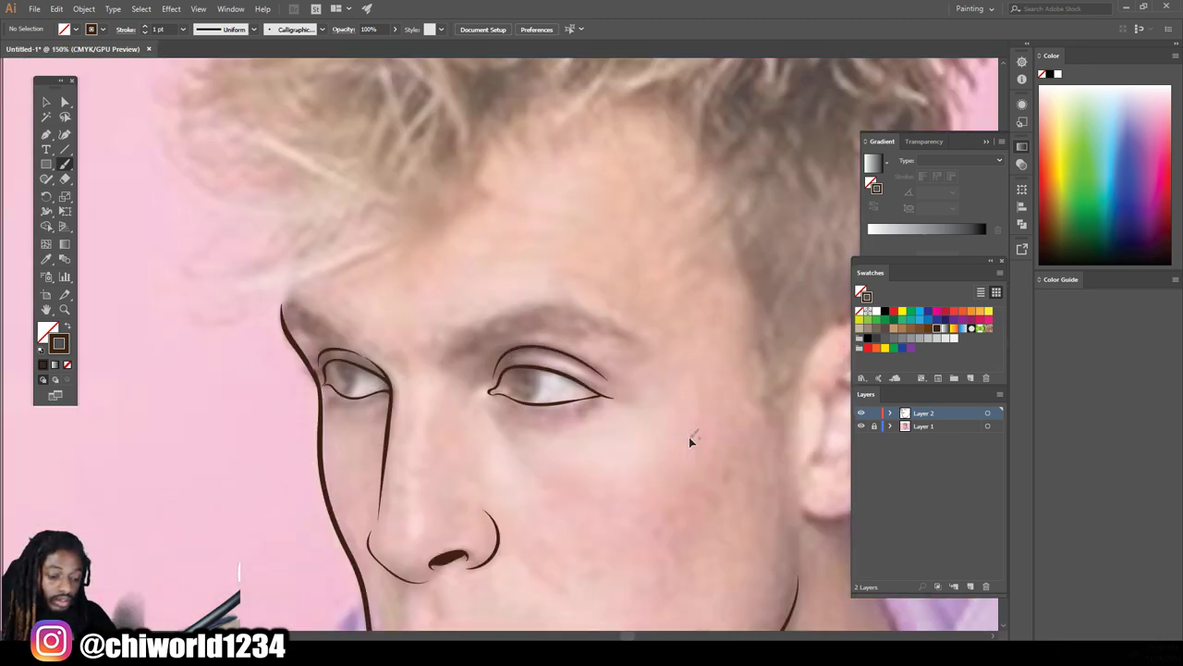
{"action": "scroll", "coordinate": [689, 438], "scroll_direction": "down", "scroll_amount": 1}
{"action": "left_click_drag", "start_coordinate": [488, 380], "coordinate": [500, 407]}
{"action": "scroll", "coordinate": [717, 397], "scroll_direction": "down", "scroll_amount": 3}
{"action": "left_click_drag", "start_coordinate": [432, 442], "coordinate": [439, 404]}
{"action": "left_click_drag", "start_coordinate": [431, 468], "coordinate": [533, 473]}
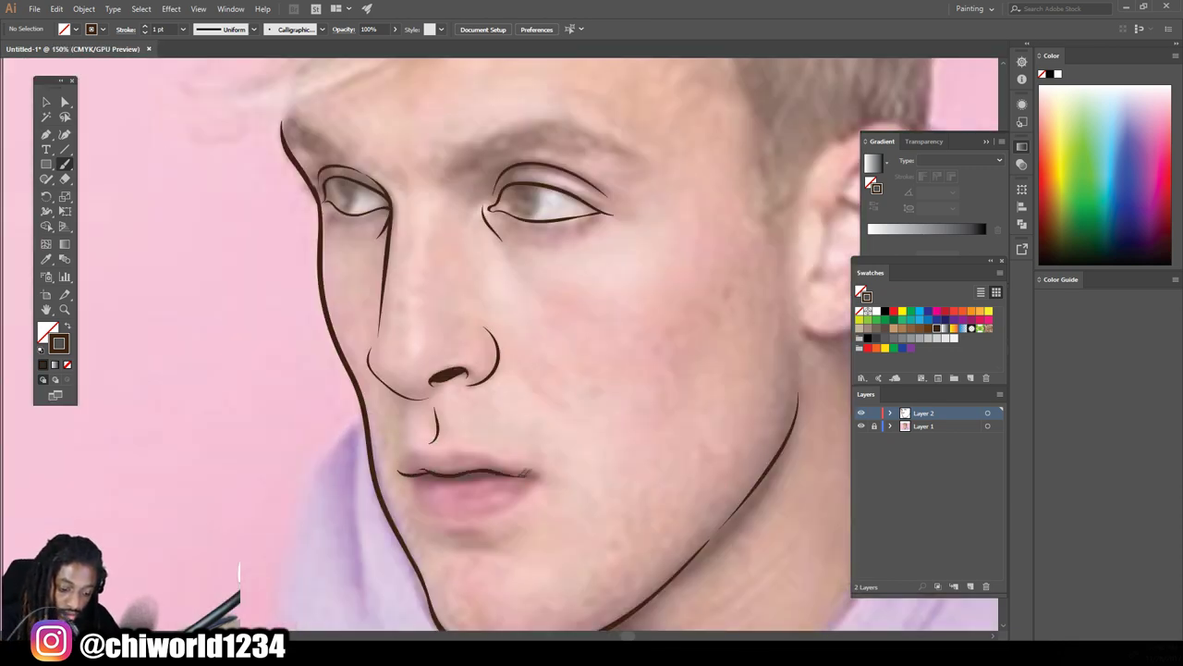
{"action": "scroll", "coordinate": [503, 511], "scroll_direction": "down", "scroll_amount": 4}
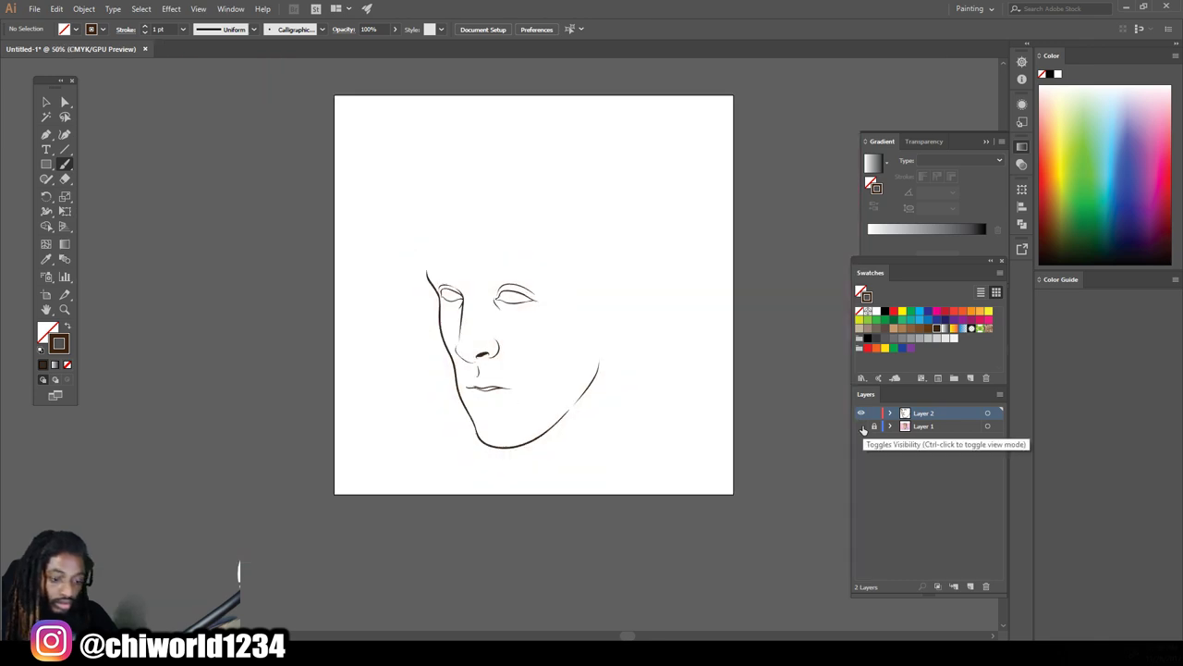
Outline the upper and lower lips and add a crease below the lower lip
{"action": "scroll", "coordinate": [647, 450], "scroll_direction": "up", "scroll_amount": 6}
{"action": "left_click_drag", "start_coordinate": [646, 450], "coordinate": [355, 434]}
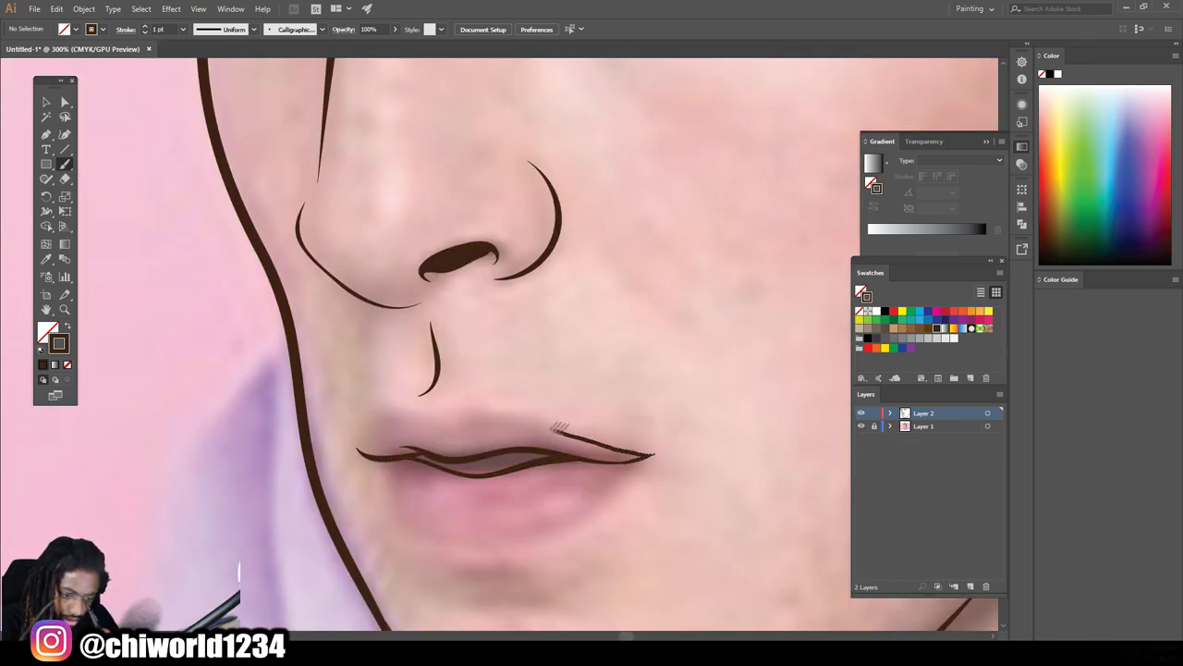
{"action": "left_click_drag", "start_coordinate": [359, 445], "coordinate": [588, 520]}
{"action": "scroll", "coordinate": [647, 453], "scroll_direction": "down", "scroll_amount": 1}
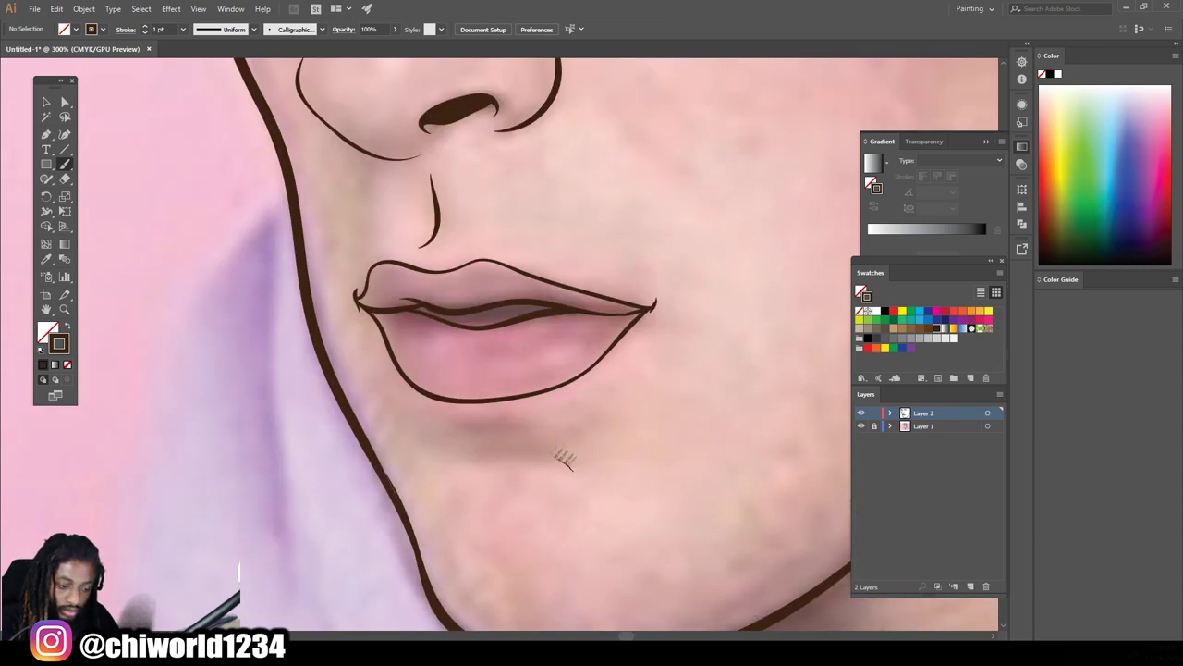
{"action": "left_click_drag", "start_coordinate": [566, 454], "coordinate": [476, 443]}
{"action": "scroll", "coordinate": [631, 467], "scroll_direction": "down", "scroll_amount": 1}
{"action": "scroll", "coordinate": [629, 467], "scroll_direction": "down", "scroll_amount": 2}
{"action": "scroll", "coordinate": [743, 454], "scroll_direction": "up", "scroll_amount": 2}
Outline the ear with inner contours, then hide the photo to check the line art
{"action": "mouse_move", "coordinate": [562, 481]}
{"action": "left_mouse_down"}
{"action": "mouse_move", "coordinate": [597, 319]}
{"action": "mouse_move", "coordinate": [565, 483]}
{"action": "mouse_move", "coordinate": [597, 360]}
{"action": "mouse_move", "coordinate": [682, 369]}
{"action": "left_mouse_up"}
{"action": "key", "text": "ctrl+z"}
{"action": "mouse_move", "coordinate": [634, 433]}
{"action": "left_mouse_down"}
{"action": "mouse_move", "coordinate": [627, 455]}
{"action": "mouse_move", "coordinate": [632, 344]}
{"action": "mouse_move", "coordinate": [643, 407]}
{"action": "mouse_move", "coordinate": [597, 434]}
{"action": "left_mouse_up"}
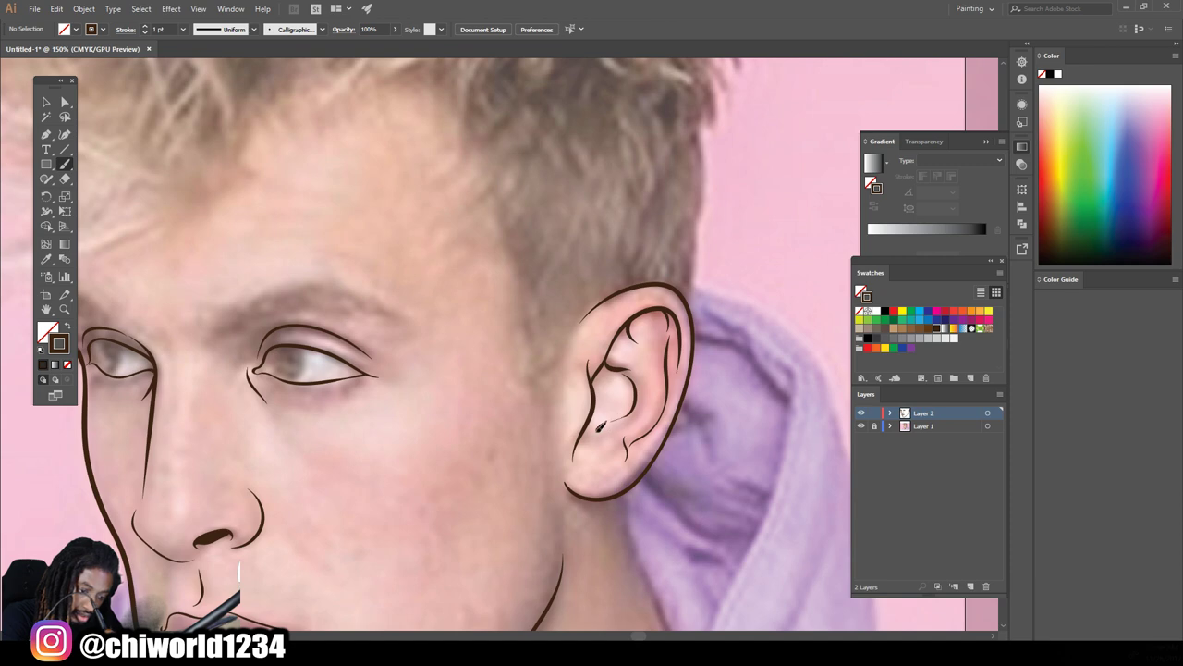
{"action": "key", "text": "ctrl+minus"}
{"action": "key", "text": "ctrl+minus"}
{"action": "key", "text": "ctrl+minus"}
{"action": "left_click", "coordinate": [861, 425]}
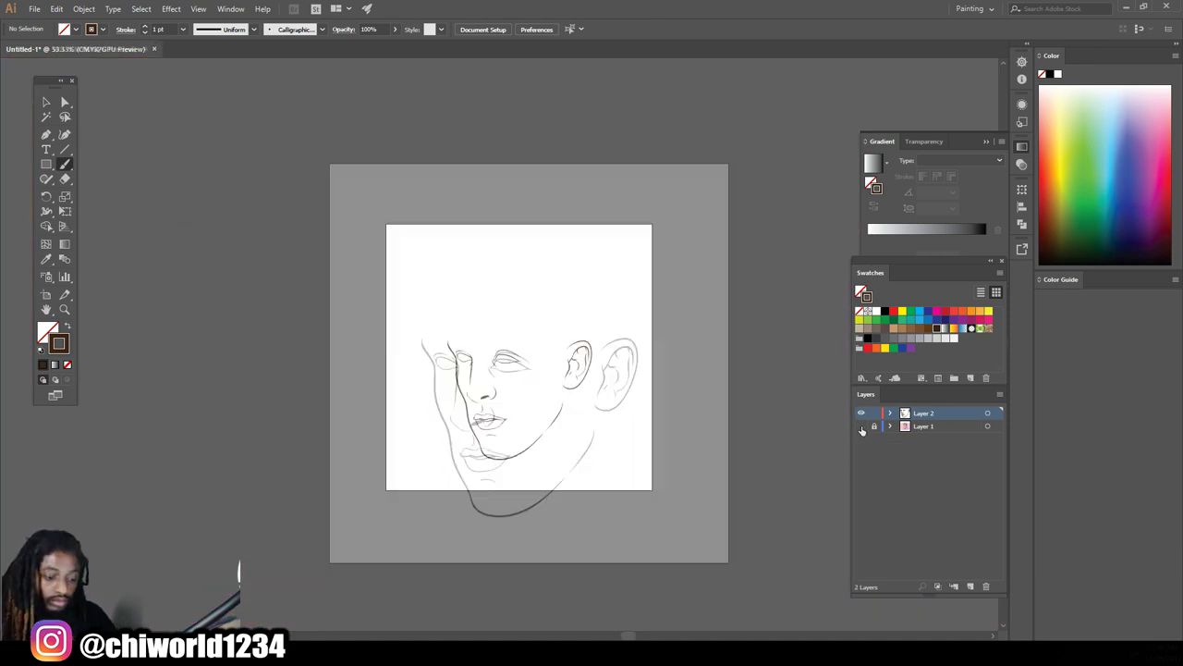
{"action": "key", "text": "ctrl+plus"}
{"action": "key", "text": "ctrl+plus"}
{"action": "key", "text": "ctrl+plus"}
{"action": "key", "text": "ctrl+plus"}
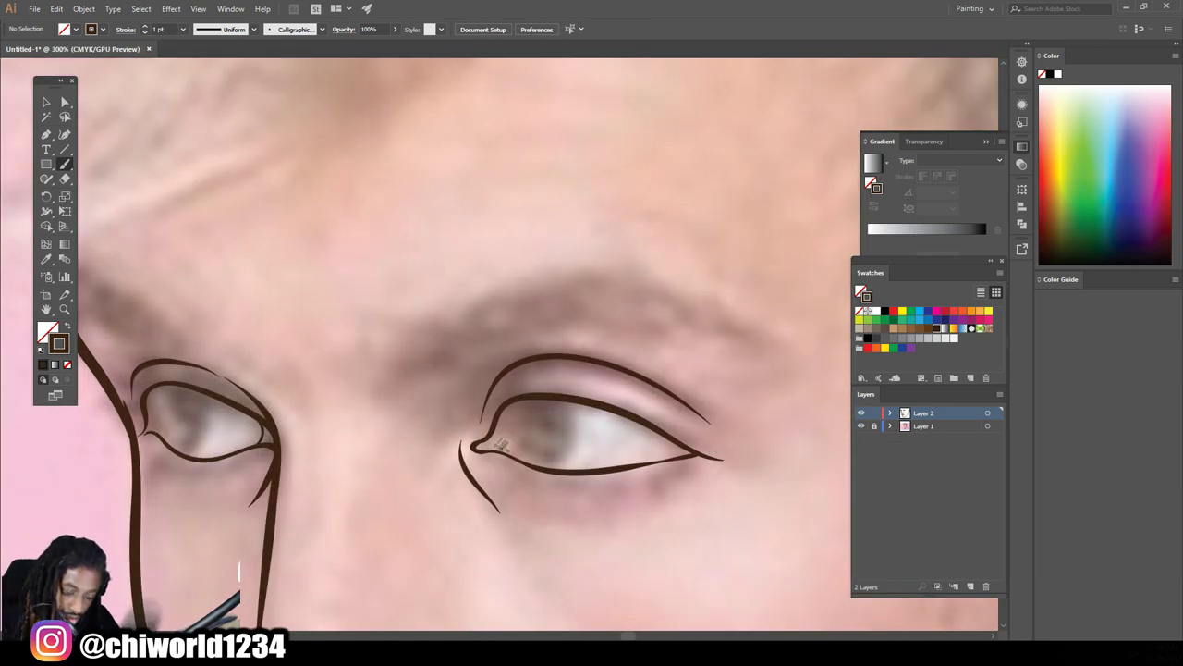
Draw curved iris lines in the right and left eyes
{"action": "mouse_move", "coordinate": [524, 398]}
{"action": "left_mouse_down"}
{"action": "mouse_move", "coordinate": [546, 467]}
{"action": "mouse_move", "coordinate": [574, 396]}
{"action": "left_mouse_up"}
{"action": "left_click_drag", "start_coordinate": [188, 453], "coordinate": [212, 403]}
{"action": "key", "text": "ctrl+0"}
{"action": "left_click", "coordinate": [861, 425]}
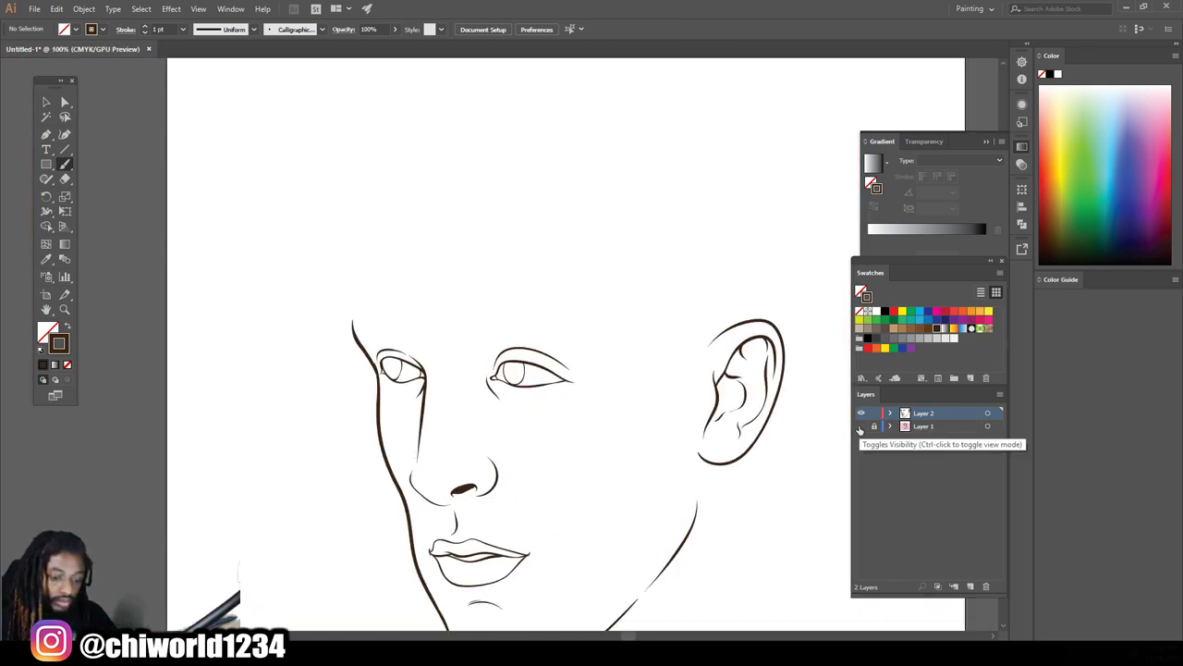
{"action": "key", "text": "ctrl+plus"}
Switch to a 0.5 pt stroke and draw the first hair strokes of the right eyebrow
{"action": "left_click", "coordinate": [182, 28]}
{"action": "left_click", "coordinate": [199, 86]}
{"action": "left_click_drag", "start_coordinate": [621, 388], "coordinate": [675, 401]}
{"action": "left_click_drag", "start_coordinate": [594, 380], "coordinate": [651, 392]}
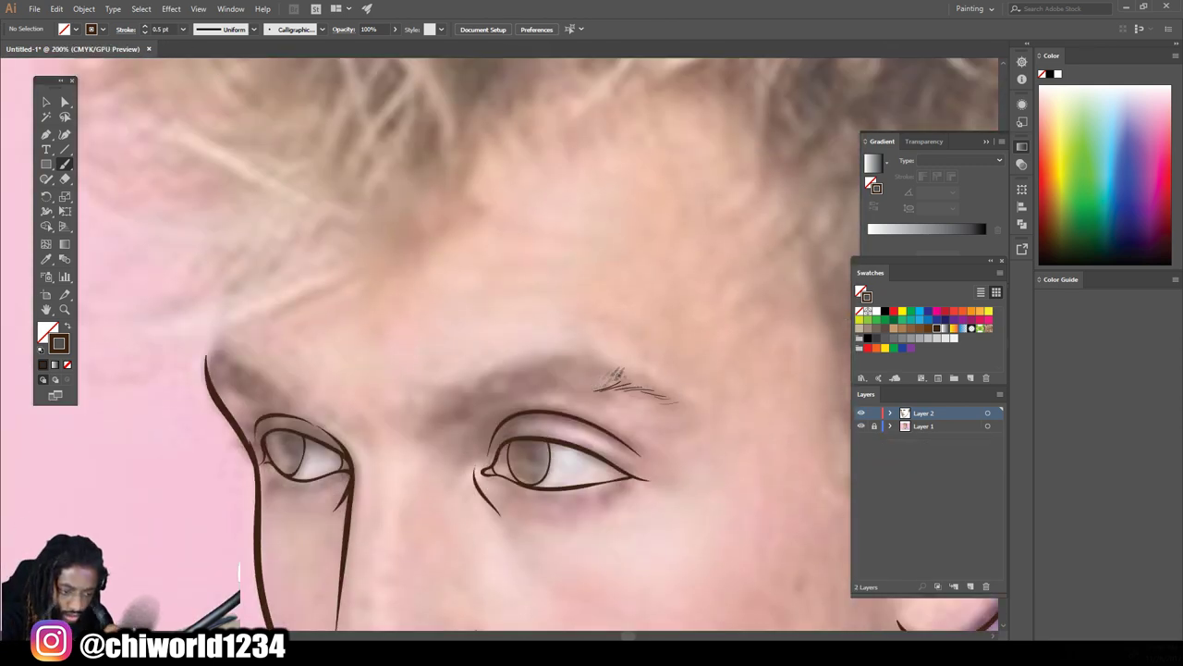
Fill out the right eyebrow with hair strokes, thickening its outer and middle parts
{"action": "left_click_drag", "start_coordinate": [542, 372], "coordinate": [627, 392]}
{"action": "left_click_drag", "start_coordinate": [522, 393], "coordinate": [554, 369]}
{"action": "left_click_drag", "start_coordinate": [495, 407], "coordinate": [553, 369]}
{"action": "mouse_move", "coordinate": [433, 427]}
{"action": "left_mouse_down"}
{"action": "mouse_move", "coordinate": [492, 392]}
{"action": "mouse_move", "coordinate": [457, 390]}
{"action": "mouse_move", "coordinate": [598, 371]}
{"action": "mouse_move", "coordinate": [675, 395]}
{"action": "left_mouse_up"}
{"action": "mouse_move", "coordinate": [559, 383]}
{"action": "left_mouse_down"}
{"action": "mouse_move", "coordinate": [632, 370]}
{"action": "mouse_move", "coordinate": [607, 357]}
{"action": "left_mouse_up"}
{"action": "mouse_move", "coordinate": [524, 387]}
{"action": "left_mouse_down"}
{"action": "mouse_move", "coordinate": [607, 366]}
{"action": "mouse_move", "coordinate": [566, 363]}
{"action": "left_mouse_up"}
{"action": "mouse_move", "coordinate": [472, 396]}
{"action": "left_mouse_down"}
{"action": "mouse_move", "coordinate": [542, 361]}
{"action": "mouse_move", "coordinate": [505, 369]}
{"action": "left_mouse_up"}
{"action": "left_click_drag", "start_coordinate": [435, 420], "coordinate": [499, 396]}
Add hairs at both ends of the right eyebrow and extend its outer tail
{"action": "mouse_move", "coordinate": [488, 396]}
{"action": "left_mouse_down"}
{"action": "mouse_move", "coordinate": [523, 370]}
{"action": "mouse_move", "coordinate": [612, 372]}
{"action": "left_mouse_up"}
{"action": "left_click_drag", "start_coordinate": [574, 375], "coordinate": [606, 359]}
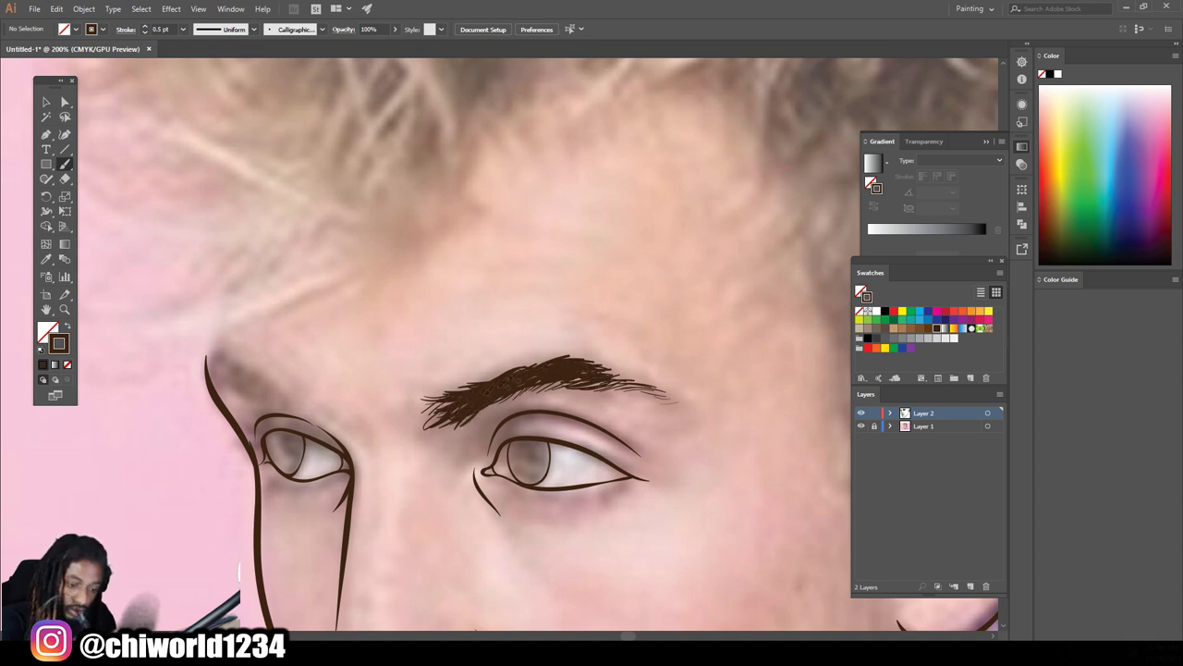
{"action": "left_click_drag", "start_coordinate": [427, 422], "coordinate": [455, 401]}
{"action": "left_click_drag", "start_coordinate": [620, 388], "coordinate": [660, 368]}
{"action": "mouse_move", "coordinate": [598, 385]}
{"action": "left_mouse_down"}
{"action": "mouse_move", "coordinate": [642, 364]}
{"action": "mouse_move", "coordinate": [692, 406]}
{"action": "mouse_move", "coordinate": [669, 383]}
{"action": "left_mouse_up"}
{"action": "left_click_drag", "start_coordinate": [555, 364], "coordinate": [597, 352]}
{"action": "left_click_drag", "start_coordinate": [511, 375], "coordinate": [564, 352]}
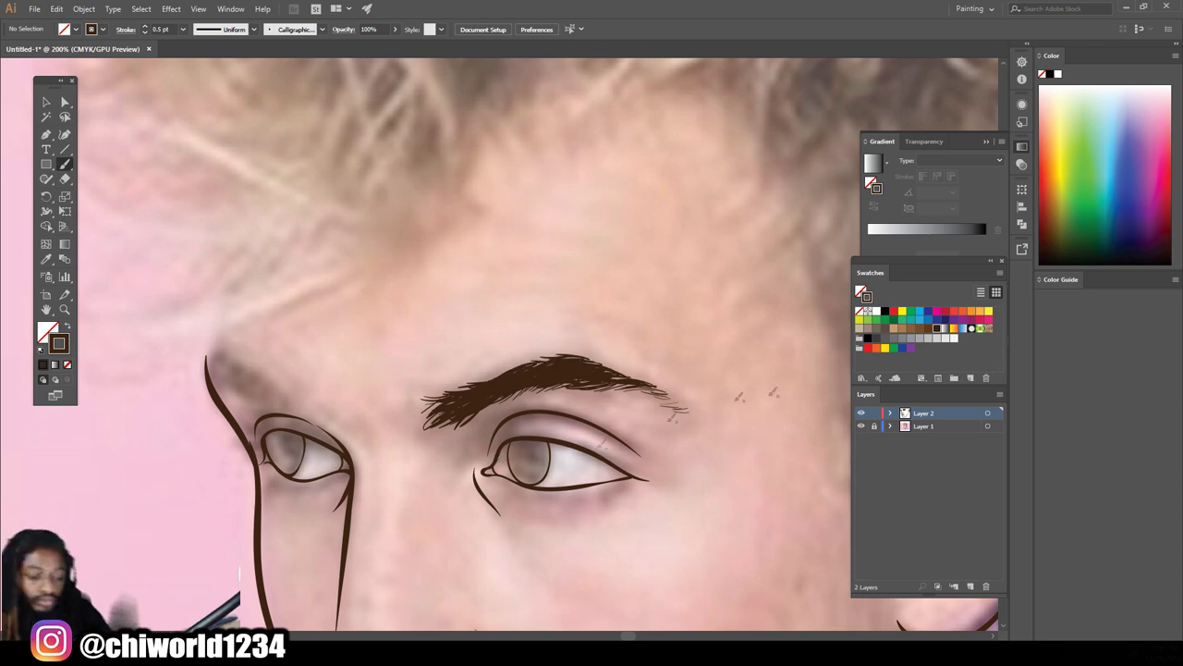
Paint hair strokes over the left eyebrow
{"action": "key", "text": "ctrl+minus"}
{"action": "key", "text": "ctrl+minus"}
{"action": "key", "text": "ctrl+minus"}
{"action": "left_click", "coordinate": [860, 426]}
{"action": "scroll", "coordinate": [240, 351], "scroll_direction": "up", "scroll_amount": 2}
{"action": "mouse_move", "coordinate": [463, 446]}
{"action": "left_mouse_down"}
{"action": "mouse_move", "coordinate": [432, 403]}
{"action": "mouse_move", "coordinate": [344, 374]}
{"action": "left_mouse_up"}
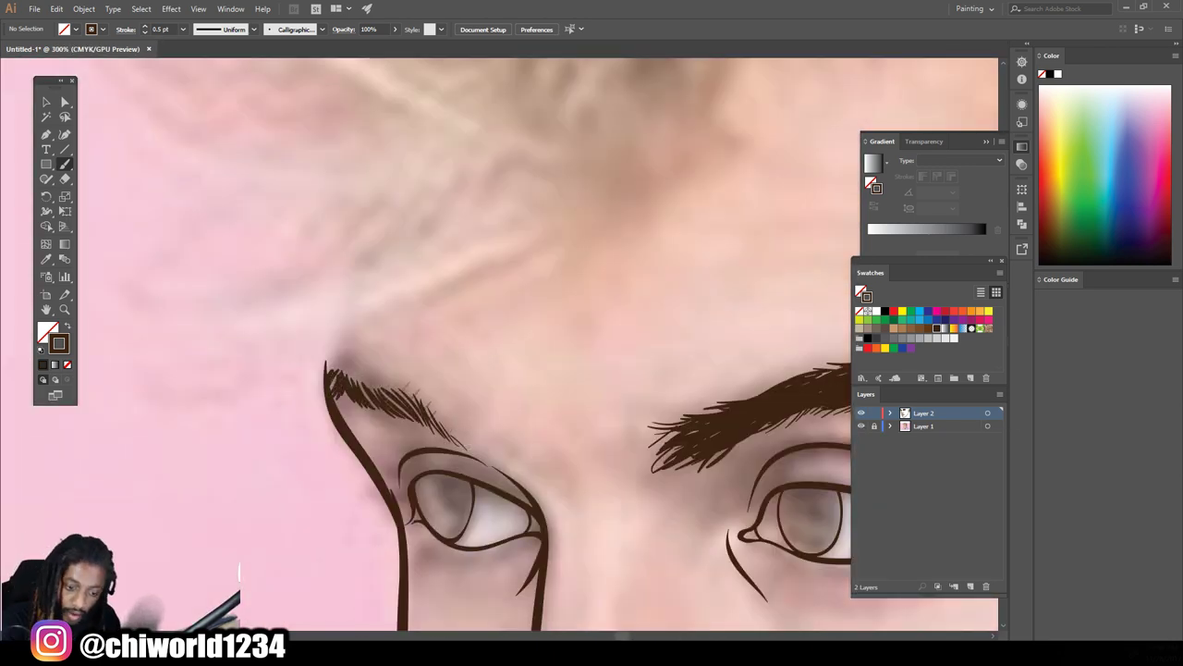
{"action": "left_click_drag", "start_coordinate": [422, 413], "coordinate": [360, 370]}
{"action": "left_click_drag", "start_coordinate": [384, 394], "coordinate": [344, 360]}
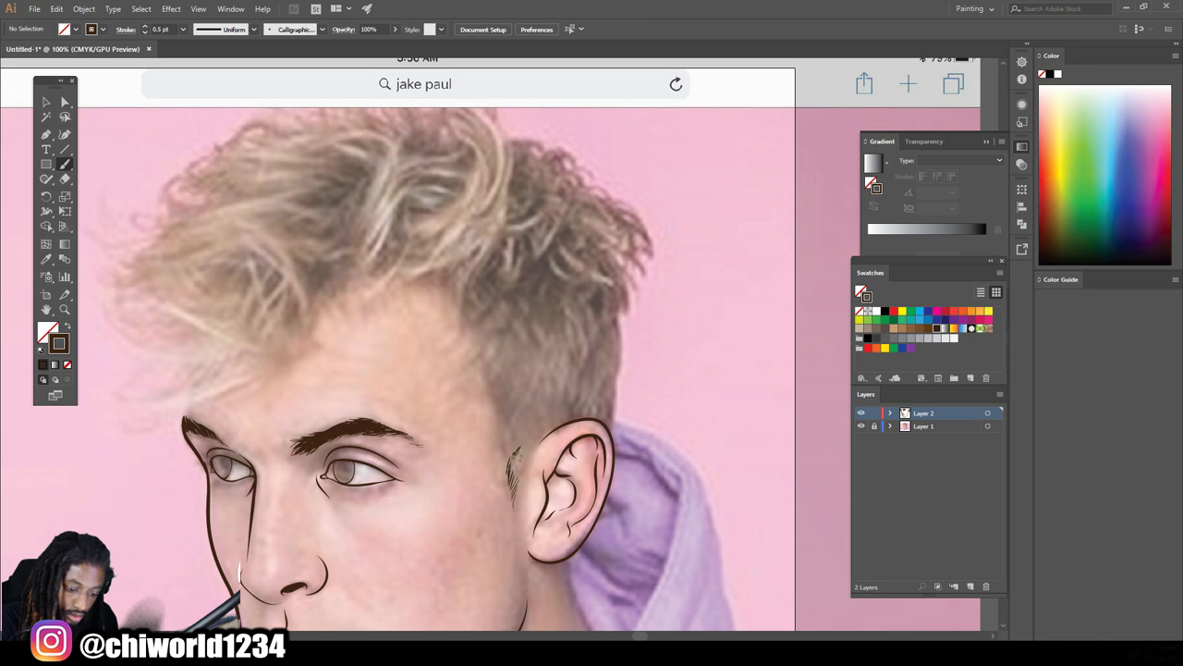
{"action": "key", "text": "ctrl+minus"}
With a 5 pt stroke, sketch a V-shaped hair outline beside the ear
{"action": "left_click", "coordinate": [182, 29]}
{"action": "left_click", "coordinate": [201, 141]}
{"action": "mouse_move", "coordinate": [594, 475]}
{"action": "left_mouse_down"}
{"action": "mouse_move", "coordinate": [628, 426]}
{"action": "mouse_move", "coordinate": [573, 373]}
{"action": "left_mouse_up"}
{"action": "left_click_drag", "start_coordinate": [591, 431], "coordinate": [560, 326]}
{"action": "left_click_drag", "start_coordinate": [596, 456], "coordinate": [617, 427]}
{"action": "scroll", "coordinate": [518, 416], "scroll_direction": "down", "scroll_amount": 1}
{"action": "key", "text": "ctrl+plus"}
{"action": "key", "text": "ctrl+plus"}
Paint the hair edge behind the ear and fill the area between the V and ear brown
{"action": "mouse_move", "coordinate": [745, 499]}
{"action": "left_mouse_down"}
{"action": "mouse_move", "coordinate": [762, 358]}
{"action": "mouse_move", "coordinate": [752, 268]}
{"action": "mouse_move", "coordinate": [718, 246]}
{"action": "left_mouse_up"}
{"action": "left_click_drag", "start_coordinate": [744, 476], "coordinate": [658, 476]}
{"action": "mouse_move", "coordinate": [652, 388]}
{"action": "left_mouse_down"}
{"action": "mouse_move", "coordinate": [741, 480]}
{"action": "mouse_move", "coordinate": [666, 352]}
{"action": "left_mouse_up"}
{"action": "left_click_drag", "start_coordinate": [647, 444], "coordinate": [554, 231]}
{"action": "left_click_drag", "start_coordinate": [592, 278], "coordinate": [731, 305]}
{"action": "left_click_drag", "start_coordinate": [592, 184], "coordinate": [606, 213]}
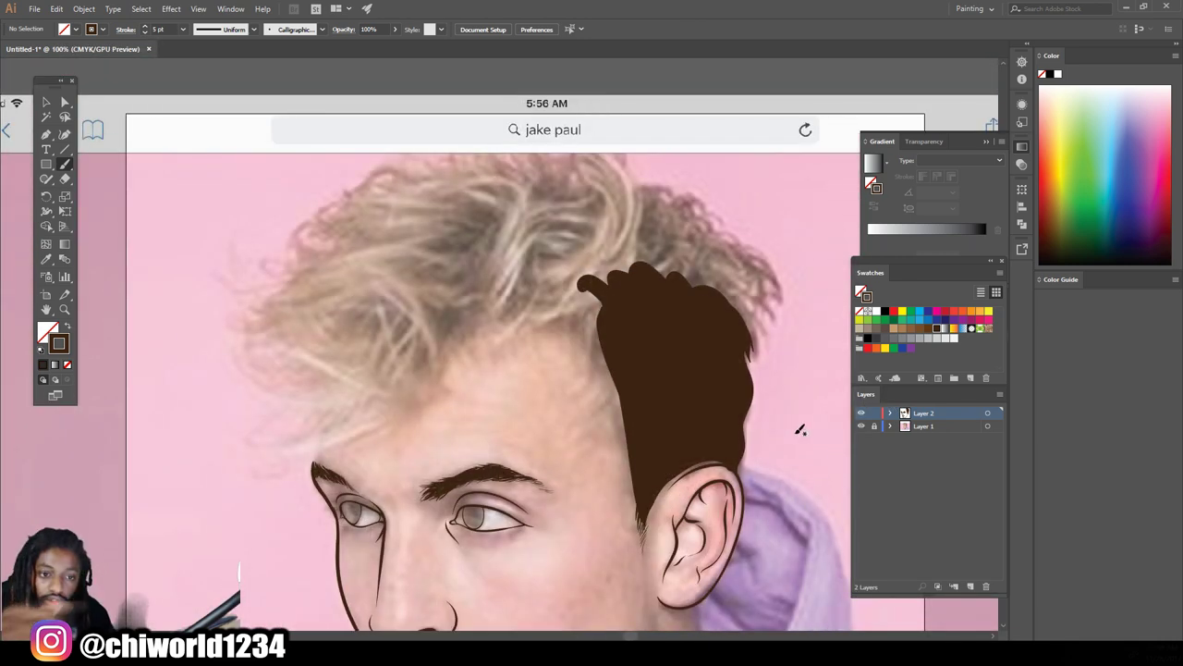
Switch the stroke to 1 pt and paint a thin strand at the hairline
{"action": "left_click", "coordinate": [183, 28]}
{"action": "left_click", "coordinate": [201, 82]}
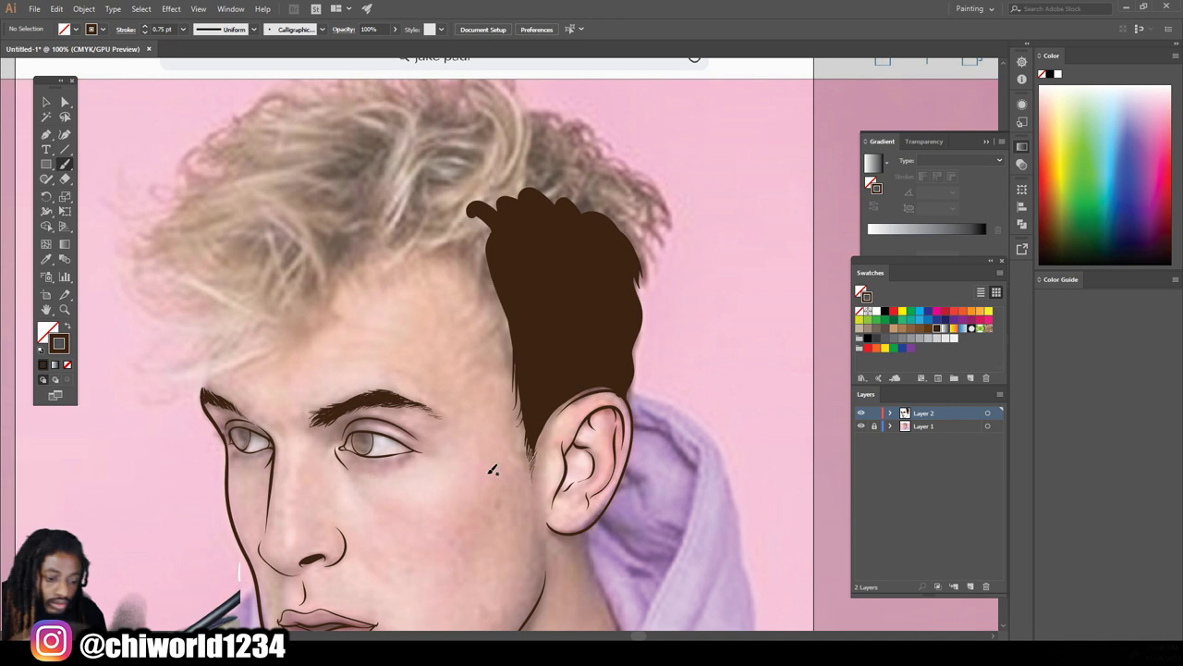
{"action": "left_click", "coordinate": [183, 28]}
{"action": "left_click", "coordinate": [201, 94]}
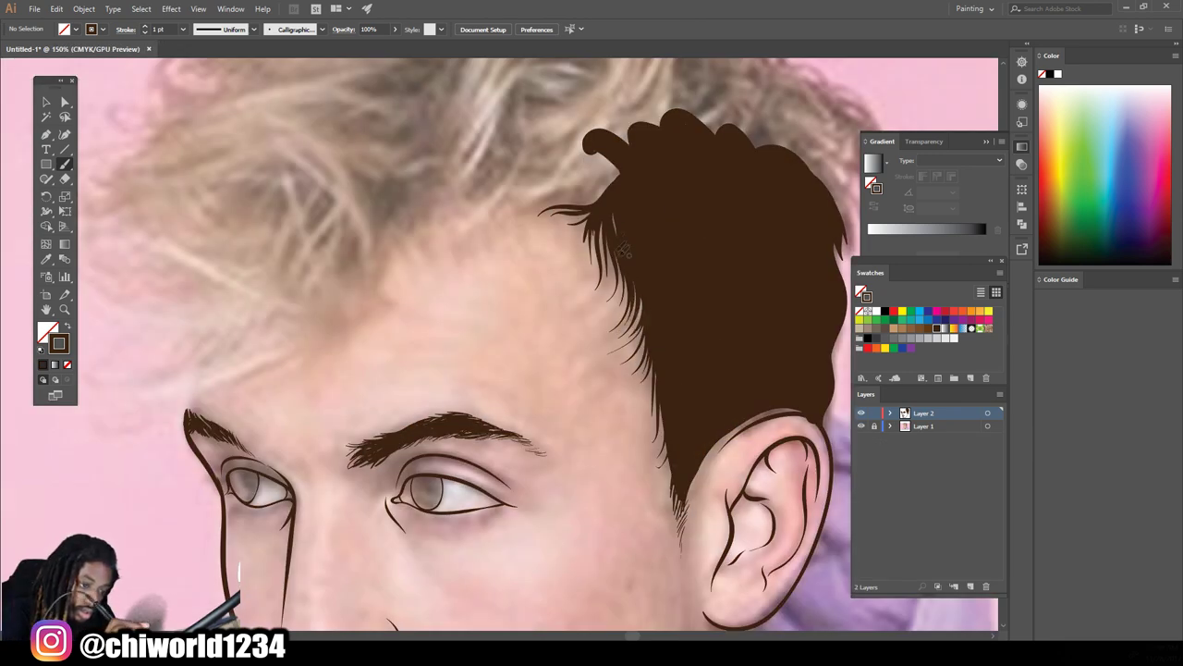
{"action": "key", "text": "ctrl+minus"}
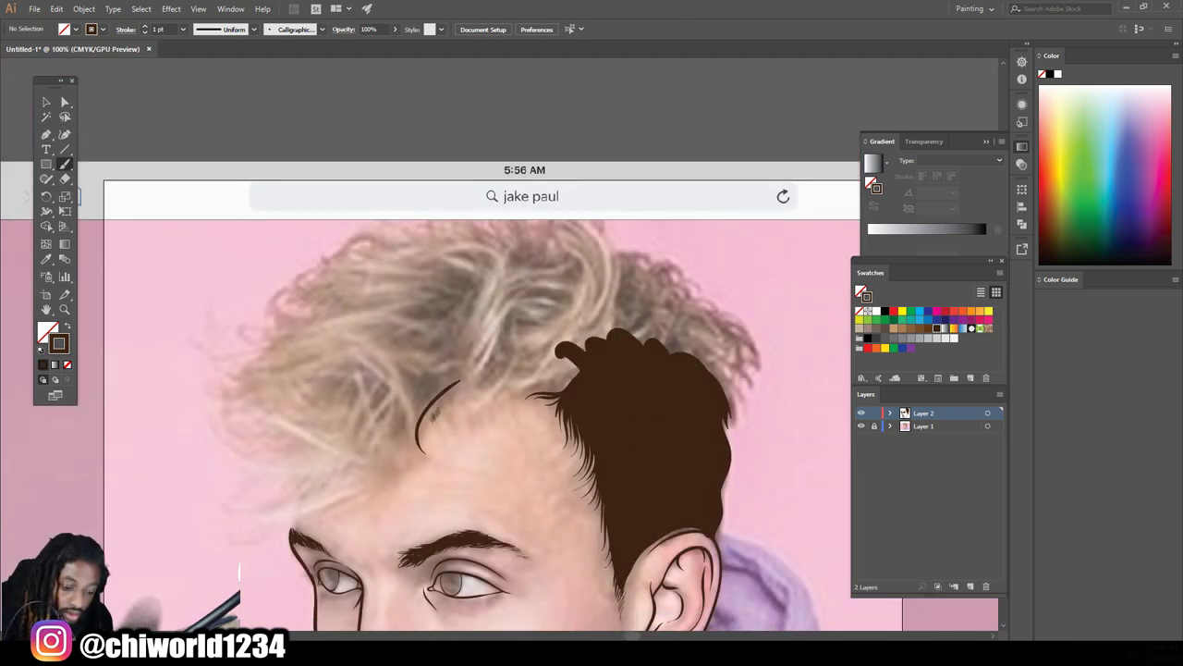
{"action": "left_click_drag", "start_coordinate": [473, 368], "coordinate": [451, 405]}
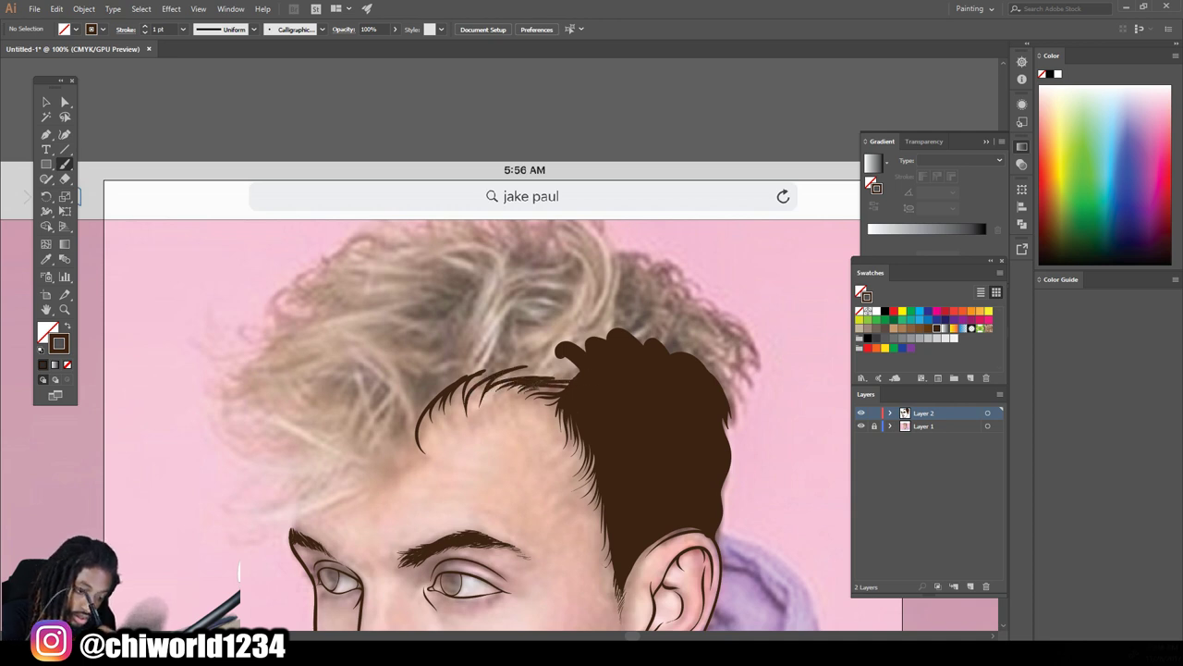
Paint 4 pt hairline strokes, then grow the hair upward with an 8 pt tuft
{"action": "left_click", "coordinate": [183, 29]}
{"action": "left_click", "coordinate": [199, 125]}
{"action": "mouse_move", "coordinate": [467, 407]}
{"action": "left_mouse_down"}
{"action": "mouse_move", "coordinate": [514, 356]}
{"action": "mouse_move", "coordinate": [566, 370]}
{"action": "mouse_move", "coordinate": [541, 344]}
{"action": "mouse_move", "coordinate": [423, 378]}
{"action": "mouse_move", "coordinate": [403, 398]}
{"action": "left_mouse_up"}
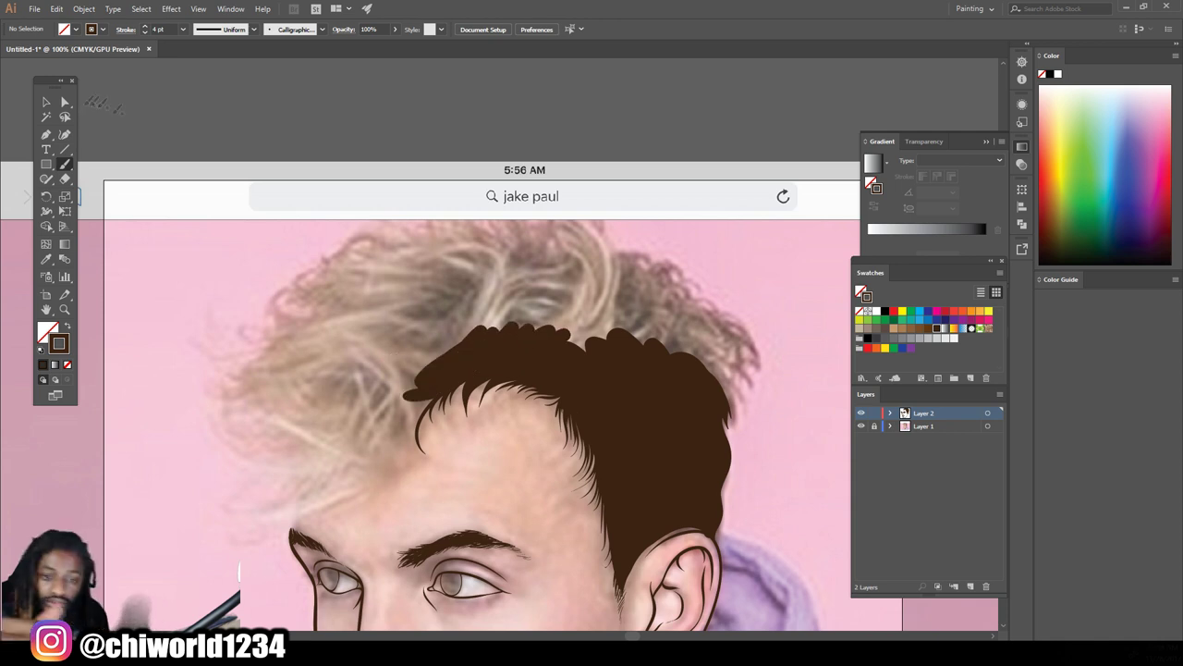
{"action": "left_click", "coordinate": [183, 28]}
{"action": "left_click", "coordinate": [199, 153]}
{"action": "left_click_drag", "start_coordinate": [702, 370], "coordinate": [583, 319]}
{"action": "left_click_drag", "start_coordinate": [647, 347], "coordinate": [536, 272]}
Paint a large swoosh across the top of the head and fill its gap
{"action": "left_click", "coordinate": [183, 28]}
{"action": "left_click", "coordinate": [198, 180]}
{"action": "mouse_move", "coordinate": [298, 398]}
{"action": "left_mouse_down"}
{"action": "mouse_move", "coordinate": [525, 310]}
{"action": "mouse_move", "coordinate": [305, 379]}
{"action": "mouse_move", "coordinate": [685, 305]}
{"action": "mouse_move", "coordinate": [725, 393]}
{"action": "left_mouse_up"}
{"action": "left_click_drag", "start_coordinate": [601, 315], "coordinate": [351, 313]}
{"action": "key", "text": "ctrl+minus"}
{"action": "left_click", "coordinate": [862, 426]}
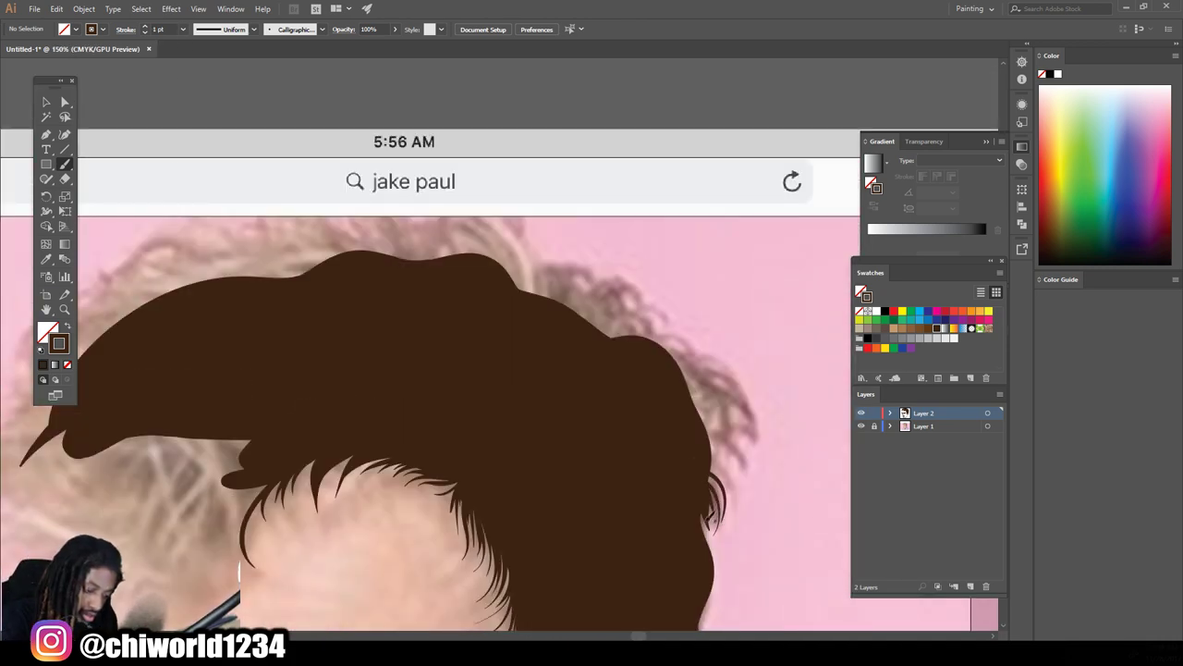
Add curved strands along the hair's right edge and top-right
{"action": "mouse_move", "coordinate": [735, 477]}
{"action": "left_mouse_down"}
{"action": "mouse_move", "coordinate": [700, 428]}
{"action": "mouse_move", "coordinate": [739, 476]}
{"action": "left_mouse_up"}
{"action": "mouse_move", "coordinate": [684, 379]}
{"action": "left_mouse_down"}
{"action": "mouse_move", "coordinate": [754, 443]}
{"action": "mouse_move", "coordinate": [717, 425]}
{"action": "mouse_move", "coordinate": [647, 328]}
{"action": "mouse_move", "coordinate": [684, 365]}
{"action": "left_mouse_up"}
{"action": "mouse_move", "coordinate": [615, 301]}
{"action": "left_mouse_down"}
{"action": "mouse_move", "coordinate": [647, 331]}
{"action": "mouse_move", "coordinate": [518, 291]}
{"action": "left_mouse_up"}
{"action": "left_click_drag", "start_coordinate": [684, 365], "coordinate": [596, 279]}
{"action": "left_click_drag", "start_coordinate": [629, 331], "coordinate": [433, 233]}
Brush more strands and loopy curls along the top of the hair
{"action": "left_click_drag", "start_coordinate": [501, 261], "coordinate": [370, 243]}
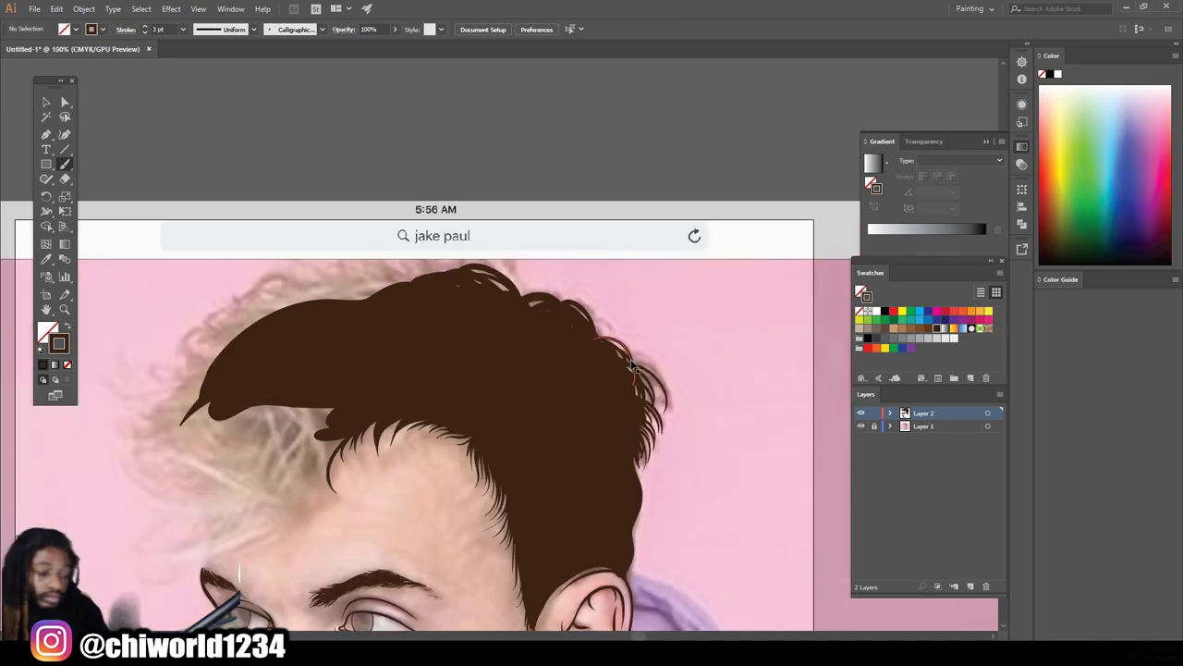
{"action": "key", "text": "ctrl+minus"}
{"action": "mouse_move", "coordinate": [354, 349]}
{"action": "left_mouse_down"}
{"action": "mouse_move", "coordinate": [403, 305]}
{"action": "mouse_move", "coordinate": [499, 282]}
{"action": "mouse_move", "coordinate": [469, 305]}
{"action": "mouse_move", "coordinate": [611, 251]}
{"action": "mouse_move", "coordinate": [490, 270]}
{"action": "left_mouse_up"}
{"action": "left_click_drag", "start_coordinate": [601, 257], "coordinate": [525, 285]}
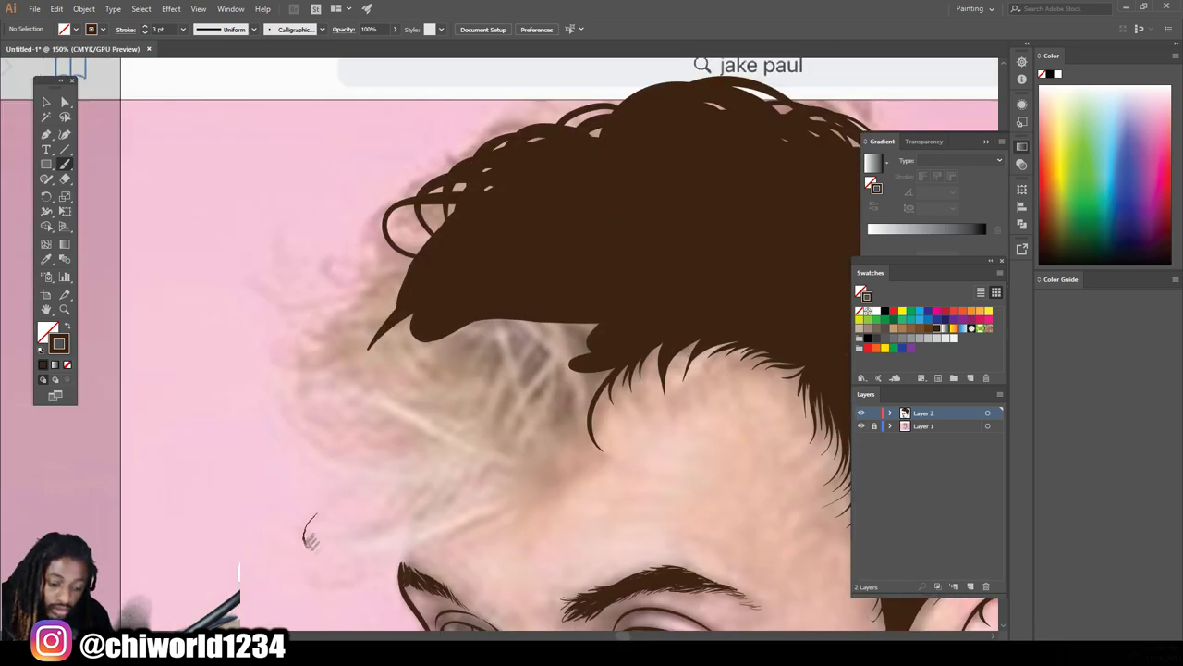
Paint long hair strands in the lower left, running up to the hairline
{"action": "mouse_move", "coordinate": [310, 534]}
{"action": "left_mouse_down"}
{"action": "mouse_move", "coordinate": [532, 467]}
{"action": "mouse_move", "coordinate": [291, 393]}
{"action": "mouse_move", "coordinate": [569, 414]}
{"action": "left_mouse_up"}
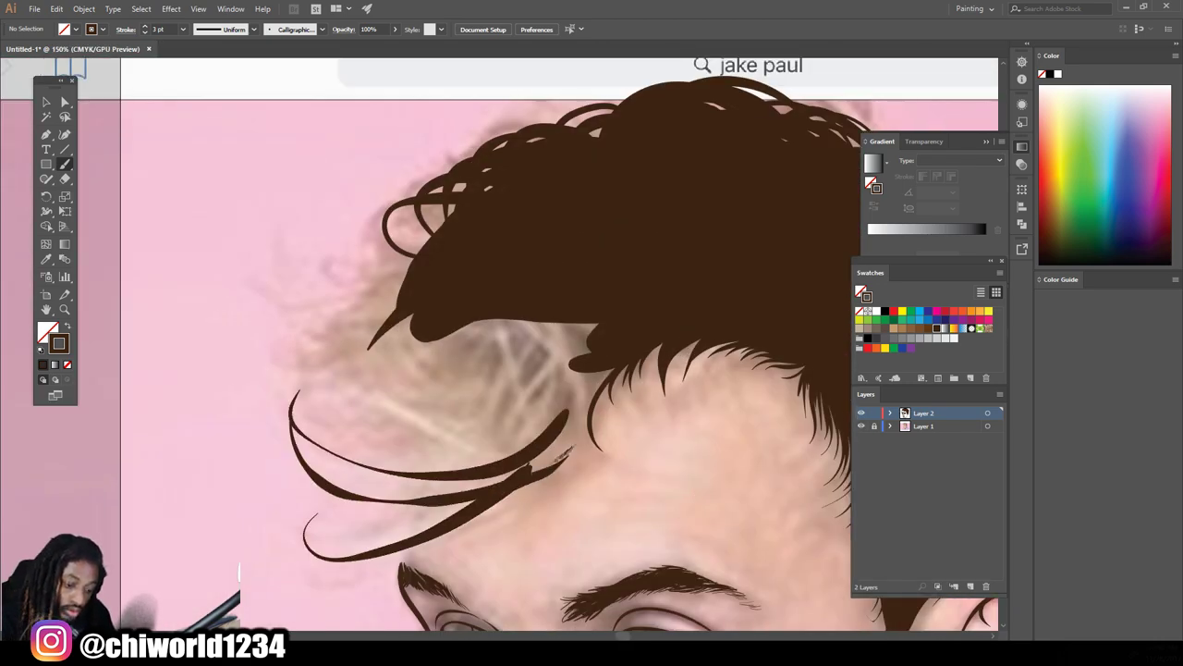
{"action": "mouse_move", "coordinate": [531, 467]}
{"action": "left_mouse_down"}
{"action": "mouse_move", "coordinate": [587, 347]}
{"action": "mouse_move", "coordinate": [545, 333]}
{"action": "mouse_move", "coordinate": [471, 370]}
{"action": "left_mouse_up"}
{"action": "mouse_move", "coordinate": [490, 462]}
{"action": "left_mouse_down"}
{"action": "mouse_move", "coordinate": [351, 416]}
{"action": "mouse_move", "coordinate": [398, 296]}
{"action": "left_mouse_up"}
At 7 pt brush weight, fill the gaps under the hair clump and add edge strands
{"action": "left_click", "coordinate": [183, 28]}
{"action": "left_click", "coordinate": [199, 168]}
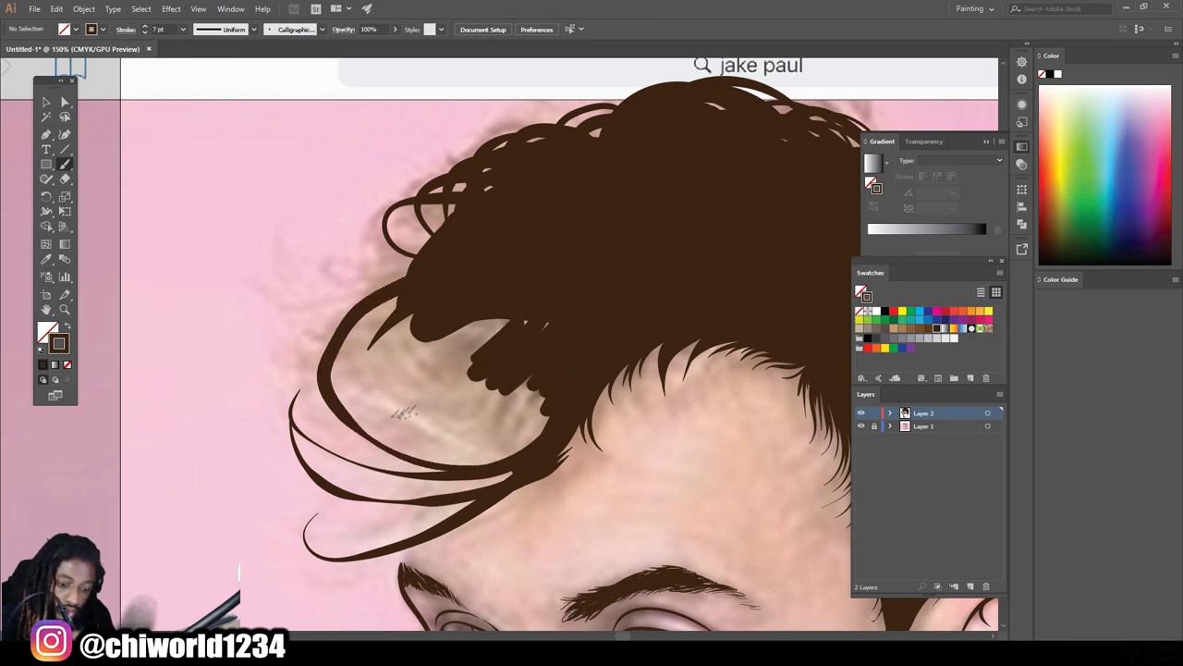
{"action": "left_click_drag", "start_coordinate": [351, 407], "coordinate": [546, 444]}
{"action": "left_click_drag", "start_coordinate": [508, 370], "coordinate": [352, 370]}
{"action": "left_click_drag", "start_coordinate": [398, 305], "coordinate": [333, 425]}
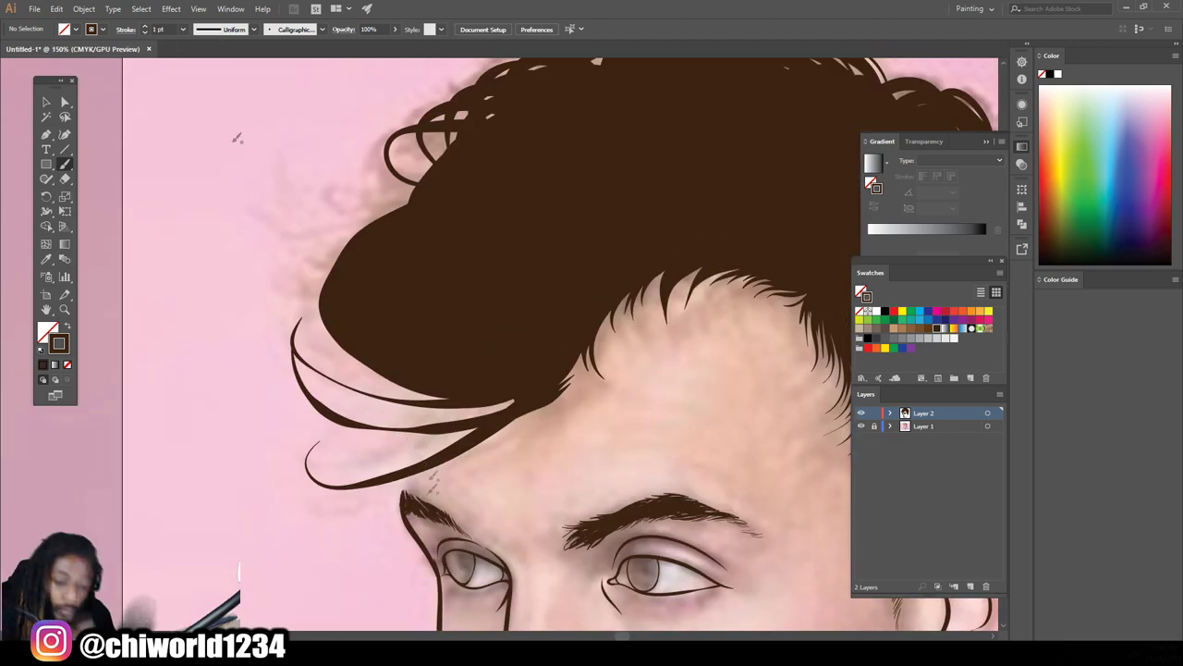
{"action": "mouse_move", "coordinate": [510, 418]}
{"action": "left_mouse_down"}
{"action": "mouse_move", "coordinate": [370, 389]}
{"action": "mouse_move", "coordinate": [305, 268]}
{"action": "left_mouse_up"}
{"action": "mouse_move", "coordinate": [416, 189]}
{"action": "left_mouse_down"}
{"action": "mouse_move", "coordinate": [488, 189]}
{"action": "mouse_move", "coordinate": [351, 240]}
{"action": "mouse_move", "coordinate": [359, 231]}
{"action": "mouse_move", "coordinate": [362, 255]}
{"action": "left_mouse_up"}
{"action": "scroll", "coordinate": [370, 222], "scroll_direction": "up", "scroll_amount": 1}
At 2 pt brush weight, paint curls along the hair's upper-left and lower-left edges
{"action": "left_click", "coordinate": [183, 29]}
{"action": "left_click", "coordinate": [199, 100]}
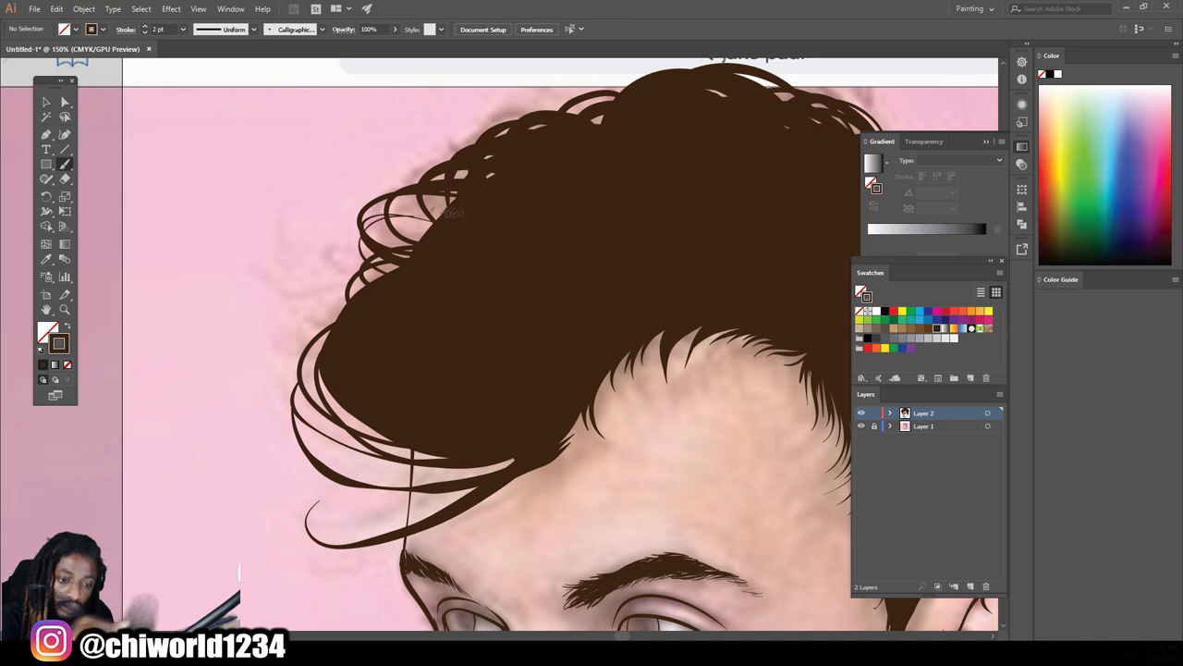
{"action": "left_click_drag", "start_coordinate": [430, 209], "coordinate": [347, 277]}
{"action": "left_click_drag", "start_coordinate": [421, 300], "coordinate": [351, 421]}
{"action": "left_click_drag", "start_coordinate": [513, 458], "coordinate": [362, 476]}
{"action": "mouse_move", "coordinate": [476, 479]}
{"action": "left_mouse_down"}
{"action": "mouse_move", "coordinate": [310, 532]}
{"action": "mouse_move", "coordinate": [323, 517]}
{"action": "mouse_move", "coordinate": [316, 414]}
{"action": "left_mouse_up"}
{"action": "left_click_drag", "start_coordinate": [440, 466], "coordinate": [299, 403]}
{"action": "left_click_drag", "start_coordinate": [385, 434], "coordinate": [333, 322]}
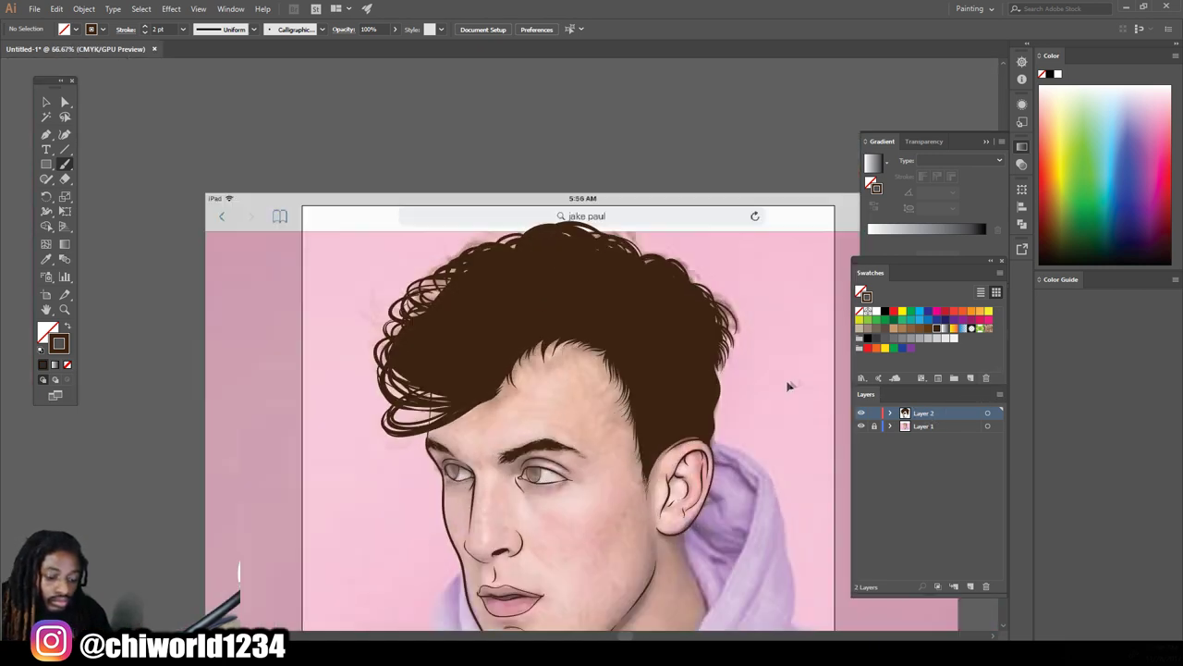
{"action": "left_click_drag", "start_coordinate": [769, 333], "coordinate": [788, 381]}
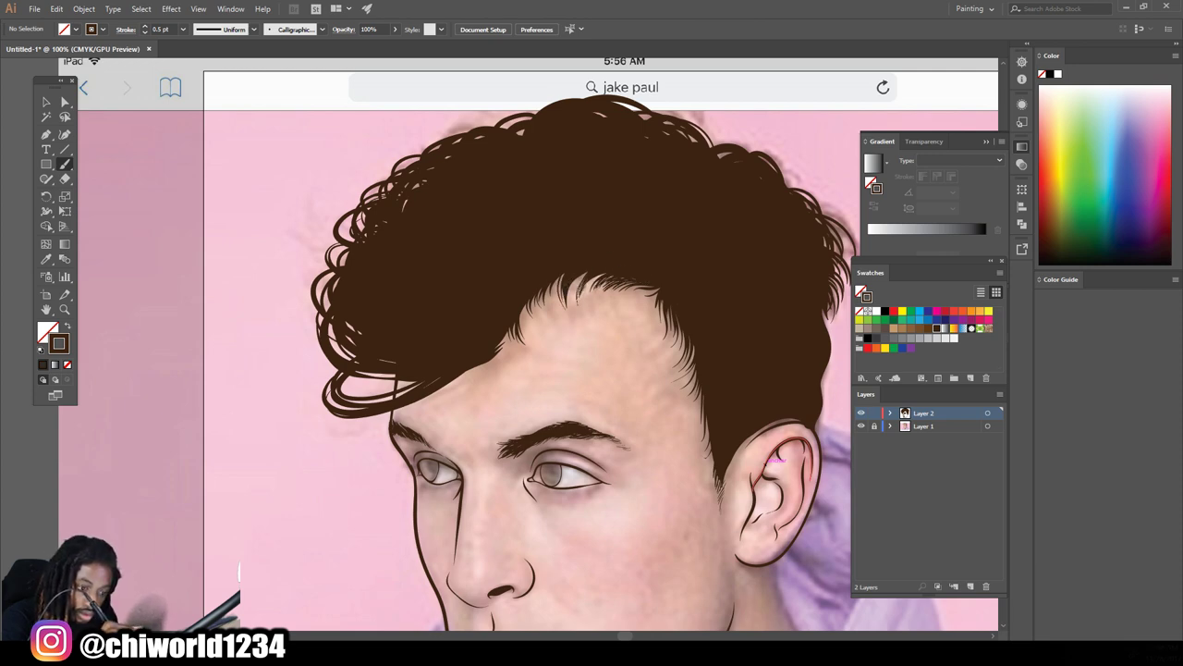
Zoom in on the face and set the stroke colour to a very dark brown
{"action": "key", "text": "ctrl+0"}
{"action": "scroll", "coordinate": [793, 444], "scroll_direction": "up", "scroll_amount": 5}
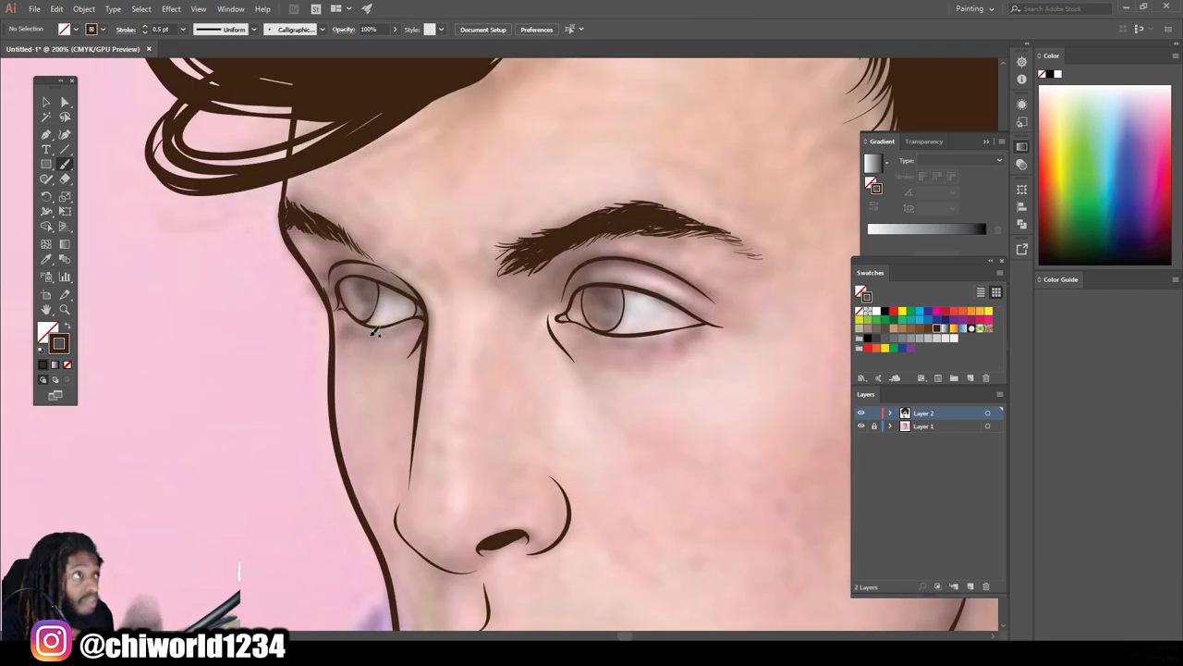
{"action": "scroll", "coordinate": [749, 199], "scroll_direction": "down", "scroll_amount": 2}
{"action": "scroll", "coordinate": [708, 358], "scroll_direction": "up", "scroll_amount": 4}
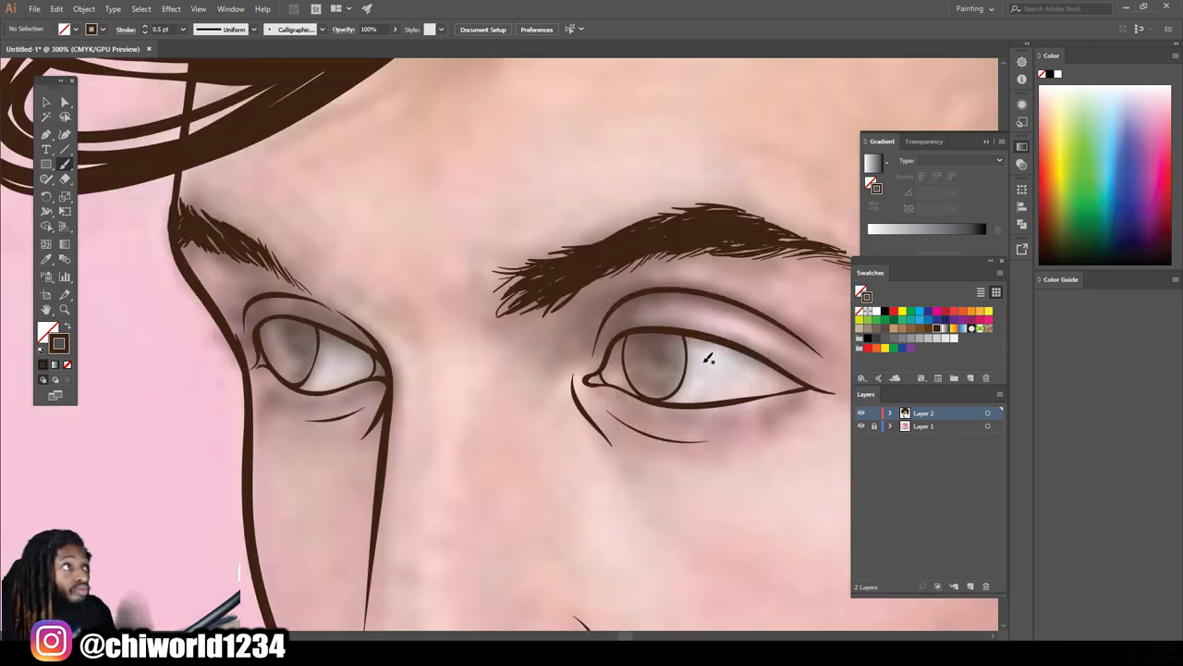
{"action": "double_click", "coordinate": [58, 344]}
{"action": "left_click", "coordinate": [821, 610]}
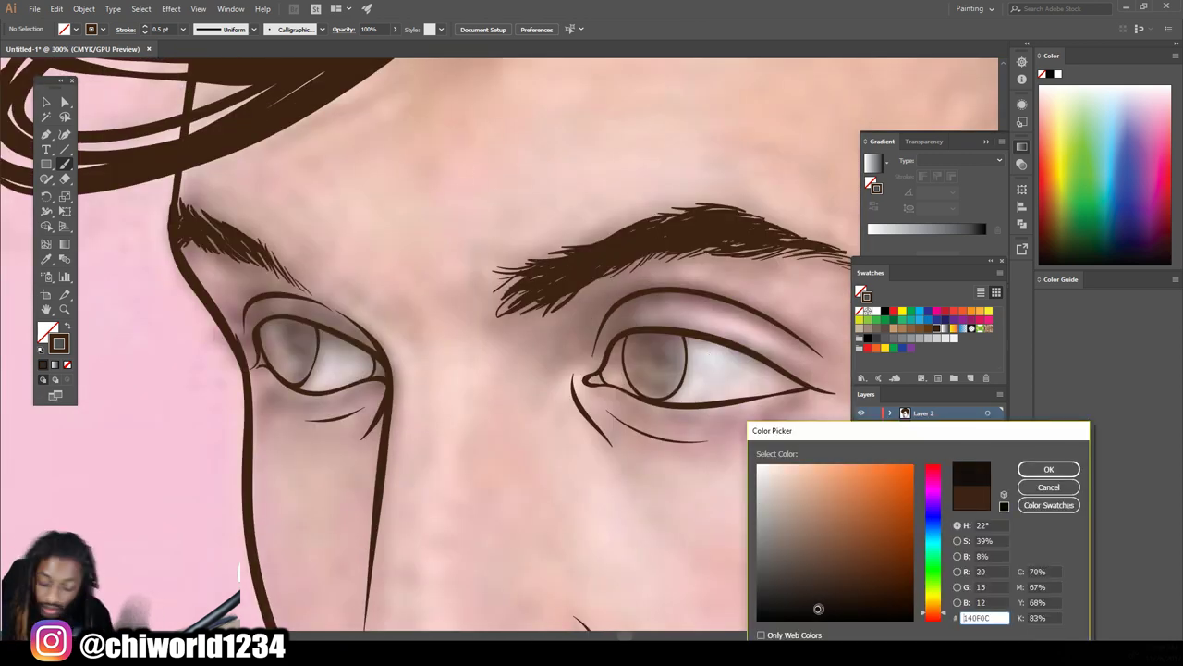
{"action": "left_click", "coordinate": [1048, 469]}
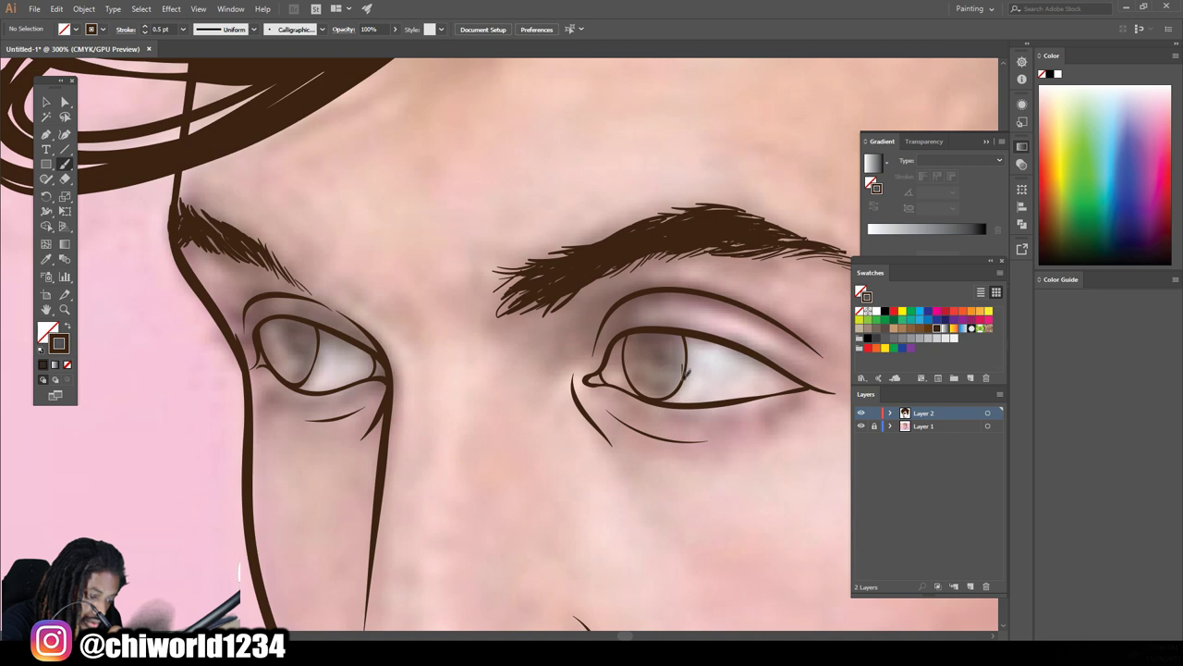
Outline and shade the iris, add an inner-corner stroke, and fill the iris dark brown
{"action": "mouse_move", "coordinate": [671, 347]}
{"action": "left_mouse_down"}
{"action": "mouse_move", "coordinate": [647, 356]}
{"action": "mouse_move", "coordinate": [673, 359]}
{"action": "left_mouse_up"}
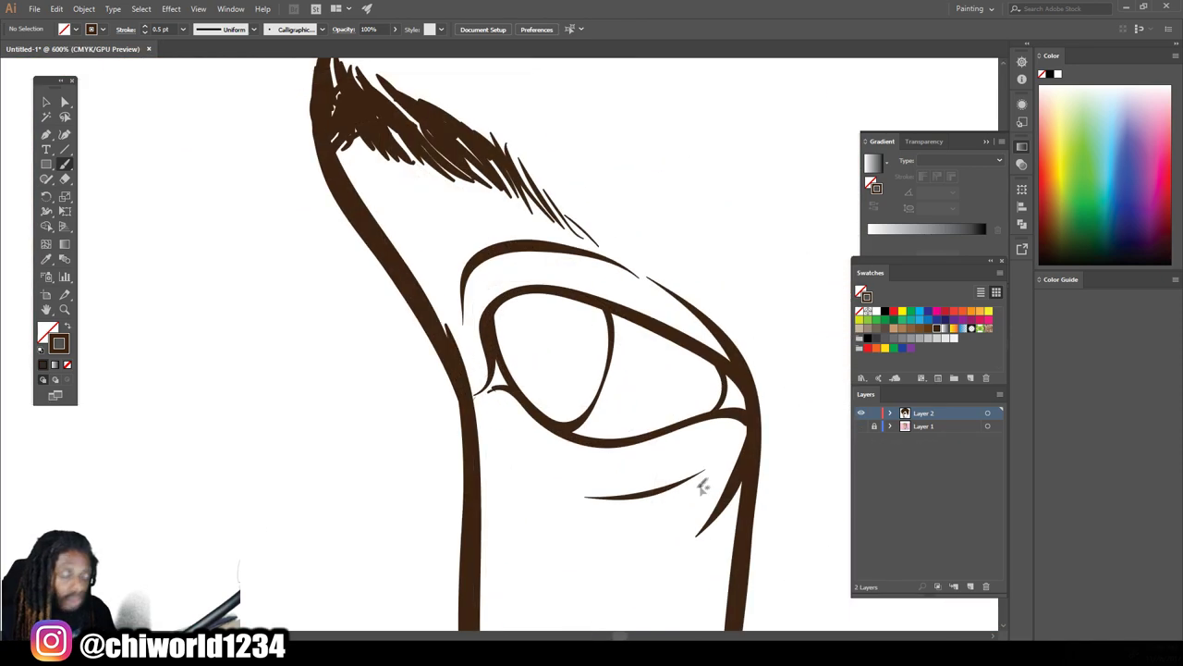
{"action": "scroll", "coordinate": [703, 487], "scroll_direction": "up", "scroll_amount": 1}
{"action": "left_click_drag", "start_coordinate": [592, 435], "coordinate": [546, 398]}
{"action": "left_click_drag", "start_coordinate": [524, 325], "coordinate": [592, 419]}
{"action": "left_click_drag", "start_coordinate": [606, 356], "coordinate": [564, 396]}
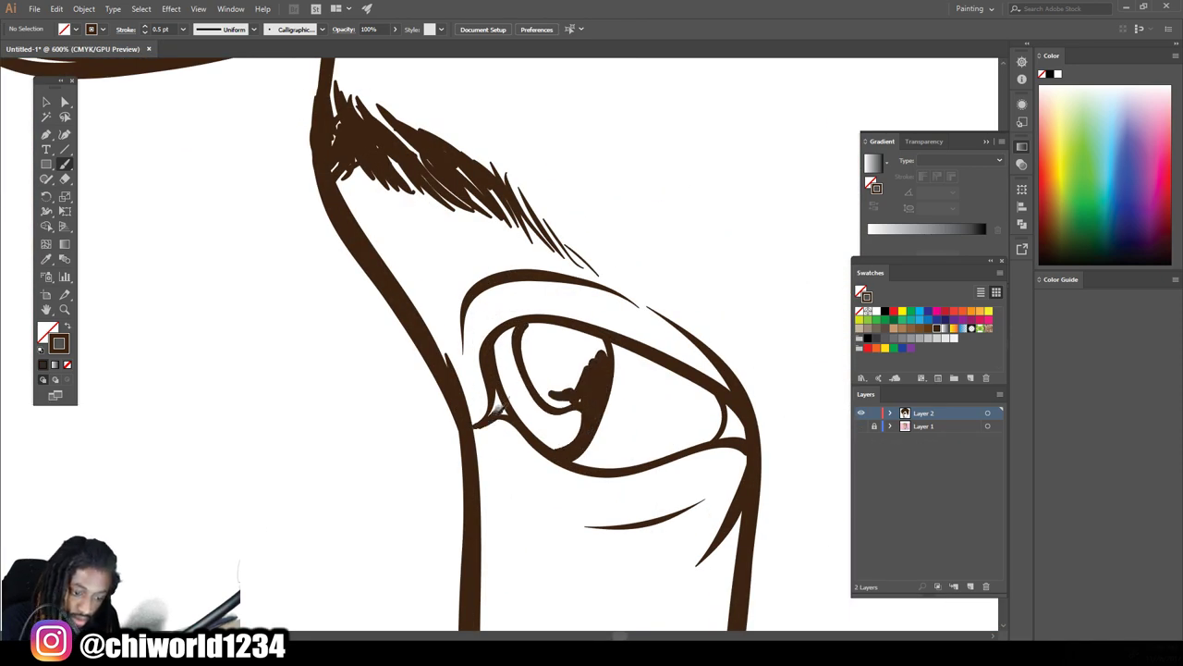
{"action": "left_click_drag", "start_coordinate": [504, 425], "coordinate": [474, 424]}
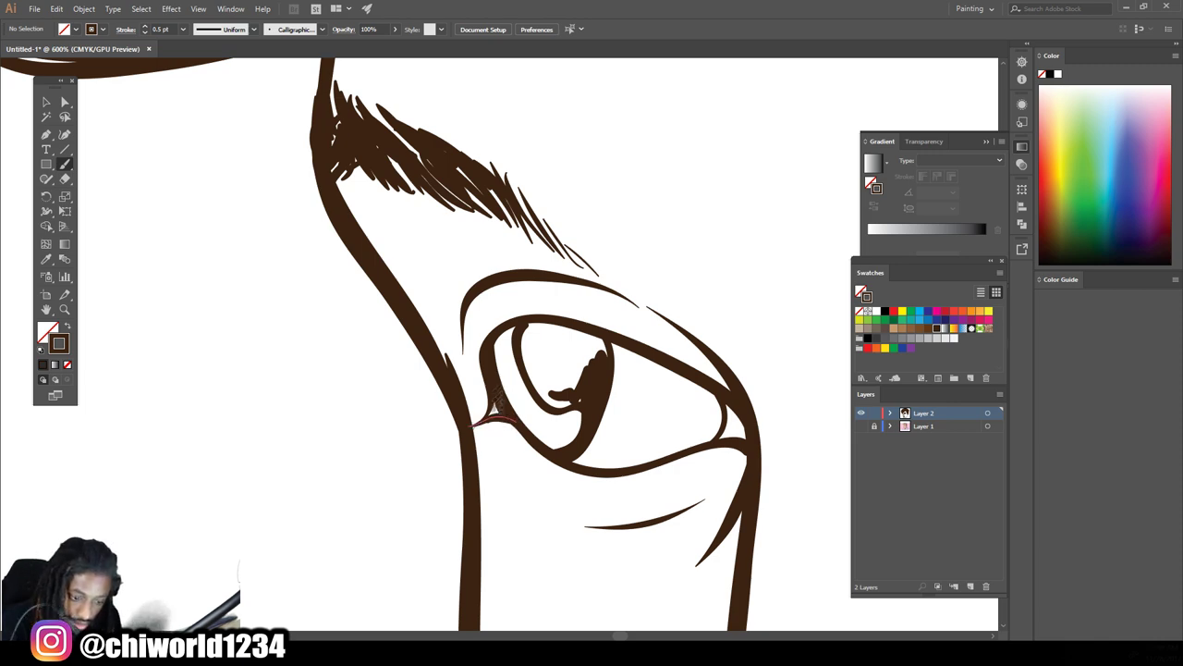
{"action": "mouse_move", "coordinate": [560, 383]}
{"action": "left_mouse_down"}
{"action": "mouse_move", "coordinate": [599, 340]}
{"action": "mouse_move", "coordinate": [580, 379]}
{"action": "left_mouse_up"}
{"action": "left_click_drag", "start_coordinate": [573, 331], "coordinate": [546, 389]}
{"action": "left_click_drag", "start_coordinate": [531, 324], "coordinate": [542, 370]}
Show the reference photo layer and extend the cheek line
{"action": "key", "text": "ctrl+0"}
{"action": "key", "text": "ctrl+1"}
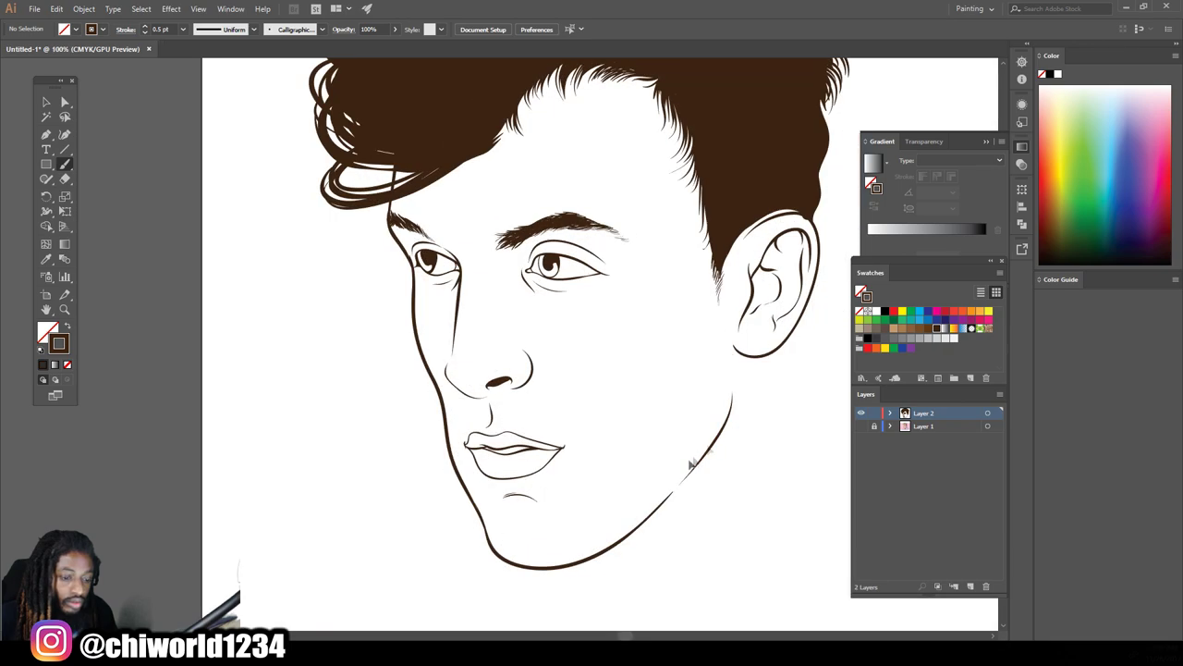
{"action": "left_click", "coordinate": [861, 427]}
{"action": "key", "text": "ctrl+plus"}
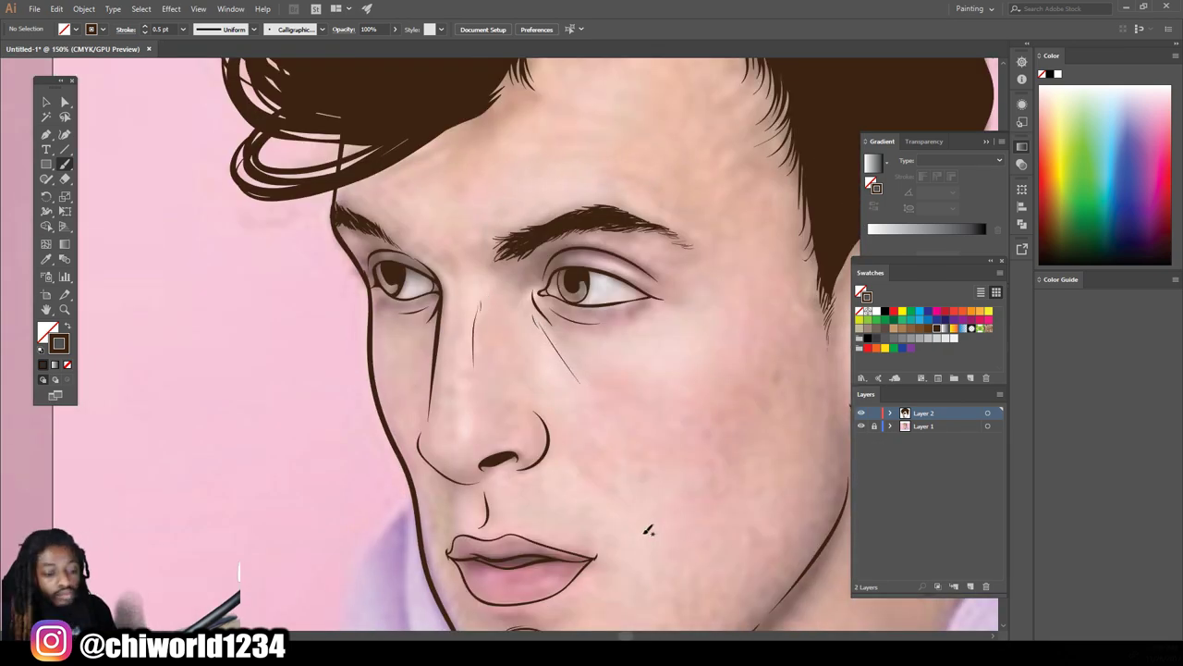
{"action": "key", "text": "ctrl+0"}
{"action": "key", "text": "ctrl+1"}
{"action": "key", "text": "ctrl+plus"}
{"action": "left_click_drag", "start_coordinate": [592, 352], "coordinate": [579, 381]}
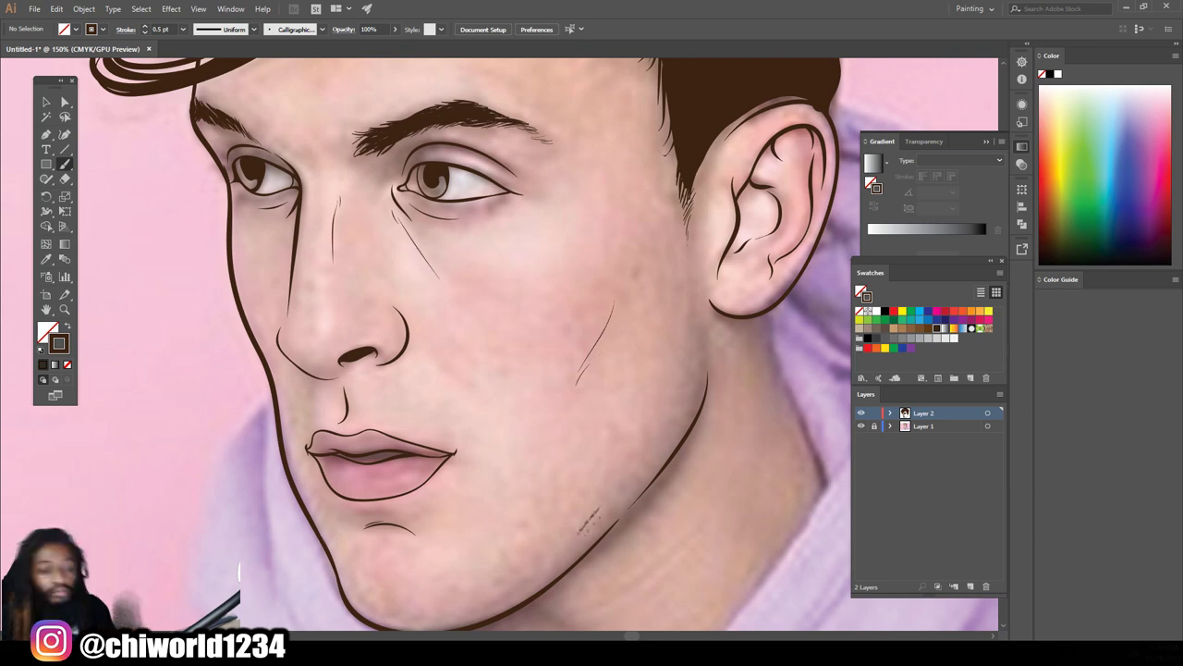
Draw a tapered line below the jaw and a line down the neck's right side
{"action": "key", "text": "ctrl+0"}
{"action": "key", "text": "ctrl+1"}
{"action": "key", "text": "ctrl+plus"}
{"action": "left_click_drag", "start_coordinate": [546, 493], "coordinate": [479, 478]}
{"action": "scroll", "coordinate": [479, 478], "scroll_direction": "down", "scroll_amount": 2}
{"action": "mouse_move", "coordinate": [735, 137]}
{"action": "left_mouse_down"}
{"action": "mouse_move", "coordinate": [784, 303]}
{"action": "mouse_move", "coordinate": [697, 398]}
{"action": "left_mouse_up"}
{"action": "scroll", "coordinate": [727, 336], "scroll_direction": "down", "scroll_amount": 2}
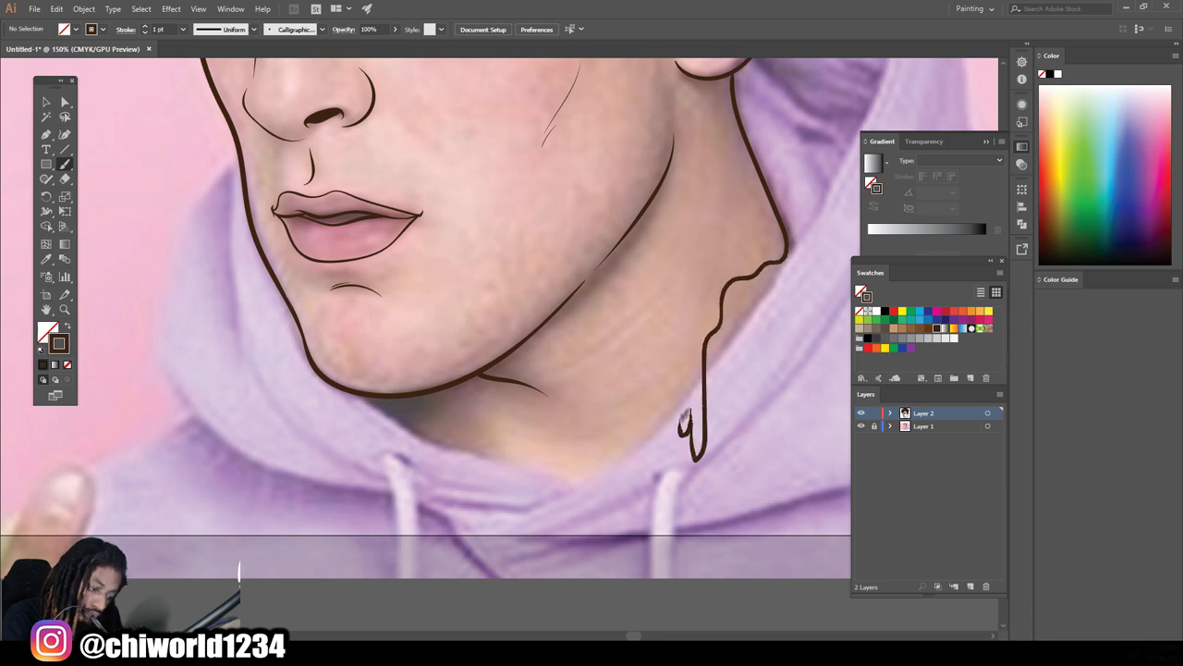
Extend the drip line downward, toggling the reference photo to check it
{"action": "left_click_drag", "start_coordinate": [644, 427], "coordinate": [626, 518]}
{"action": "scroll", "coordinate": [740, 476], "scroll_direction": "down", "scroll_amount": 3}
{"action": "left_click", "coordinate": [861, 425]}
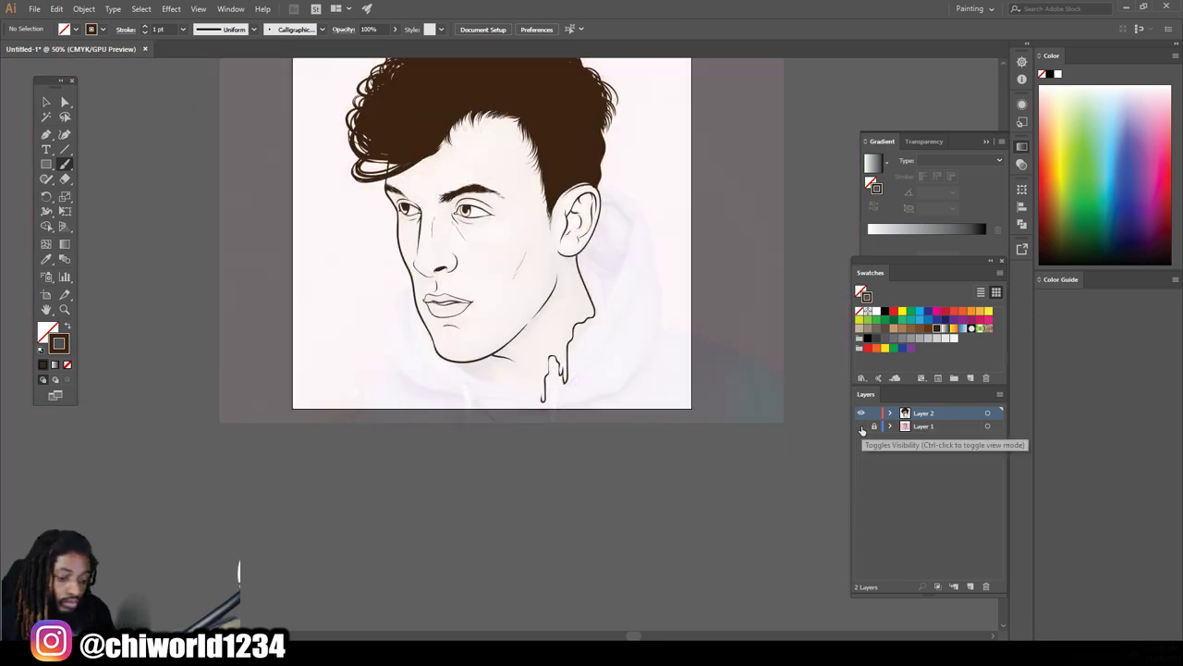
{"action": "scroll", "coordinate": [727, 422], "scroll_direction": "up", "scroll_amount": 5}
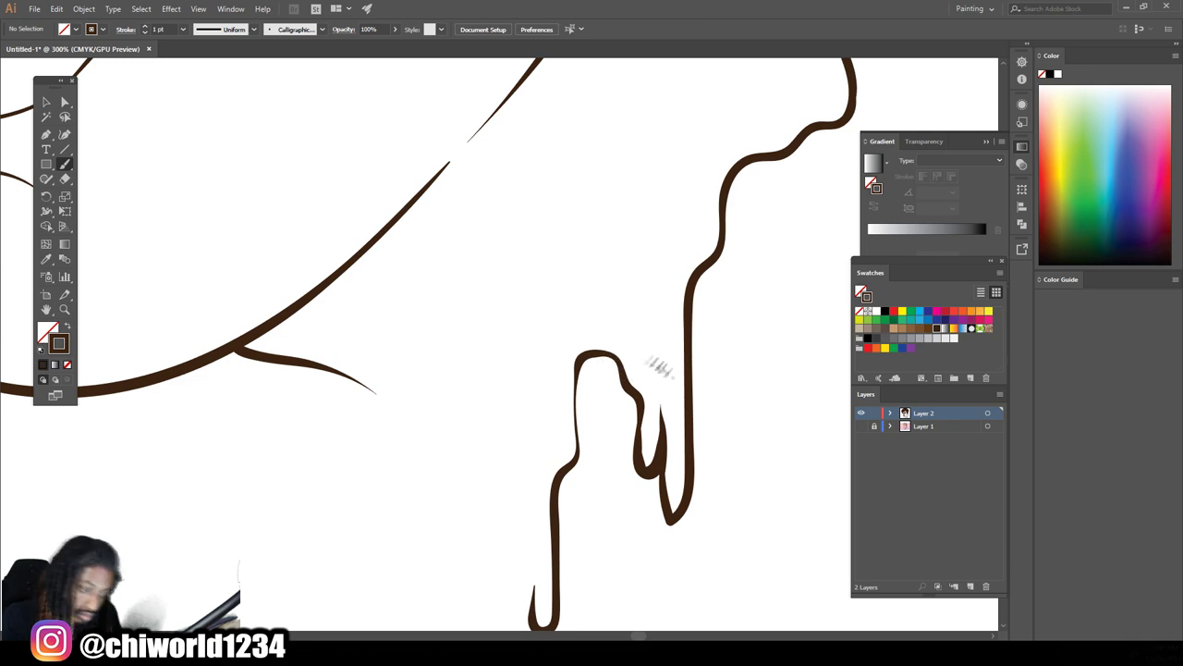
{"action": "scroll", "coordinate": [655, 370], "scroll_direction": "down", "scroll_amount": 2}
{"action": "scroll", "coordinate": [655, 370], "scroll_direction": "down", "scroll_amount": 2}
{"action": "left_click", "coordinate": [861, 426]}
{"action": "scroll", "coordinate": [709, 433], "scroll_direction": "up", "scroll_amount": 4}
Draw two wavy dripping lines across the neck
{"action": "mouse_move", "coordinate": [654, 421]}
{"action": "left_mouse_down"}
{"action": "mouse_move", "coordinate": [605, 477]}
{"action": "mouse_move", "coordinate": [566, 393]}
{"action": "mouse_move", "coordinate": [449, 340]}
{"action": "mouse_move", "coordinate": [430, 411]}
{"action": "mouse_move", "coordinate": [379, 471]}
{"action": "mouse_move", "coordinate": [356, 319]}
{"action": "left_mouse_up"}
{"action": "scroll", "coordinate": [721, 410], "scroll_direction": "down", "scroll_amount": 3}
{"action": "scroll", "coordinate": [721, 409], "scroll_direction": "down", "scroll_amount": 1}
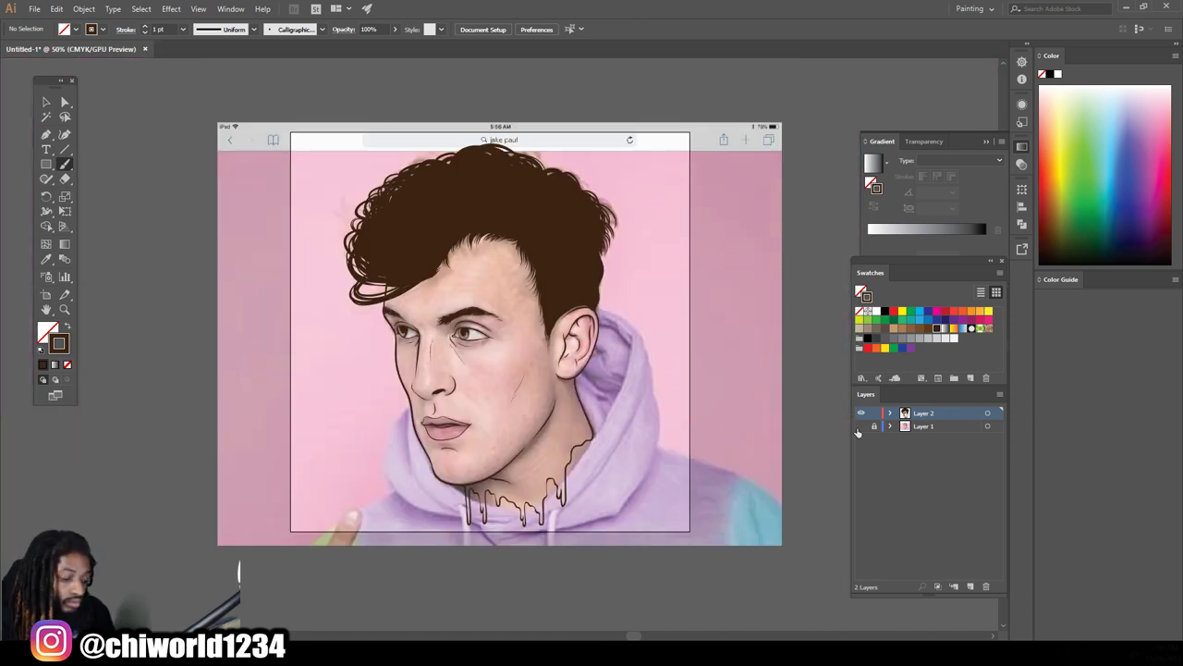
{"action": "left_click", "coordinate": [861, 426]}
{"action": "scroll", "coordinate": [786, 434], "scroll_direction": "up", "scroll_amount": 1}
{"action": "scroll", "coordinate": [771, 415], "scroll_direction": "up", "scroll_amount": 2}
{"action": "scroll", "coordinate": [771, 415], "scroll_direction": "up", "scroll_amount": 1}
{"action": "mouse_move", "coordinate": [338, 440]}
{"action": "left_mouse_down"}
{"action": "mouse_move", "coordinate": [475, 444]}
{"action": "mouse_move", "coordinate": [545, 393]}
{"action": "mouse_move", "coordinate": [606, 319]}
{"action": "mouse_move", "coordinate": [621, 331]}
{"action": "mouse_move", "coordinate": [652, 259]}
{"action": "mouse_move", "coordinate": [688, 248]}
{"action": "left_mouse_up"}
{"action": "scroll", "coordinate": [821, 305], "scroll_direction": "down", "scroll_amount": 2}
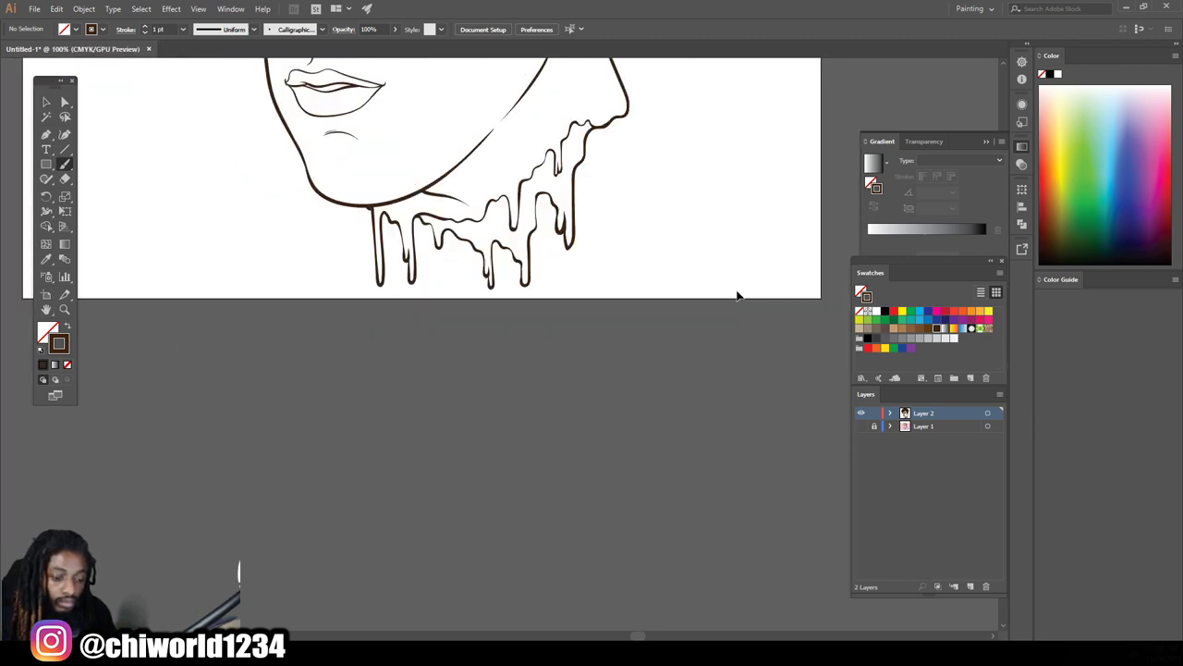
{"action": "scroll", "coordinate": [737, 294], "scroll_direction": "up", "scroll_amount": 3}
{"action": "scroll", "coordinate": [528, 256], "scroll_direction": "down", "scroll_amount": 3}
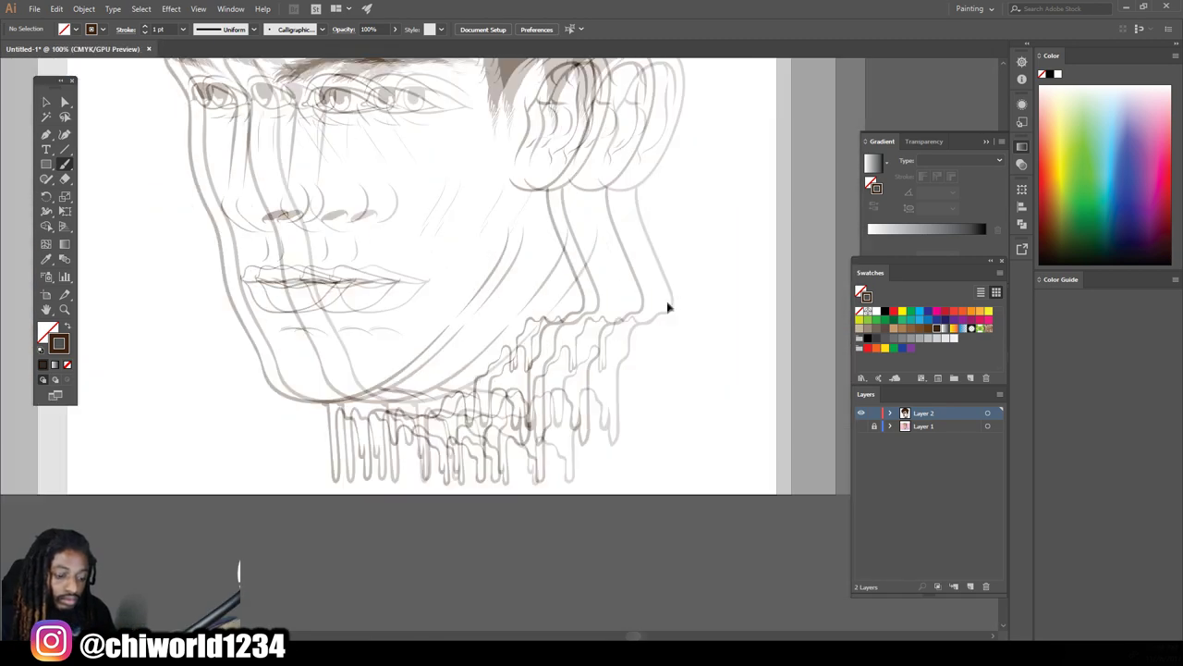
{"action": "scroll", "coordinate": [668, 307], "scroll_direction": "up", "scroll_amount": 3}
Redo the nostril line, drawing a new stroke from the nose tip
{"action": "left_click_drag", "start_coordinate": [672, 404], "coordinate": [525, 322]}
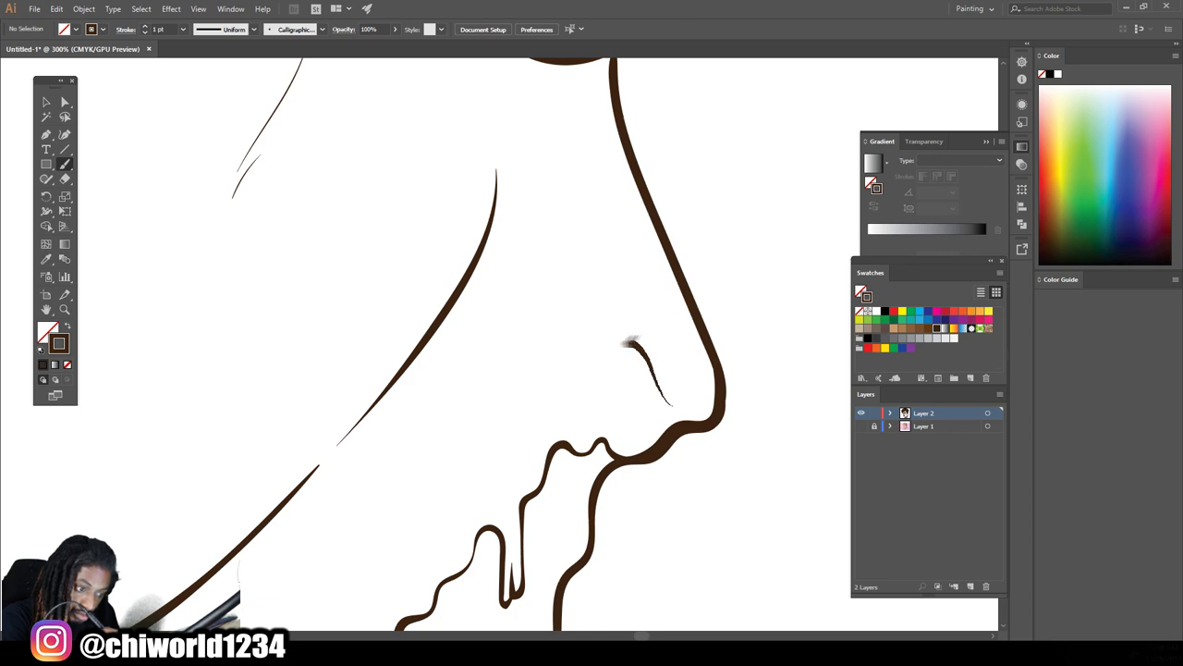
{"action": "key", "text": "ctrl+z"}
{"action": "left_click_drag", "start_coordinate": [674, 402], "coordinate": [528, 395]}
{"action": "key", "text": "ctrl+z"}
{"action": "scroll", "coordinate": [500, 382], "scroll_direction": "down", "scroll_amount": 1}
{"action": "mouse_move", "coordinate": [607, 386]}
{"action": "left_mouse_down"}
{"action": "mouse_move", "coordinate": [508, 338]}
{"action": "mouse_move", "coordinate": [493, 387]}
{"action": "left_mouse_up"}
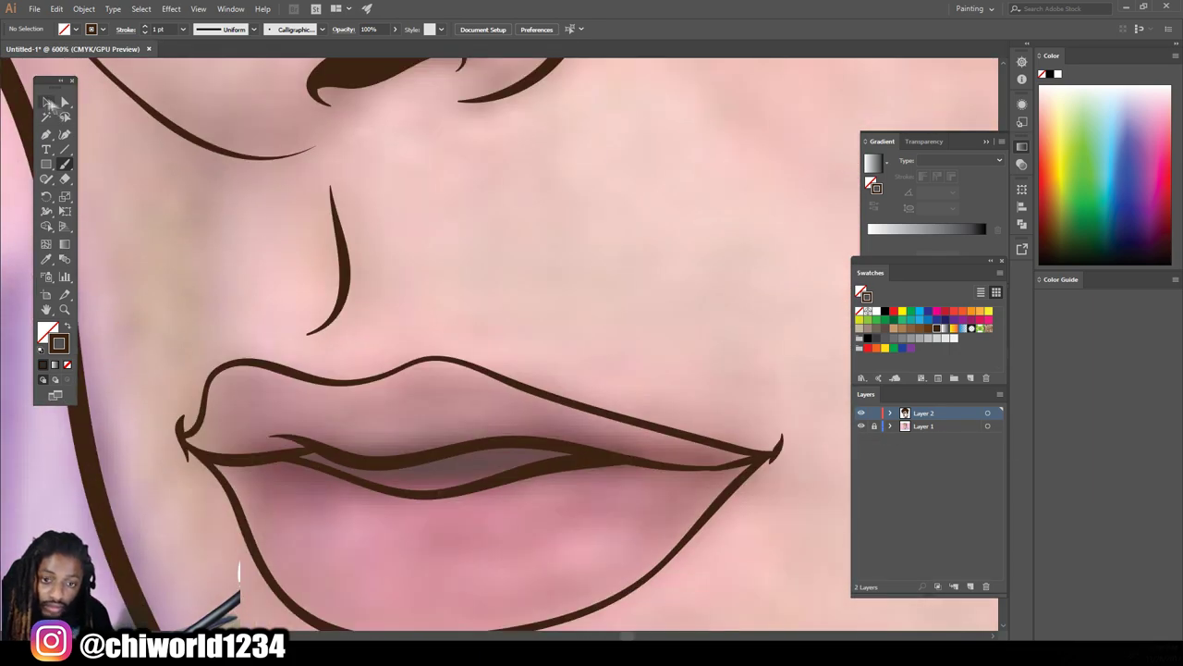
Replace the old inner lip line with a thick mouth stroke and hide the reference photo
{"action": "left_click", "coordinate": [48, 103]}
{"action": "left_click", "coordinate": [463, 483]}
{"action": "key", "text": "Delete"}
{"action": "left_click", "coordinate": [65, 164]}
{"action": "mouse_move", "coordinate": [282, 453]}
{"action": "left_mouse_down"}
{"action": "mouse_move", "coordinate": [625, 457]}
{"action": "mouse_move", "coordinate": [315, 451]}
{"action": "mouse_move", "coordinate": [555, 461]}
{"action": "mouse_move", "coordinate": [423, 467]}
{"action": "left_mouse_up"}
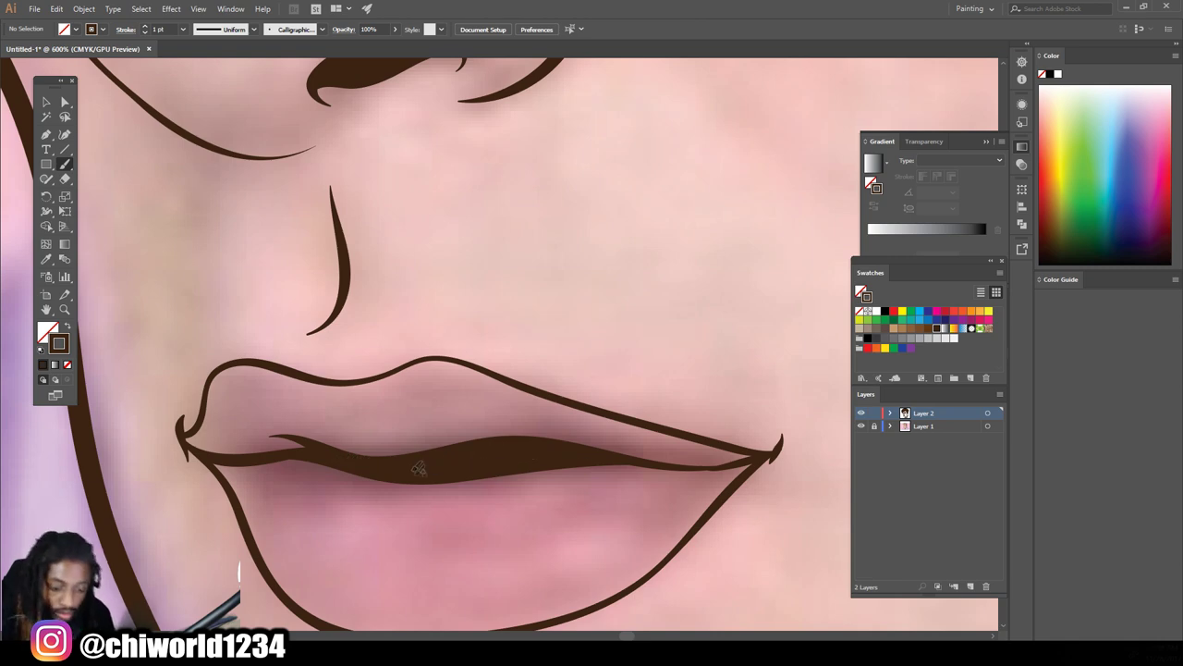
{"action": "key", "text": "ctrl+minus"}
{"action": "key", "text": "ctrl+minus"}
{"action": "key", "text": "ctrl+minus"}
{"action": "key", "text": "ctrl+minus"}
{"action": "left_click", "coordinate": [861, 425]}
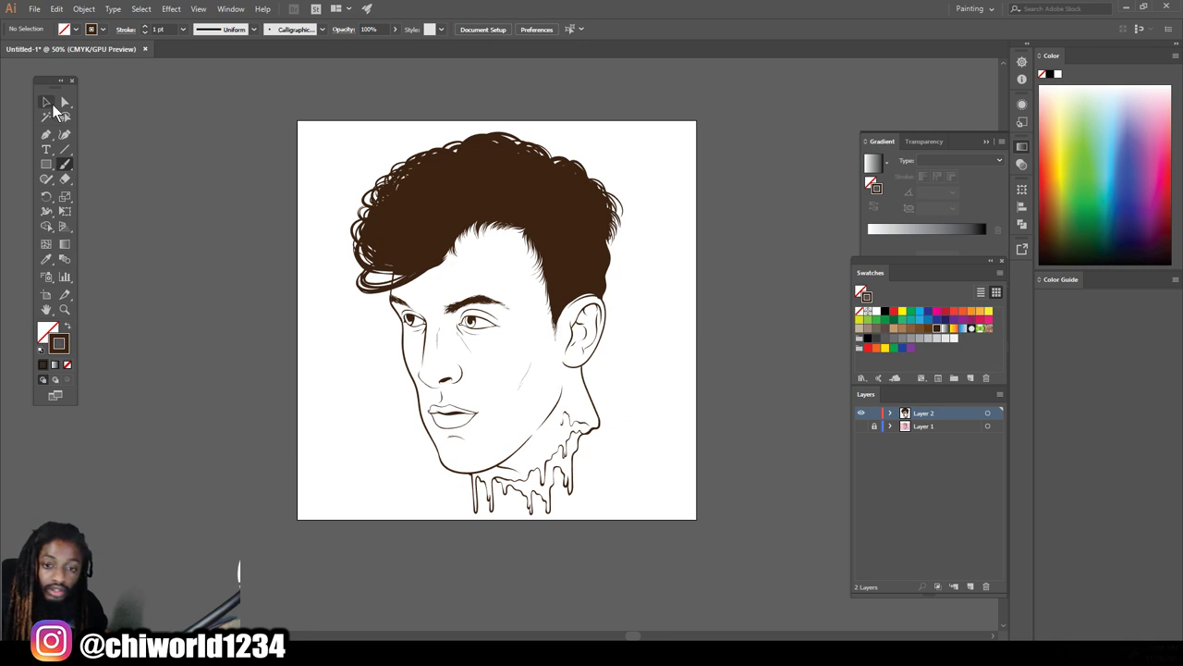
{"action": "left_click", "coordinate": [46, 102]}
Expand the appearance of all line art and Pathfinder-merge it into one solid shape
{"action": "left_click_drag", "start_coordinate": [235, 98], "coordinate": [704, 544]}
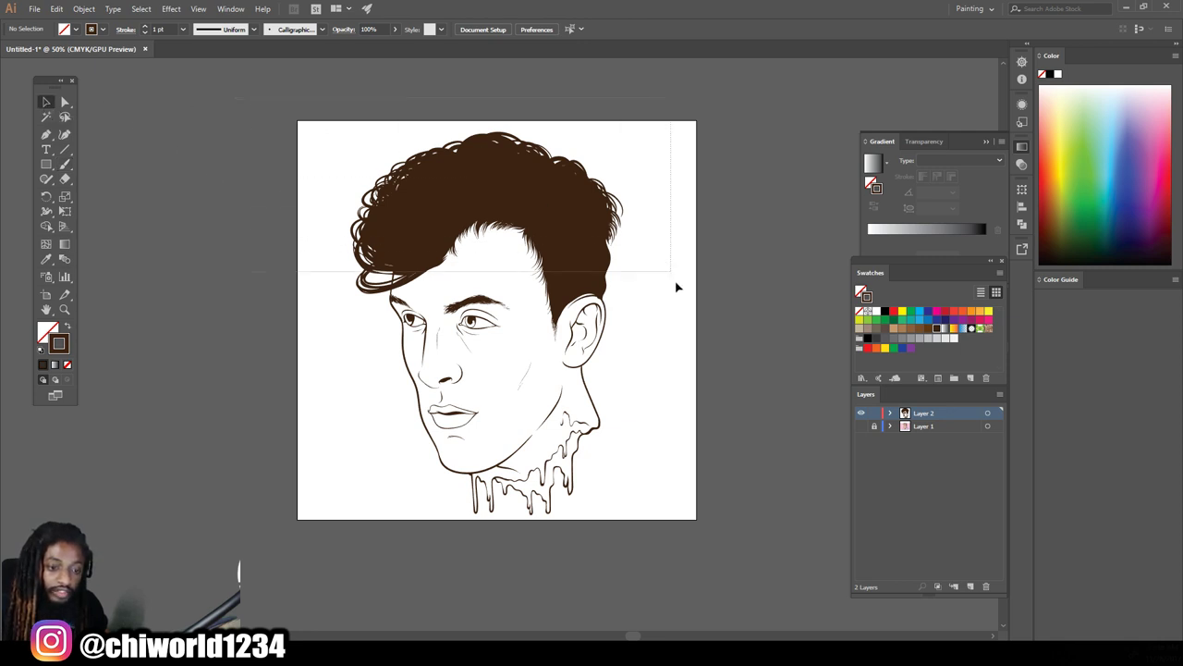
{"action": "left_click", "coordinate": [84, 9]}
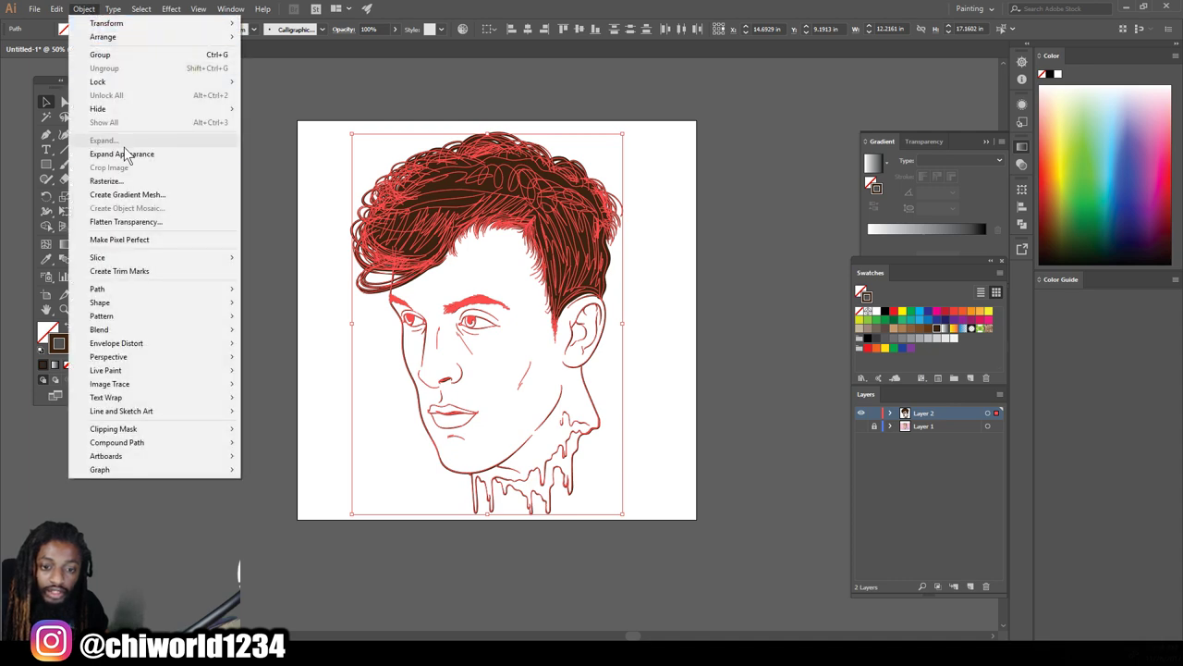
{"action": "left_click", "coordinate": [128, 154]}
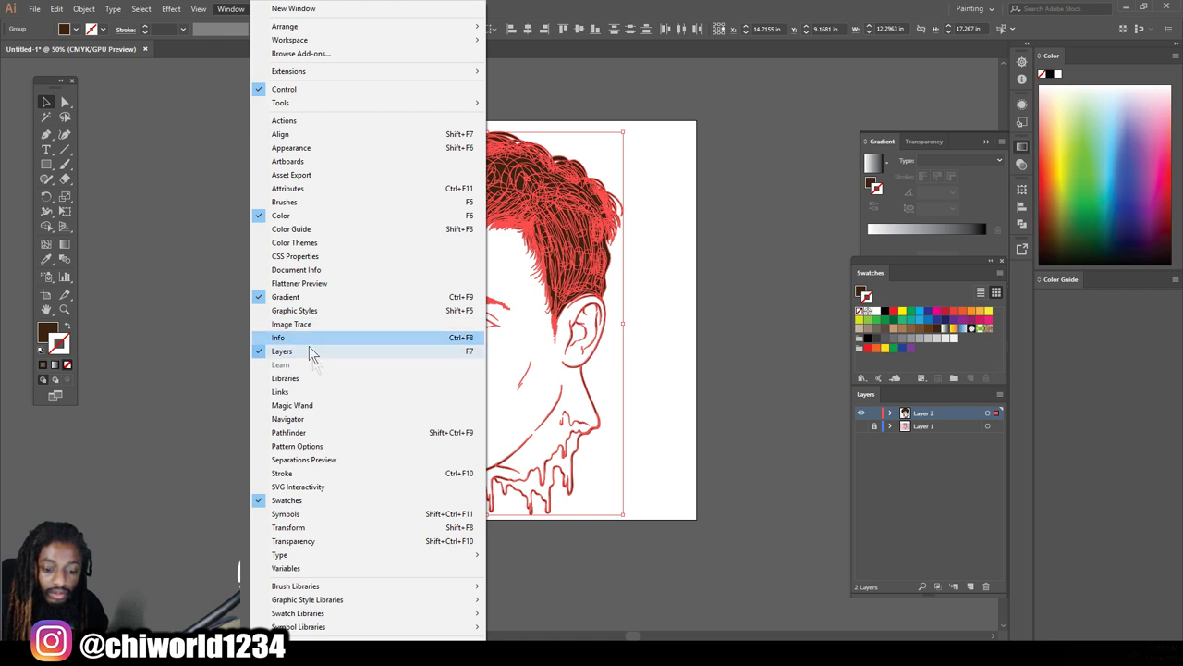
{"action": "left_click", "coordinate": [306, 433]}
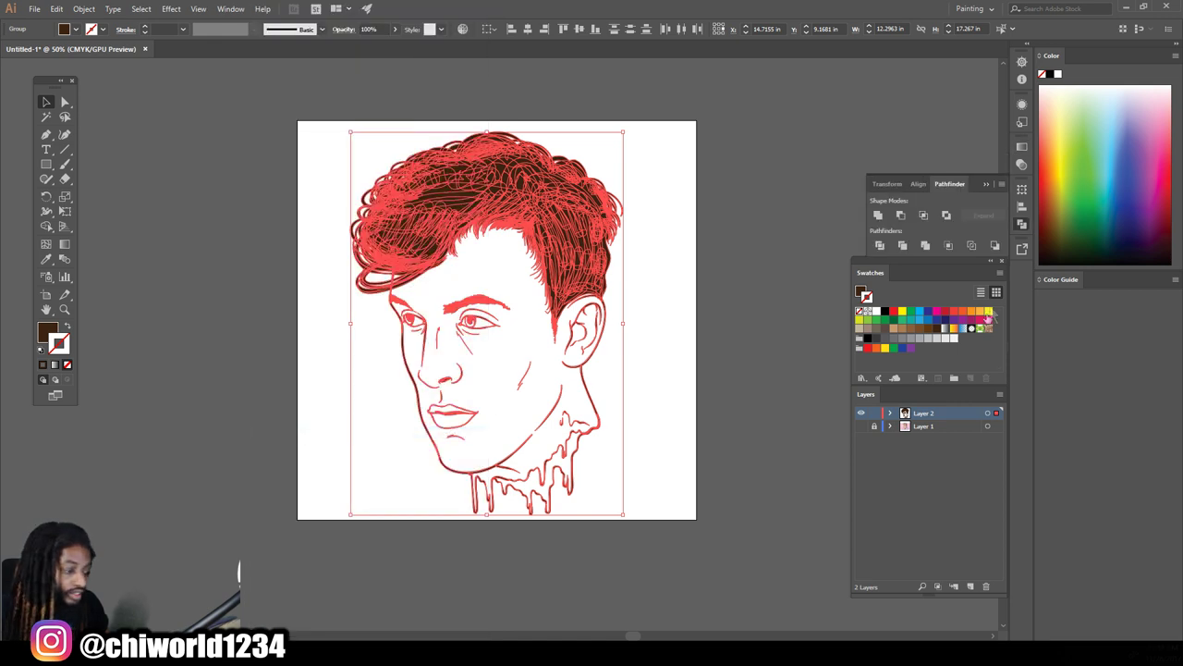
{"action": "left_click", "coordinate": [926, 245]}
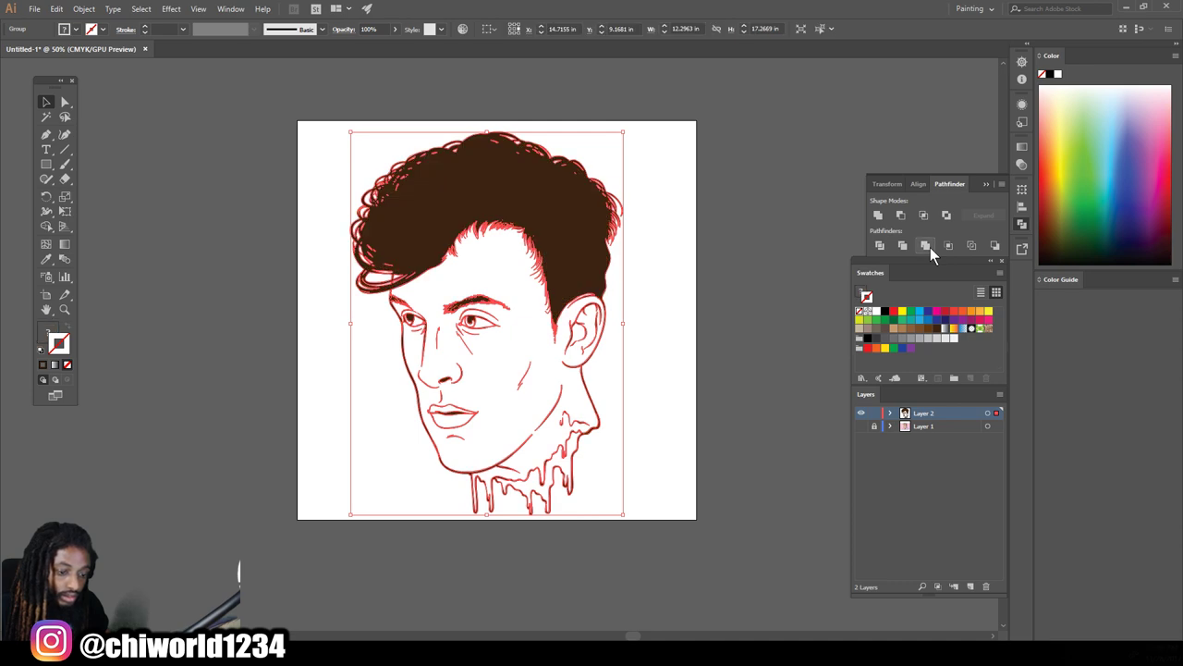
{"action": "left_click", "coordinate": [784, 218]}
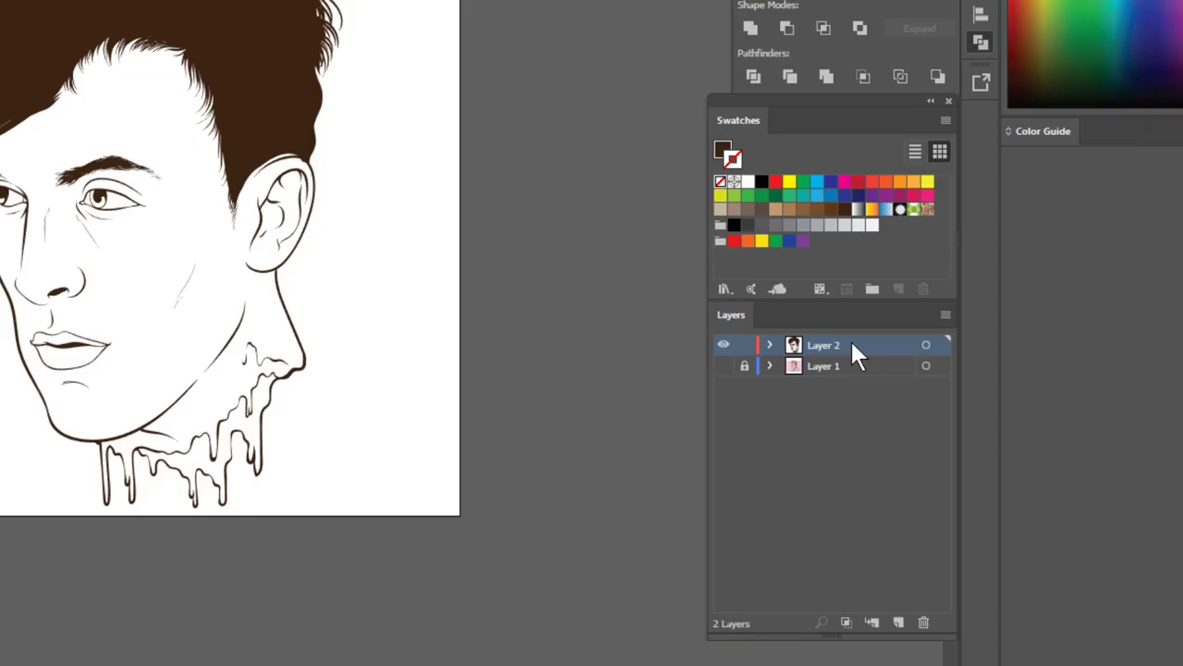
{"action": "left_click_drag", "start_coordinate": [853, 348], "coordinate": [899, 622]}
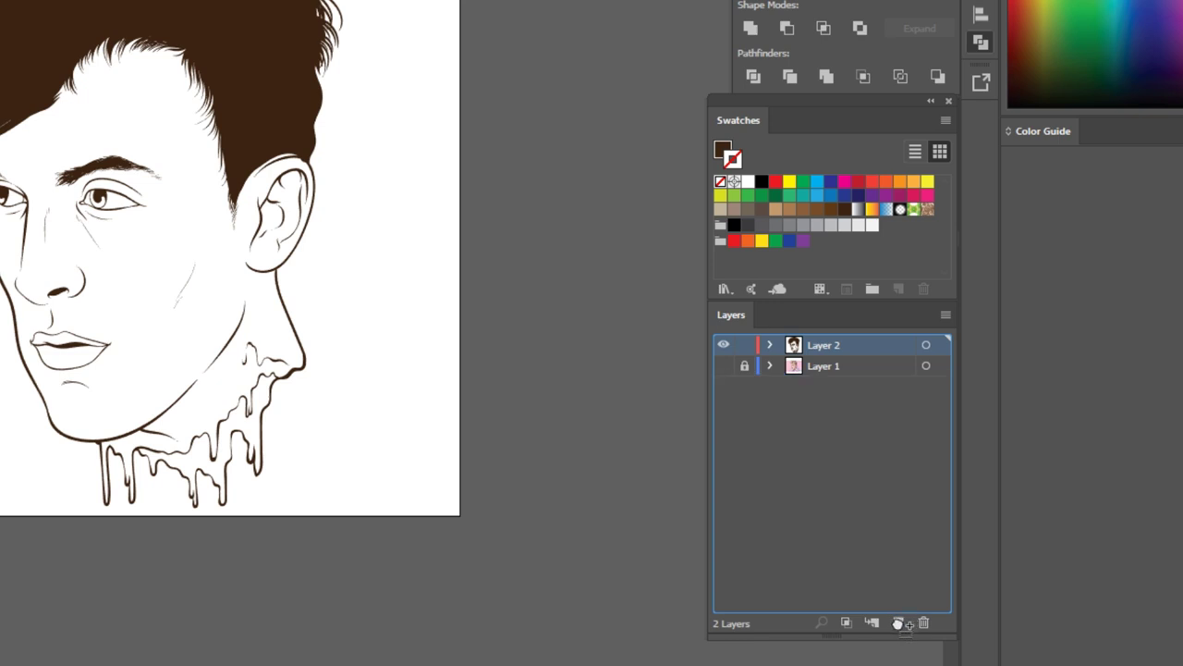
Duplicate Layer 2 as Layer 2 copy, make Layer 2 active, and pick a light peach fill
{"action": "left_click_drag", "start_coordinate": [898, 624], "coordinate": [898, 629]}
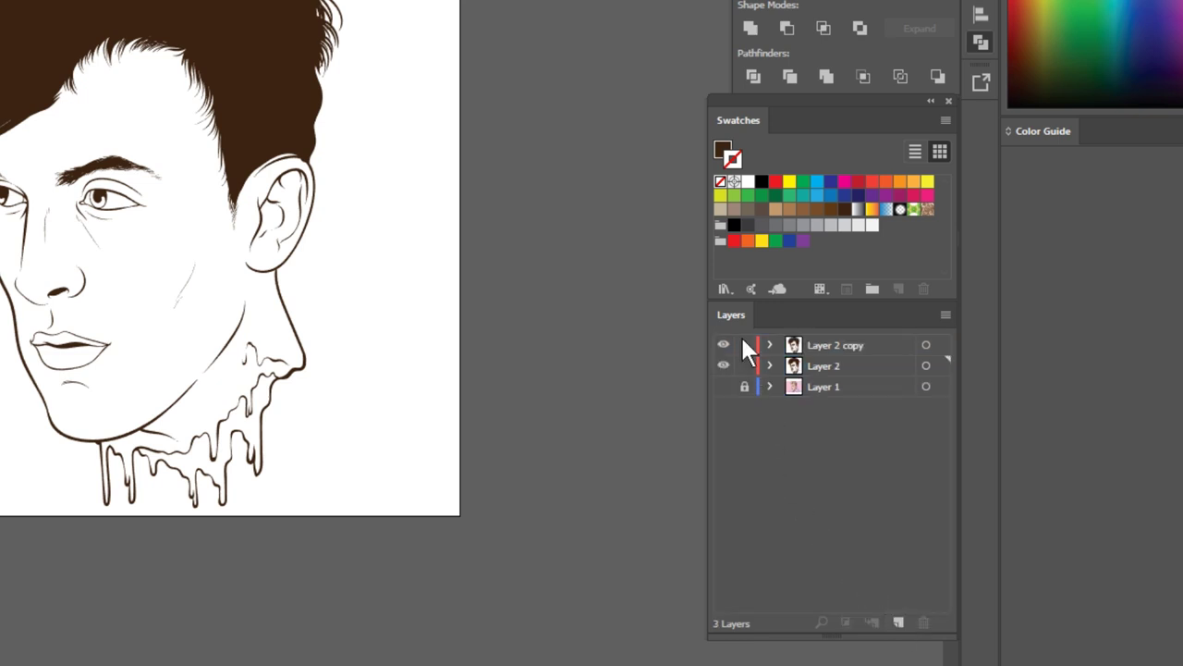
{"action": "left_click", "coordinate": [843, 365]}
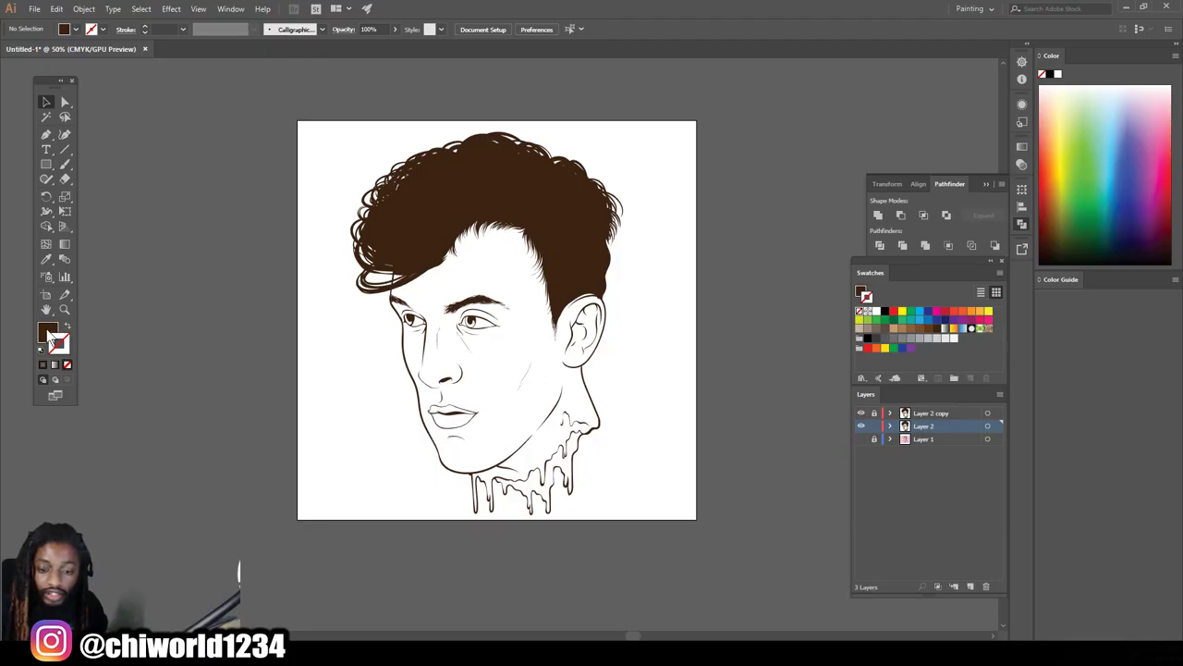
{"action": "double_click", "coordinate": [49, 338]}
{"action": "left_click", "coordinate": [819, 475]}
{"action": "left_click_drag", "start_coordinate": [227, 142], "coordinate": [255, 134]}
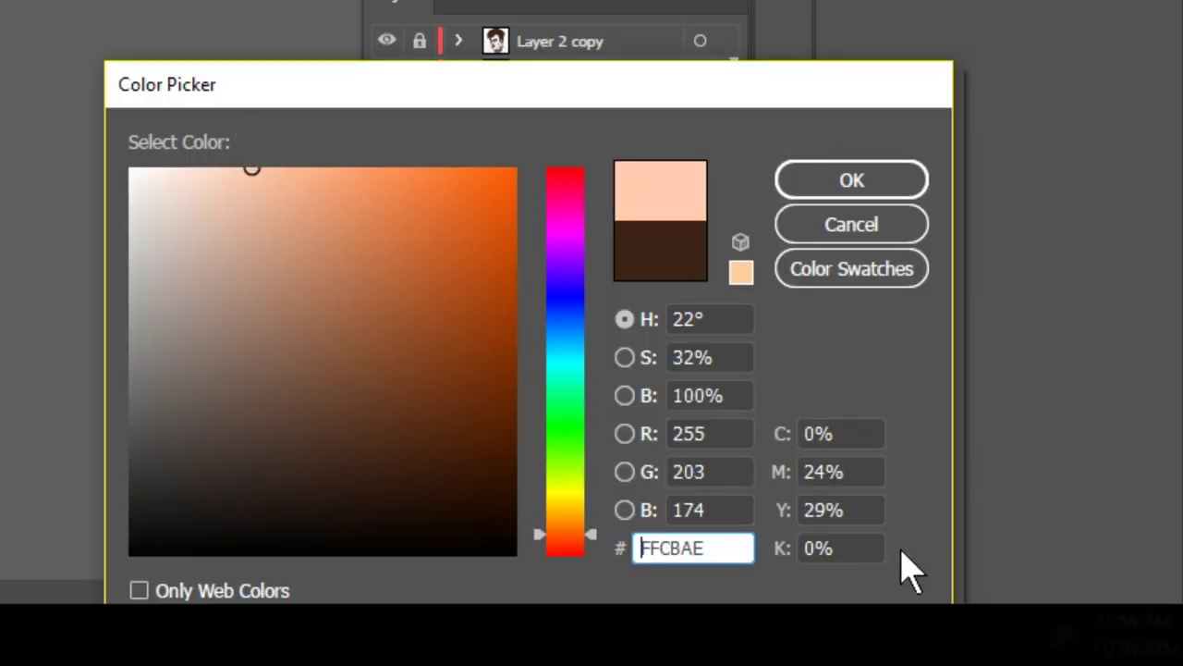
Set the fill colour to pale peach FFCEB8
{"action": "left_click_drag", "start_coordinate": [553, 538], "coordinate": [564, 546]}
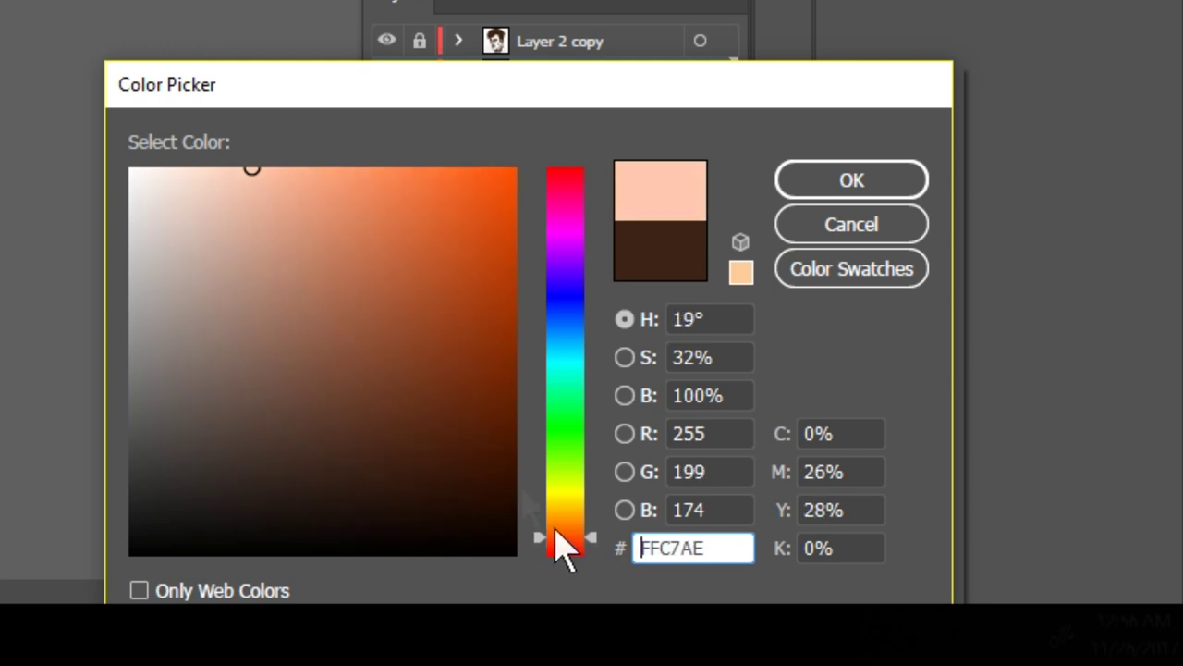
{"action": "mouse_move", "coordinate": [264, 188]}
{"action": "left_mouse_down"}
{"action": "mouse_move", "coordinate": [227, 156]}
{"action": "mouse_move", "coordinate": [238, 158]}
{"action": "left_mouse_up"}
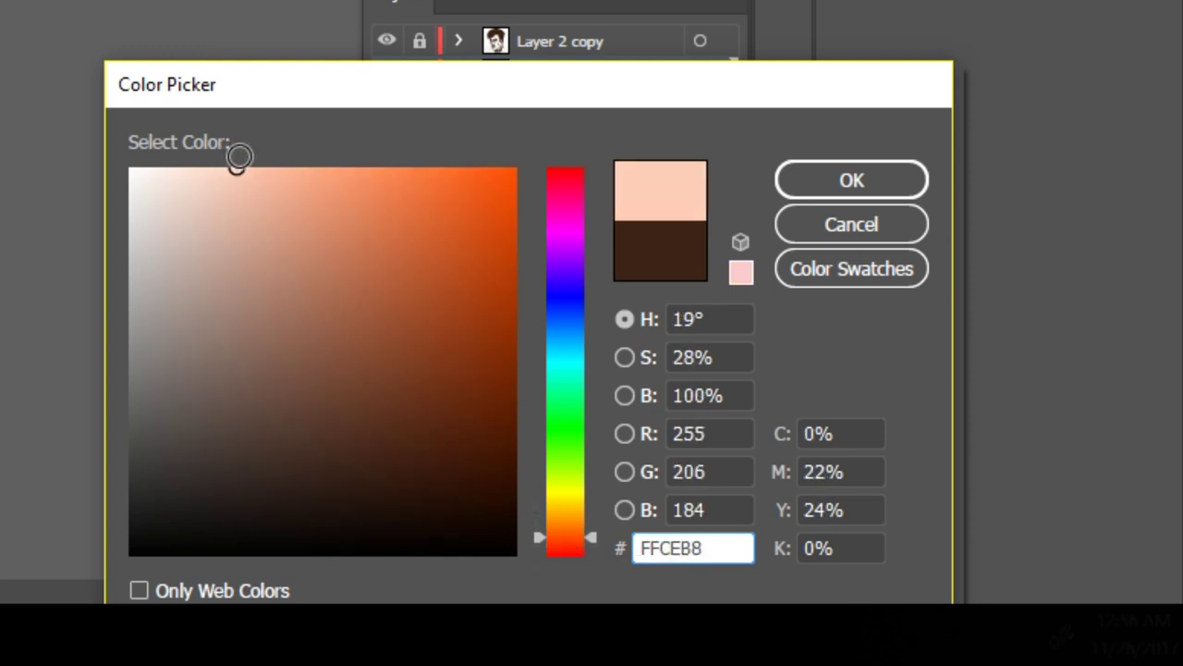
{"action": "left_click", "coordinate": [824, 194]}
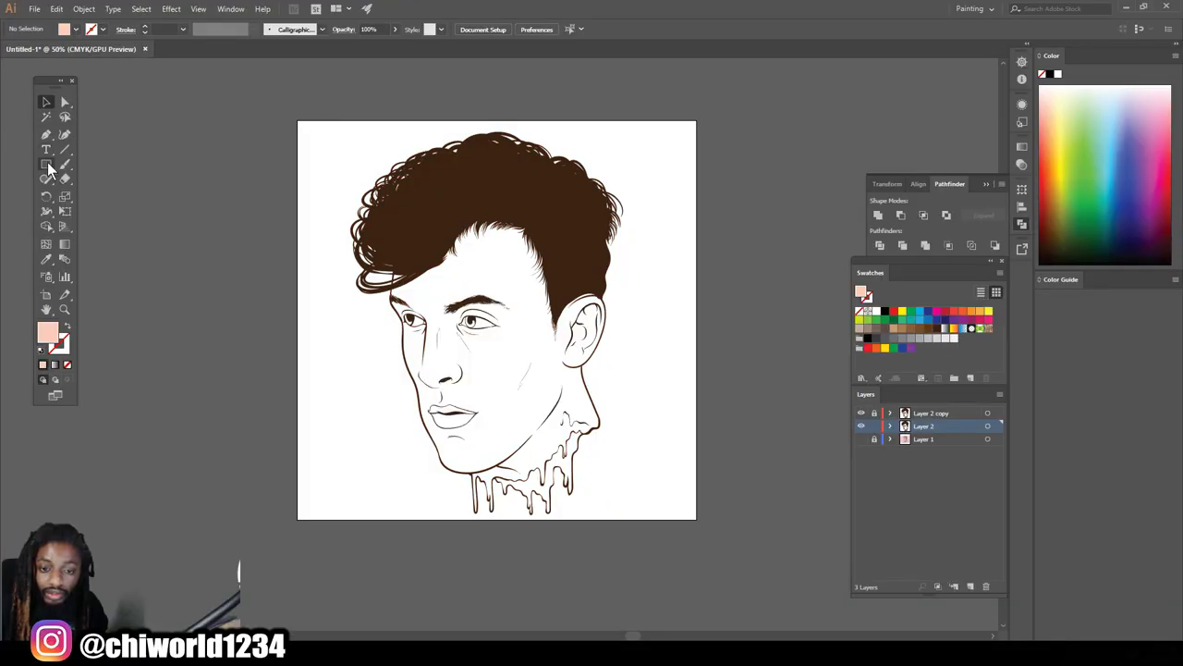
{"action": "left_click", "coordinate": [47, 163]}
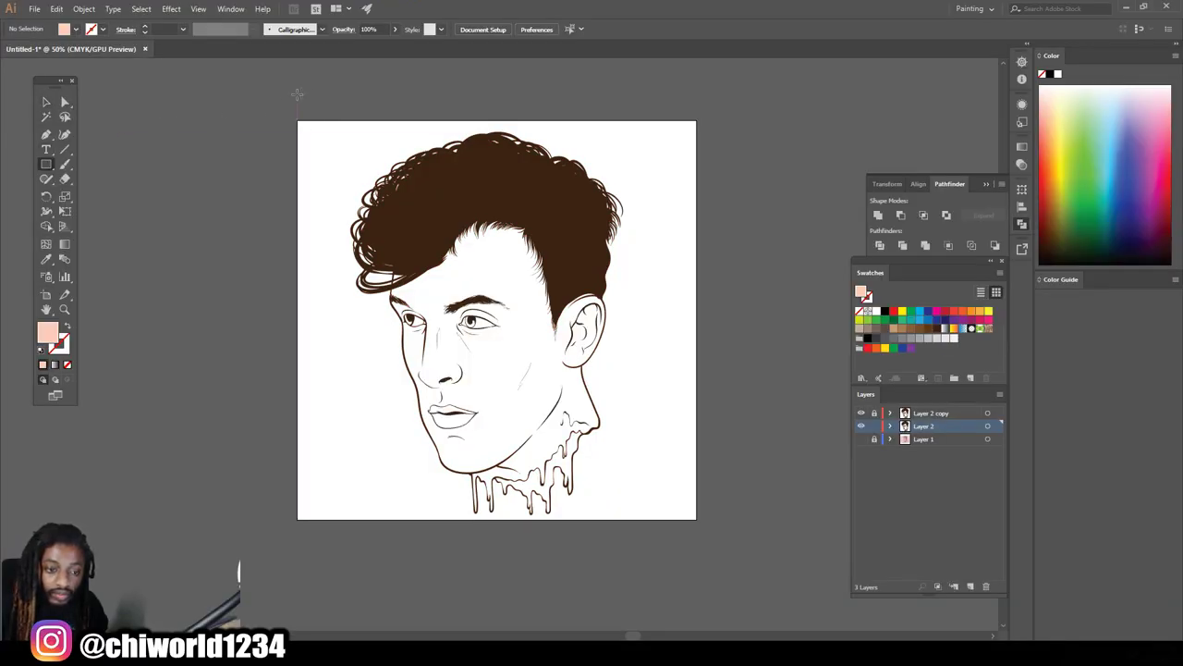
Draw a peach rectangle over the artboard and send it behind the face
{"action": "mouse_move", "coordinate": [297, 97]}
{"action": "left_mouse_down"}
{"action": "mouse_move", "coordinate": [667, 467]}
{"action": "mouse_move", "coordinate": [690, 534]}
{"action": "left_mouse_up"}
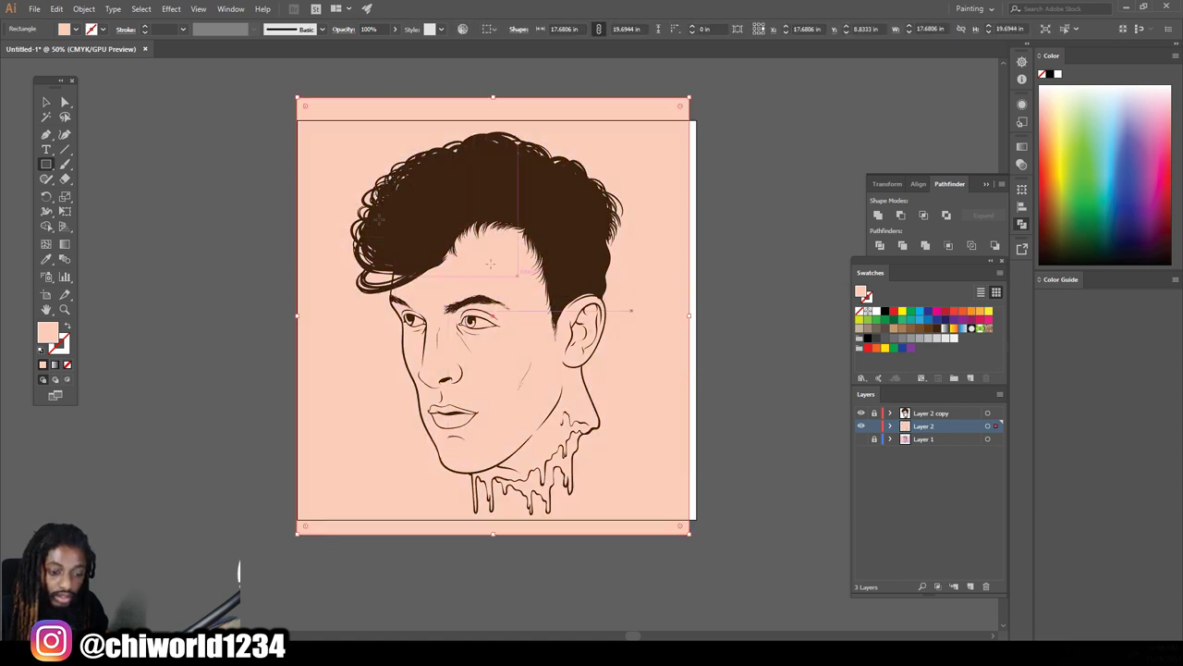
{"action": "left_click", "coordinate": [46, 104]}
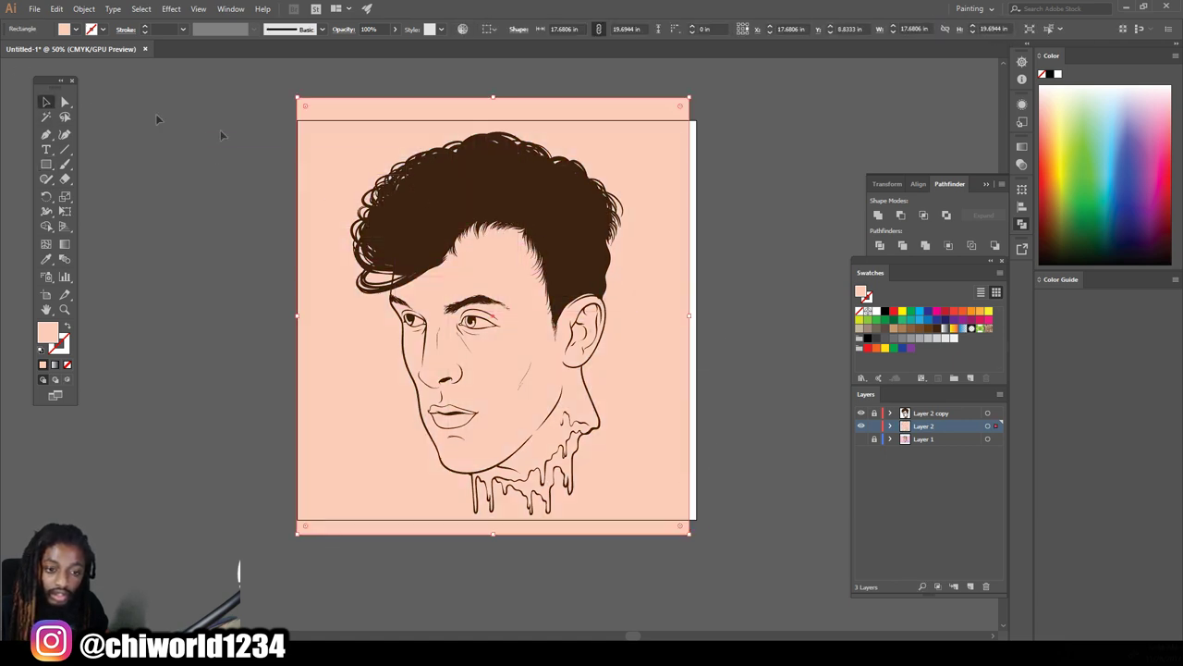
{"action": "right_click", "coordinate": [321, 156]}
{"action": "mouse_move", "coordinate": [356, 342]}
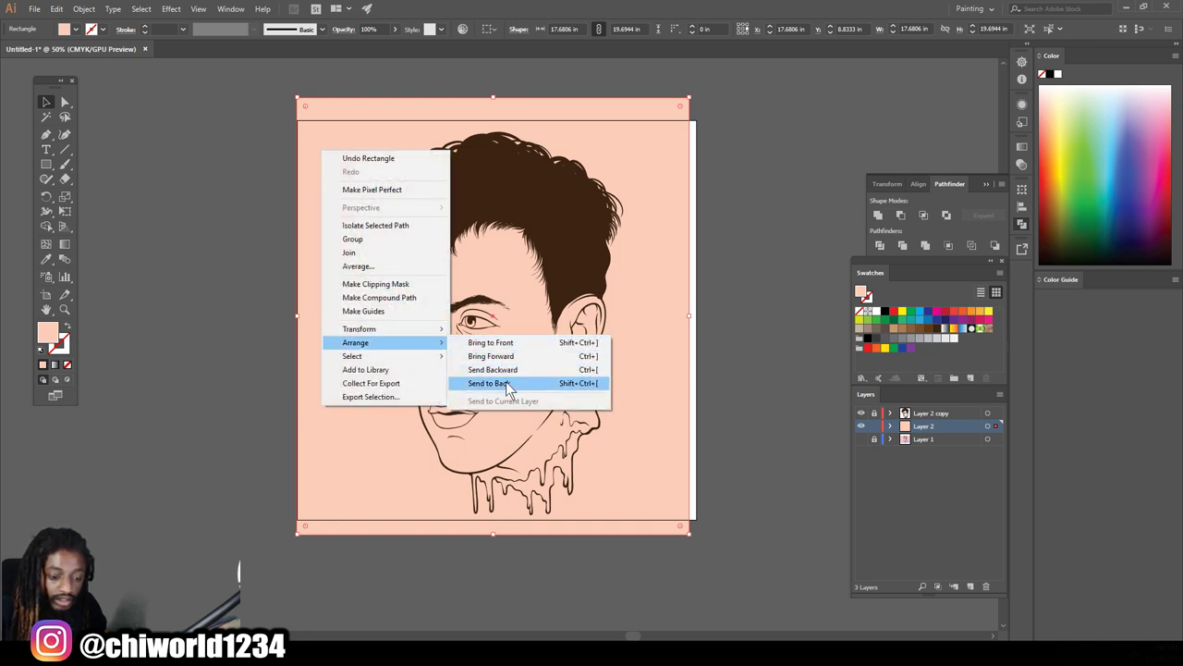
{"action": "left_click", "coordinate": [508, 387]}
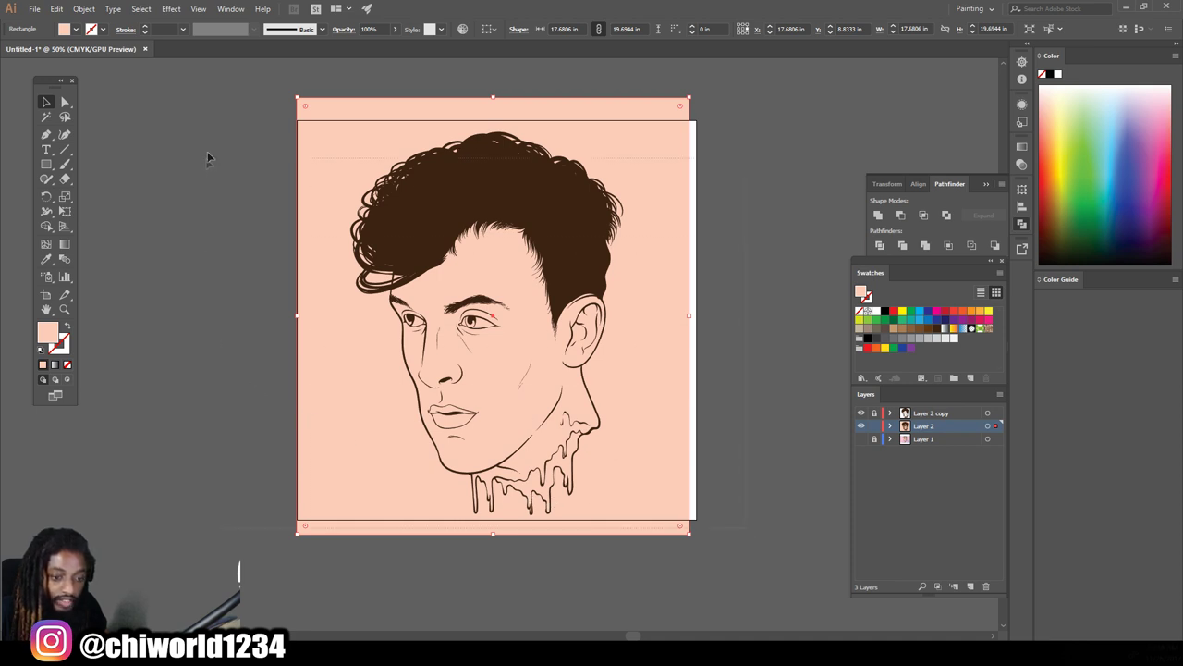
Select all and Pathfinder-merge the line art with the peach rectangle
{"action": "key", "text": "ctrl+a"}
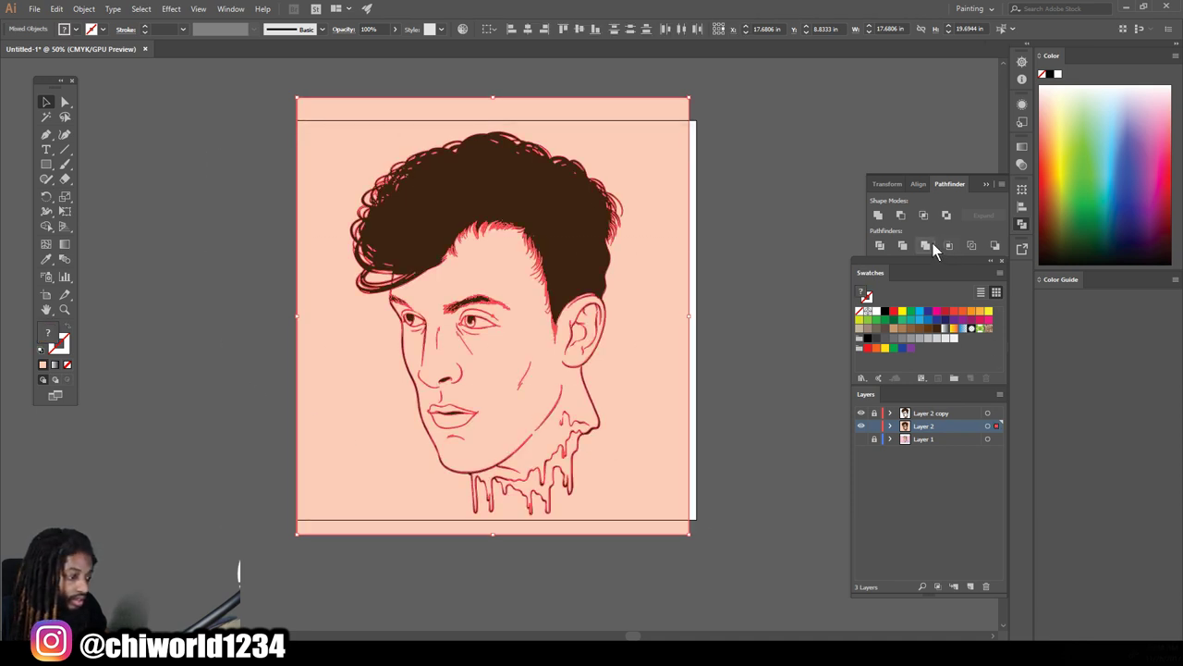
{"action": "left_click", "coordinate": [925, 245]}
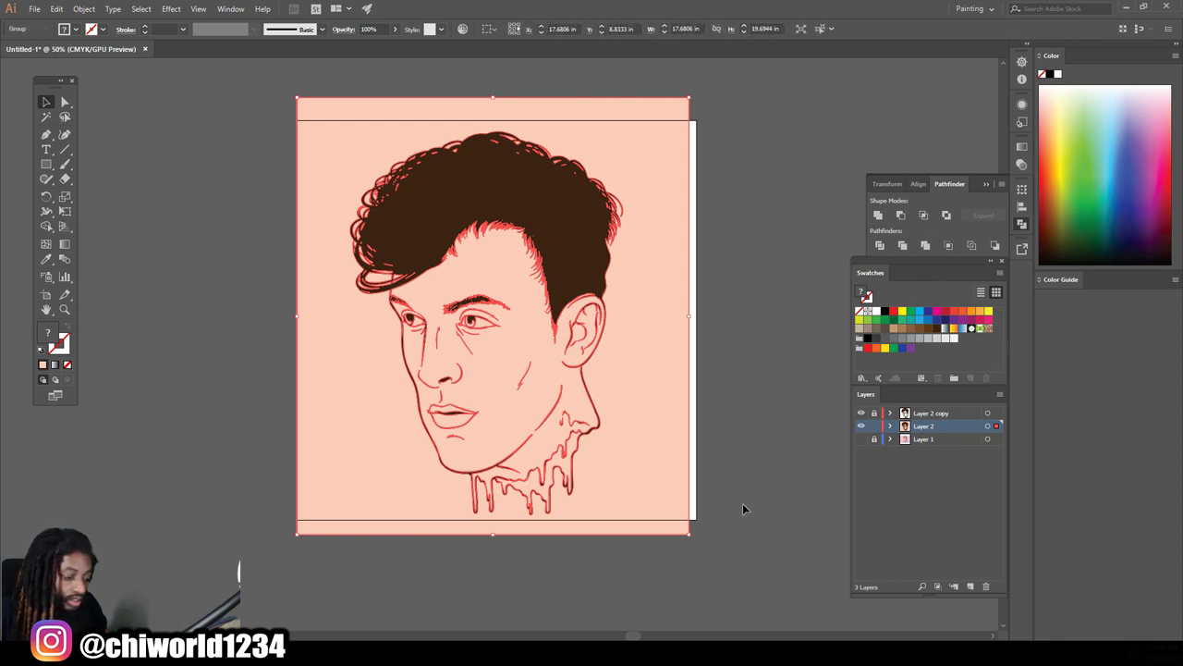
{"action": "right_click", "coordinate": [643, 341]}
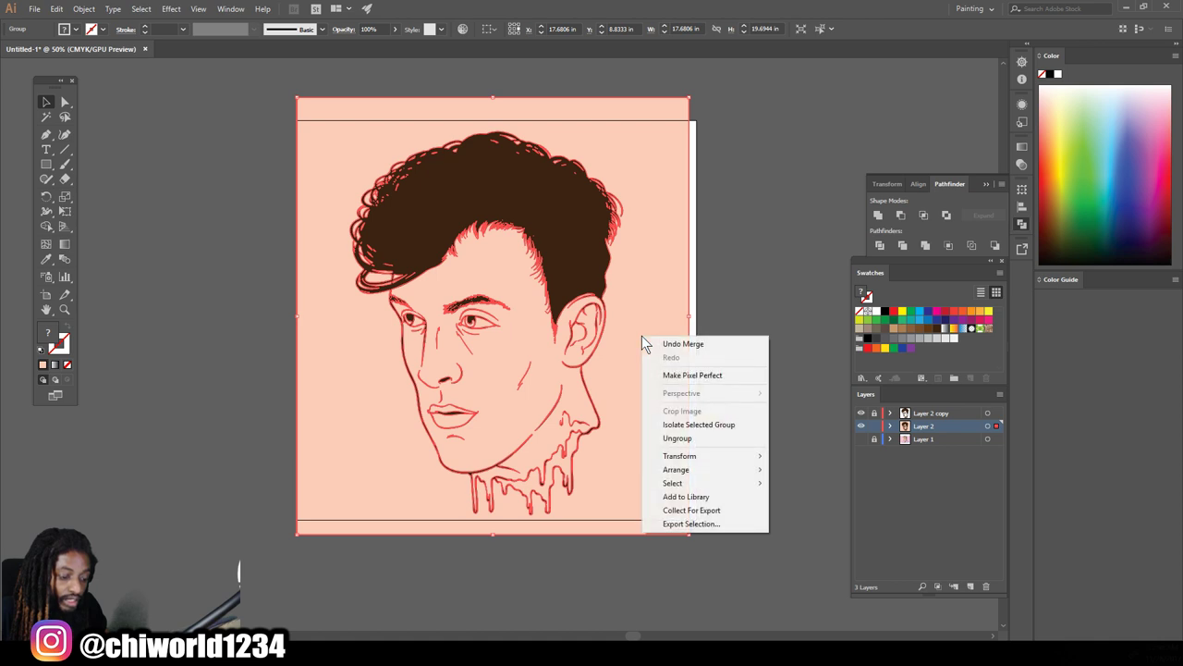
Isolate the merged group and delete the peach region outside the face
{"action": "left_click", "coordinate": [679, 427]}
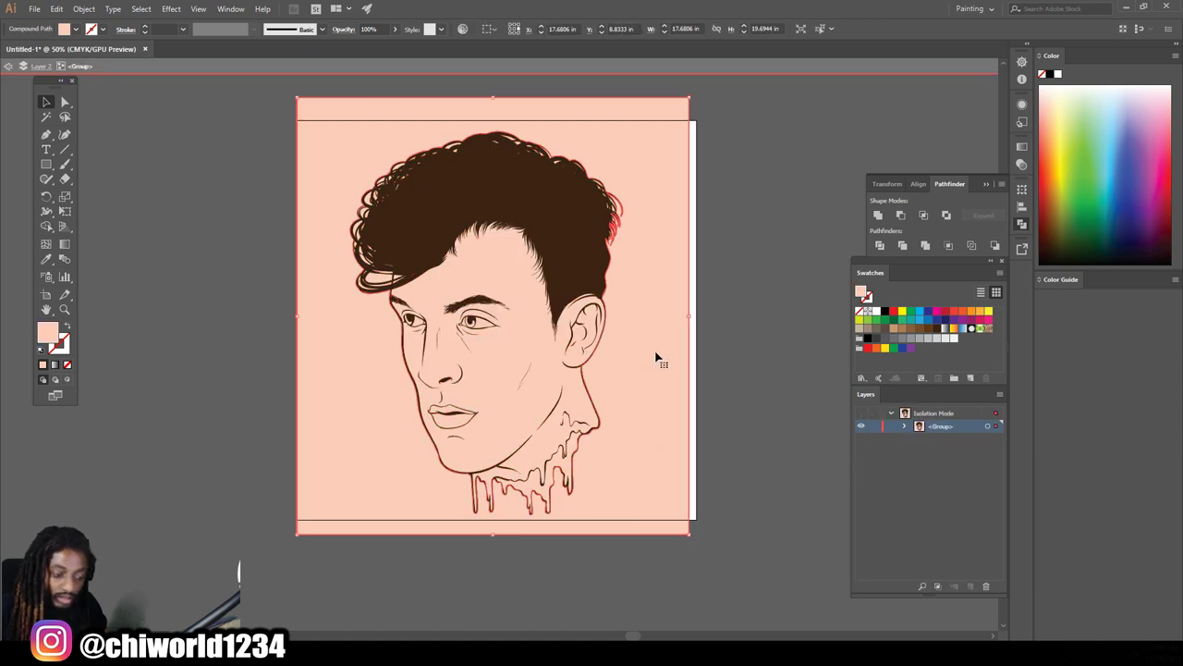
{"action": "key", "text": "Delete"}
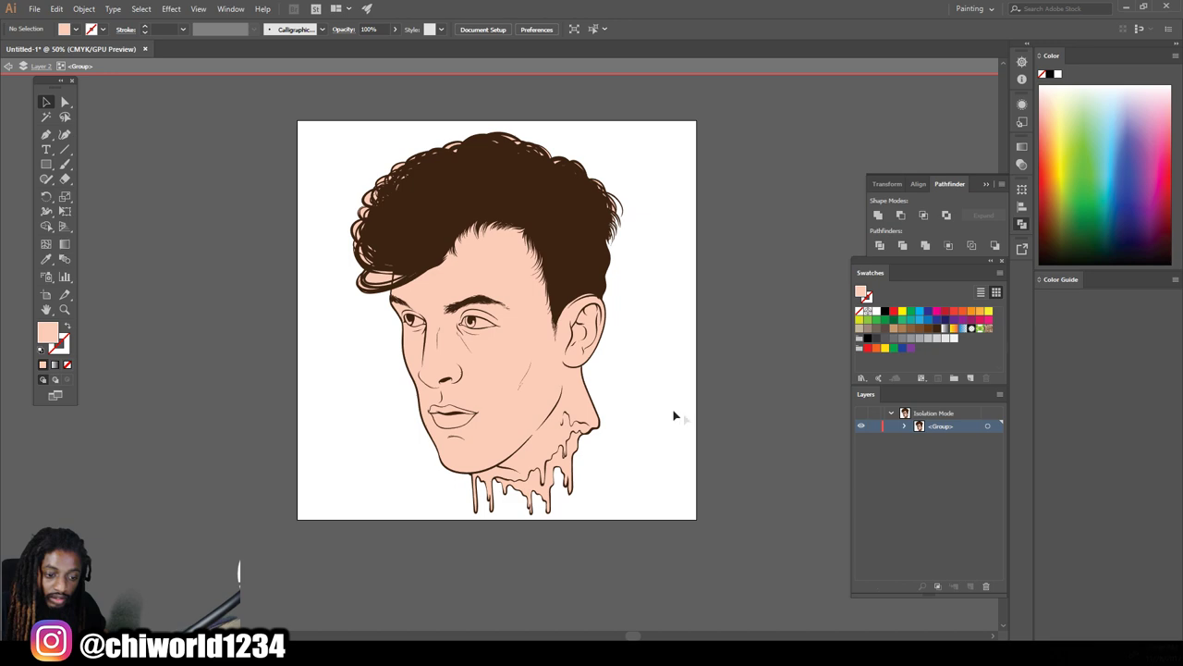
{"action": "scroll", "coordinate": [699, 438], "scroll_direction": "up", "scroll_amount": 1}
{"action": "key", "text": "ctrl+minus"}
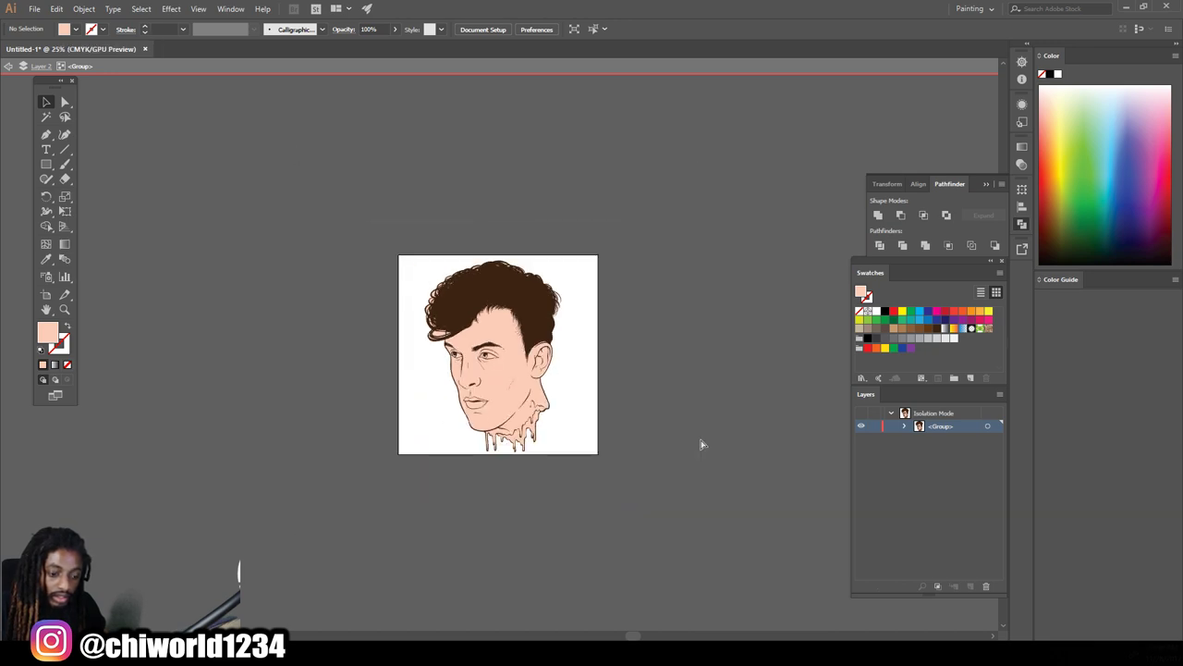
{"action": "scroll", "coordinate": [702, 445], "scroll_direction": "up", "scroll_amount": 5}
{"action": "scroll", "coordinate": [580, 462], "scroll_direction": "up", "scroll_amount": 1}
{"action": "scroll", "coordinate": [555, 305], "scroll_direction": "up", "scroll_amount": 1}
Fill both eye whites with white
{"action": "left_click", "coordinate": [582, 228]}
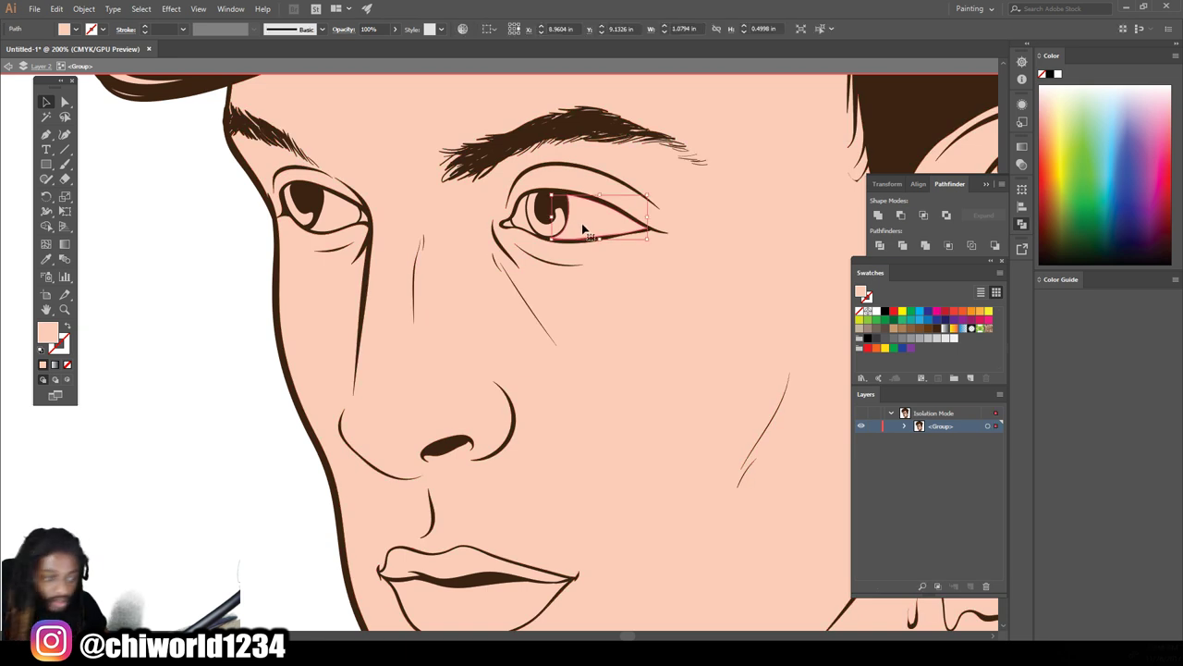
{"action": "left_click", "coordinate": [523, 222], "text": "shift"}
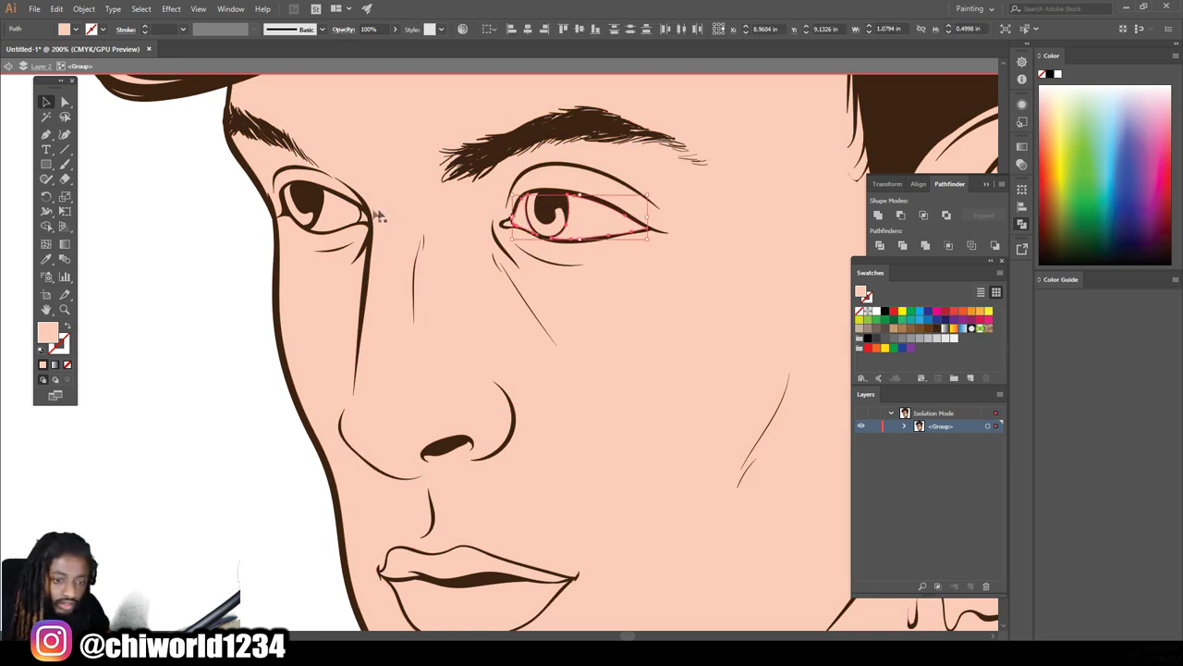
{"action": "left_click", "coordinate": [339, 218], "text": "shift"}
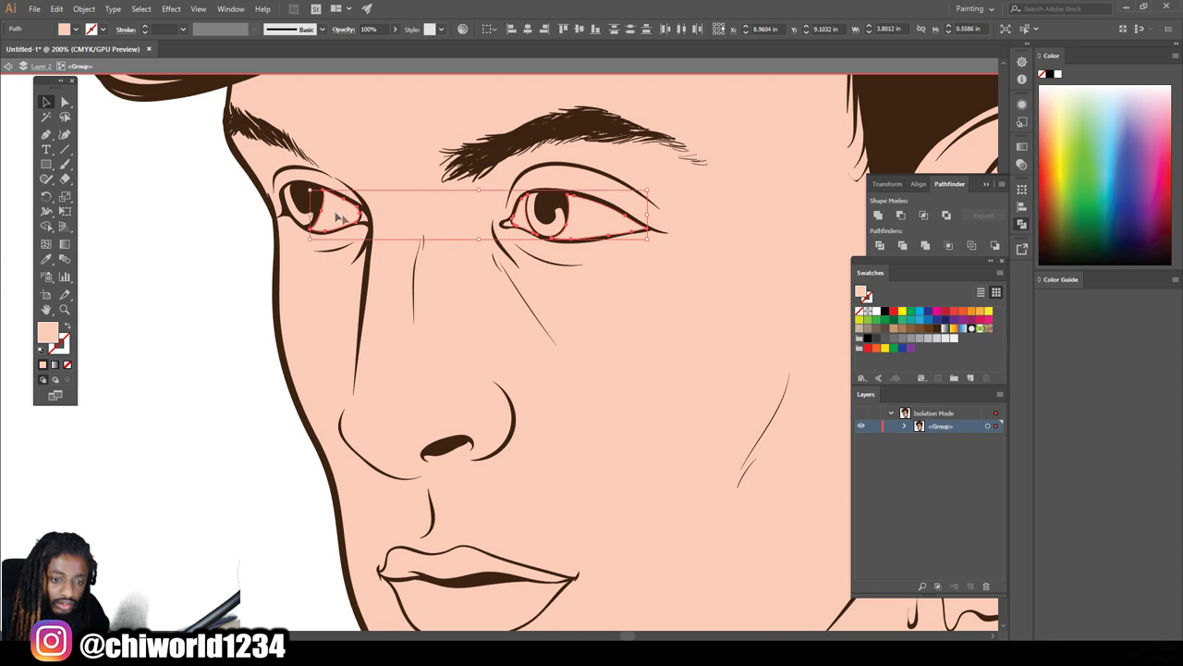
{"action": "left_click", "coordinate": [954, 338]}
{"action": "scroll", "coordinate": [246, 441], "scroll_direction": "down", "scroll_amount": 2}
{"action": "left_click", "coordinate": [242, 443]}
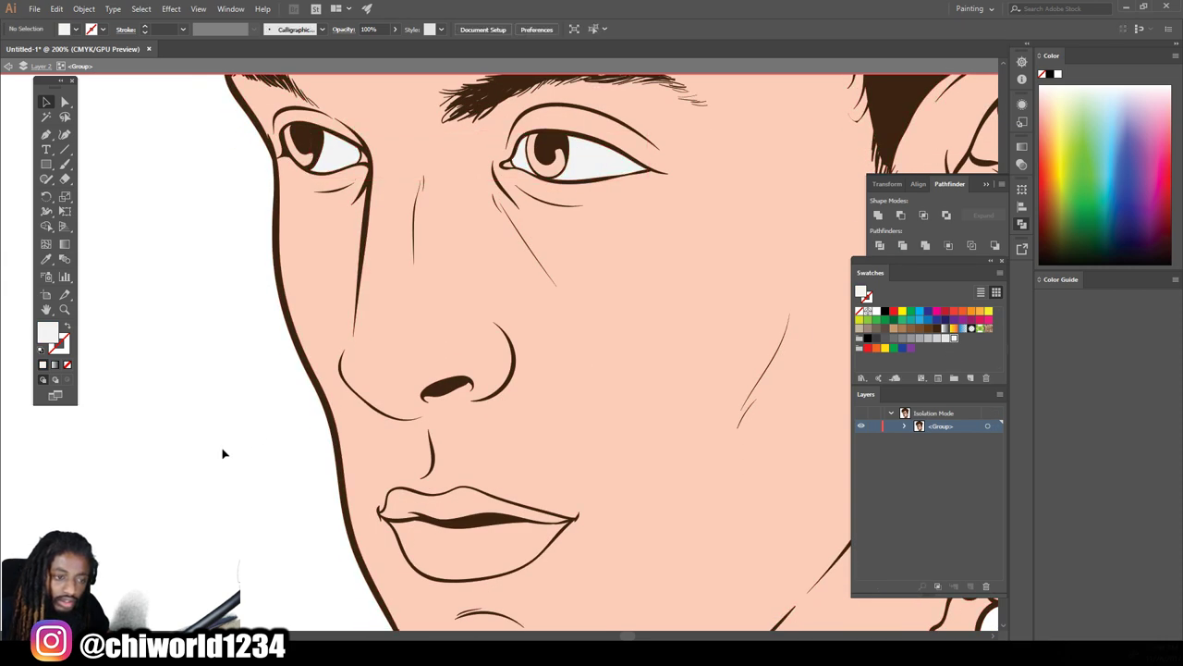
Fill both irises tan brown and exit the isolated group
{"action": "scroll", "coordinate": [261, 465], "scroll_direction": "down", "scroll_amount": 2}
{"action": "scroll", "coordinate": [264, 466], "scroll_direction": "down", "scroll_amount": 3}
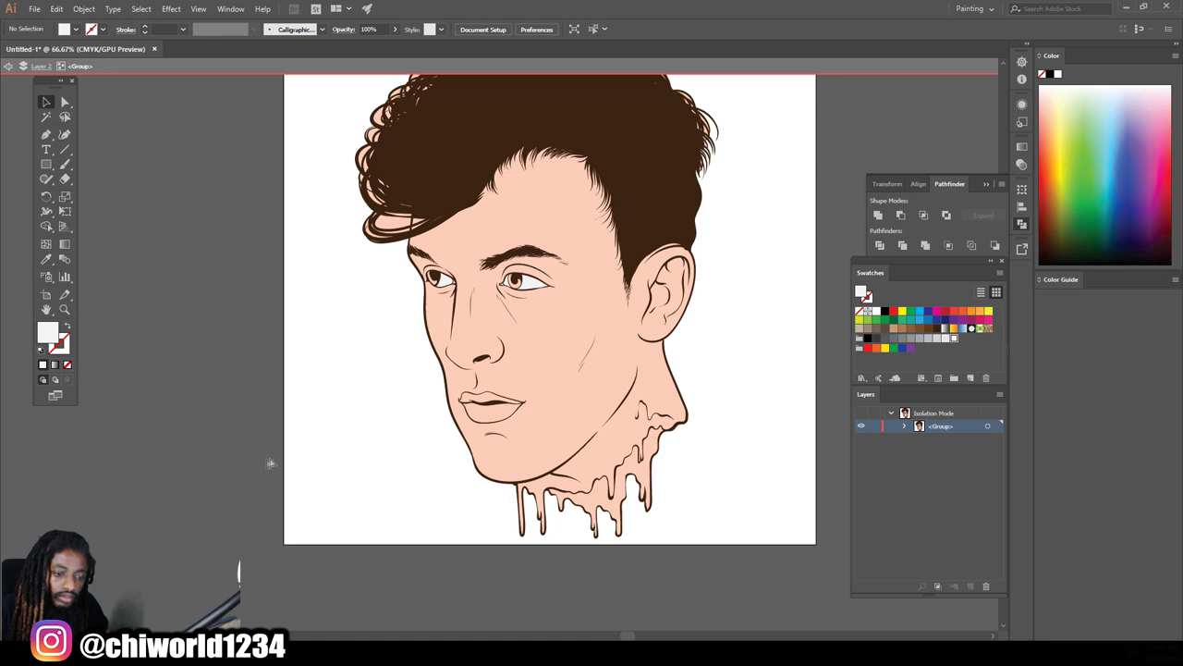
{"action": "scroll", "coordinate": [291, 462], "scroll_direction": "up", "scroll_amount": 3}
{"action": "scroll", "coordinate": [289, 462], "scroll_direction": "up", "scroll_amount": 2}
{"action": "scroll", "coordinate": [314, 465], "scroll_direction": "up", "scroll_amount": 2}
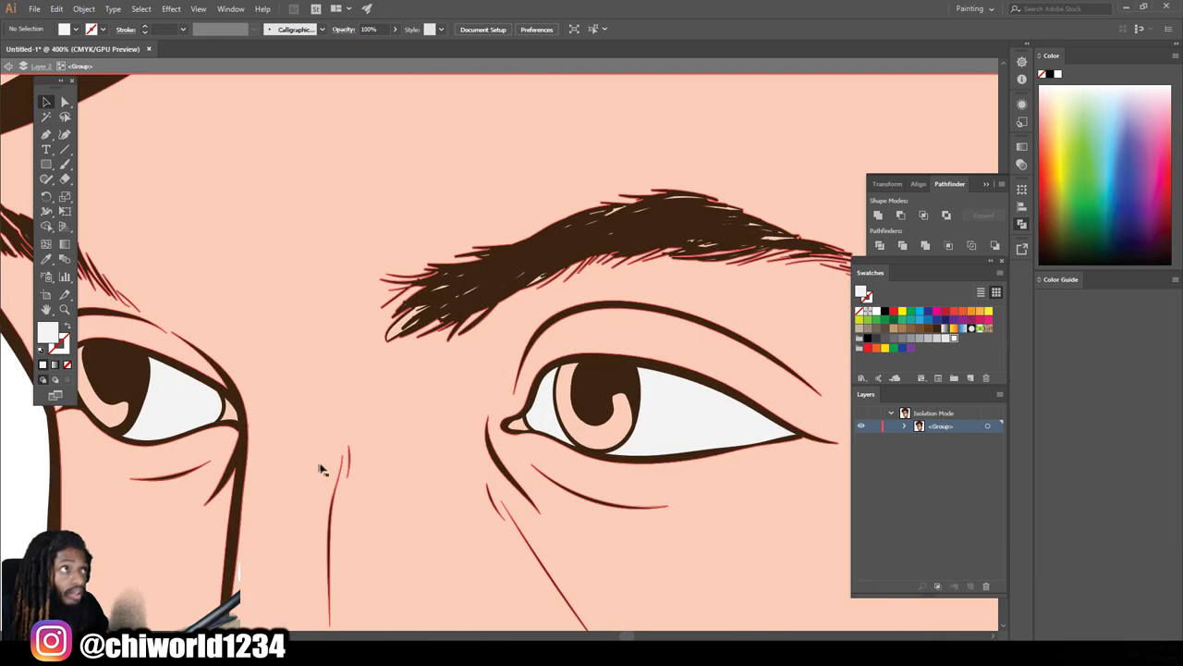
{"action": "left_click", "coordinate": [584, 440]}
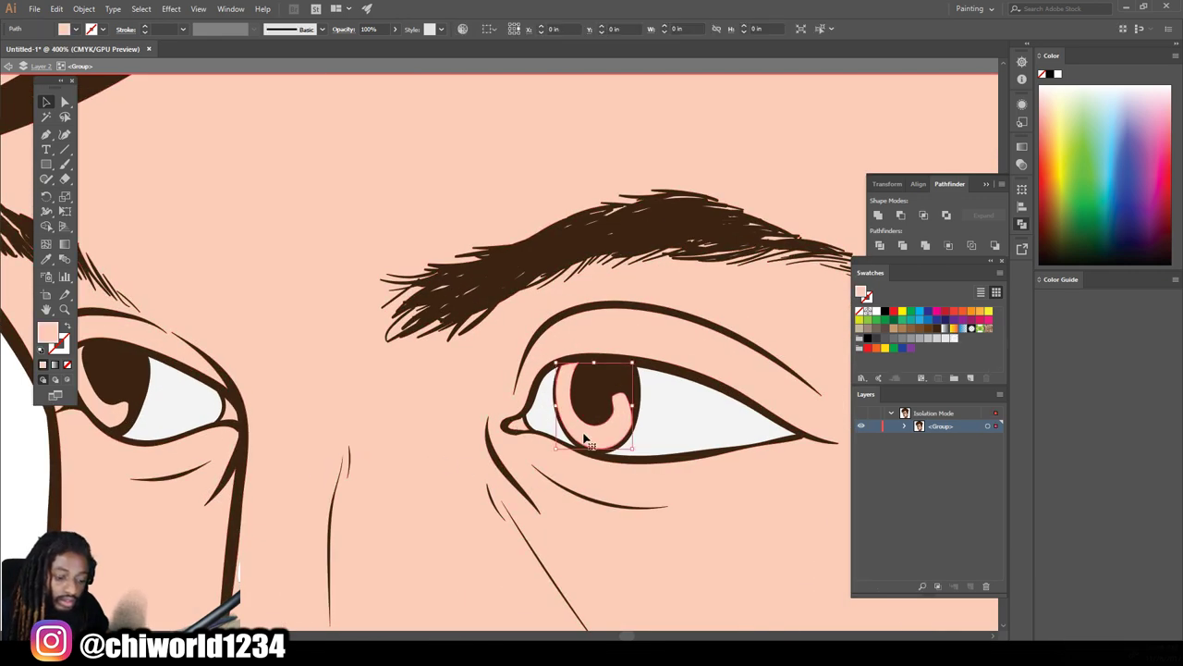
{"action": "left_click", "coordinate": [115, 416], "text": "shift"}
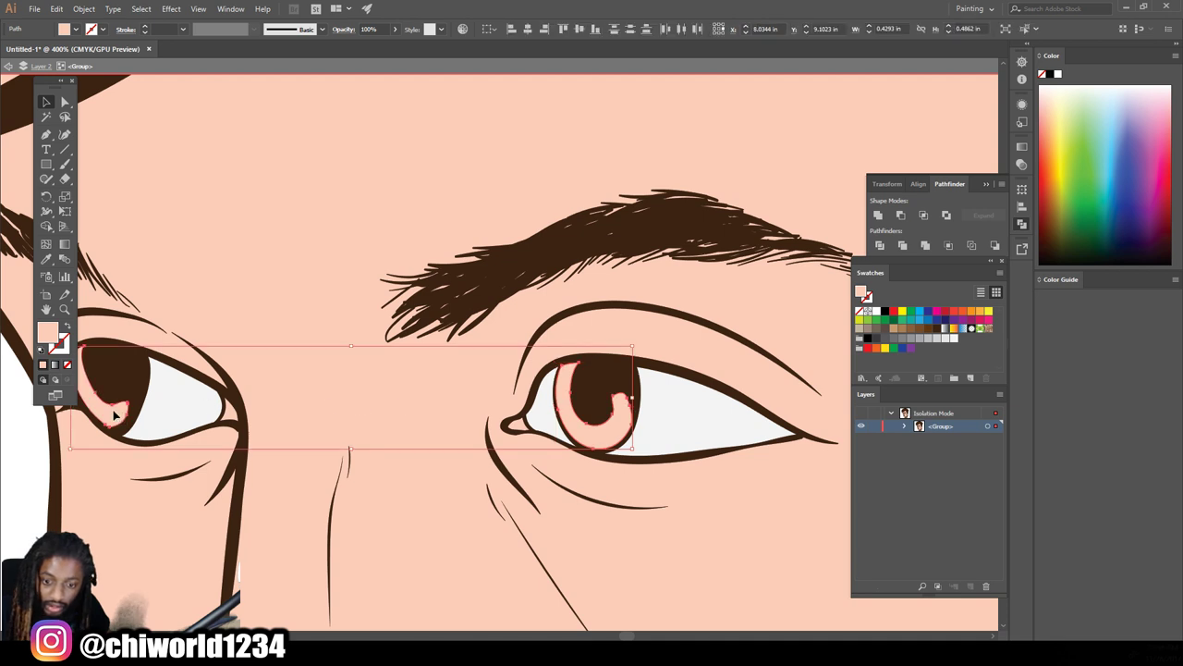
{"action": "left_click", "coordinate": [902, 329]}
{"action": "left_click", "coordinate": [32, 529]}
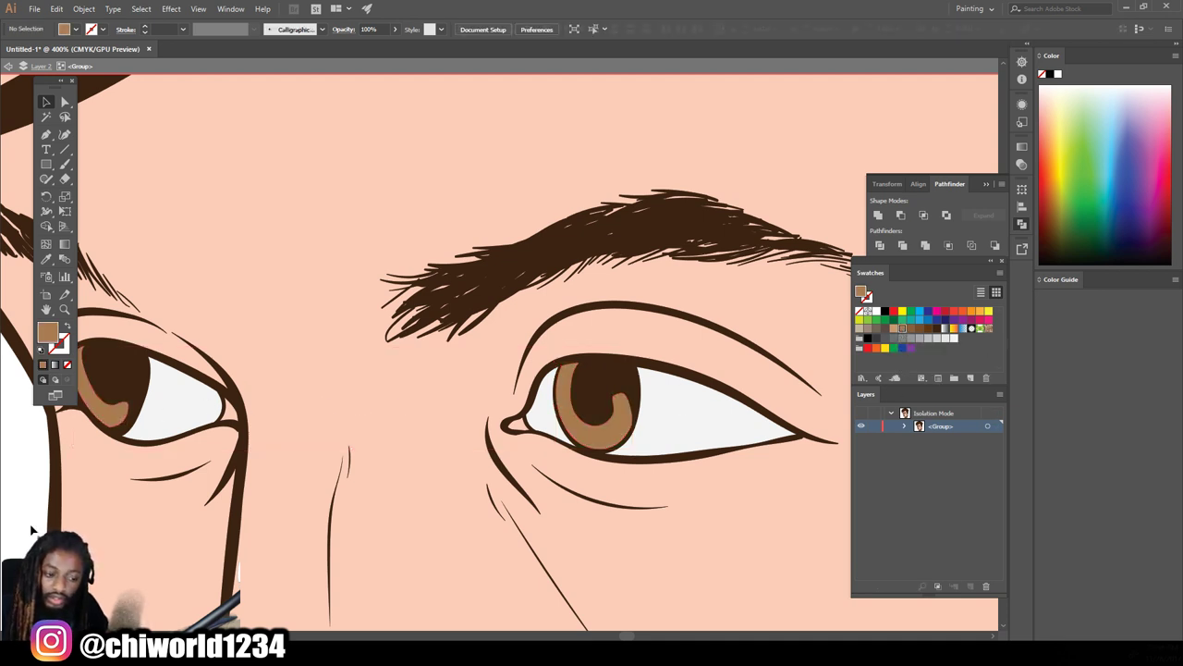
{"action": "key", "text": "ctrl+minus"}
{"action": "key", "text": "ctrl+minus"}
{"action": "key", "text": "ctrl+minus"}
{"action": "key", "text": "ctrl+minus"}
{"action": "key", "text": "ctrl+minus"}
{"action": "key", "text": "ctrl+minus"}
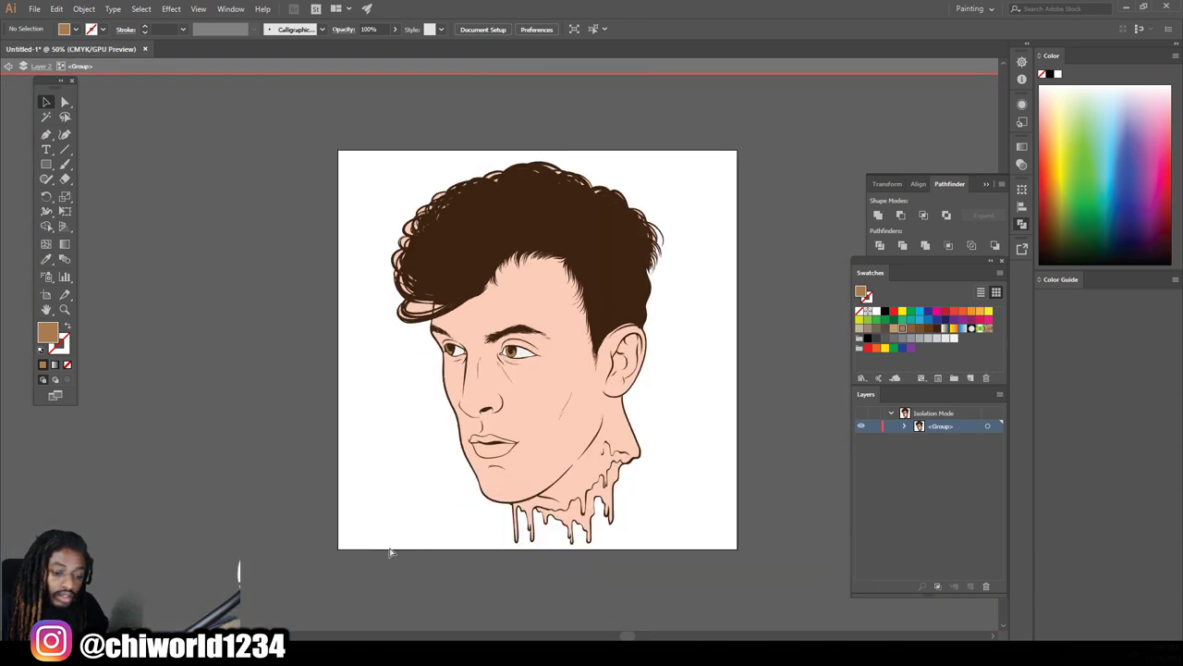
{"action": "key", "text": "ctrl+plus"}
{"action": "key", "text": "ctrl+plus"}
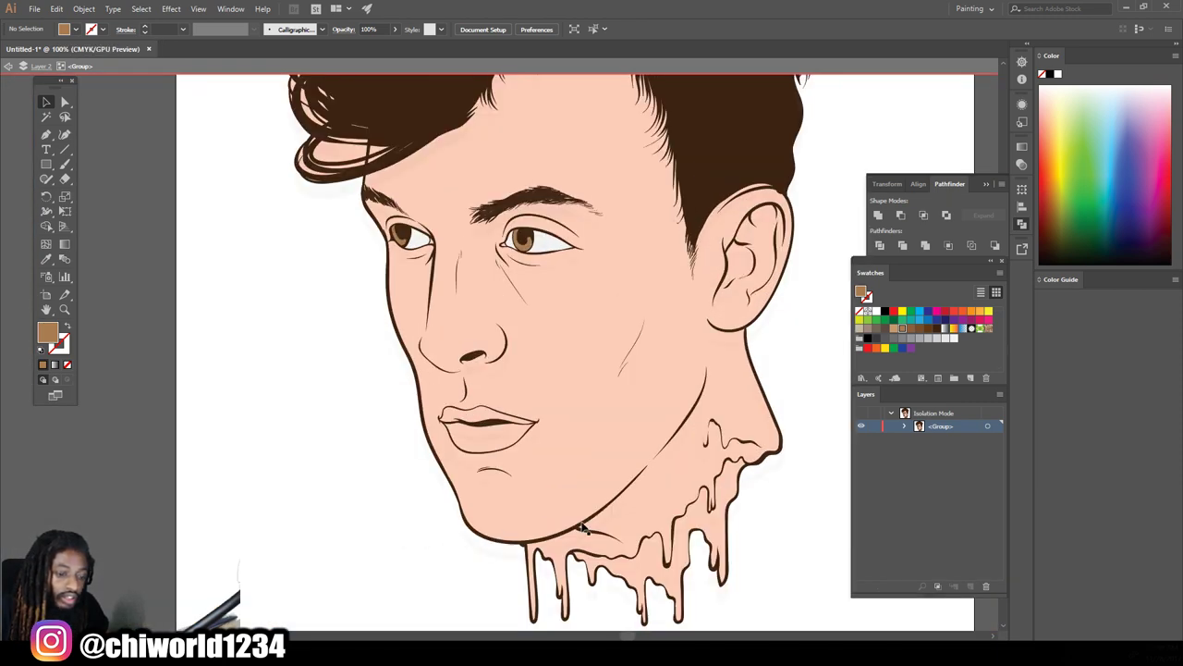
{"action": "double_click", "coordinate": [828, 459]}
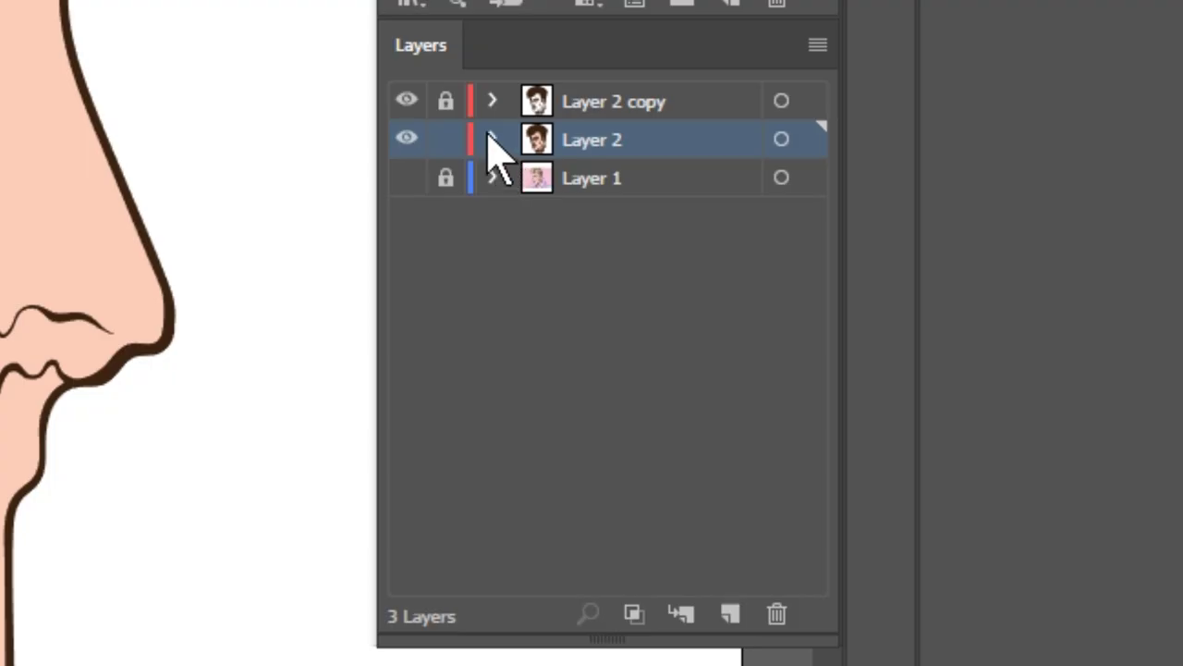
Lock all line-art paths inside Layer 2's group, leaving the group and Layer 2 rows unlocked
{"action": "left_click", "coordinate": [493, 140]}
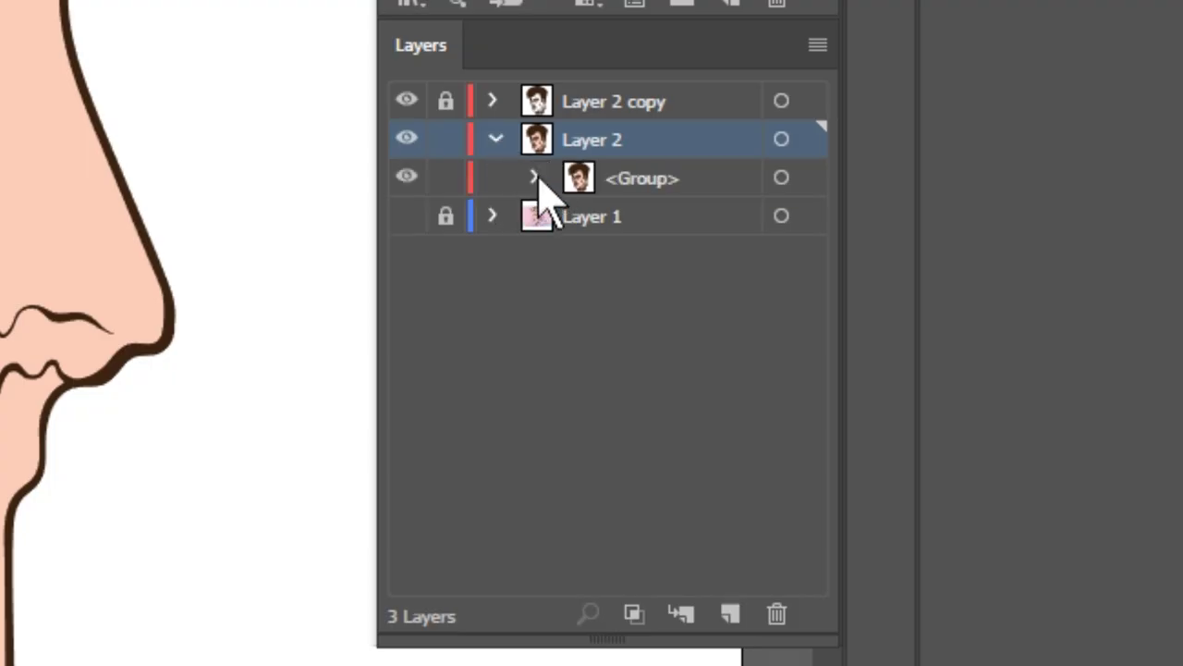
{"action": "left_click", "coordinate": [534, 177]}
{"action": "scroll", "coordinate": [571, 286], "scroll_direction": "down", "scroll_amount": 5}
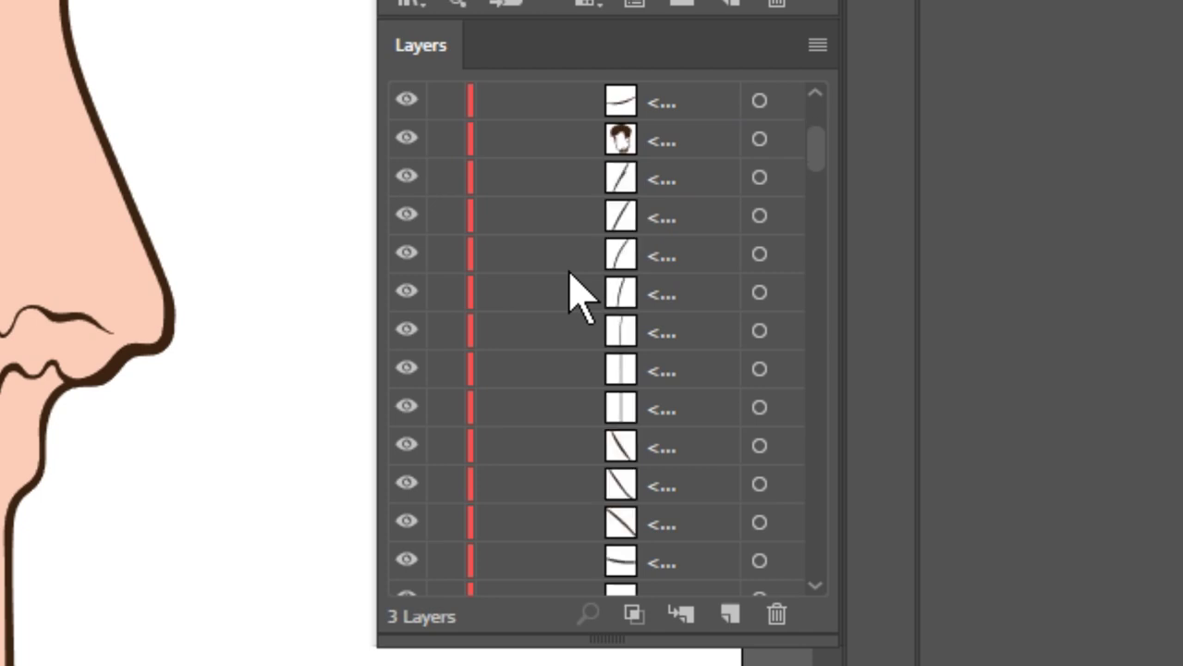
{"action": "scroll", "coordinate": [572, 287], "scroll_direction": "down", "scroll_amount": 2}
{"action": "scroll", "coordinate": [571, 286], "scroll_direction": "down", "scroll_amount": 2}
{"action": "scroll", "coordinate": [572, 286], "scroll_direction": "down", "scroll_amount": 2}
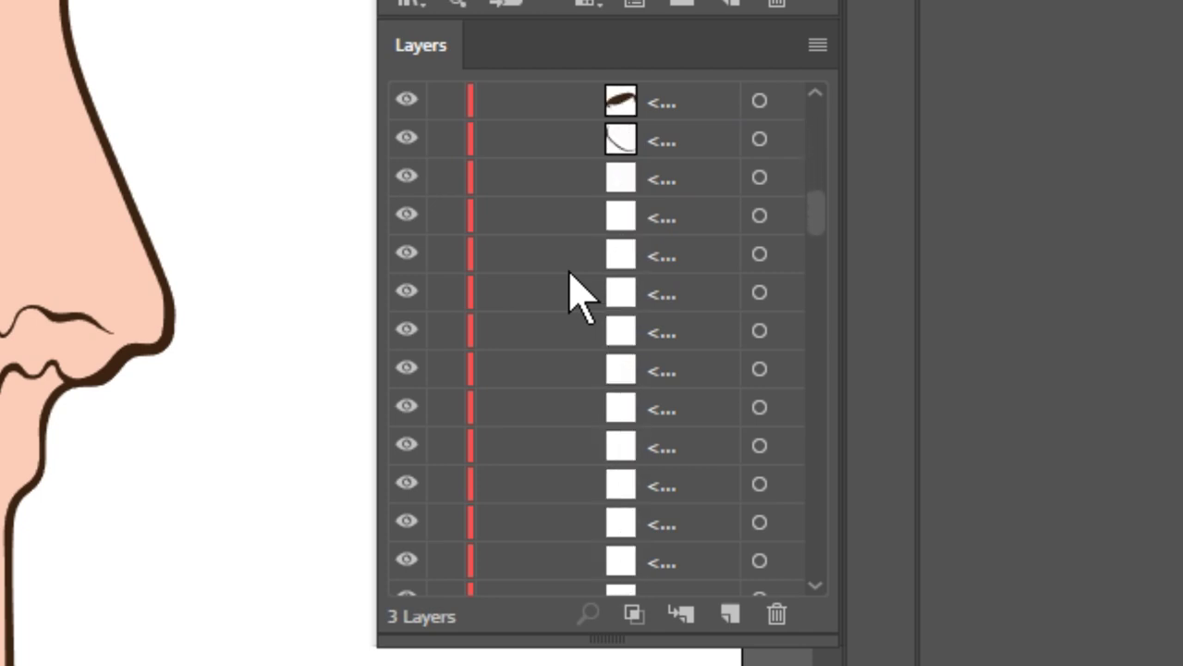
{"action": "scroll", "coordinate": [572, 294], "scroll_direction": "up", "scroll_amount": 2}
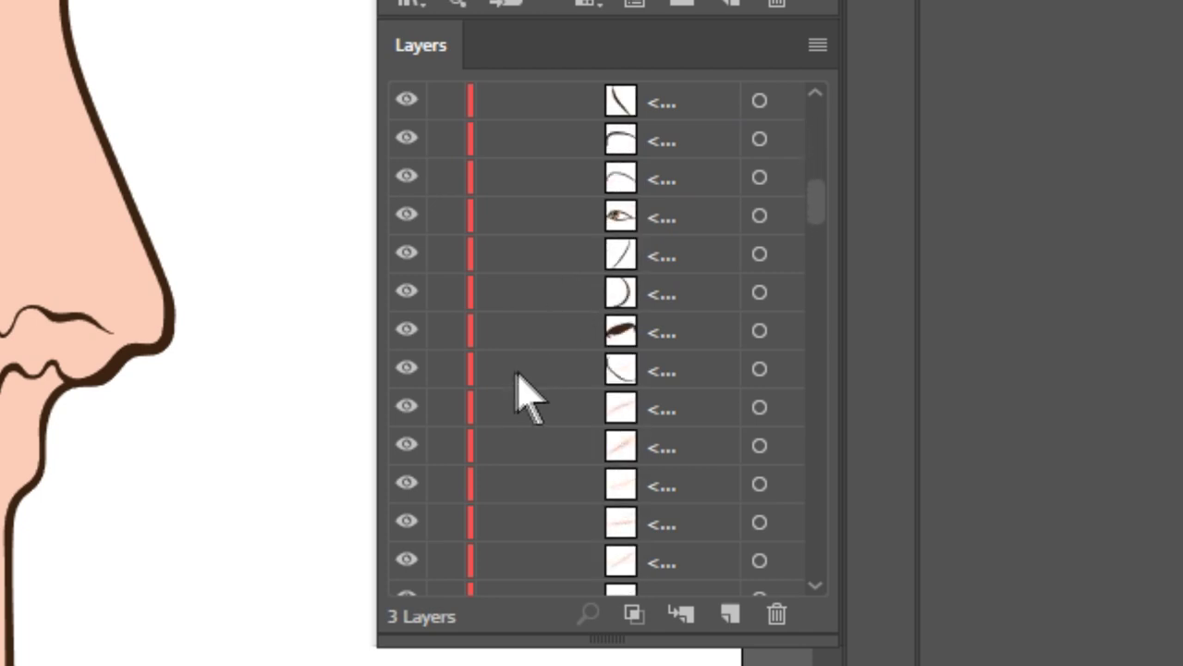
{"action": "mouse_move", "coordinate": [446, 375]}
{"action": "left_mouse_down"}
{"action": "mouse_move", "coordinate": [471, 52]}
{"action": "mouse_move", "coordinate": [473, 102]}
{"action": "left_mouse_up"}
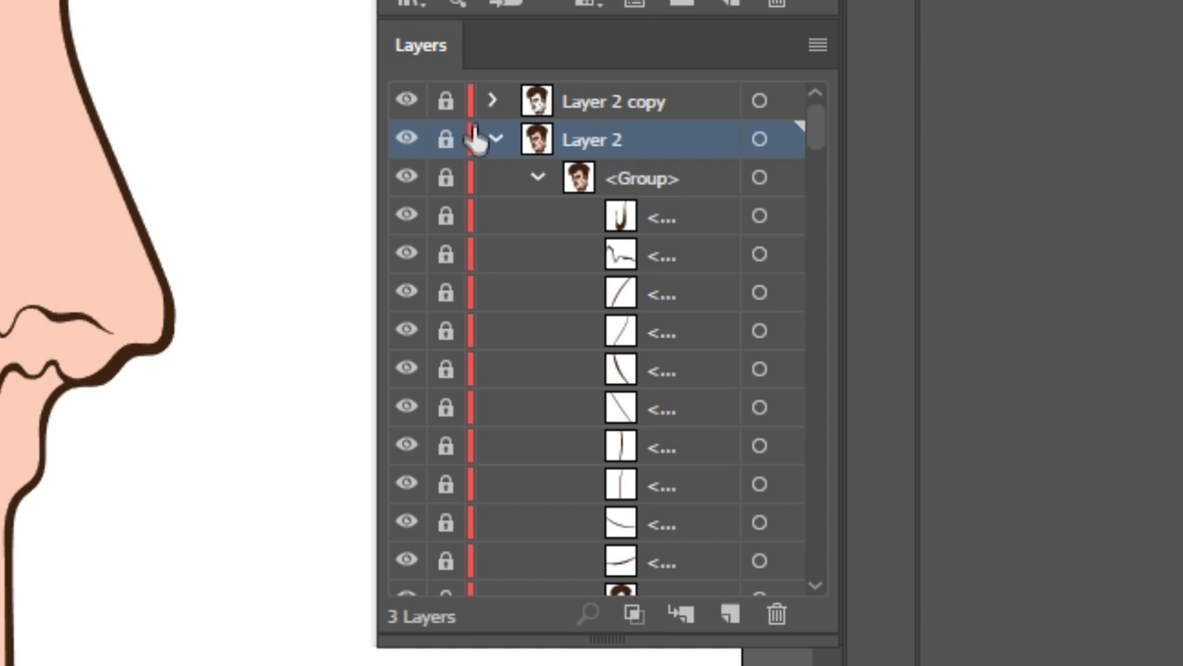
{"action": "left_click", "coordinate": [447, 178]}
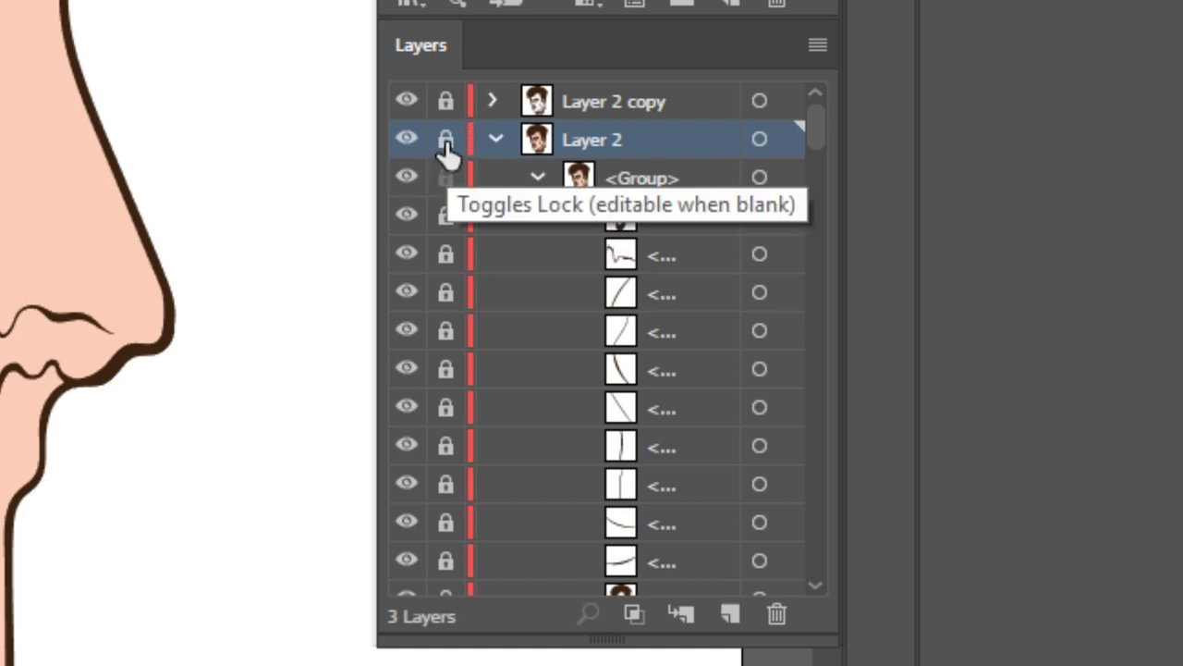
{"action": "left_click", "coordinate": [445, 140]}
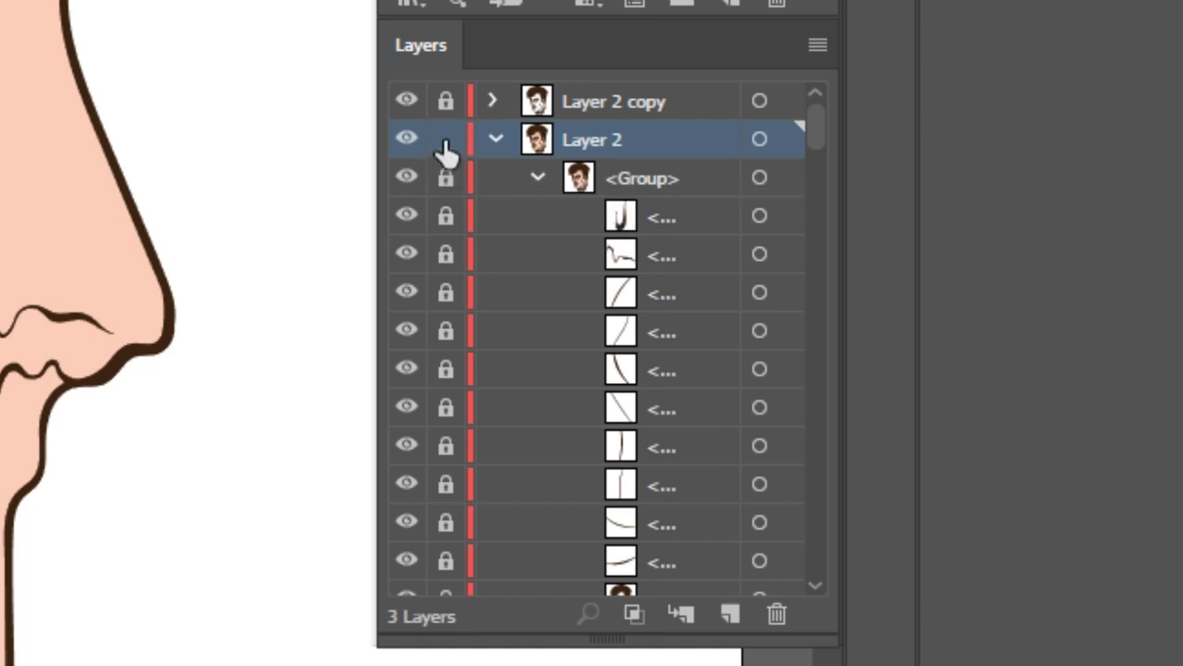
{"action": "left_click", "coordinate": [497, 140]}
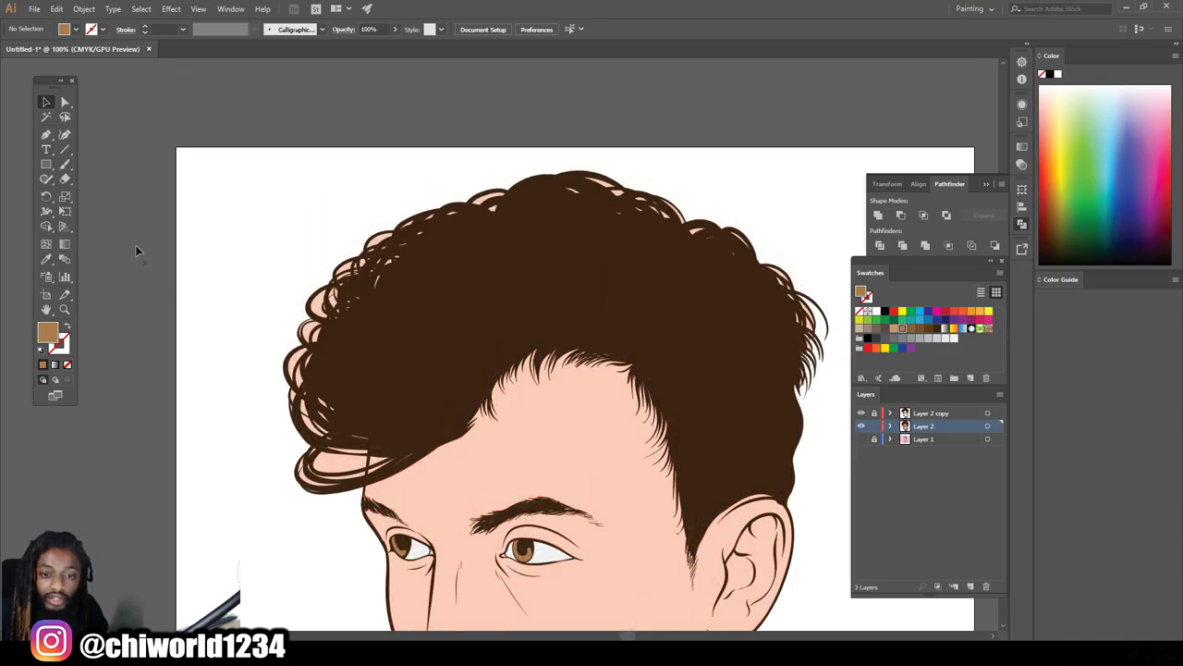
Delete the stray peach fragments from the left curls and top of the hair
{"action": "left_click", "coordinate": [63, 103]}
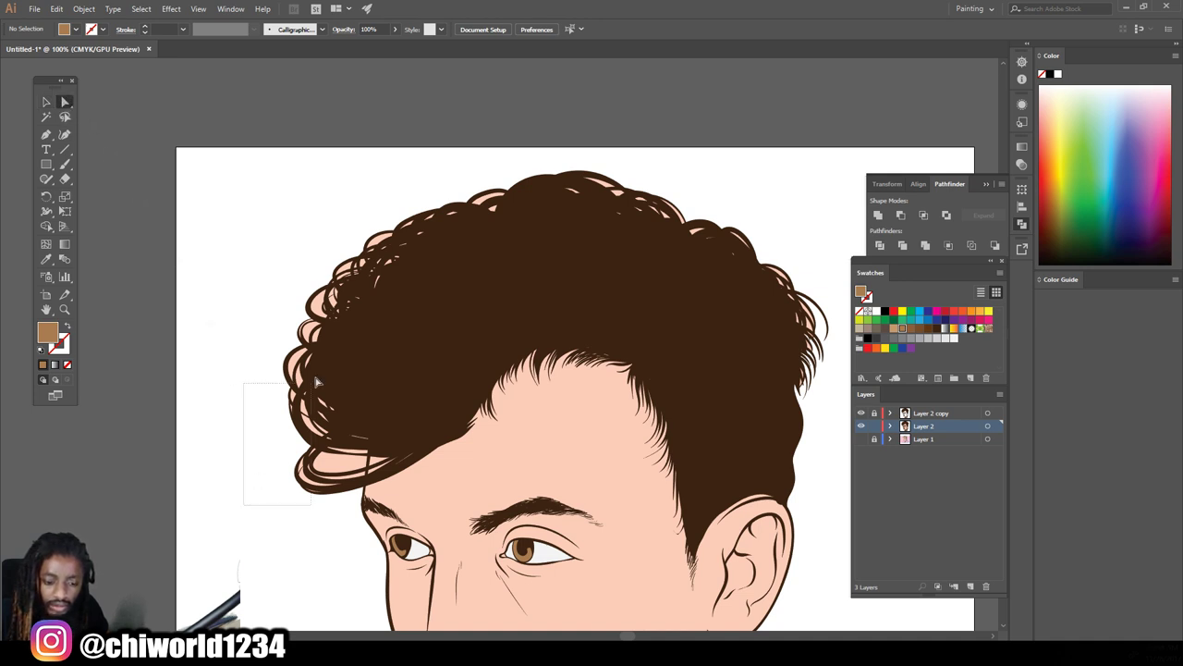
{"action": "left_click_drag", "start_coordinate": [342, 307], "coordinate": [343, 303]}
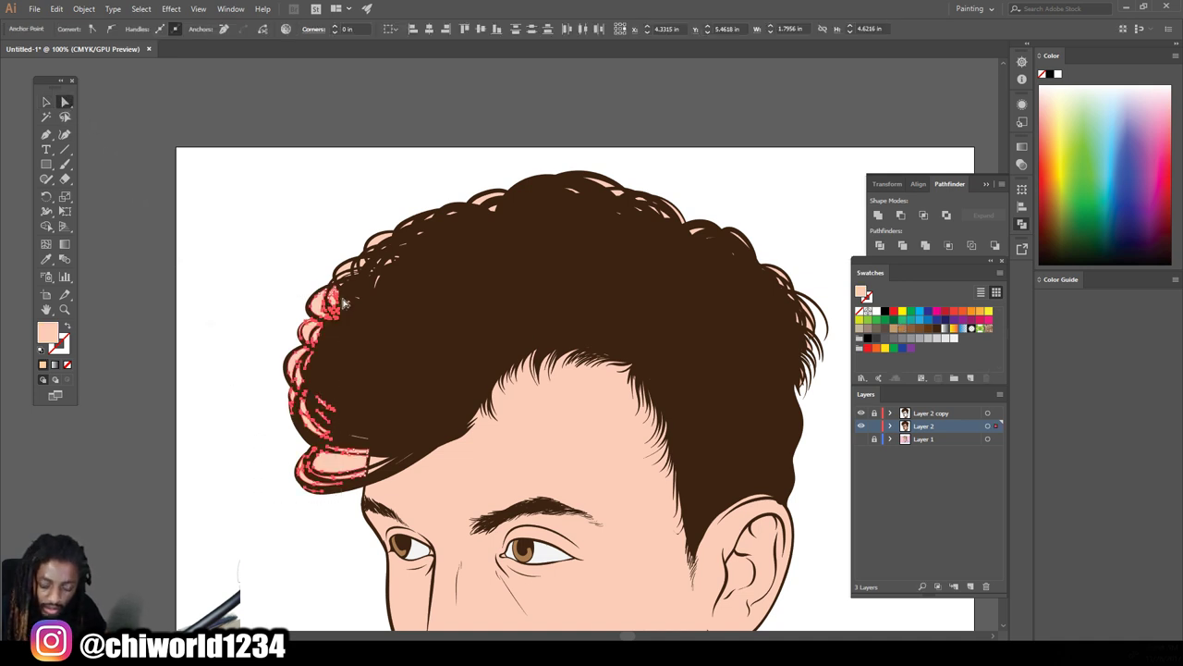
{"action": "key", "text": "Delete"}
{"action": "left_click", "coordinate": [286, 300]}
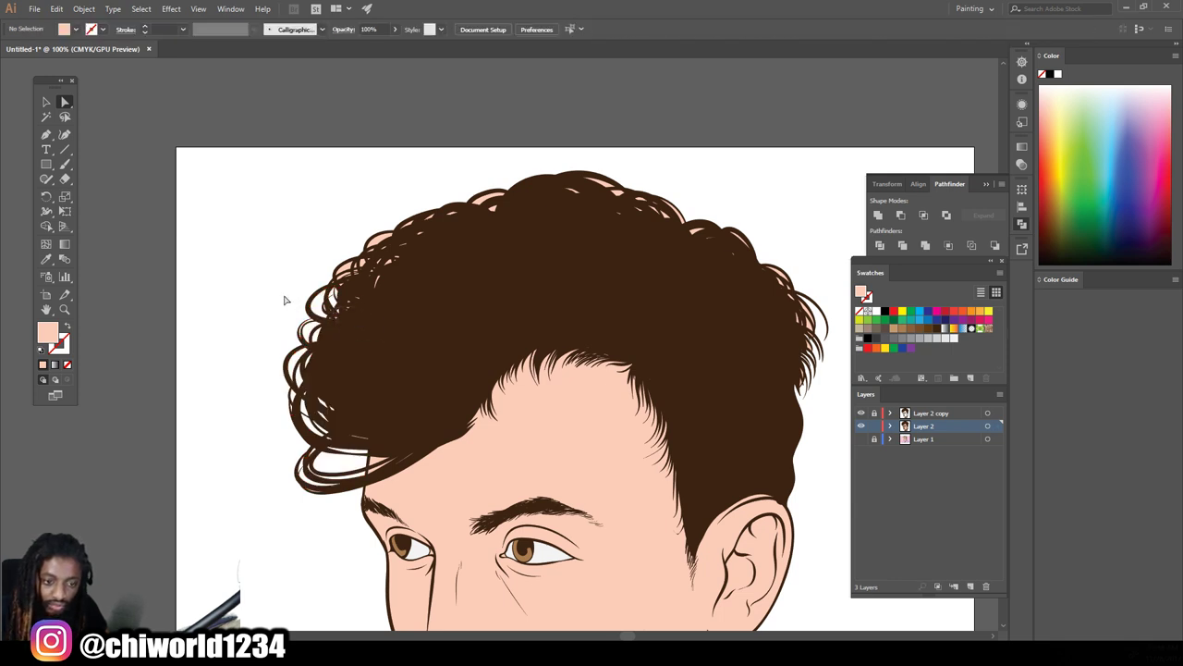
{"action": "left_click_drag", "start_coordinate": [439, 348], "coordinate": [400, 320]}
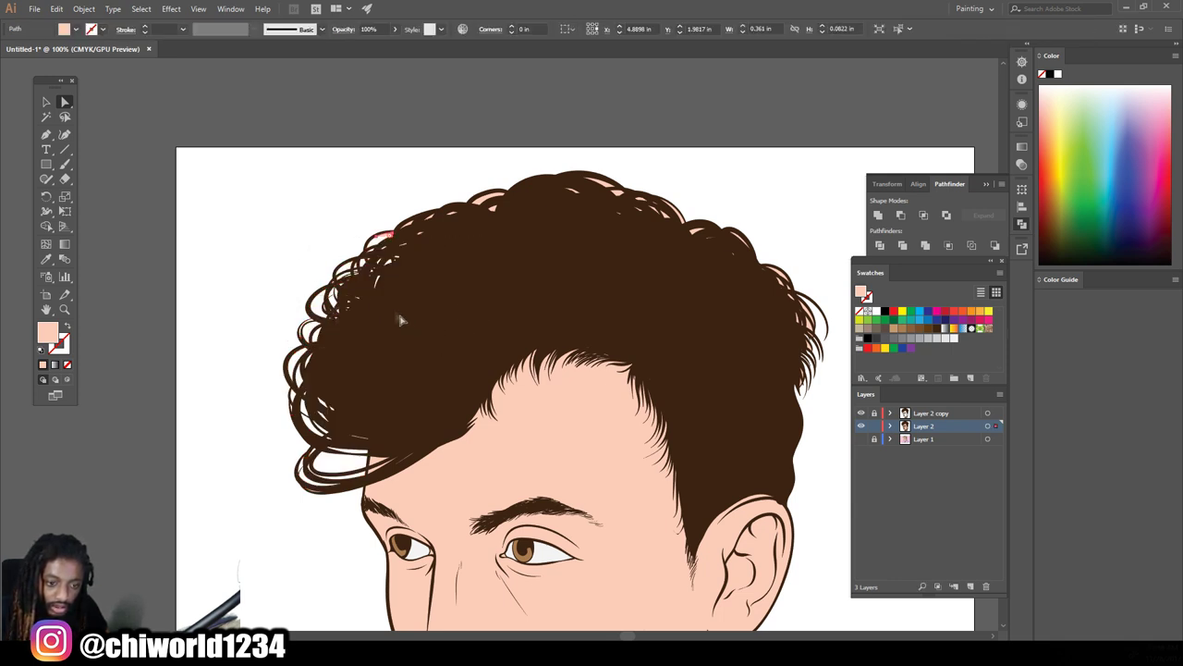
{"action": "left_click_drag", "start_coordinate": [644, 246], "coordinate": [641, 263]}
{"action": "key", "text": "Delete"}
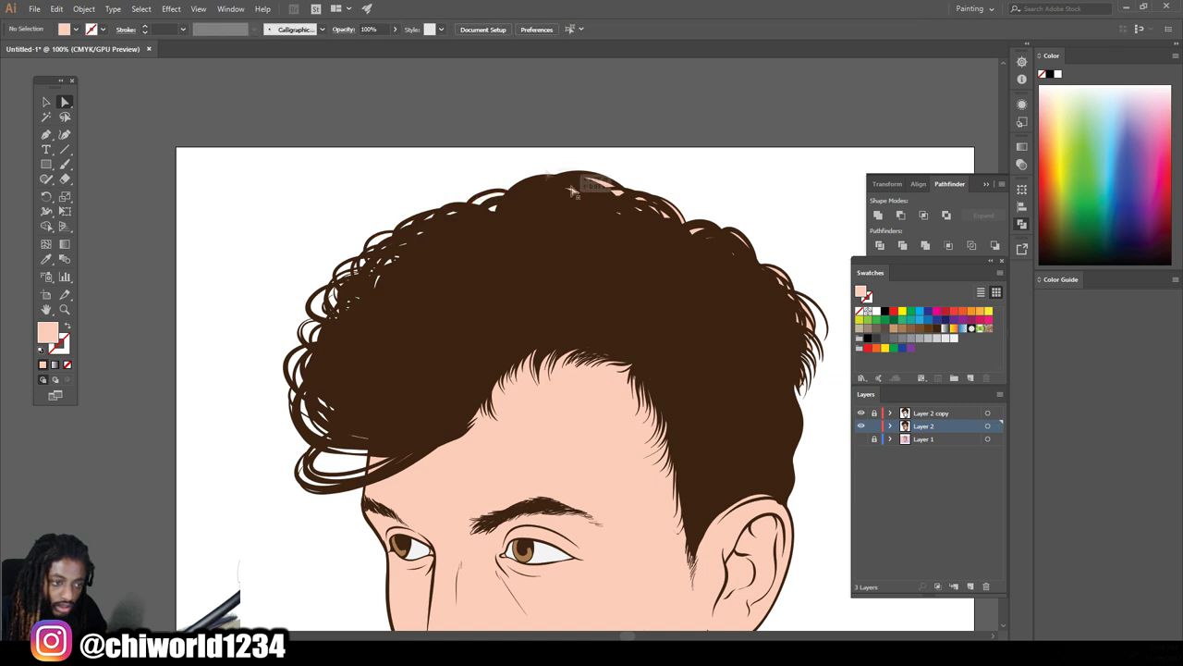
{"action": "left_click_drag", "start_coordinate": [561, 161], "coordinate": [873, 288]}
{"action": "key", "text": "Delete"}
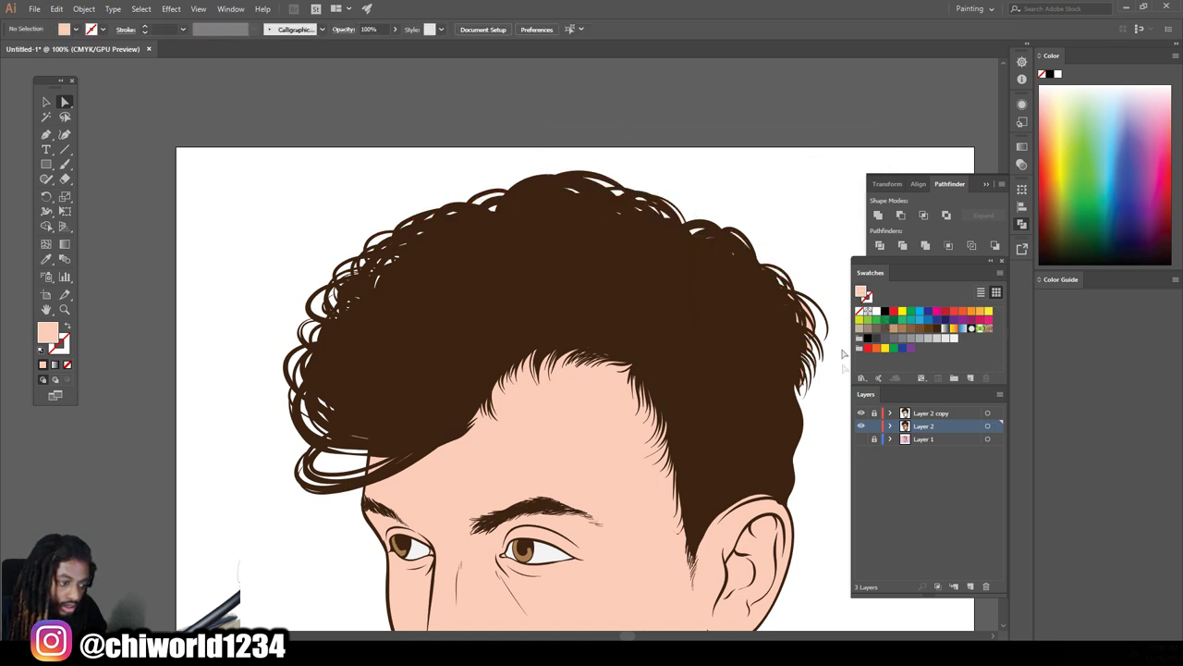
{"action": "left_click_drag", "start_coordinate": [726, 218], "coordinate": [724, 215]}
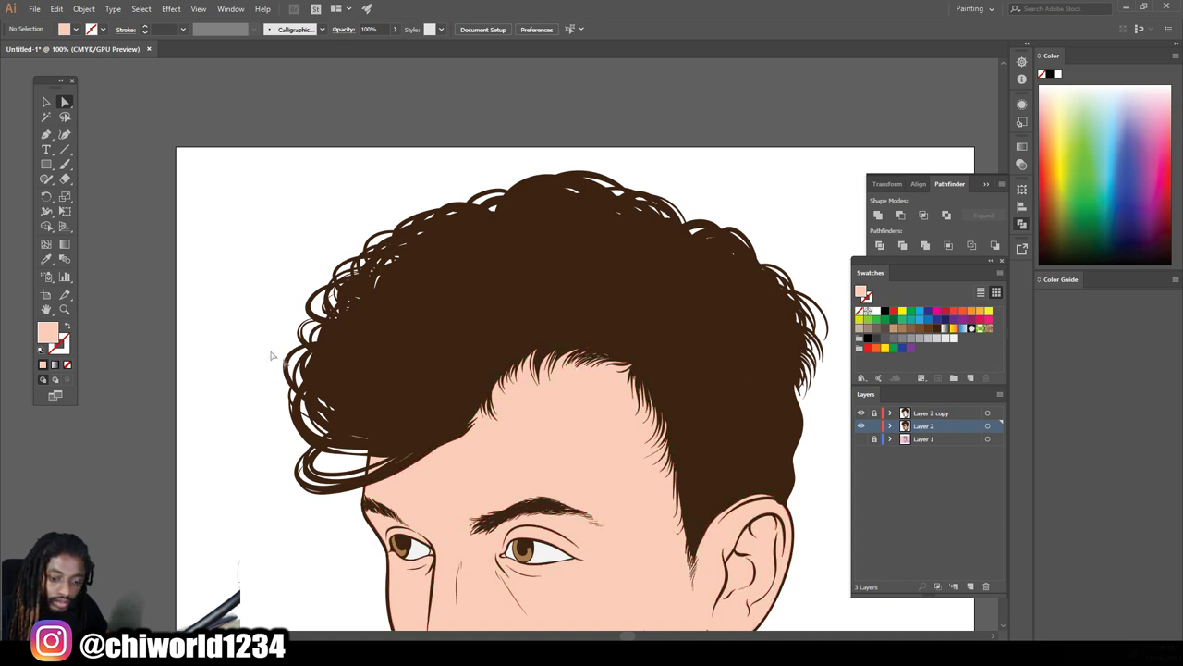
Check the cleaned hair at different zoom levels, then select the lips group
{"action": "left_click", "coordinate": [359, 427]}
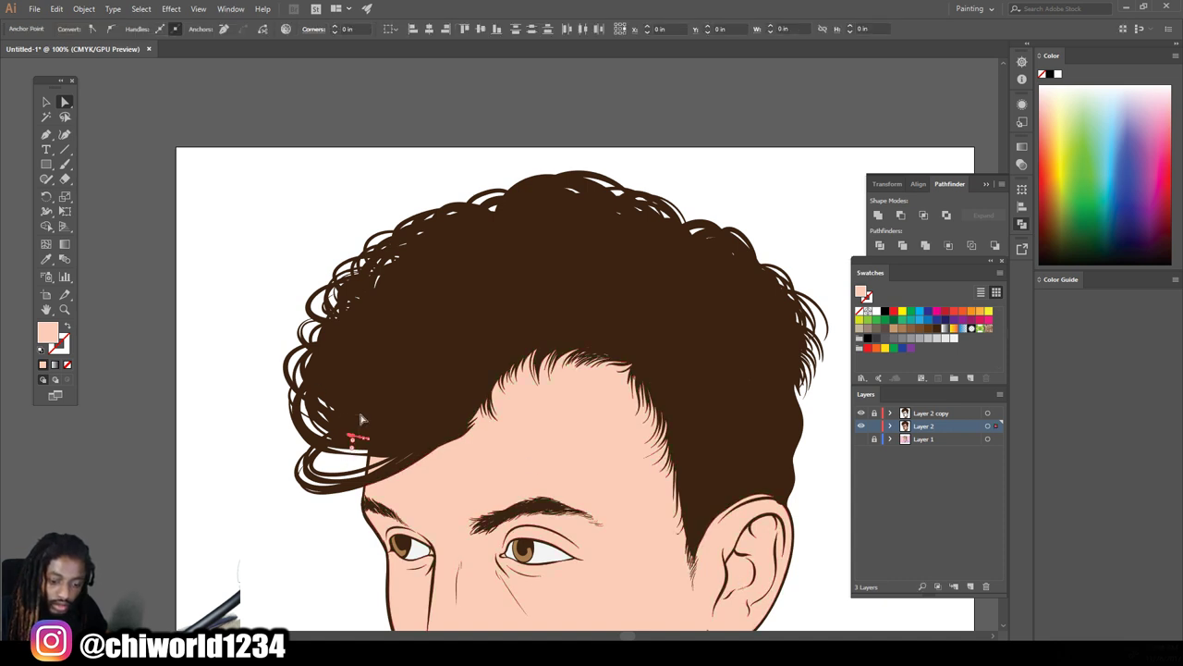
{"action": "left_click", "coordinate": [404, 429]}
{"action": "key", "text": "ctrl+minus"}
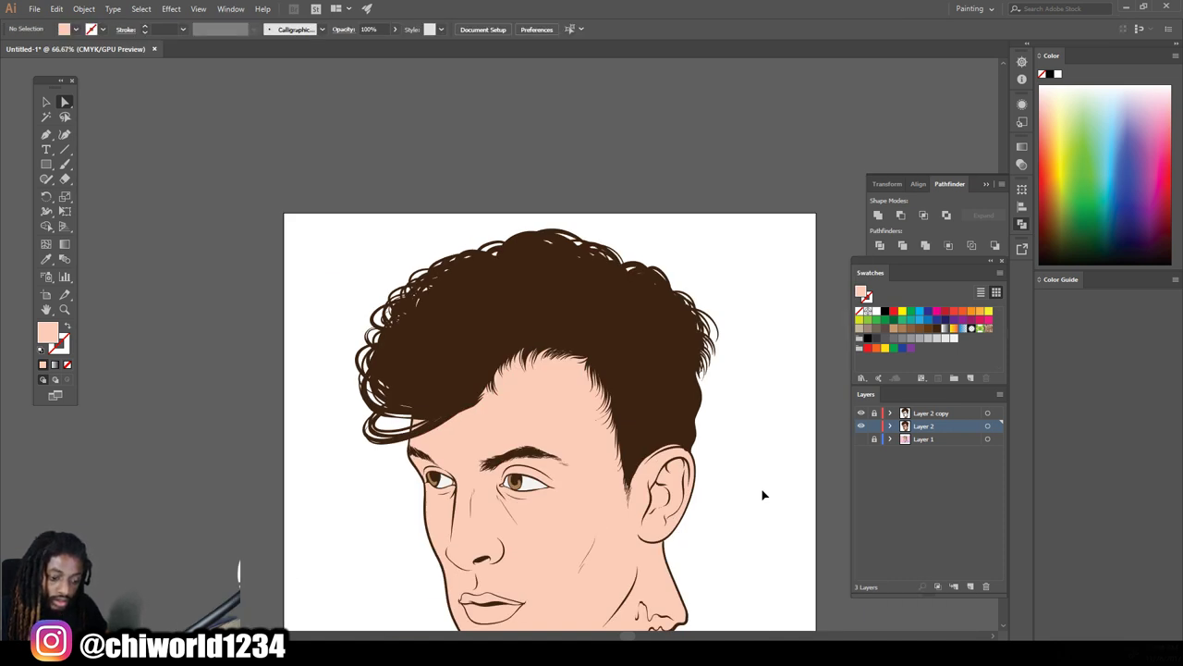
{"action": "key", "text": "ctrl+minus"}
{"action": "key", "text": "ctrl+minus"}
{"action": "key", "text": "ctrl+plus"}
{"action": "key", "text": "ctrl+plus"}
{"action": "key", "text": "ctrl+plus"}
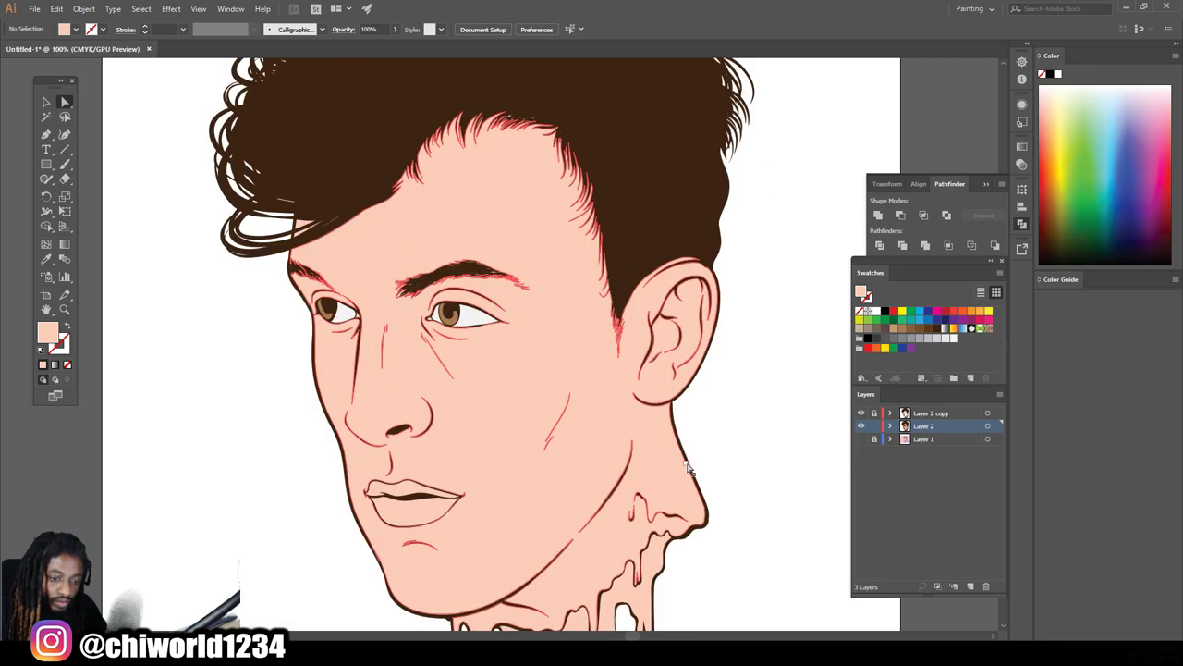
{"action": "scroll", "coordinate": [786, 485], "scroll_direction": "down", "scroll_amount": 3}
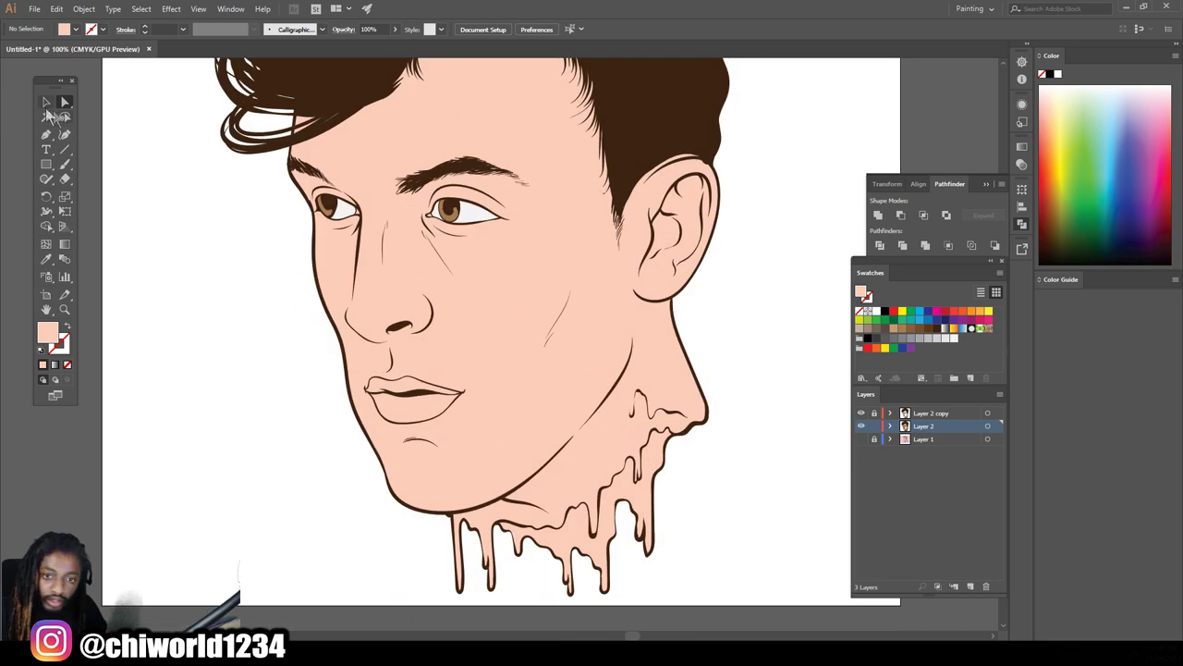
{"action": "left_click", "coordinate": [46, 101]}
{"action": "key", "text": "ctrl+plus"}
{"action": "key", "text": "ctrl+plus"}
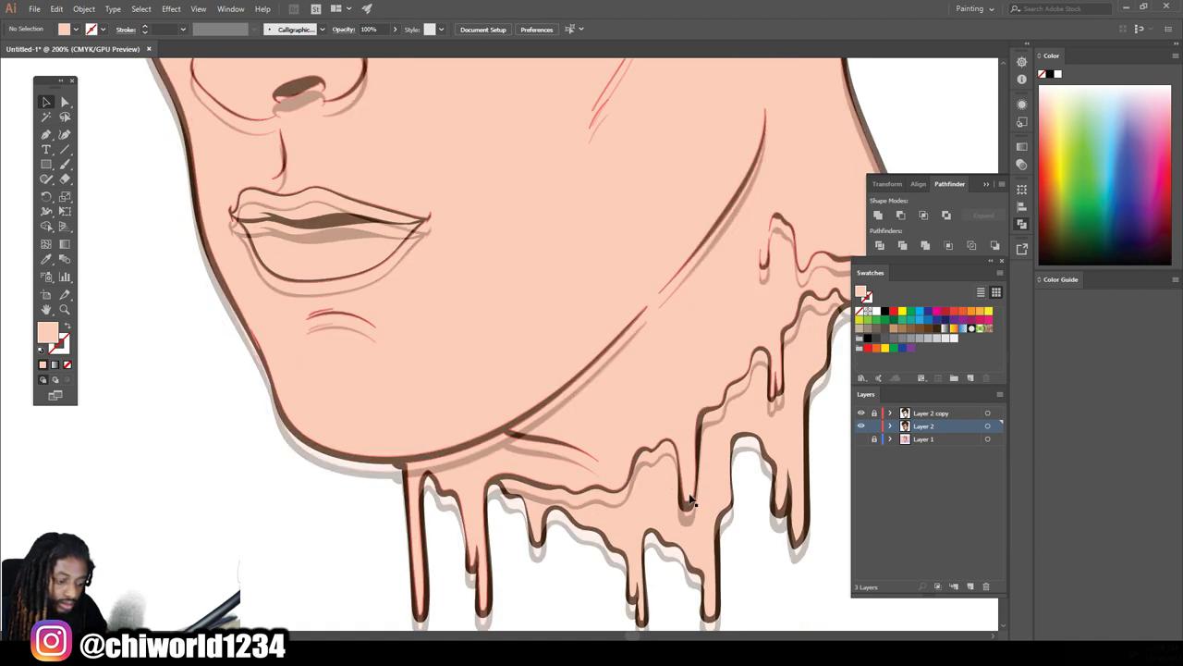
{"action": "scroll", "coordinate": [336, 322], "scroll_direction": "up", "scroll_amount": 3}
{"action": "left_click", "coordinate": [311, 312]}
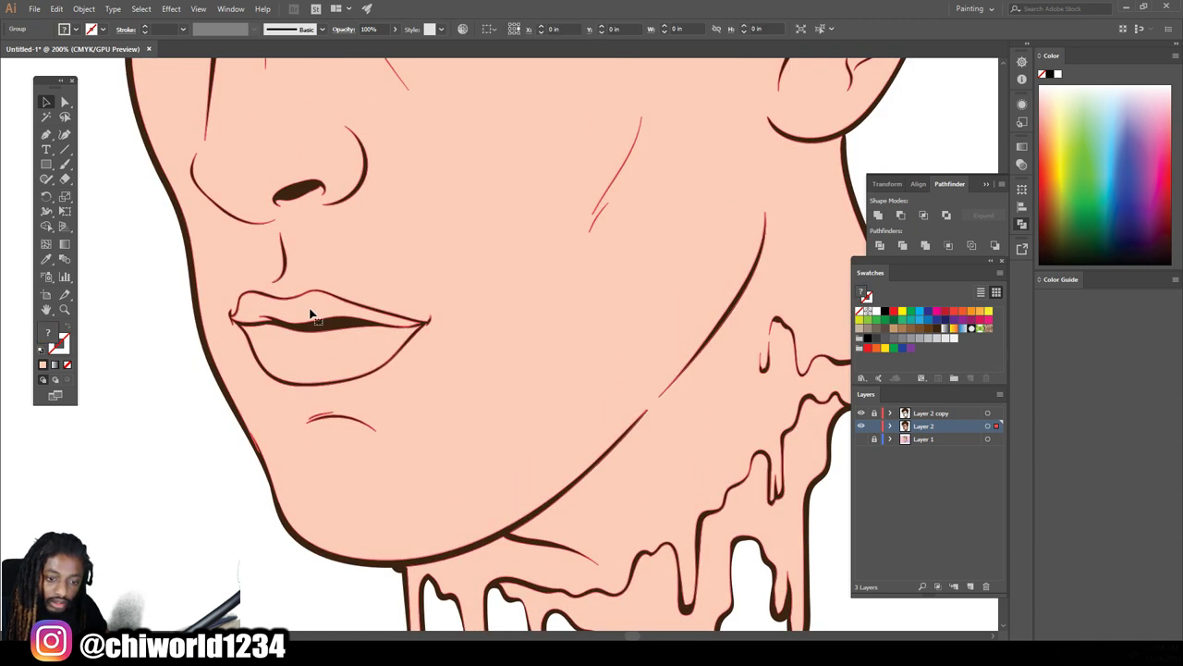
Isolate the lips group and fill the upper lip with rose D37E75
{"action": "right_click", "coordinate": [312, 312]}
{"action": "left_click", "coordinate": [367, 397]}
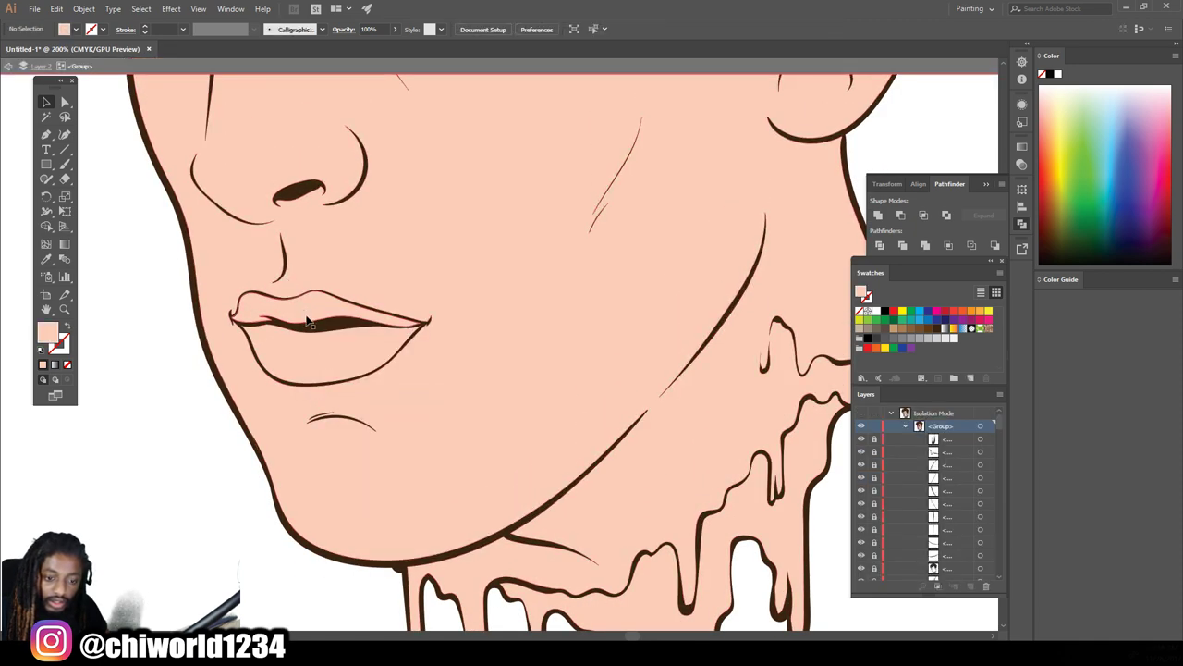
{"action": "left_click", "coordinate": [309, 319]}
{"action": "double_click", "coordinate": [46, 334]}
{"action": "left_click_drag", "start_coordinate": [936, 592], "coordinate": [933, 621]}
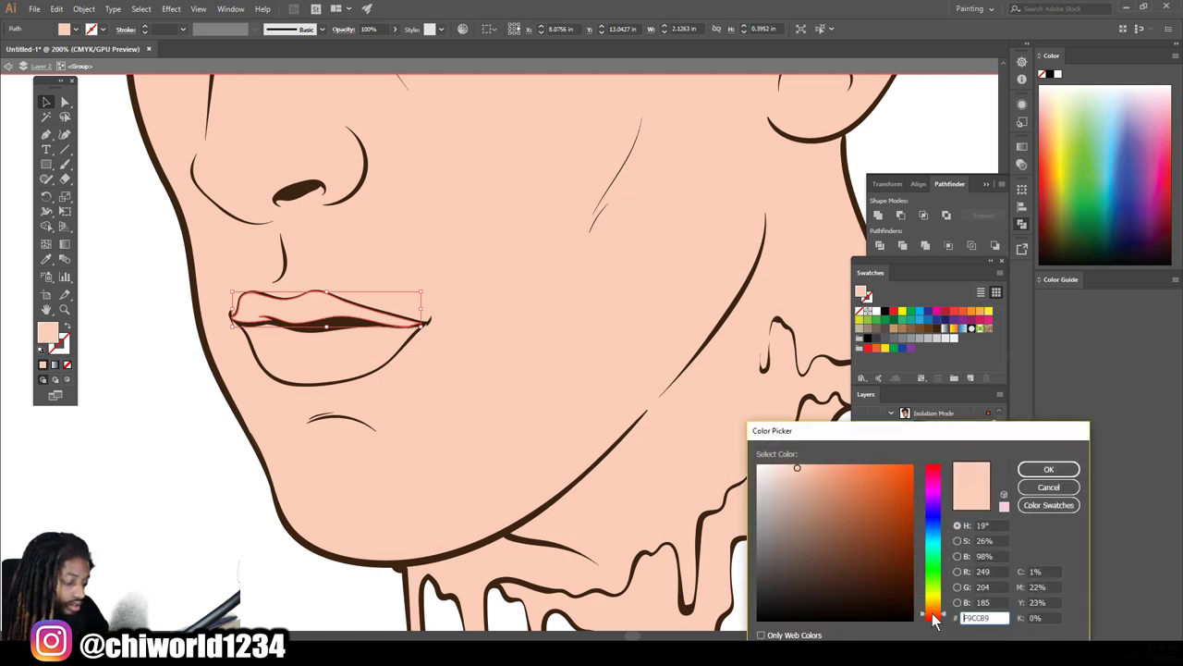
{"action": "left_click_drag", "start_coordinate": [805, 482], "coordinate": [818, 493]}
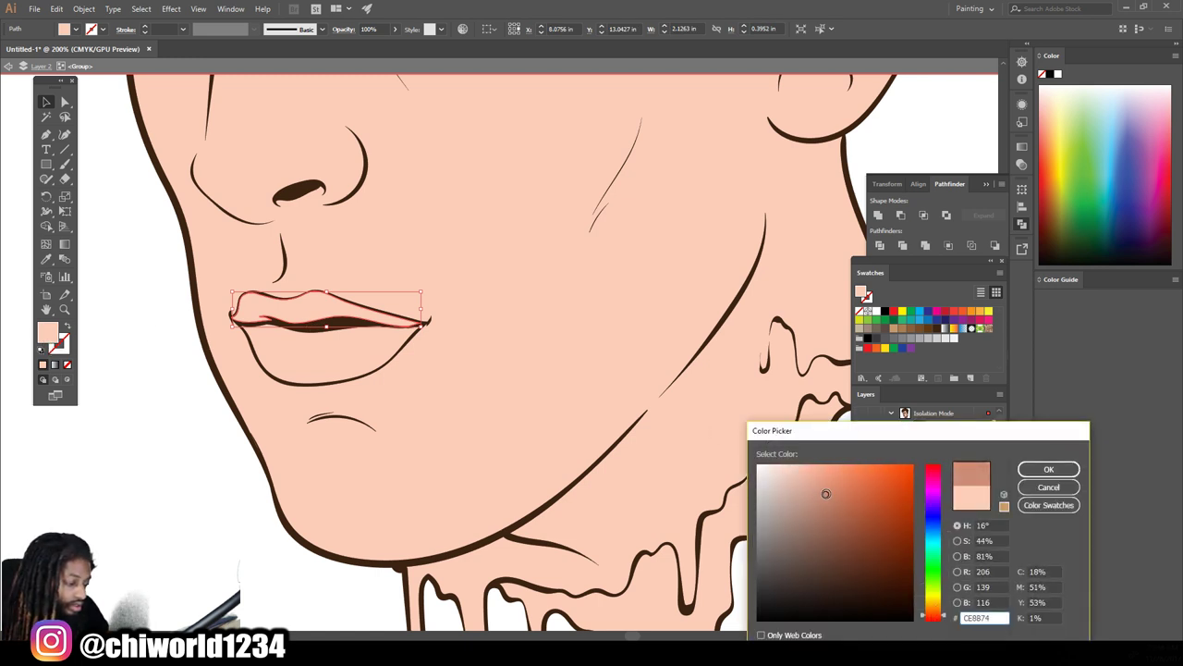
{"action": "left_click", "coordinate": [937, 620]}
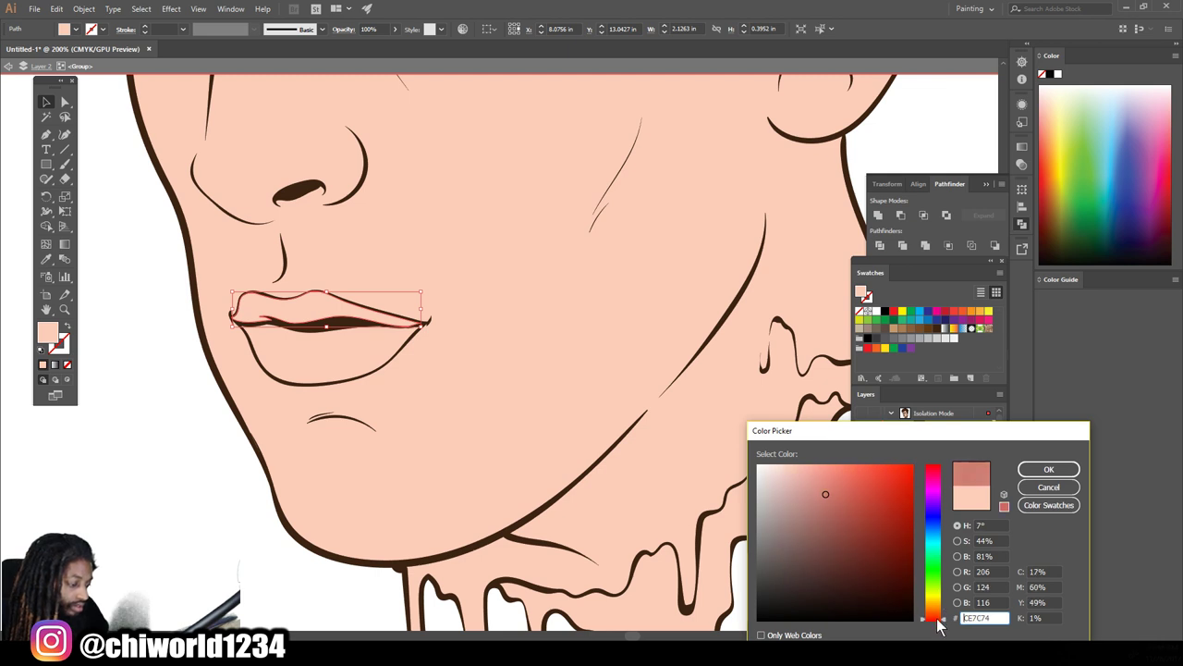
{"action": "left_click_drag", "start_coordinate": [825, 497], "coordinate": [824, 489]}
{"action": "left_click_drag", "start_coordinate": [357, 259], "coordinate": [365, 264]}
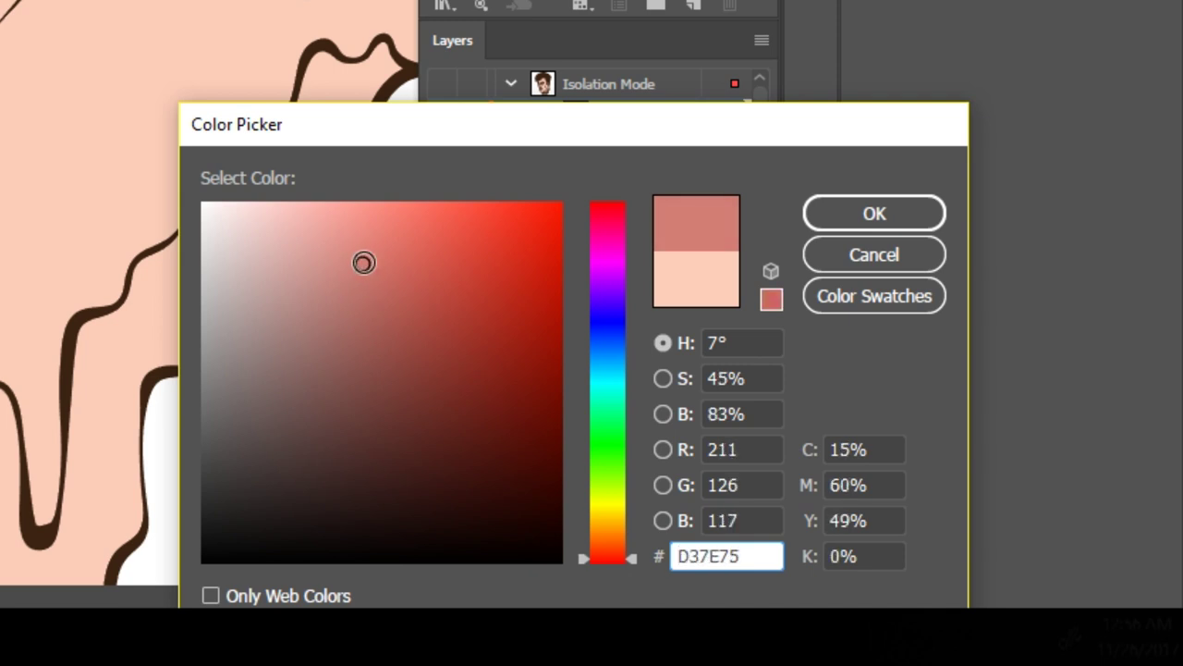
{"action": "left_click", "coordinate": [842, 218]}
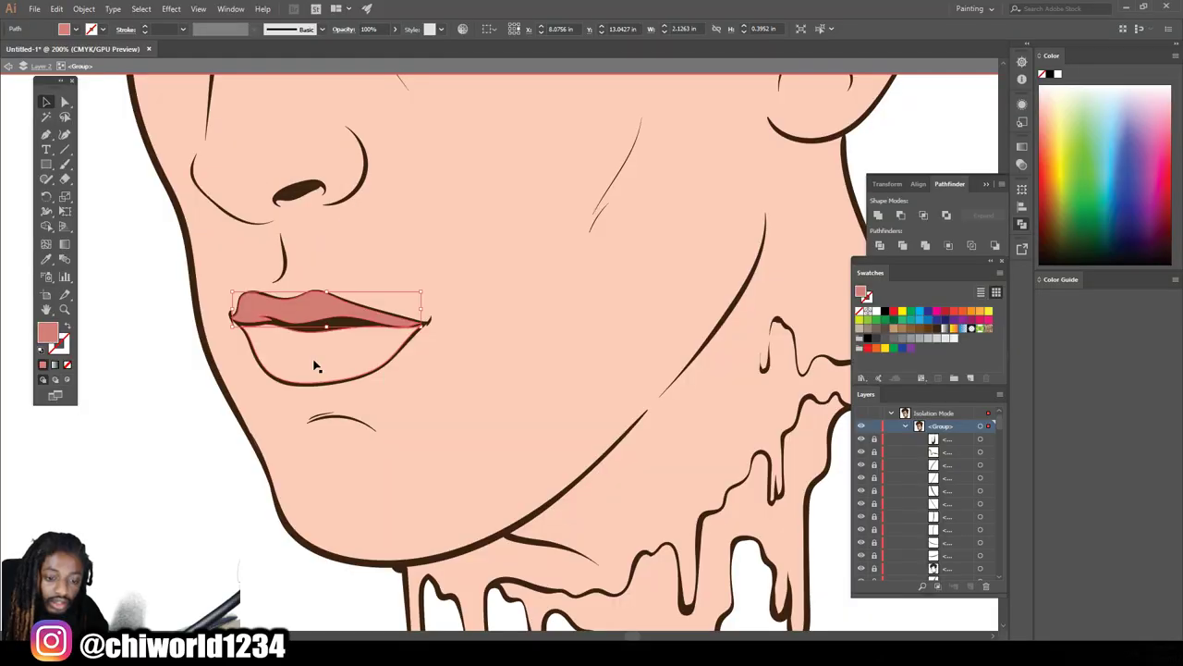
Fill the lower lip with lighter pink FCA4A2 and view the whole face
{"action": "left_click", "coordinate": [314, 366]}
{"action": "double_click", "coordinate": [47, 333]}
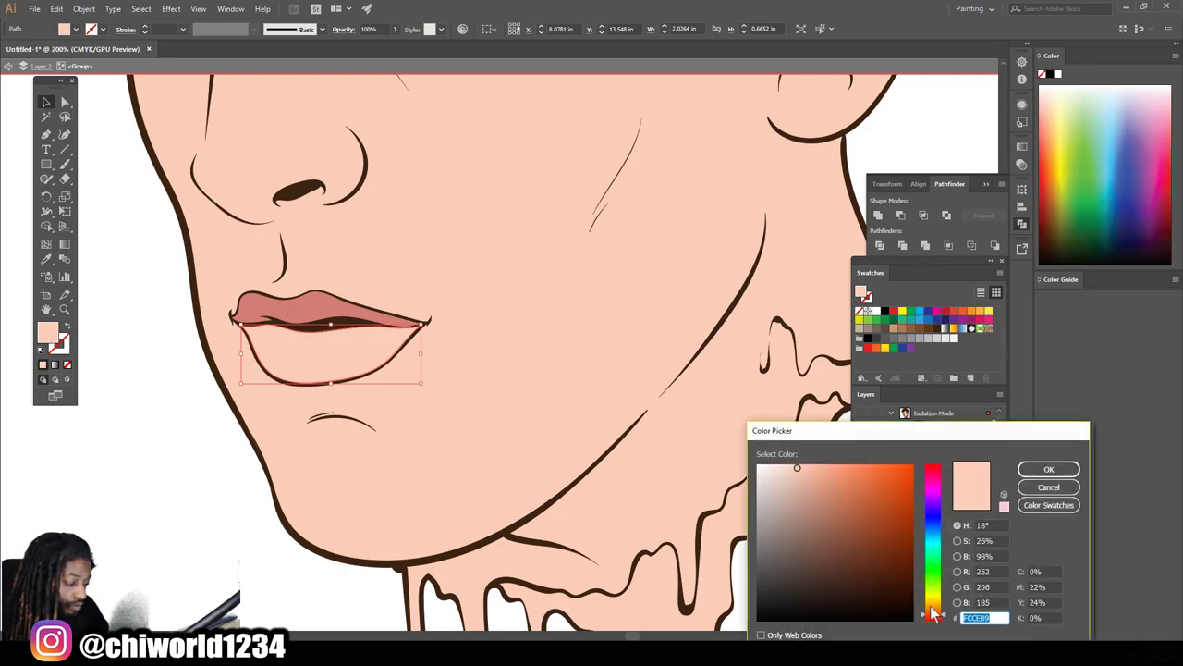
{"action": "left_click_drag", "start_coordinate": [934, 607], "coordinate": [928, 622]}
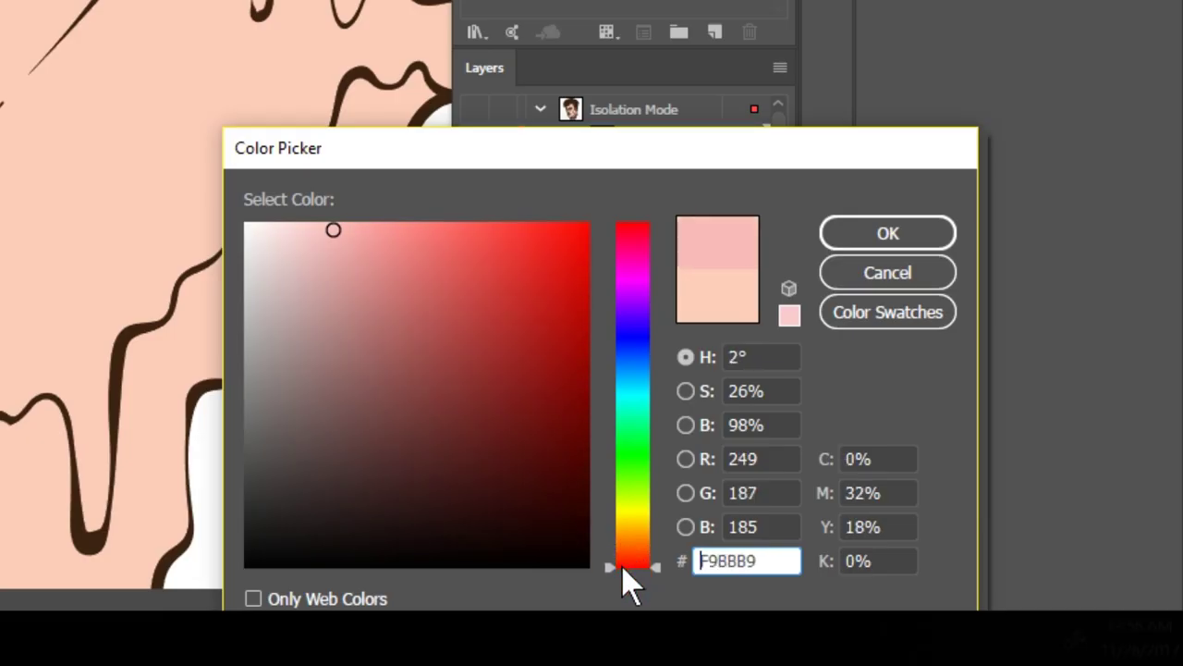
{"action": "left_click_drag", "start_coordinate": [340, 268], "coordinate": [368, 224]}
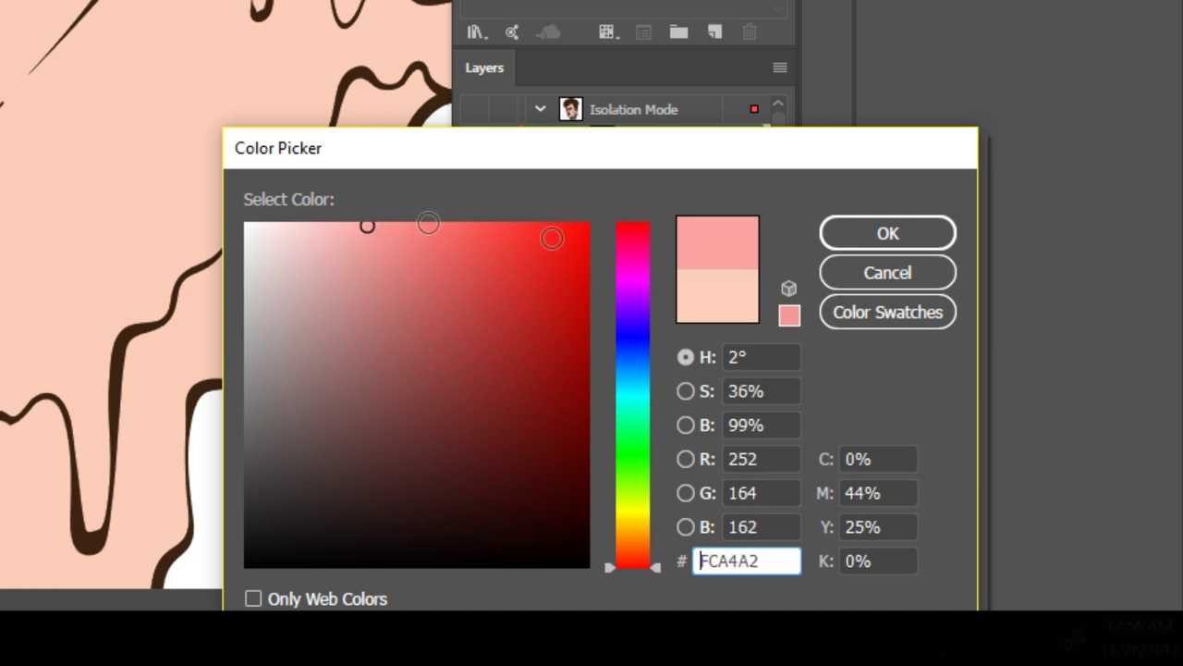
{"action": "left_click", "coordinate": [889, 243]}
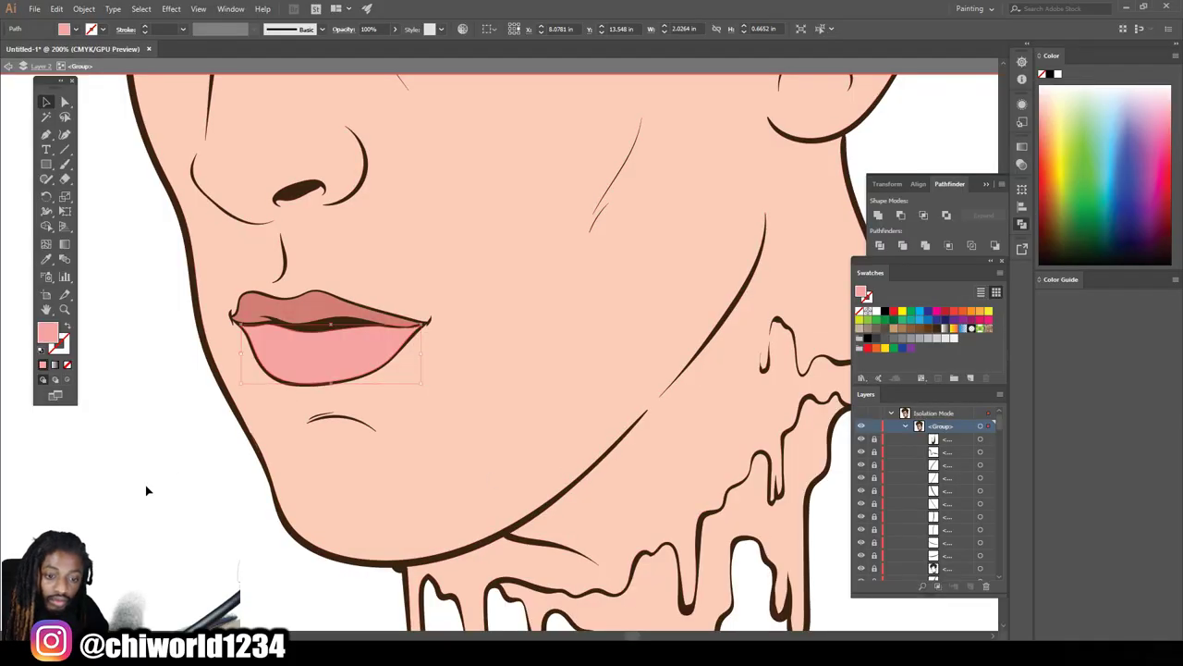
{"action": "left_click", "coordinate": [146, 490]}
{"action": "key", "text": "ctrl+1"}
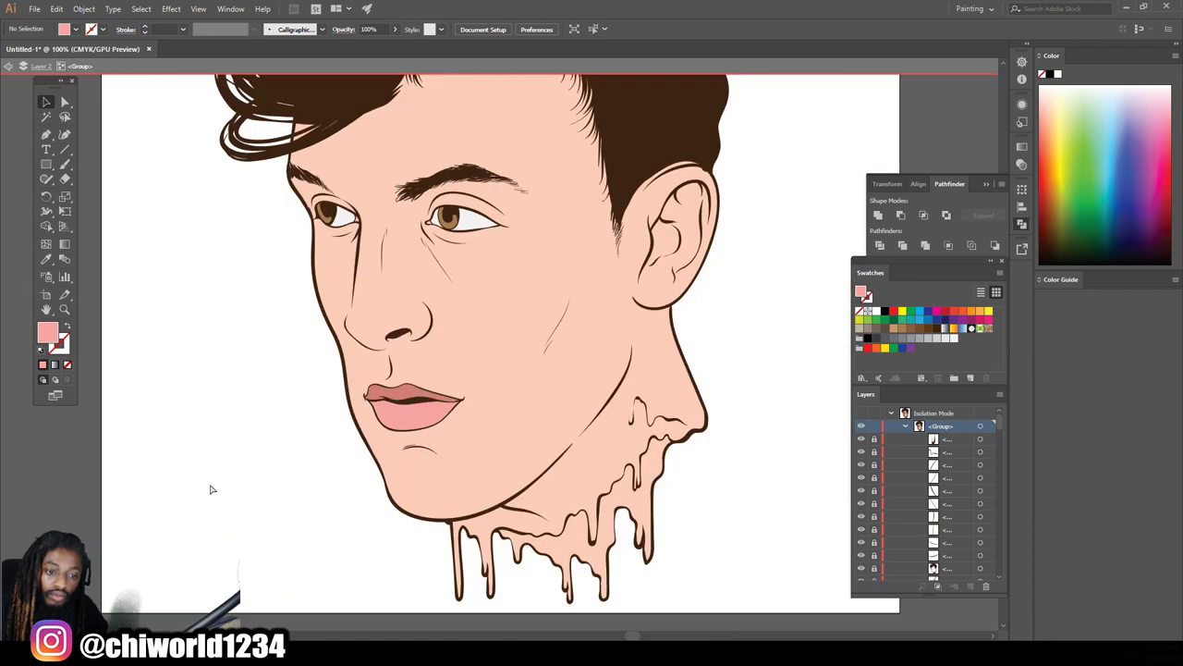
Zoom in on the face and select both eyes' inner-corner shapes
{"action": "key", "text": "ctrl+minus"}
{"action": "key", "text": "ctrl+minus"}
{"action": "key", "text": "ctrl+plus"}
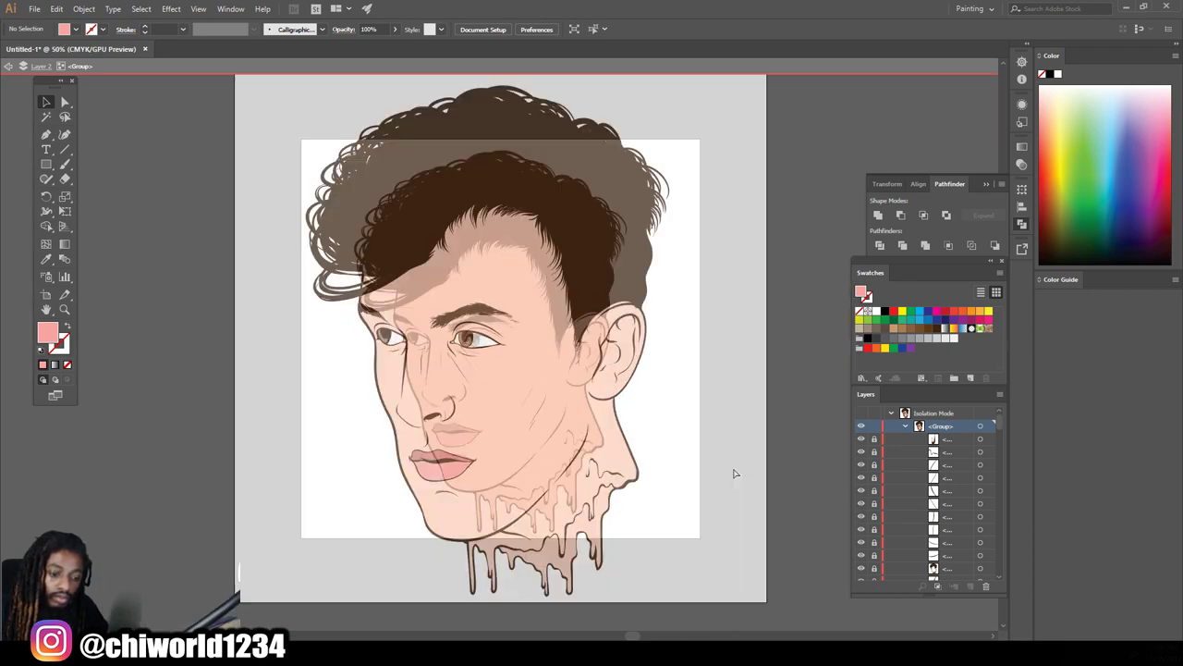
{"action": "key", "text": "ctrl+plus"}
{"action": "key", "text": "ctrl+plus"}
{"action": "scroll", "coordinate": [647, 462], "scroll_direction": "up", "scroll_amount": 2}
{"action": "scroll", "coordinate": [508, 435], "scroll_direction": "up", "scroll_amount": 1, "text": "alt"}
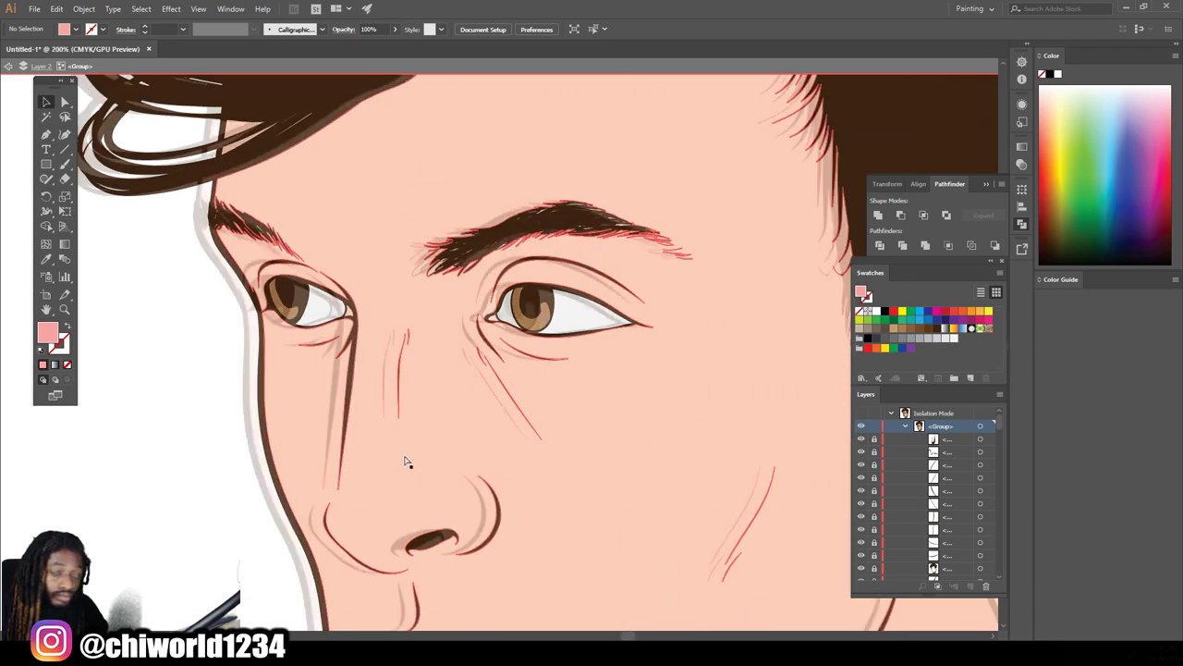
{"action": "scroll", "coordinate": [435, 409], "scroll_direction": "up", "scroll_amount": 1, "text": "alt"}
{"action": "scroll", "coordinate": [442, 389], "scroll_direction": "down", "scroll_amount": 2}
{"action": "scroll", "coordinate": [442, 370], "scroll_direction": "up", "scroll_amount": 2}
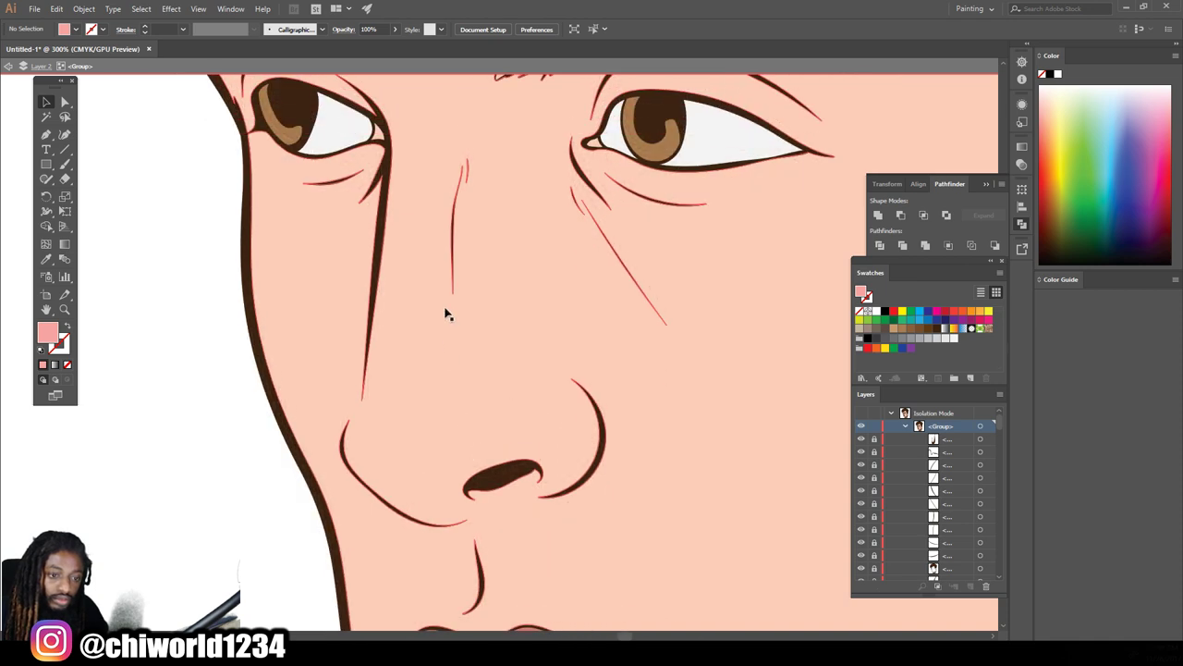
{"action": "left_click", "coordinate": [377, 131]}
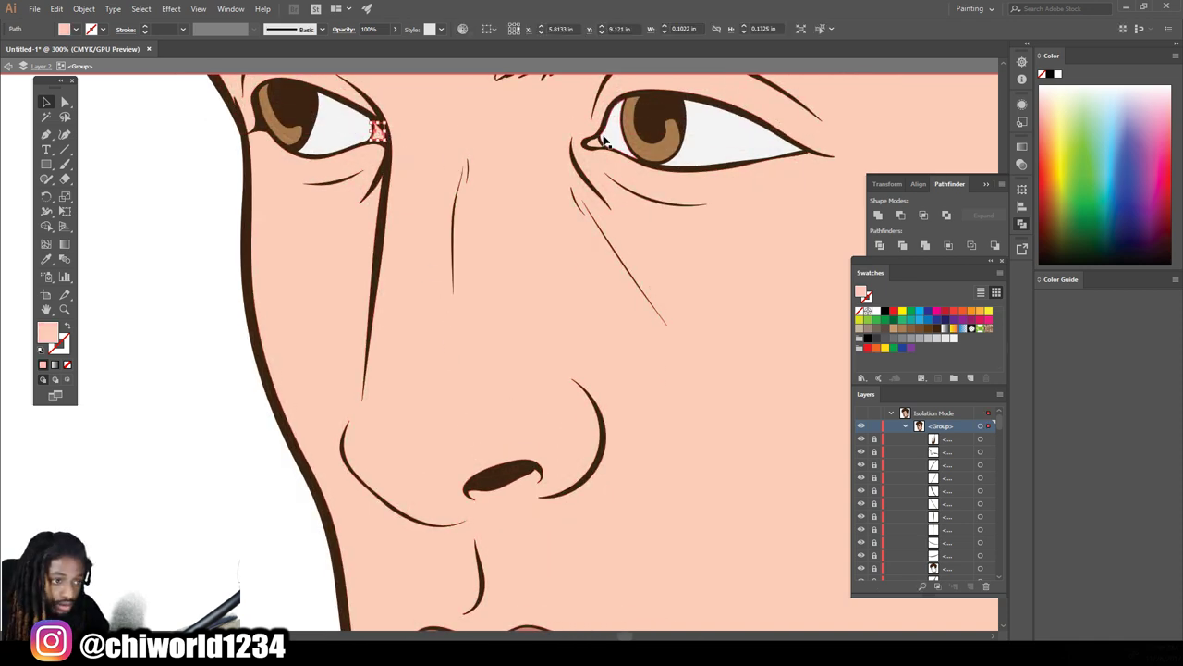
{"action": "left_click", "coordinate": [598, 145], "text": "shift"}
{"action": "scroll", "coordinate": [109, 224], "scroll_direction": "down", "scroll_amount": 4}
Eyedrop the upper lip's rose colour onto both eye corners
{"action": "left_click", "coordinate": [48, 262]}
{"action": "left_click", "coordinate": [448, 537]}
{"action": "left_click", "coordinate": [46, 102]}
{"action": "left_click", "coordinate": [173, 304]}
Zoom to the lower face and select the dripping neck shape
{"action": "key", "text": "ctrl+minus"}
{"action": "key", "text": "ctrl+minus"}
{"action": "key", "text": "ctrl+minus"}
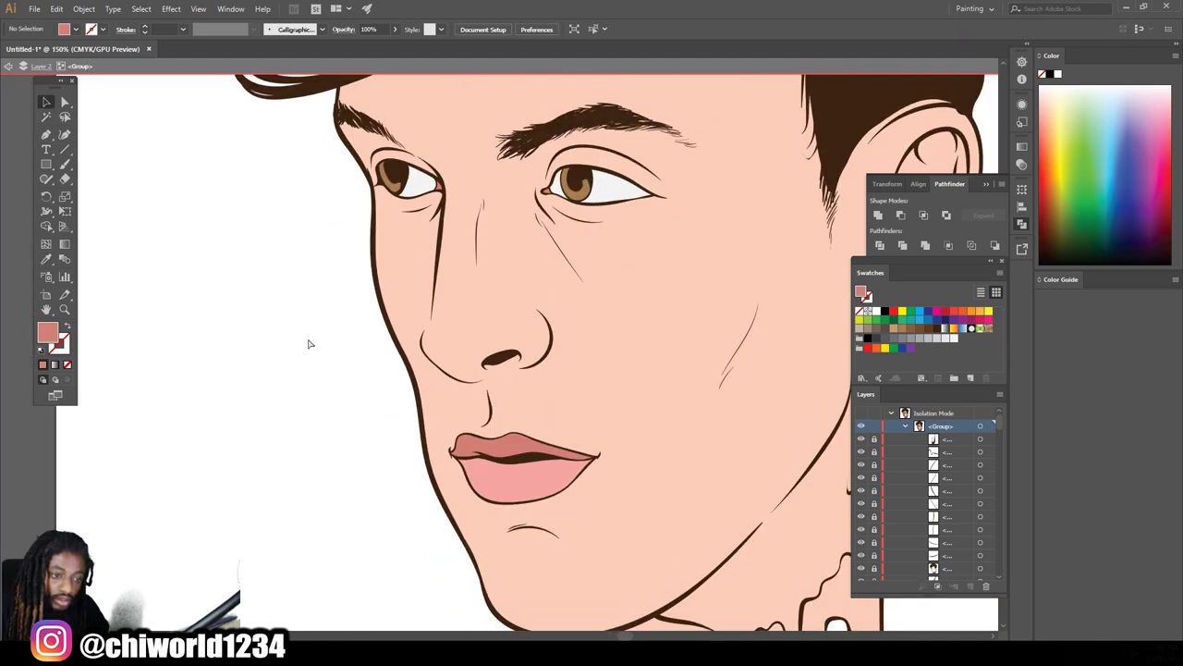
{"action": "key", "text": "ctrl+plus"}
{"action": "key", "text": "ctrl+plus"}
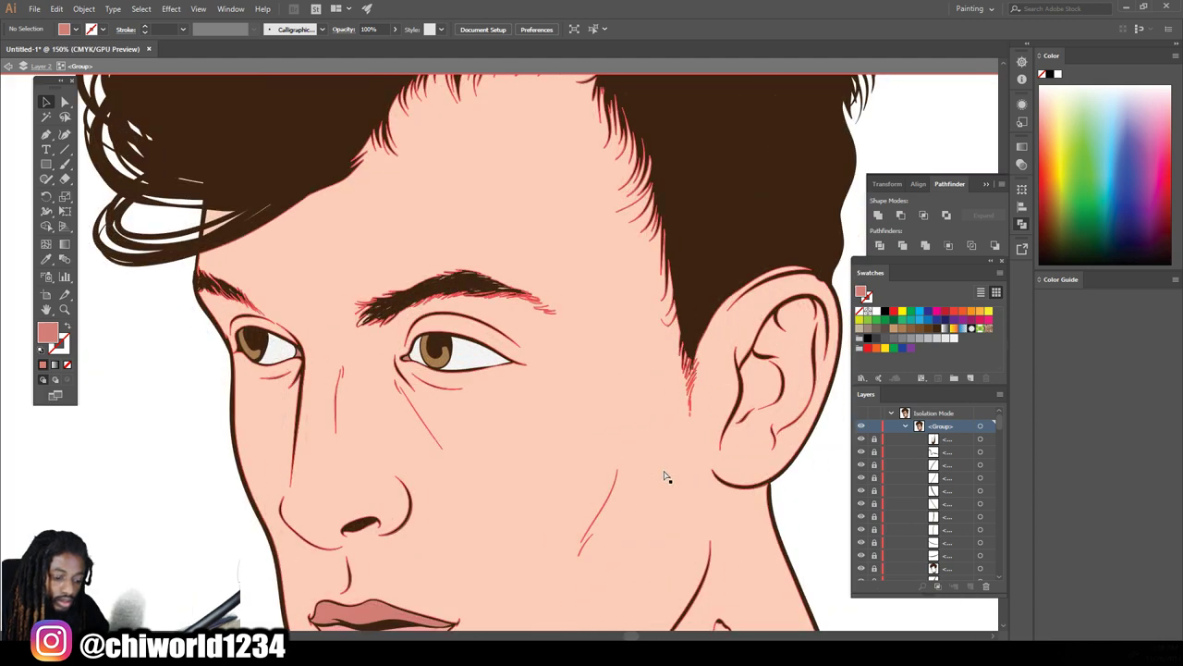
{"action": "scroll", "coordinate": [666, 475], "scroll_direction": "down", "scroll_amount": 3}
{"action": "scroll", "coordinate": [666, 476], "scroll_direction": "down", "scroll_amount": 3}
{"action": "left_click", "coordinate": [695, 530]}
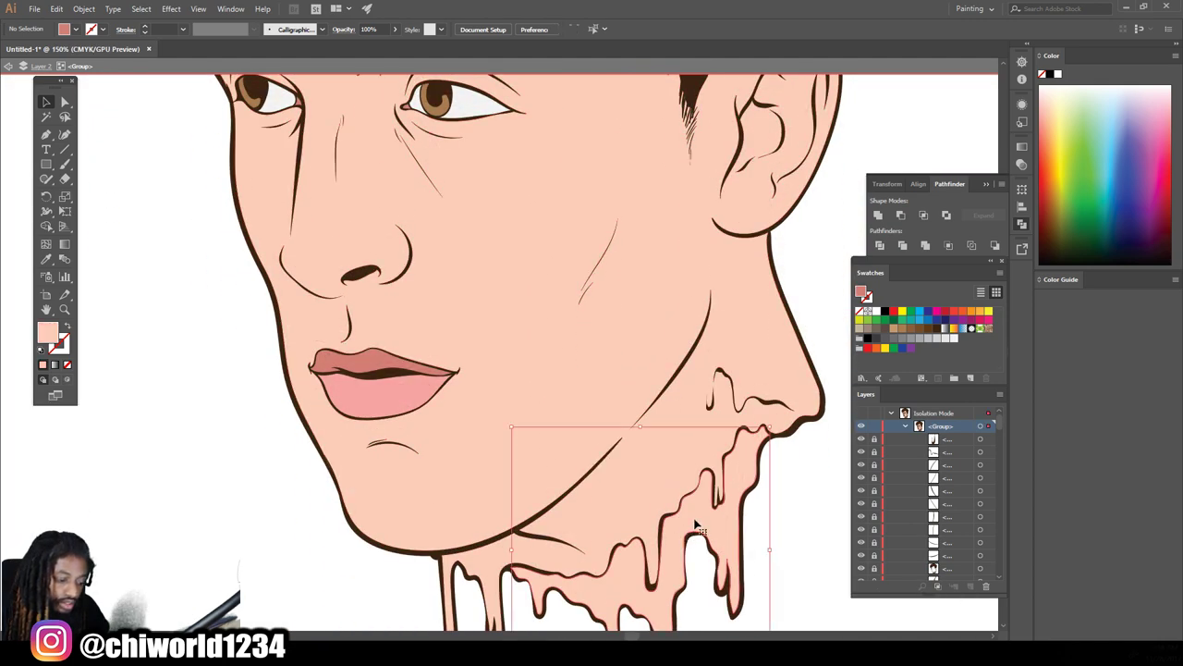
Fill the drip shape with a dark brown from the Color Picker
{"action": "scroll", "coordinate": [684, 504], "scroll_direction": "down", "scroll_amount": 3}
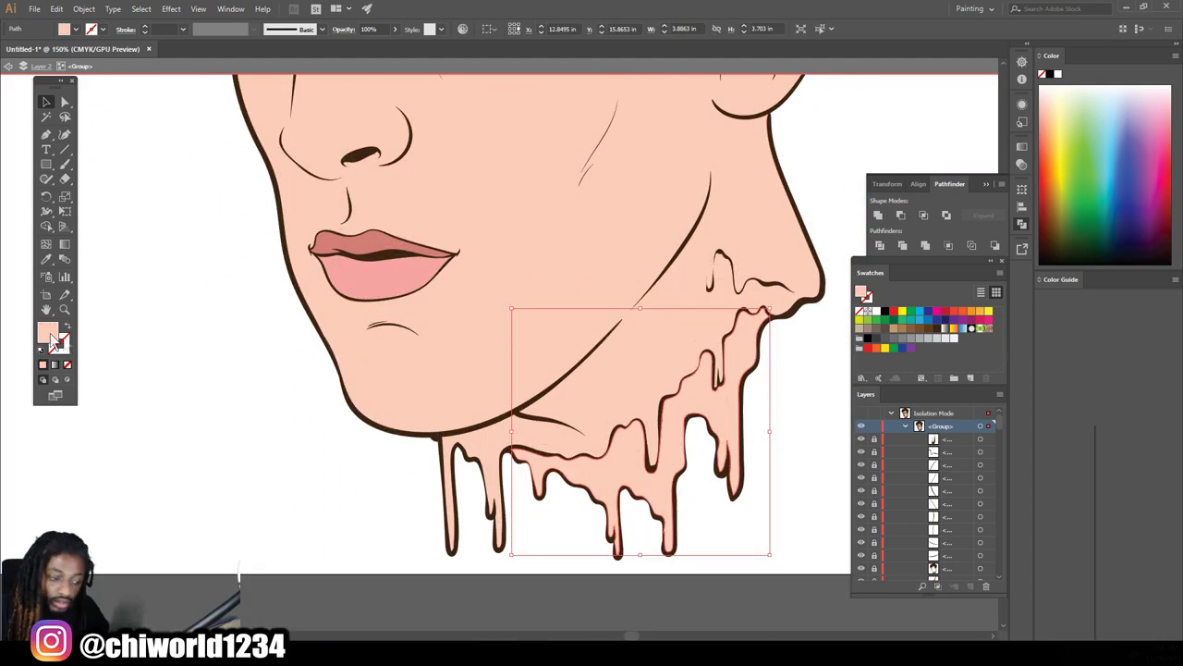
{"action": "double_click", "coordinate": [46, 331]}
{"action": "left_click_drag", "start_coordinate": [933, 610], "coordinate": [934, 626]}
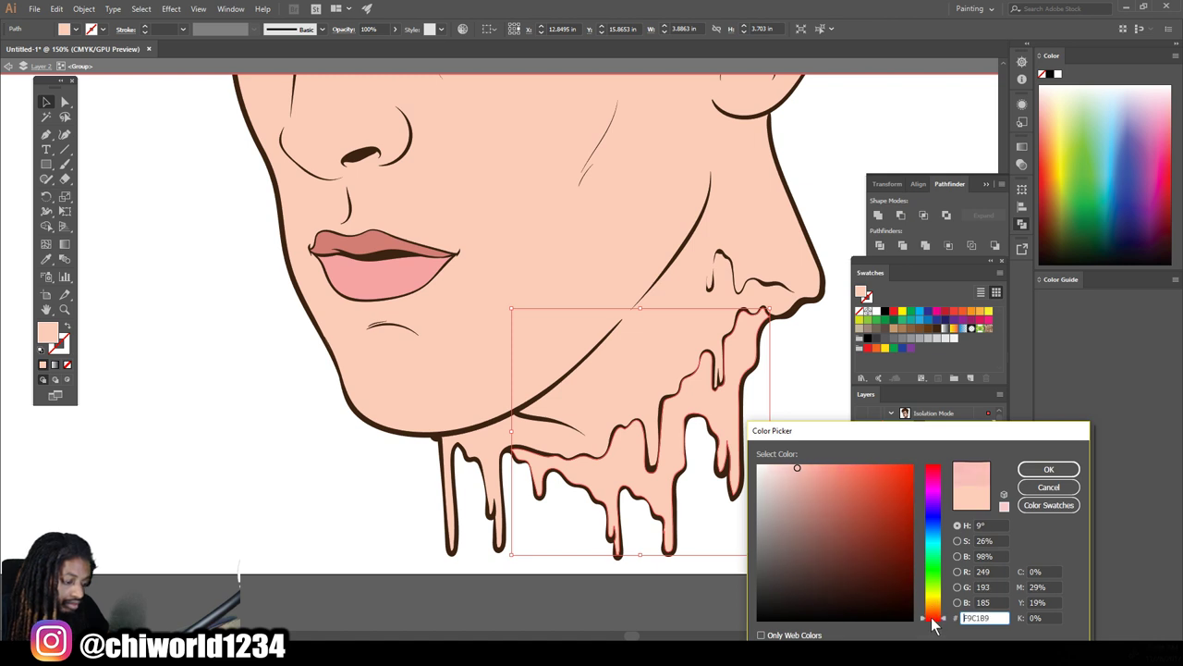
{"action": "left_click_drag", "start_coordinate": [837, 531], "coordinate": [823, 544]}
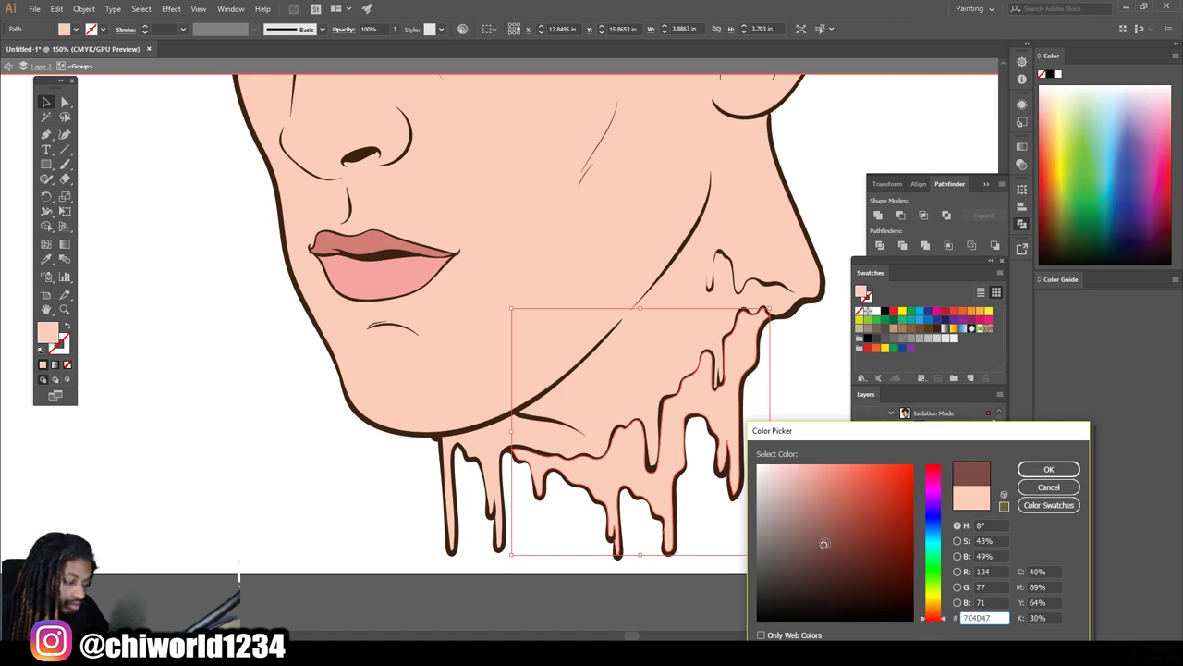
{"action": "left_click_drag", "start_coordinate": [824, 548], "coordinate": [806, 539]}
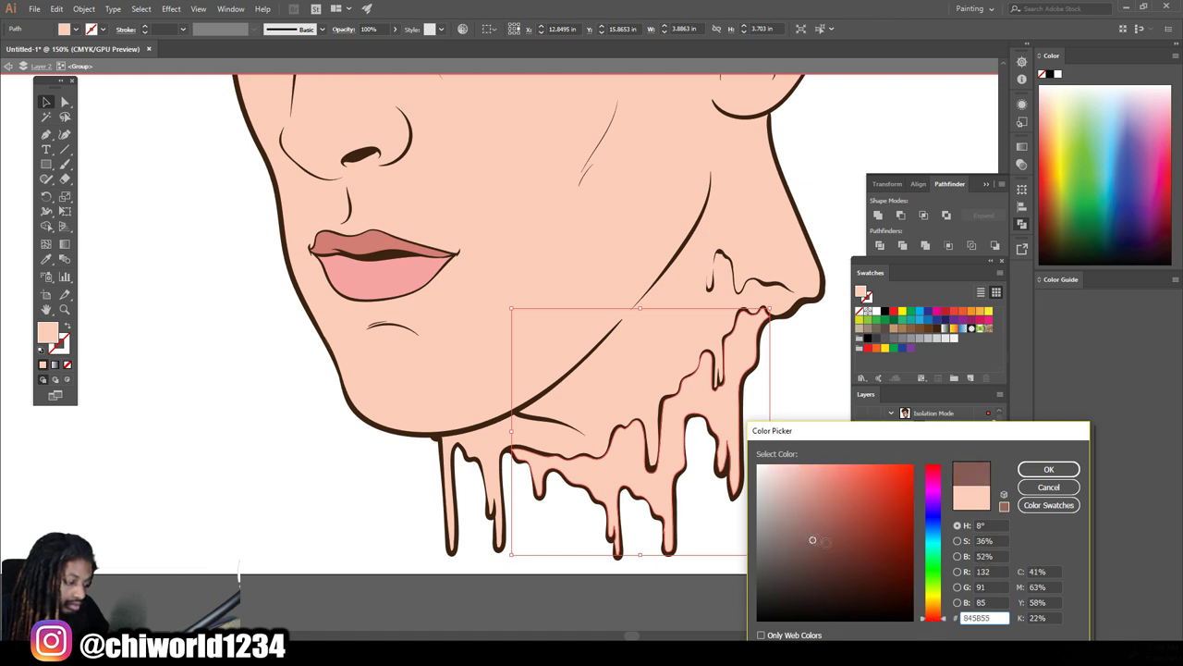
{"action": "left_click_drag", "start_coordinate": [936, 619], "coordinate": [937, 625]}
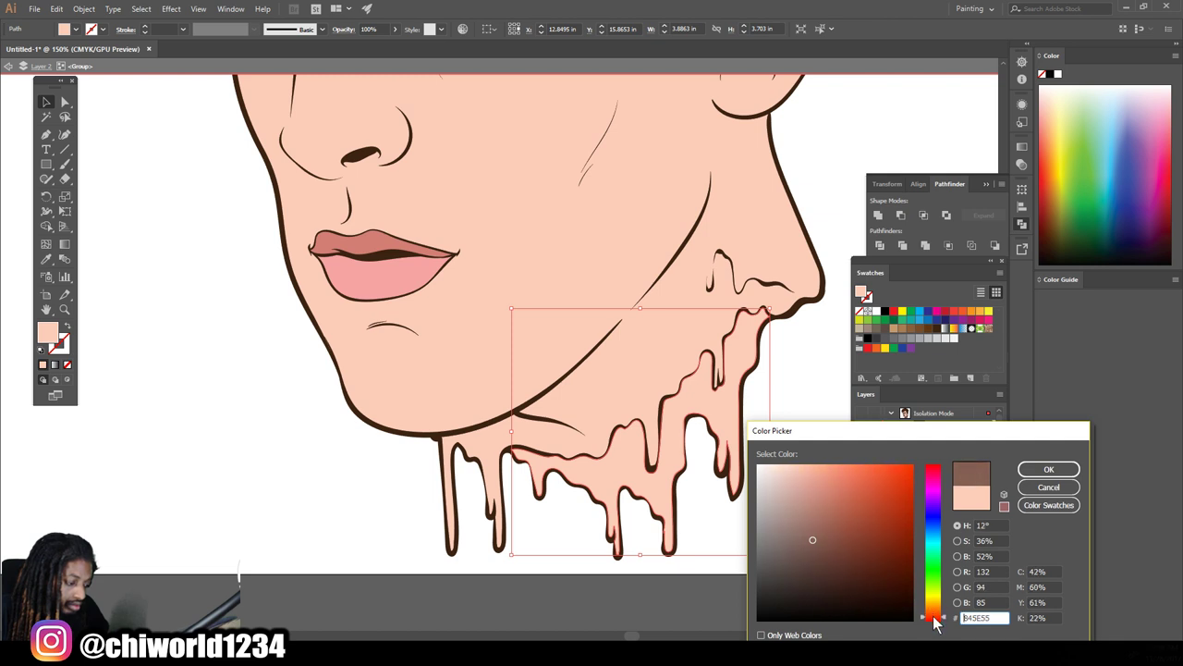
{"action": "left_click_drag", "start_coordinate": [813, 540], "coordinate": [824, 555]}
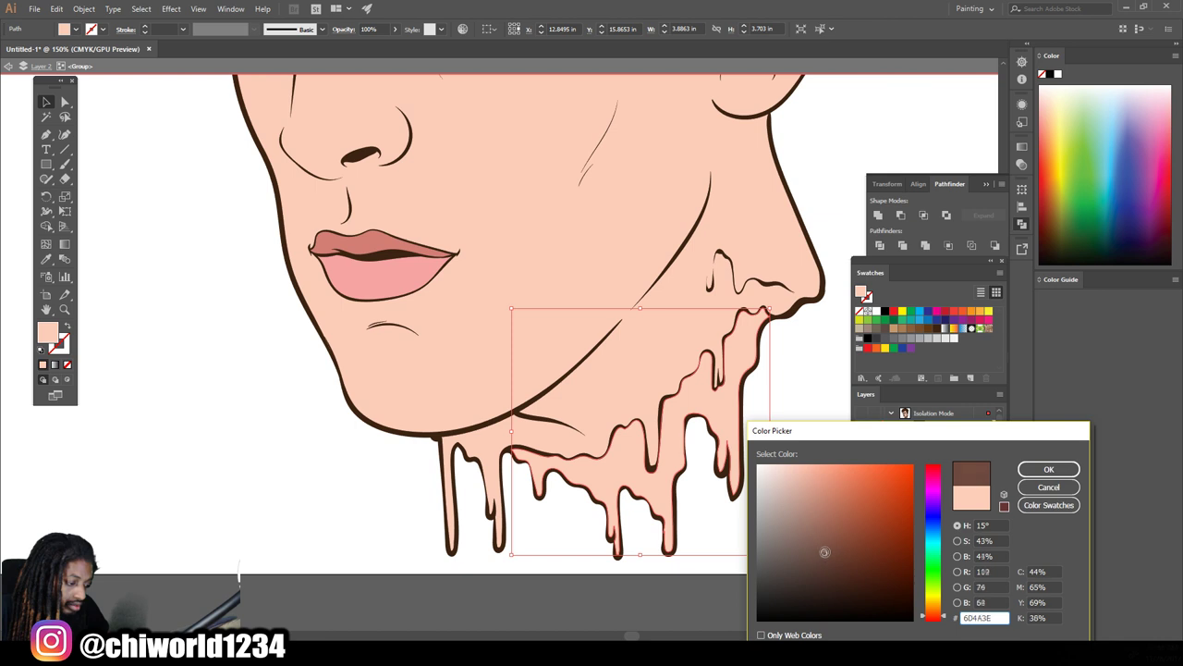
{"action": "left_click_drag", "start_coordinate": [819, 548], "coordinate": [835, 543]}
{"action": "left_click_drag", "start_coordinate": [936, 624], "coordinate": [939, 627]}
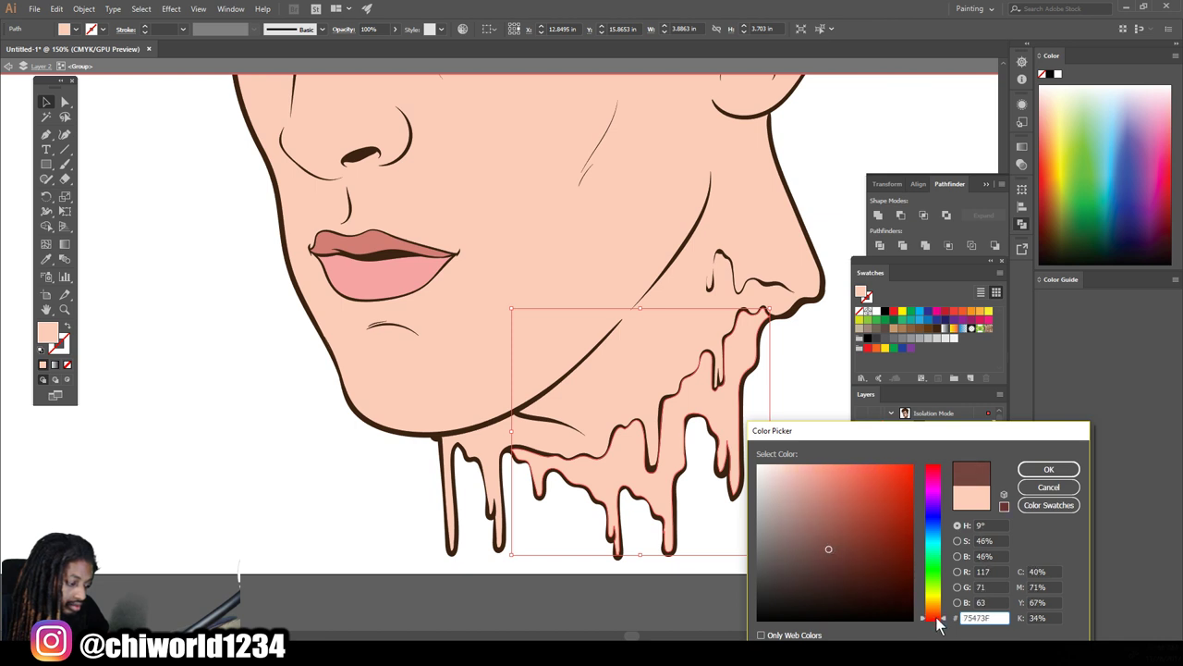
{"action": "left_click", "coordinate": [1048, 469]}
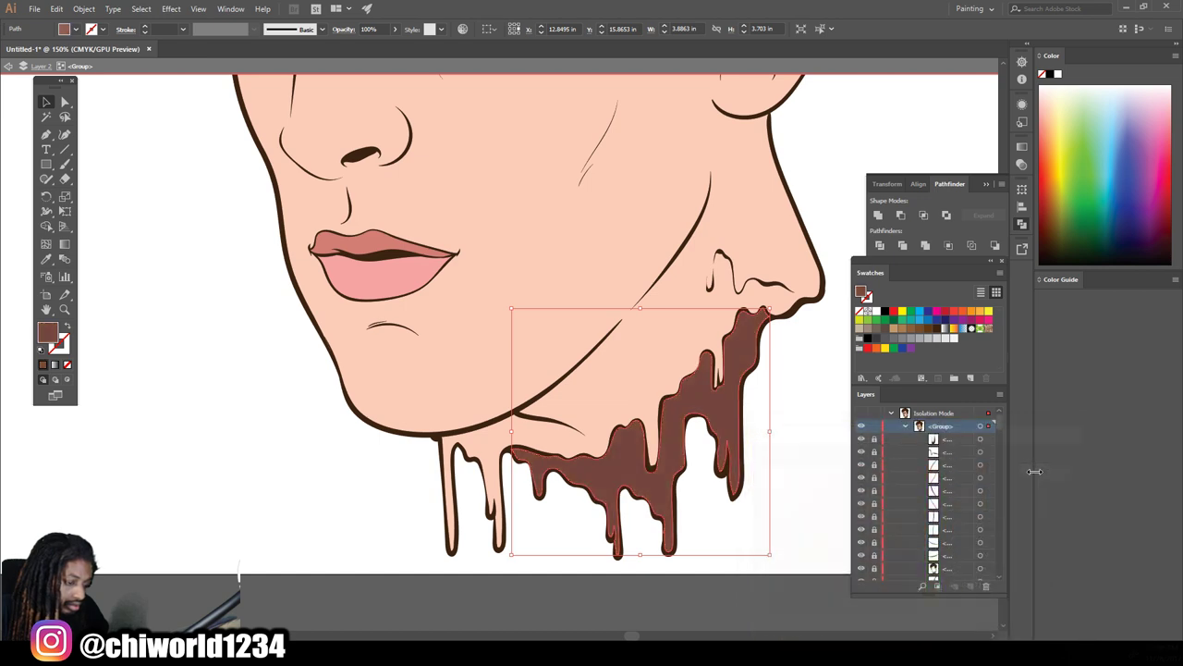
{"action": "left_click", "coordinate": [807, 395]}
Reselect the drip group and brighten its fill to reddish brown A35652
{"action": "key", "text": "ctrl+minus"}
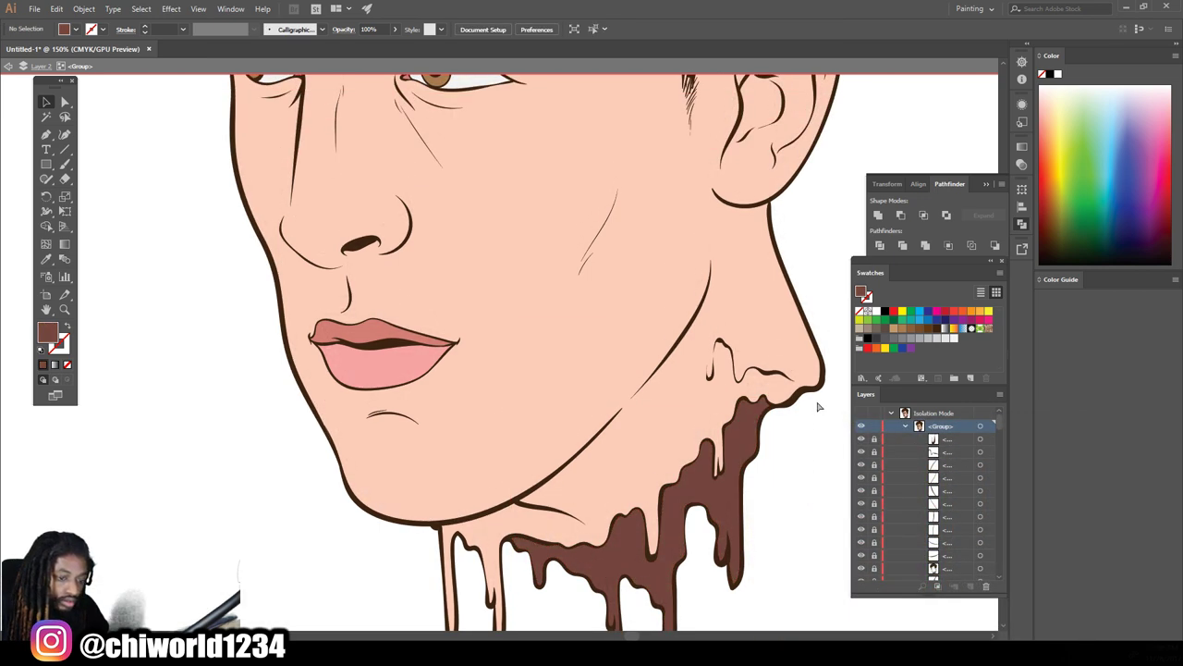
{"action": "key", "text": "ctrl+minus"}
{"action": "key", "text": "ctrl+minus"}
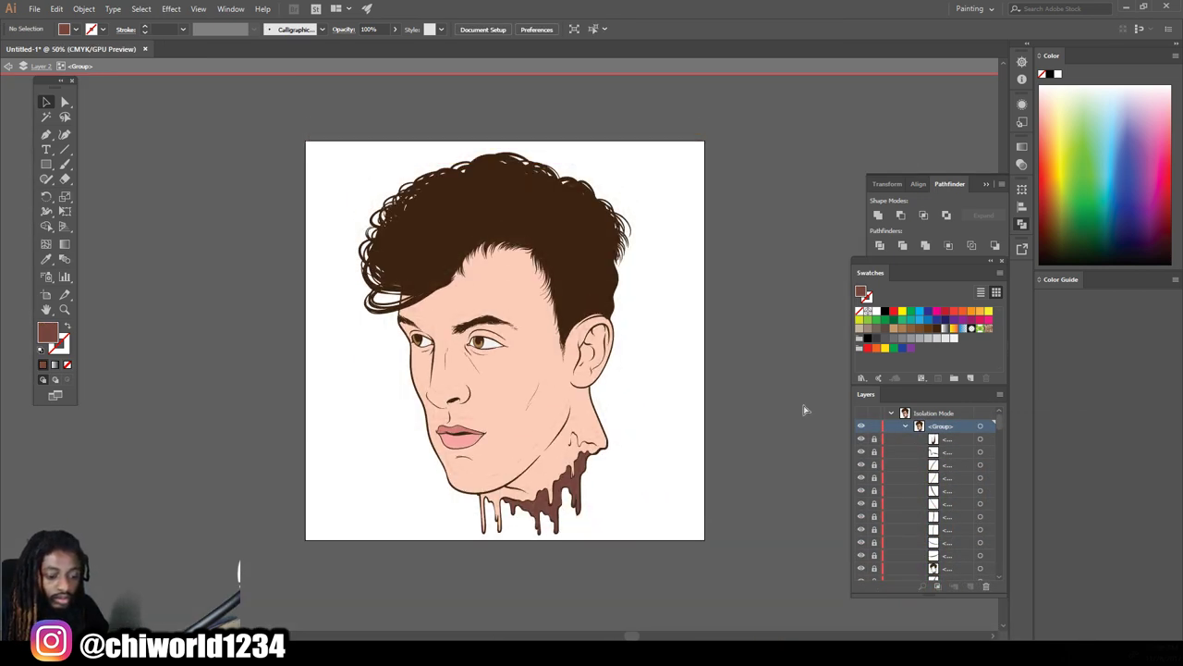
{"action": "key", "text": "ctrl+plus"}
{"action": "key", "text": "ctrl+plus"}
{"action": "scroll", "coordinate": [803, 410], "scroll_direction": "down", "scroll_amount": 2}
{"action": "scroll", "coordinate": [803, 410], "scroll_direction": "down", "scroll_amount": 1}
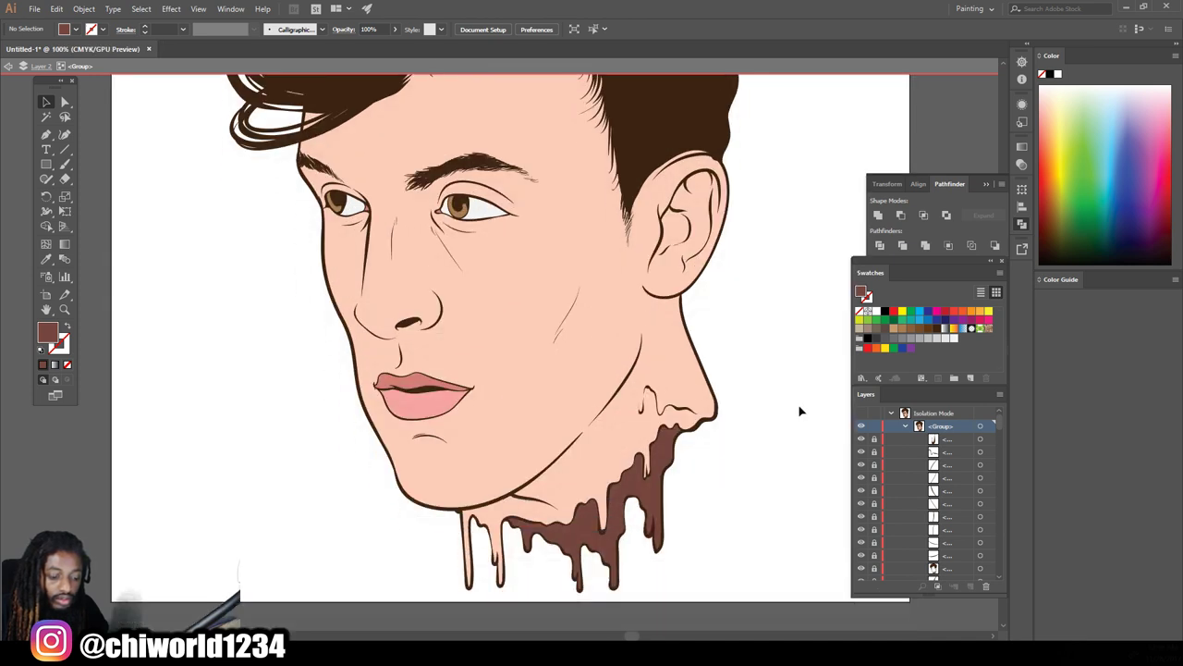
{"action": "scroll", "coordinate": [802, 410], "scroll_direction": "down", "scroll_amount": 1}
{"action": "left_click", "coordinate": [631, 441]}
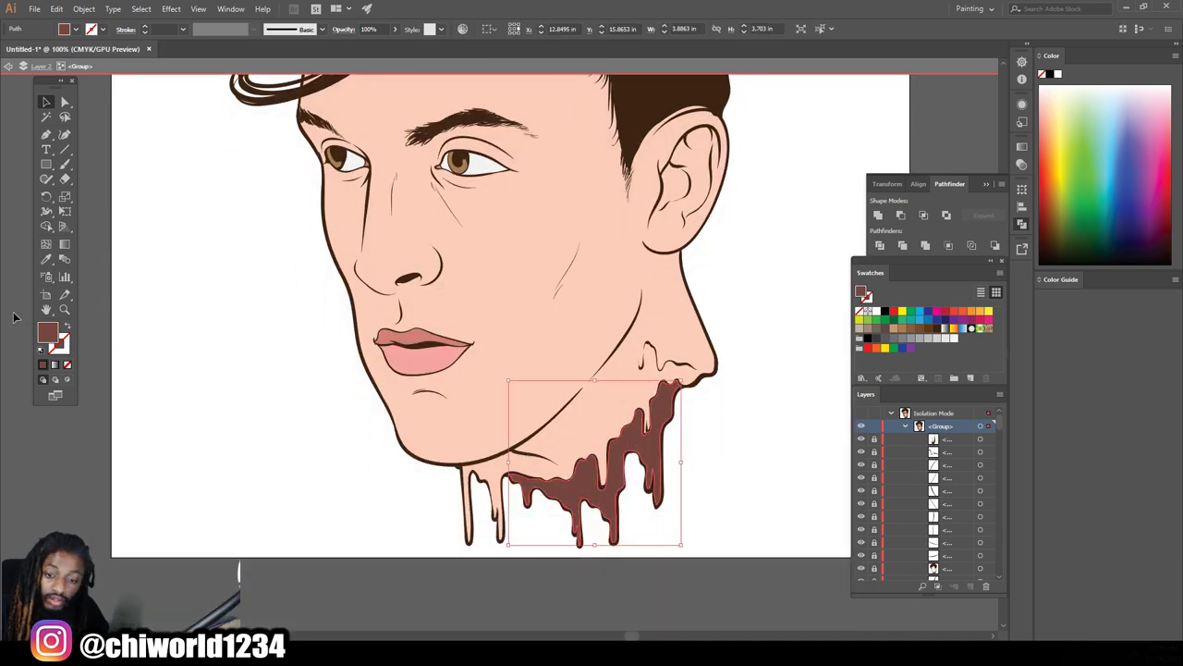
{"action": "double_click", "coordinate": [48, 333]}
{"action": "mouse_move", "coordinate": [878, 604]}
{"action": "left_mouse_down"}
{"action": "mouse_move", "coordinate": [830, 532]}
{"action": "mouse_move", "coordinate": [835, 515]}
{"action": "mouse_move", "coordinate": [841, 525]}
{"action": "mouse_move", "coordinate": [818, 527]}
{"action": "mouse_move", "coordinate": [835, 521]}
{"action": "left_mouse_up"}
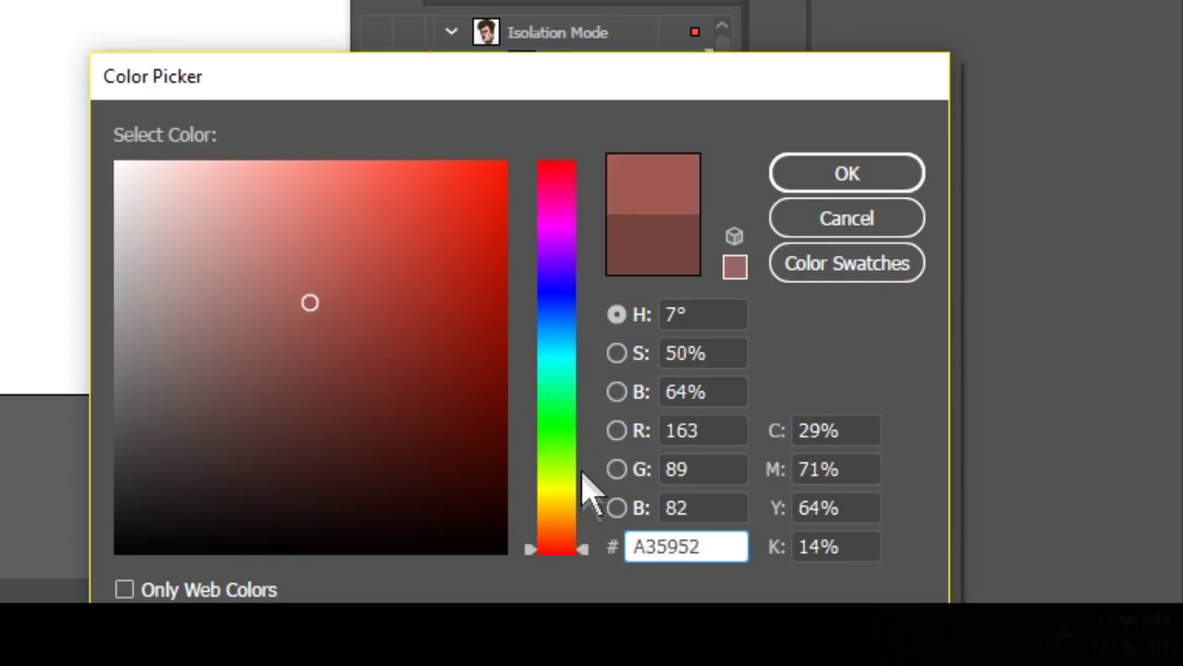
{"action": "left_click_drag", "start_coordinate": [565, 544], "coordinate": [566, 547]}
{"action": "left_click", "coordinate": [829, 181]}
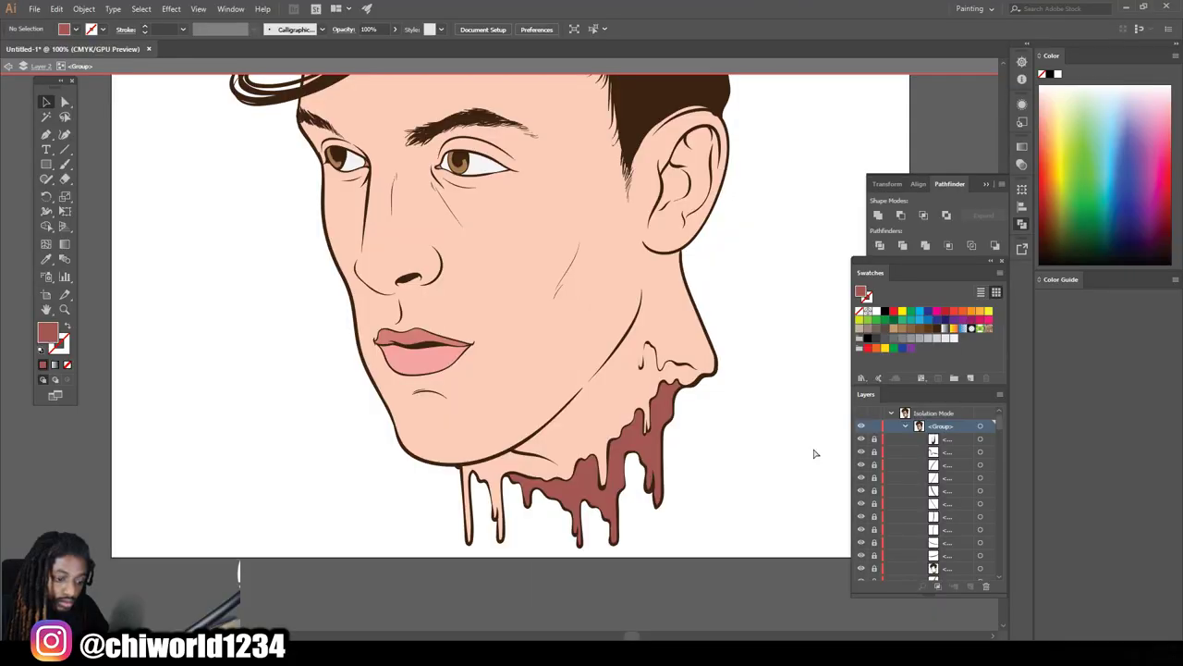
{"action": "scroll", "coordinate": [814, 449], "scroll_direction": "down", "scroll_amount": 3}
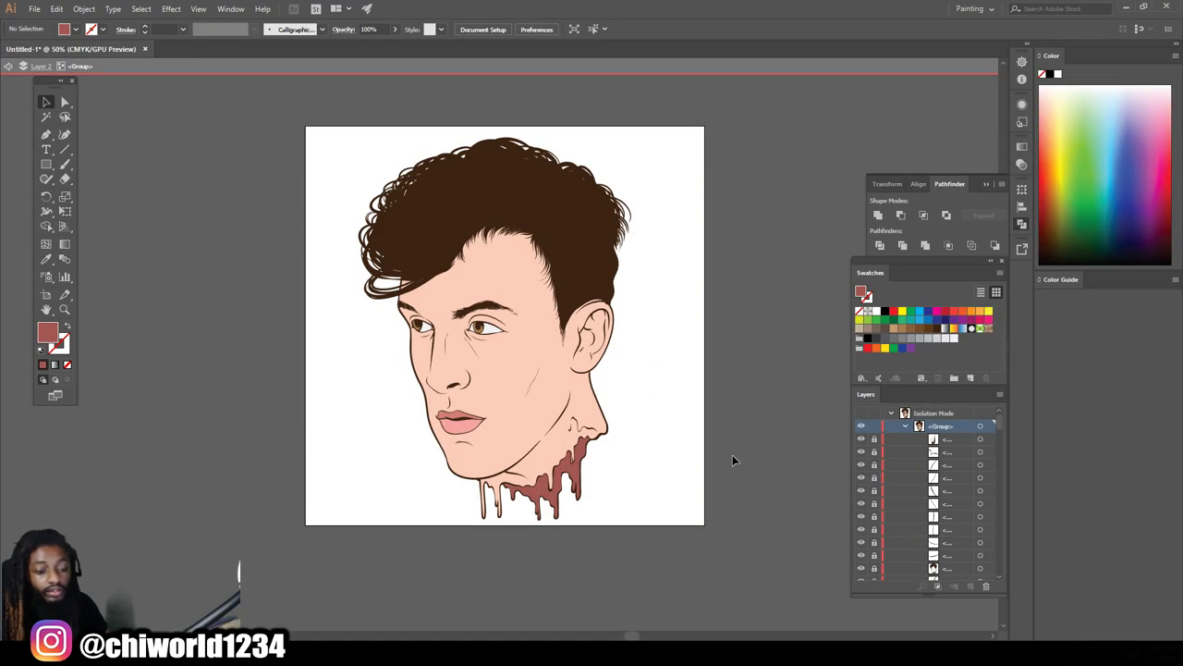
Exit isolation mode, lock Layer 2 and add new Layer 4 above it
{"action": "key", "text": "ctrl+minus"}
{"action": "key", "text": "ctrl+plus"}
{"action": "key", "text": "ctrl+plus"}
{"action": "key", "text": "Escape"}
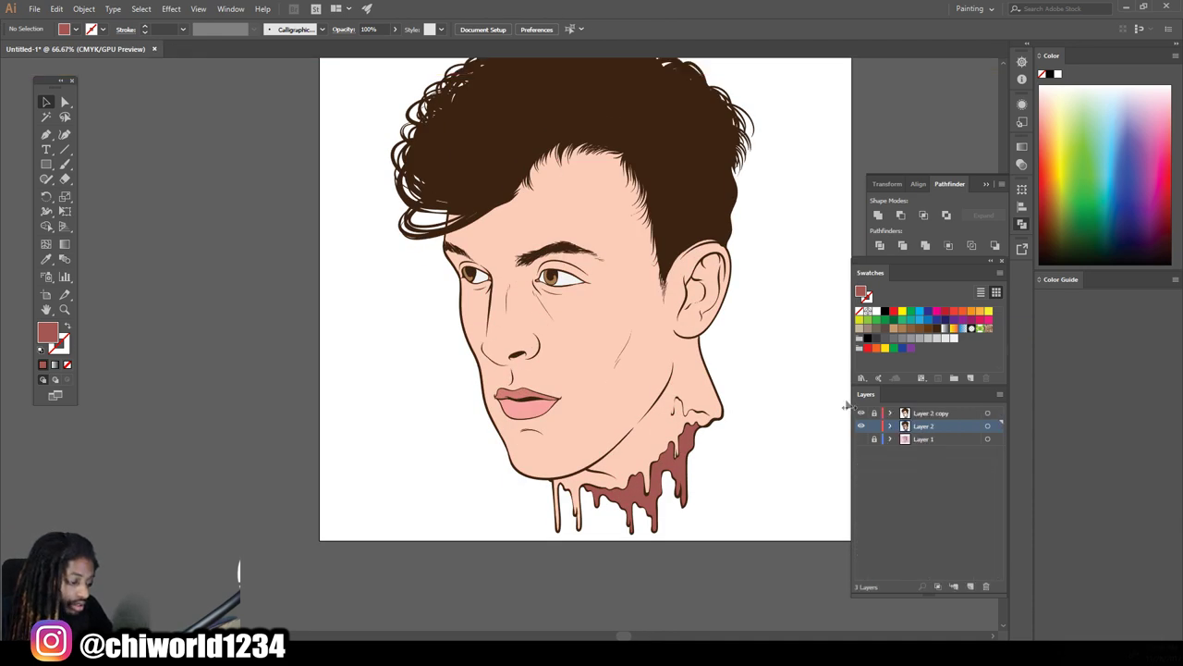
{"action": "left_click", "coordinate": [875, 427]}
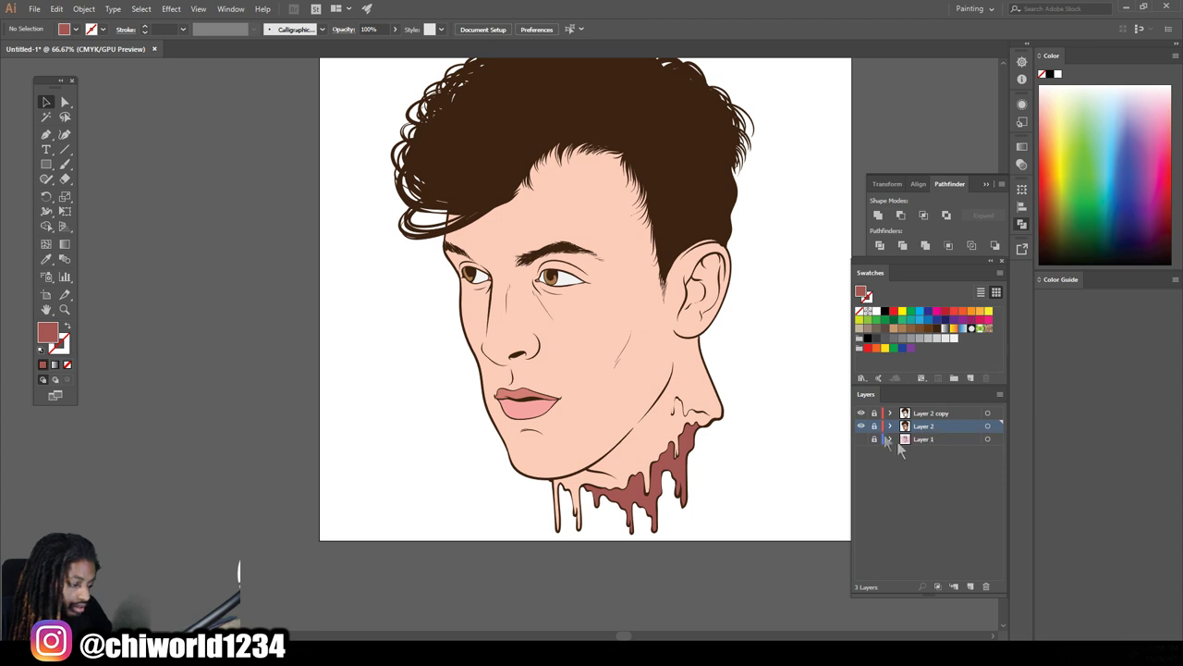
{"action": "left_click", "coordinate": [970, 586]}
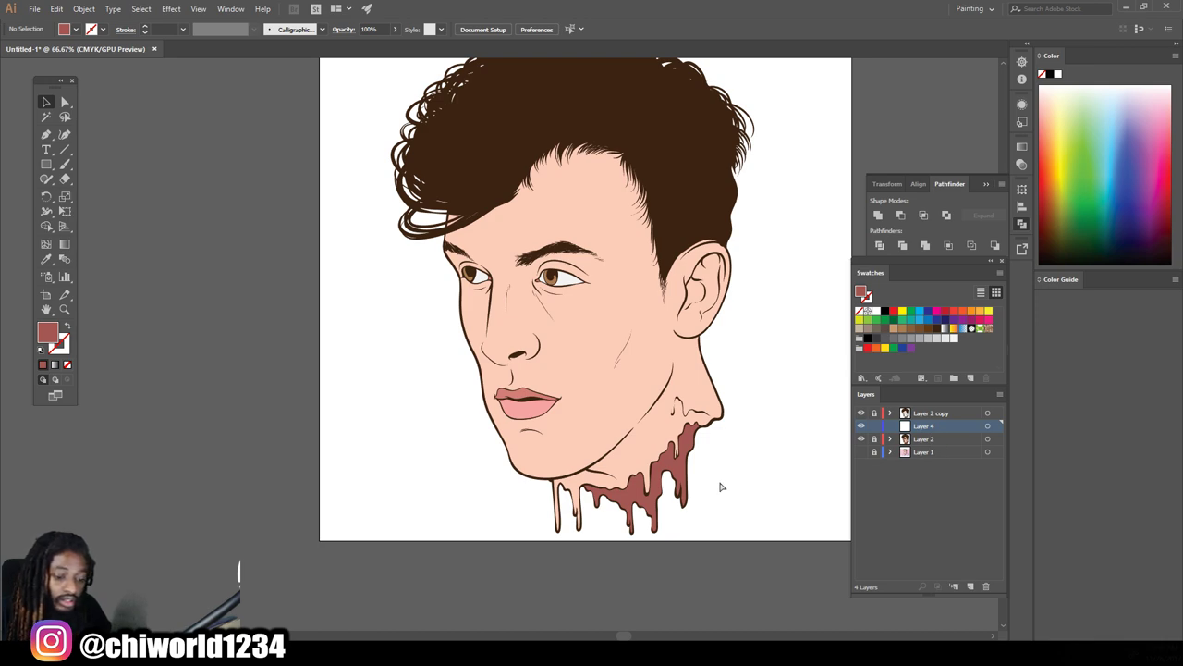
Zoom back in on the face and switch to the Eyedropper
{"action": "key", "text": "ctrl+equal"}
{"action": "key", "text": "ctrl+equal"}
{"action": "scroll", "coordinate": [681, 459], "scroll_direction": "right", "scroll_amount": 2}
{"action": "scroll", "coordinate": [682, 459], "scroll_direction": "up", "scroll_amount": 2}
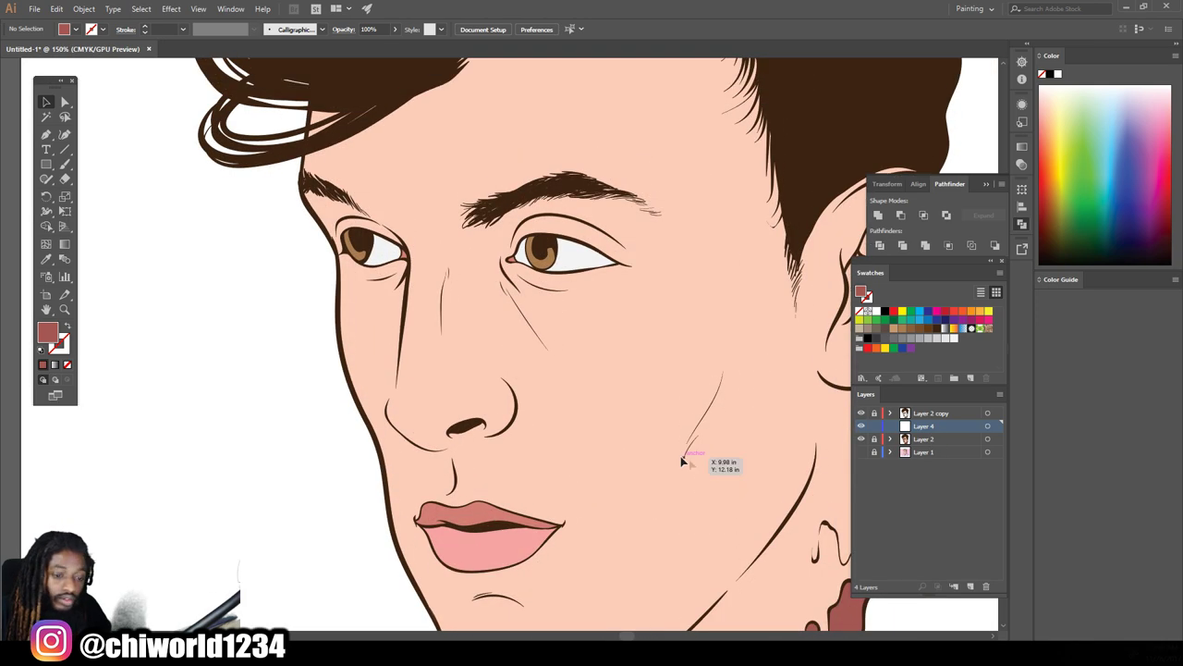
{"action": "key", "text": "ctrl+minus"}
{"action": "key", "text": "ctrl+minus"}
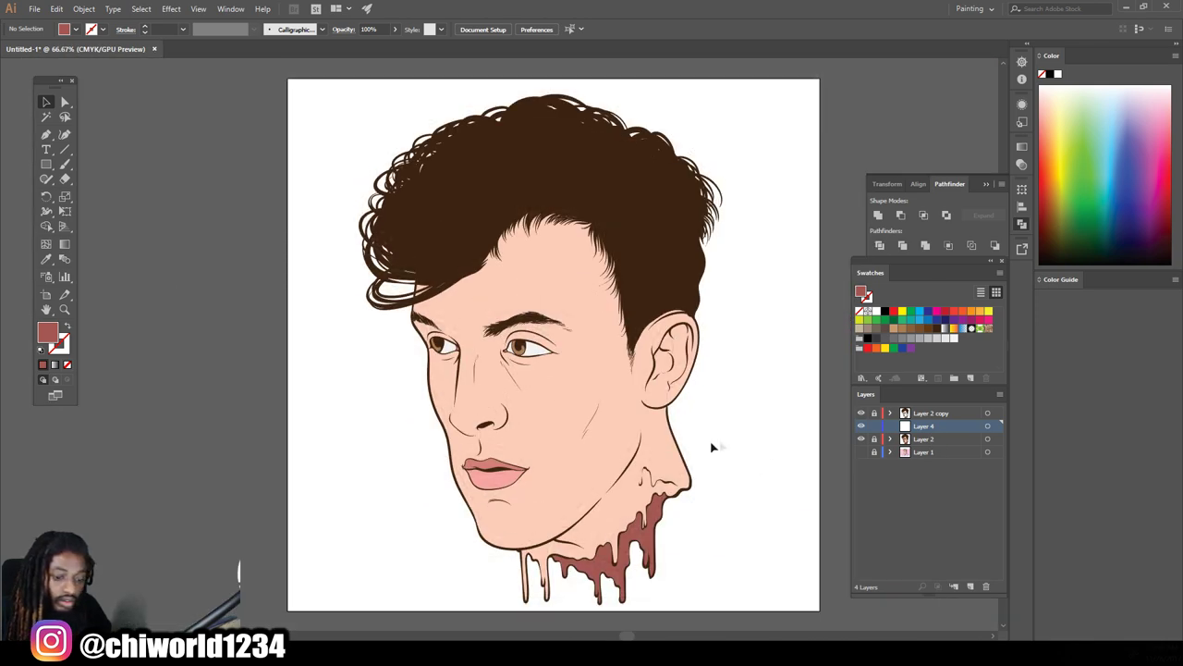
{"action": "key", "text": "ctrl+equal"}
{"action": "key", "text": "ctrl+equal"}
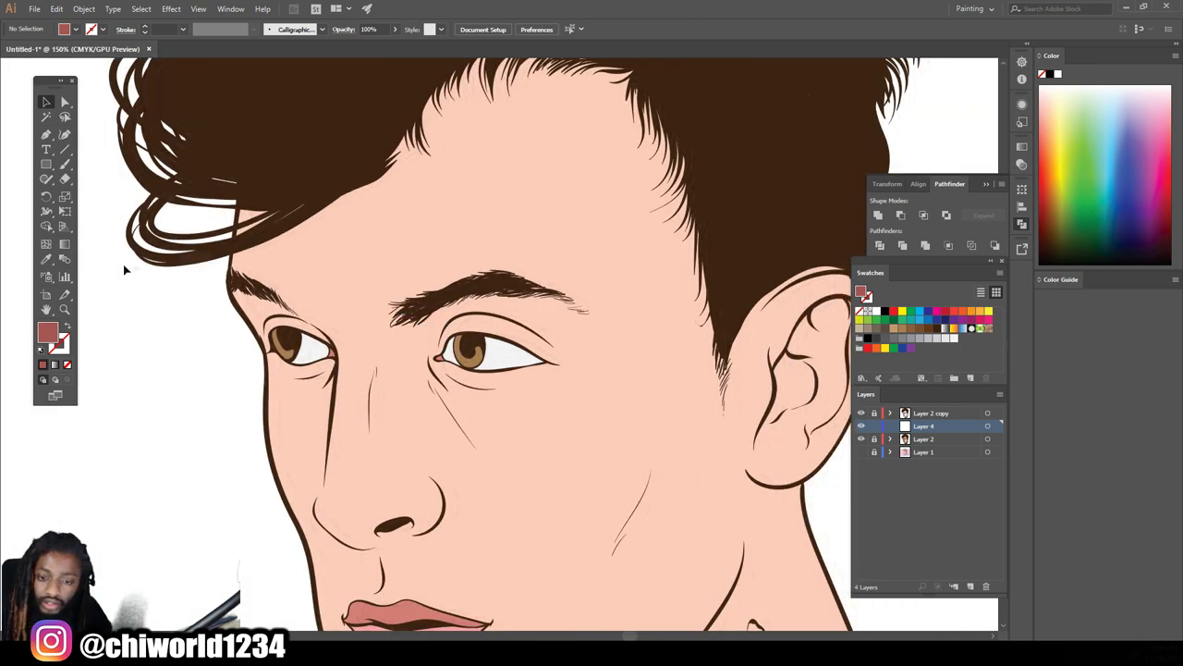
{"action": "left_click", "coordinate": [47, 260]}
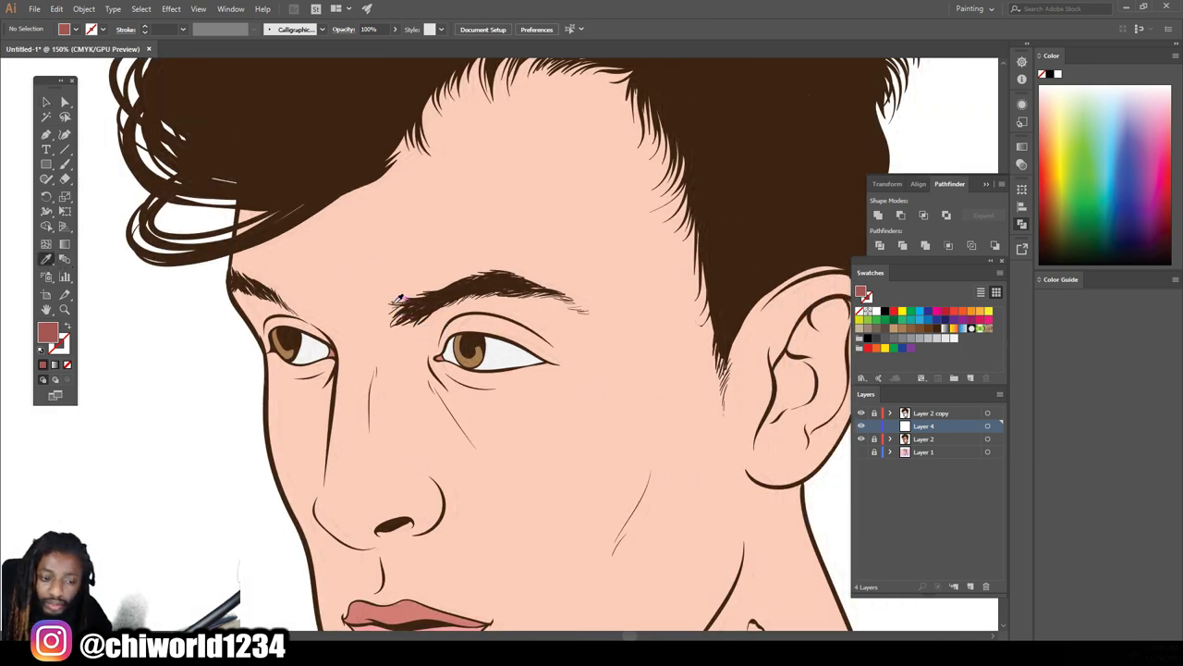
Sample the skin tone and deepen it to pinkish shading colour D69F90
{"action": "left_click", "coordinate": [409, 413]}
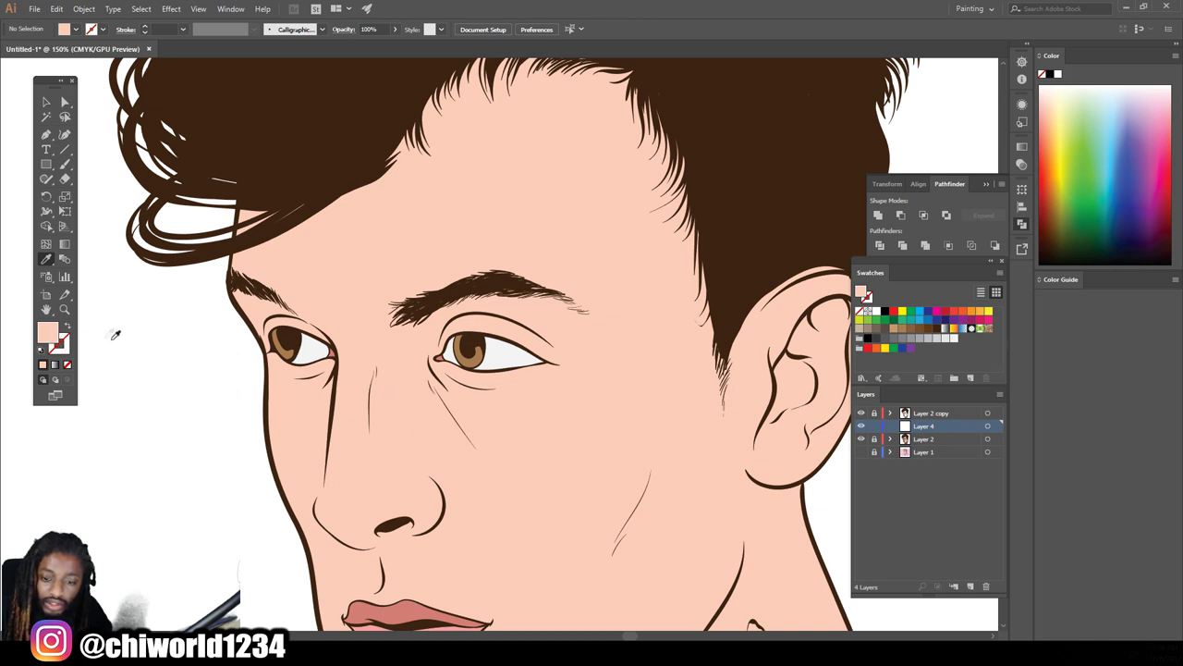
{"action": "double_click", "coordinate": [54, 339]}
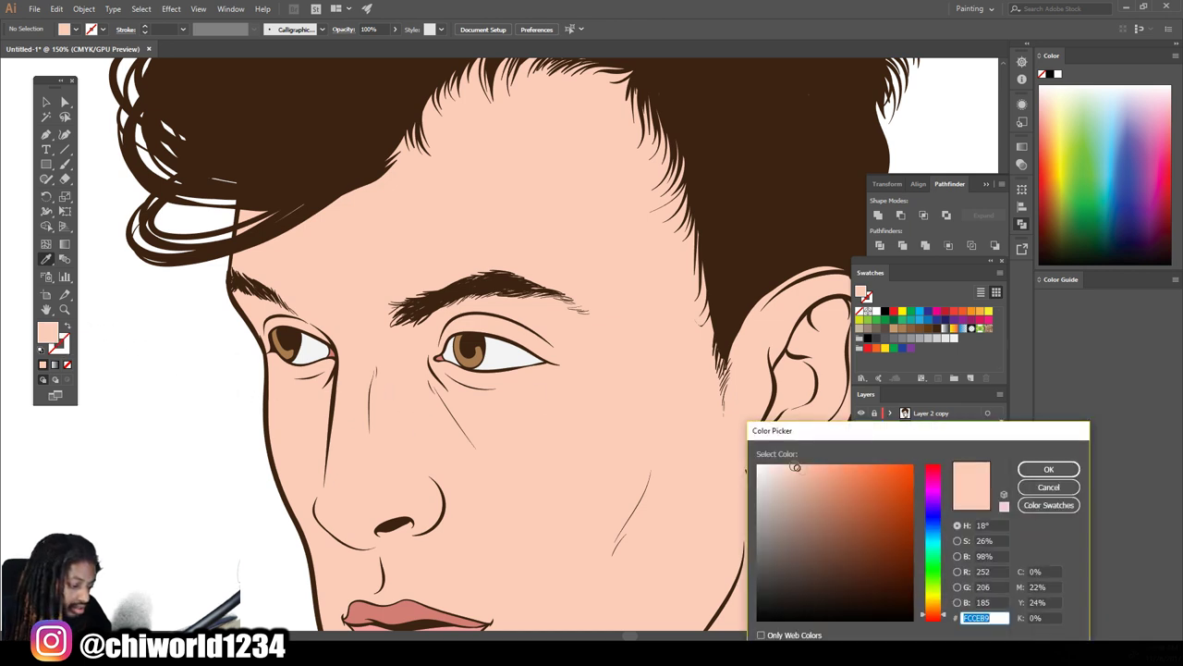
{"action": "left_click_drag", "start_coordinate": [806, 486], "coordinate": [815, 496]}
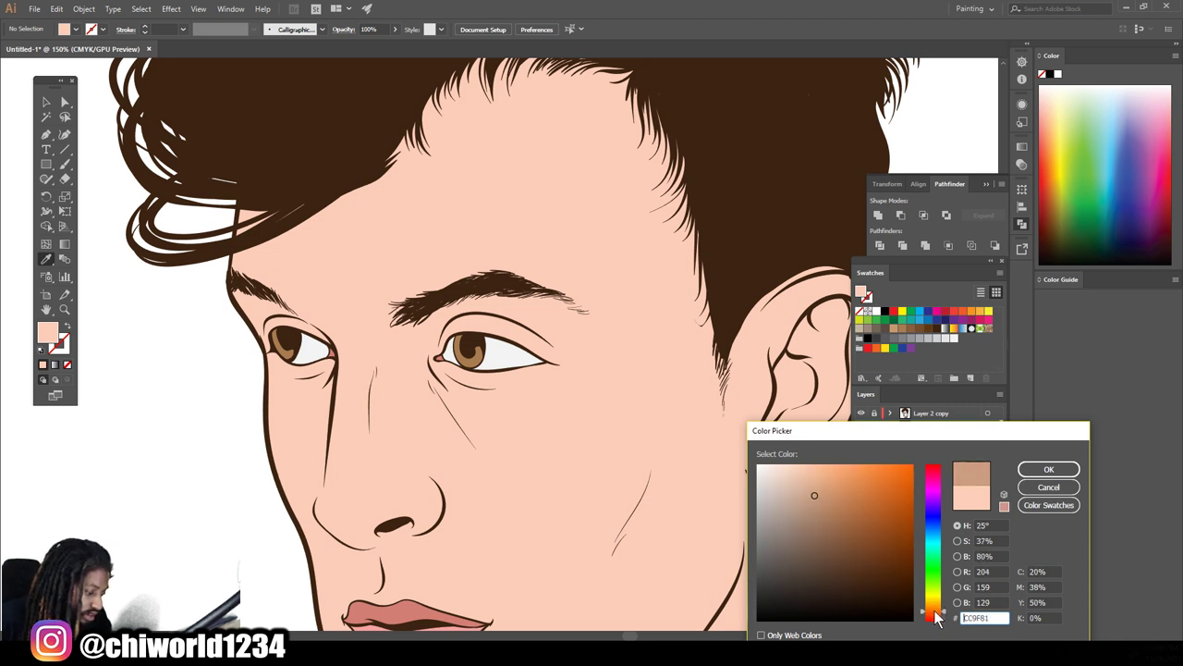
{"action": "left_click_drag", "start_coordinate": [939, 615], "coordinate": [937, 624]}
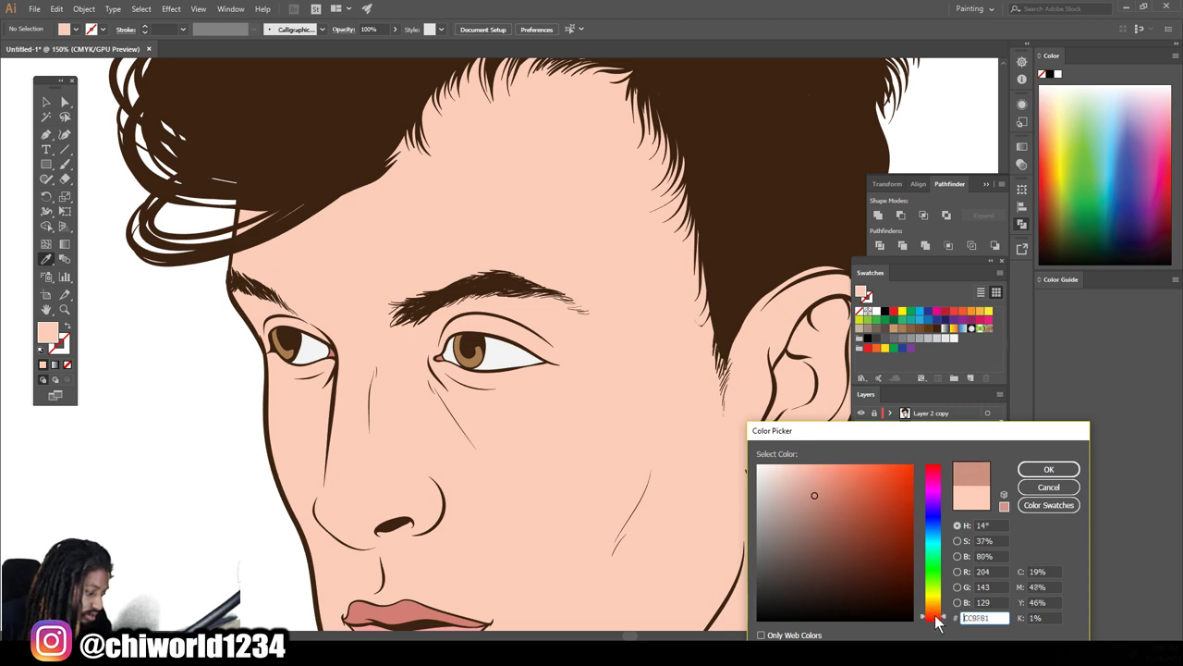
{"action": "left_click_drag", "start_coordinate": [936, 624], "coordinate": [937, 625]}
{"action": "left_click", "coordinate": [806, 490]}
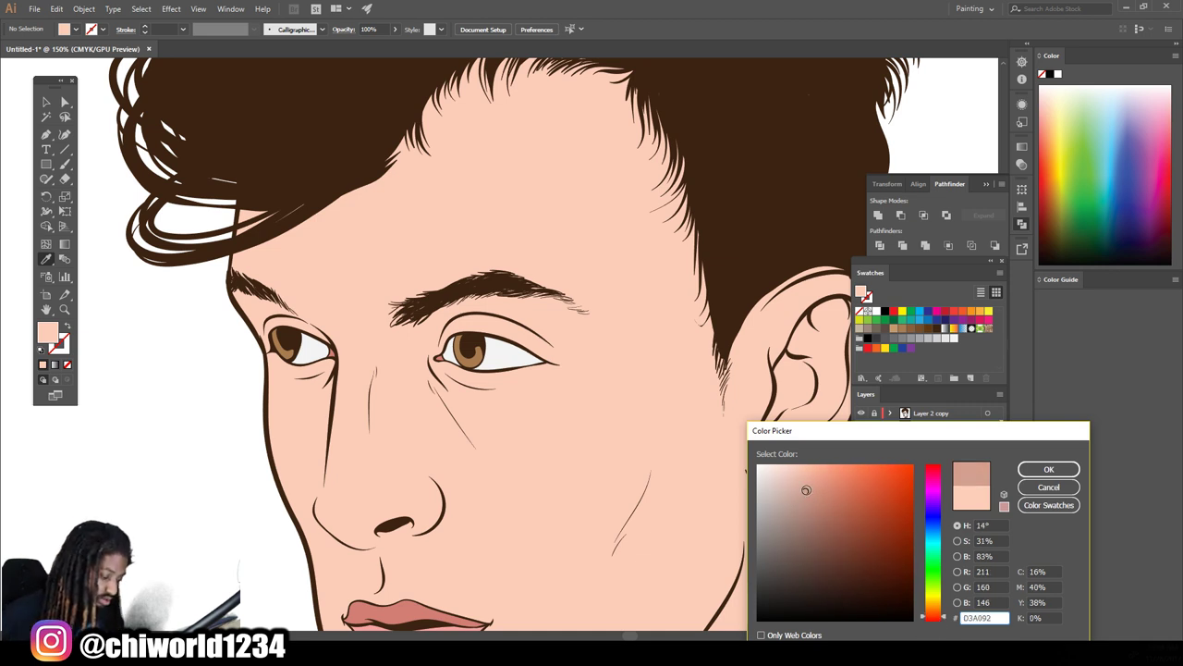
{"action": "left_click_drag", "start_coordinate": [807, 490], "coordinate": [810, 491]}
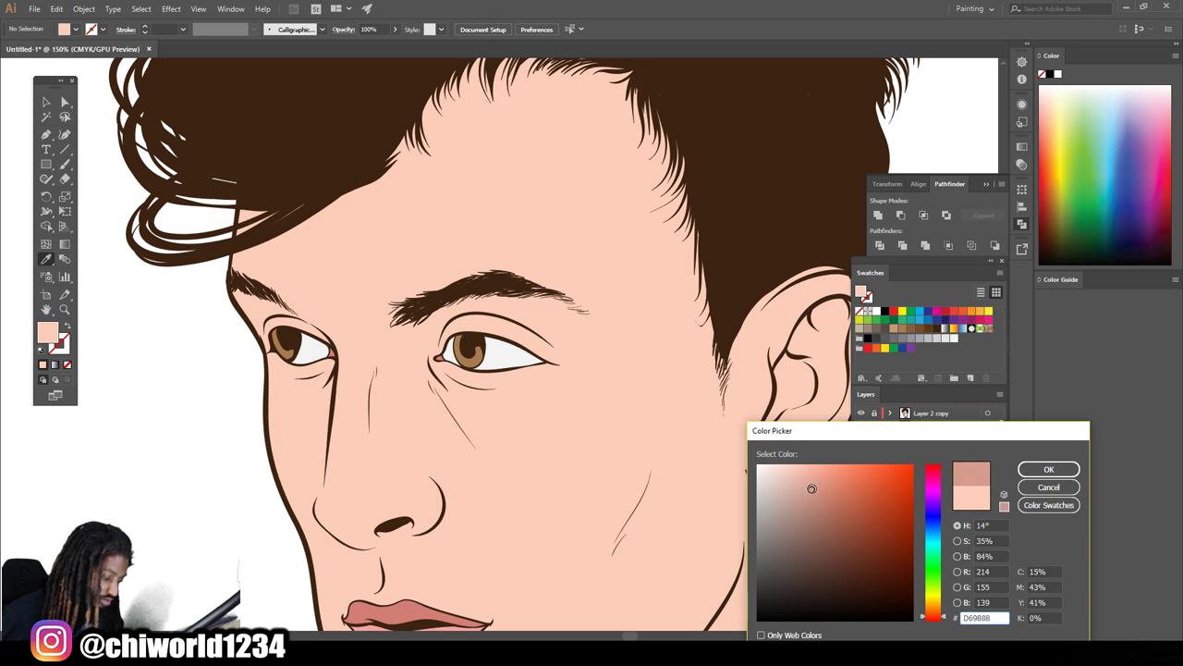
{"action": "left_click_drag", "start_coordinate": [811, 489], "coordinate": [809, 488]}
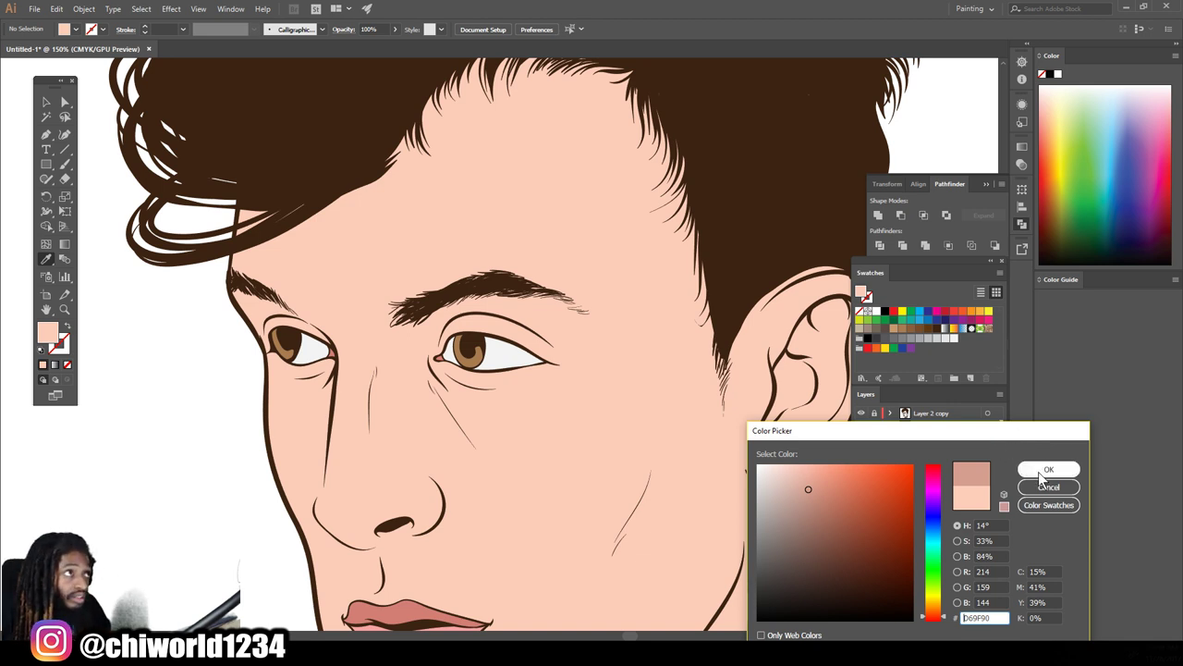
{"action": "left_click", "coordinate": [1038, 472]}
Paint light brown shading strokes along the chin and the lip-to-chin crease
{"action": "scroll", "coordinate": [386, 422], "scroll_direction": "down", "scroll_amount": 1}
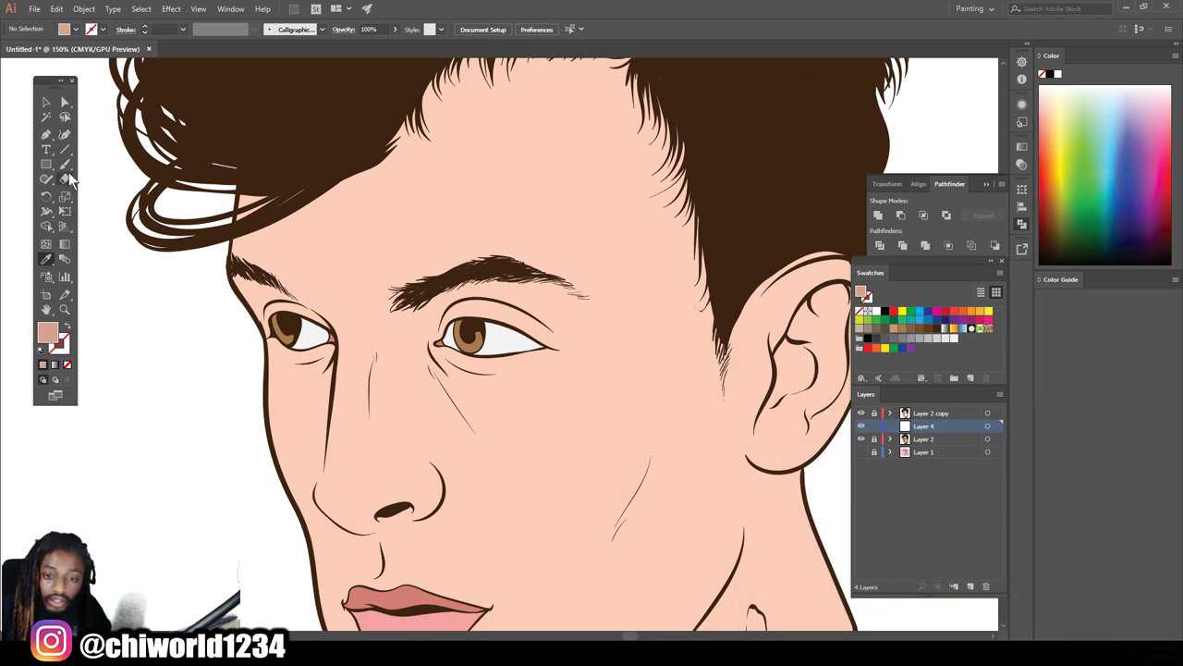
{"action": "scroll", "coordinate": [327, 346], "scroll_direction": "down", "scroll_amount": 5}
{"action": "scroll", "coordinate": [505, 449], "scroll_direction": "down", "scroll_amount": 5}
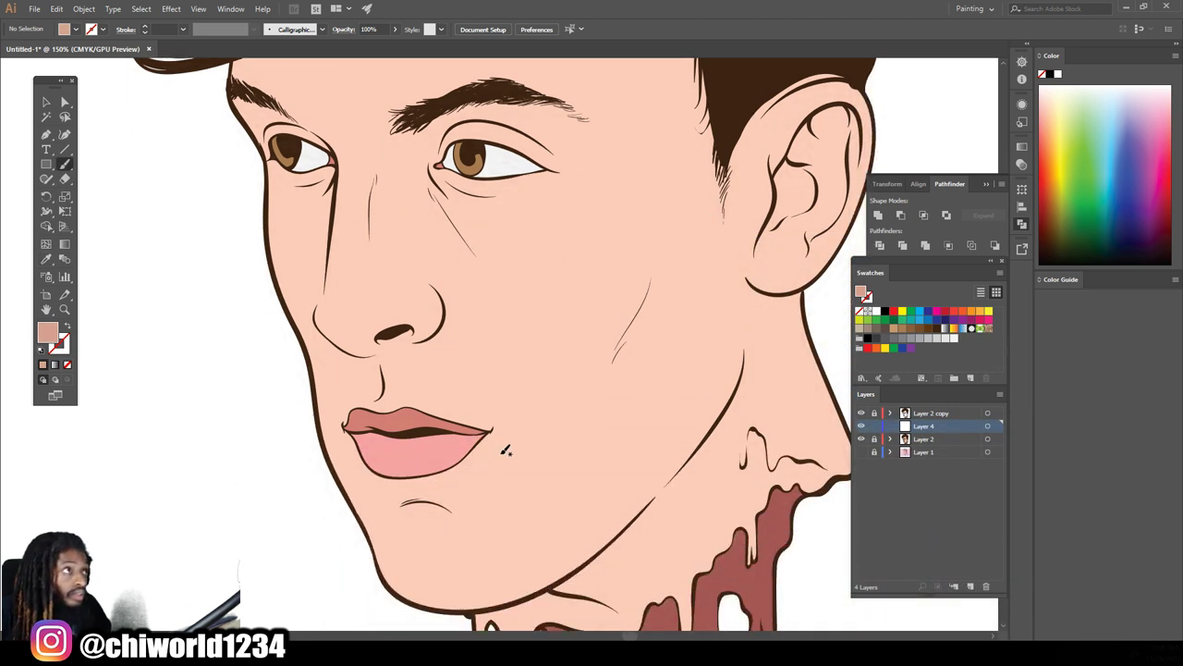
{"action": "scroll", "coordinate": [487, 458], "scroll_direction": "left", "scroll_amount": 2}
{"action": "scroll", "coordinate": [488, 457], "scroll_direction": "up", "scroll_amount": 2}
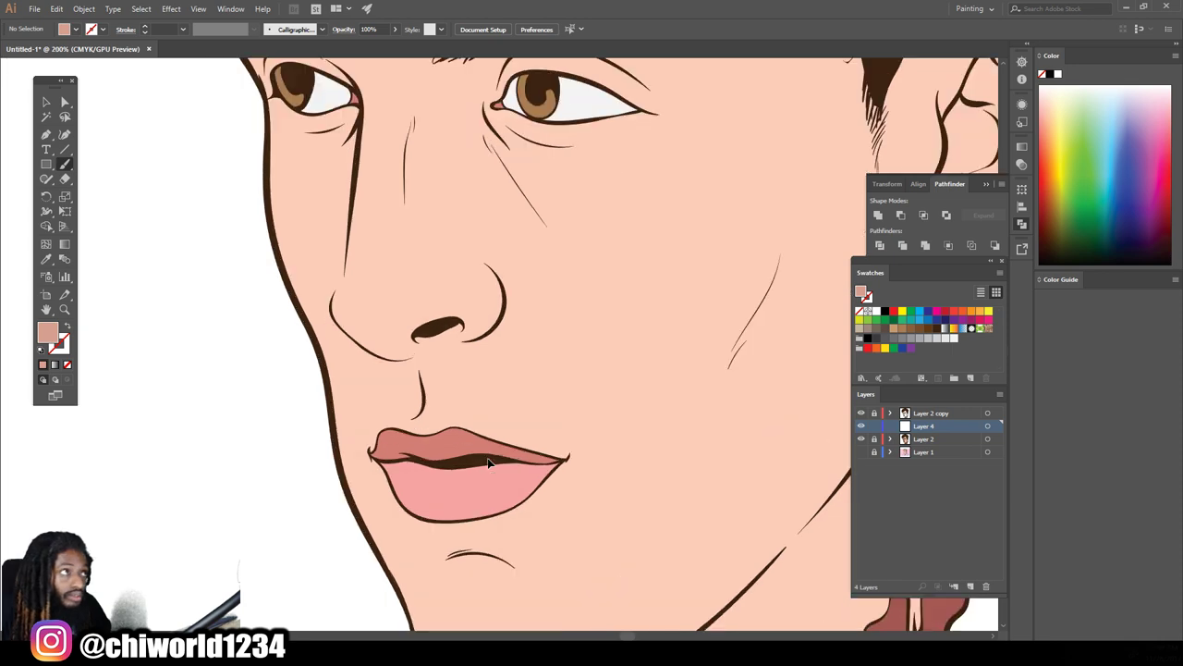
{"action": "scroll", "coordinate": [493, 454], "scroll_direction": "up", "scroll_amount": 2}
{"action": "scroll", "coordinate": [493, 454], "scroll_direction": "down", "scroll_amount": 2}
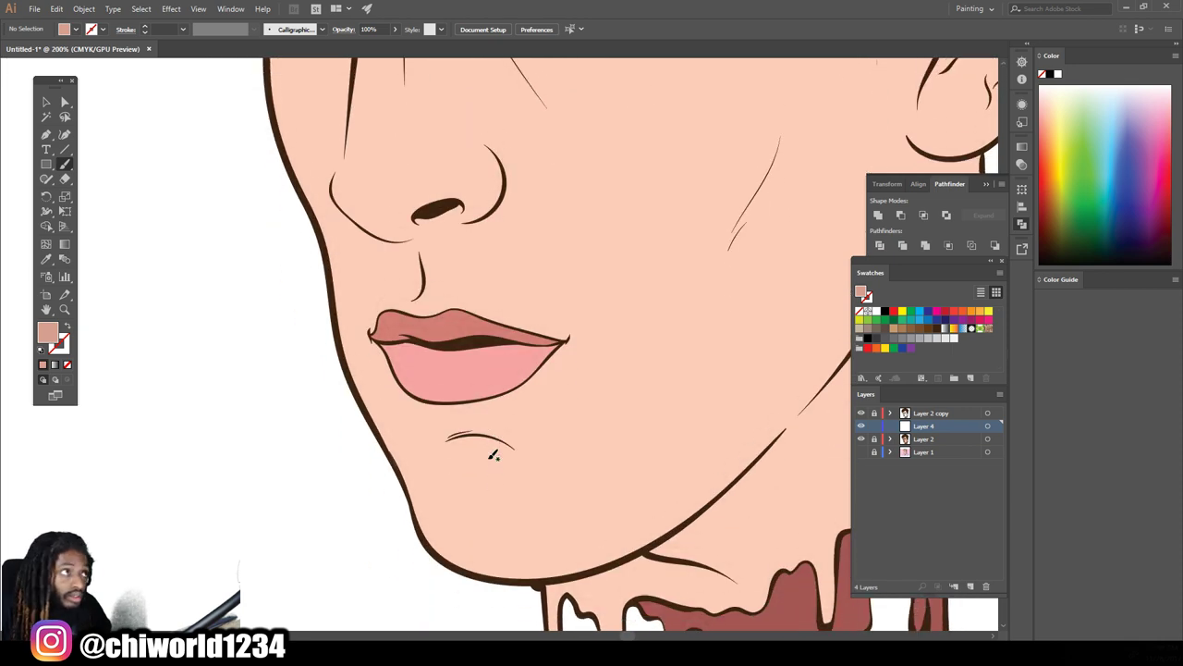
{"action": "scroll", "coordinate": [492, 454], "scroll_direction": "down", "scroll_amount": 3}
{"action": "scroll", "coordinate": [493, 454], "scroll_direction": "up", "scroll_amount": 3}
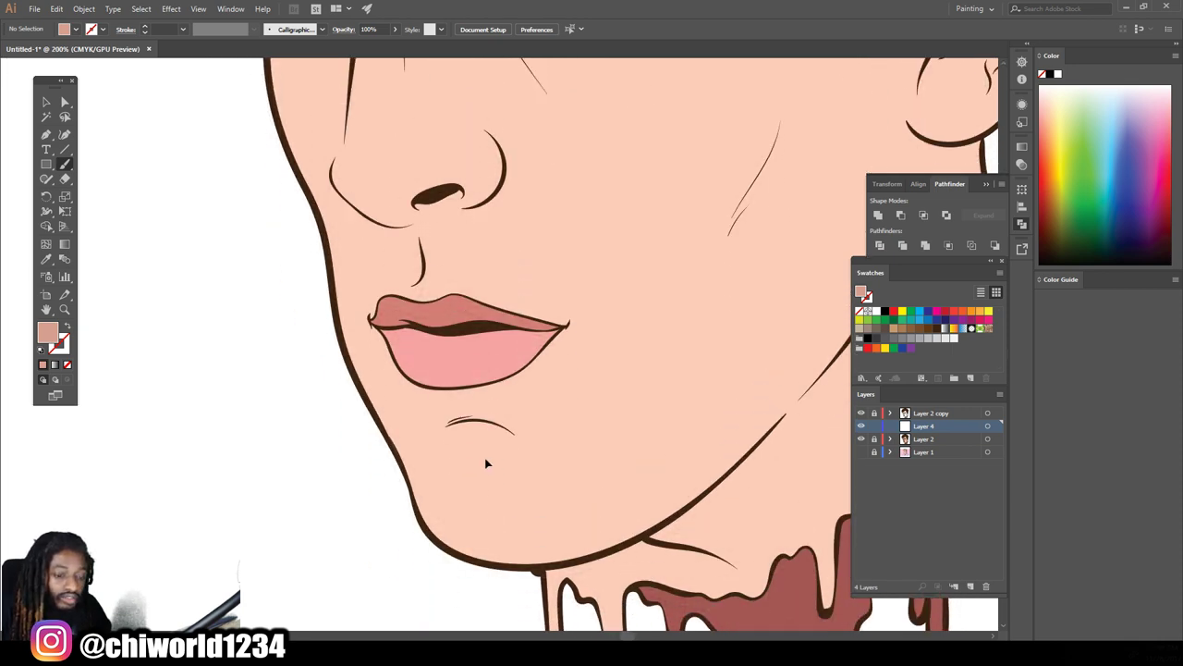
{"action": "scroll", "coordinate": [487, 463], "scroll_direction": "up", "scroll_amount": 1}
{"action": "scroll", "coordinate": [483, 461], "scroll_direction": "down", "scroll_amount": 3}
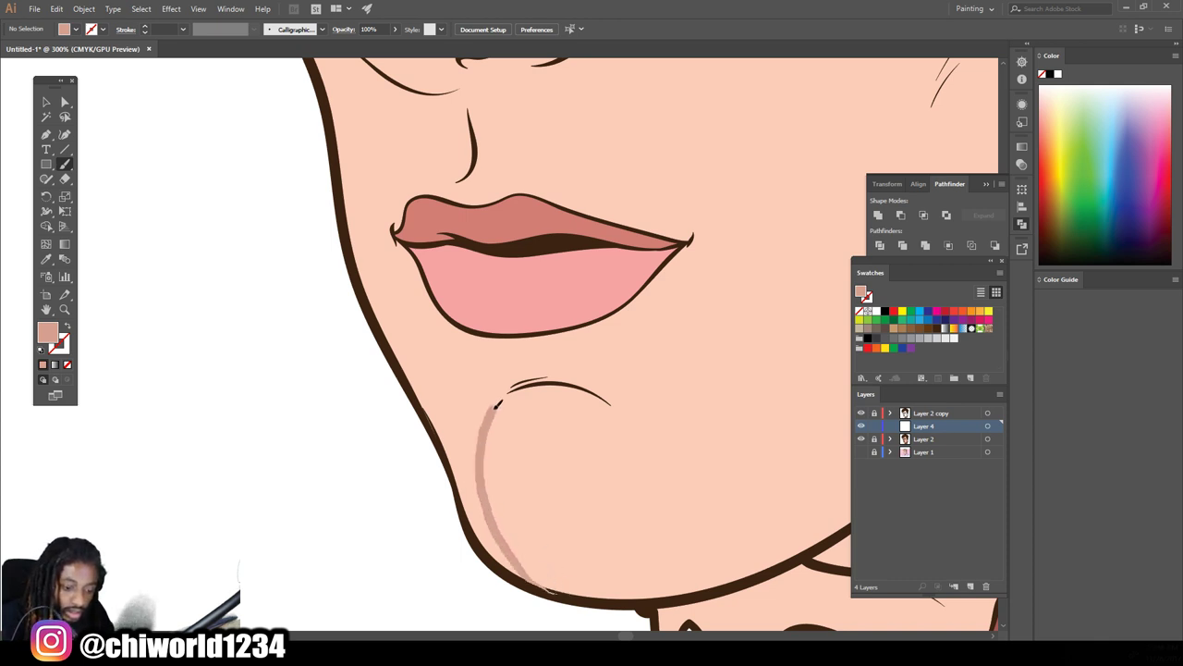
{"action": "mouse_move", "coordinate": [497, 404]}
{"action": "left_mouse_down"}
{"action": "mouse_move", "coordinate": [582, 385]}
{"action": "mouse_move", "coordinate": [447, 312]}
{"action": "left_mouse_up"}
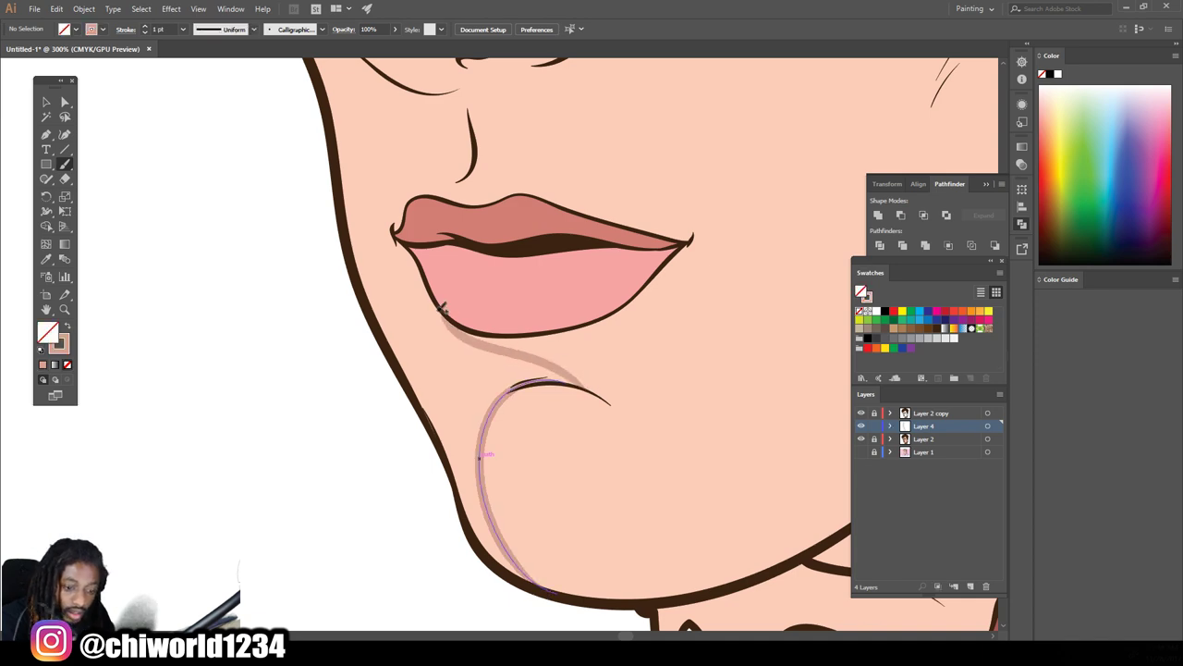
{"action": "scroll", "coordinate": [446, 313], "scroll_direction": "up", "scroll_amount": 5}
{"action": "mouse_move", "coordinate": [579, 451]}
{"action": "left_mouse_down"}
{"action": "mouse_move", "coordinate": [585, 359]}
{"action": "mouse_move", "coordinate": [537, 350]}
{"action": "mouse_move", "coordinate": [488, 287]}
{"action": "left_mouse_up"}
Trace shading lines beside and up the nose's left contour
{"action": "scroll", "coordinate": [763, 340], "scroll_direction": "down", "scroll_amount": 3}
{"action": "scroll", "coordinate": [496, 433], "scroll_direction": "up", "scroll_amount": 2}
{"action": "left_click_drag", "start_coordinate": [474, 418], "coordinate": [499, 439]}
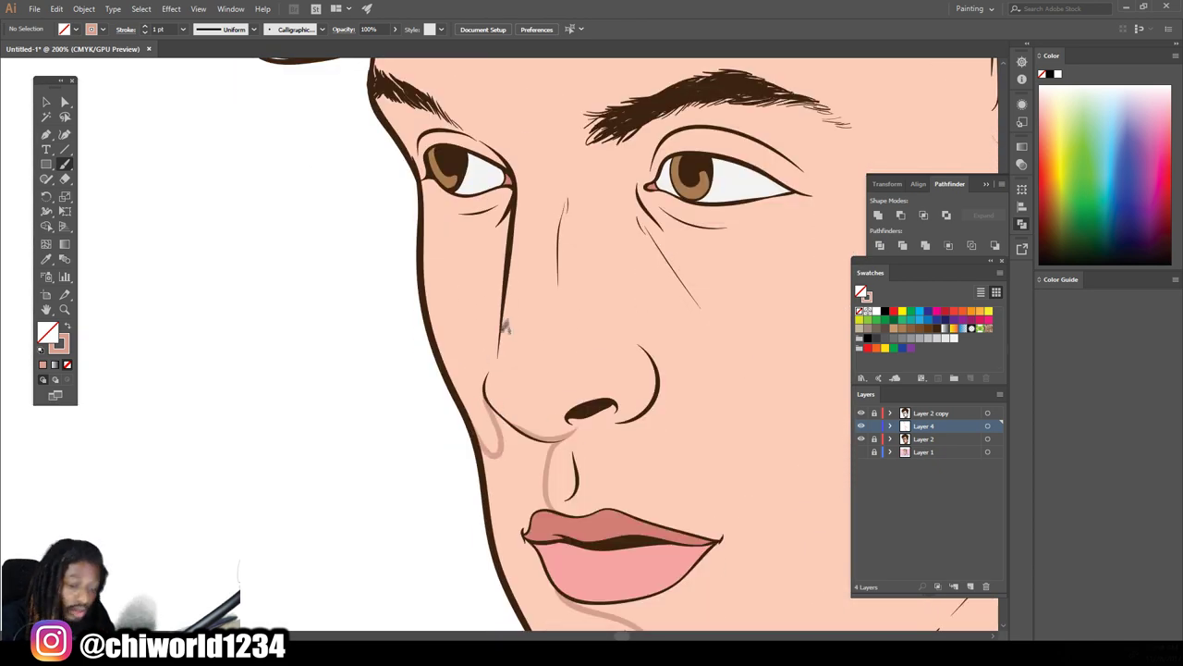
{"action": "left_click_drag", "start_coordinate": [501, 356], "coordinate": [523, 420]}
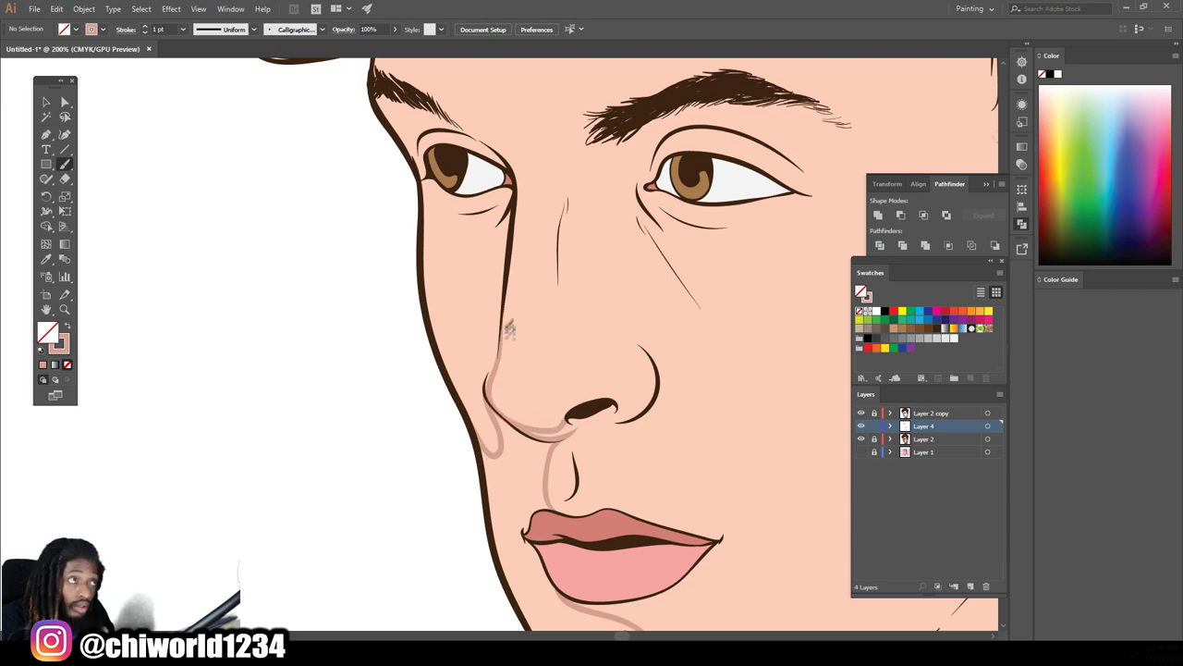
{"action": "scroll", "coordinate": [490, 407], "scroll_direction": "up", "scroll_amount": 1}
{"action": "left_click_drag", "start_coordinate": [490, 421], "coordinate": [473, 301]}
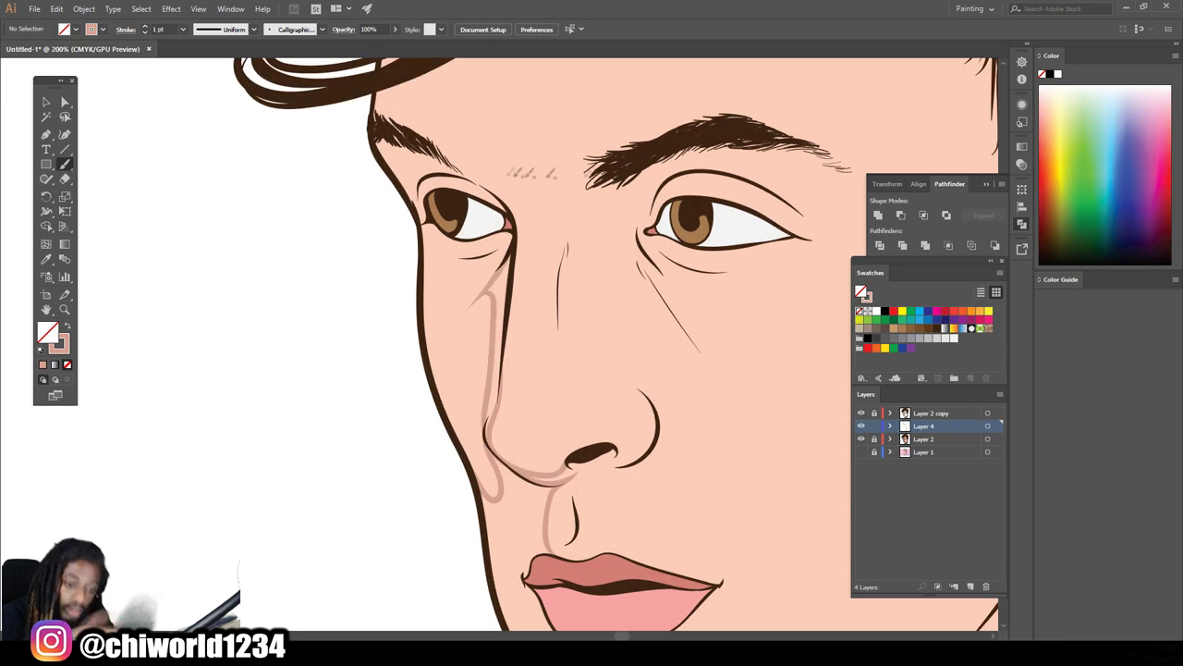
{"action": "key", "text": "ctrl+0"}
{"action": "scroll", "coordinate": [528, 422], "scroll_direction": "up", "scroll_amount": 5}
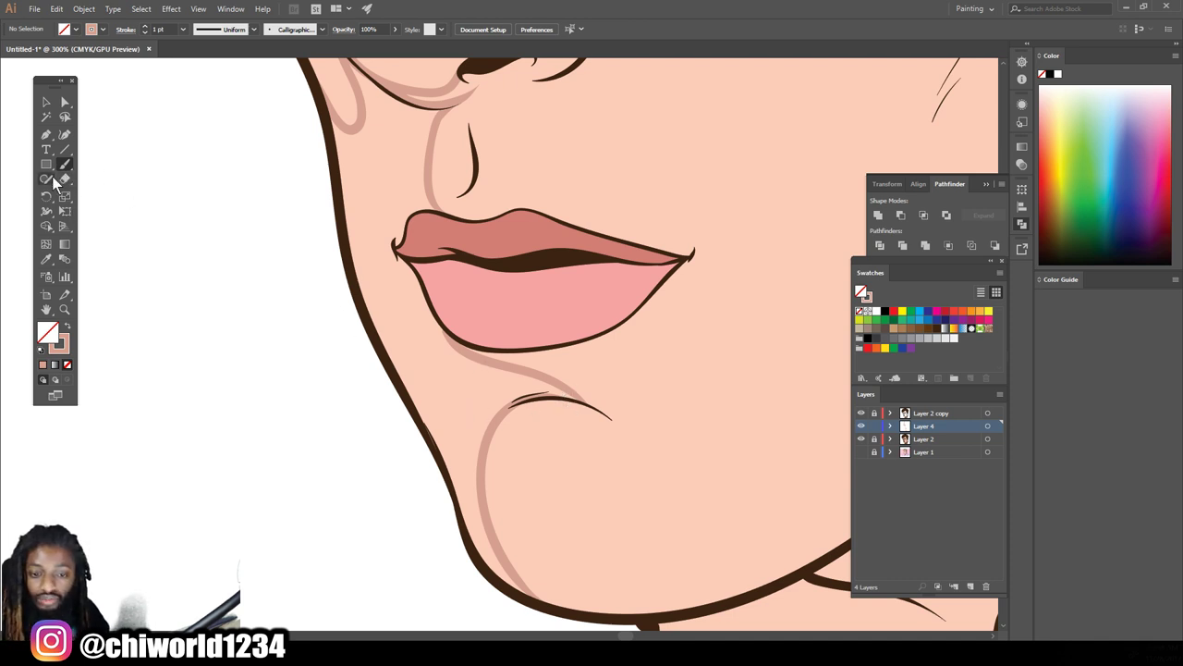
{"action": "left_click", "coordinate": [48, 180]}
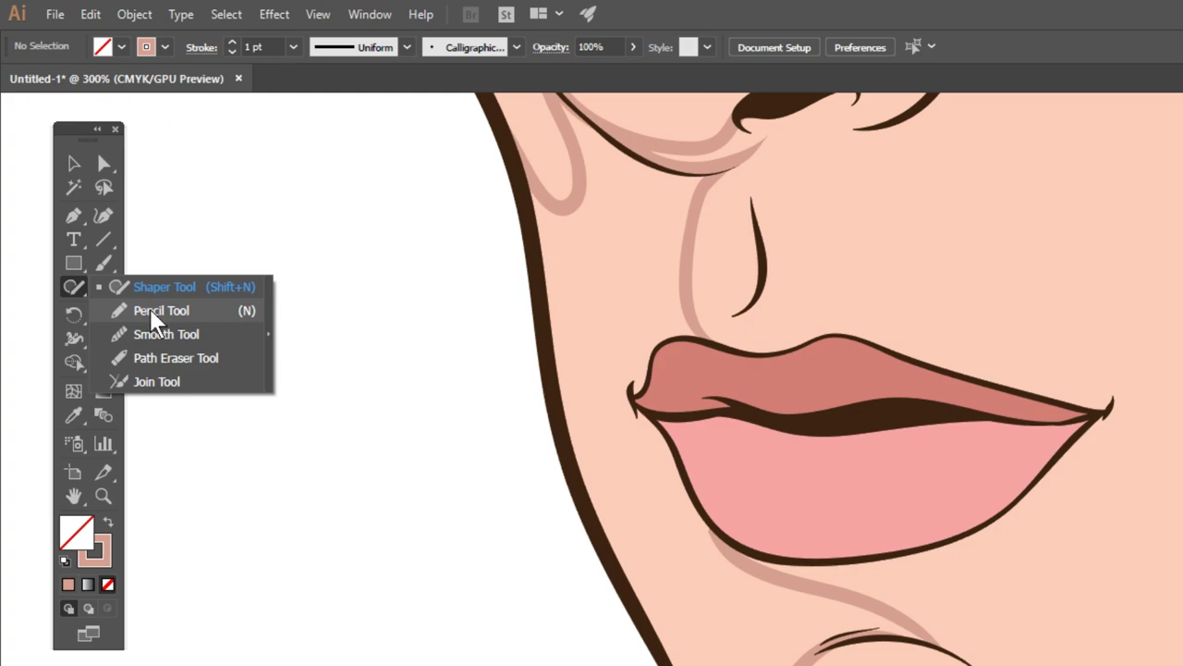
With the Pencil and shadow-tone fill, draw a closed shadow up the chin crease and along the jawline
{"action": "left_click", "coordinate": [69, 195]}
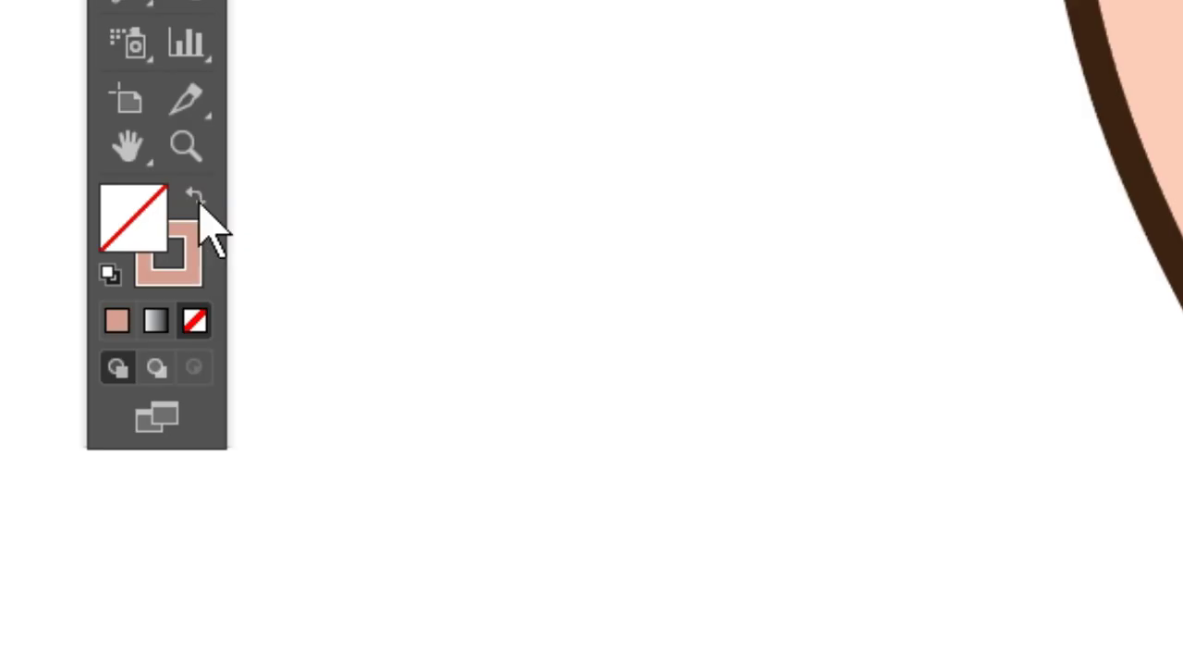
{"action": "left_click", "coordinate": [66, 326]}
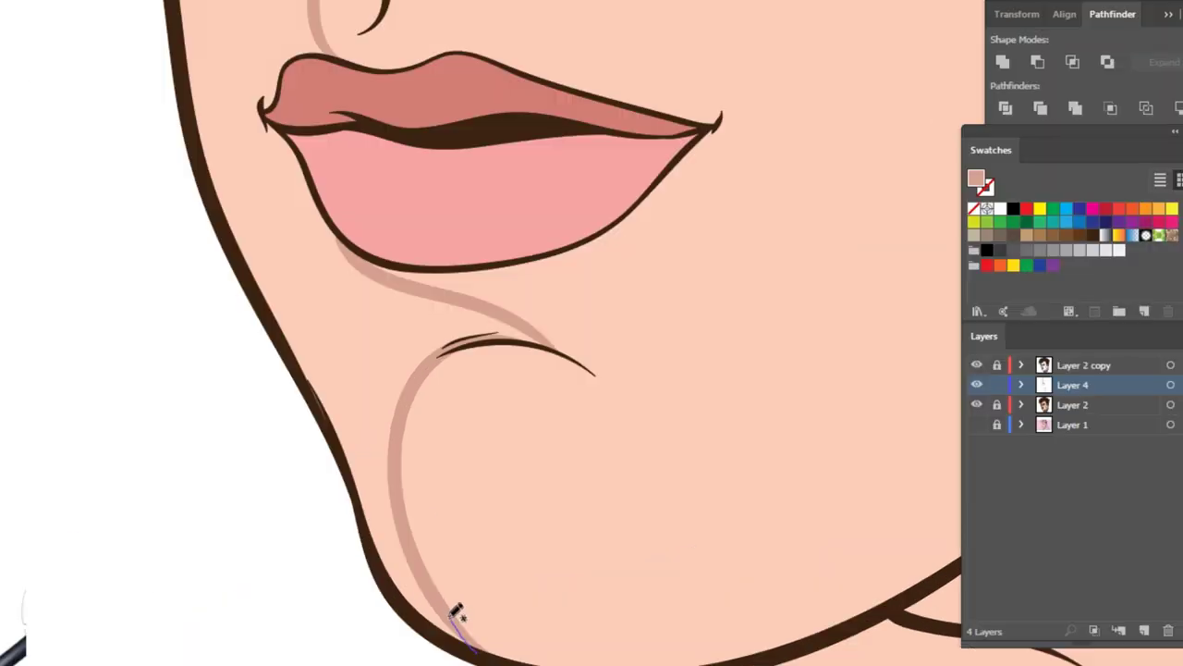
{"action": "left_click_drag", "start_coordinate": [529, 590], "coordinate": [490, 492]}
{"action": "mouse_move", "coordinate": [403, 496]}
{"action": "left_mouse_down"}
{"action": "mouse_move", "coordinate": [398, 452]}
{"action": "mouse_move", "coordinate": [421, 372]}
{"action": "mouse_move", "coordinate": [520, 325]}
{"action": "mouse_move", "coordinate": [445, 290]}
{"action": "left_mouse_up"}
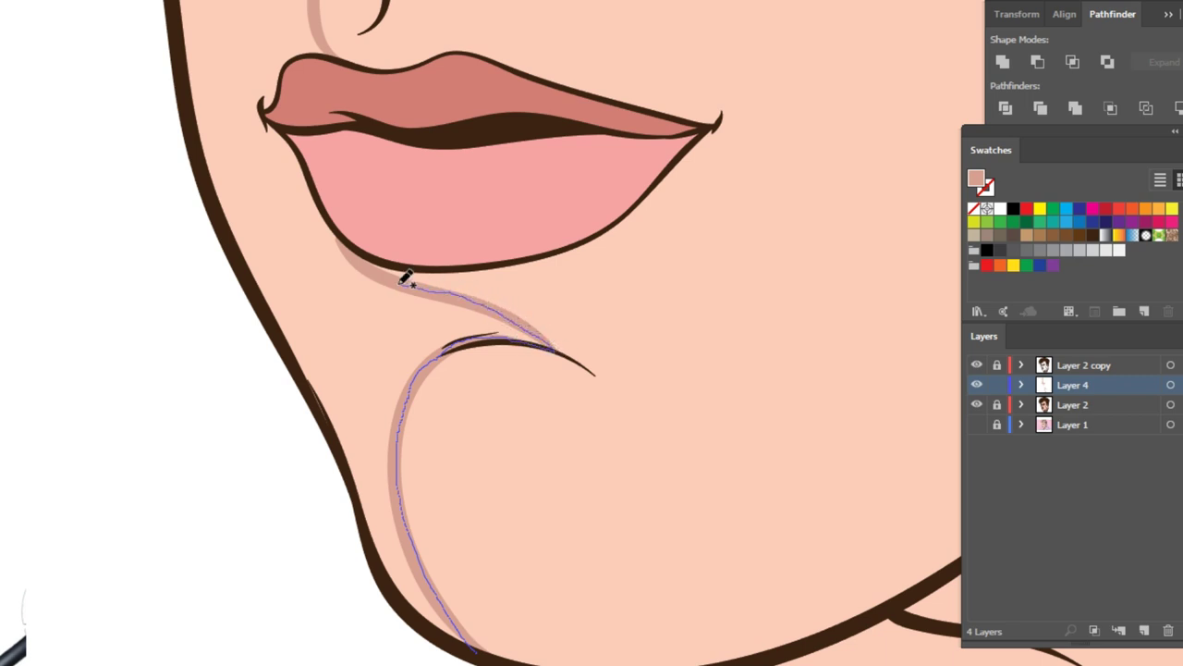
{"action": "left_click_drag", "start_coordinate": [379, 274], "coordinate": [337, 231]}
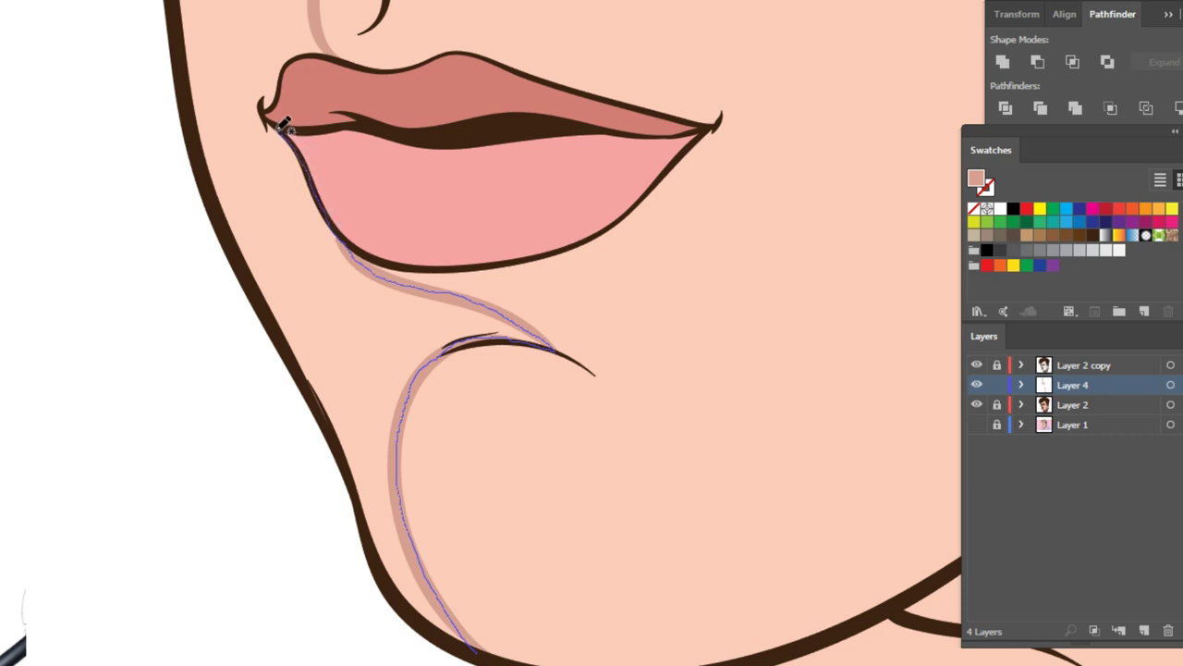
{"action": "left_click_drag", "start_coordinate": [262, 113], "coordinate": [211, 129]}
{"action": "left_click_drag", "start_coordinate": [222, 205], "coordinate": [344, 448]}
{"action": "mouse_move", "coordinate": [383, 570]}
{"action": "left_mouse_down"}
{"action": "mouse_move", "coordinate": [409, 613]}
{"action": "mouse_move", "coordinate": [472, 649]}
{"action": "left_mouse_up"}
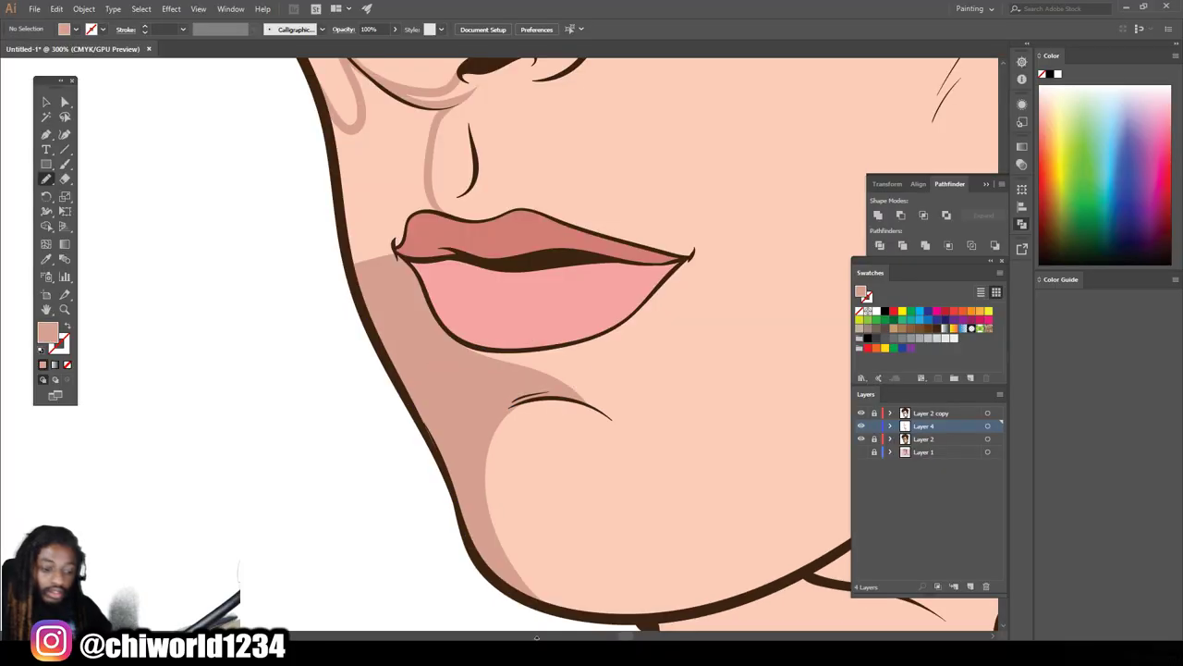
Add a cheek shadow shape from the chin shadow up beside the lip corner
{"action": "key", "text": "ctrl+1"}
{"action": "scroll", "coordinate": [467, 361], "scroll_direction": "up", "scroll_amount": 2}
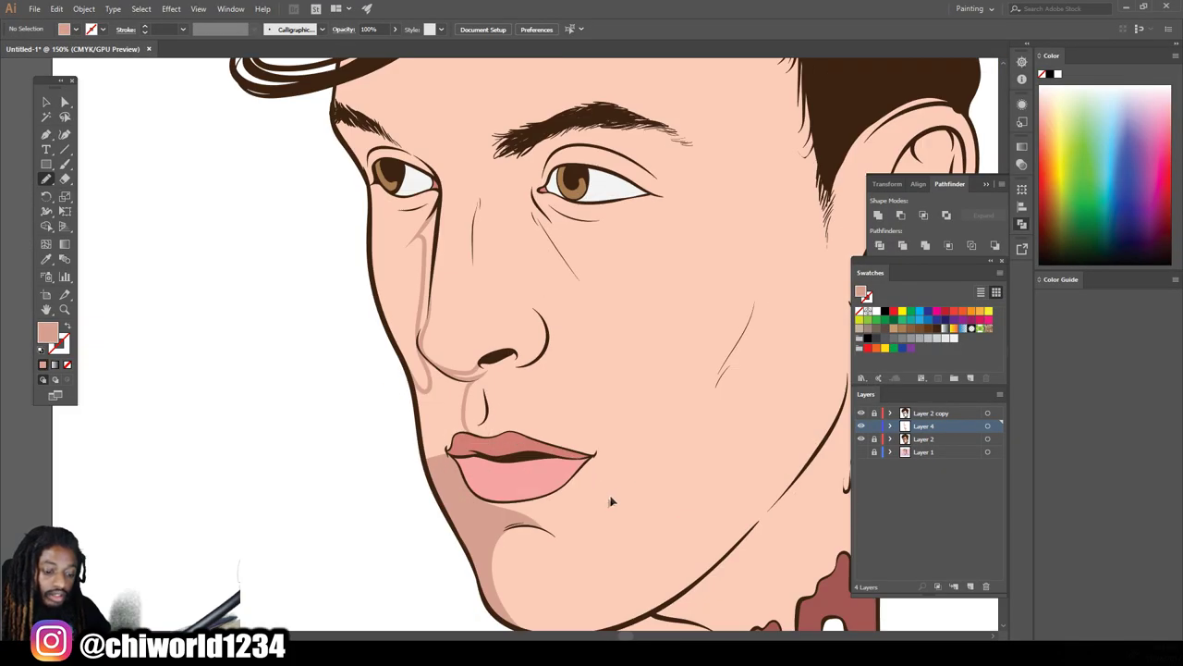
{"action": "scroll", "coordinate": [467, 360], "scroll_direction": "up", "scroll_amount": 2}
{"action": "scroll", "coordinate": [444, 462], "scroll_direction": "down", "scroll_amount": 1}
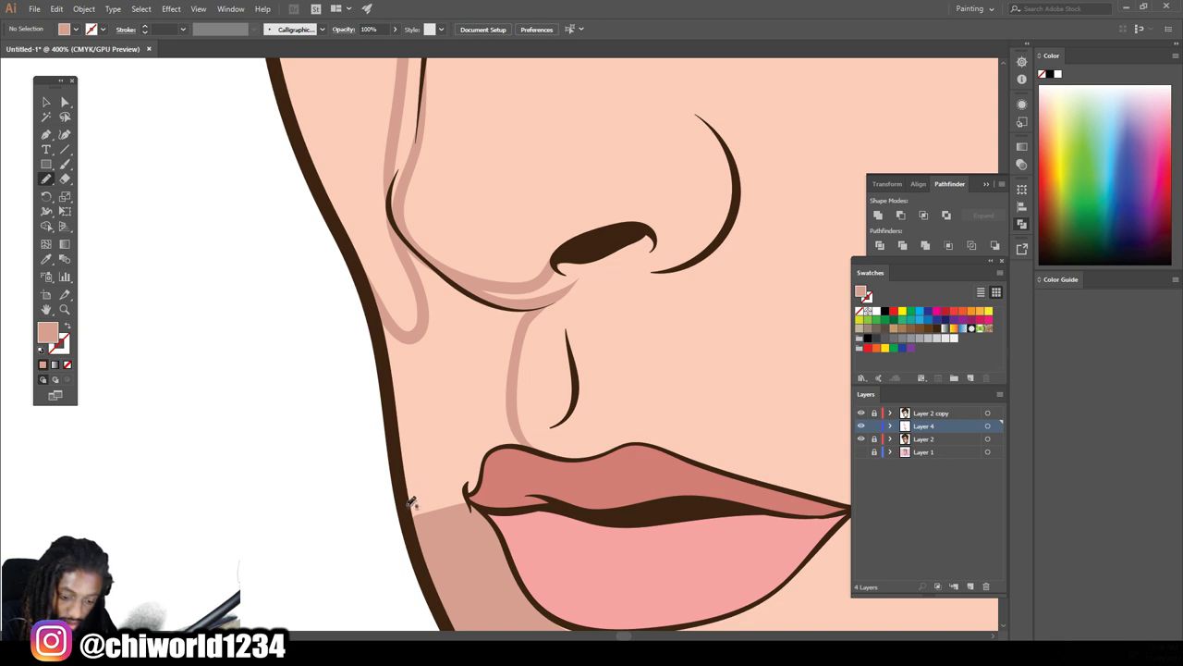
{"action": "left_click_drag", "start_coordinate": [412, 508], "coordinate": [474, 500]}
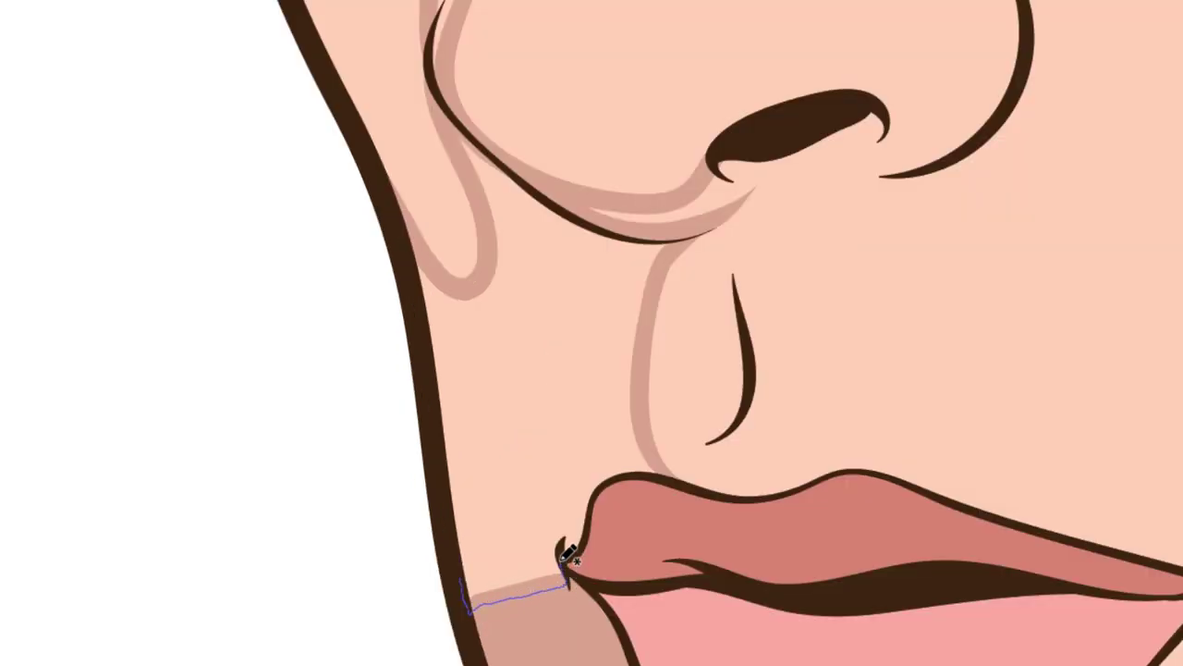
{"action": "mouse_move", "coordinate": [586, 536]}
{"action": "left_mouse_down"}
{"action": "mouse_move", "coordinate": [596, 498]}
{"action": "mouse_move", "coordinate": [631, 475]}
{"action": "mouse_move", "coordinate": [674, 475]}
{"action": "mouse_move", "coordinate": [660, 469]}
{"action": "mouse_move", "coordinate": [650, 362]}
{"action": "mouse_move", "coordinate": [660, 268]}
{"action": "mouse_move", "coordinate": [678, 231]}
{"action": "mouse_move", "coordinate": [511, 168]}
{"action": "mouse_move", "coordinate": [484, 124]}
{"action": "mouse_move", "coordinate": [453, 105]}
{"action": "mouse_move", "coordinate": [490, 254]}
{"action": "mouse_move", "coordinate": [470, 279]}
{"action": "mouse_move", "coordinate": [422, 252]}
{"action": "mouse_move", "coordinate": [397, 209]}
{"action": "mouse_move", "coordinate": [466, 590]}
{"action": "left_mouse_up"}
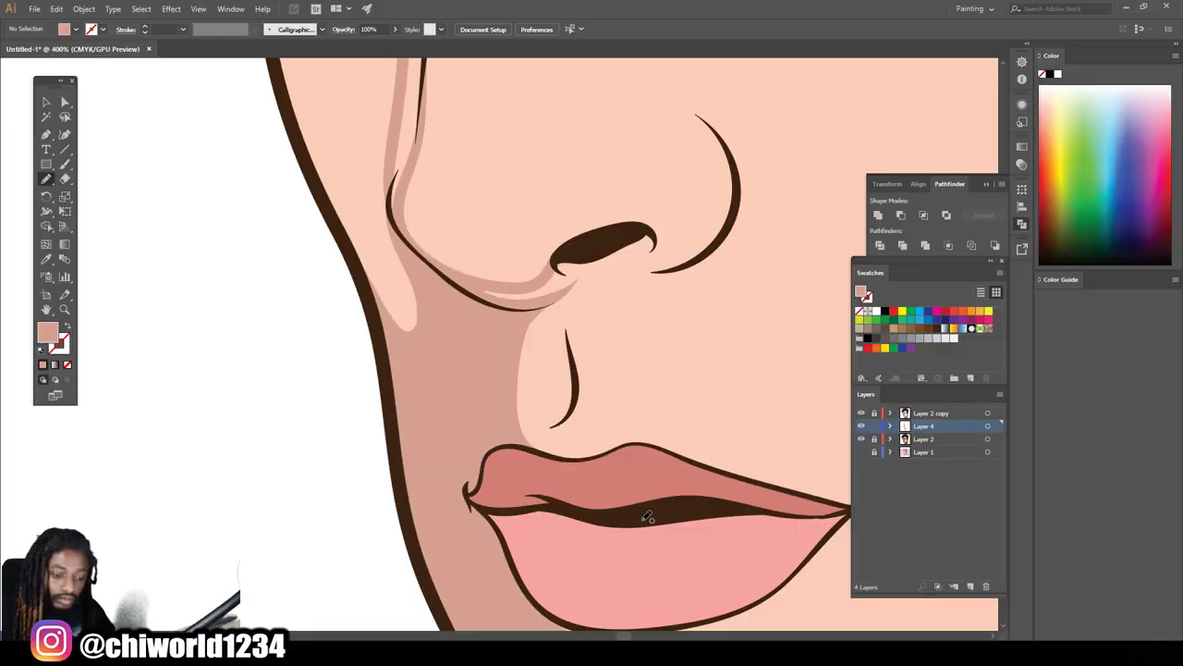
{"action": "scroll", "coordinate": [647, 518], "scroll_direction": "down", "scroll_amount": 2}
{"action": "scroll", "coordinate": [668, 499], "scroll_direction": "down", "scroll_amount": 3}
{"action": "scroll", "coordinate": [627, 500], "scroll_direction": "down", "scroll_amount": 2}
{"action": "scroll", "coordinate": [627, 501], "scroll_direction": "up", "scroll_amount": 1}
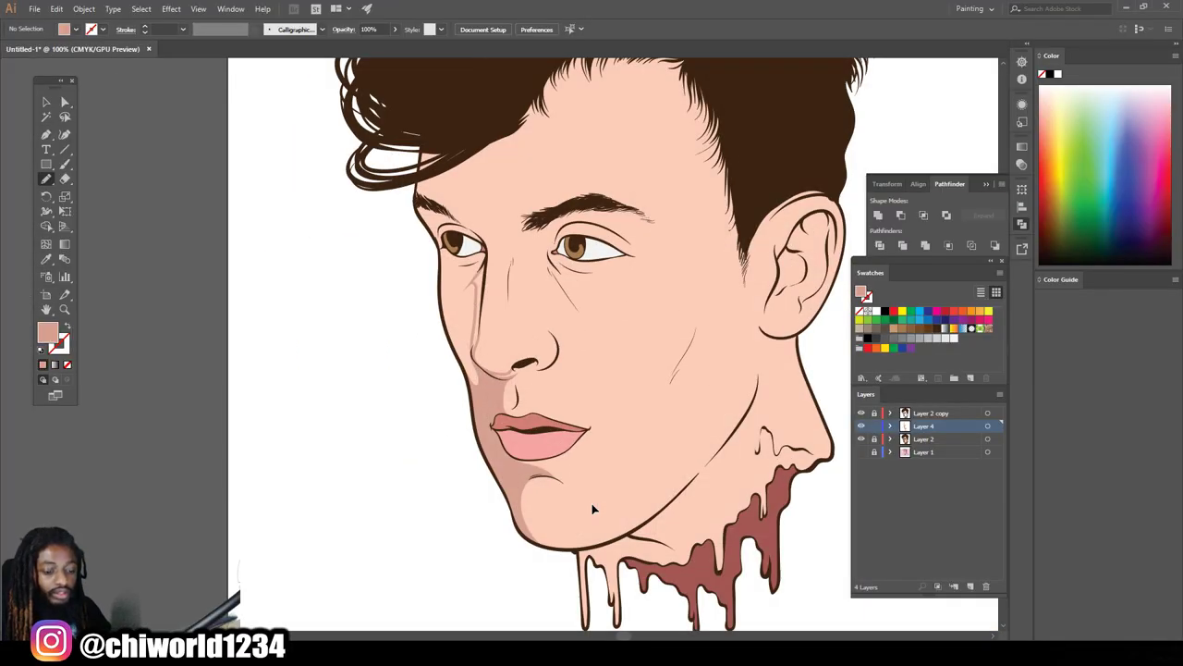
Draw shadow shapes under the nostril and down the side of the nose
{"action": "scroll", "coordinate": [610, 498], "scroll_direction": "up", "scroll_amount": 2}
{"action": "scroll", "coordinate": [598, 494], "scroll_direction": "up", "scroll_amount": 2}
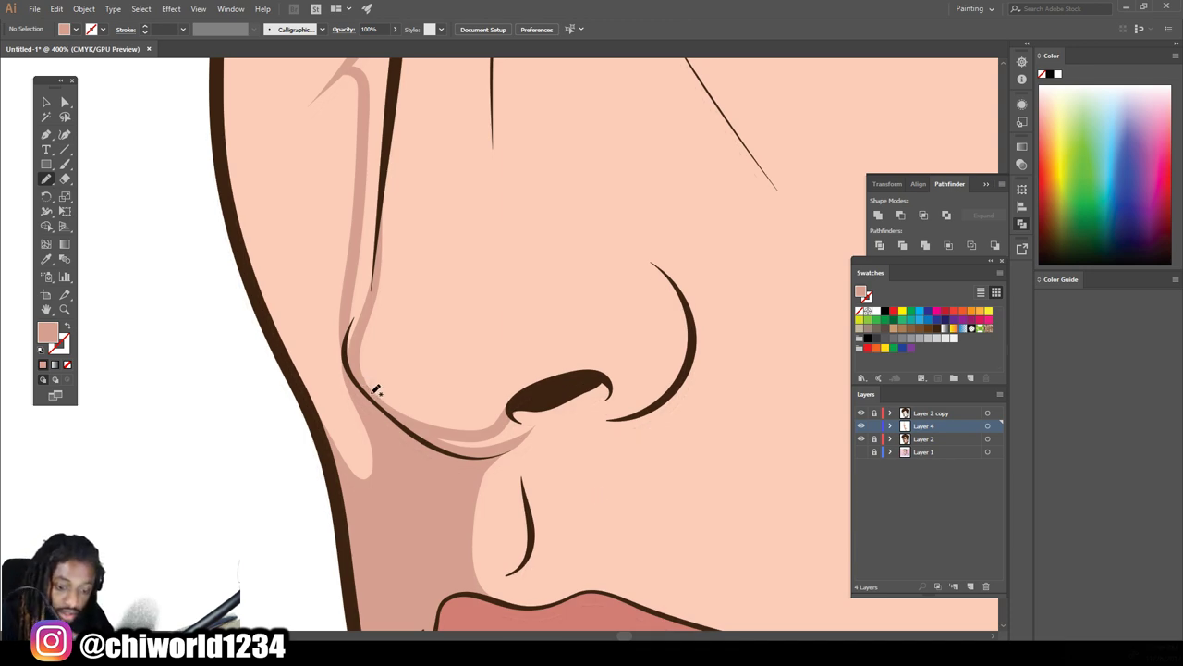
{"action": "left_click_drag", "start_coordinate": [417, 420], "coordinate": [693, 328]}
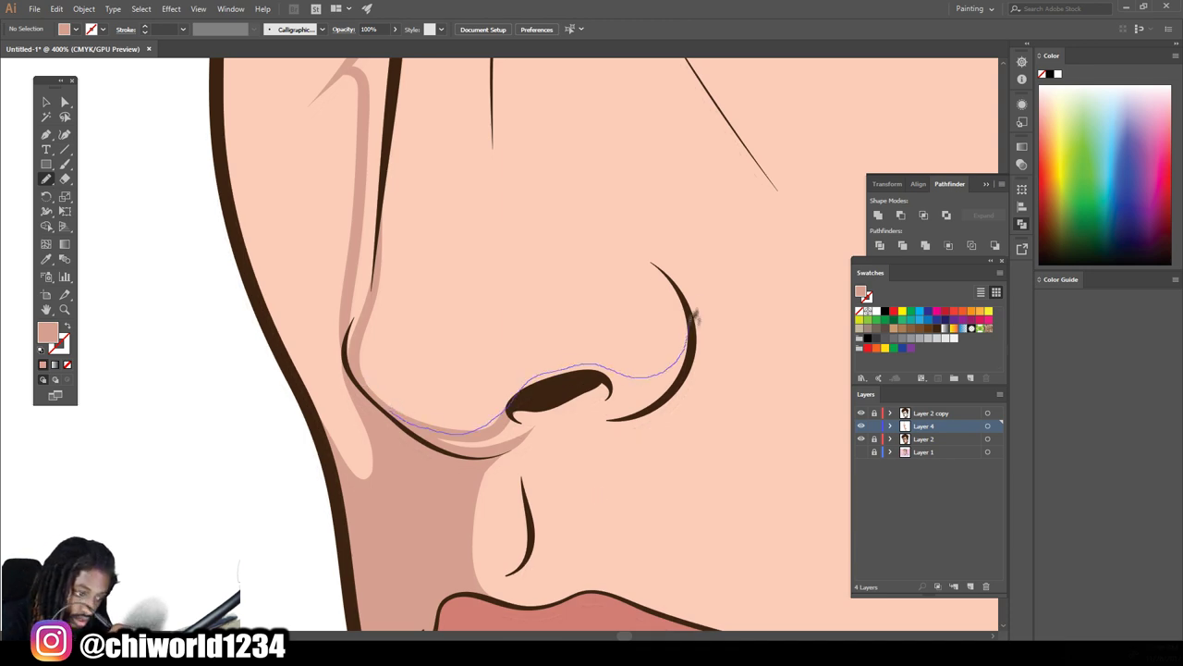
{"action": "scroll", "coordinate": [515, 448], "scroll_direction": "down", "scroll_amount": 2}
{"action": "scroll", "coordinate": [597, 518], "scroll_direction": "up", "scroll_amount": 1}
{"action": "scroll", "coordinate": [597, 518], "scroll_direction": "up", "scroll_amount": 2}
{"action": "left_click_drag", "start_coordinate": [459, 523], "coordinate": [500, 231]}
{"action": "left_click_drag", "start_coordinate": [466, 301], "coordinate": [459, 534]}
Add a closed shadow over the eyelid and eyebrow, plus shading beneath the left eye
{"action": "scroll", "coordinate": [591, 416], "scroll_direction": "down", "scroll_amount": 4}
{"action": "scroll", "coordinate": [659, 447], "scroll_direction": "up", "scroll_amount": 3}
{"action": "scroll", "coordinate": [659, 448], "scroll_direction": "up", "scroll_amount": 3}
{"action": "mouse_move", "coordinate": [656, 326]}
{"action": "left_mouse_down"}
{"action": "mouse_move", "coordinate": [602, 306]}
{"action": "mouse_move", "coordinate": [747, 296]}
{"action": "mouse_move", "coordinate": [652, 196]}
{"action": "left_mouse_up"}
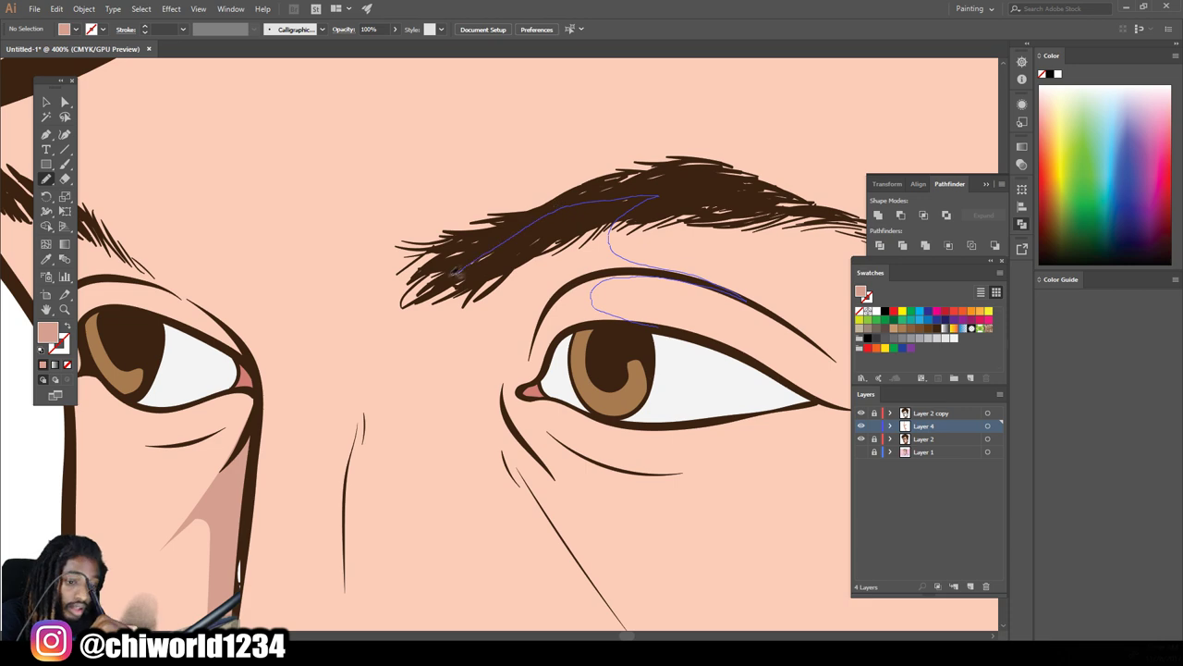
{"action": "left_click_drag", "start_coordinate": [432, 288], "coordinate": [510, 419]}
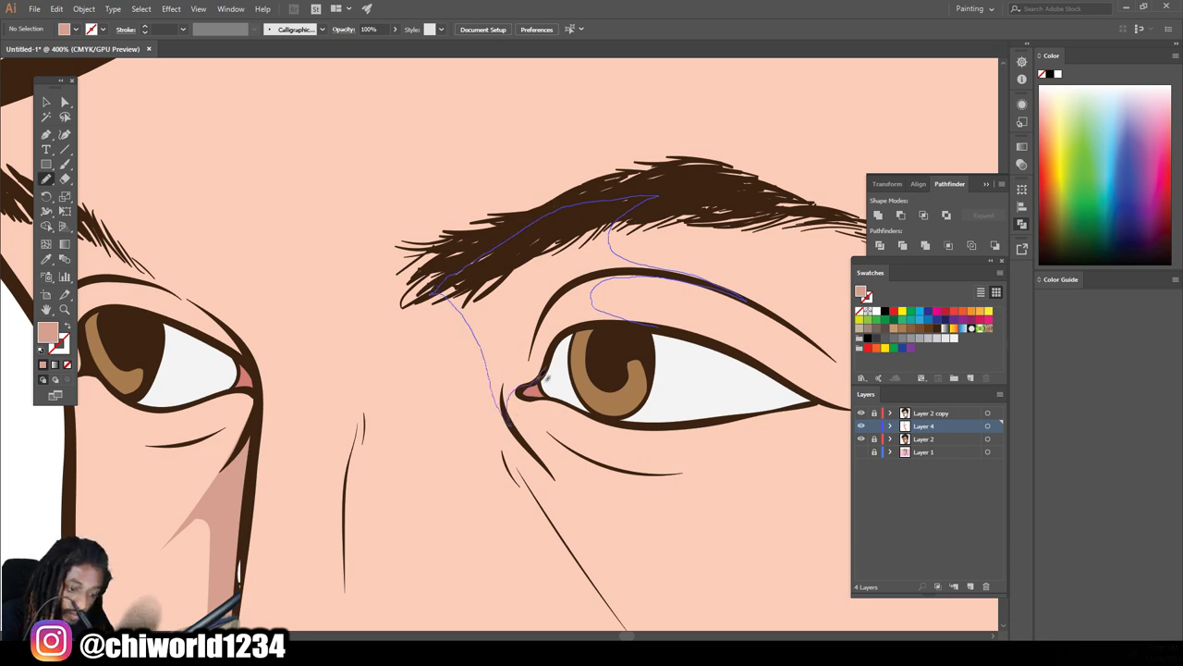
{"action": "left_click_drag", "start_coordinate": [635, 321], "coordinate": [638, 323]}
{"action": "scroll", "coordinate": [659, 476], "scroll_direction": "down", "scroll_amount": 4}
{"action": "scroll", "coordinate": [659, 476], "scroll_direction": "up", "scroll_amount": 4}
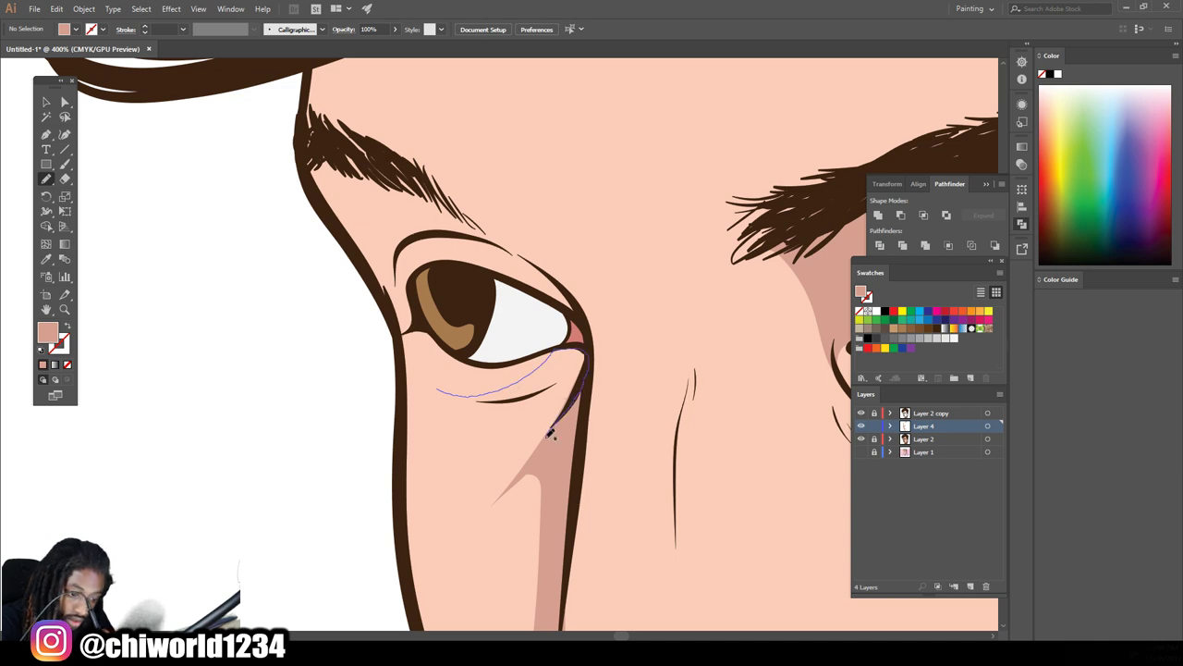
{"action": "left_click_drag", "start_coordinate": [444, 390], "coordinate": [442, 392]}
Draw brow shadows above the left eyelid, along the face edge and beside the nose
{"action": "scroll", "coordinate": [643, 443], "scroll_direction": "up", "scroll_amount": 2}
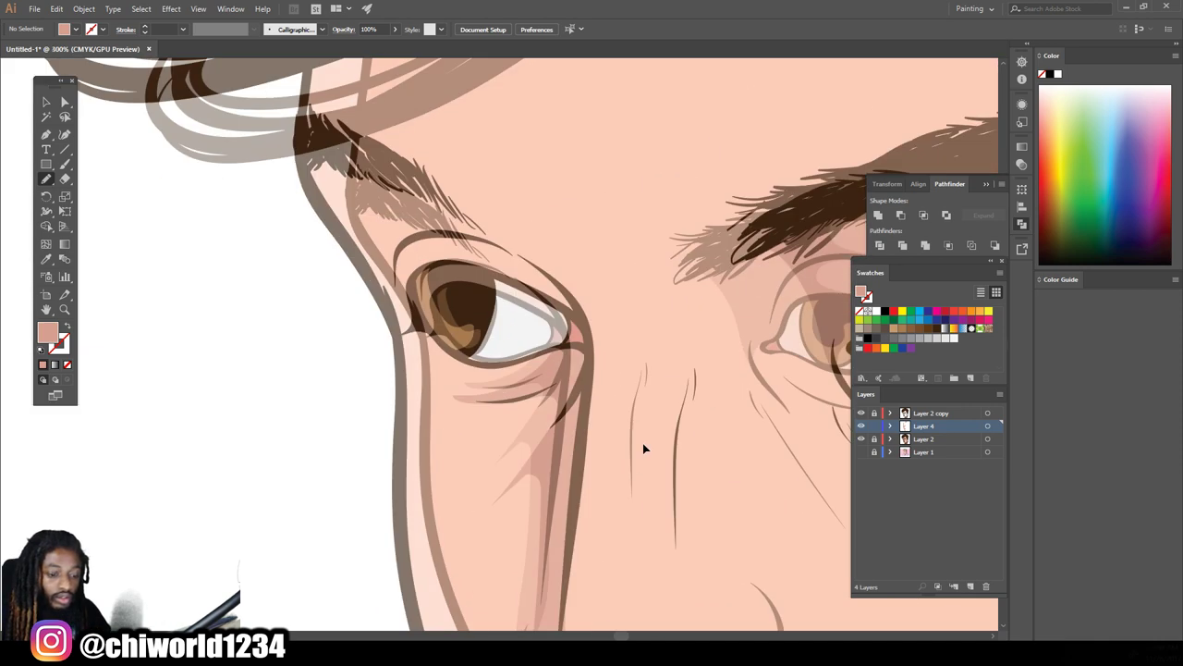
{"action": "left_click_drag", "start_coordinate": [434, 338], "coordinate": [385, 299]}
{"action": "left_click_drag", "start_coordinate": [224, 157], "coordinate": [360, 488]}
{"action": "left_click_drag", "start_coordinate": [375, 374], "coordinate": [375, 374]}
{"action": "scroll", "coordinate": [416, 370], "scroll_direction": "up", "scroll_amount": 2}
{"action": "mouse_move", "coordinate": [467, 393]}
{"action": "left_mouse_down"}
{"action": "mouse_move", "coordinate": [541, 377]}
{"action": "mouse_move", "coordinate": [629, 467]}
{"action": "left_mouse_up"}
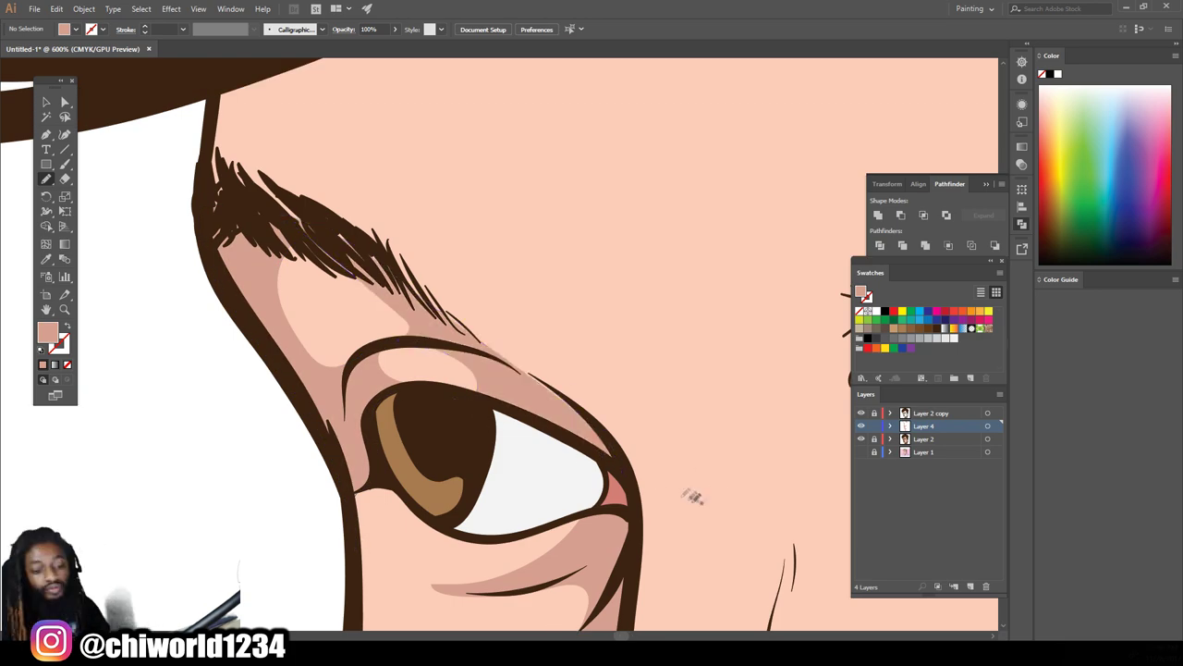
Outline a closed forehead shadow along the hairline below the hair
{"action": "scroll", "coordinate": [679, 484], "scroll_direction": "down", "scroll_amount": 8}
{"action": "scroll", "coordinate": [671, 453], "scroll_direction": "up", "scroll_amount": 5}
{"action": "scroll", "coordinate": [672, 453], "scroll_direction": "up", "scroll_amount": 2}
{"action": "scroll", "coordinate": [416, 370], "scroll_direction": "up", "scroll_amount": 2}
{"action": "mouse_move", "coordinate": [242, 425]}
{"action": "left_mouse_down"}
{"action": "mouse_move", "coordinate": [239, 368]}
{"action": "mouse_move", "coordinate": [390, 256]}
{"action": "mouse_move", "coordinate": [277, 139]}
{"action": "mouse_move", "coordinate": [190, 294]}
{"action": "left_mouse_up"}
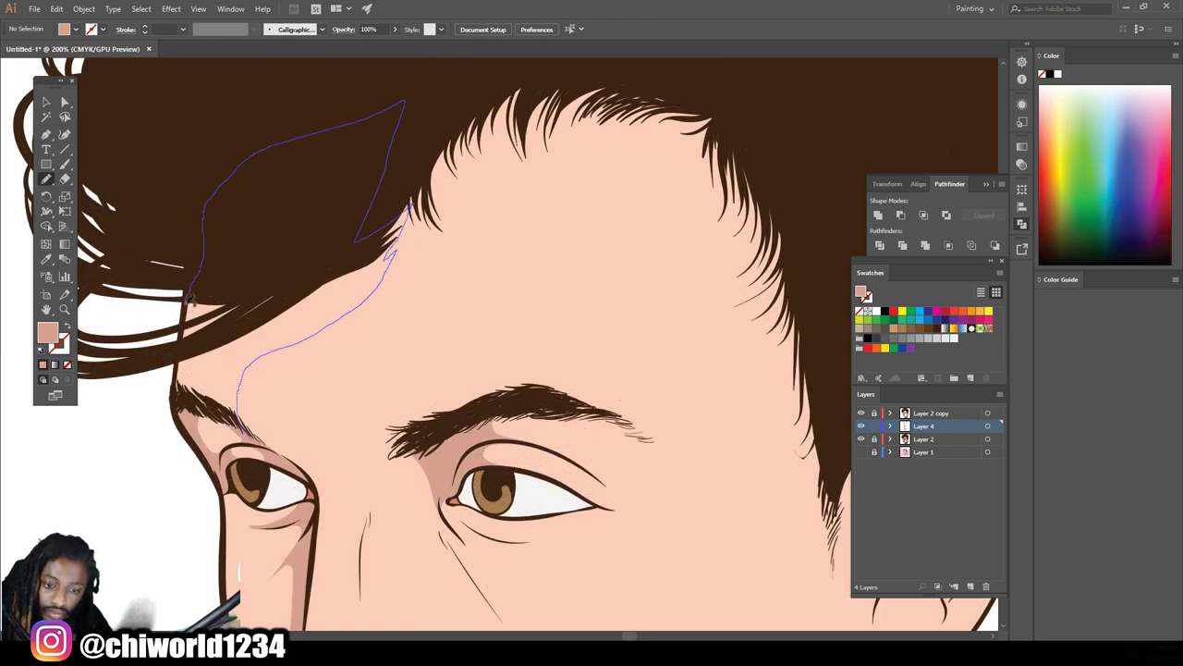
{"action": "left_click_drag", "start_coordinate": [194, 422], "coordinate": [236, 421]}
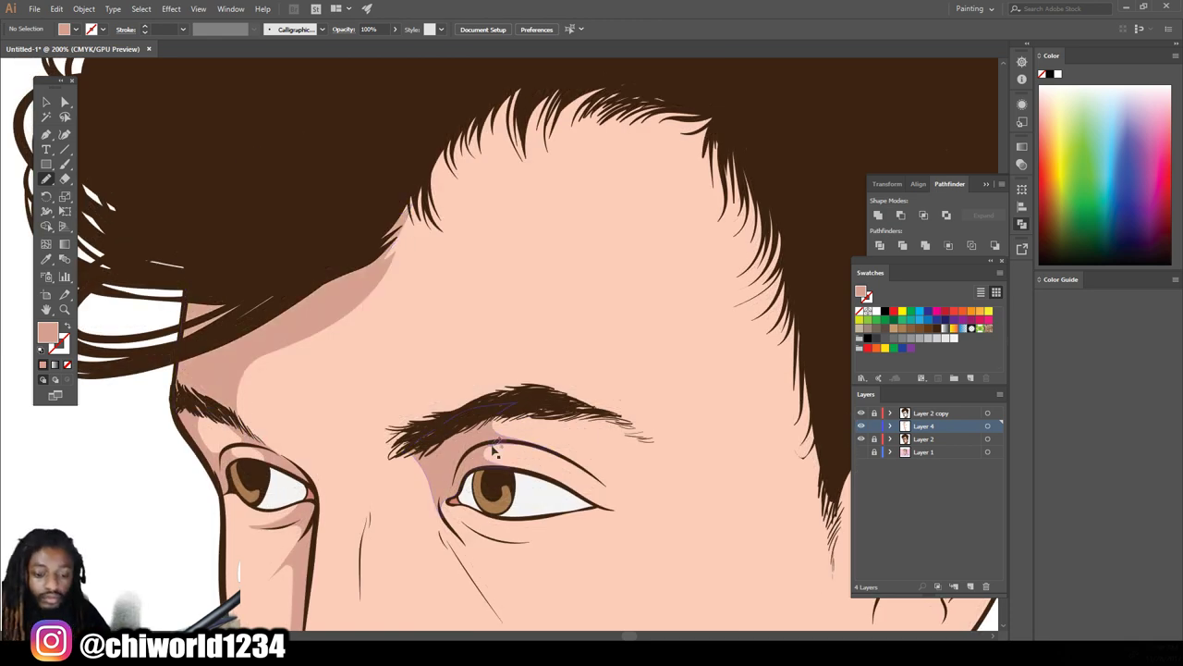
{"action": "scroll", "coordinate": [490, 440], "scroll_direction": "down", "scroll_amount": 5}
{"action": "scroll", "coordinate": [444, 423], "scroll_direction": "up", "scroll_amount": 4}
{"action": "scroll", "coordinate": [445, 423], "scroll_direction": "up", "scroll_amount": 1}
{"action": "scroll", "coordinate": [492, 260], "scroll_direction": "up", "scroll_amount": 1}
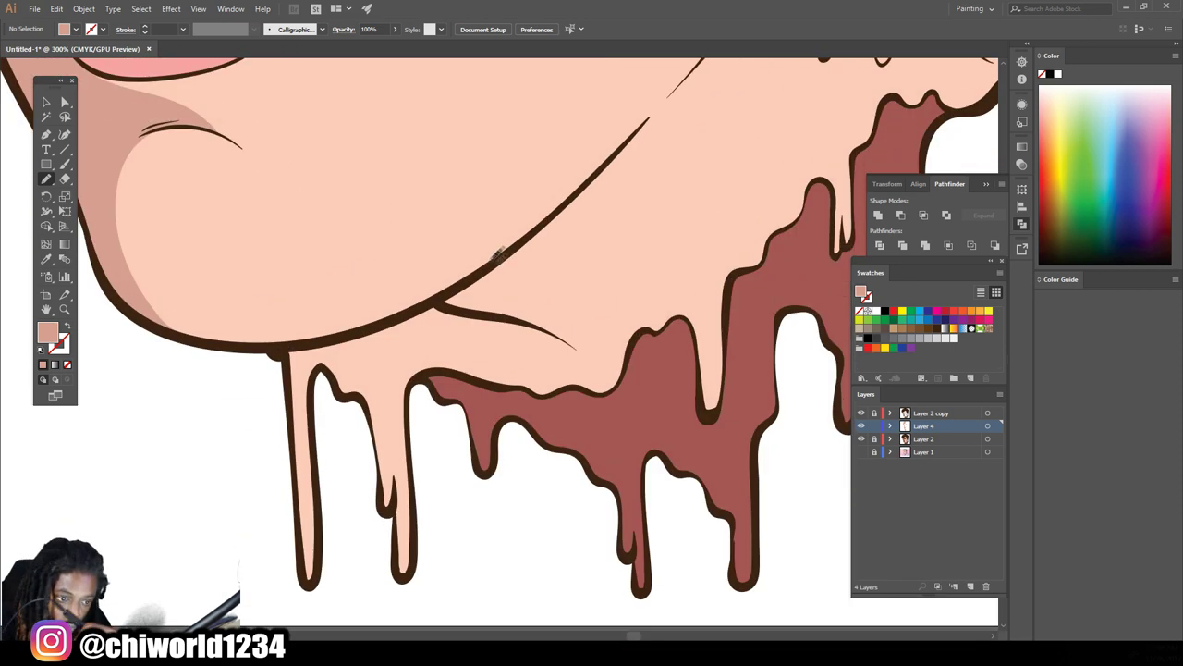
Shade the chin and the left and middle neck drips with a shadow shape
{"action": "mouse_move", "coordinate": [545, 226]}
{"action": "left_mouse_down"}
{"action": "mouse_move", "coordinate": [277, 350]}
{"action": "mouse_move", "coordinate": [311, 580]}
{"action": "mouse_move", "coordinate": [317, 421]}
{"action": "mouse_move", "coordinate": [341, 386]}
{"action": "left_mouse_up"}
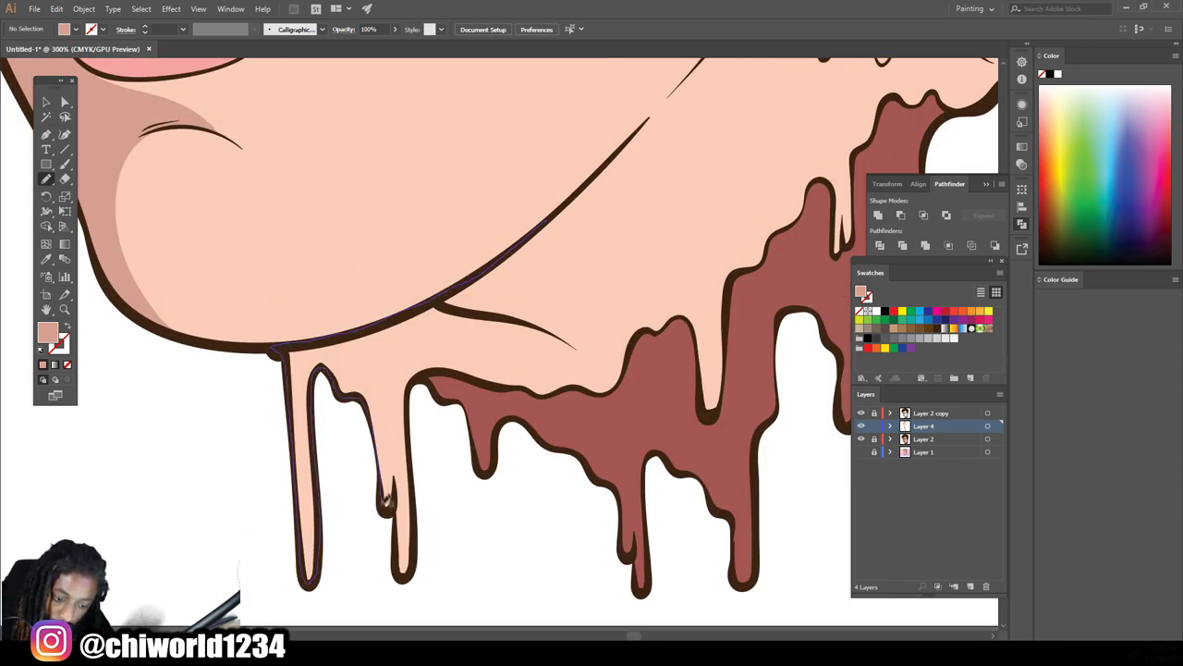
{"action": "mouse_move", "coordinate": [420, 532]}
{"action": "left_mouse_down"}
{"action": "mouse_move", "coordinate": [410, 401]}
{"action": "mouse_move", "coordinate": [472, 373]}
{"action": "mouse_move", "coordinate": [518, 319]}
{"action": "mouse_move", "coordinate": [529, 251]}
{"action": "mouse_move", "coordinate": [592, 176]}
{"action": "left_mouse_up"}
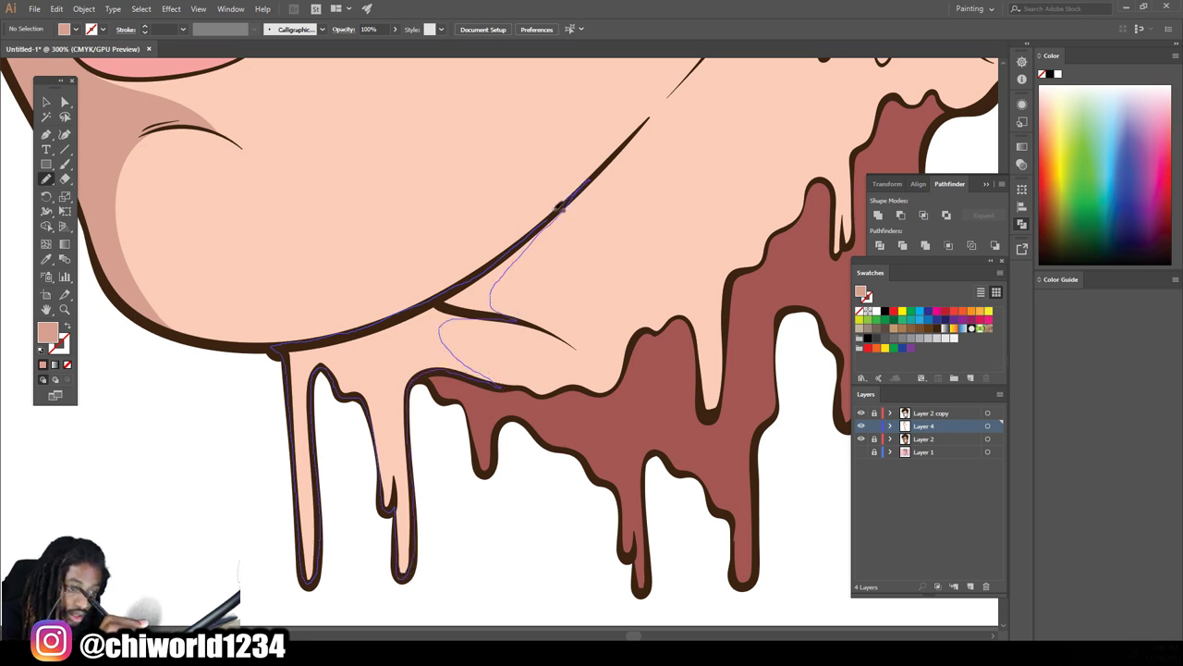
{"action": "key", "text": "ctrl+0"}
{"action": "scroll", "coordinate": [687, 305], "scroll_direction": "up", "scroll_amount": 5}
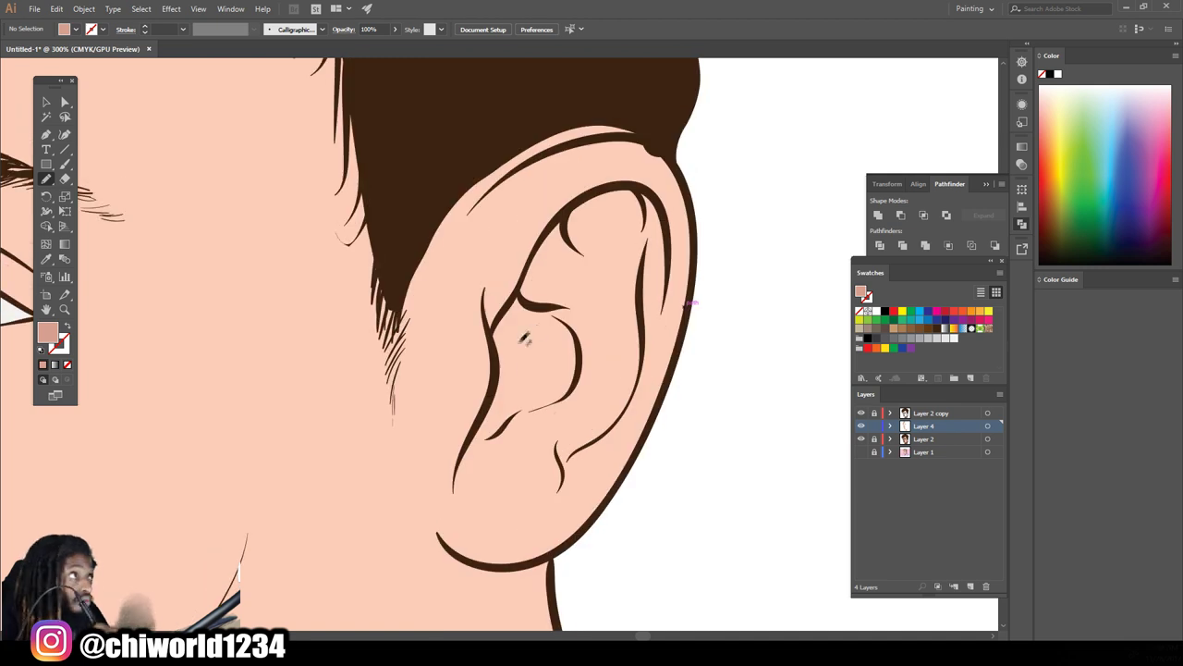
Draw closed shadow shapes inside the ear and along its inner rim
{"action": "left_click_drag", "start_coordinate": [499, 379], "coordinate": [575, 335]}
{"action": "mouse_move", "coordinate": [541, 414]}
{"action": "left_mouse_down"}
{"action": "mouse_move", "coordinate": [578, 295]}
{"action": "mouse_move", "coordinate": [520, 294]}
{"action": "left_mouse_up"}
{"action": "left_click_drag", "start_coordinate": [499, 369], "coordinate": [501, 374]}
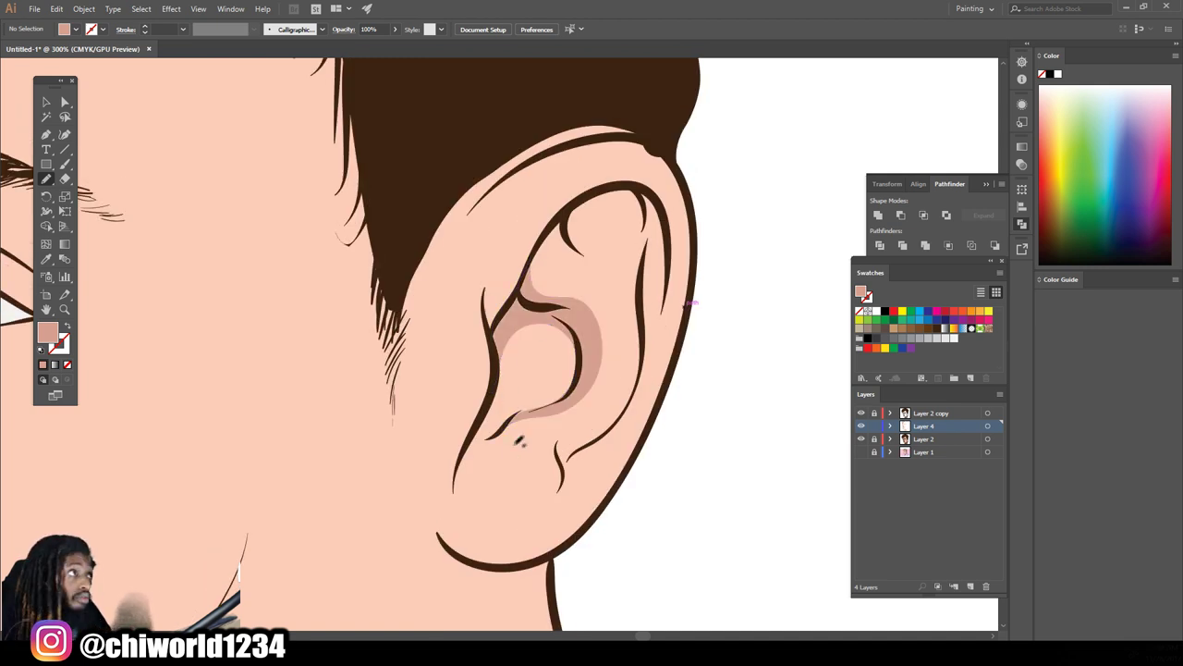
{"action": "left_click_drag", "start_coordinate": [634, 197], "coordinate": [644, 292]}
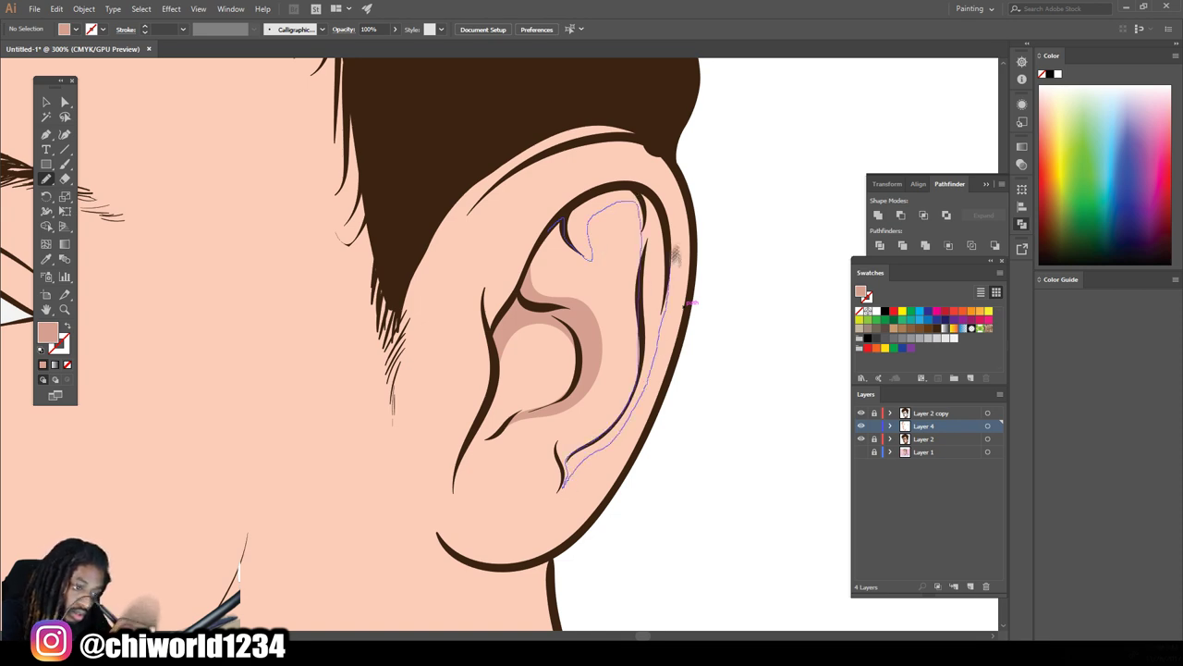
{"action": "left_click_drag", "start_coordinate": [590, 459], "coordinate": [566, 220]}
Add shadows up the earlobe, on the upper ear, and from the earlobe down the neck
{"action": "key", "text": "ctrl+minus"}
{"action": "key", "text": "ctrl+equal"}
{"action": "left_click_drag", "start_coordinate": [551, 510], "coordinate": [575, 402]}
{"action": "left_click_drag", "start_coordinate": [565, 492], "coordinate": [561, 495]}
{"action": "key", "text": "ctrl+minus"}
{"action": "key", "text": "ctrl+minus"}
{"action": "key", "text": "ctrl+minus"}
{"action": "key", "text": "ctrl+equal"}
{"action": "key", "text": "ctrl+equal"}
{"action": "key", "text": "ctrl+equal"}
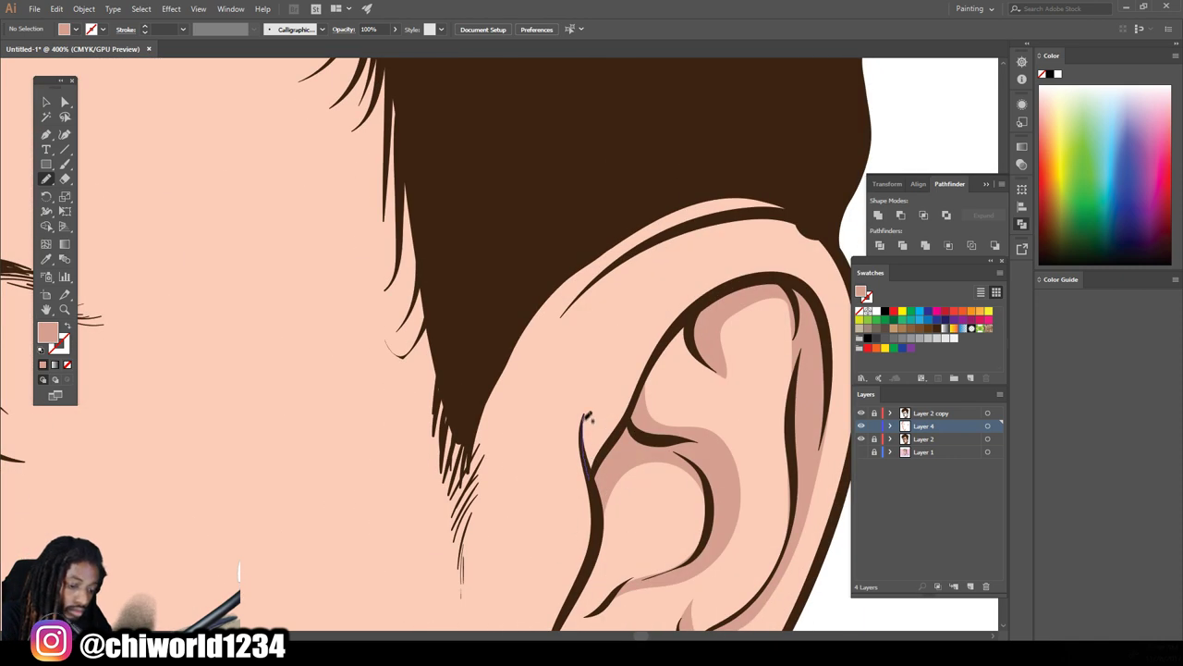
{"action": "left_click_drag", "start_coordinate": [573, 376], "coordinate": [662, 338]}
{"action": "key", "text": "ctrl+minus"}
{"action": "scroll", "coordinate": [634, 549], "scroll_direction": "up", "scroll_amount": 2}
{"action": "scroll", "coordinate": [635, 549], "scroll_direction": "up", "scroll_amount": 2}
{"action": "left_click_drag", "start_coordinate": [428, 298], "coordinate": [544, 314]}
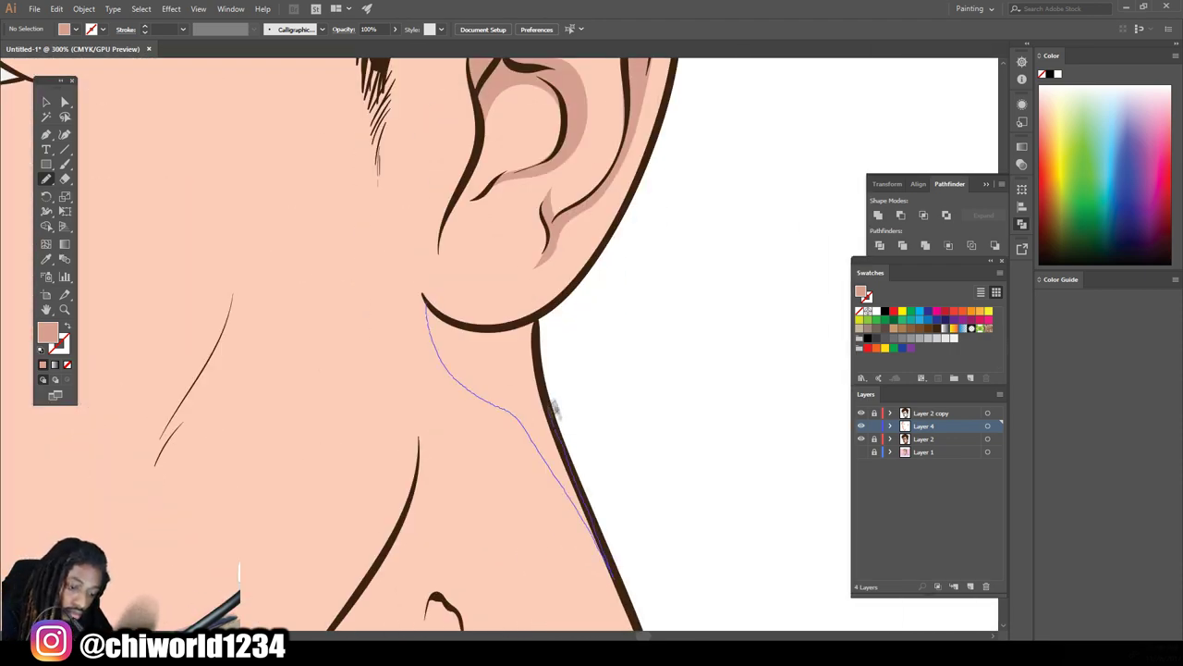
Add shadows along the jaw to the chin, beside the nose, and around the nostril
{"action": "key", "text": "ctrl+minus"}
{"action": "key", "text": "ctrl+minus"}
{"action": "scroll", "coordinate": [618, 454], "scroll_direction": "up", "scroll_amount": 2}
{"action": "left_click_drag", "start_coordinate": [593, 242], "coordinate": [609, 204]}
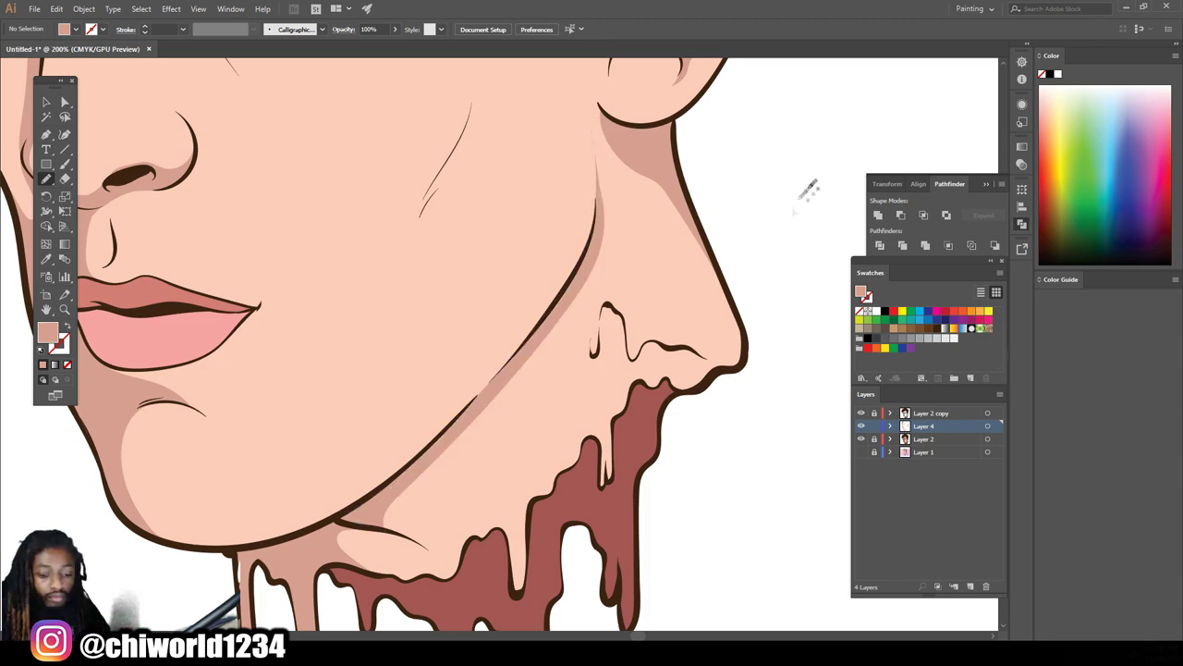
{"action": "key", "text": "ctrl+minus"}
{"action": "scroll", "coordinate": [522, 254], "scroll_direction": "up", "scroll_amount": 2}
{"action": "scroll", "coordinate": [523, 254], "scroll_direction": "up", "scroll_amount": 1}
{"action": "scroll", "coordinate": [522, 254], "scroll_direction": "up", "scroll_amount": 2}
{"action": "left_click_drag", "start_coordinate": [458, 428], "coordinate": [504, 388]}
{"action": "key", "text": "ctrl+minus"}
{"action": "scroll", "coordinate": [692, 423], "scroll_direction": "up", "scroll_amount": 2}
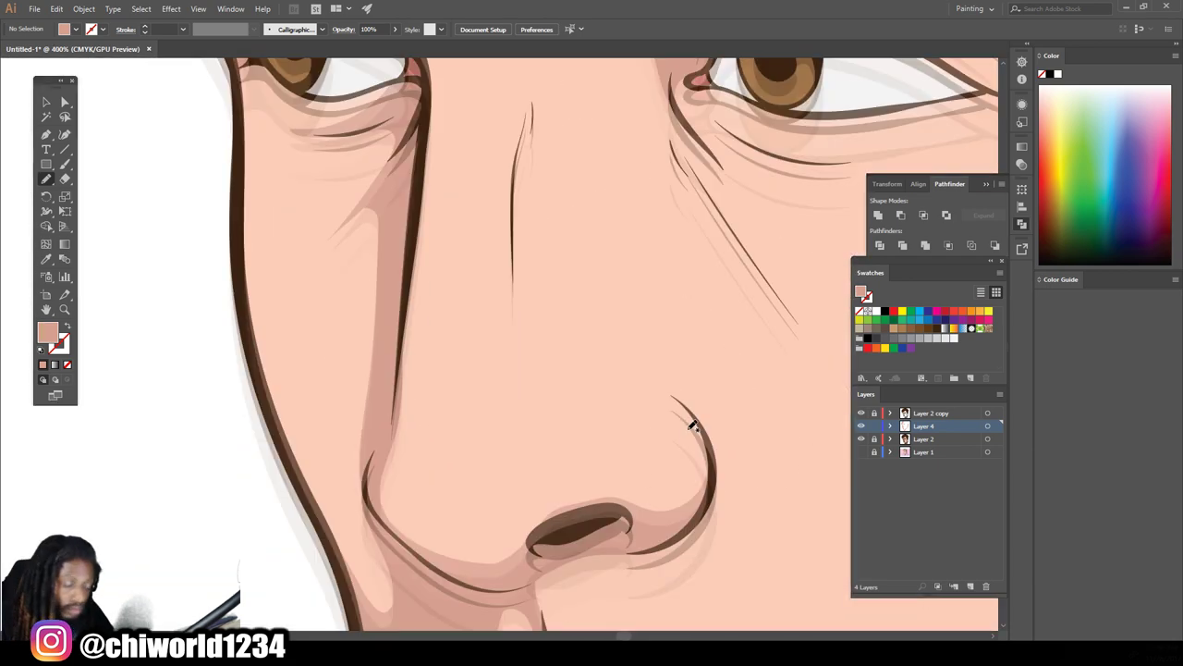
{"action": "left_click_drag", "start_coordinate": [395, 417], "coordinate": [655, 441]}
Draw a closed cheek shadow reaching up toward the eye crease
{"action": "key", "text": "ctrl+0"}
{"action": "scroll", "coordinate": [655, 444], "scroll_direction": "up", "scroll_amount": 3}
{"action": "scroll", "coordinate": [647, 436], "scroll_direction": "up", "scroll_amount": 3}
{"action": "scroll", "coordinate": [638, 439], "scroll_direction": "up", "scroll_amount": 2}
{"action": "left_click_drag", "start_coordinate": [521, 534], "coordinate": [346, 324]}
{"action": "left_click_drag", "start_coordinate": [392, 283], "coordinate": [524, 544]}
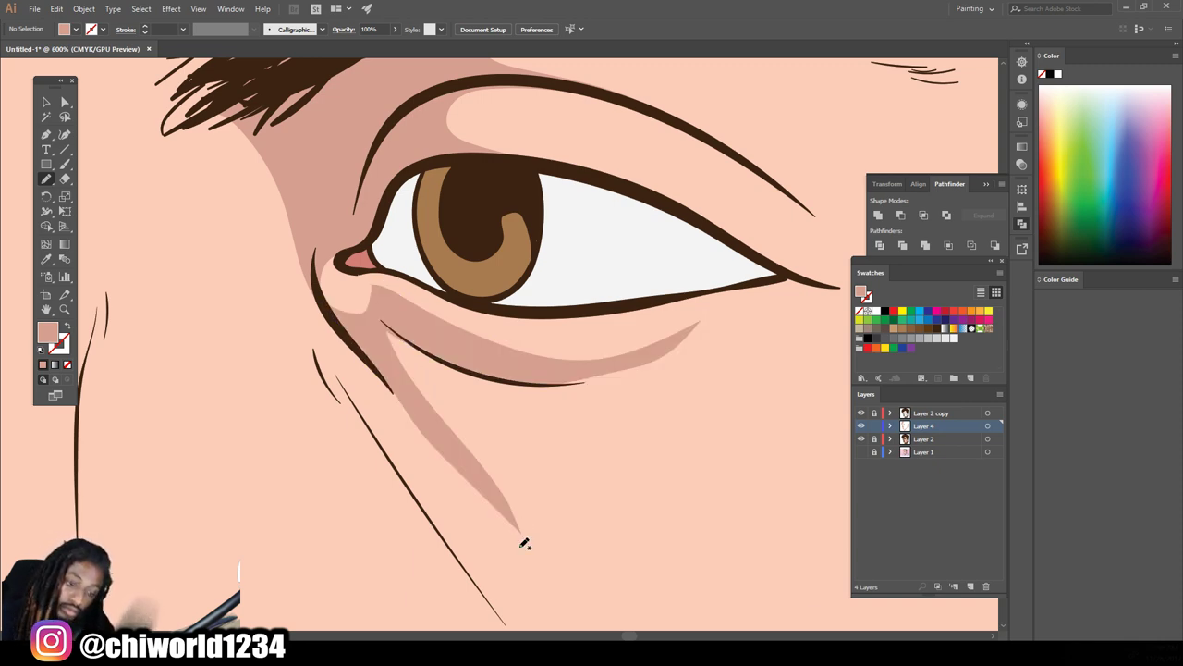
Shade under the eye and along the upper eyelid crease
{"action": "scroll", "coordinate": [732, 484], "scroll_direction": "down", "scroll_amount": 3}
{"action": "scroll", "coordinate": [665, 473], "scroll_direction": "up", "scroll_amount": 2}
{"action": "scroll", "coordinate": [665, 472], "scroll_direction": "up", "scroll_amount": 1}
{"action": "left_click_drag", "start_coordinate": [460, 368], "coordinate": [601, 333]}
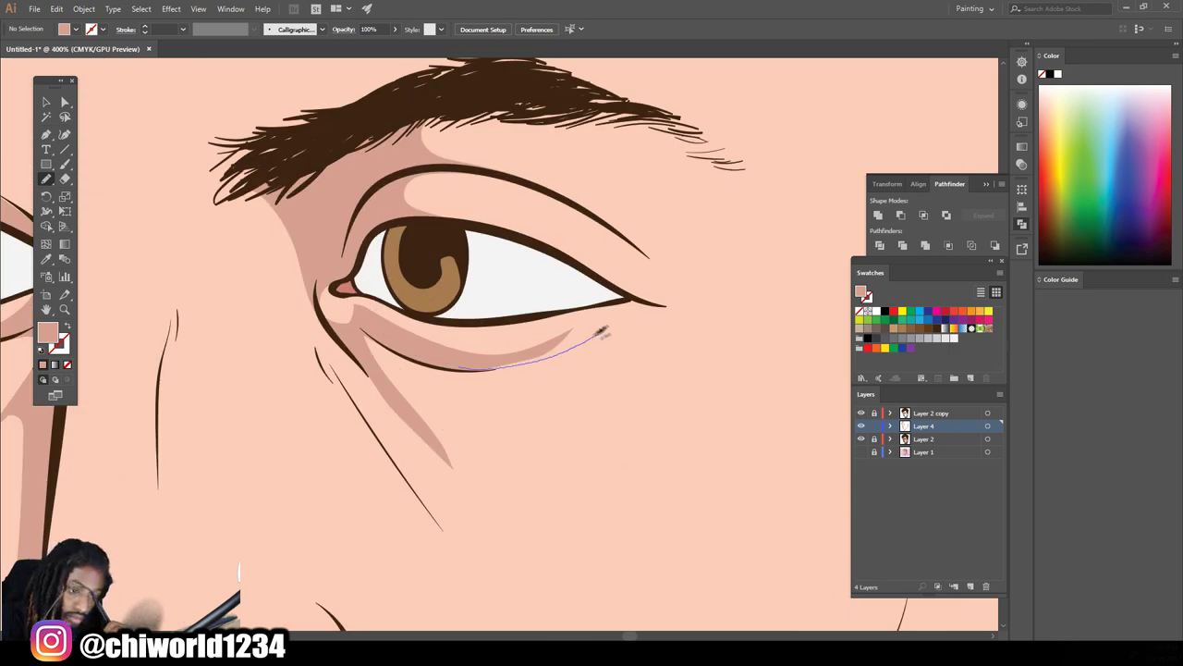
{"action": "left_click_drag", "start_coordinate": [638, 298], "coordinate": [638, 299]}
{"action": "scroll", "coordinate": [684, 424], "scroll_direction": "down", "scroll_amount": 5}
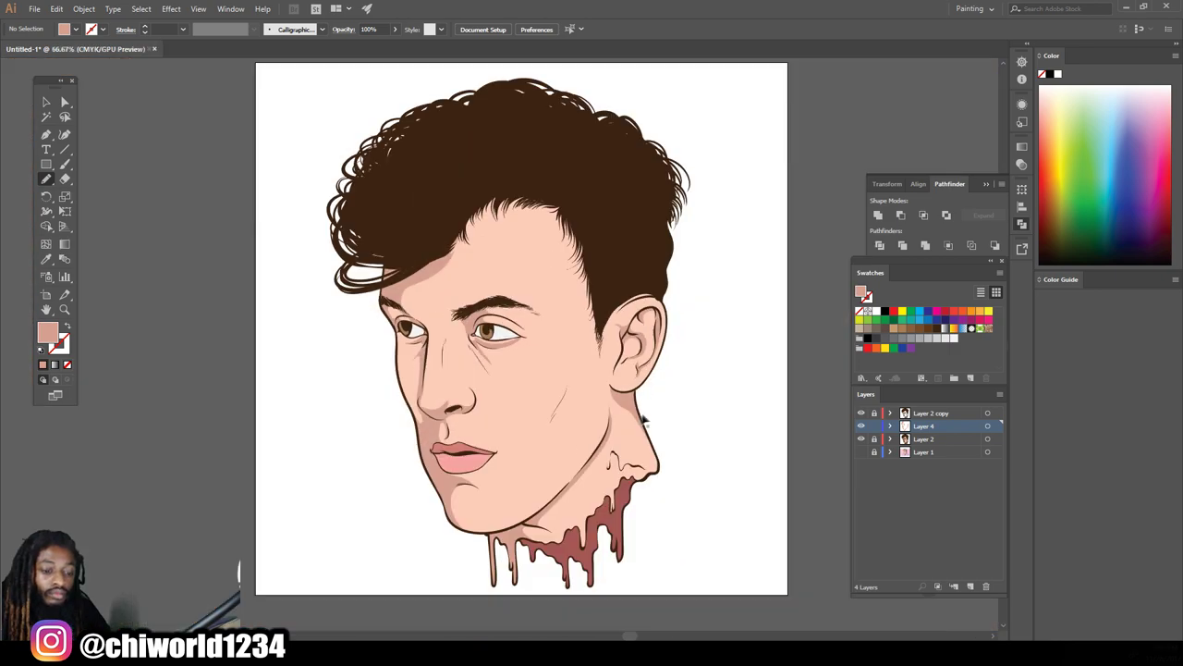
{"action": "scroll", "coordinate": [656, 422], "scroll_direction": "up", "scroll_amount": 4}
{"action": "scroll", "coordinate": [657, 422], "scroll_direction": "up", "scroll_amount": 1}
{"action": "left_click_drag", "start_coordinate": [289, 293], "coordinate": [528, 416]}
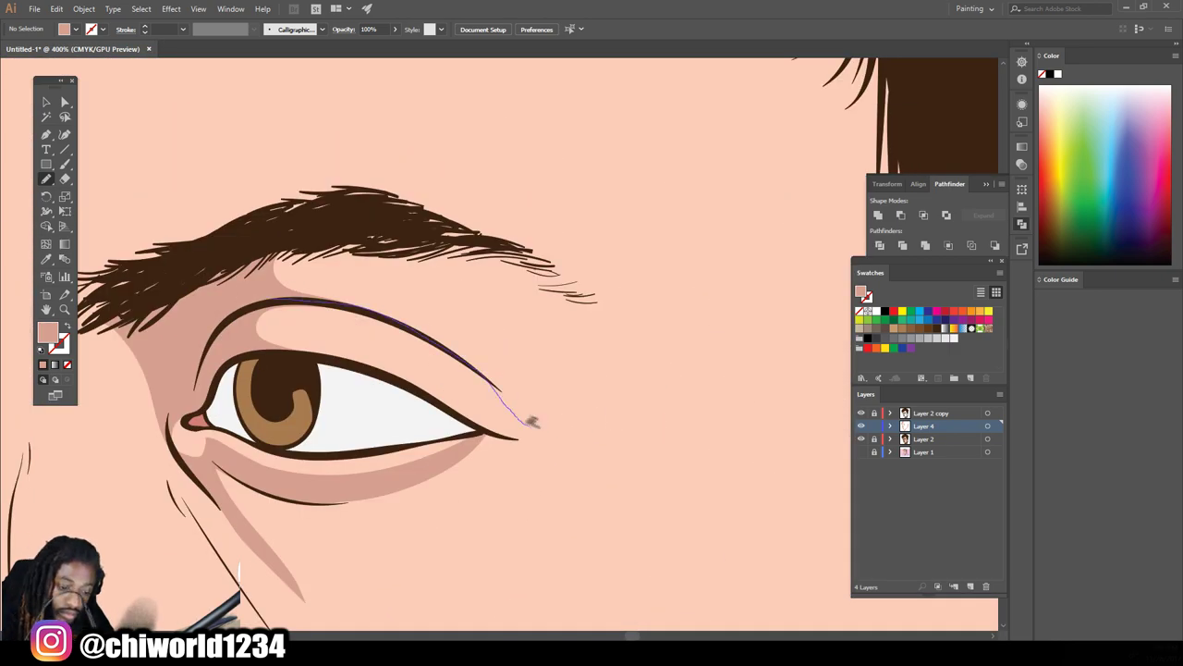
Add extra hair strands along the hairline
{"action": "scroll", "coordinate": [561, 458], "scroll_direction": "down", "scroll_amount": 5}
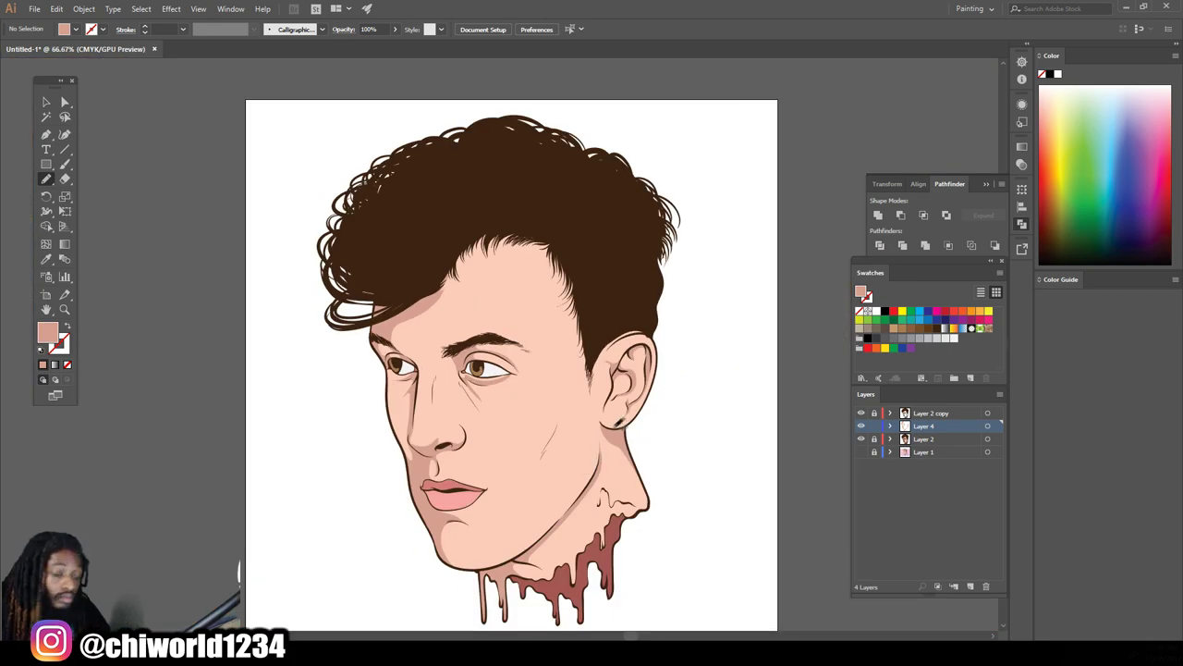
{"action": "scroll", "coordinate": [623, 415], "scroll_direction": "up", "scroll_amount": 2}
{"action": "scroll", "coordinate": [623, 415], "scroll_direction": "up", "scroll_amount": 1}
{"action": "mouse_move", "coordinate": [631, 270]}
{"action": "left_mouse_down"}
{"action": "mouse_move", "coordinate": [493, 304]}
{"action": "mouse_move", "coordinate": [393, 365]}
{"action": "left_mouse_up"}
Marquee-select all of the portrait artwork
{"action": "scroll", "coordinate": [754, 298], "scroll_direction": "down", "scroll_amount": 3}
{"action": "scroll", "coordinate": [645, 320], "scroll_direction": "up", "scroll_amount": 2}
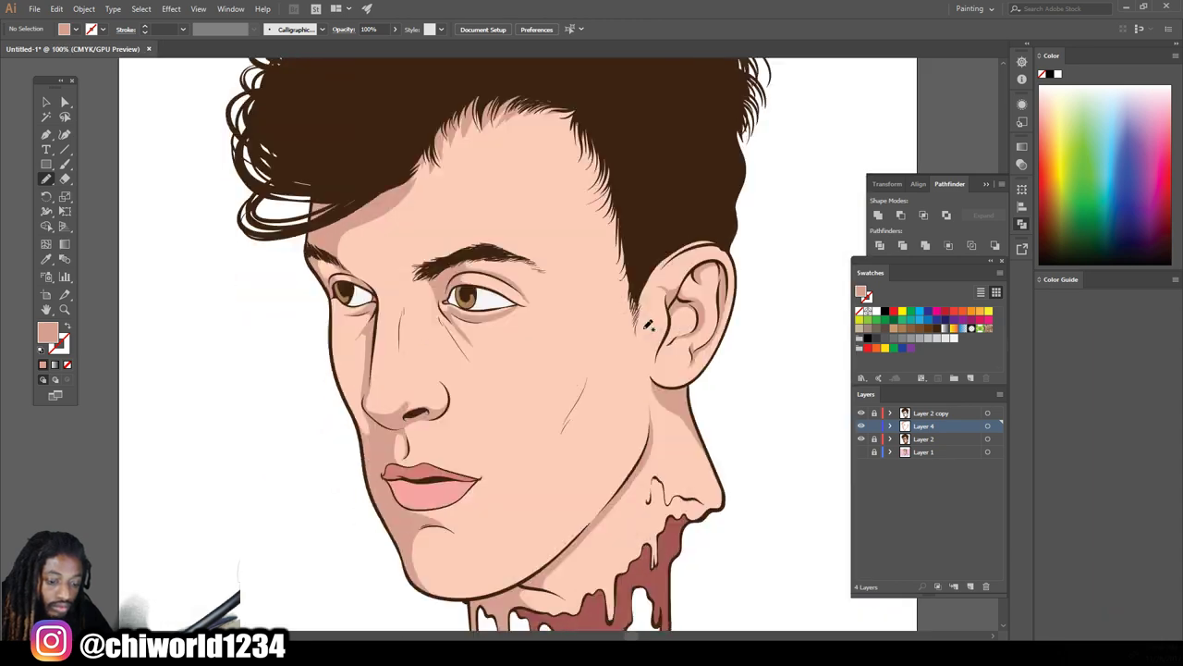
{"action": "scroll", "coordinate": [697, 325], "scroll_direction": "down", "scroll_amount": 3}
{"action": "scroll", "coordinate": [697, 324], "scroll_direction": "up", "scroll_amount": 2}
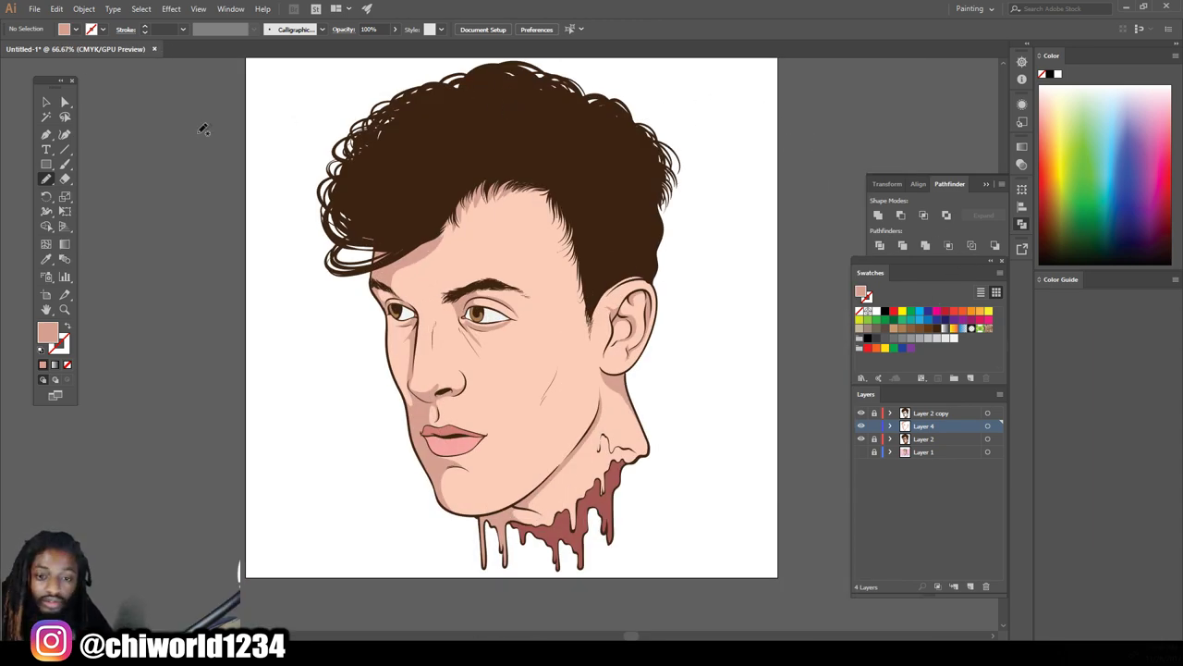
{"action": "left_click_drag", "start_coordinate": [272, 82], "coordinate": [765, 608]}
Recolor the artwork with Colors set to All, shifting the shadow tone to H 14°, S 42%, B 71%
{"action": "left_click", "coordinate": [81, 10]}
{"action": "mouse_move", "coordinate": [56, 9]}
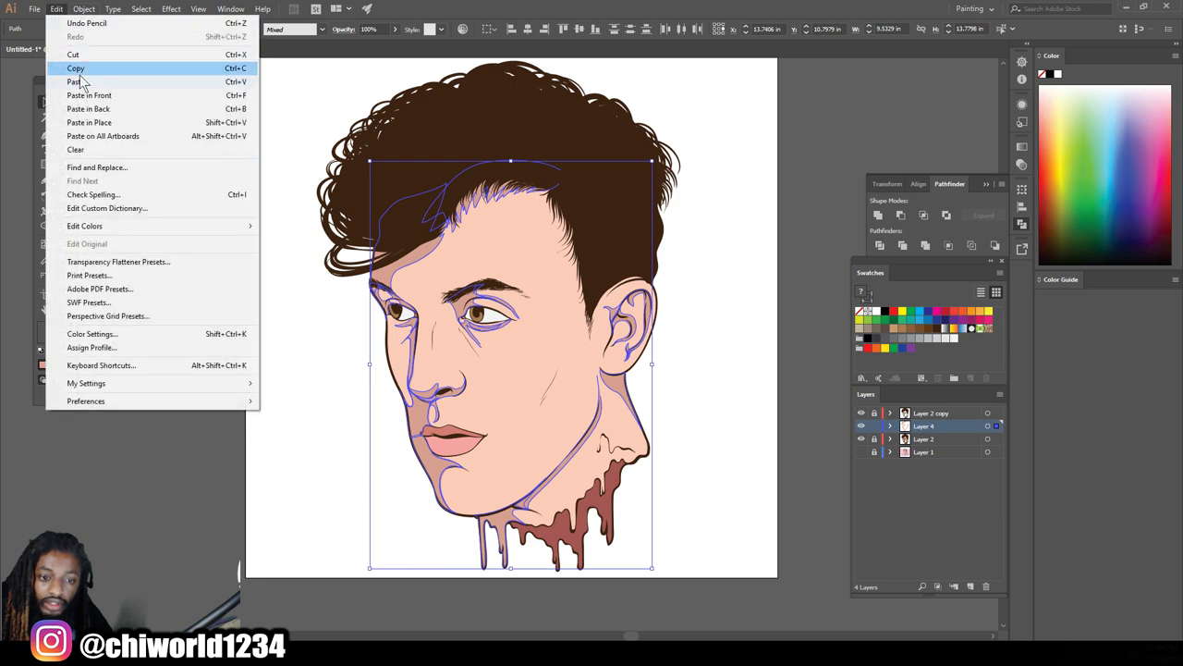
{"action": "mouse_move", "coordinate": [85, 226]}
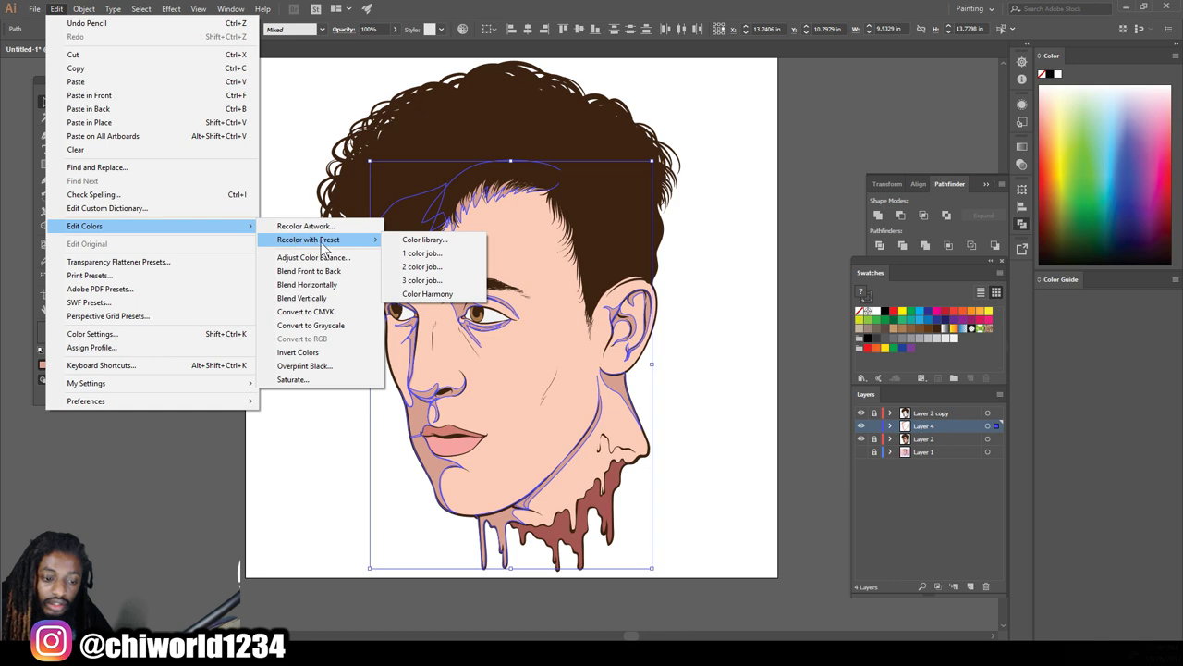
{"action": "mouse_move", "coordinate": [309, 239]}
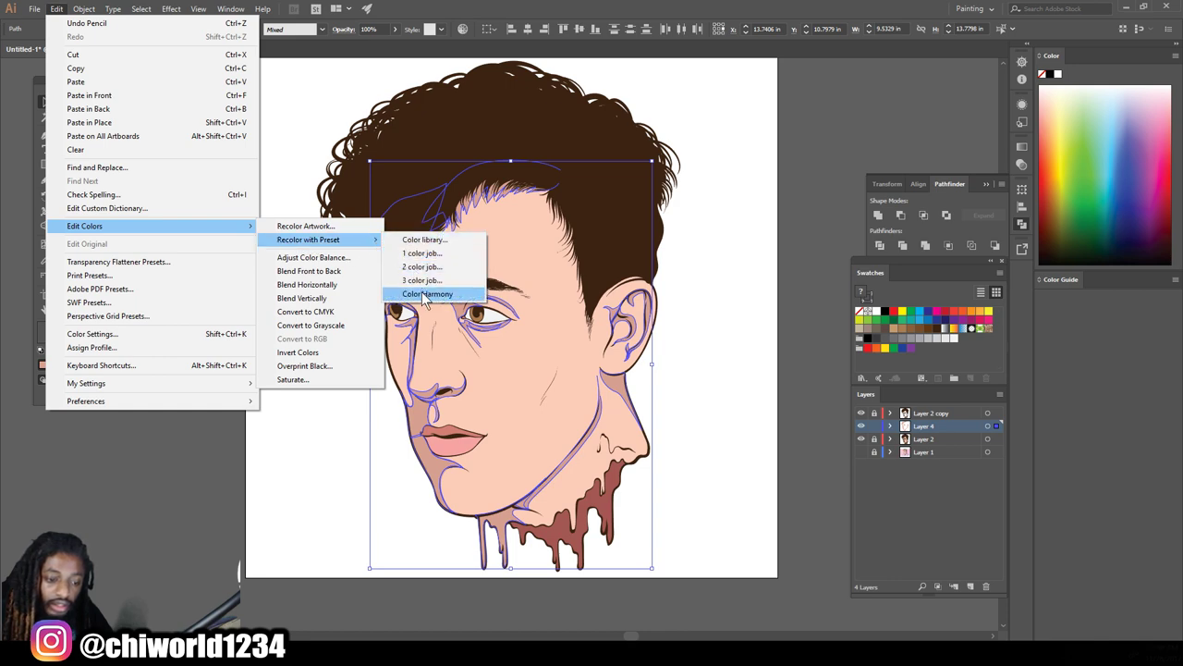
{"action": "left_click", "coordinate": [425, 294]}
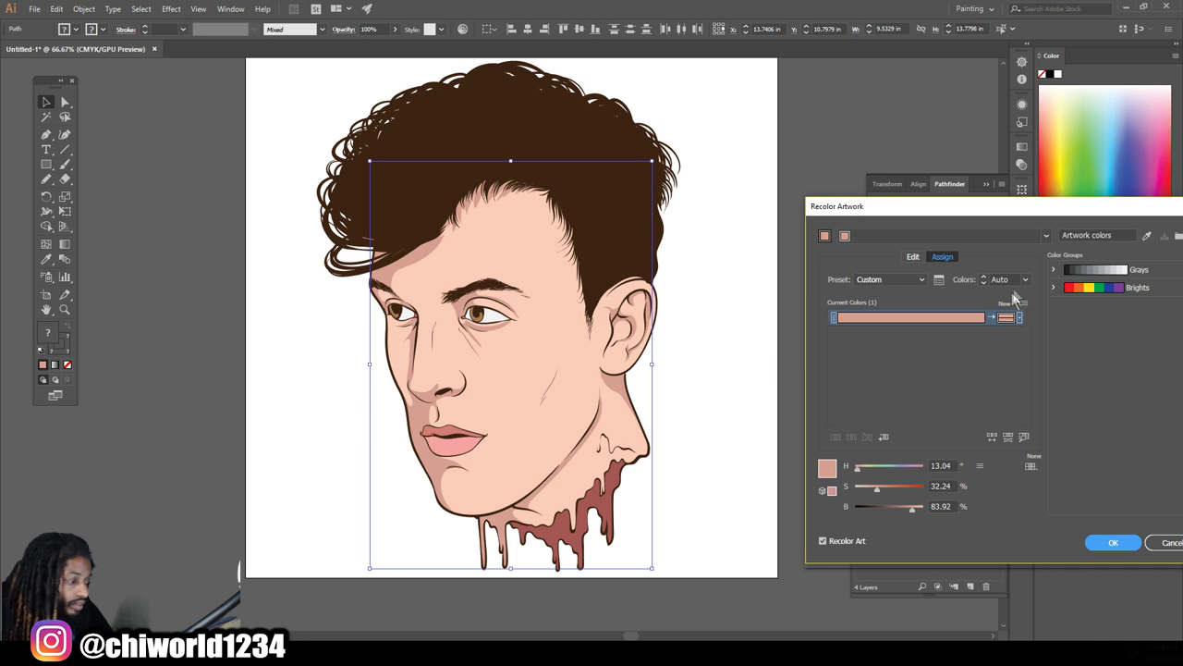
{"action": "left_click", "coordinate": [1026, 280]}
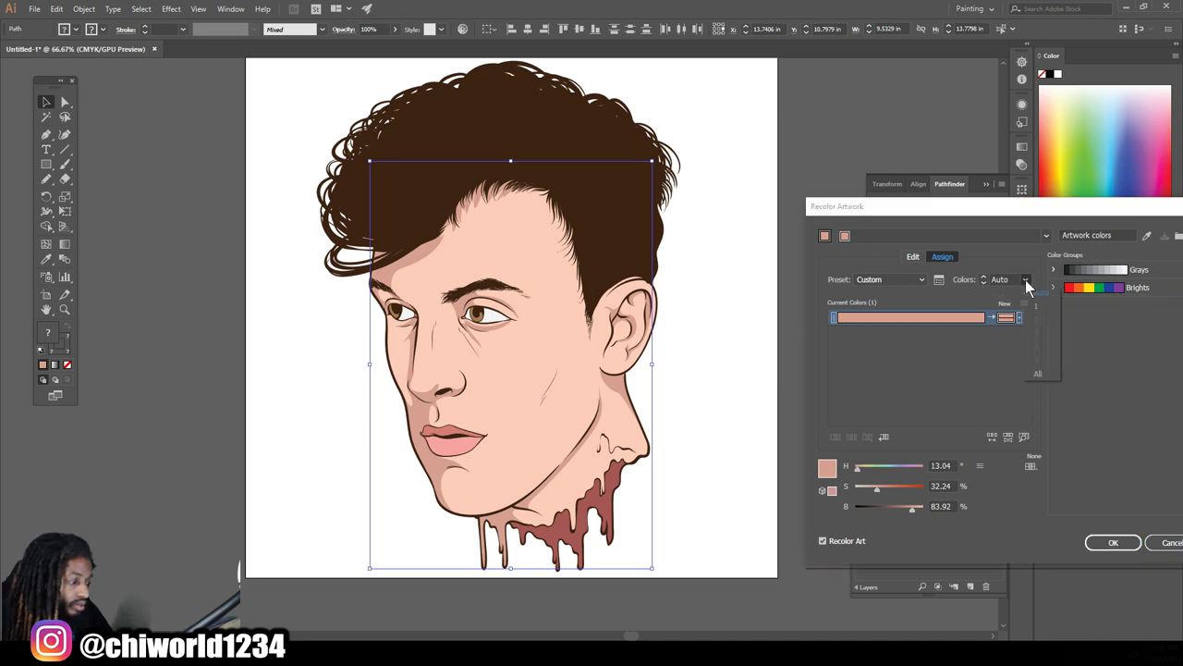
{"action": "left_click", "coordinate": [1034, 373]}
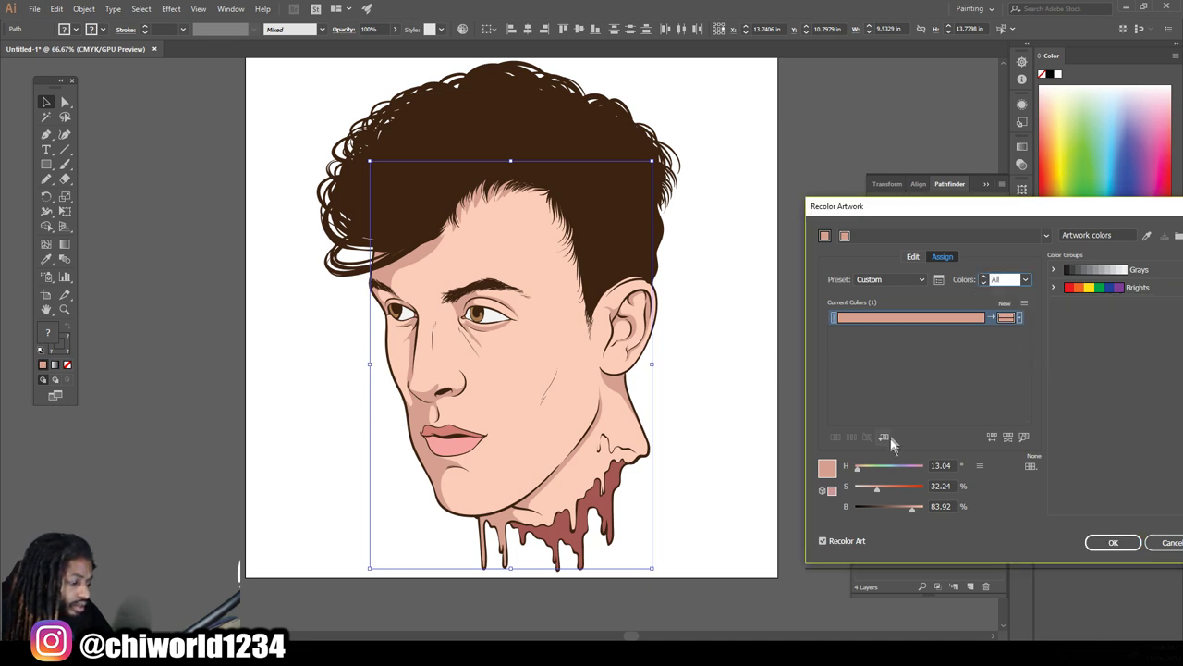
{"action": "left_click_drag", "start_coordinate": [880, 492], "coordinate": [884, 492]}
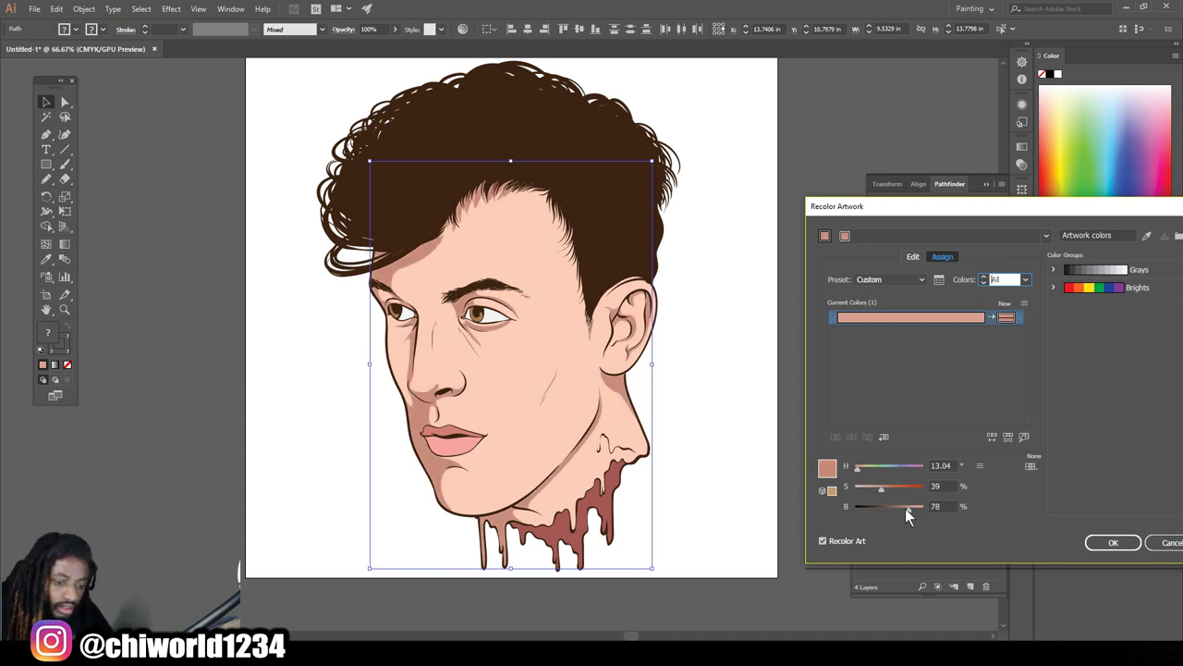
{"action": "left_click_drag", "start_coordinate": [907, 510], "coordinate": [901, 509]}
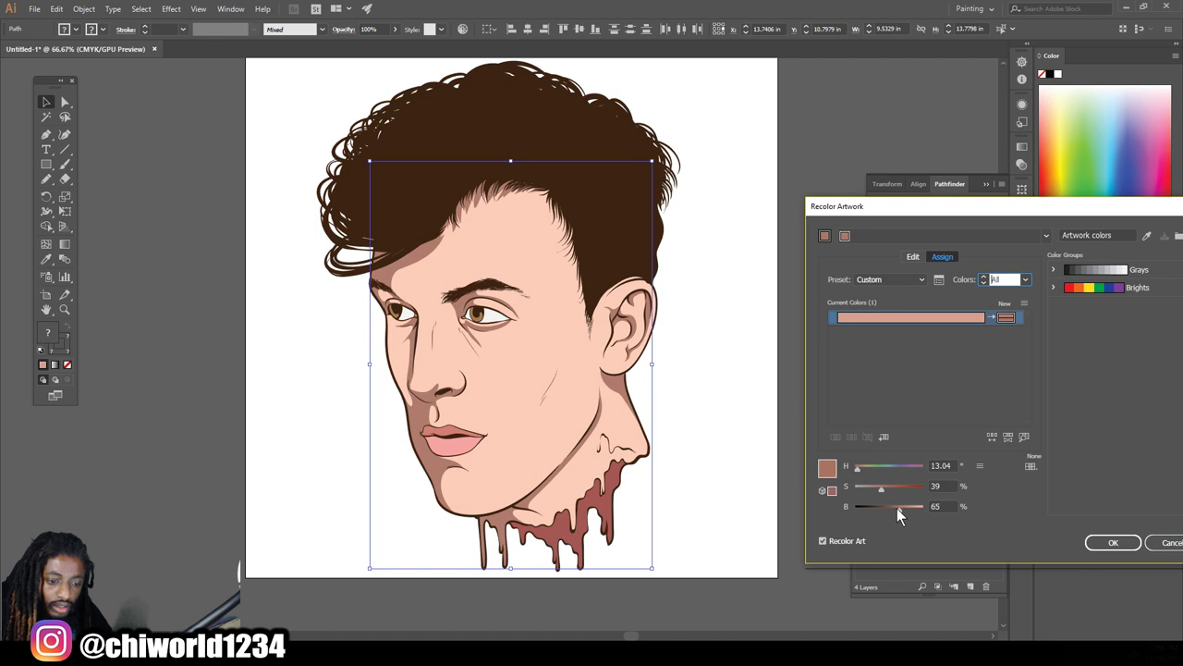
{"action": "left_click", "coordinate": [884, 489]}
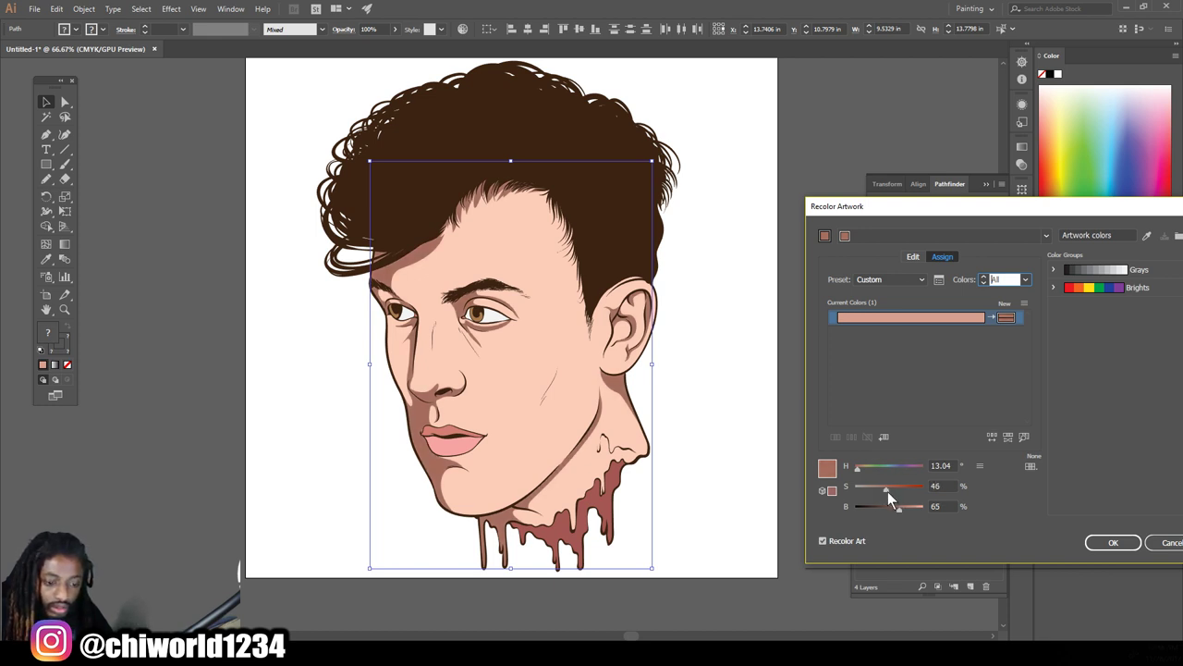
{"action": "left_click_drag", "start_coordinate": [884, 489], "coordinate": [888, 490]}
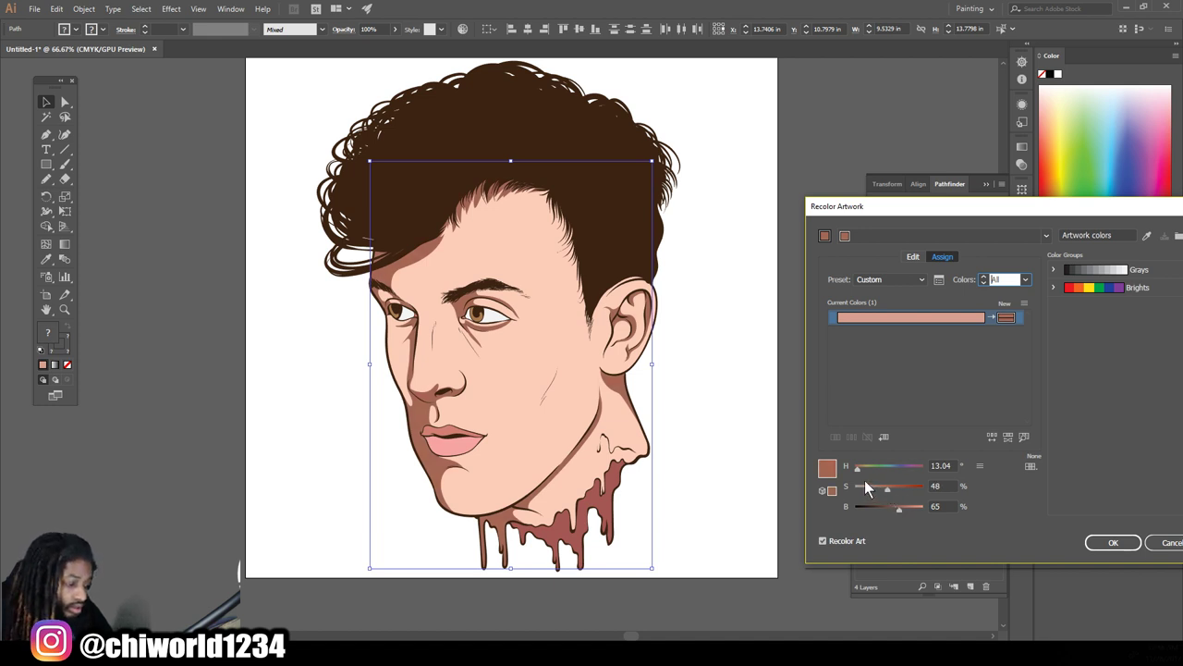
{"action": "left_click_drag", "start_coordinate": [858, 468], "coordinate": [885, 489]}
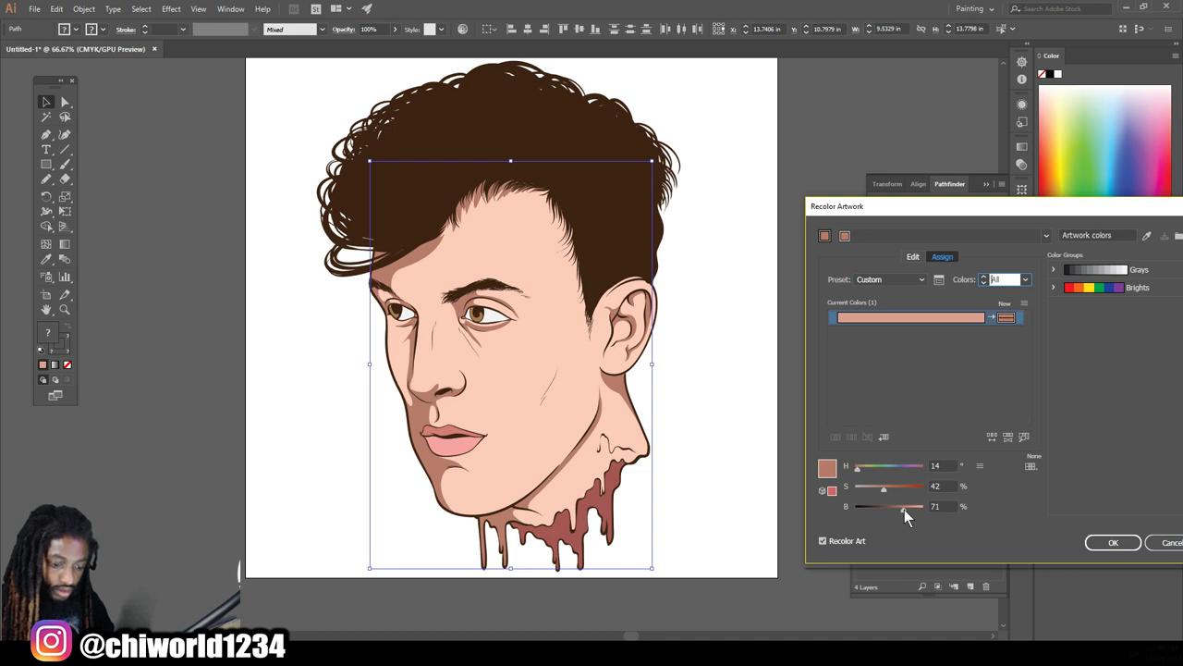
{"action": "left_click", "coordinate": [1110, 544]}
{"action": "left_click", "coordinate": [831, 425]}
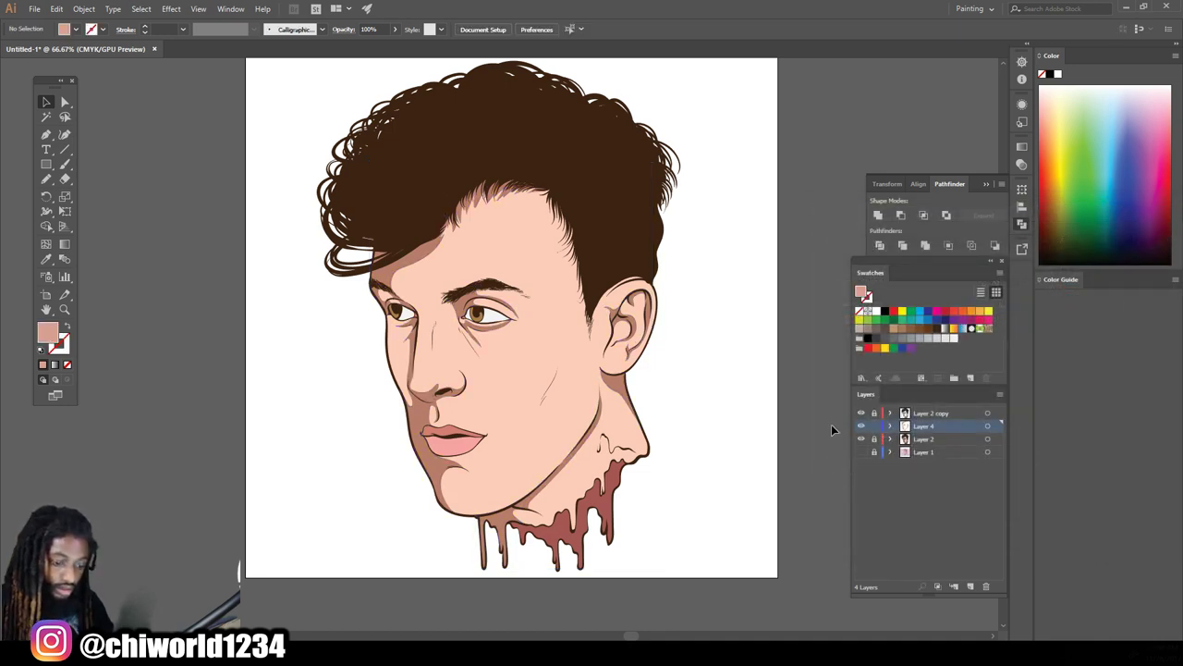
Zoom in on the right eye and eyedrop the eye white colour
{"action": "key", "text": "ctrl+minus"}
{"action": "key", "text": "ctrl+minus"}
{"action": "key", "text": "ctrl+plus"}
{"action": "key", "text": "ctrl+plus"}
{"action": "key", "text": "ctrl+plus"}
{"action": "key", "text": "ctrl+plus"}
{"action": "key", "text": "ctrl+plus"}
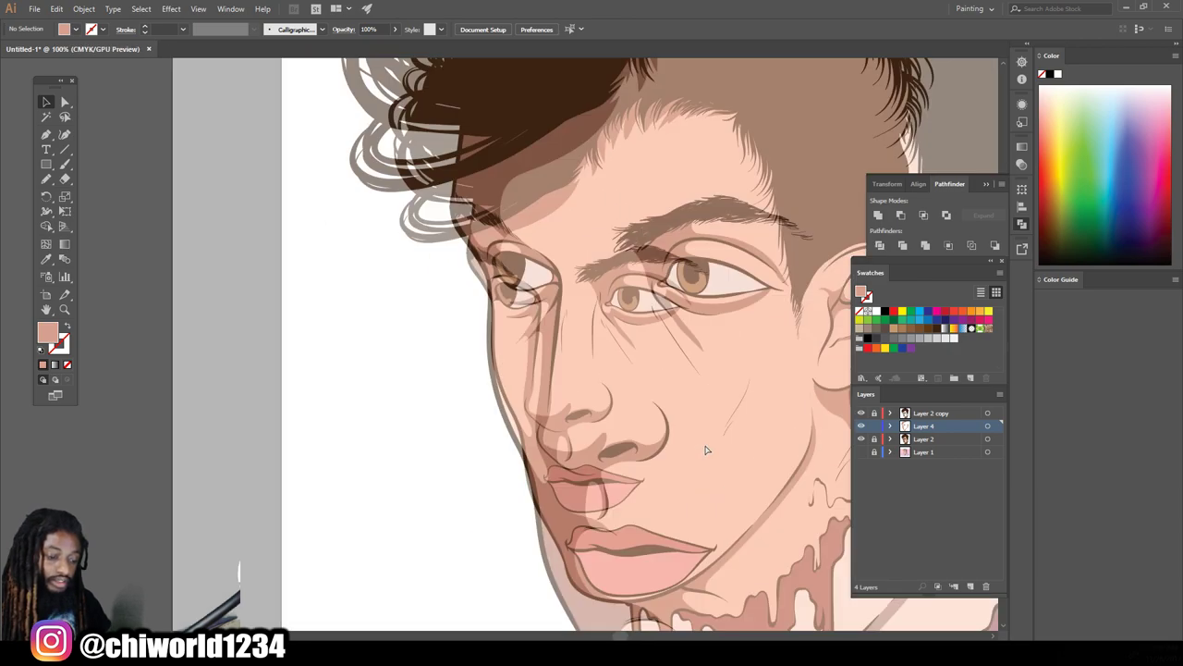
{"action": "key", "text": "ctrl+plus"}
{"action": "key", "text": "ctrl+plus"}
{"action": "key", "text": "ctrl+plus"}
{"action": "key", "text": "ctrl+plus"}
{"action": "scroll", "coordinate": [706, 449], "scroll_direction": "up", "scroll_amount": 3}
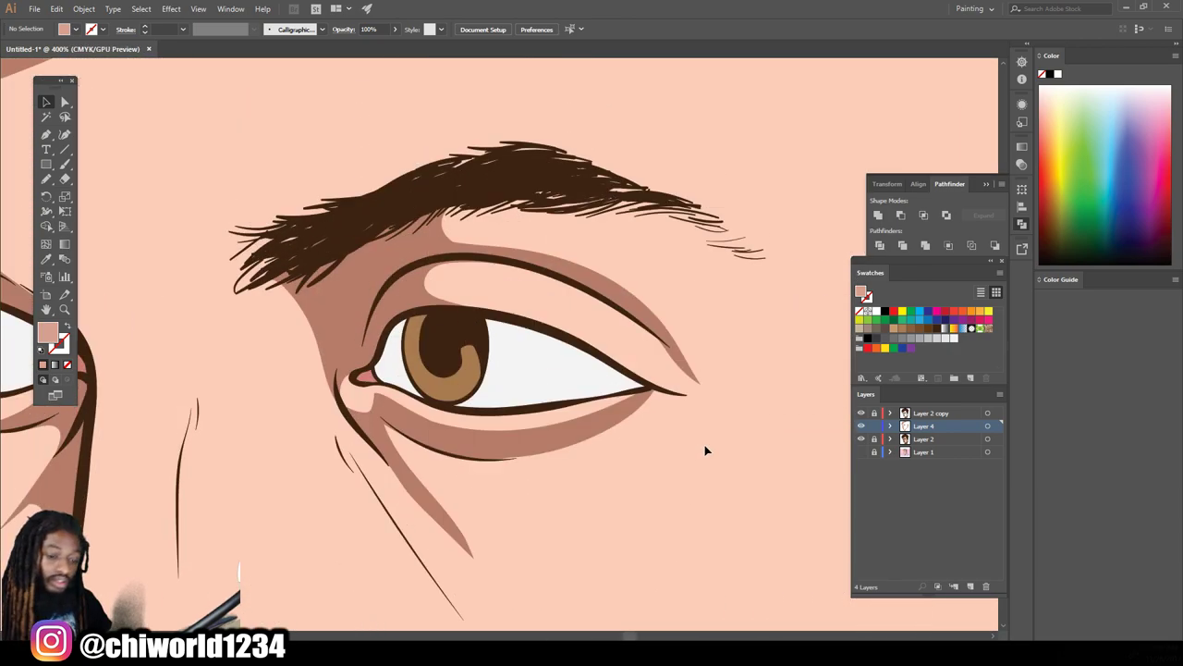
{"action": "key", "text": "ctrl+plus"}
{"action": "key", "text": "i"}
{"action": "left_click", "coordinate": [411, 368]}
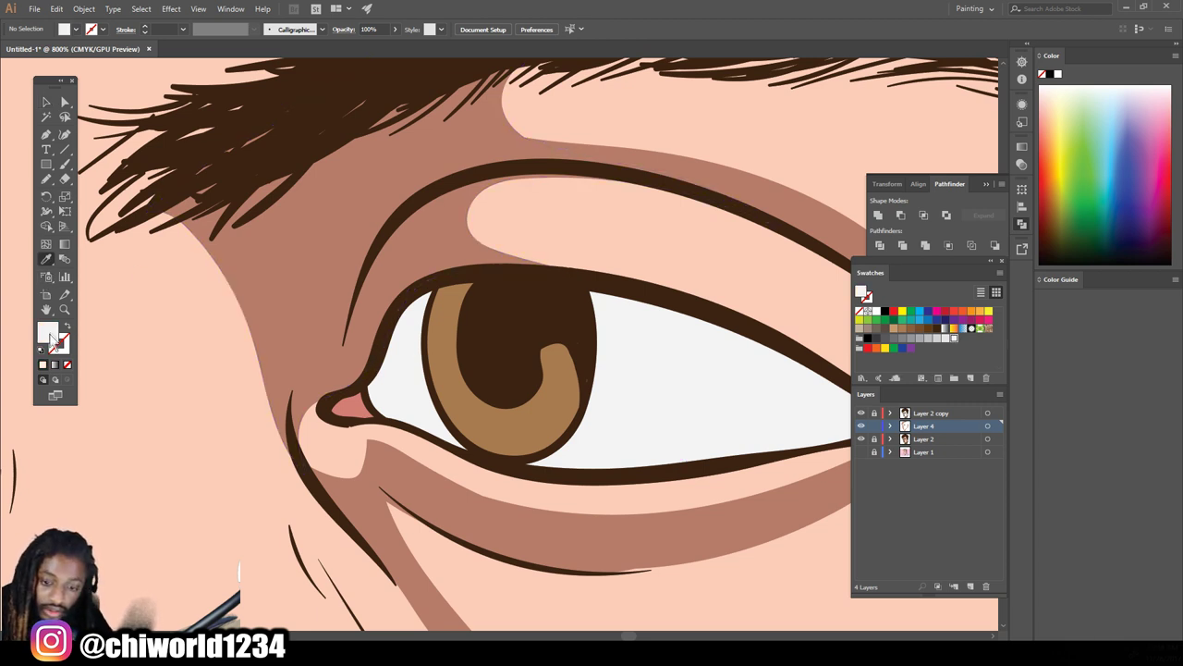
Change the fill in the Color Picker to grey-violet #837F93
{"action": "double_click", "coordinate": [51, 334]}
{"action": "left_click_drag", "start_coordinate": [784, 488], "coordinate": [779, 535]}
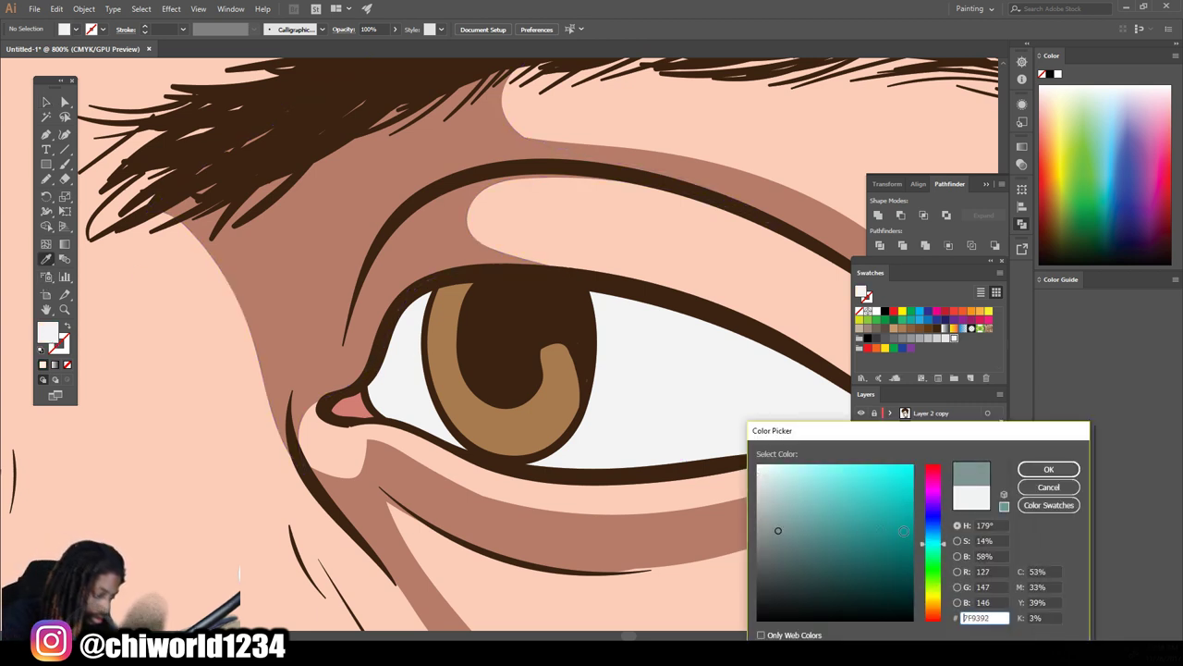
{"action": "left_click_drag", "start_coordinate": [933, 543], "coordinate": [933, 518]}
{"action": "left_click_drag", "start_coordinate": [621, 344], "coordinate": [624, 330]}
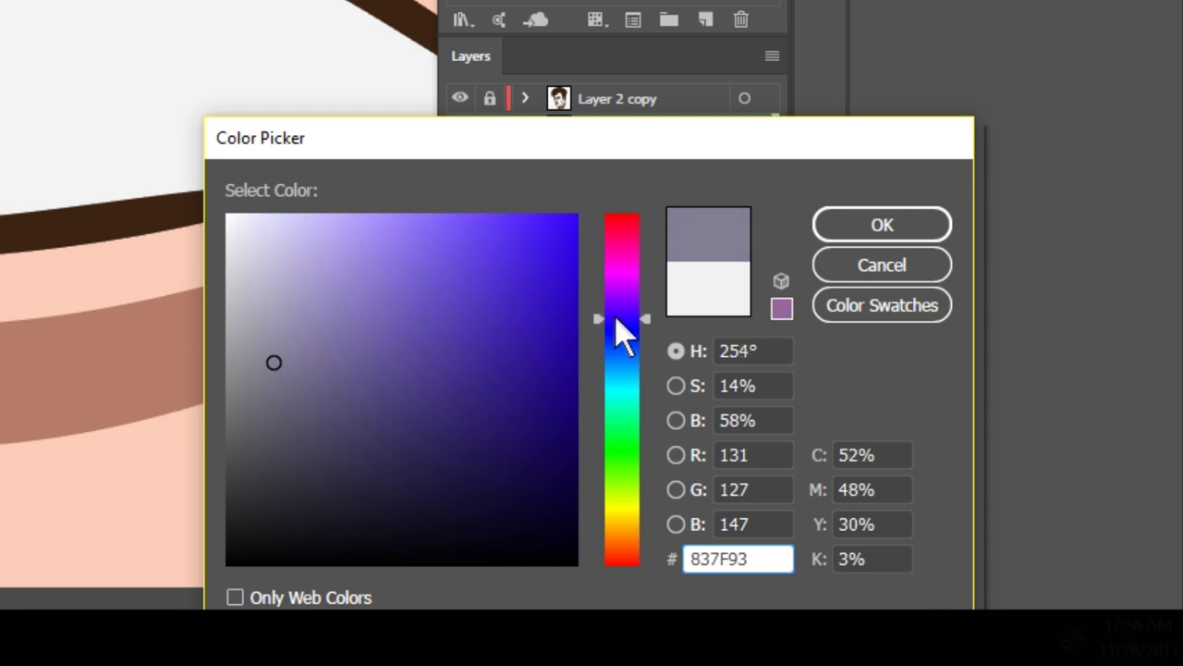
{"action": "left_click", "coordinate": [818, 225]}
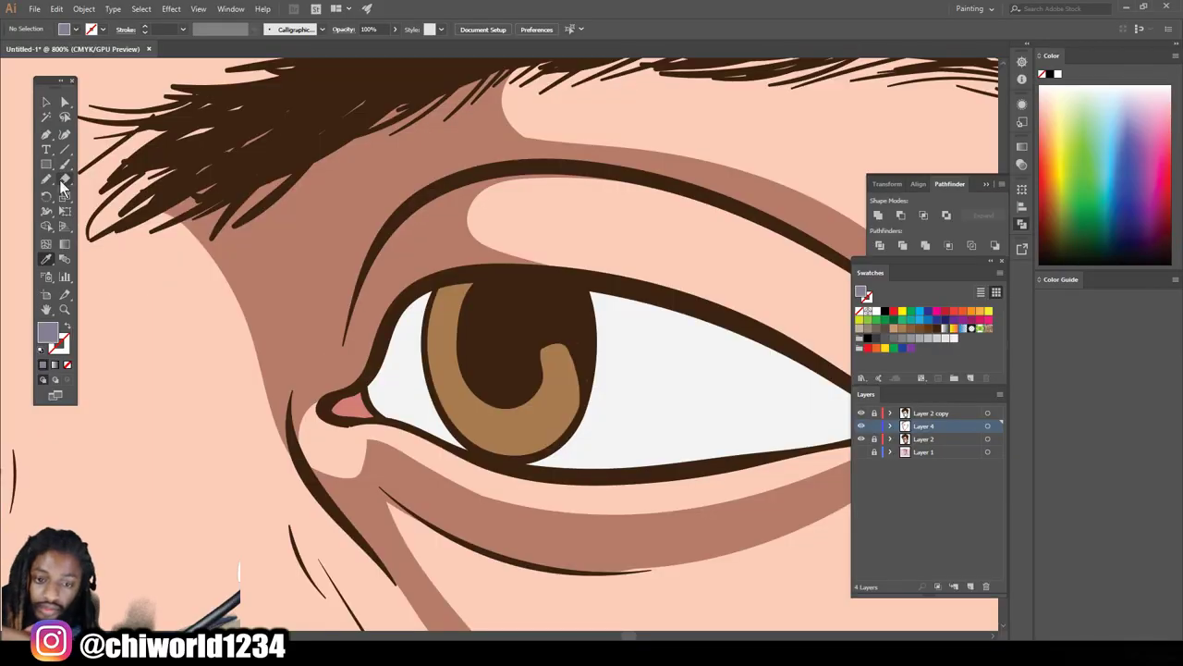
{"action": "left_click", "coordinate": [45, 182]}
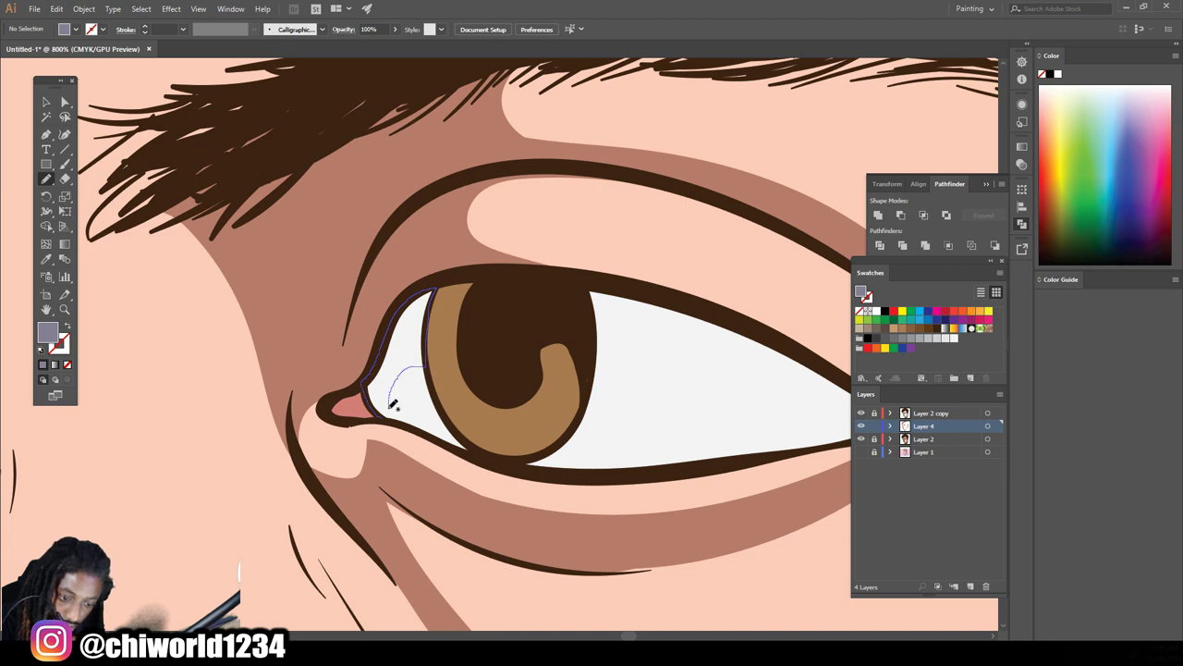
Draw a grey-purple shadow shape over the upper white of the first eye, beneath the eyelid
{"action": "left_click_drag", "start_coordinate": [395, 417], "coordinate": [393, 421]}
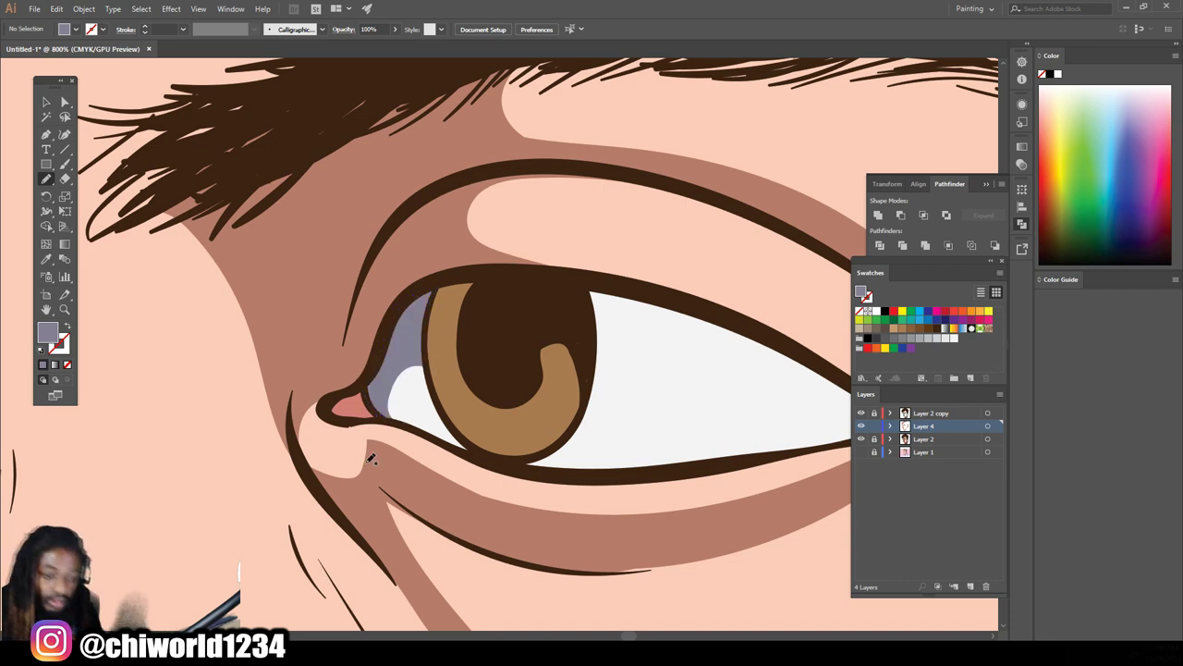
{"action": "scroll", "coordinate": [370, 458], "scroll_direction": "down", "scroll_amount": 3}
{"action": "scroll", "coordinate": [396, 417], "scroll_direction": "down", "scroll_amount": 3}
{"action": "scroll", "coordinate": [410, 395], "scroll_direction": "up", "scroll_amount": 2}
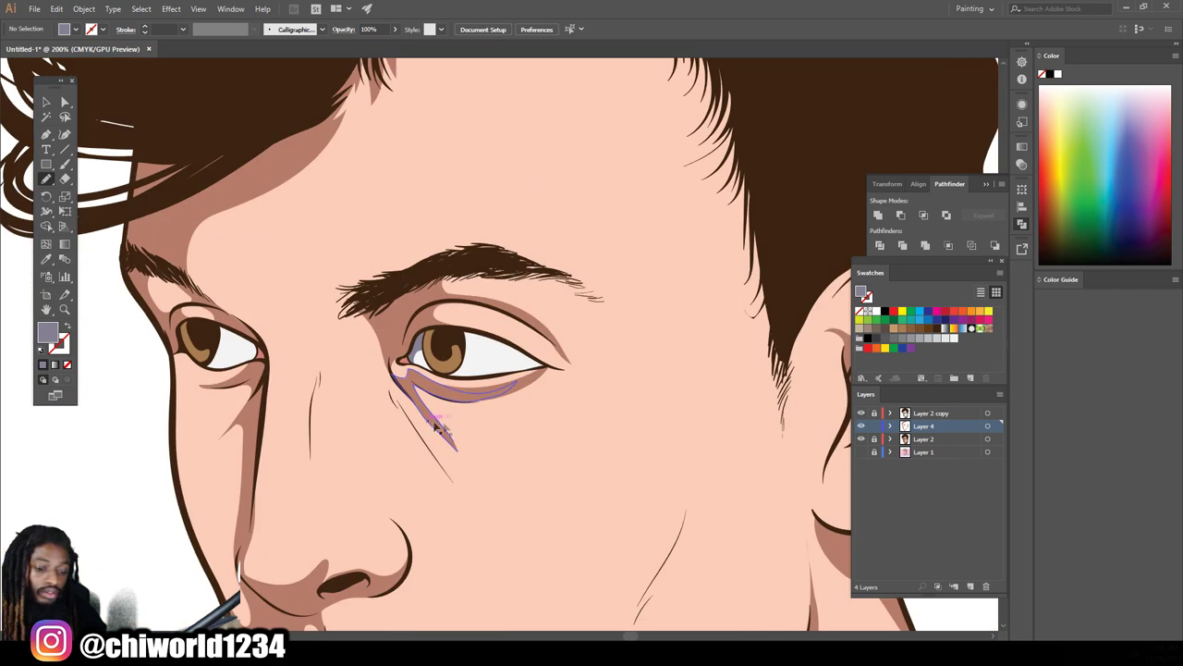
{"action": "scroll", "coordinate": [471, 429], "scroll_direction": "up", "scroll_amount": 2}
{"action": "scroll", "coordinate": [470, 428], "scroll_direction": "up", "scroll_amount": 2}
{"action": "scroll", "coordinate": [465, 428], "scroll_direction": "up", "scroll_amount": 1}
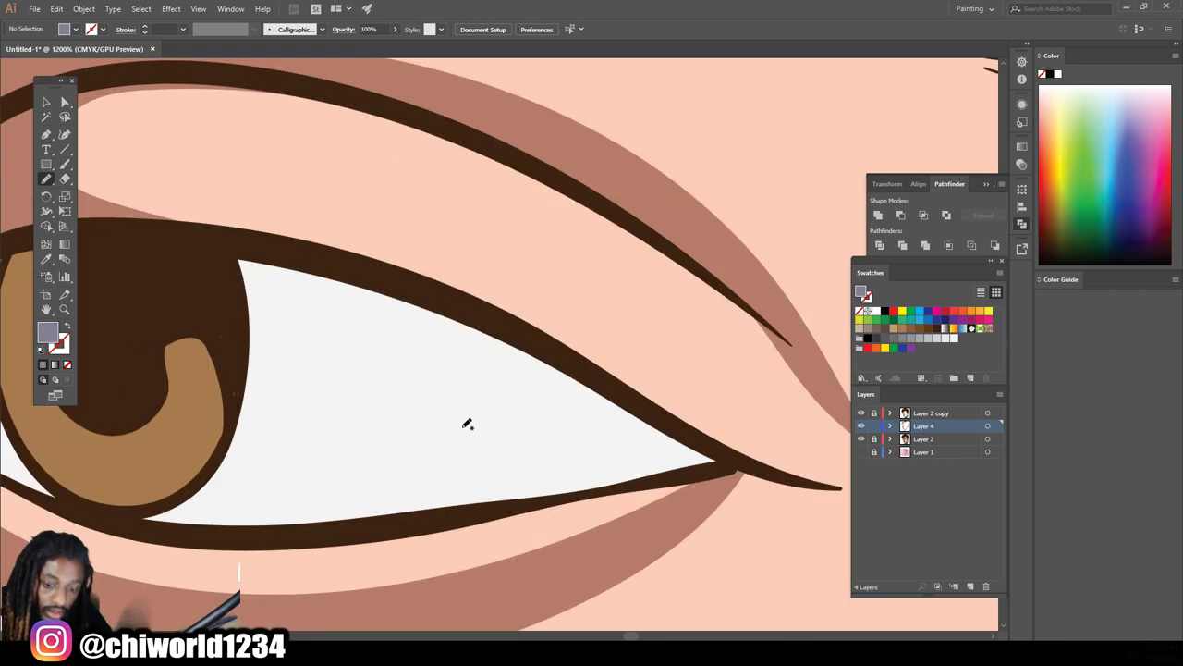
{"action": "mouse_move", "coordinate": [698, 473]}
{"action": "left_mouse_down"}
{"action": "mouse_move", "coordinate": [654, 479]}
{"action": "mouse_move", "coordinate": [301, 308]}
{"action": "mouse_move", "coordinate": [228, 301]}
{"action": "mouse_move", "coordinate": [214, 239]}
{"action": "mouse_move", "coordinate": [453, 298]}
{"action": "mouse_move", "coordinate": [607, 371]}
{"action": "mouse_move", "coordinate": [719, 446]}
{"action": "mouse_move", "coordinate": [719, 472]}
{"action": "left_mouse_up"}
{"action": "key", "text": "ctrl+minus"}
{"action": "key", "text": "ctrl+minus"}
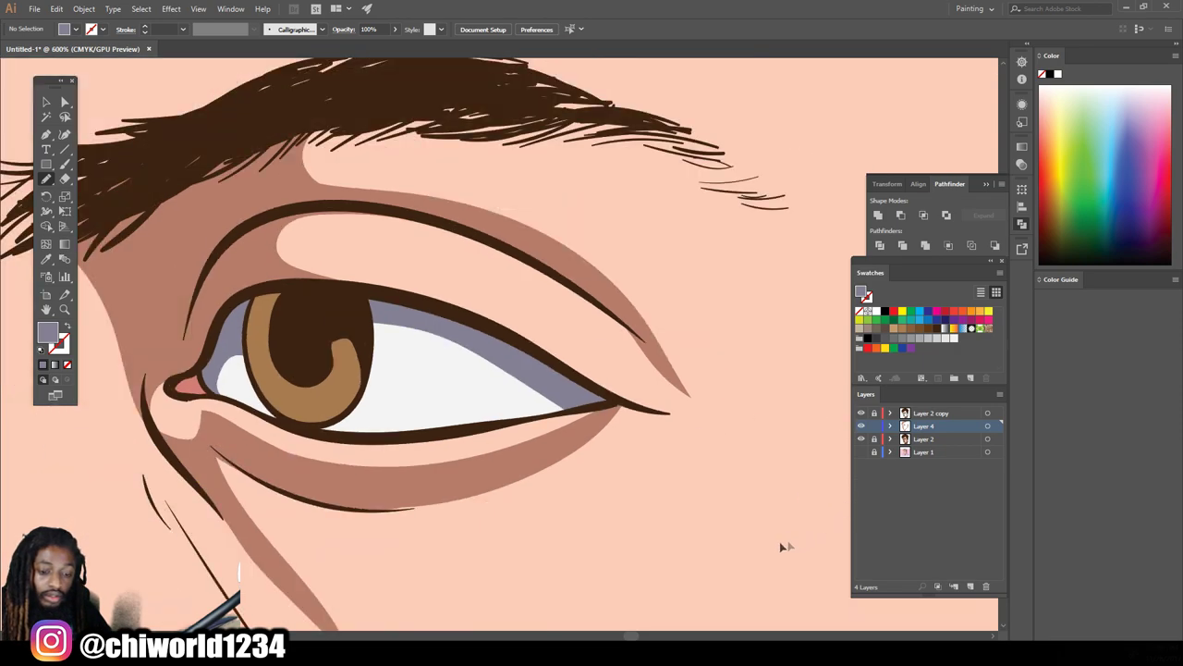
{"action": "key", "text": "ctrl+minus"}
{"action": "key", "text": "ctrl+plus"}
{"action": "key", "text": "ctrl+plus"}
{"action": "key", "text": "ctrl+plus"}
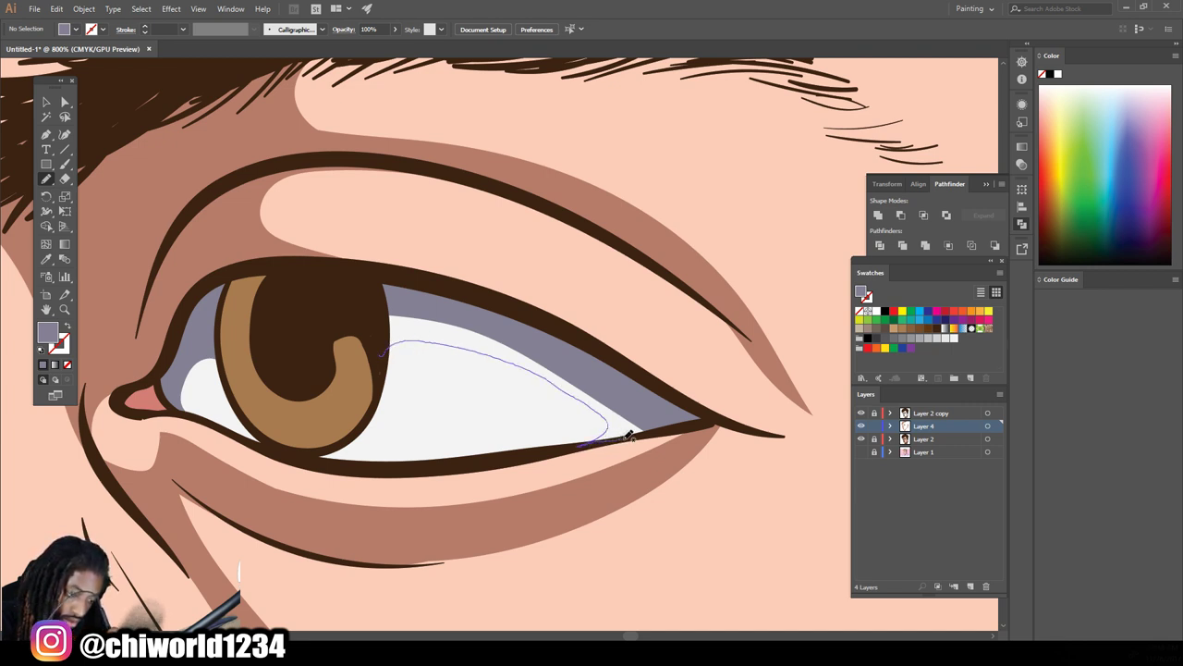
{"action": "left_click_drag", "start_coordinate": [646, 386], "coordinate": [491, 305]}
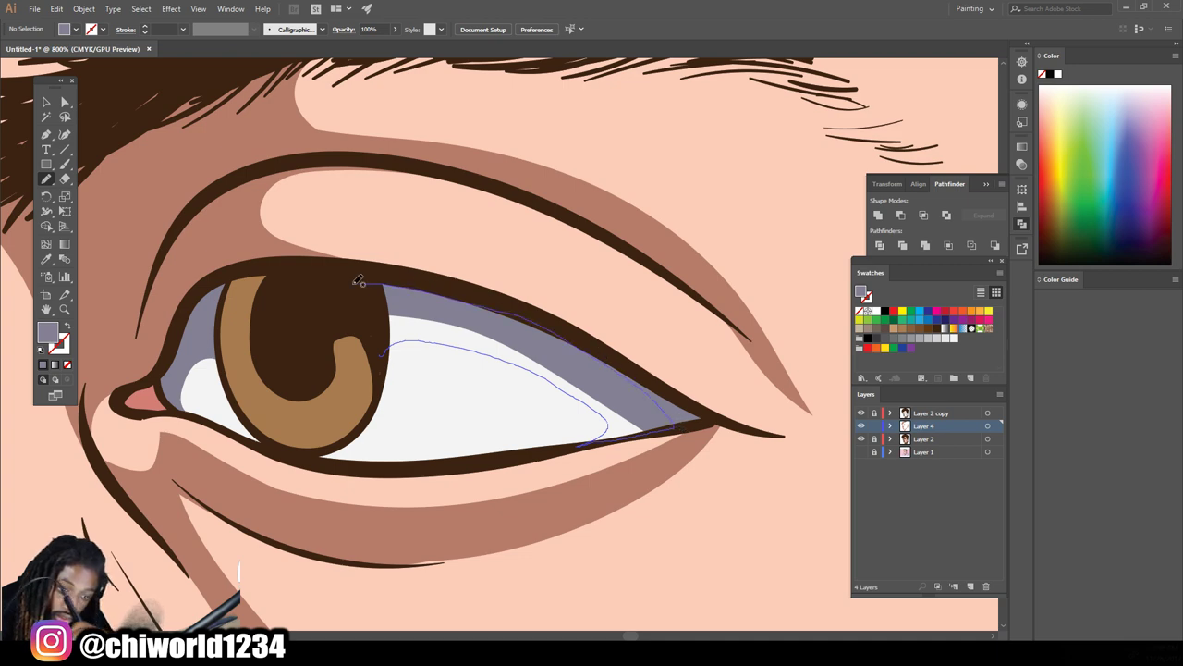
{"action": "left_click_drag", "start_coordinate": [378, 354], "coordinate": [380, 351]}
Draw a matching grey-purple shadow across the upper white of the other eye
{"action": "scroll", "coordinate": [554, 407], "scroll_direction": "down", "scroll_amount": 2}
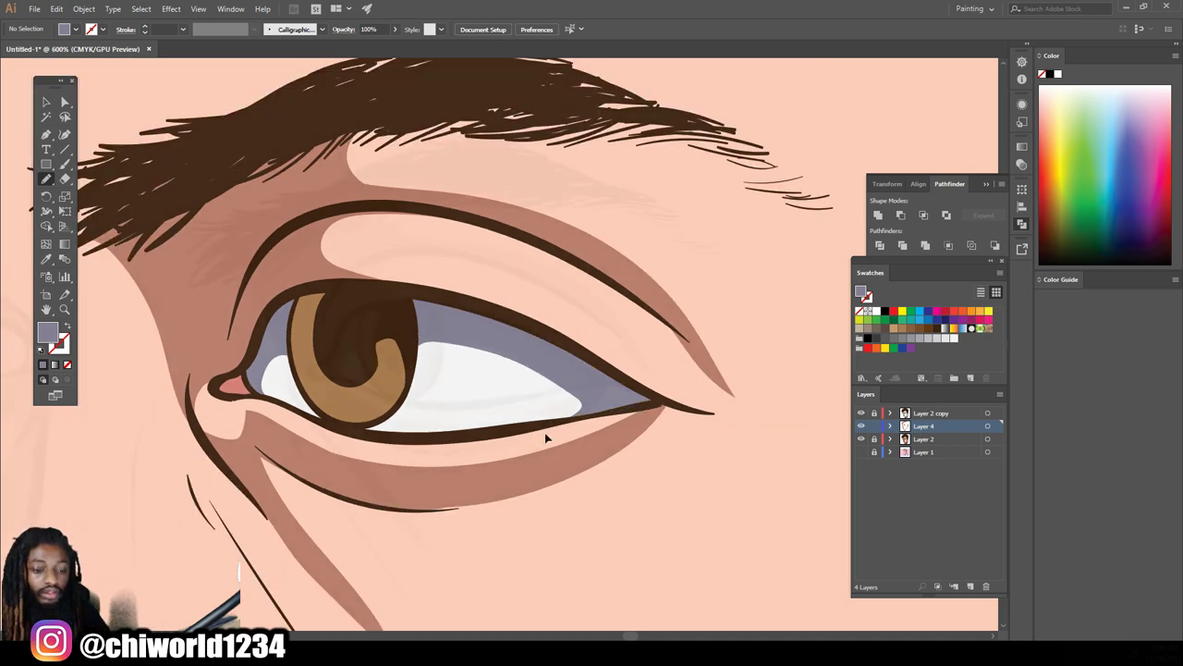
{"action": "scroll", "coordinate": [419, 475], "scroll_direction": "down", "scroll_amount": 2}
{"action": "scroll", "coordinate": [419, 475], "scroll_direction": "down", "scroll_amount": 2}
{"action": "scroll", "coordinate": [411, 472], "scroll_direction": "down", "scroll_amount": 2}
{"action": "scroll", "coordinate": [388, 470], "scroll_direction": "up", "scroll_amount": 3}
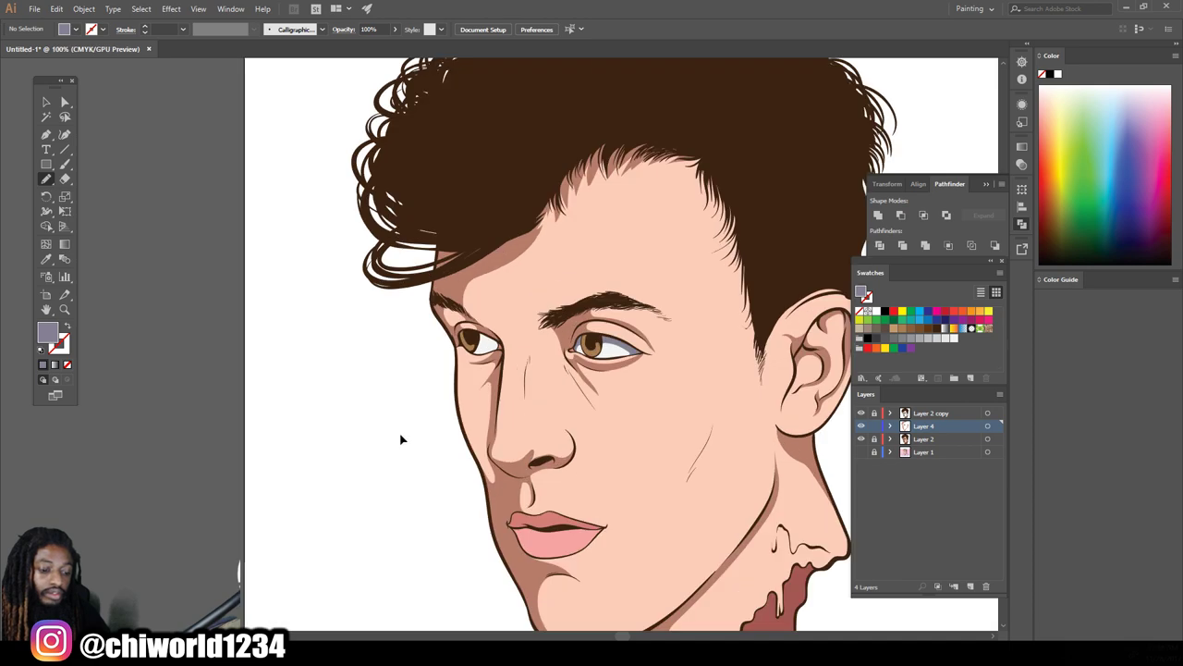
{"action": "scroll", "coordinate": [401, 438], "scroll_direction": "up", "scroll_amount": 2}
{"action": "scroll", "coordinate": [403, 430], "scroll_direction": "up", "scroll_amount": 2}
{"action": "scroll", "coordinate": [402, 428], "scroll_direction": "up", "scroll_amount": 2}
{"action": "scroll", "coordinate": [404, 423], "scroll_direction": "up", "scroll_amount": 2}
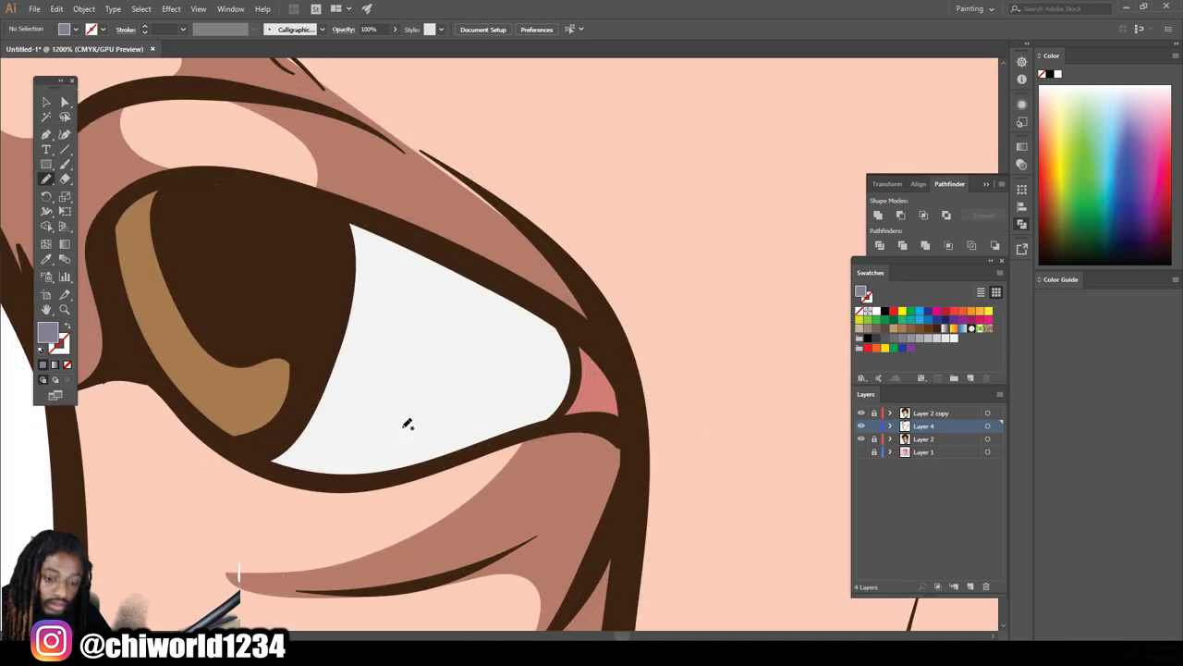
{"action": "scroll", "coordinate": [407, 423], "scroll_direction": "up", "scroll_amount": 1}
{"action": "left_click_drag", "start_coordinate": [321, 406], "coordinate": [552, 416]}
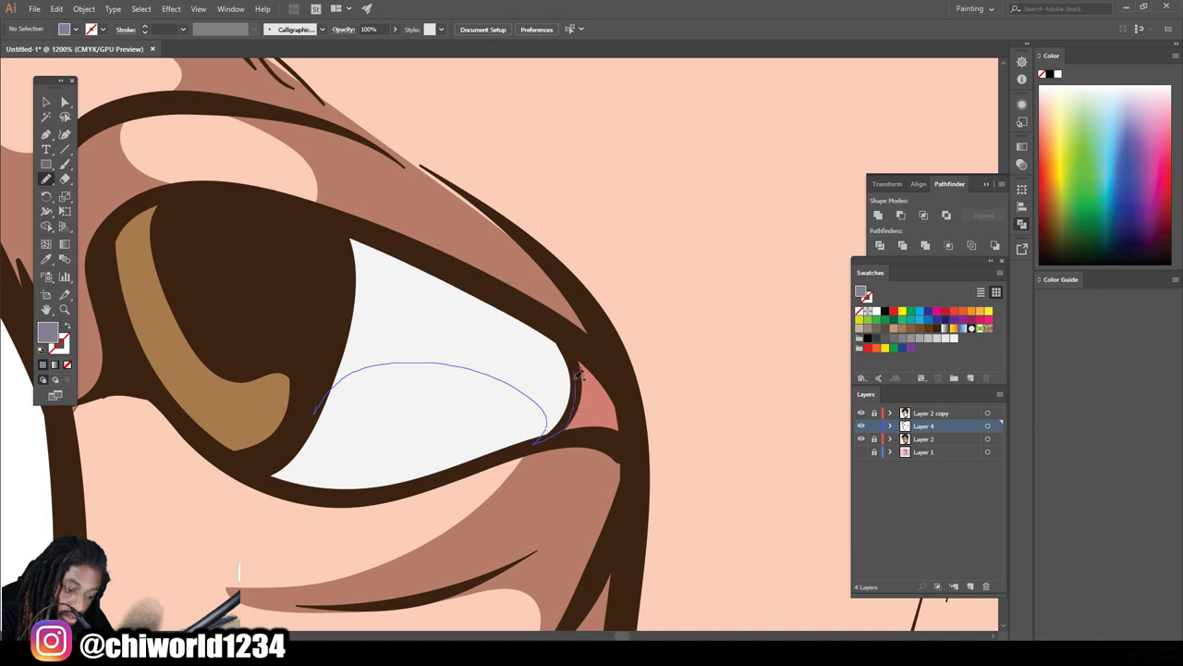
{"action": "left_click_drag", "start_coordinate": [544, 316], "coordinate": [308, 441]}
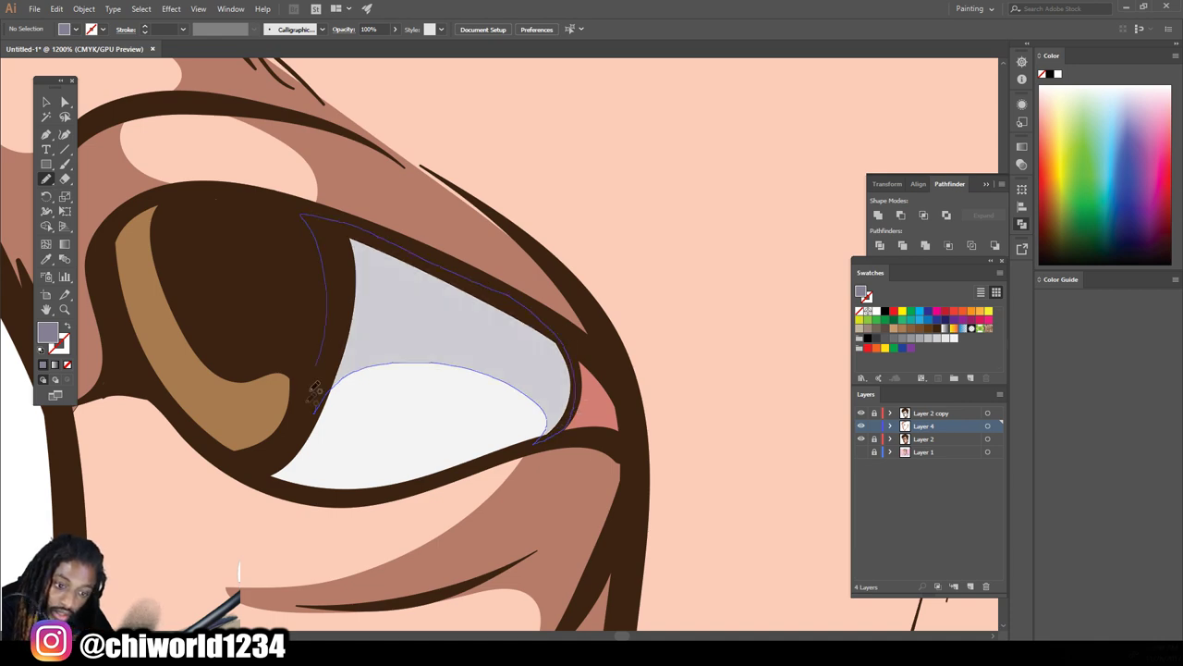
{"action": "scroll", "coordinate": [555, 454], "scroll_direction": "down", "scroll_amount": 5}
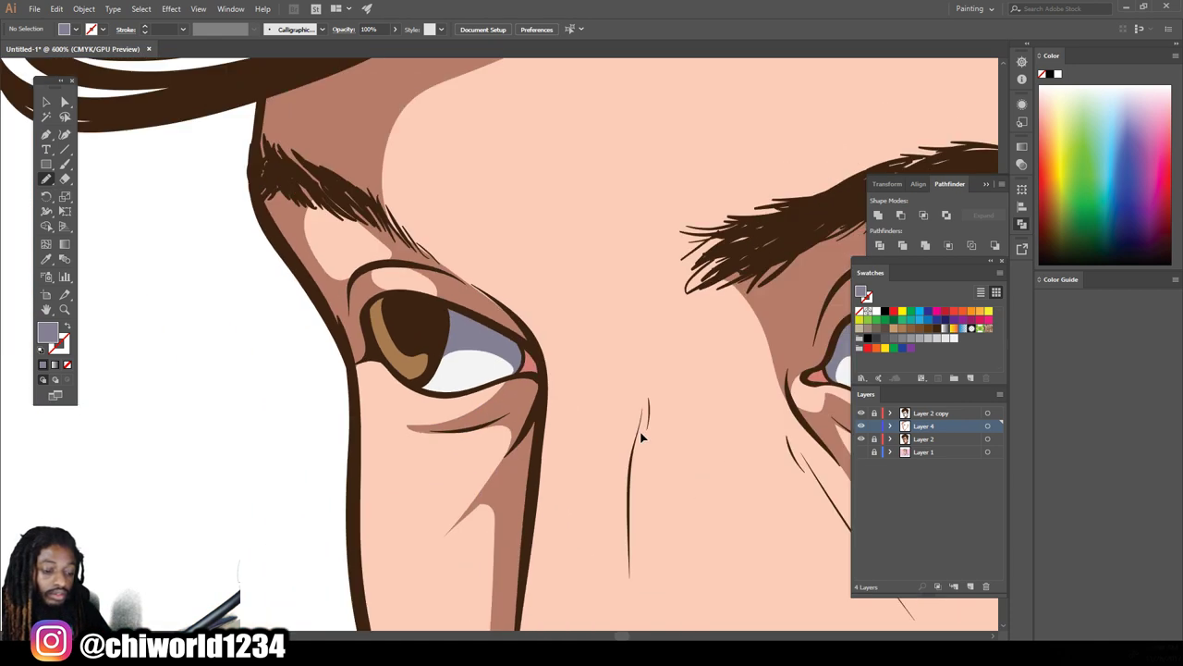
{"action": "scroll", "coordinate": [703, 499], "scroll_direction": "down", "scroll_amount": 3}
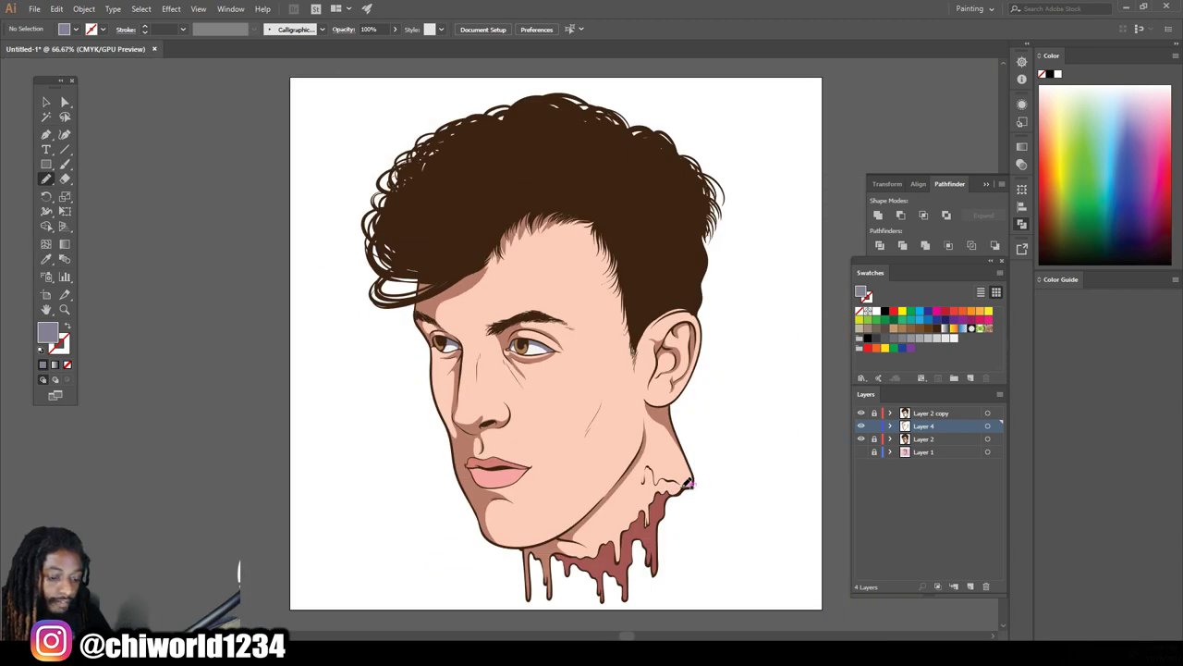
{"action": "scroll", "coordinate": [687, 481], "scroll_direction": "up", "scroll_amount": 2}
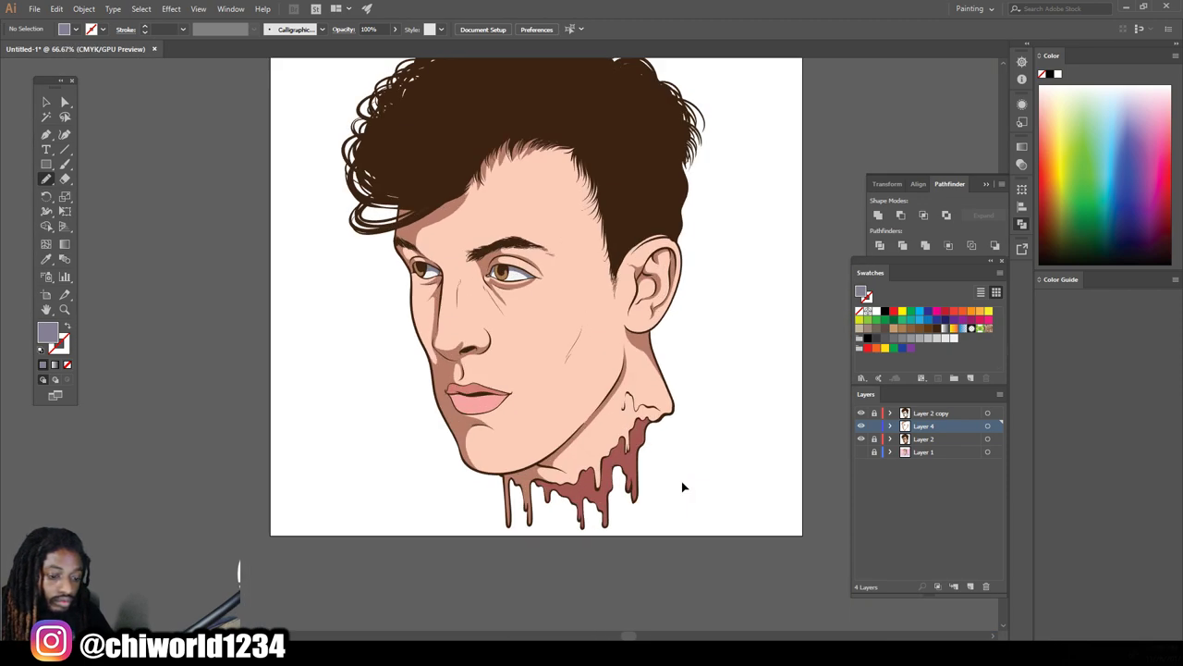
{"action": "scroll", "coordinate": [682, 481], "scroll_direction": "up", "scroll_amount": 1}
{"action": "scroll", "coordinate": [660, 471], "scroll_direction": "up", "scroll_amount": 1}
{"action": "scroll", "coordinate": [656, 471], "scroll_direction": "up", "scroll_amount": 1}
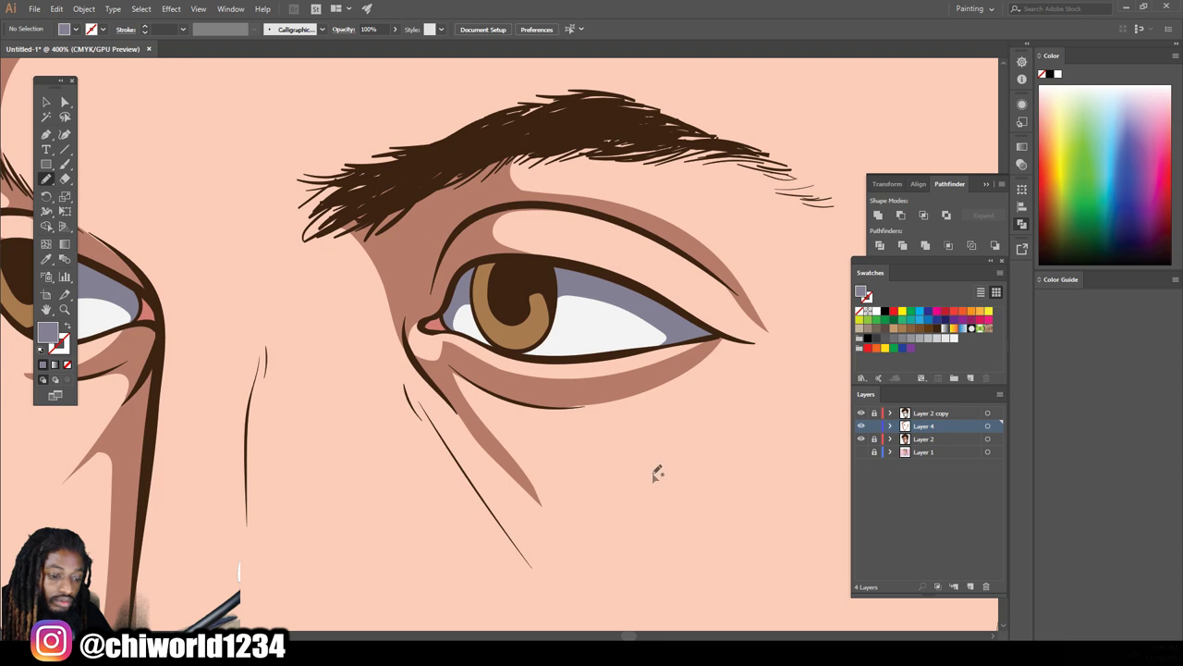
{"action": "scroll", "coordinate": [653, 474], "scroll_direction": "up", "scroll_amount": 2}
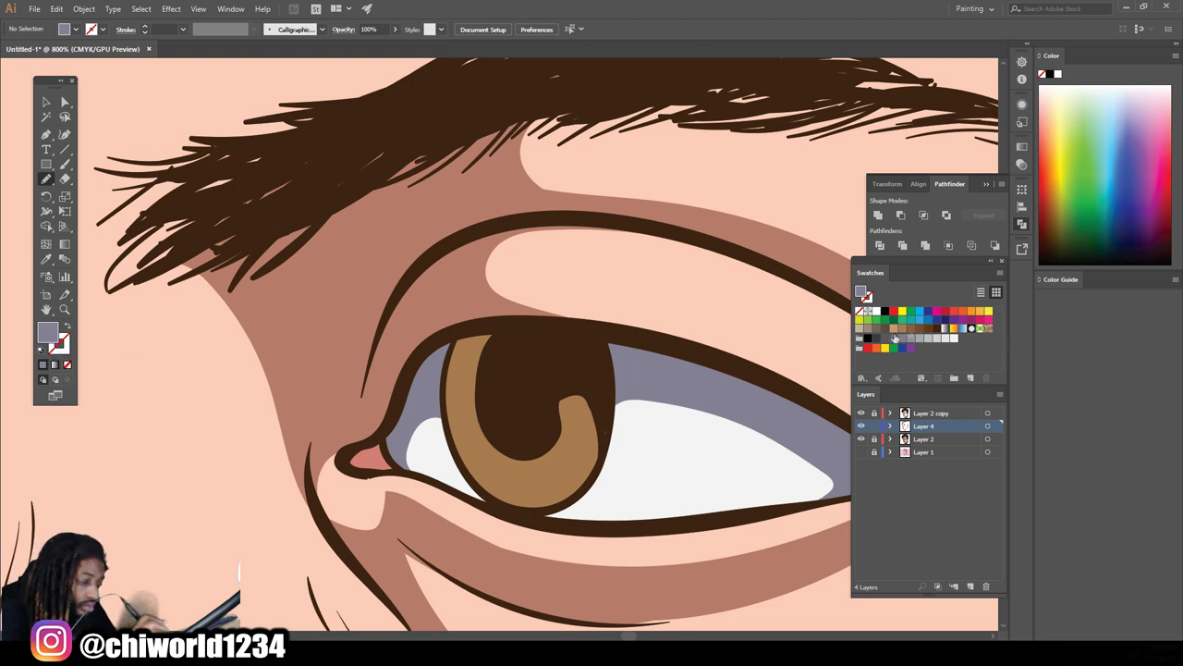
Sample the iris brown and darken the fill colour to 5B3310
{"action": "left_click", "coordinate": [46, 259]}
{"action": "left_click", "coordinate": [467, 416]}
{"action": "double_click", "coordinate": [52, 342]}
{"action": "left_click", "coordinate": [851, 571]}
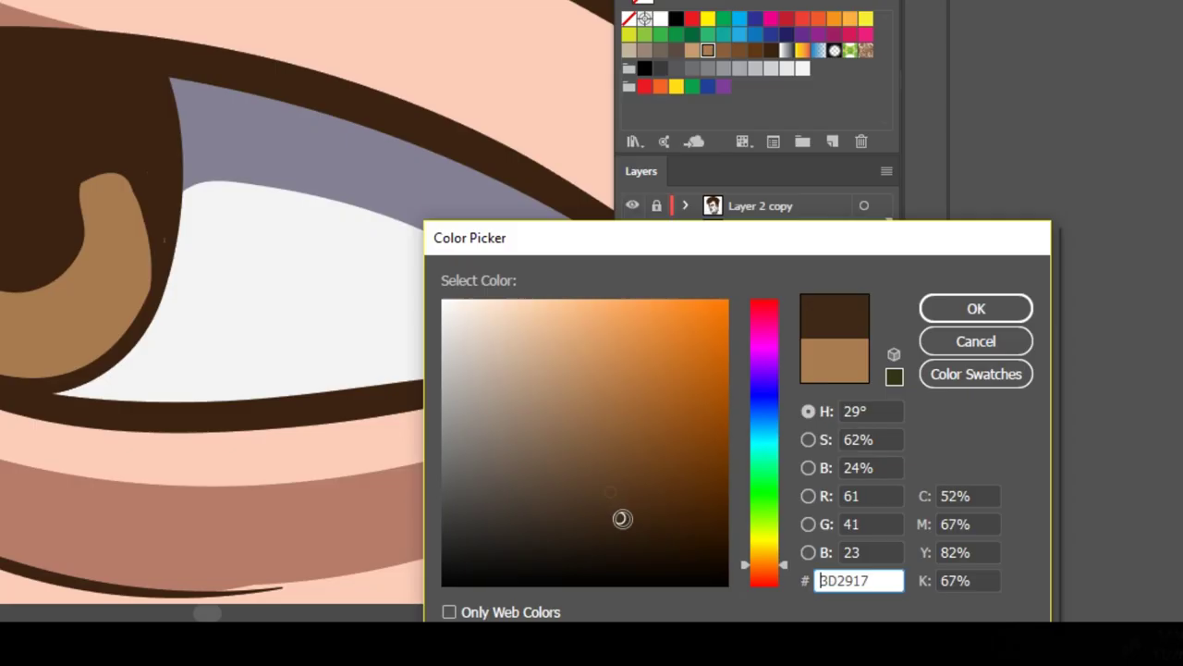
{"action": "left_click_drag", "start_coordinate": [651, 512], "coordinate": [679, 484]}
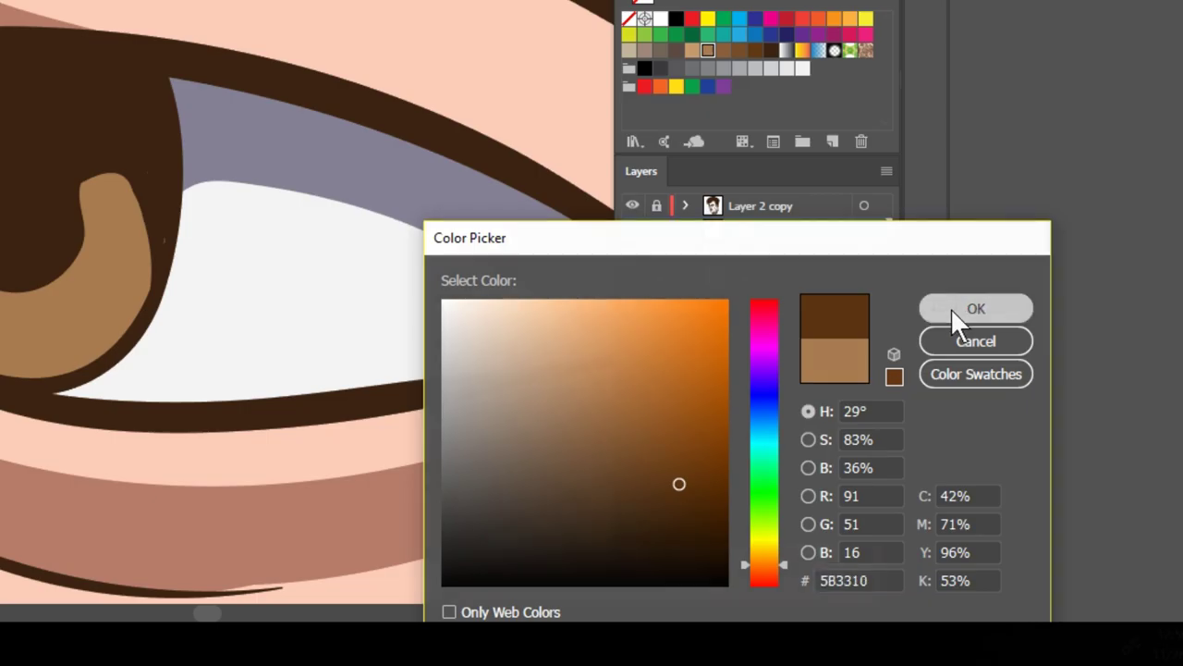
{"action": "left_click", "coordinate": [951, 308]}
Pencil darker brown shading shapes over the top of both irises
{"action": "left_click", "coordinate": [45, 180]}
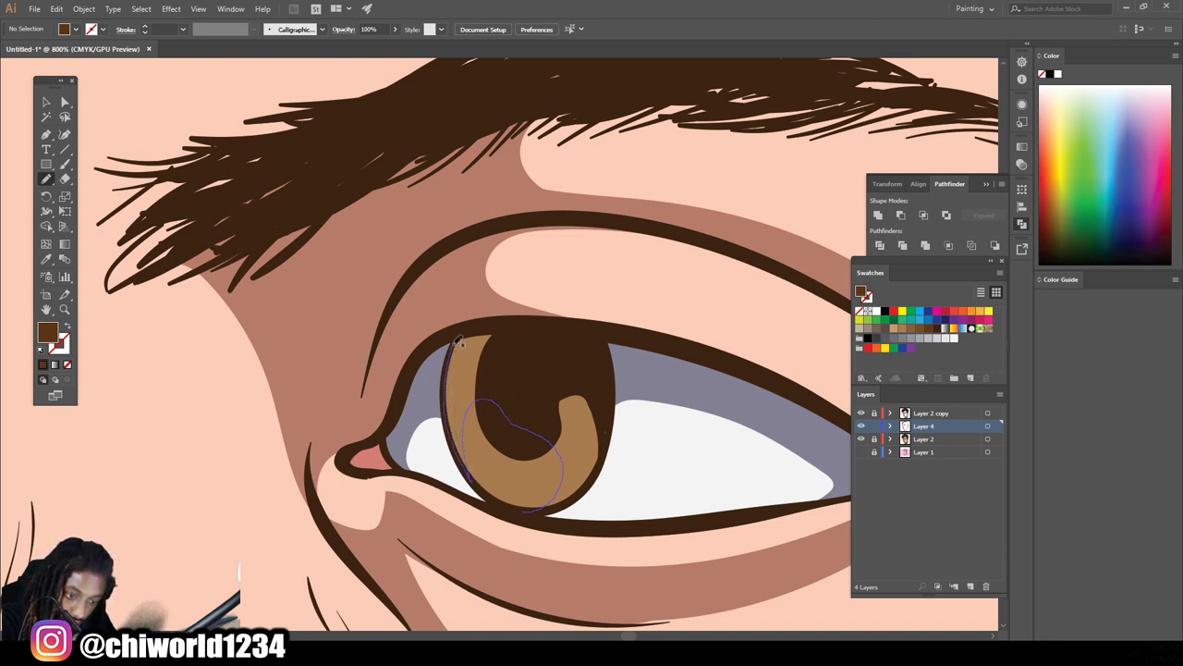
{"action": "mouse_move", "coordinate": [462, 330]}
{"action": "left_mouse_down"}
{"action": "mouse_move", "coordinate": [524, 324]}
{"action": "mouse_move", "coordinate": [597, 344]}
{"action": "mouse_move", "coordinate": [612, 405]}
{"action": "left_mouse_up"}
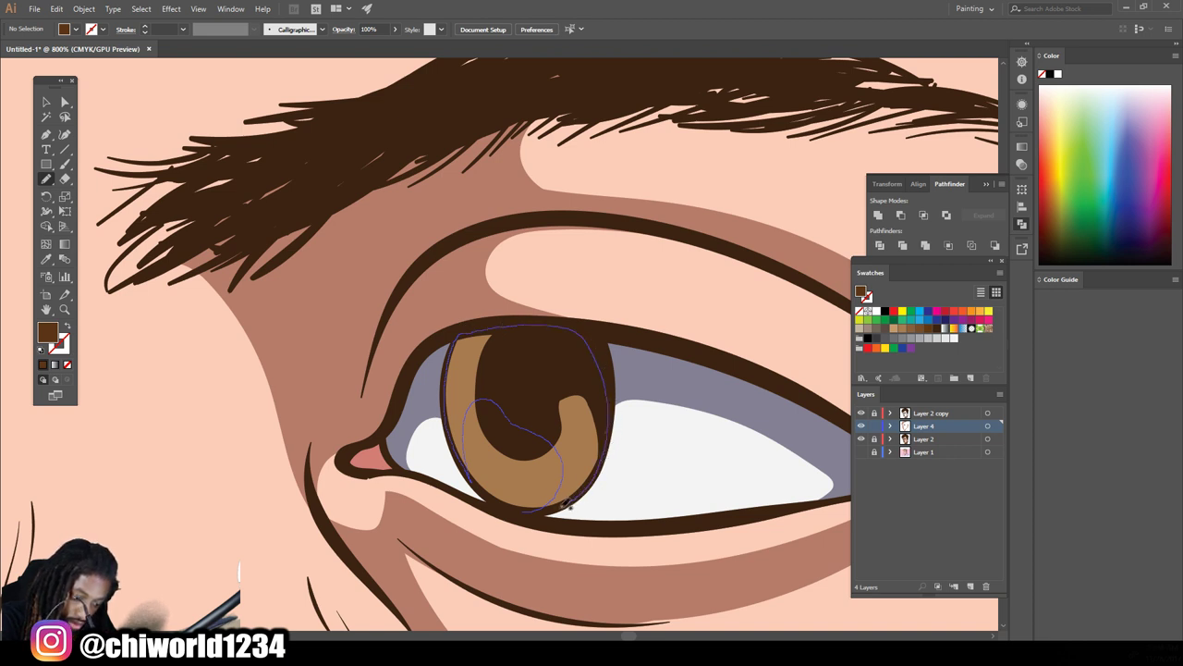
{"action": "left_click_drag", "start_coordinate": [546, 508], "coordinate": [534, 509]}
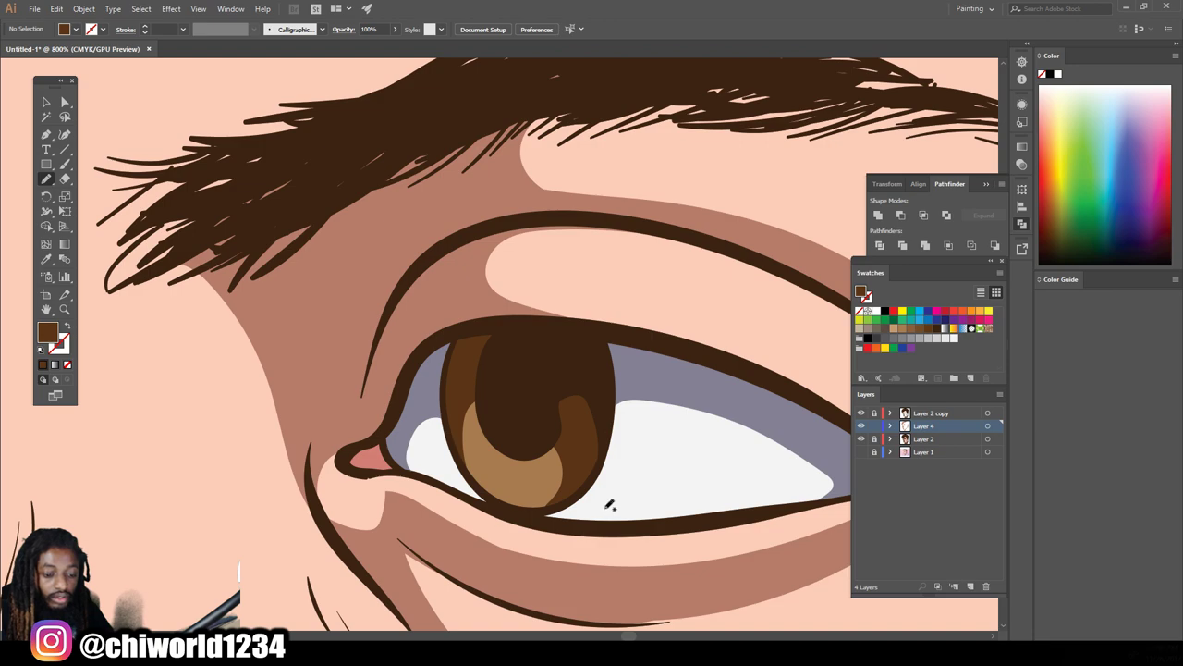
{"action": "key", "text": "ctrl+minus"}
{"action": "key", "text": "ctrl+minus"}
{"action": "key", "text": "ctrl+minus"}
{"action": "key", "text": "ctrl+minus"}
{"action": "key", "text": "ctrl+plus"}
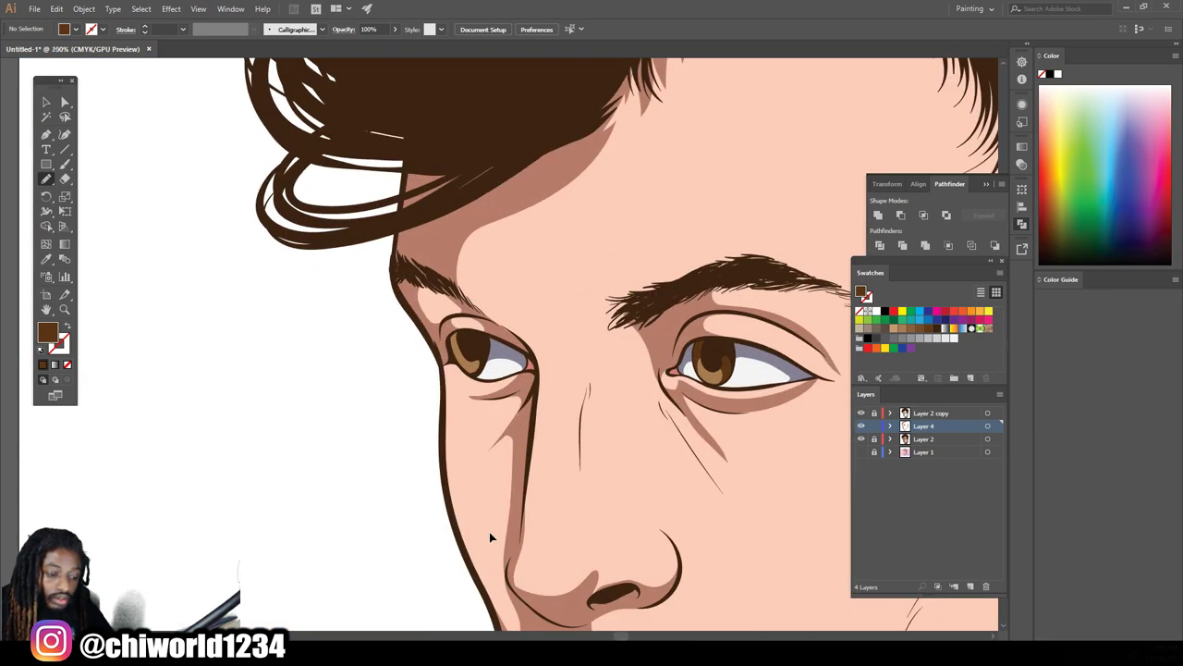
{"action": "key", "text": "ctrl+plus"}
{"action": "key", "text": "ctrl+plus"}
{"action": "key", "text": "ctrl+plus"}
{"action": "key", "text": "ctrl+plus"}
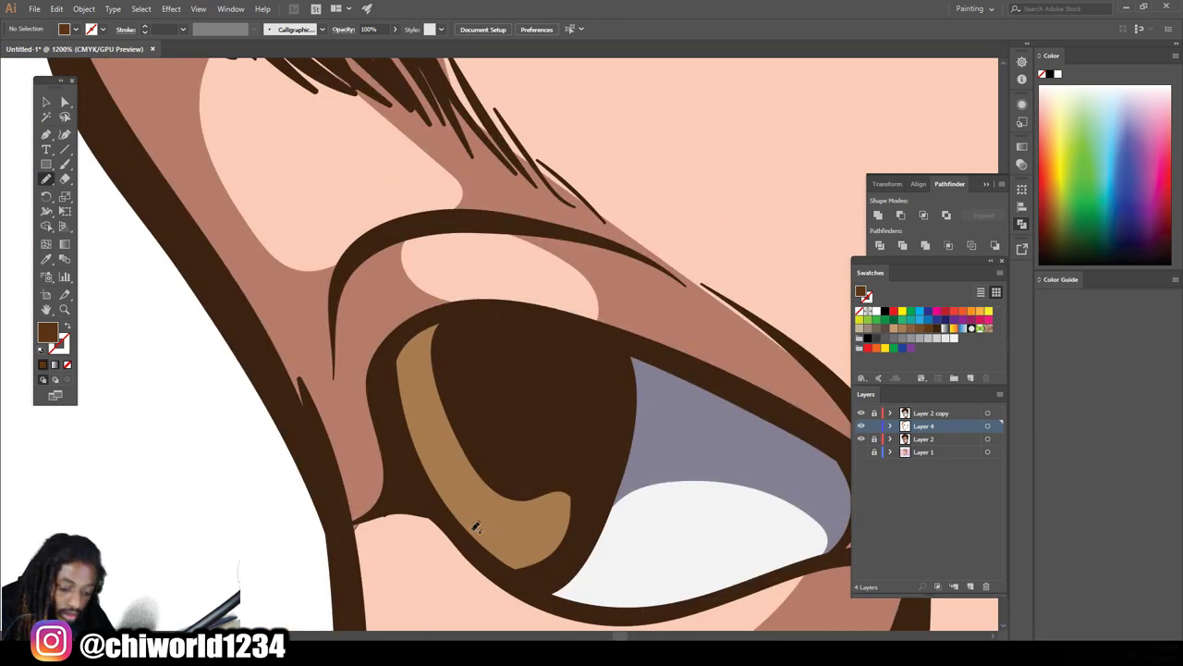
{"action": "mouse_move", "coordinate": [479, 538]}
{"action": "left_mouse_down"}
{"action": "mouse_move", "coordinate": [496, 469]}
{"action": "mouse_move", "coordinate": [427, 408]}
{"action": "mouse_move", "coordinate": [396, 339]}
{"action": "mouse_move", "coordinate": [502, 312]}
{"action": "mouse_move", "coordinate": [600, 450]}
{"action": "mouse_move", "coordinate": [560, 570]}
{"action": "mouse_move", "coordinate": [506, 578]}
{"action": "mouse_move", "coordinate": [483, 553]}
{"action": "left_mouse_up"}
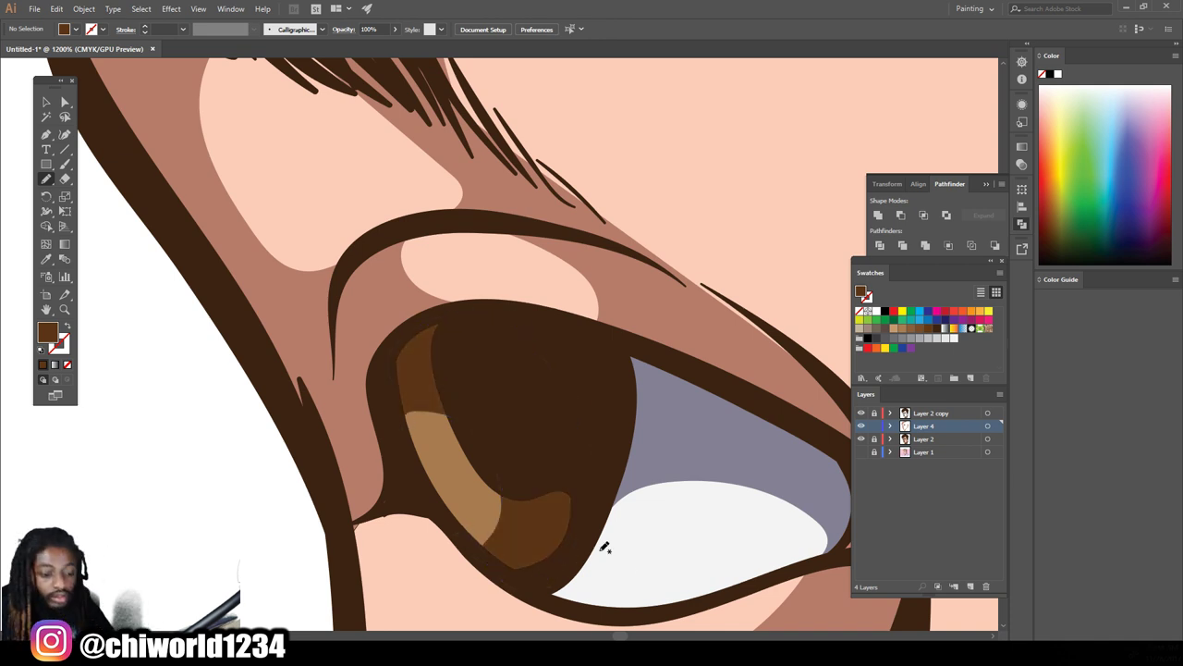
{"action": "key", "text": "ctrl+minus"}
{"action": "key", "text": "ctrl+minus"}
{"action": "key", "text": "ctrl+minus"}
{"action": "key", "text": "ctrl+minus"}
{"action": "key", "text": "ctrl+minus"}
{"action": "key", "text": "ctrl+minus"}
{"action": "key", "text": "ctrl+minus"}
Sample the lower-lip pink and deepen the fill colour to BA7070
{"action": "scroll", "coordinate": [634, 529], "scroll_direction": "up", "scroll_amount": 2}
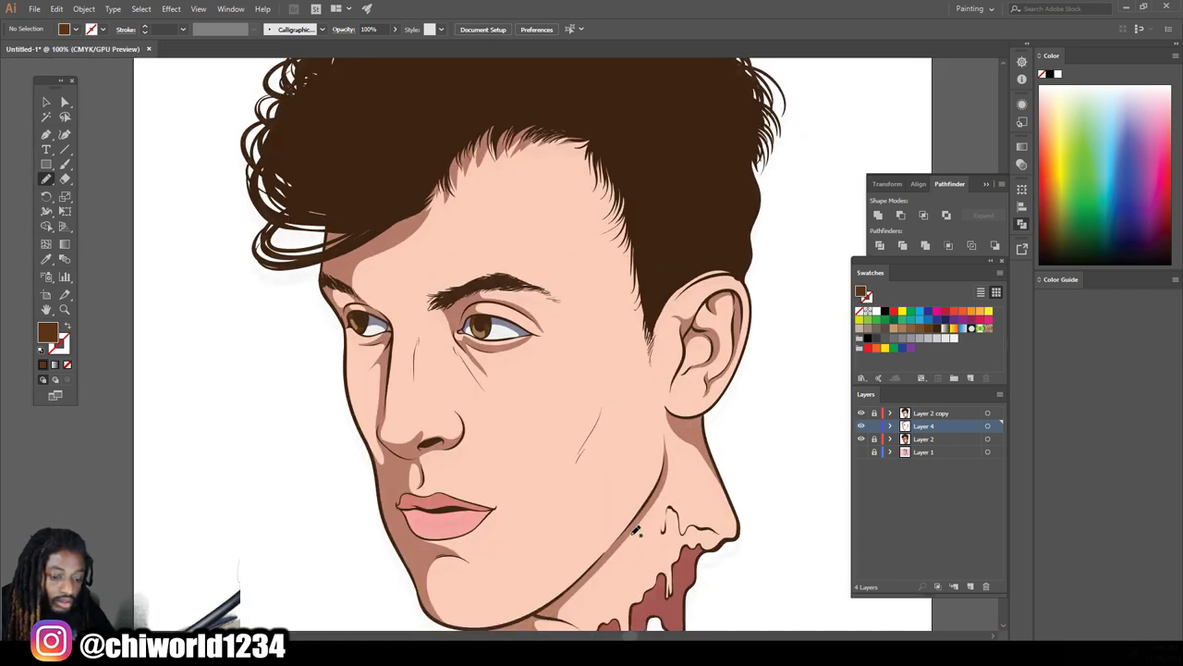
{"action": "scroll", "coordinate": [610, 541], "scroll_direction": "down", "scroll_amount": 1}
{"action": "scroll", "coordinate": [577, 546], "scroll_direction": "up", "scroll_amount": 2}
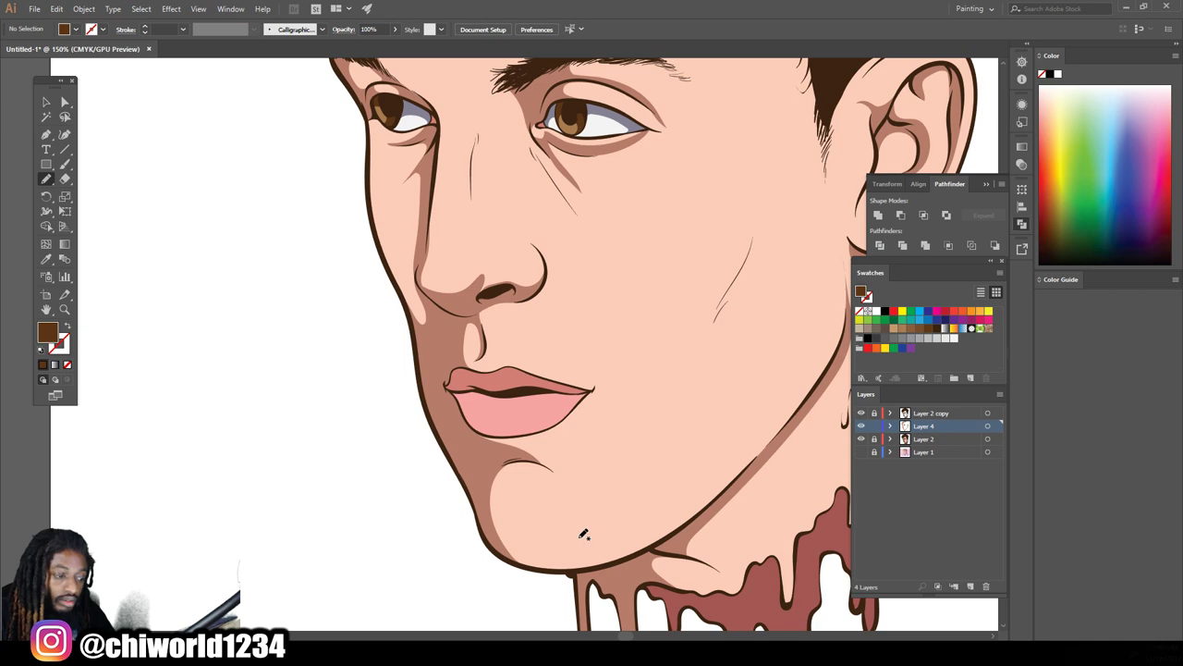
{"action": "scroll", "coordinate": [584, 534], "scroll_direction": "up", "scroll_amount": 1}
{"action": "scroll", "coordinate": [583, 534], "scroll_direction": "up", "scroll_amount": 2}
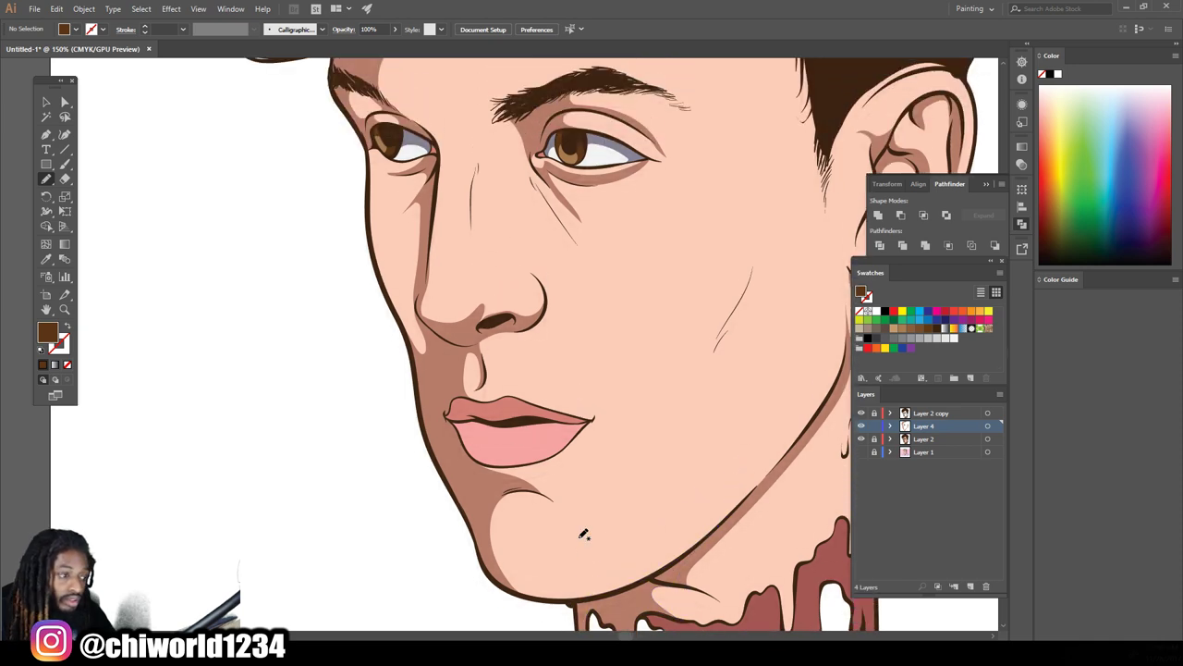
{"action": "scroll", "coordinate": [583, 535], "scroll_direction": "up", "scroll_amount": 2}
{"action": "scroll", "coordinate": [545, 539], "scroll_direction": "up", "scroll_amount": 2}
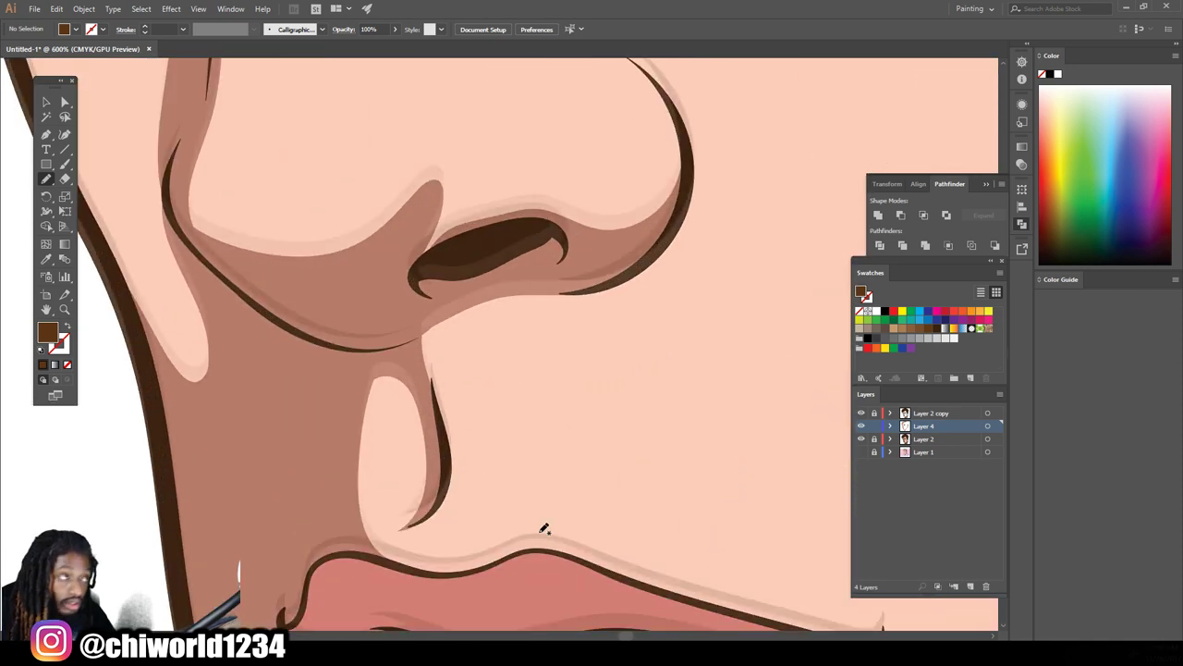
{"action": "scroll", "coordinate": [541, 526], "scroll_direction": "down", "scroll_amount": 5}
{"action": "scroll", "coordinate": [546, 523], "scroll_direction": "down", "scroll_amount": 1}
{"action": "scroll", "coordinate": [549, 518], "scroll_direction": "down", "scroll_amount": 1}
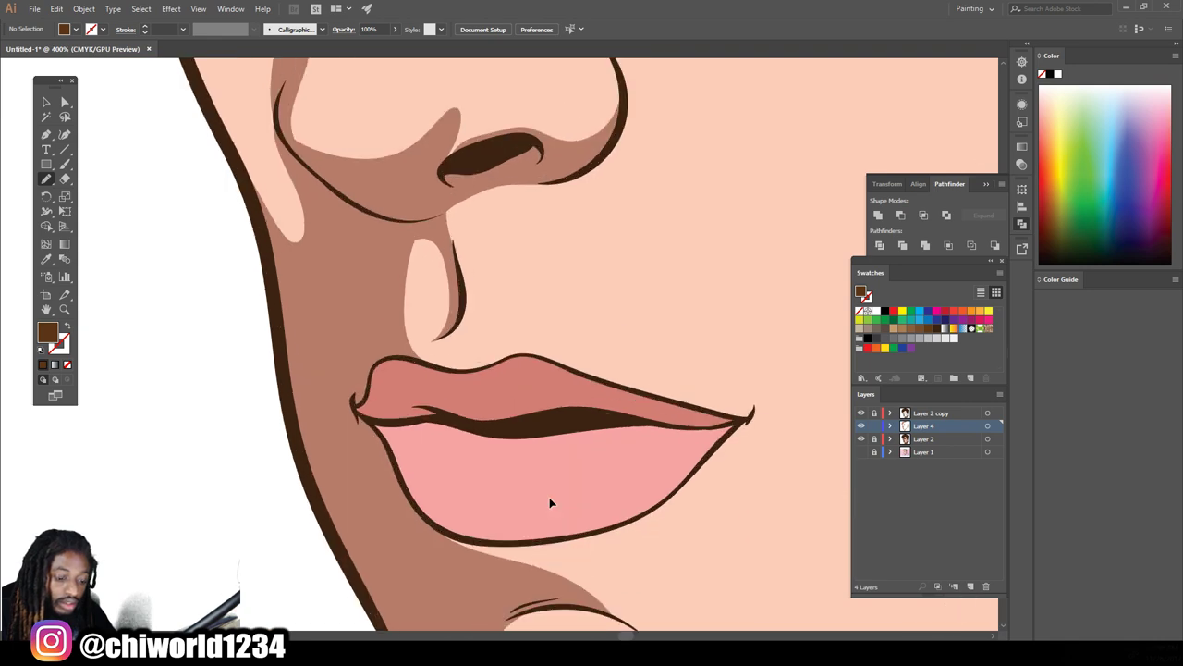
{"action": "scroll", "coordinate": [549, 499], "scroll_direction": "up", "scroll_amount": 1}
{"action": "scroll", "coordinate": [555, 491], "scroll_direction": "down", "scroll_amount": 1}
{"action": "key", "text": "i"}
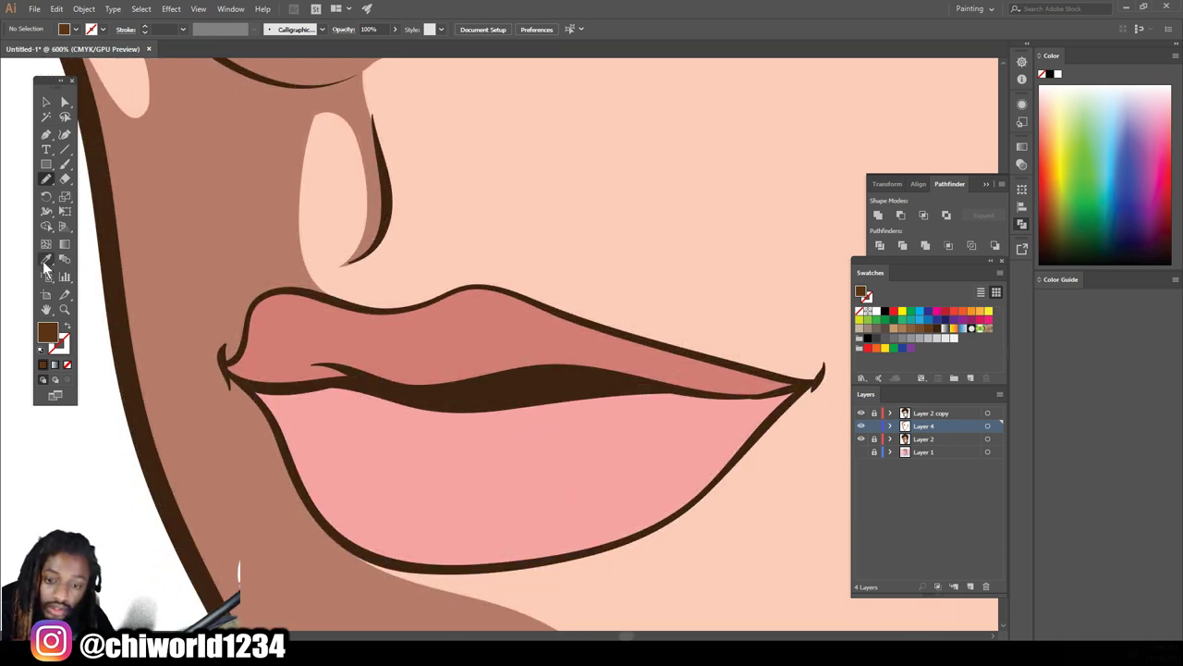
{"action": "left_click", "coordinate": [324, 439]}
{"action": "double_click", "coordinate": [48, 335]}
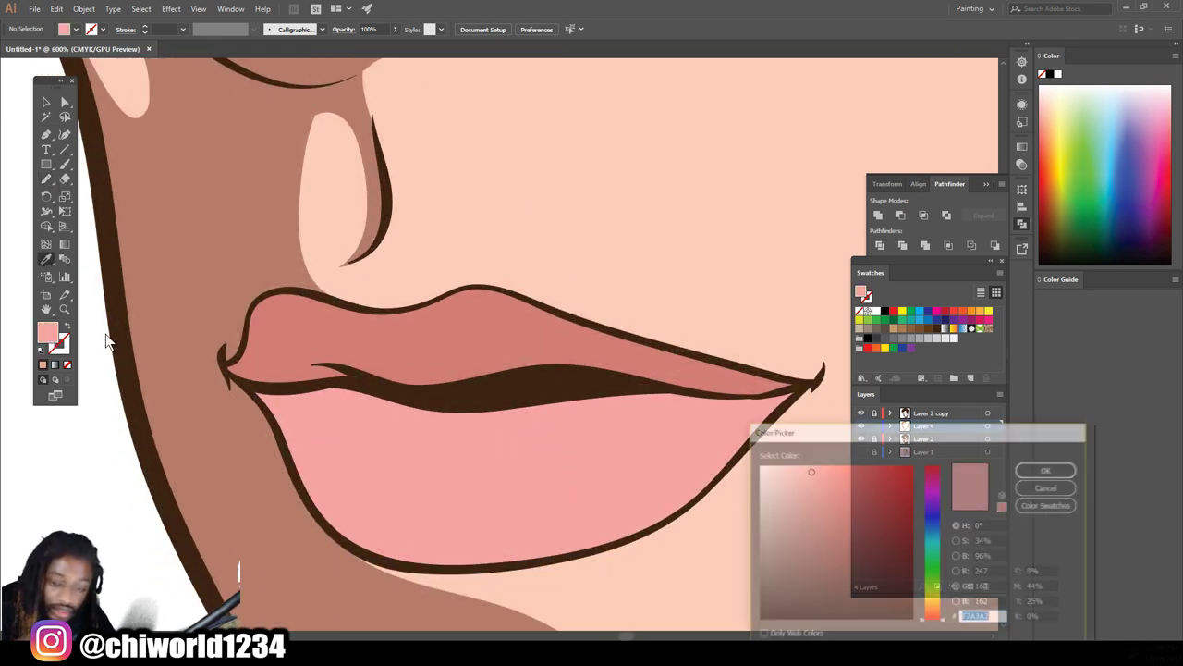
{"action": "left_click_drag", "start_coordinate": [823, 500], "coordinate": [820, 503]}
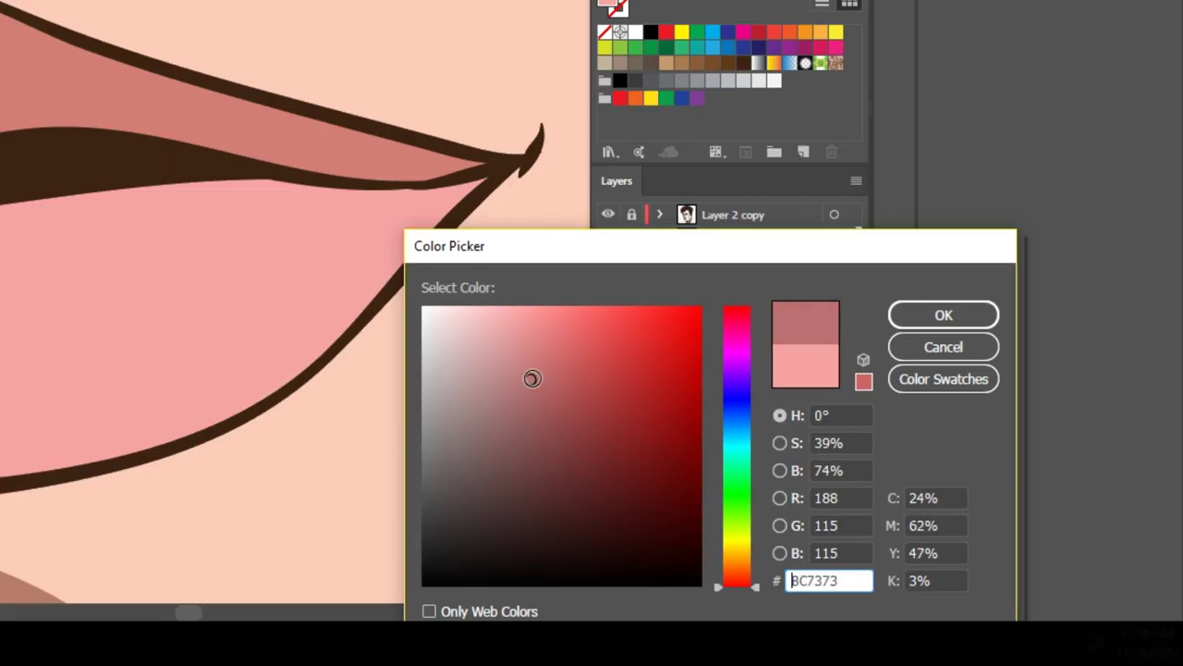
{"action": "left_click_drag", "start_coordinate": [532, 378], "coordinate": [533, 380]}
{"action": "left_click", "coordinate": [897, 316]}
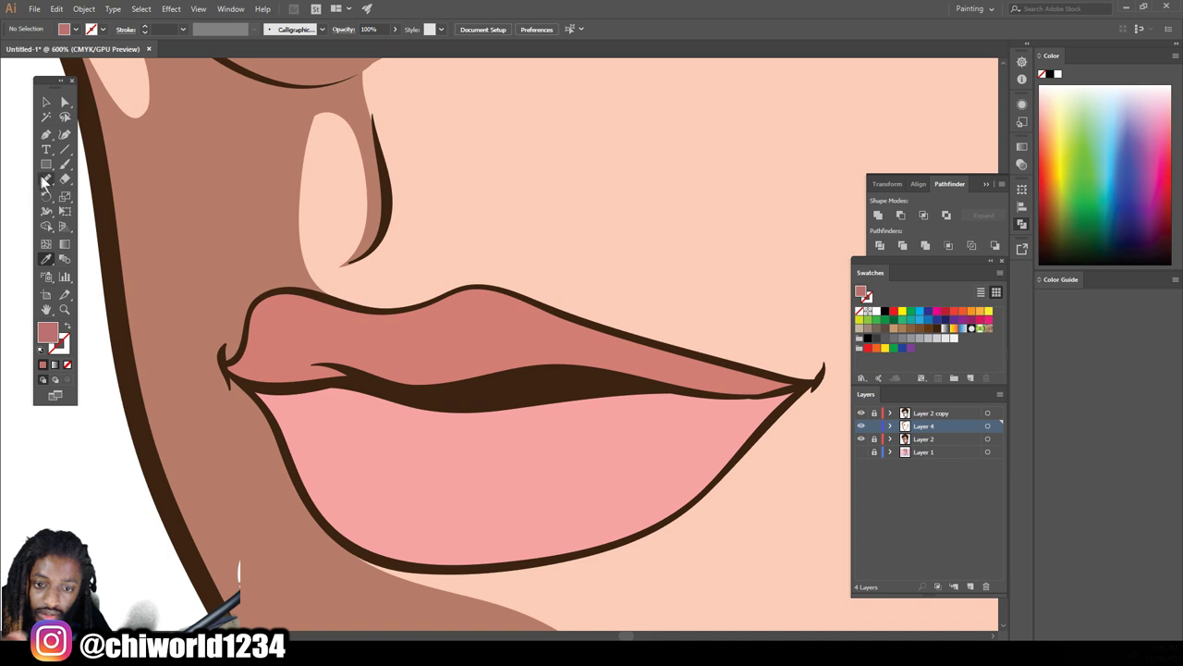
Pencil a rose shading band around the lower lip's edges, leaving a lighter centre
{"action": "left_click", "coordinate": [46, 178]}
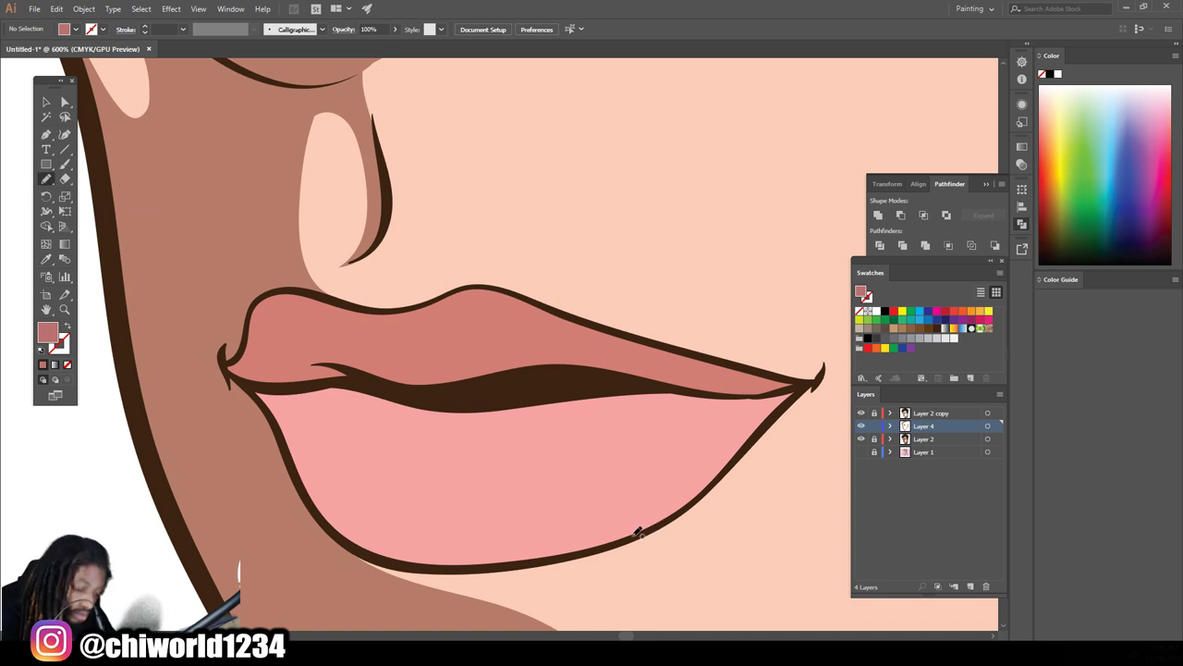
{"action": "left_click_drag", "start_coordinate": [686, 492], "coordinate": [361, 411]}
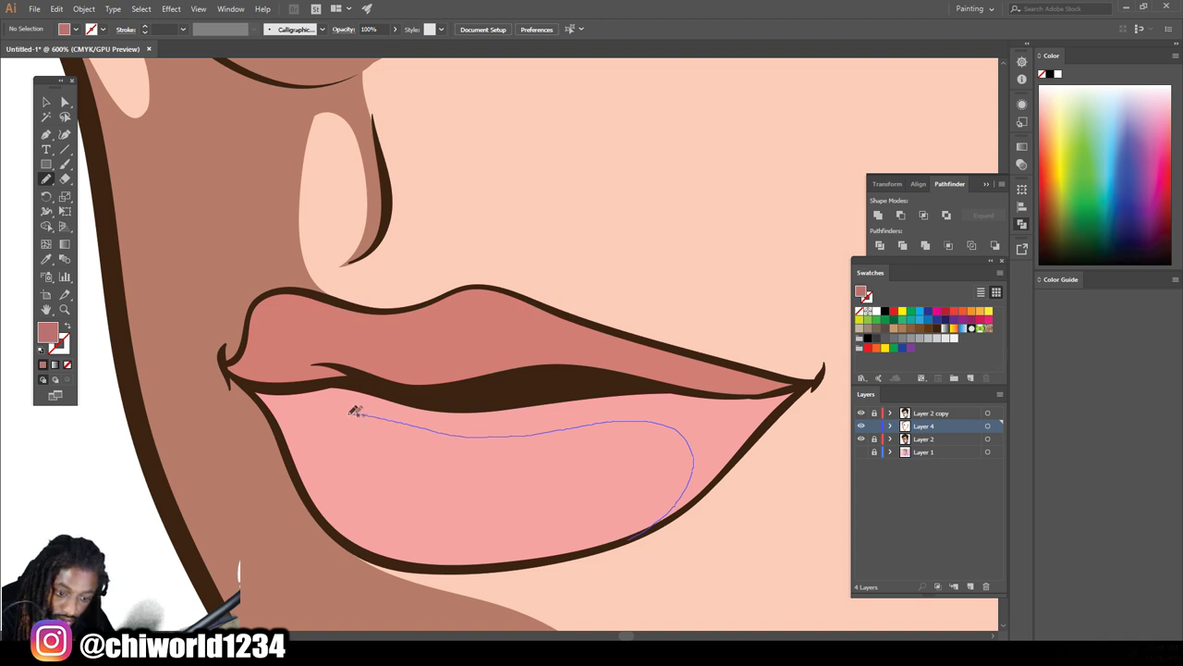
{"action": "left_click_drag", "start_coordinate": [312, 444], "coordinate": [341, 529]}
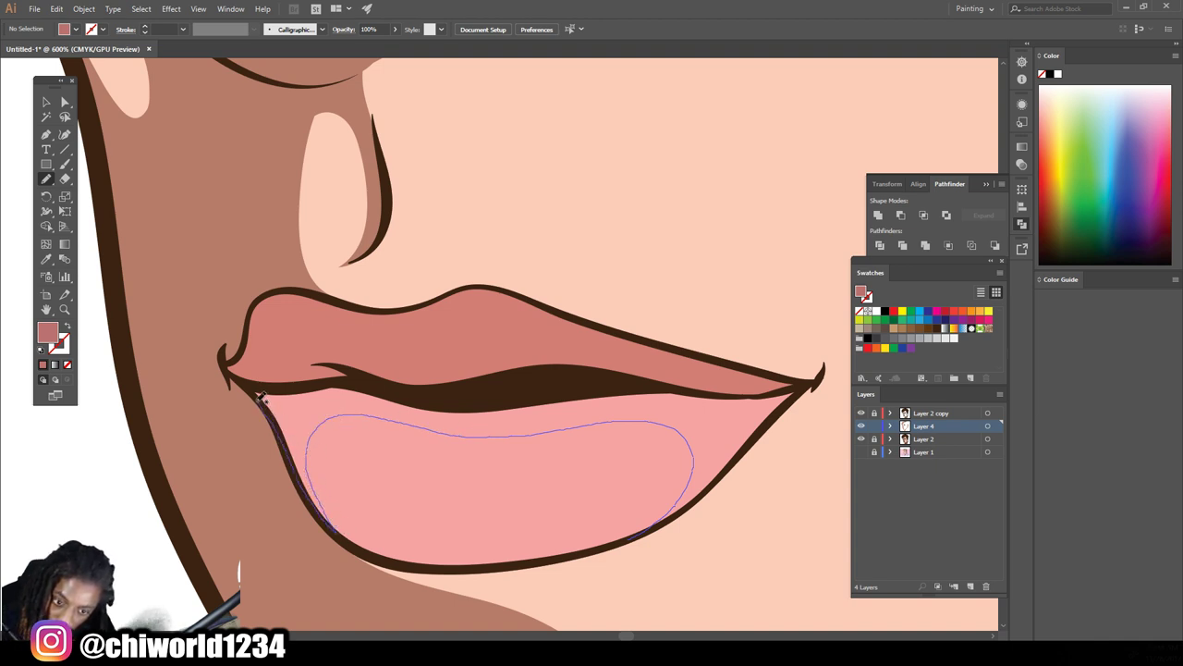
{"action": "left_click_drag", "start_coordinate": [347, 379], "coordinate": [755, 395]}
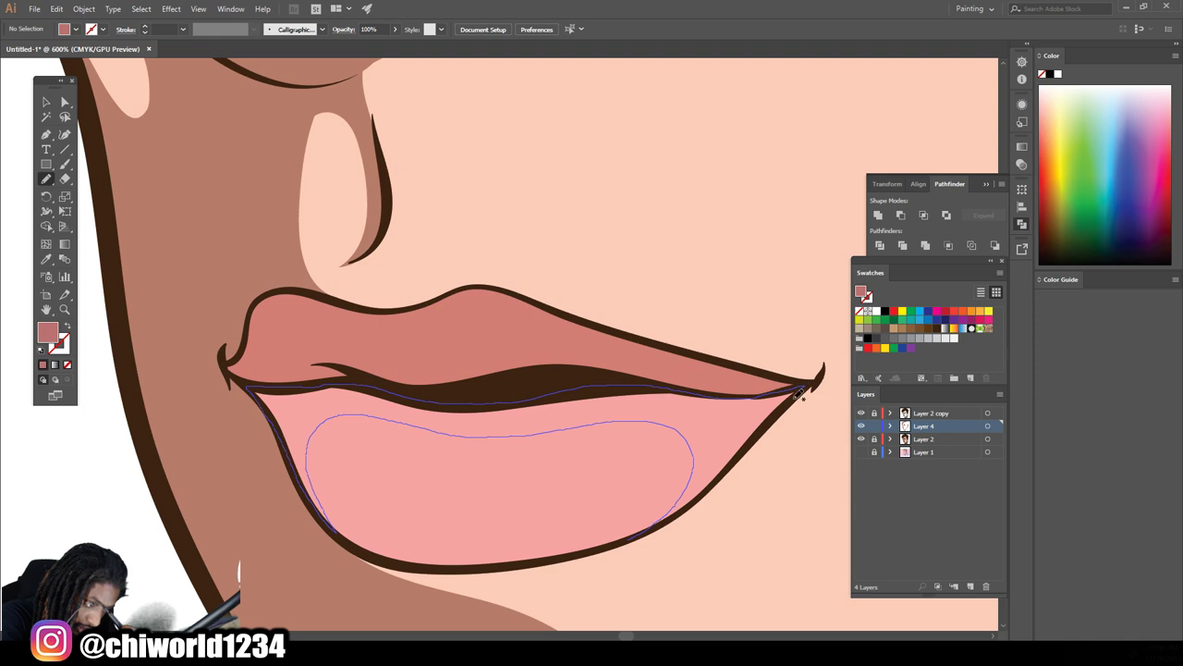
{"action": "left_click_drag", "start_coordinate": [772, 422], "coordinate": [747, 453]}
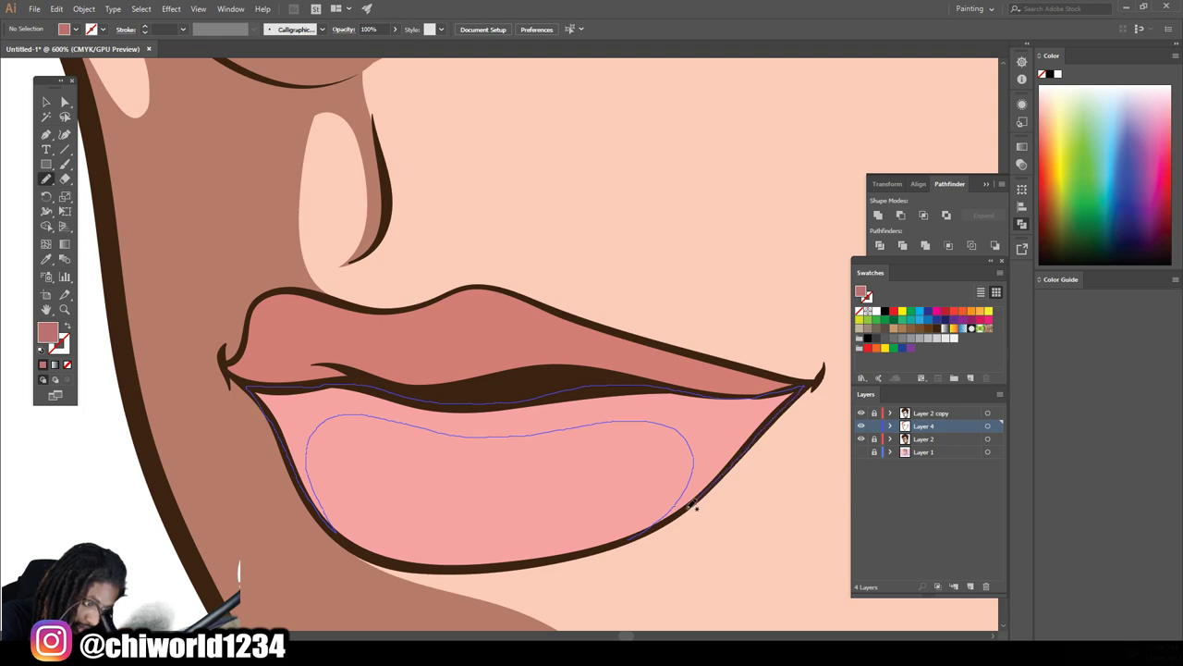
{"action": "left_click_drag", "start_coordinate": [651, 536], "coordinate": [629, 555]}
{"action": "key", "text": "ctrl+minus"}
{"action": "key", "text": "ctrl+minus"}
{"action": "key", "text": "ctrl+minus"}
{"action": "key", "text": "ctrl+minus"}
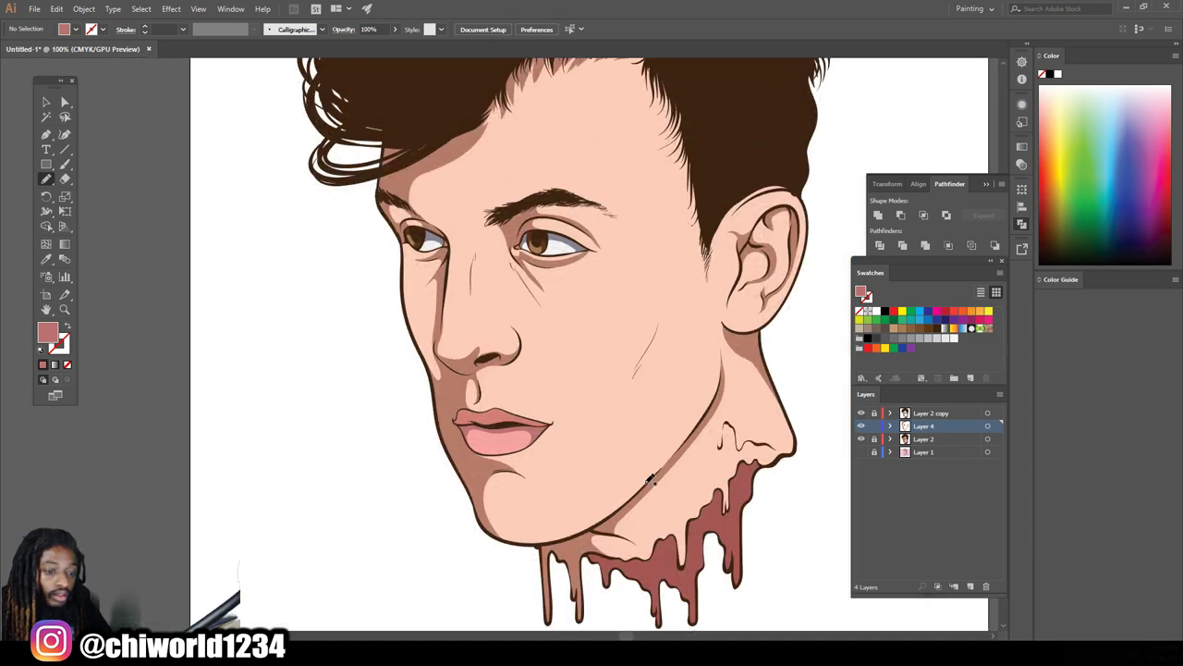
{"action": "key", "text": "ctrl+plus"}
{"action": "key", "text": "ctrl+plus"}
{"action": "key", "text": "ctrl+plus"}
{"action": "key", "text": "ctrl+plus"}
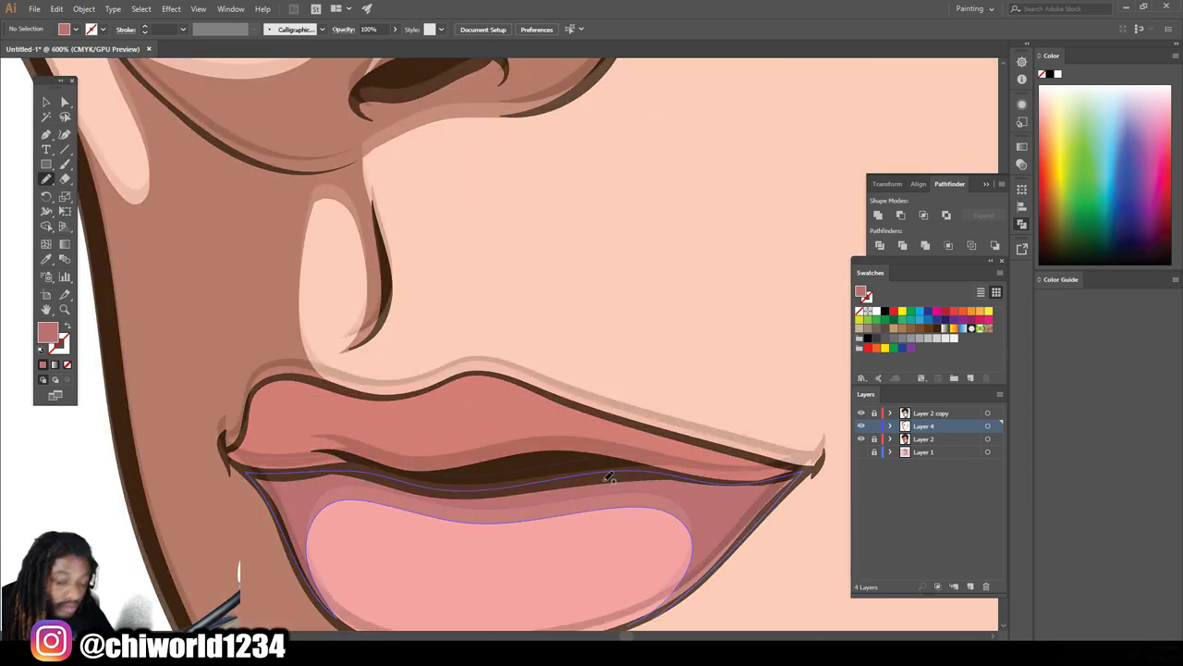
Set the fill colour to a darker reddish-brown, 964E48
{"action": "left_click", "coordinate": [46, 262]}
{"action": "double_click", "coordinate": [46, 333]}
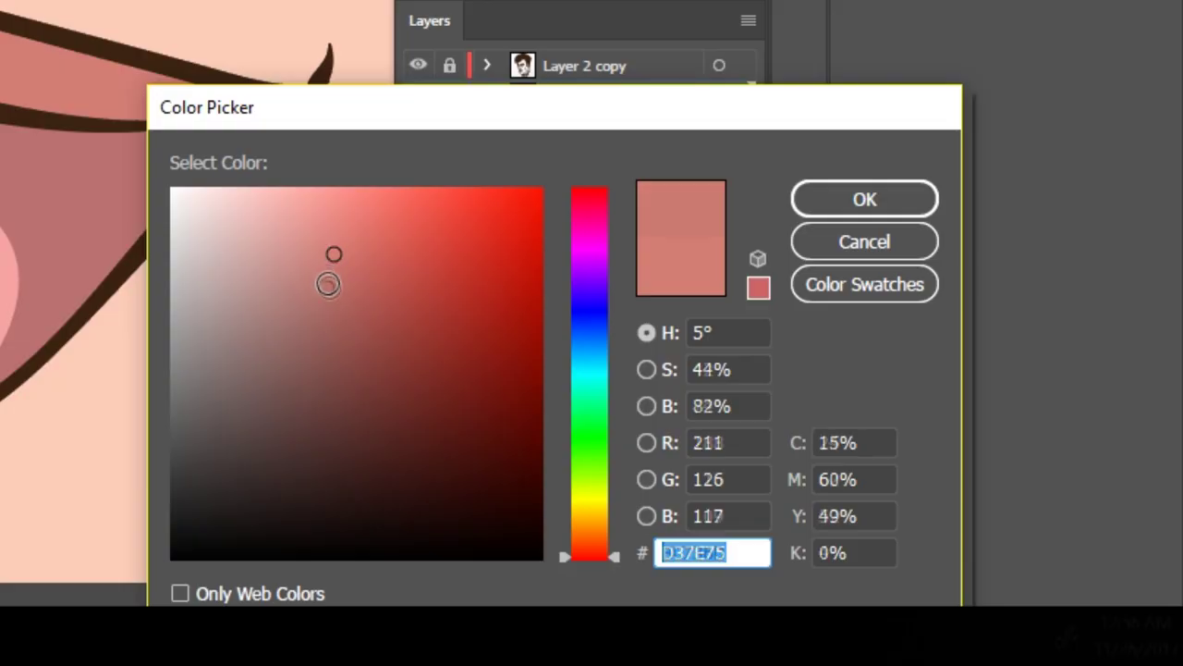
{"action": "mouse_move", "coordinate": [821, 504]}
{"action": "left_mouse_down"}
{"action": "mouse_move", "coordinate": [817, 535]}
{"action": "mouse_move", "coordinate": [833, 537]}
{"action": "left_mouse_up"}
{"action": "left_click_drag", "start_coordinate": [350, 360], "coordinate": [362, 338]}
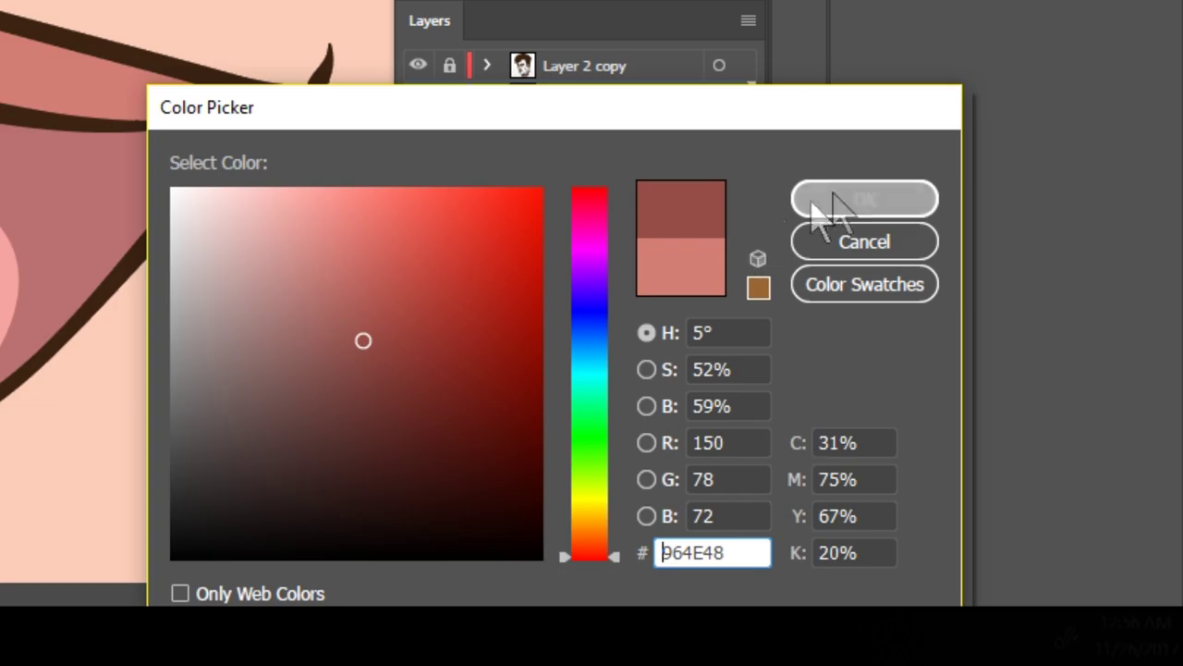
{"action": "left_click", "coordinate": [827, 207]}
Draw reddish-brown shading along the lower part of the upper lip
{"action": "left_click", "coordinate": [47, 180]}
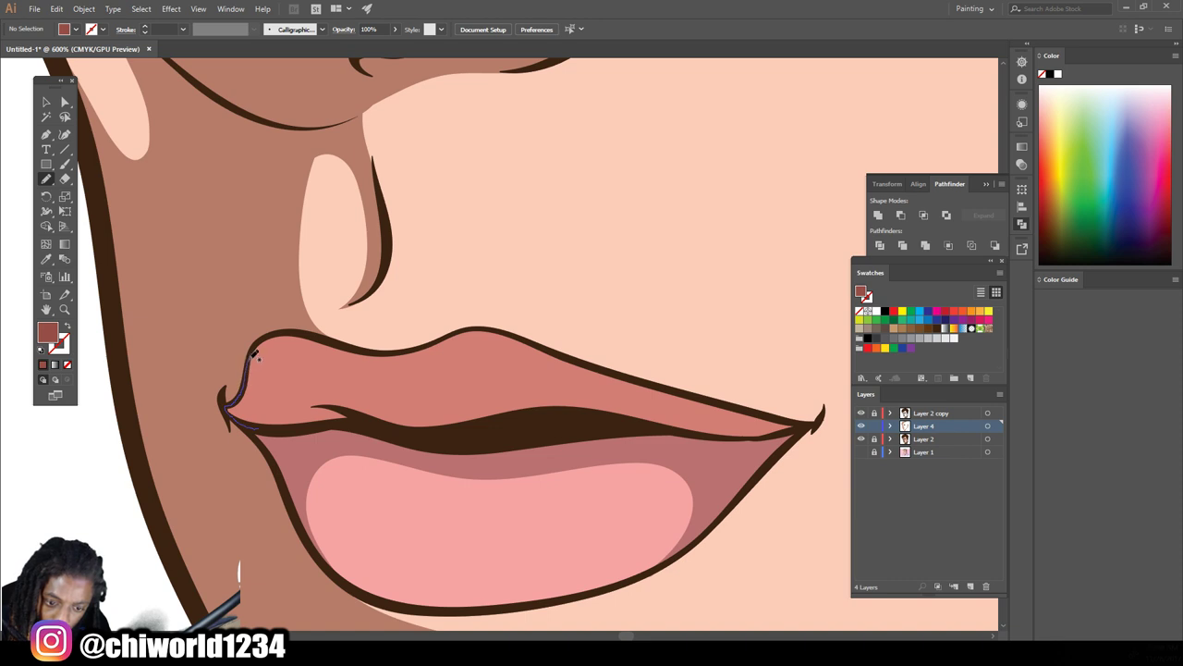
{"action": "left_click_drag", "start_coordinate": [331, 373], "coordinate": [588, 393]}
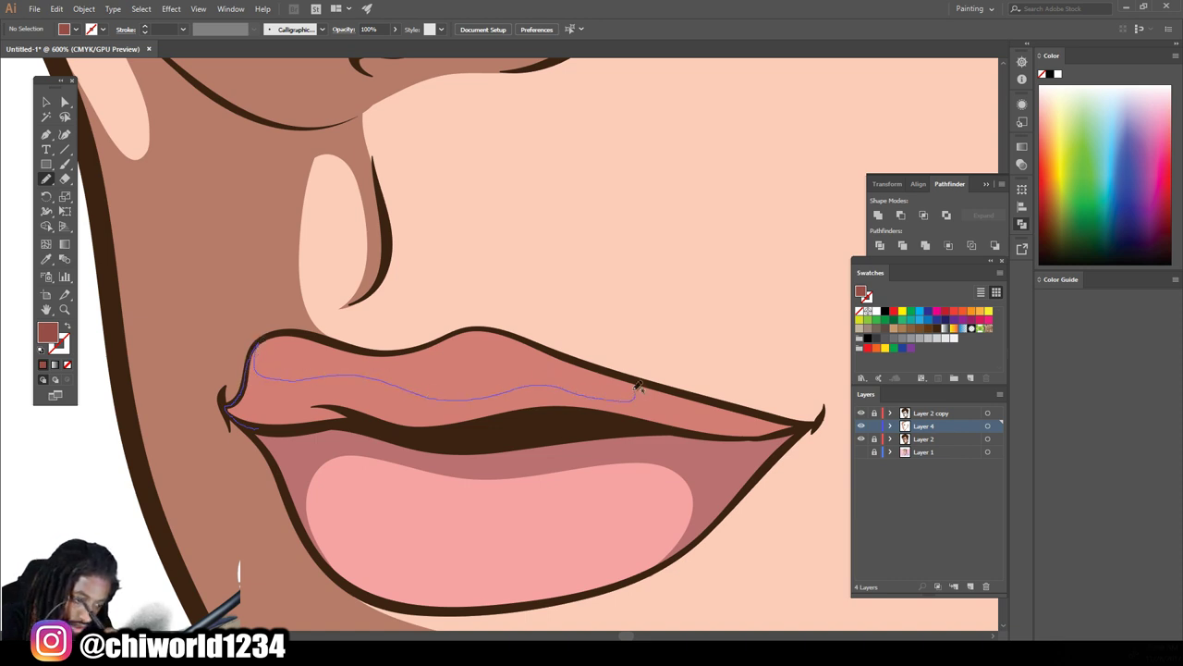
{"action": "mouse_move", "coordinate": [596, 362]}
{"action": "left_mouse_down"}
{"action": "mouse_move", "coordinate": [800, 421]}
{"action": "mouse_move", "coordinate": [397, 432]}
{"action": "mouse_move", "coordinate": [348, 422]}
{"action": "left_mouse_up"}
{"action": "left_click_drag", "start_coordinate": [250, 427], "coordinate": [232, 416]}
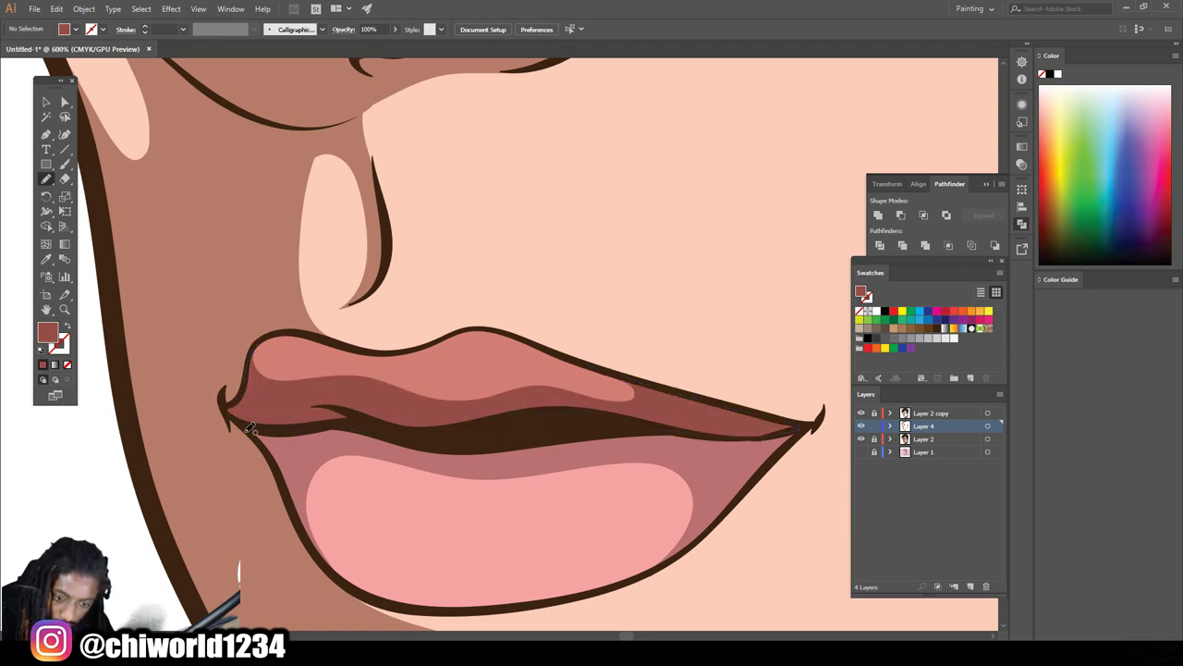
{"action": "key", "text": "ctrl+minus"}
{"action": "key", "text": "ctrl+minus"}
{"action": "key", "text": "ctrl+minus"}
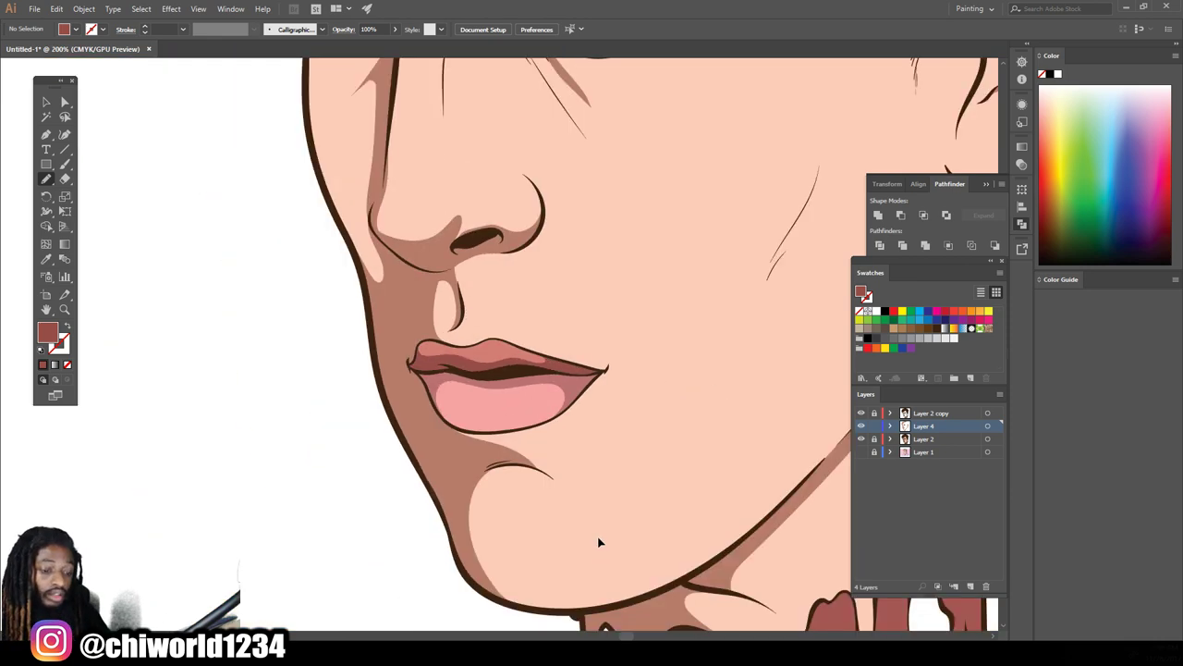
Add a new Layer 5 and drag it below Layer 4, above Layer 2
{"action": "key", "text": "ctrl+minus"}
{"action": "key", "text": "ctrl+minus"}
{"action": "key", "text": "ctrl+minus"}
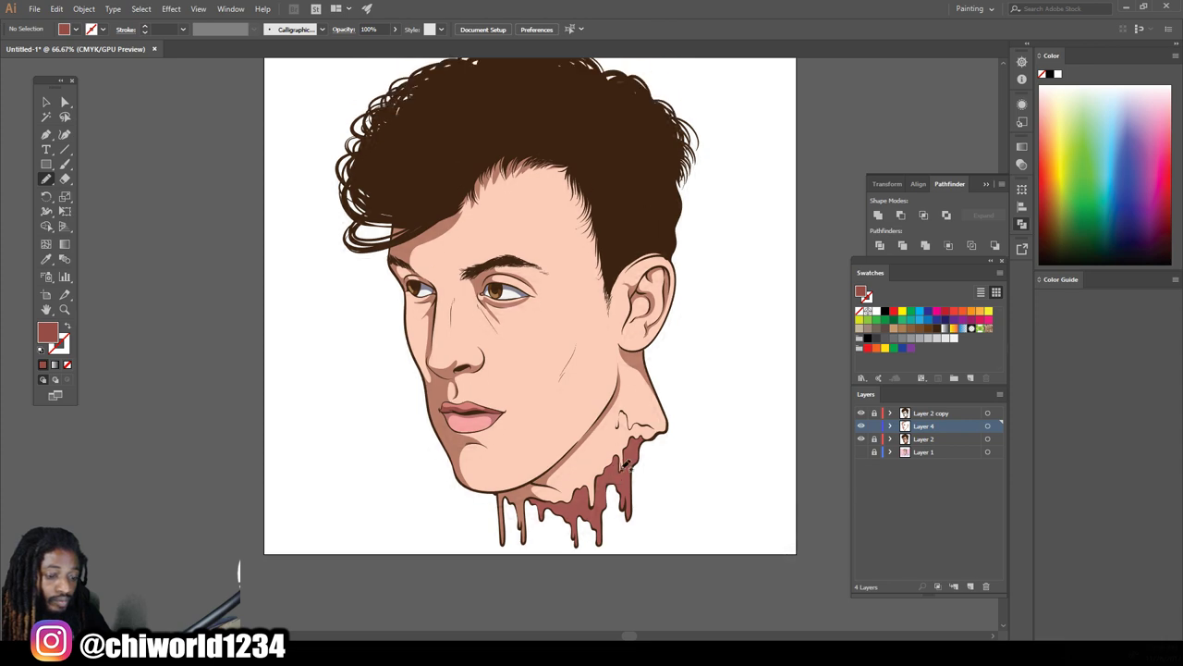
{"action": "key", "text": "ctrl+plus"}
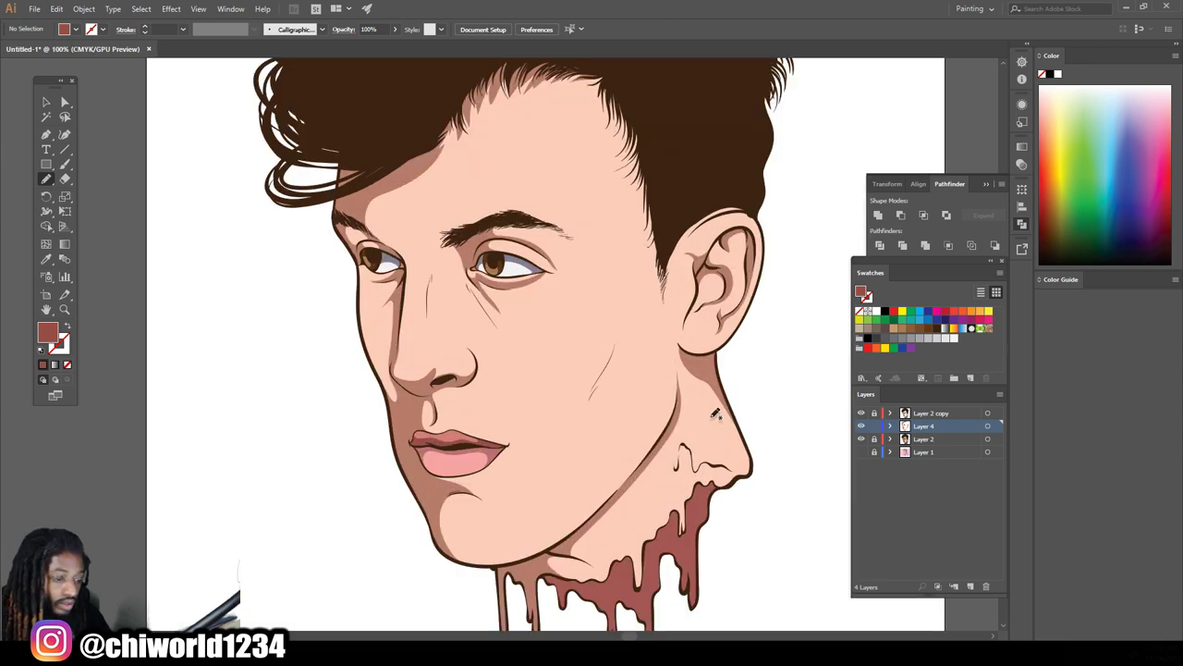
{"action": "key", "text": "ctrl+minus"}
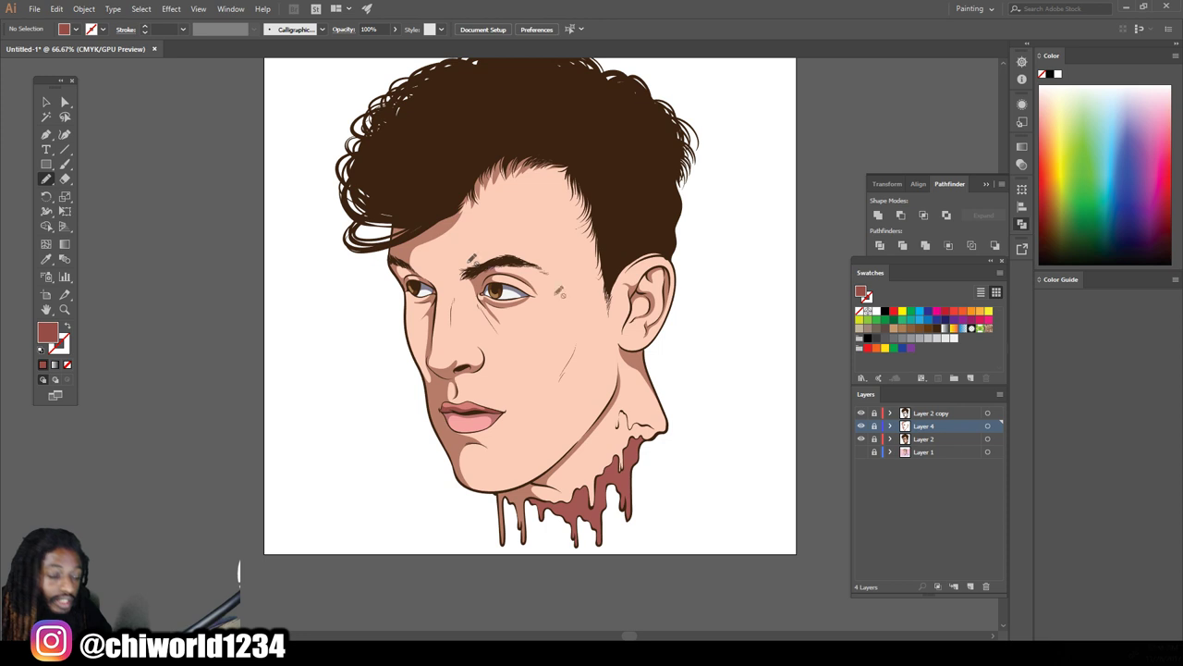
{"action": "left_click", "coordinate": [971, 587]}
{"action": "left_click_drag", "start_coordinate": [923, 427], "coordinate": [916, 445]}
{"action": "key", "text": "ctrl+1"}
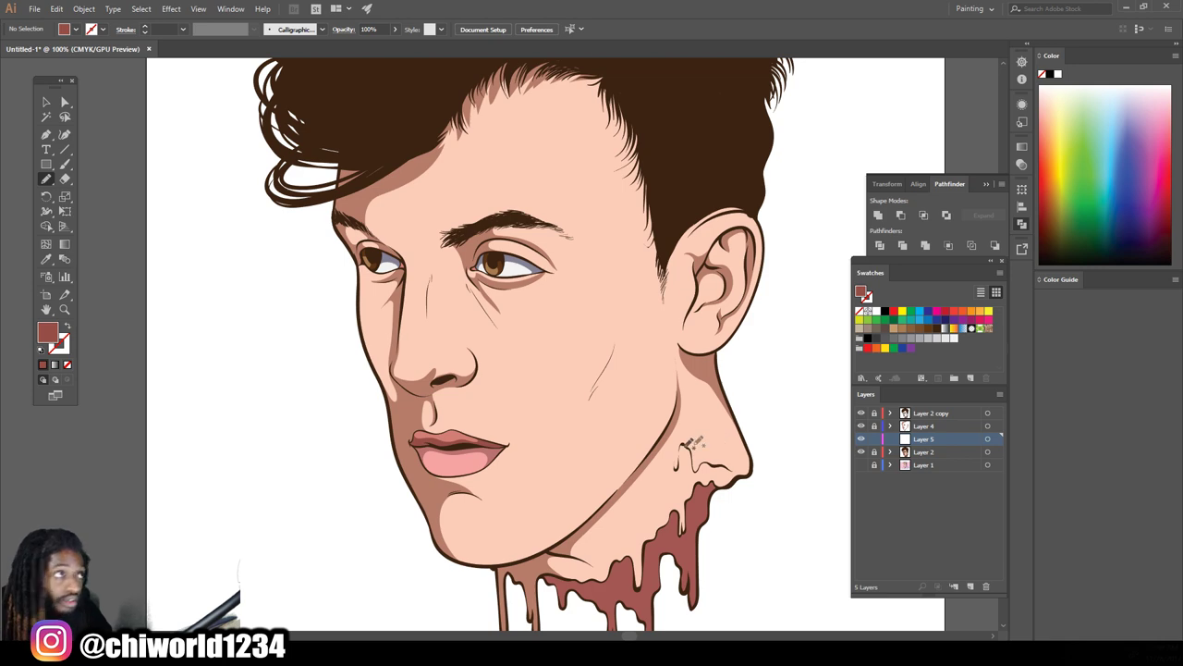
{"action": "key", "text": "ctrl+="}
Sample the peach skin tone and adjust the fill to a darker dusty pink, E2AB9F
{"action": "left_click", "coordinate": [47, 261]}
{"action": "left_click", "coordinate": [432, 336]}
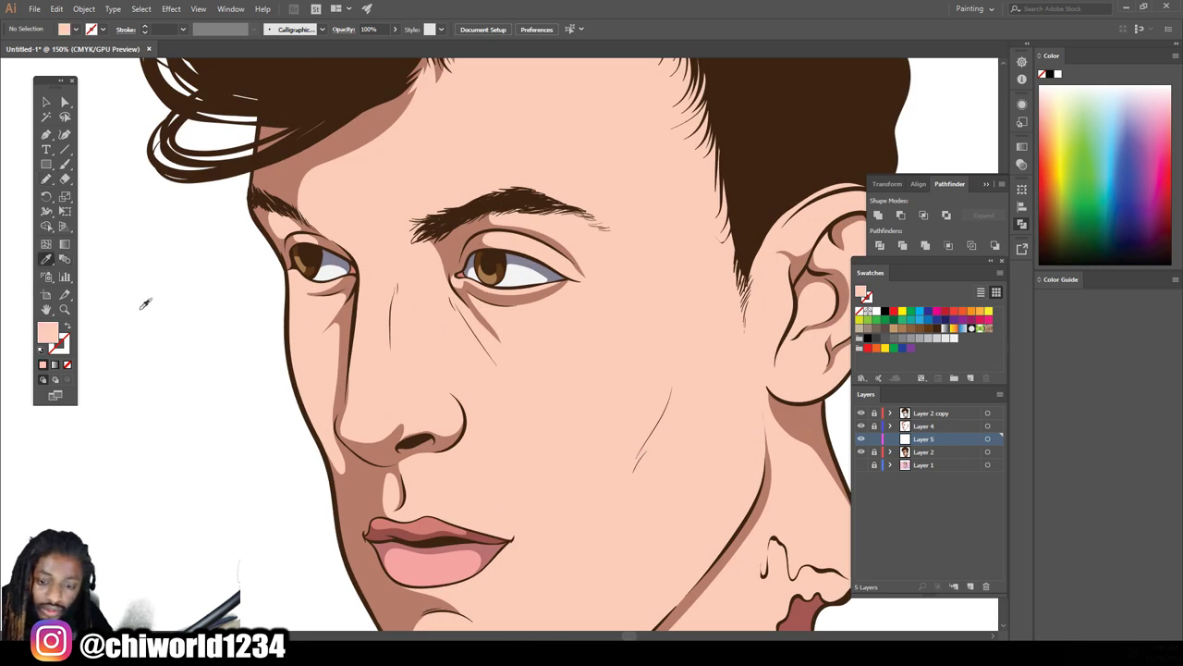
{"action": "double_click", "coordinate": [48, 341]}
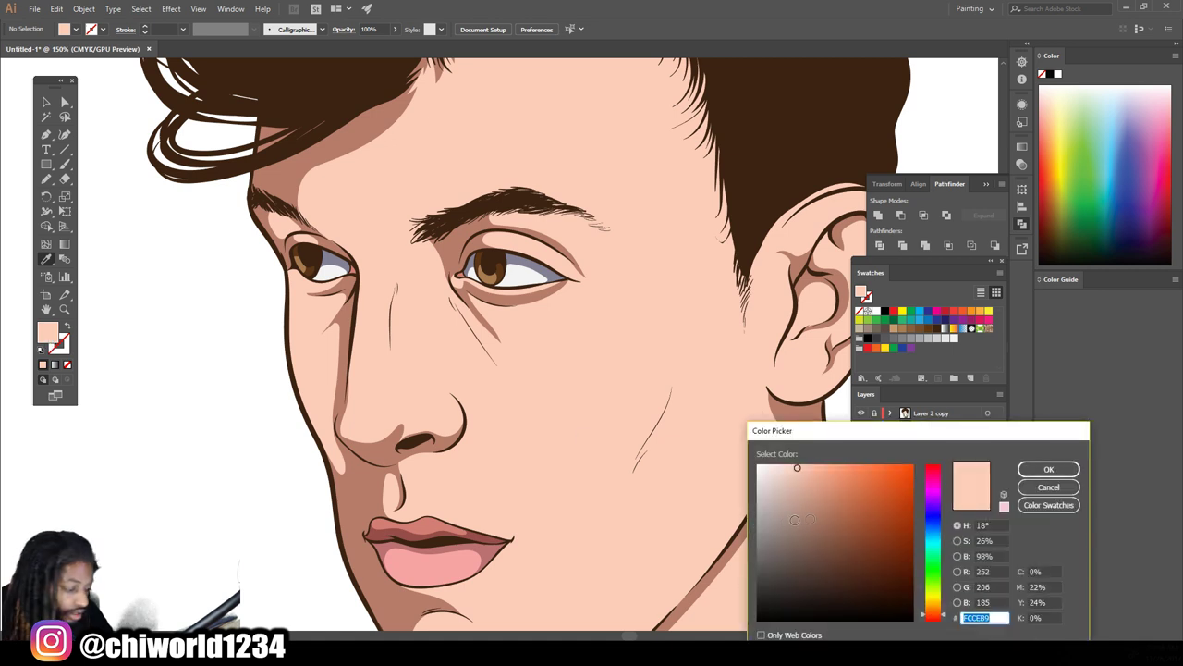
{"action": "left_click_drag", "start_coordinate": [793, 468], "coordinate": [809, 484]}
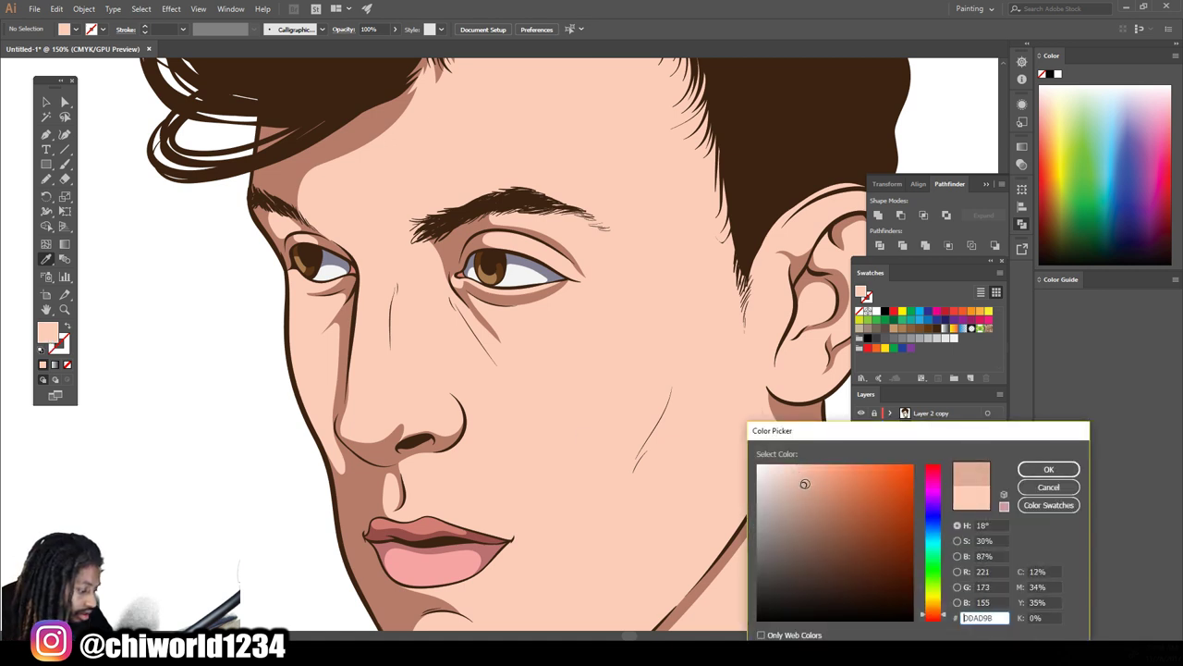
{"action": "left_click_drag", "start_coordinate": [938, 620], "coordinate": [932, 623]}
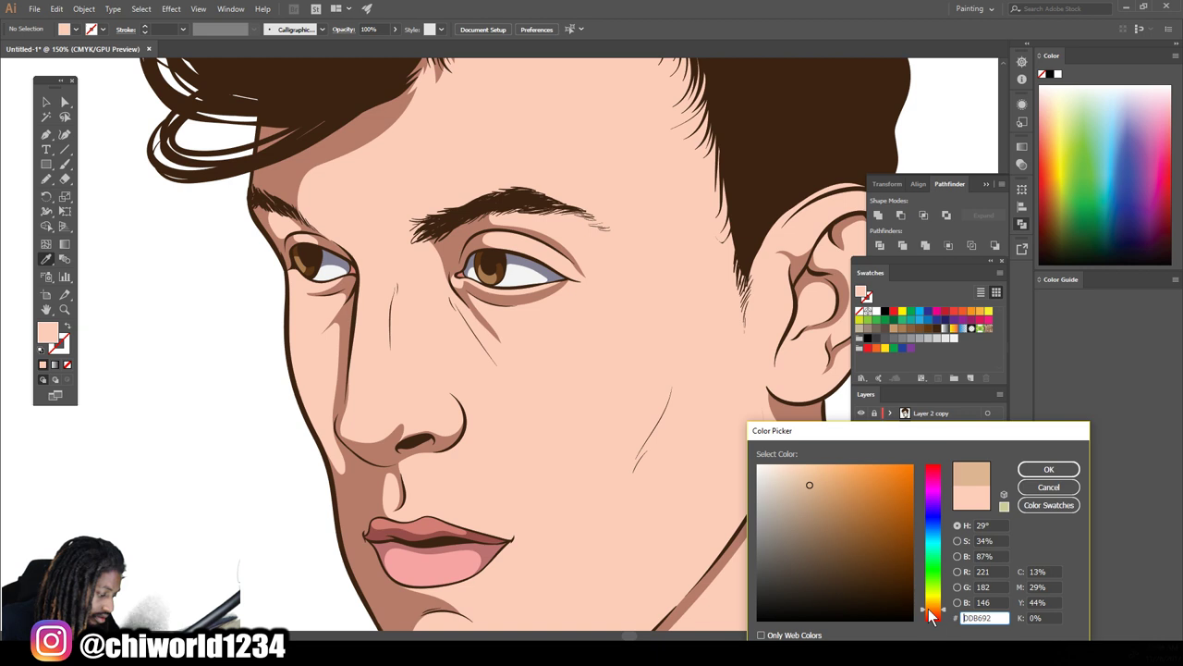
{"action": "left_click_drag", "start_coordinate": [810, 485], "coordinate": [802, 481]}
{"action": "left_click_drag", "start_coordinate": [932, 612], "coordinate": [930, 613]}
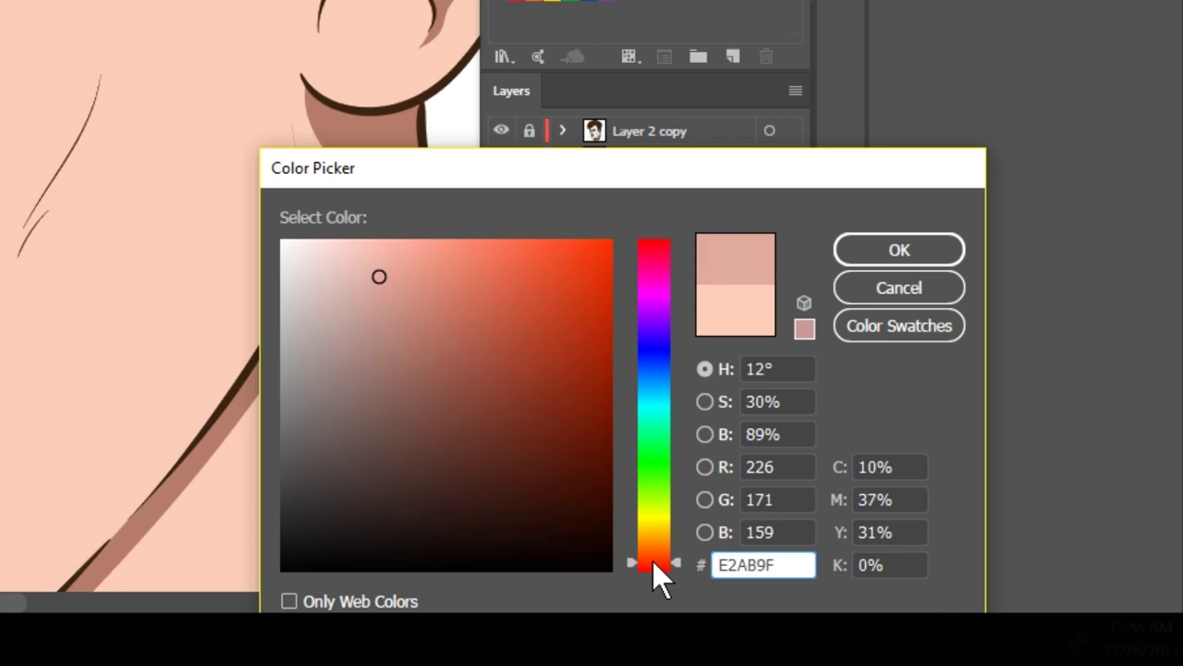
{"action": "left_click", "coordinate": [873, 255]}
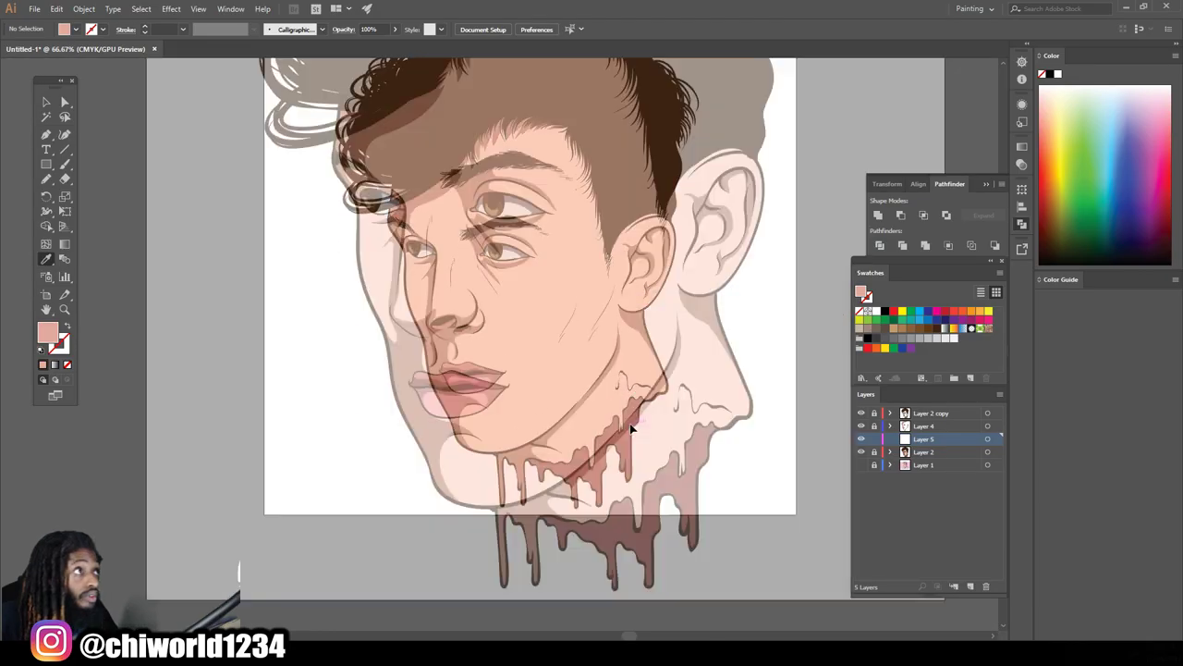
{"action": "scroll", "coordinate": [632, 428], "scroll_direction": "up", "scroll_amount": 2}
{"action": "scroll", "coordinate": [632, 425], "scroll_direction": "up", "scroll_amount": 2}
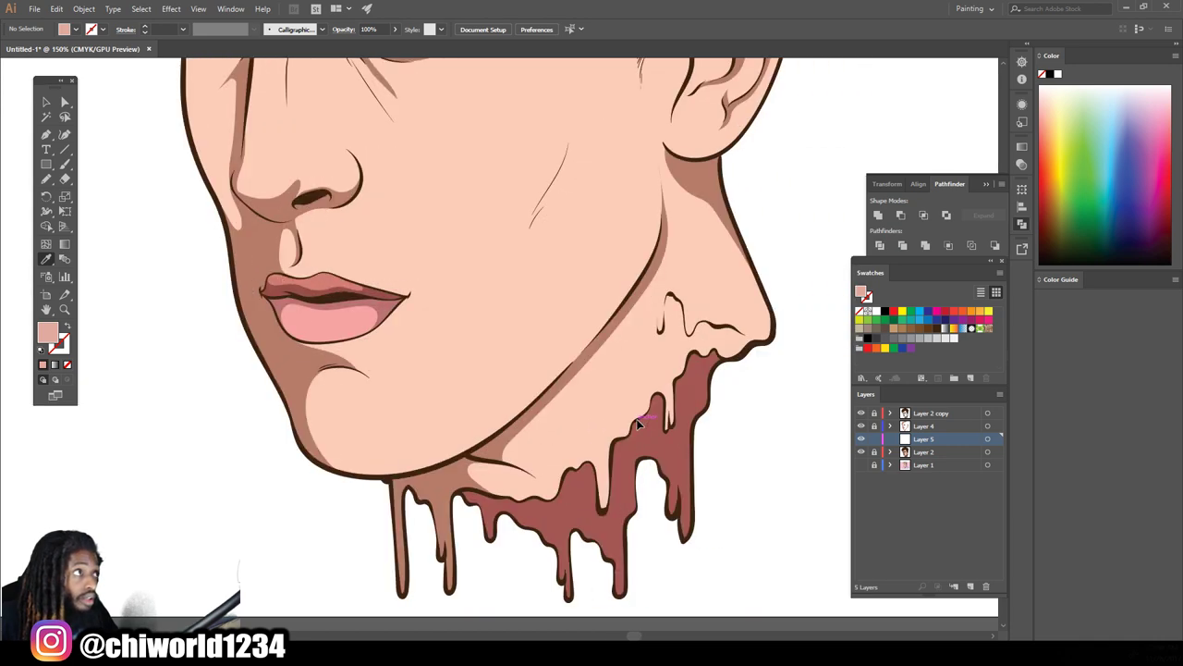
{"action": "scroll", "coordinate": [638, 420], "scroll_direction": "up", "scroll_amount": 3}
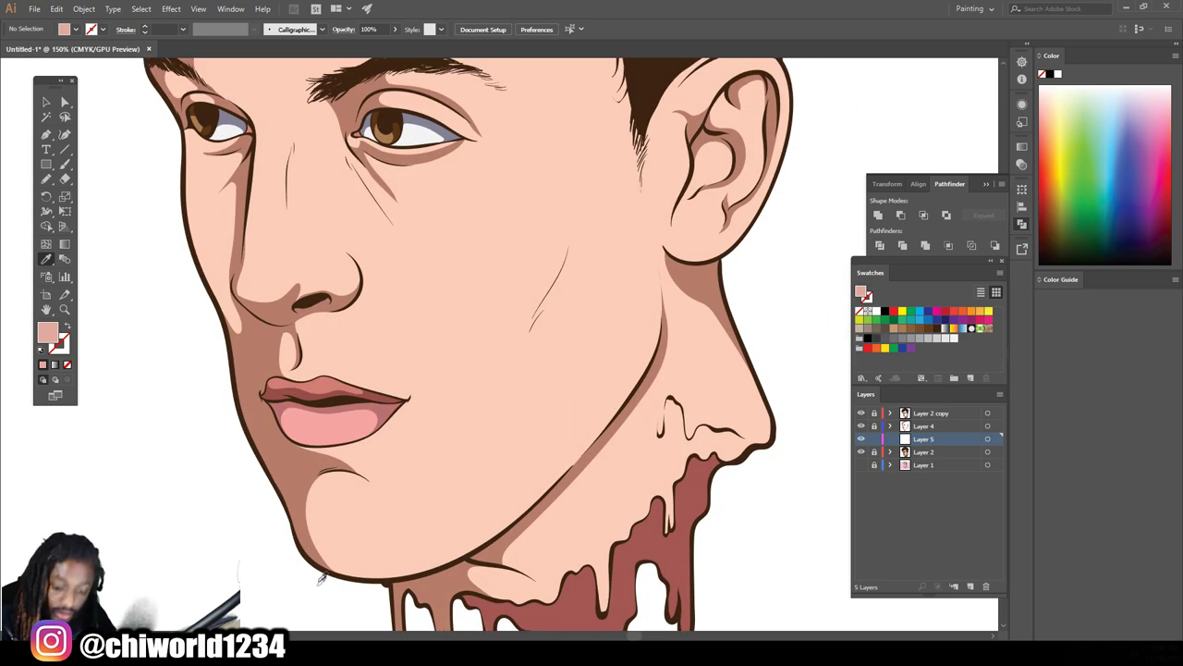
{"action": "left_click", "coordinate": [46, 180]}
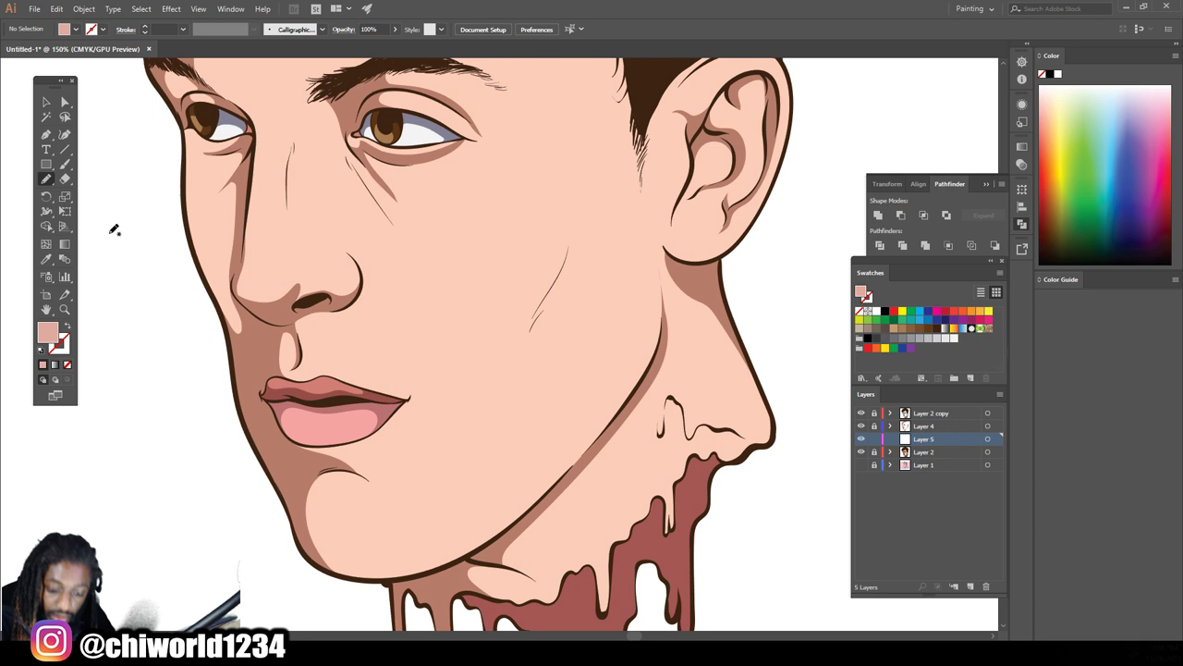
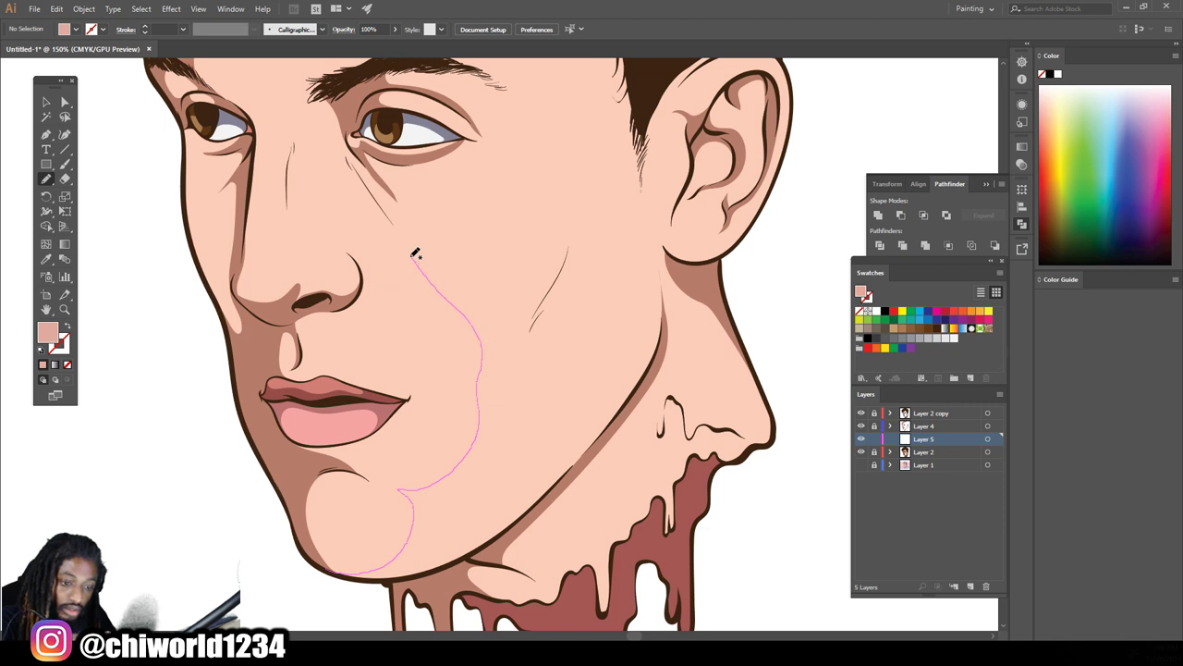
Pencil a closed darker skin shadow from the right temple and eyebrow down the cheek to the jaw
{"action": "mouse_move", "coordinate": [430, 260]}
{"action": "left_mouse_down"}
{"action": "mouse_move", "coordinate": [484, 272]}
{"action": "mouse_move", "coordinate": [542, 256]}
{"action": "mouse_move", "coordinate": [568, 201]}
{"action": "left_mouse_up"}
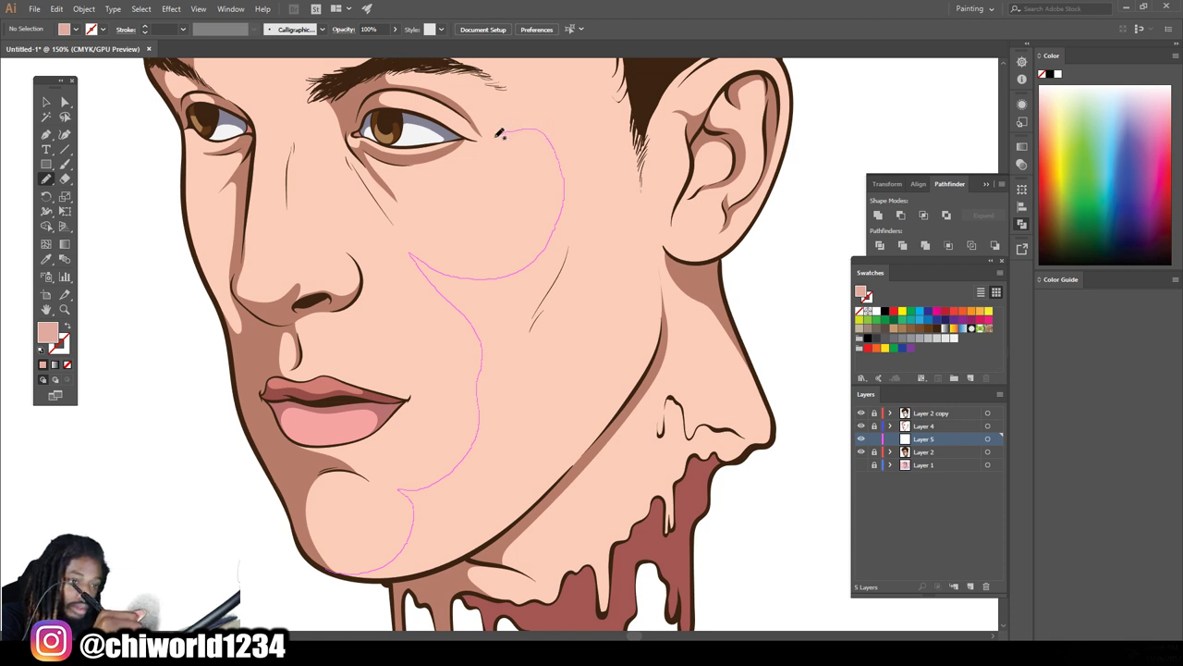
{"action": "mouse_move", "coordinate": [493, 135]}
{"action": "left_mouse_down"}
{"action": "mouse_move", "coordinate": [505, 93]}
{"action": "mouse_move", "coordinate": [465, 64]}
{"action": "left_mouse_up"}
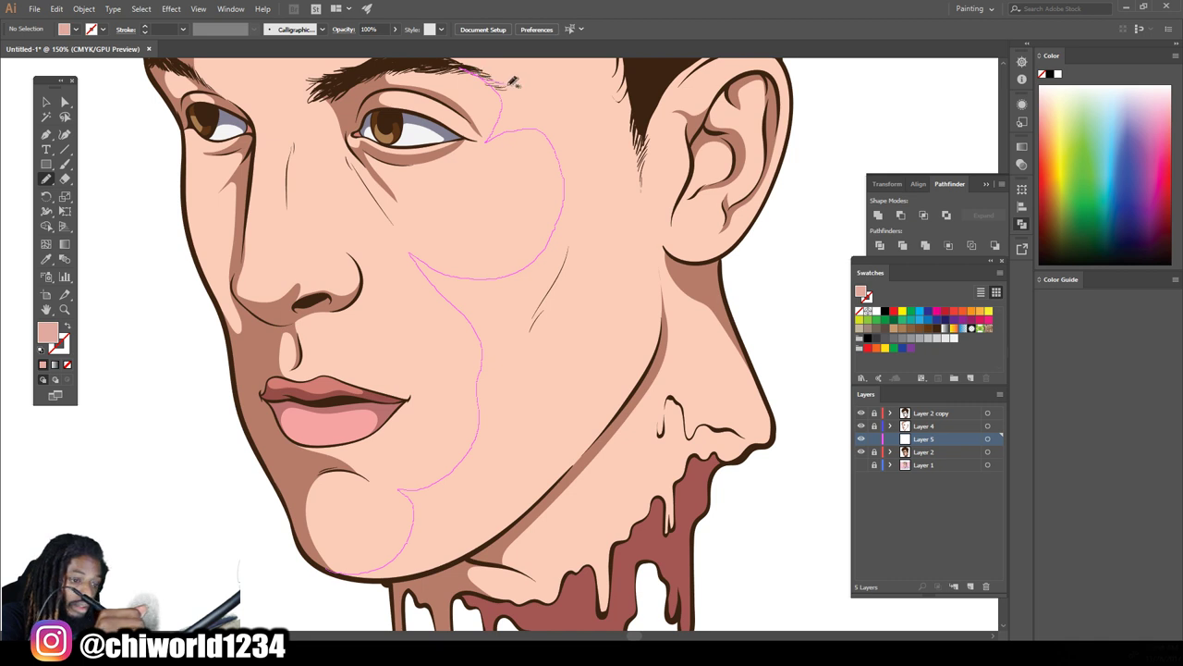
{"action": "left_click_drag", "start_coordinate": [606, 104], "coordinate": [638, 132]}
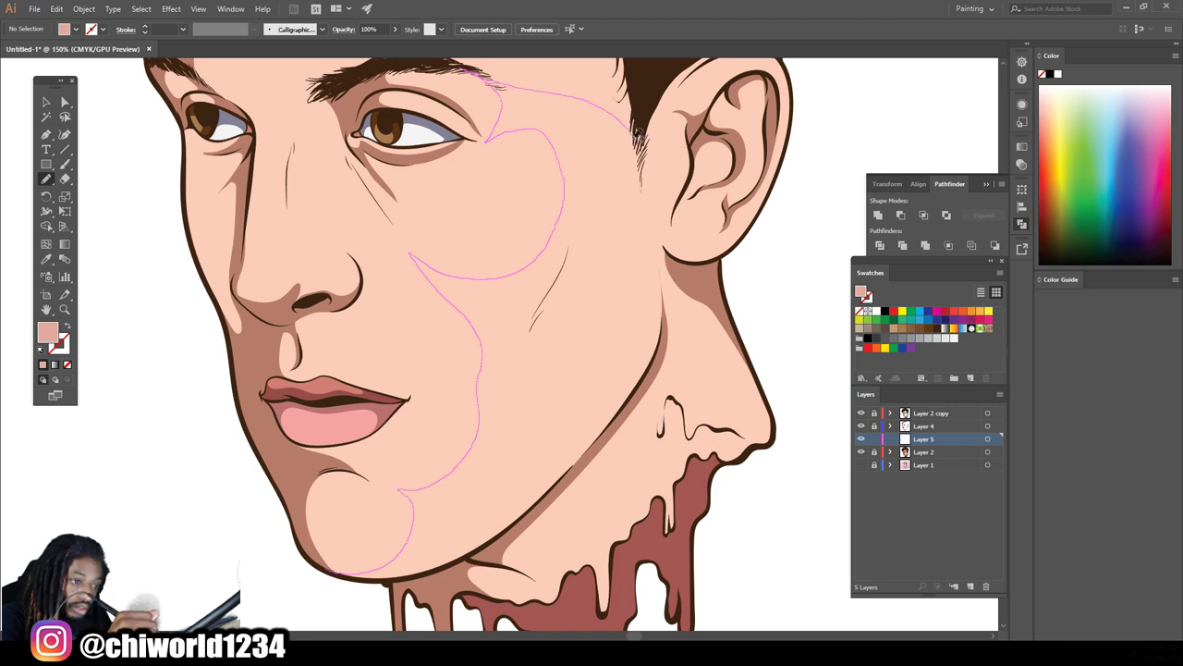
{"action": "left_click_drag", "start_coordinate": [652, 216], "coordinate": [662, 348]}
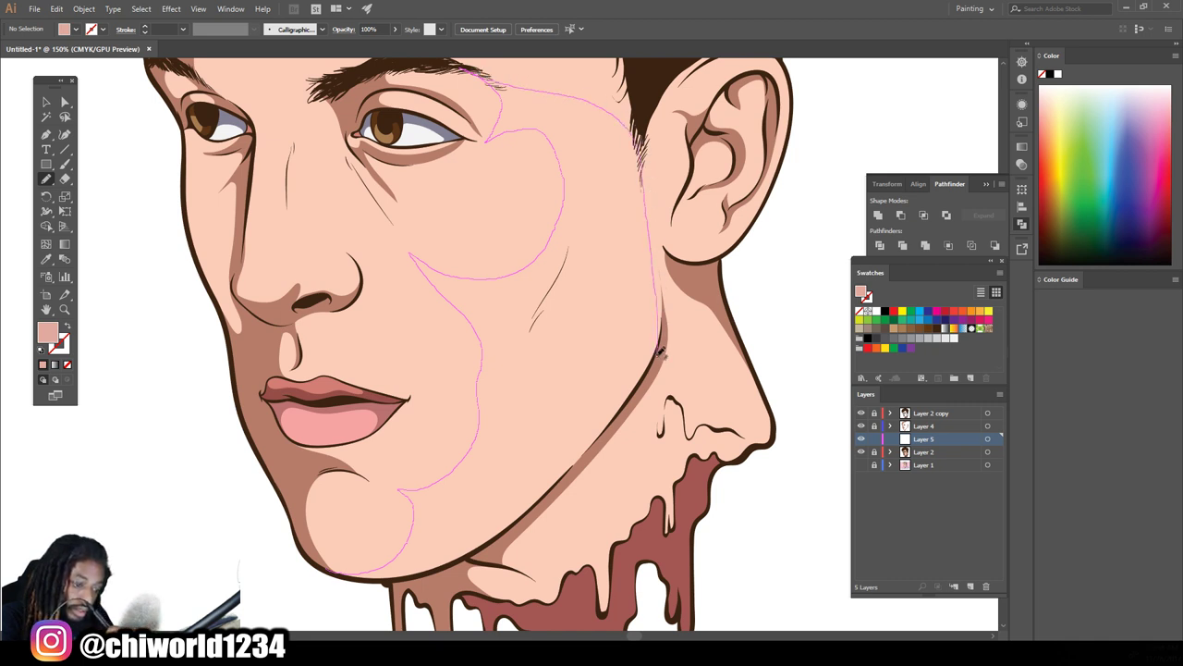
{"action": "left_click_drag", "start_coordinate": [555, 488], "coordinate": [490, 550]}
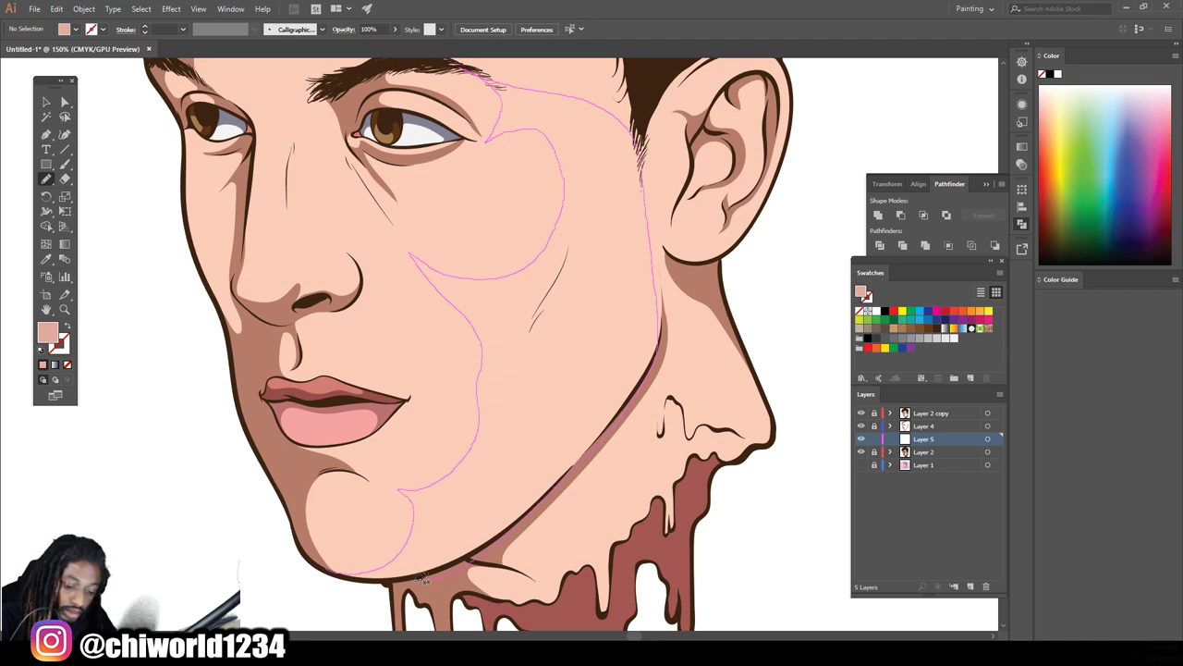
{"action": "left_click_drag", "start_coordinate": [421, 579], "coordinate": [417, 580]}
{"action": "scroll", "coordinate": [460, 588], "scroll_direction": "up", "scroll_amount": 1}
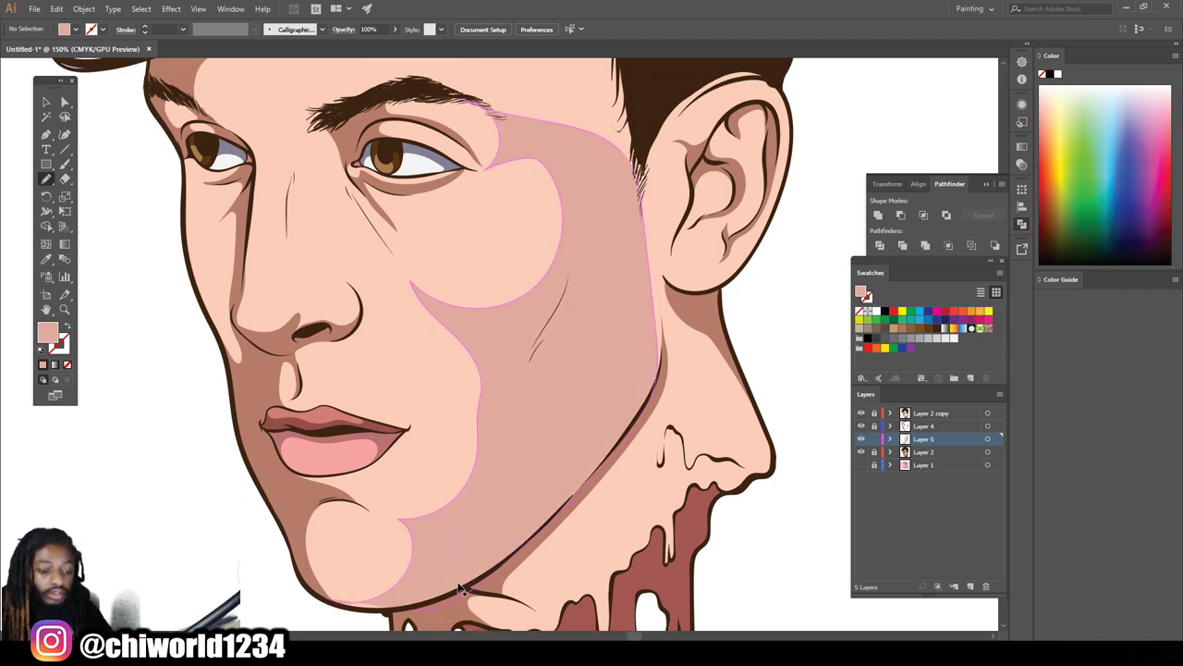
Shade the right forehead from eyebrow to hairline and trace a shadow down the right side of the nose
{"action": "scroll", "coordinate": [497, 560], "scroll_direction": "down", "scroll_amount": 3}
{"action": "scroll", "coordinate": [497, 560], "scroll_direction": "down", "scroll_amount": 2}
{"action": "scroll", "coordinate": [496, 560], "scroll_direction": "up", "scroll_amount": 2}
{"action": "scroll", "coordinate": [498, 563], "scroll_direction": "up", "scroll_amount": 2}
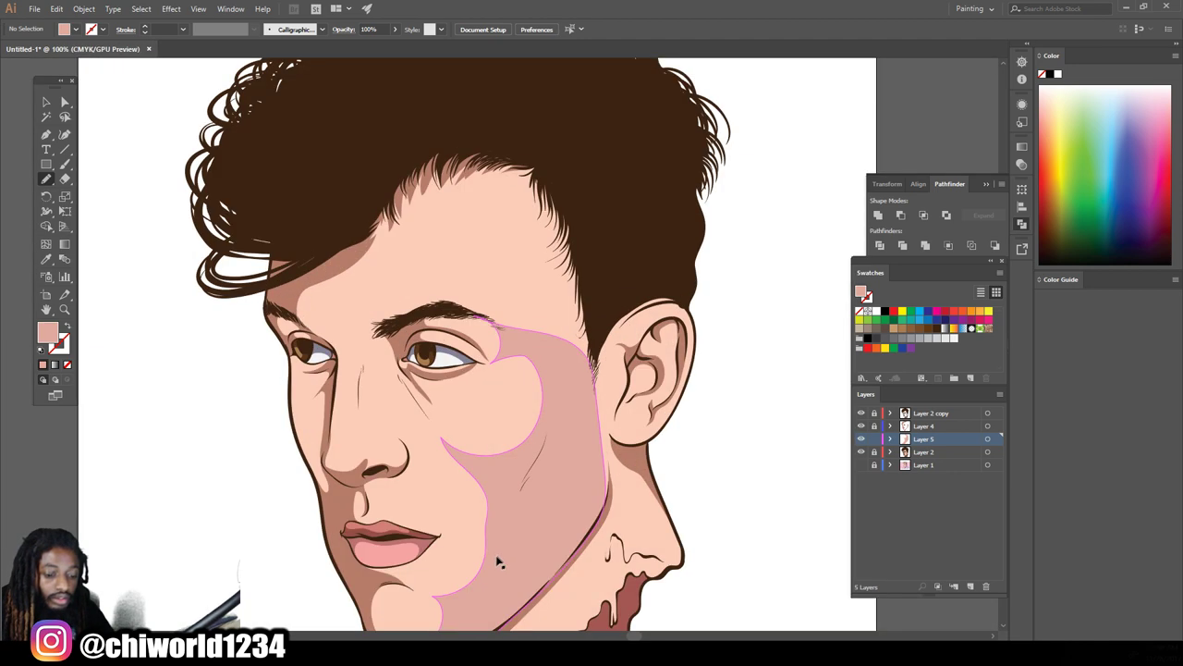
{"action": "scroll", "coordinate": [497, 560], "scroll_direction": "down", "scroll_amount": 1}
{"action": "scroll", "coordinate": [555, 560], "scroll_direction": "down", "scroll_amount": 2}
{"action": "scroll", "coordinate": [610, 558], "scroll_direction": "up", "scroll_amount": 3}
{"action": "scroll", "coordinate": [603, 552], "scroll_direction": "down", "scroll_amount": 2}
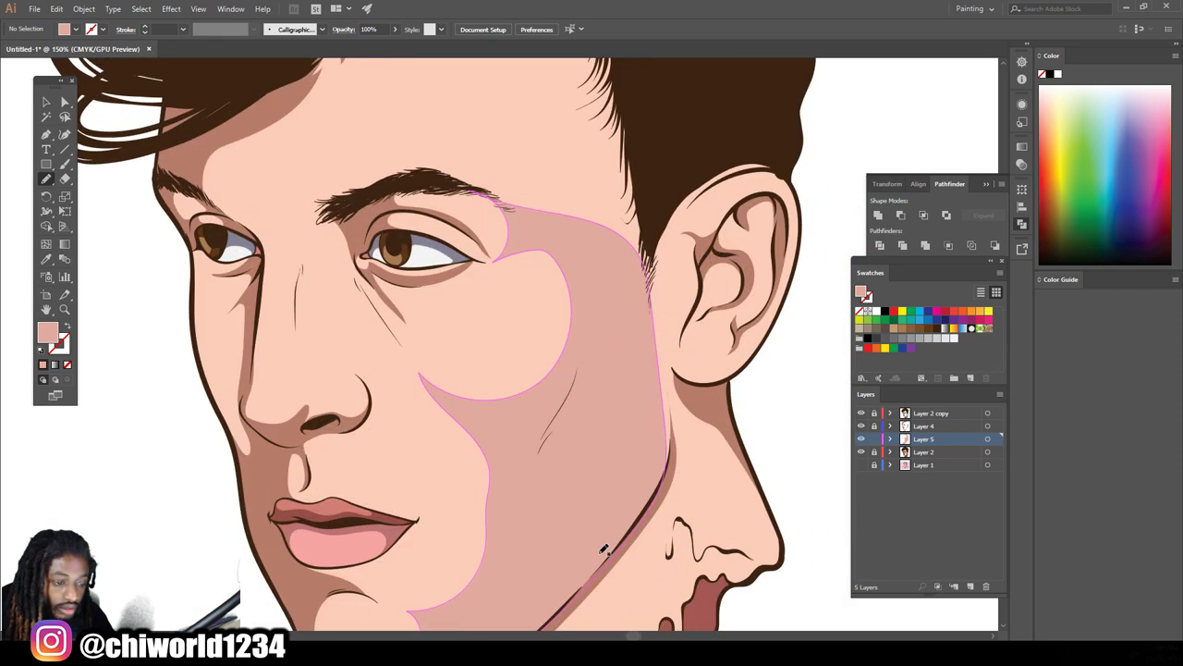
{"action": "scroll", "coordinate": [603, 550], "scroll_direction": "up", "scroll_amount": 3}
{"action": "scroll", "coordinate": [603, 550], "scroll_direction": "up", "scroll_amount": 1}
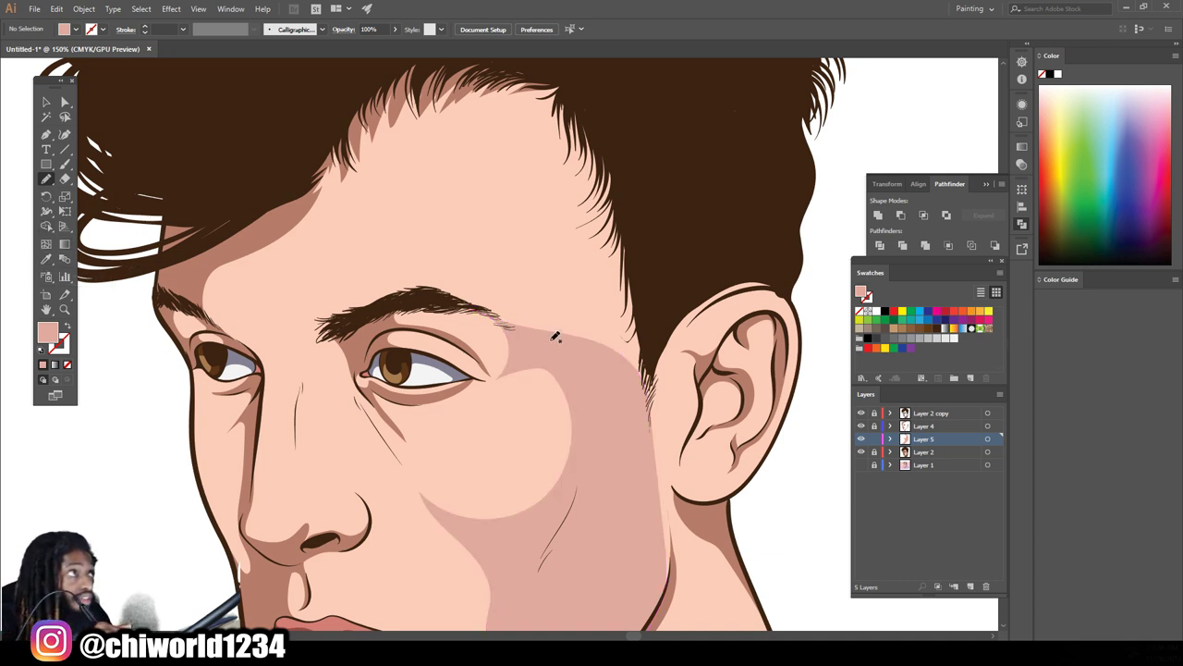
{"action": "left_click_drag", "start_coordinate": [524, 328], "coordinate": [453, 61]}
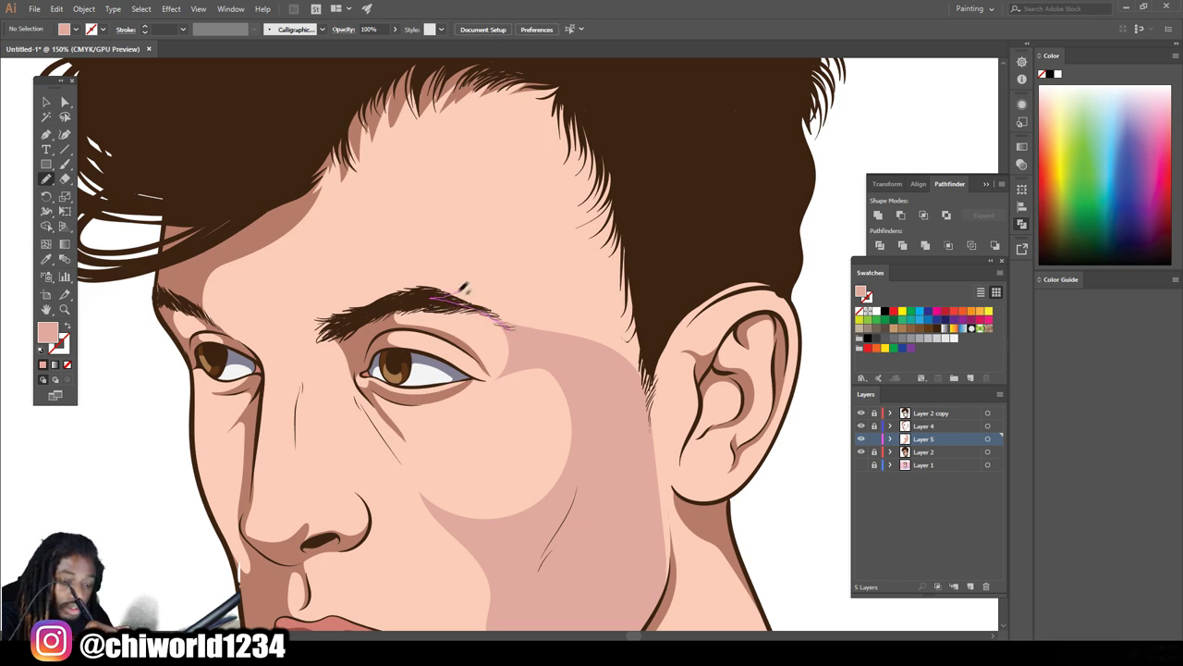
{"action": "left_click_drag", "start_coordinate": [453, 61], "coordinate": [655, 480]}
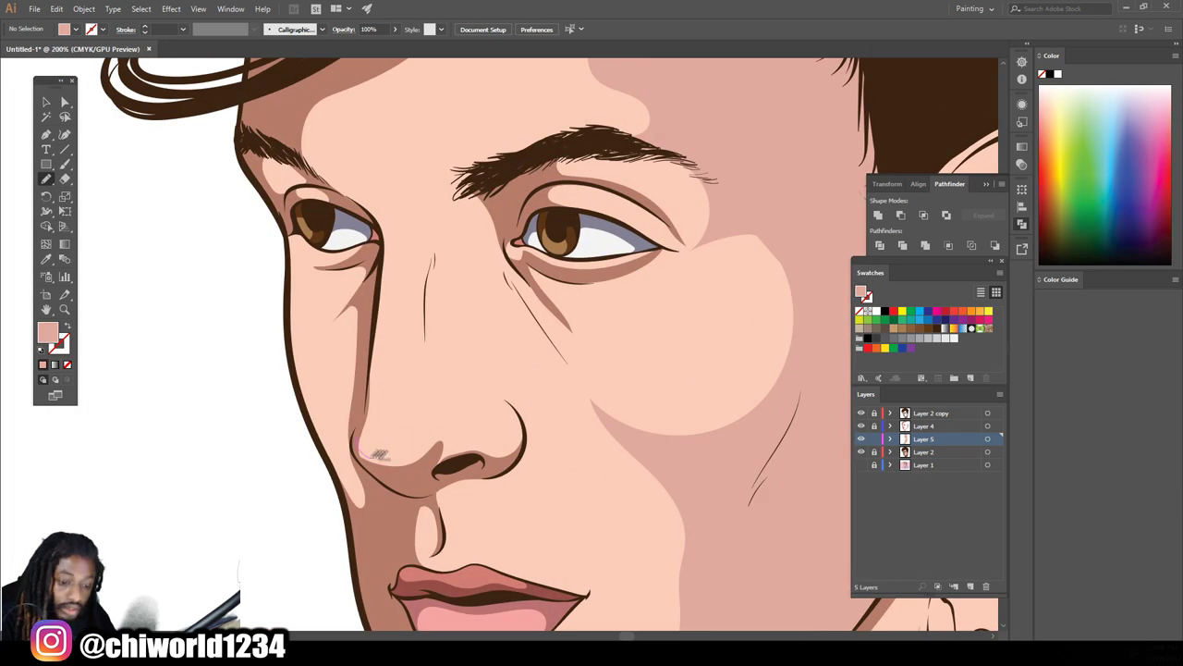
{"action": "left_click_drag", "start_coordinate": [378, 453], "coordinate": [464, 188]}
{"action": "mouse_move", "coordinate": [495, 242]}
{"action": "left_mouse_down"}
{"action": "mouse_move", "coordinate": [490, 384]}
{"action": "mouse_move", "coordinate": [522, 448]}
{"action": "left_mouse_up"}
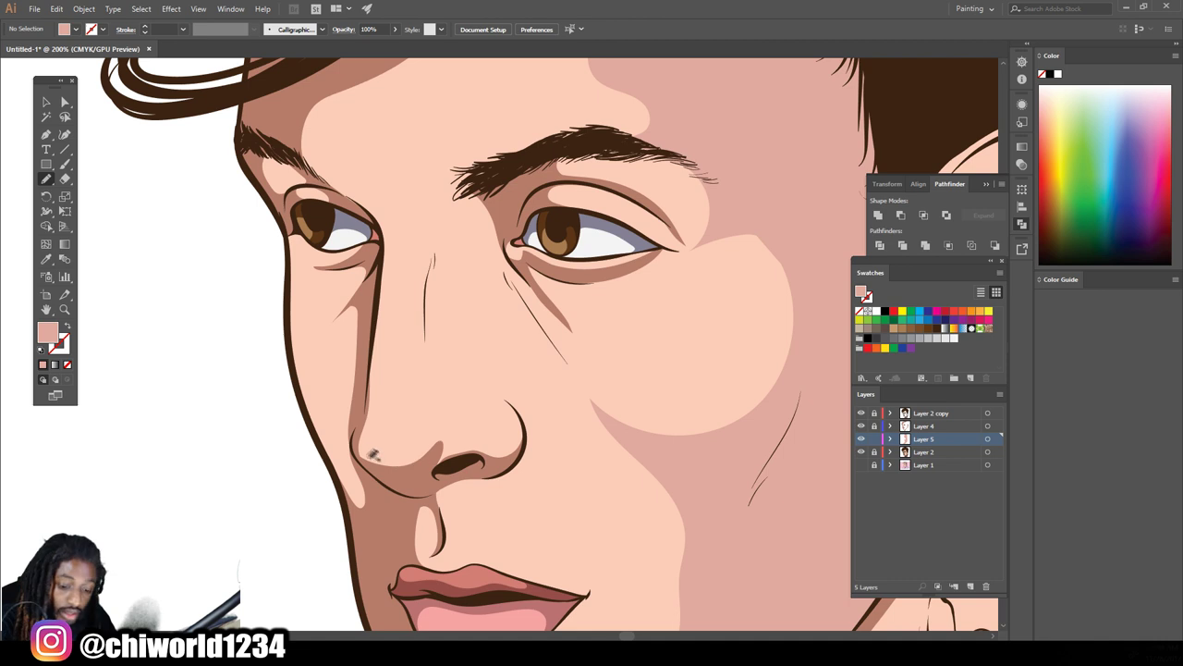
Undo the stray nose-bridge stroke and begin a short shadow stroke from the nose tip
{"action": "mouse_move", "coordinate": [363, 453]}
{"action": "left_mouse_down"}
{"action": "mouse_move", "coordinate": [427, 342]}
{"action": "mouse_move", "coordinate": [440, 243]}
{"action": "mouse_move", "coordinate": [508, 205]}
{"action": "left_mouse_up"}
{"action": "key", "text": "ctrl+z"}
{"action": "mouse_move", "coordinate": [361, 451]}
{"action": "left_mouse_down"}
{"action": "mouse_move", "coordinate": [421, 425]}
{"action": "mouse_move", "coordinate": [476, 195]}
{"action": "mouse_move", "coordinate": [500, 243]}
{"action": "mouse_move", "coordinate": [395, 472]}
{"action": "mouse_move", "coordinate": [353, 427]}
{"action": "left_mouse_up"}
{"action": "key", "text": "ctrl+0"}
{"action": "scroll", "coordinate": [542, 490], "scroll_direction": "up", "scroll_amount": 5}
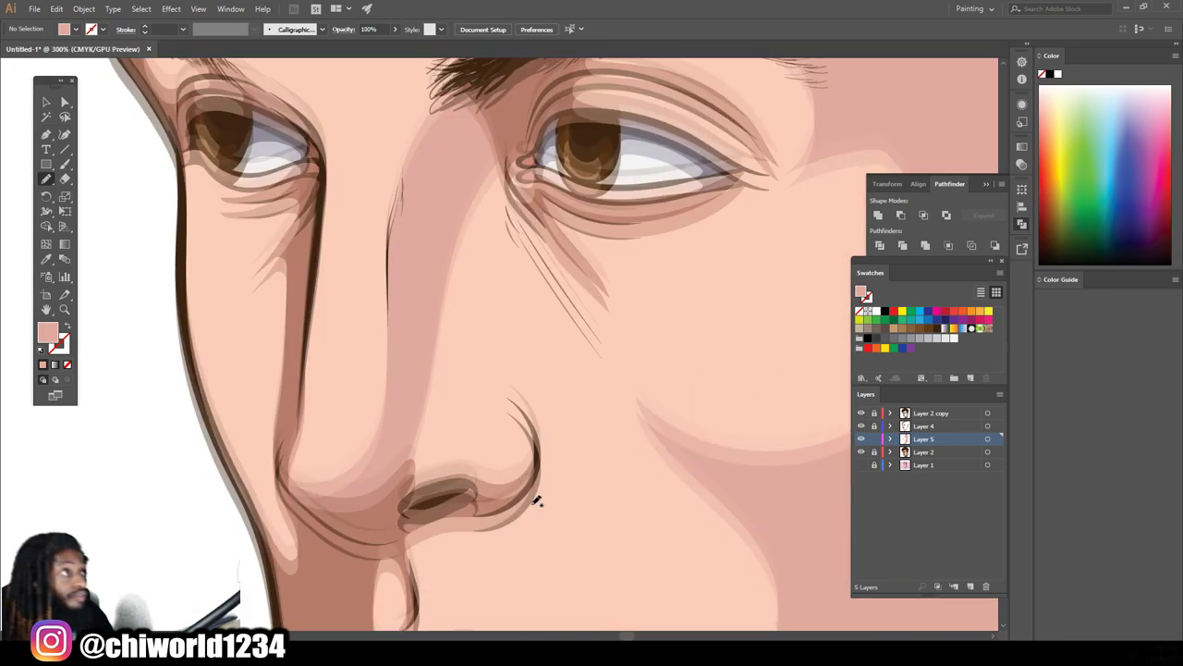
{"action": "scroll", "coordinate": [539, 378], "scroll_direction": "down", "scroll_amount": 1}
Draw darker shadow shapes on the nostril and beside the nose
{"action": "mouse_move", "coordinate": [532, 383]}
{"action": "left_mouse_down"}
{"action": "mouse_move", "coordinate": [483, 413]}
{"action": "mouse_move", "coordinate": [495, 347]}
{"action": "mouse_move", "coordinate": [455, 199]}
{"action": "mouse_move", "coordinate": [407, 388]}
{"action": "mouse_move", "coordinate": [508, 334]}
{"action": "left_mouse_up"}
{"action": "key", "text": "ctrl+0"}
{"action": "scroll", "coordinate": [568, 392], "scroll_direction": "up", "scroll_amount": 4}
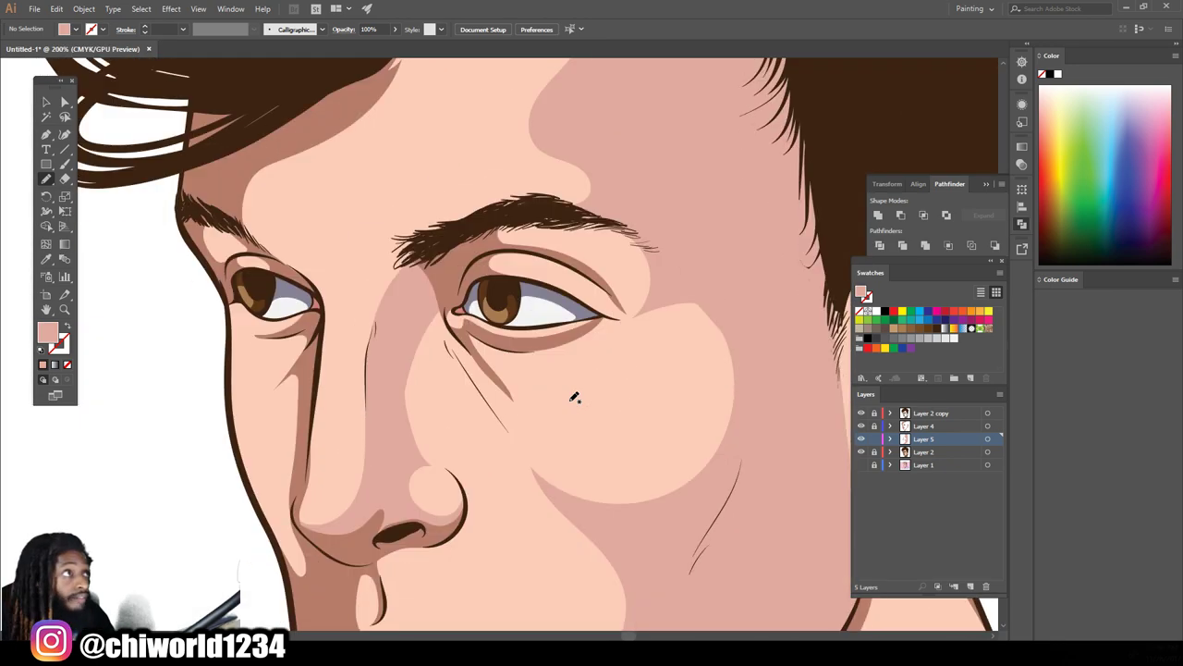
{"action": "mouse_move", "coordinate": [405, 426]}
{"action": "left_mouse_down"}
{"action": "mouse_move", "coordinate": [442, 433]}
{"action": "mouse_move", "coordinate": [435, 370]}
{"action": "mouse_move", "coordinate": [446, 310]}
{"action": "mouse_move", "coordinate": [515, 431]}
{"action": "mouse_move", "coordinate": [488, 363]}
{"action": "mouse_move", "coordinate": [424, 291]}
{"action": "left_mouse_up"}
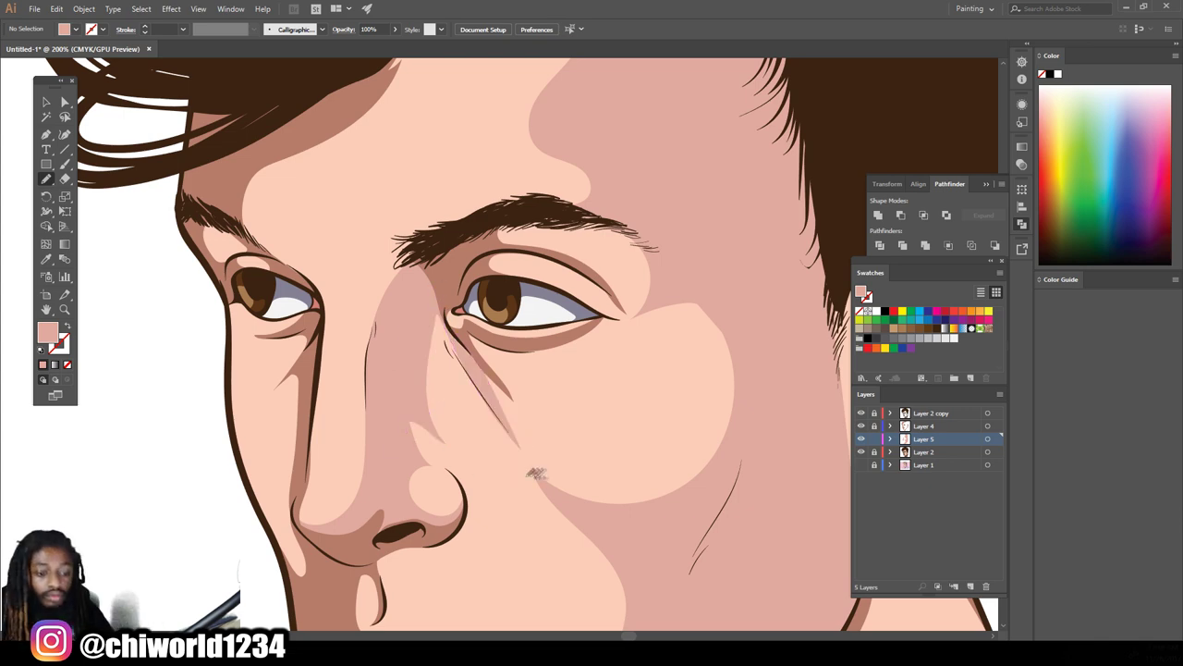
{"action": "key", "text": "ctrl+0"}
{"action": "scroll", "coordinate": [618, 489], "scroll_direction": "up", "scroll_amount": 3}
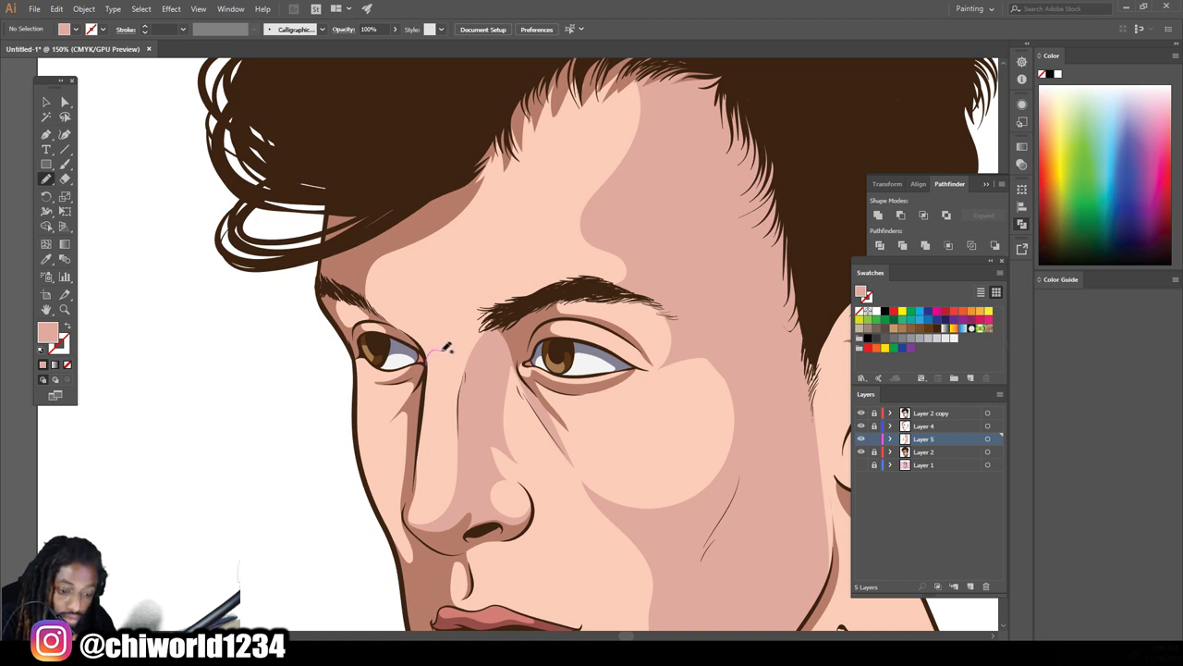
Add darker shadows across the left forehead and down the left cheek
{"action": "mouse_move", "coordinate": [415, 256]}
{"action": "left_mouse_down"}
{"action": "mouse_move", "coordinate": [531, 98]}
{"action": "mouse_move", "coordinate": [366, 236]}
{"action": "left_mouse_up"}
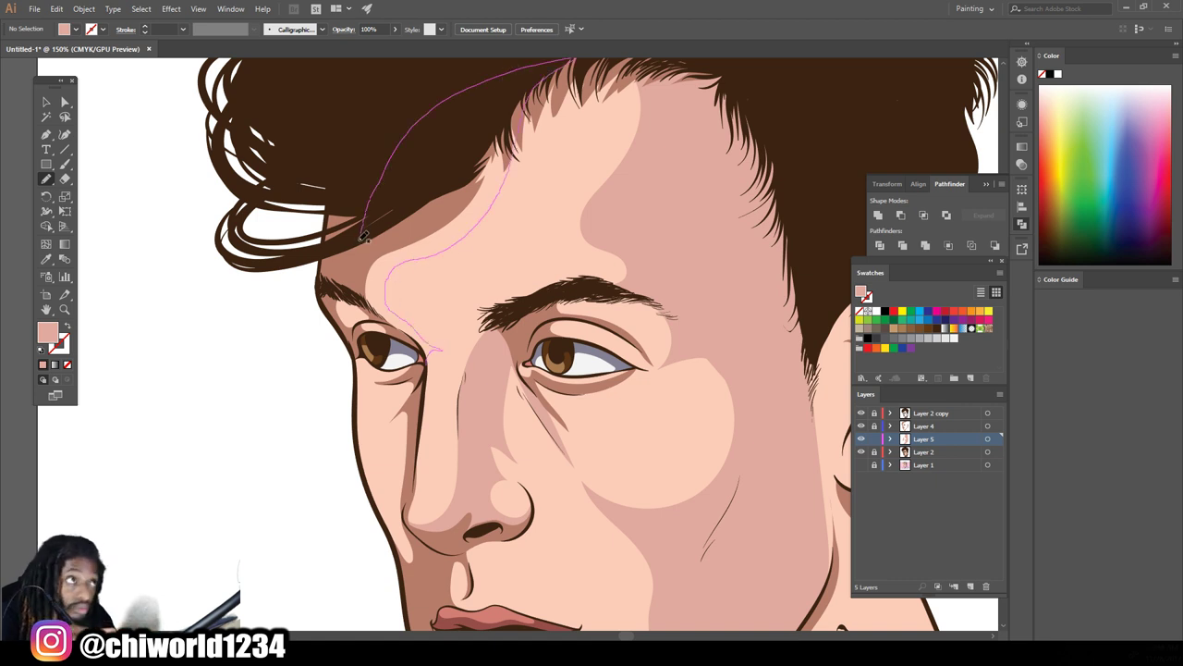
{"action": "left_click_drag", "start_coordinate": [426, 352], "coordinate": [425, 350]}
{"action": "key", "text": "ctrl+0"}
{"action": "scroll", "coordinate": [610, 511], "scroll_direction": "up", "scroll_amount": 4}
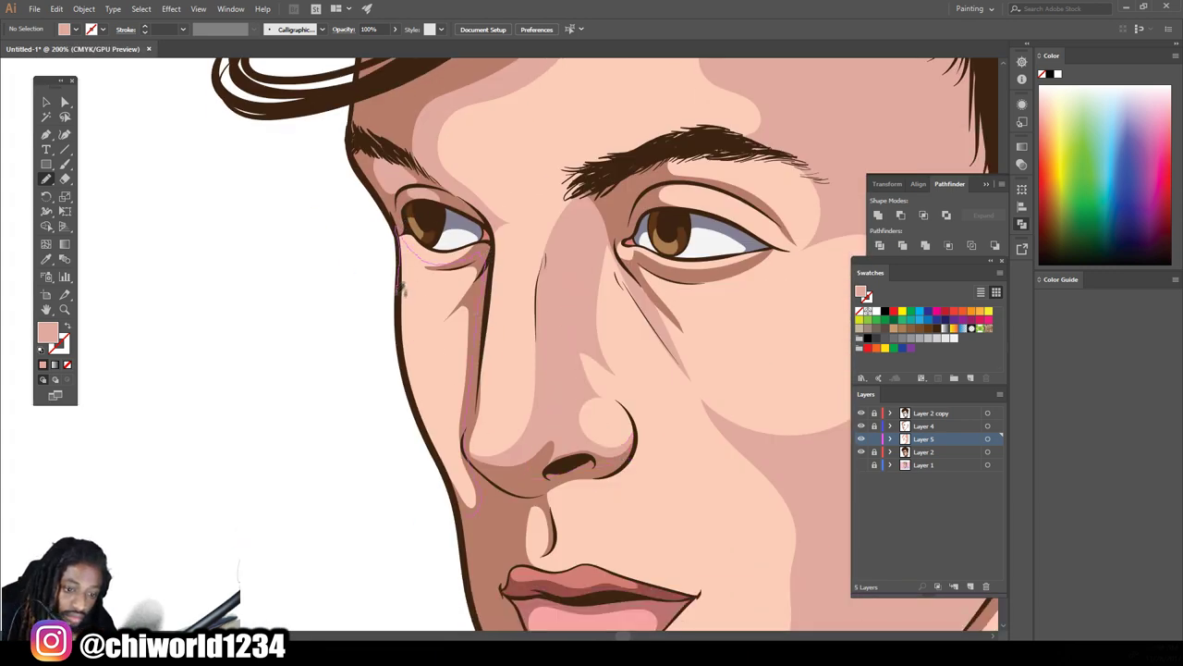
{"action": "left_click_drag", "start_coordinate": [409, 237], "coordinate": [469, 499]}
{"action": "key", "text": "ctrl+0"}
{"action": "scroll", "coordinate": [557, 515], "scroll_direction": "up", "scroll_amount": 2}
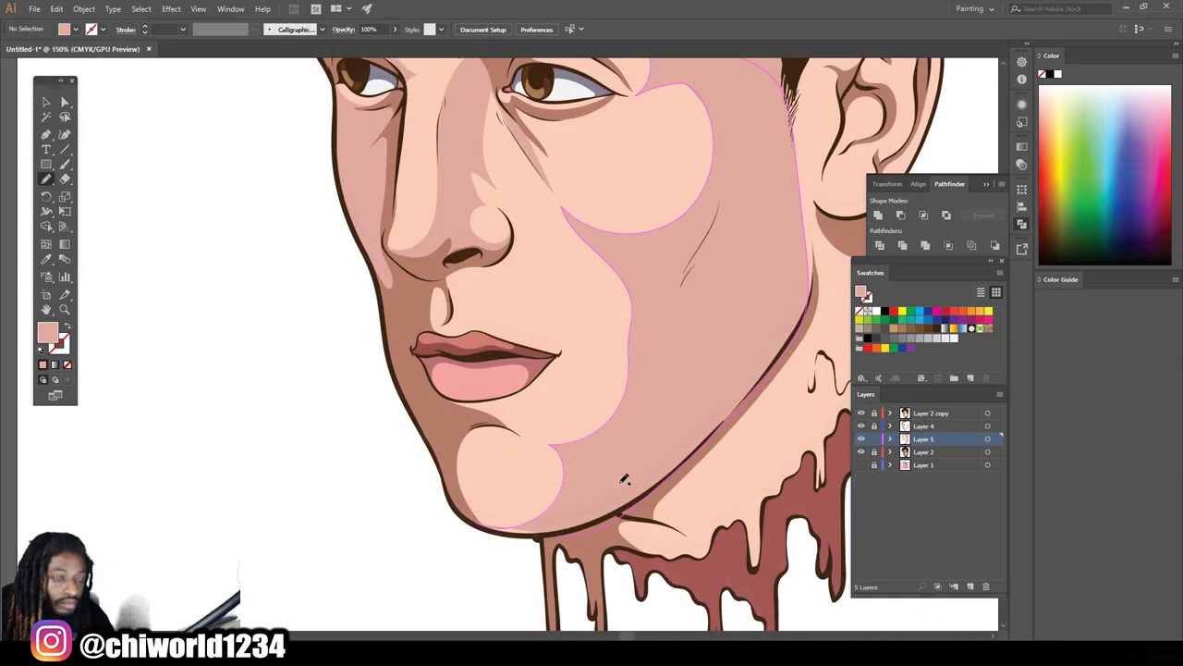
Pencil a shadow along the chin outline and down the inner chin
{"action": "scroll", "coordinate": [556, 515], "scroll_direction": "up", "scroll_amount": 1}
{"action": "left_click_drag", "start_coordinate": [596, 477], "coordinate": [439, 368]}
{"action": "mouse_move", "coordinate": [500, 344]}
{"action": "left_mouse_down"}
{"action": "mouse_move", "coordinate": [492, 465]}
{"action": "mouse_move", "coordinate": [506, 459]}
{"action": "left_mouse_up"}
{"action": "key", "text": "ctrl+0"}
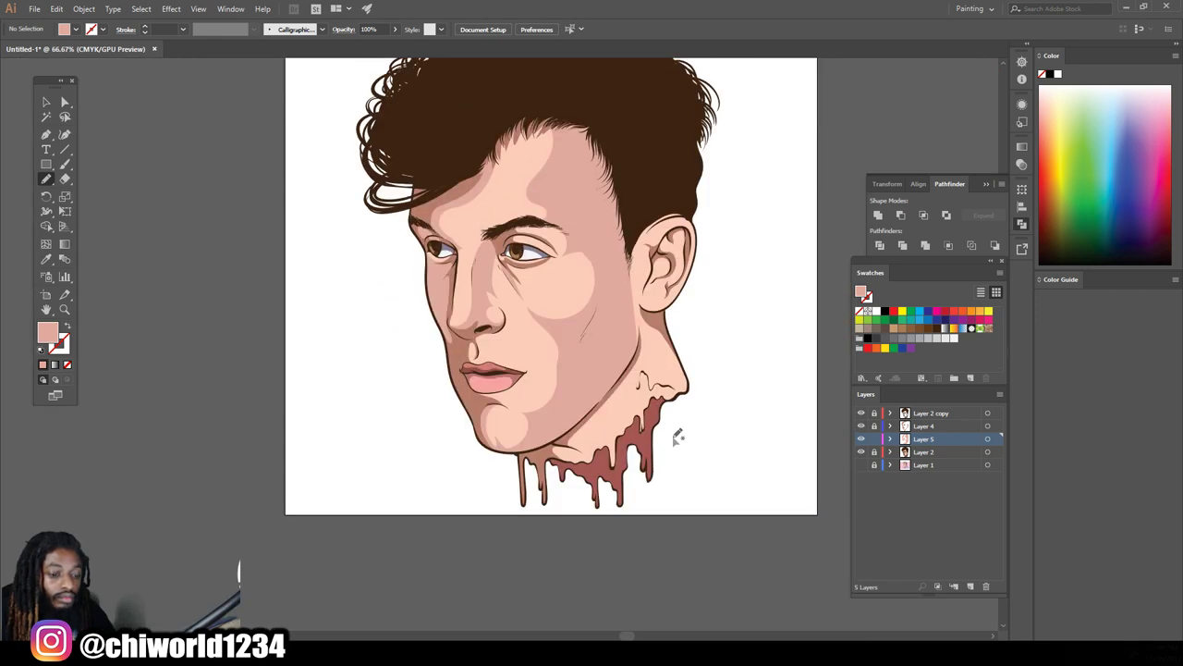
{"action": "scroll", "coordinate": [439, 378], "scroll_direction": "up", "scroll_amount": 3}
{"action": "scroll", "coordinate": [439, 377], "scroll_direction": "up", "scroll_amount": 1}
Draw a light highlight in the groove above the upper lip
{"action": "left_click_drag", "start_coordinate": [429, 379], "coordinate": [447, 335]}
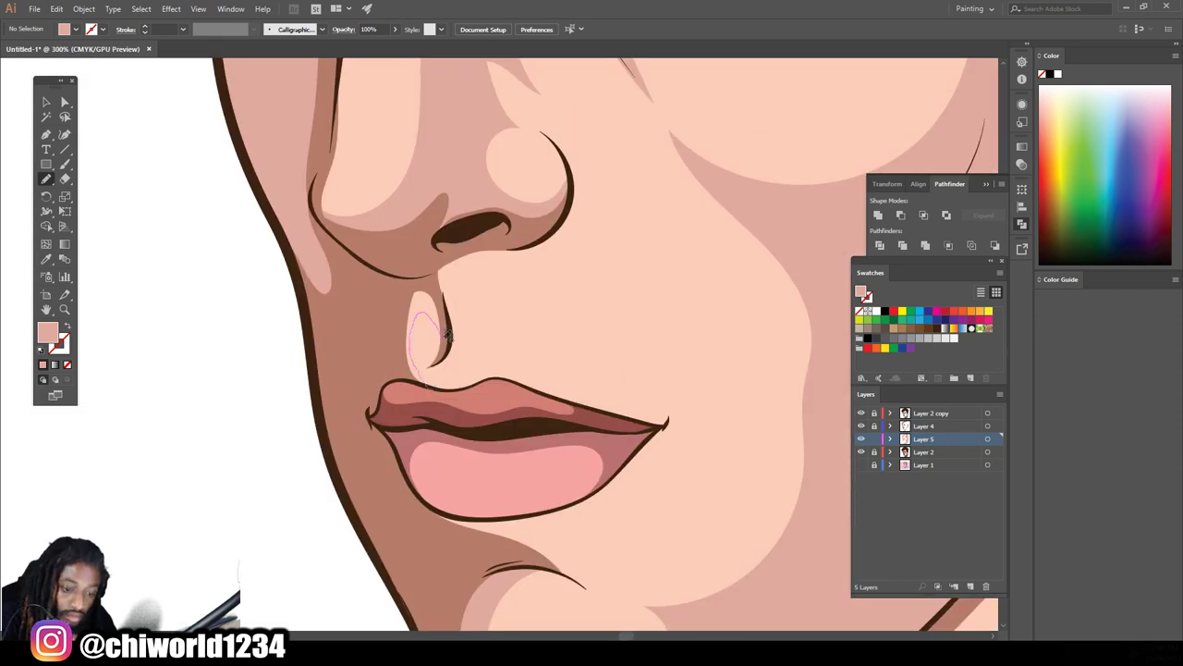
{"action": "left_click_drag", "start_coordinate": [403, 371], "coordinate": [404, 395]}
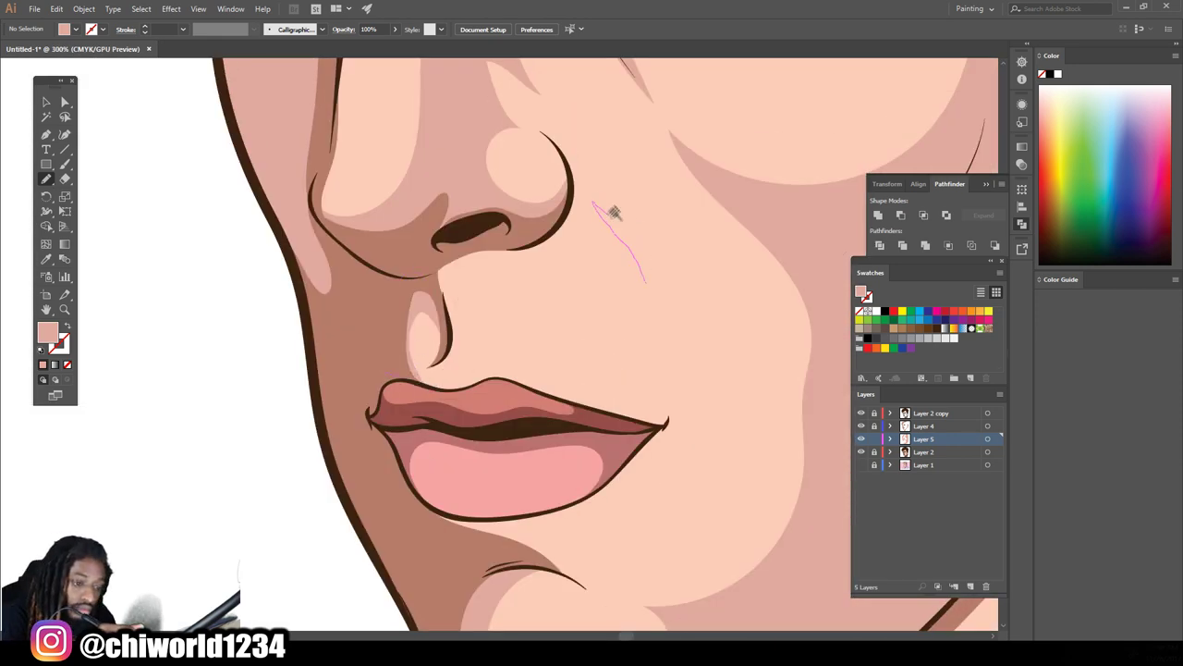
{"action": "key", "text": "ctrl+0"}
{"action": "scroll", "coordinate": [699, 402], "scroll_direction": "up", "scroll_amount": 3}
Trace shading along the drip edge under the chin, the chin's outer edge and the neck
{"action": "mouse_move", "coordinate": [495, 465]}
{"action": "left_mouse_down"}
{"action": "mouse_move", "coordinate": [594, 483]}
{"action": "mouse_move", "coordinate": [477, 358]}
{"action": "left_mouse_up"}
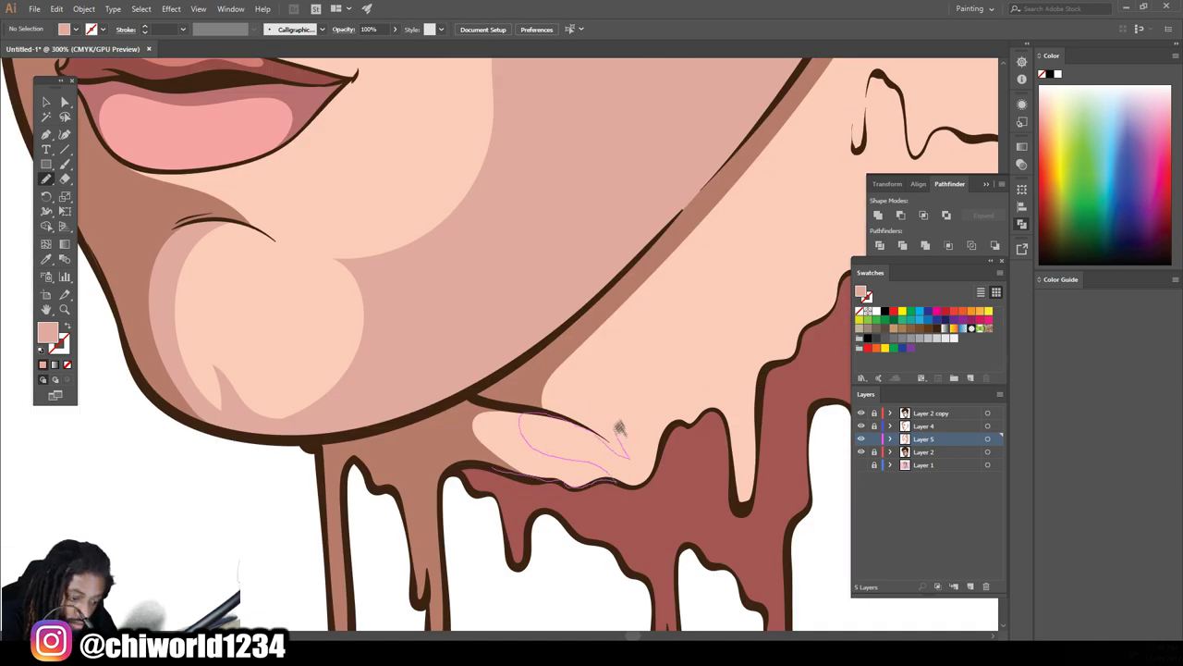
{"action": "key", "text": "ctrl+0"}
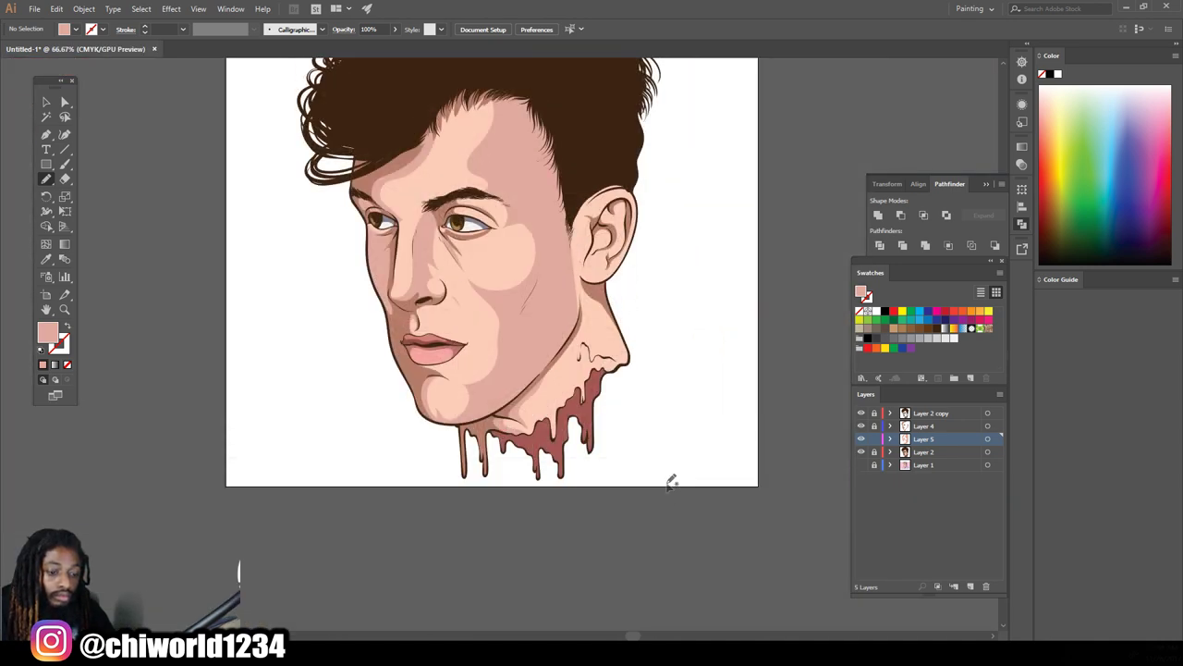
{"action": "scroll", "coordinate": [666, 478], "scroll_direction": "up", "scroll_amount": 3}
{"action": "scroll", "coordinate": [546, 509], "scroll_direction": "down", "scroll_amount": 1}
{"action": "scroll", "coordinate": [495, 468], "scroll_direction": "up", "scroll_amount": 1}
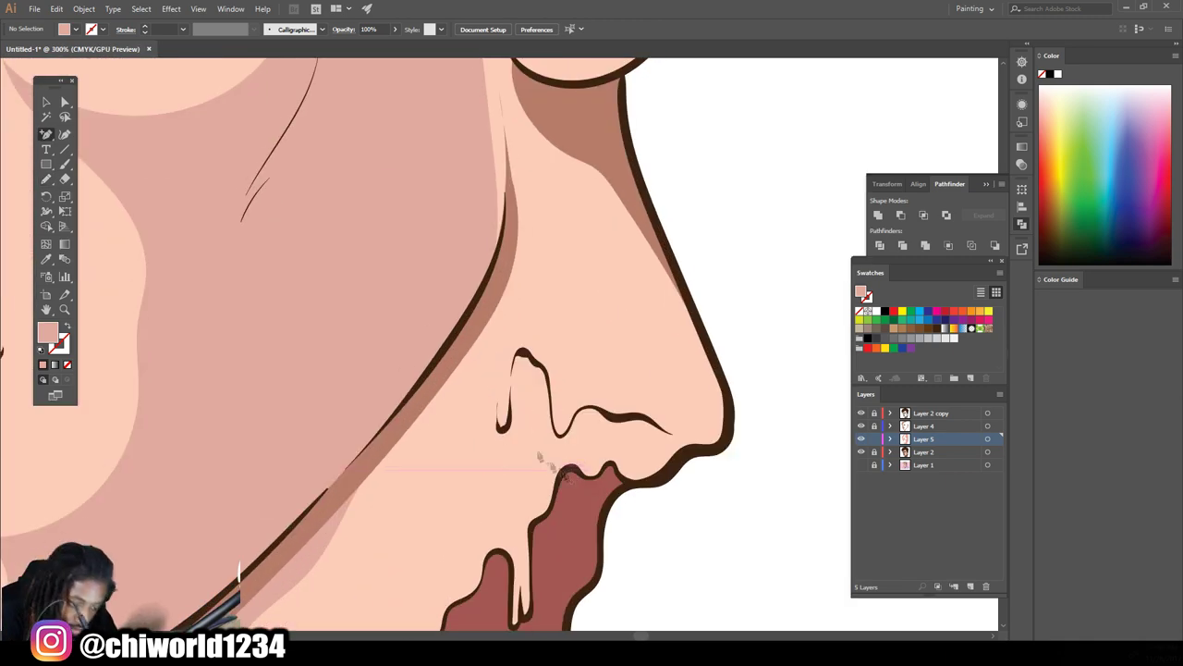
{"action": "left_click_drag", "start_coordinate": [617, 462], "coordinate": [601, 144]}
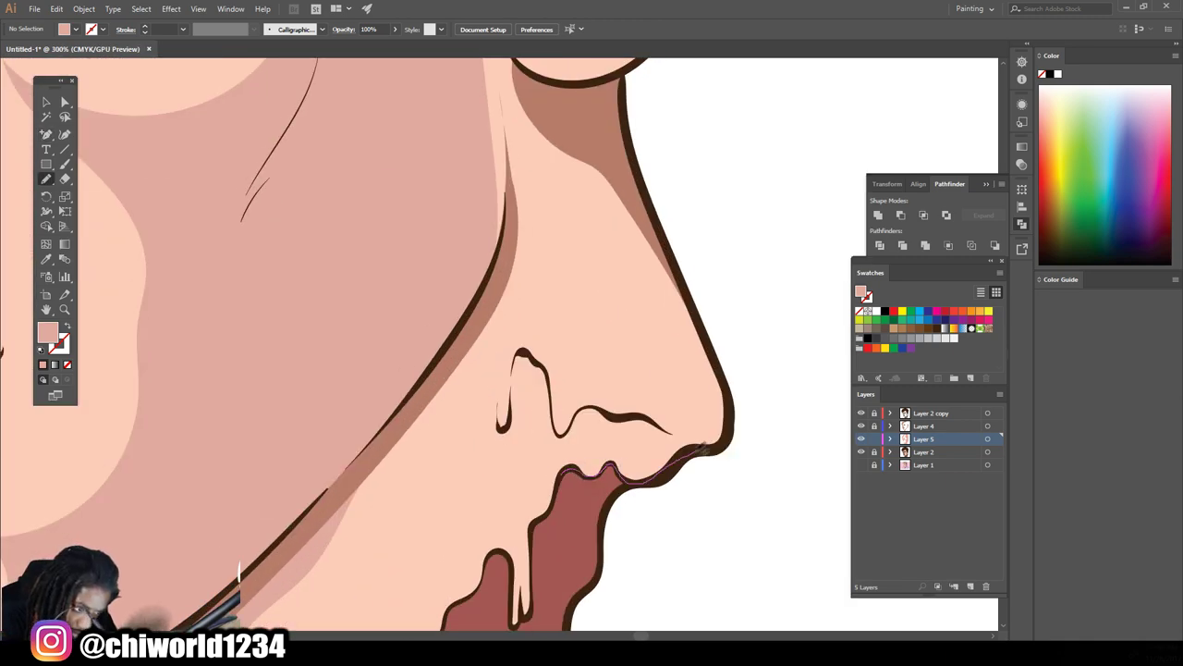
{"action": "mouse_move", "coordinate": [508, 96]}
{"action": "left_mouse_down"}
{"action": "mouse_move", "coordinate": [343, 470]}
{"action": "mouse_move", "coordinate": [546, 504]}
{"action": "left_mouse_up"}
{"action": "scroll", "coordinate": [721, 444], "scroll_direction": "down", "scroll_amount": 5}
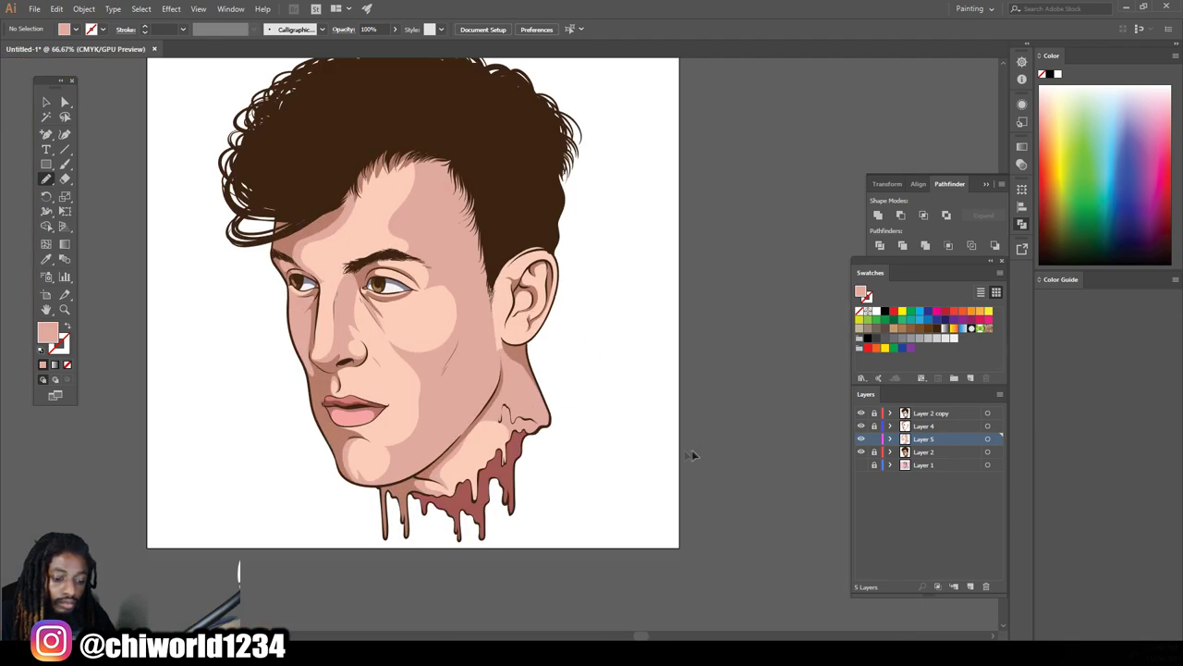
{"action": "scroll", "coordinate": [573, 444], "scroll_direction": "up", "scroll_amount": 5}
{"action": "left_click_drag", "start_coordinate": [328, 453], "coordinate": [493, 317]}
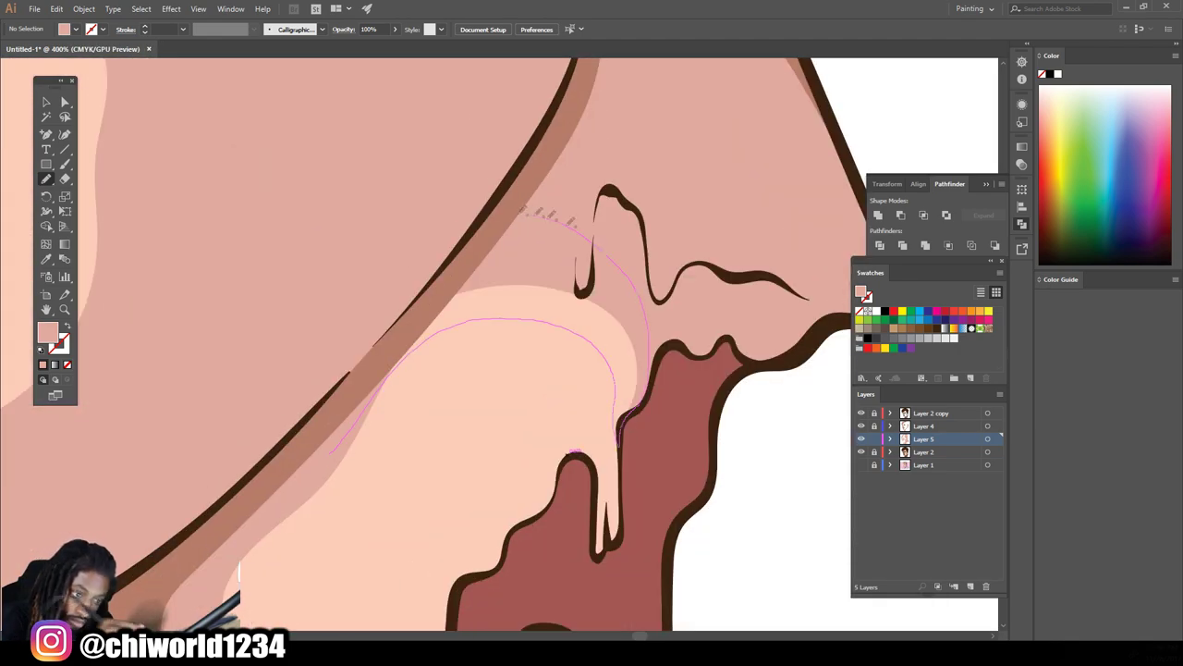
Pencil shading shapes inside the ear and a light highlight on it
{"action": "scroll", "coordinate": [346, 425], "scroll_direction": "down", "scroll_amount": 5}
{"action": "scroll", "coordinate": [629, 250], "scroll_direction": "up", "scroll_amount": 3}
{"action": "mouse_move", "coordinate": [522, 504]}
{"action": "left_mouse_down"}
{"action": "mouse_move", "coordinate": [467, 407]}
{"action": "mouse_move", "coordinate": [504, 296]}
{"action": "mouse_move", "coordinate": [425, 258]}
{"action": "mouse_move", "coordinate": [476, 199]}
{"action": "mouse_move", "coordinate": [601, 139]}
{"action": "mouse_move", "coordinate": [536, 88]}
{"action": "mouse_move", "coordinate": [531, 531]}
{"action": "mouse_move", "coordinate": [622, 285]}
{"action": "mouse_move", "coordinate": [579, 270]}
{"action": "left_mouse_up"}
{"action": "scroll", "coordinate": [532, 528], "scroll_direction": "down", "scroll_amount": 3}
{"action": "scroll", "coordinate": [573, 508], "scroll_direction": "up", "scroll_amount": 3}
{"action": "mouse_move", "coordinate": [592, 488]}
{"action": "left_mouse_down"}
{"action": "mouse_move", "coordinate": [559, 507]}
{"action": "mouse_move", "coordinate": [524, 388]}
{"action": "mouse_move", "coordinate": [571, 433]}
{"action": "mouse_move", "coordinate": [545, 444]}
{"action": "left_mouse_up"}
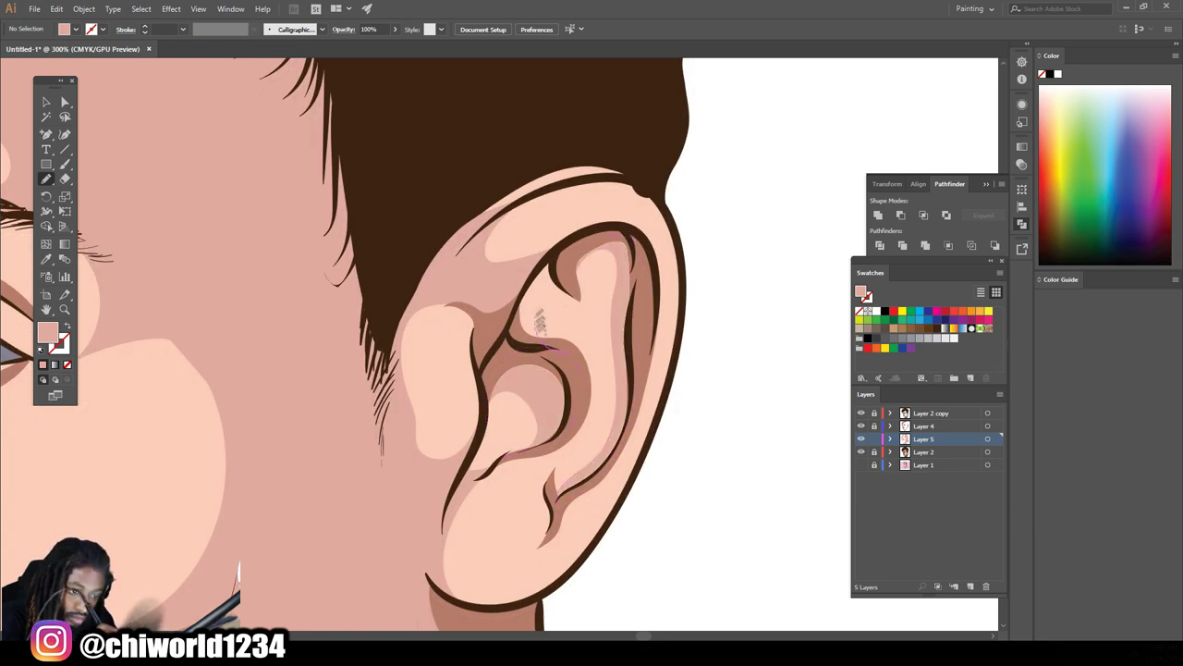
{"action": "scroll", "coordinate": [614, 439], "scroll_direction": "down", "scroll_amount": 3}
{"action": "scroll", "coordinate": [614, 438], "scroll_direction": "up", "scroll_amount": 3}
{"action": "left_click_drag", "start_coordinate": [444, 351], "coordinate": [515, 397]}
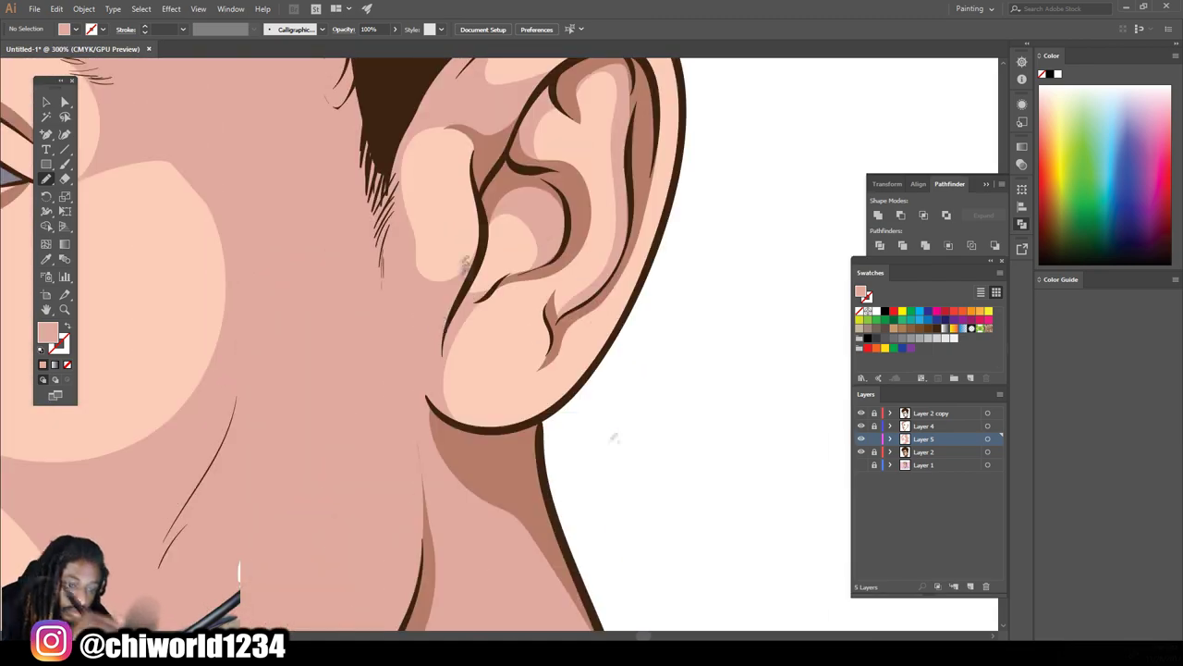
Draw light highlight shapes under the eye and on the chin below the lip
{"action": "key", "text": "ctrl+0"}
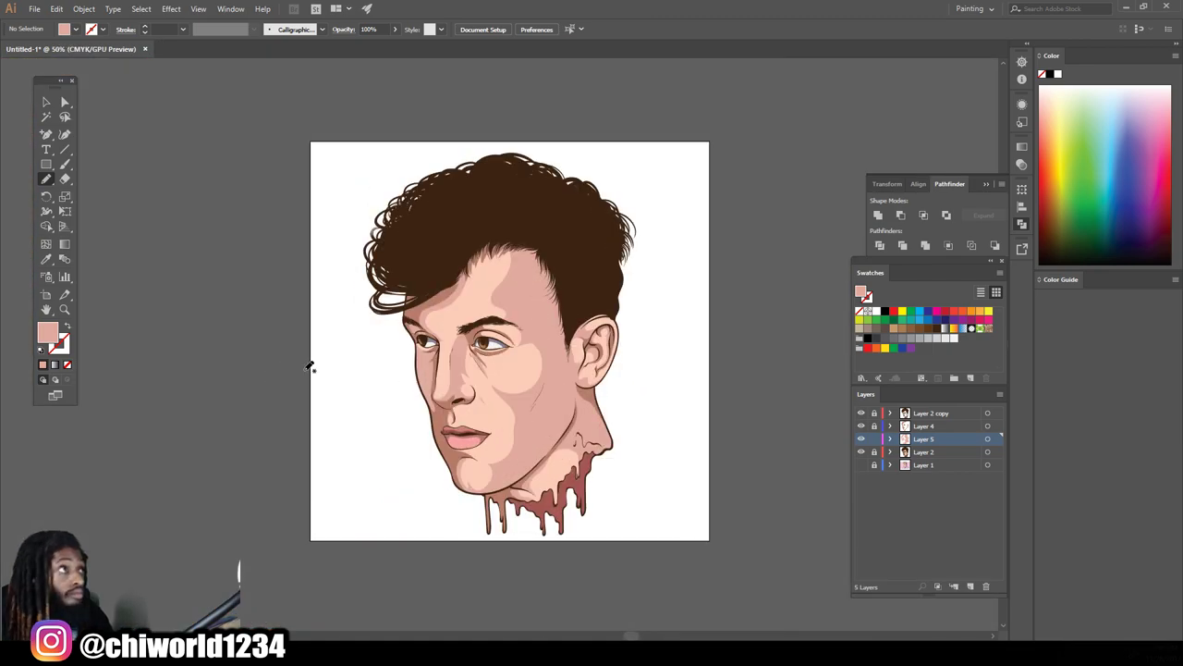
{"action": "scroll", "coordinate": [311, 367], "scroll_direction": "up", "scroll_amount": 5}
{"action": "mouse_move", "coordinate": [305, 370]}
{"action": "left_mouse_down"}
{"action": "mouse_move", "coordinate": [601, 432]}
{"action": "mouse_move", "coordinate": [753, 356]}
{"action": "mouse_move", "coordinate": [638, 296]}
{"action": "mouse_move", "coordinate": [499, 273]}
{"action": "mouse_move", "coordinate": [459, 325]}
{"action": "mouse_move", "coordinate": [562, 420]}
{"action": "left_mouse_up"}
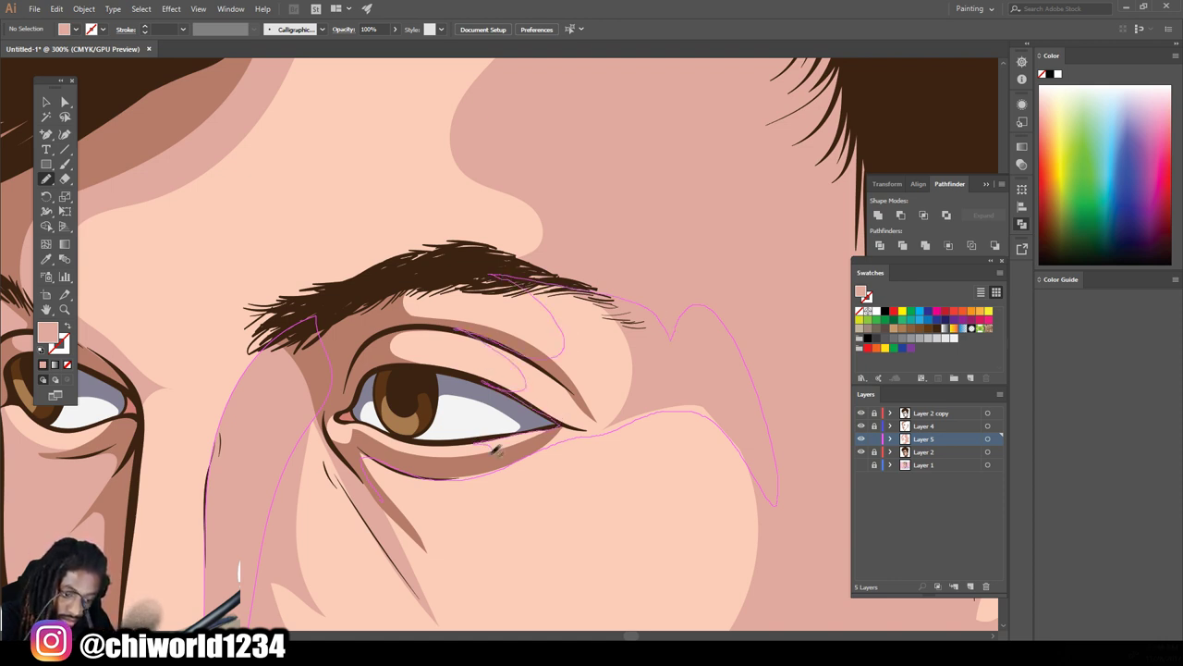
{"action": "left_click_drag", "start_coordinate": [349, 459], "coordinate": [370, 486]}
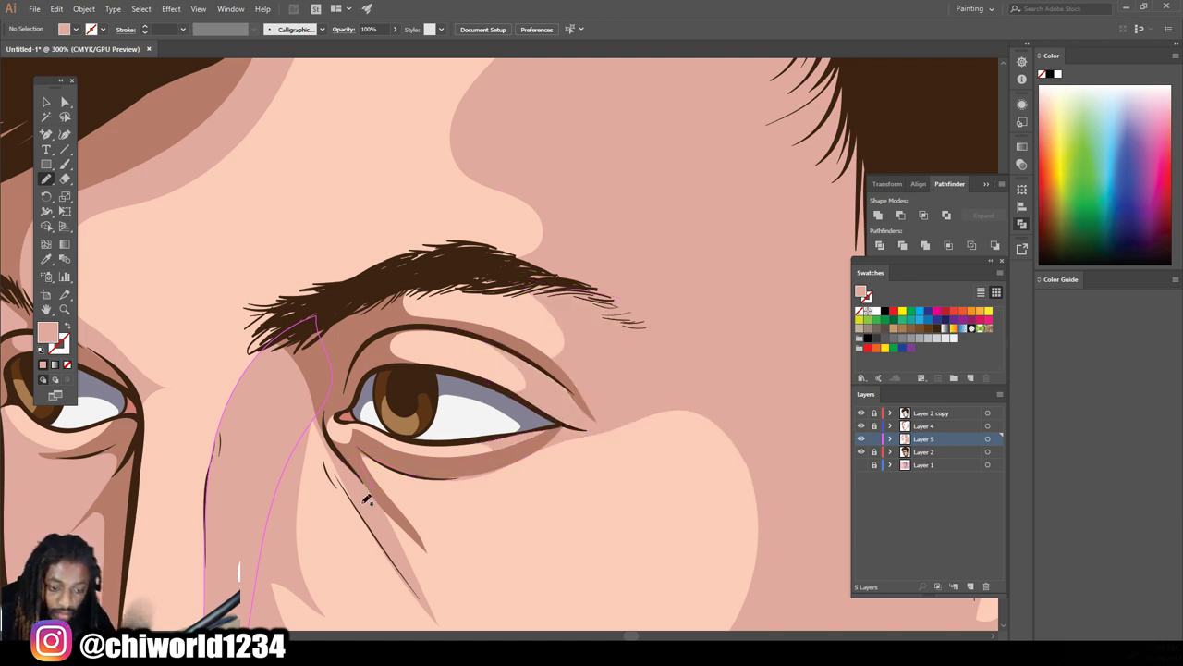
{"action": "key", "text": "ctrl+0"}
{"action": "scroll", "coordinate": [650, 475], "scroll_direction": "up", "scroll_amount": 3}
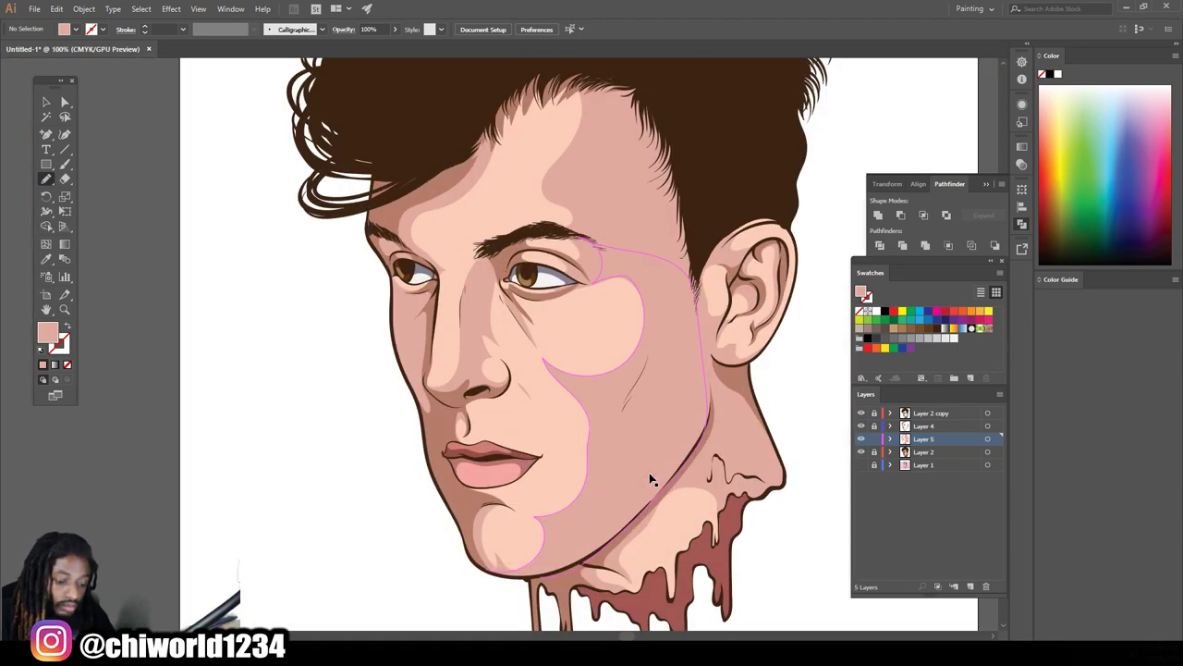
{"action": "scroll", "coordinate": [508, 527], "scroll_direction": "up", "scroll_amount": 4}
{"action": "mouse_move", "coordinate": [416, 442]}
{"action": "left_mouse_down"}
{"action": "mouse_move", "coordinate": [499, 453]}
{"action": "mouse_move", "coordinate": [382, 382]}
{"action": "mouse_move", "coordinate": [369, 387]}
{"action": "left_mouse_up"}
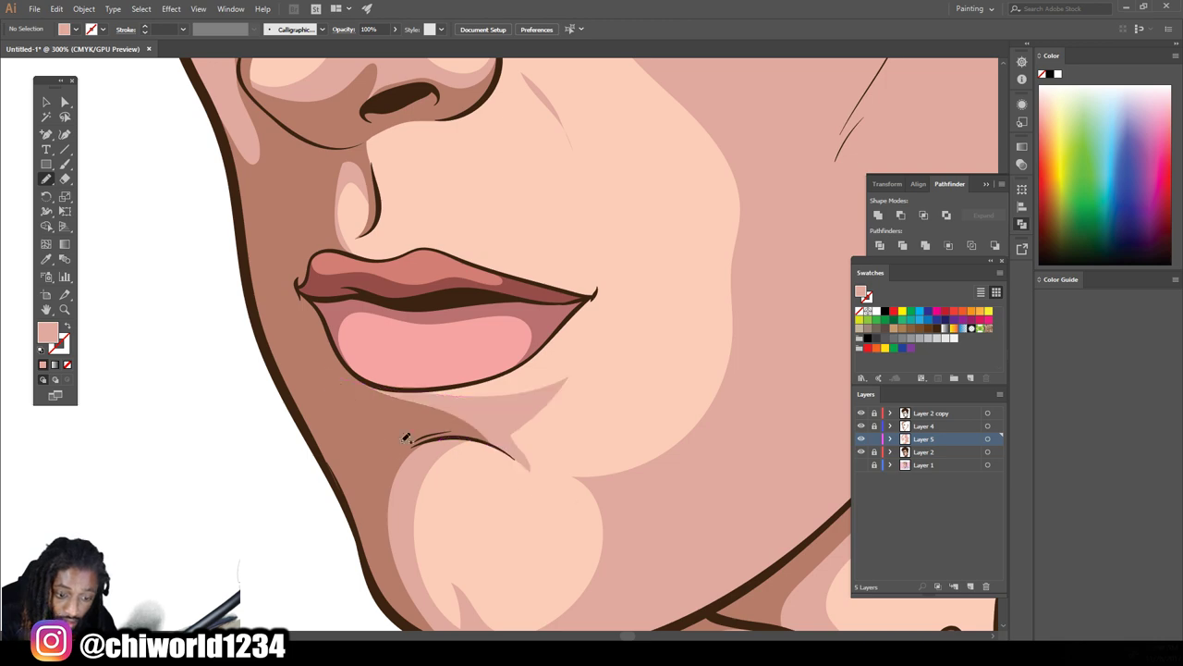
{"action": "key", "text": "ctrl+0"}
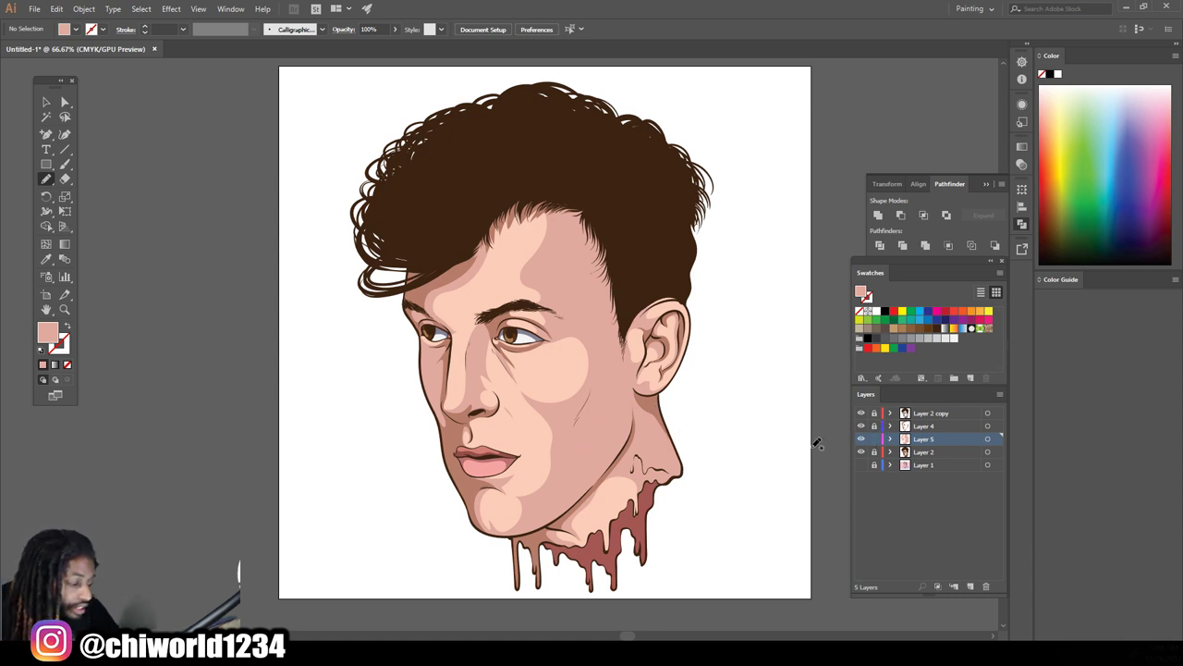
Unlock Layer 5 and marquee-select every face shape with the Selection tool
{"action": "left_click", "coordinate": [874, 430]}
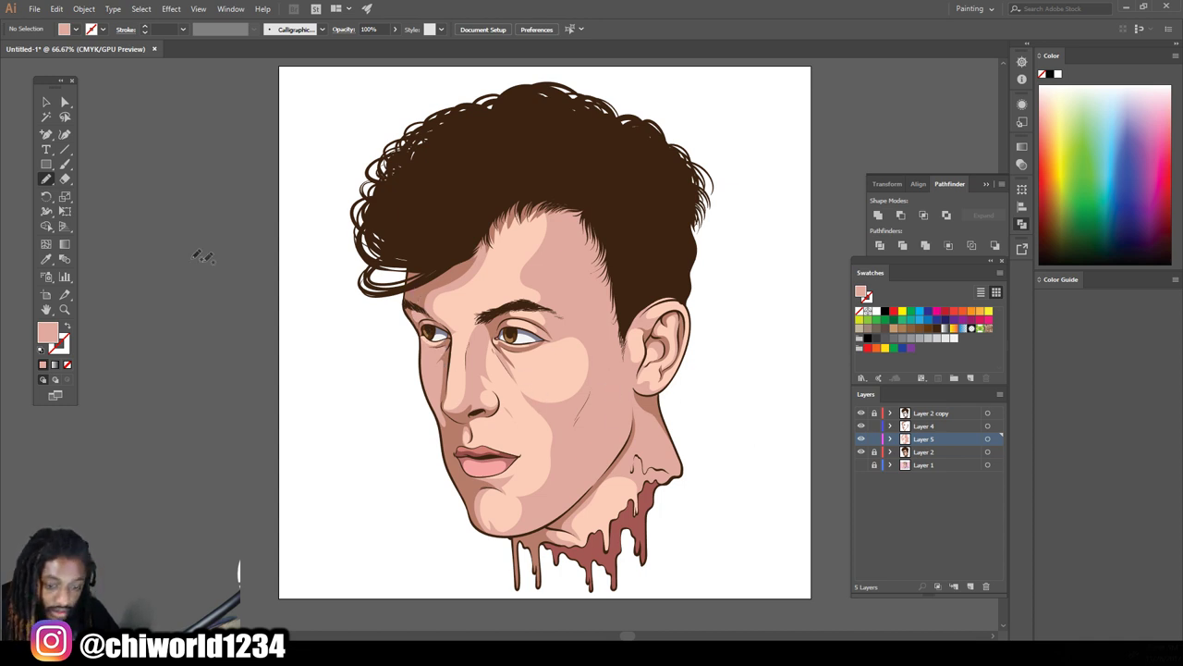
{"action": "left_click", "coordinate": [46, 104]}
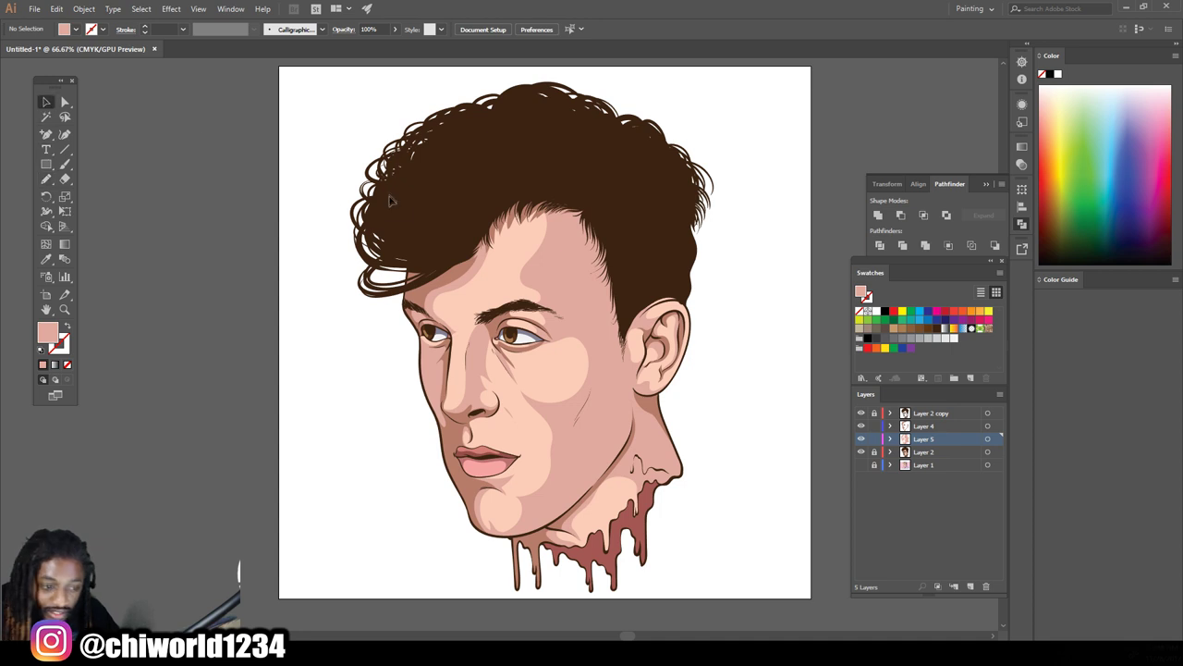
{"action": "left_click_drag", "start_coordinate": [299, 176], "coordinate": [803, 577]}
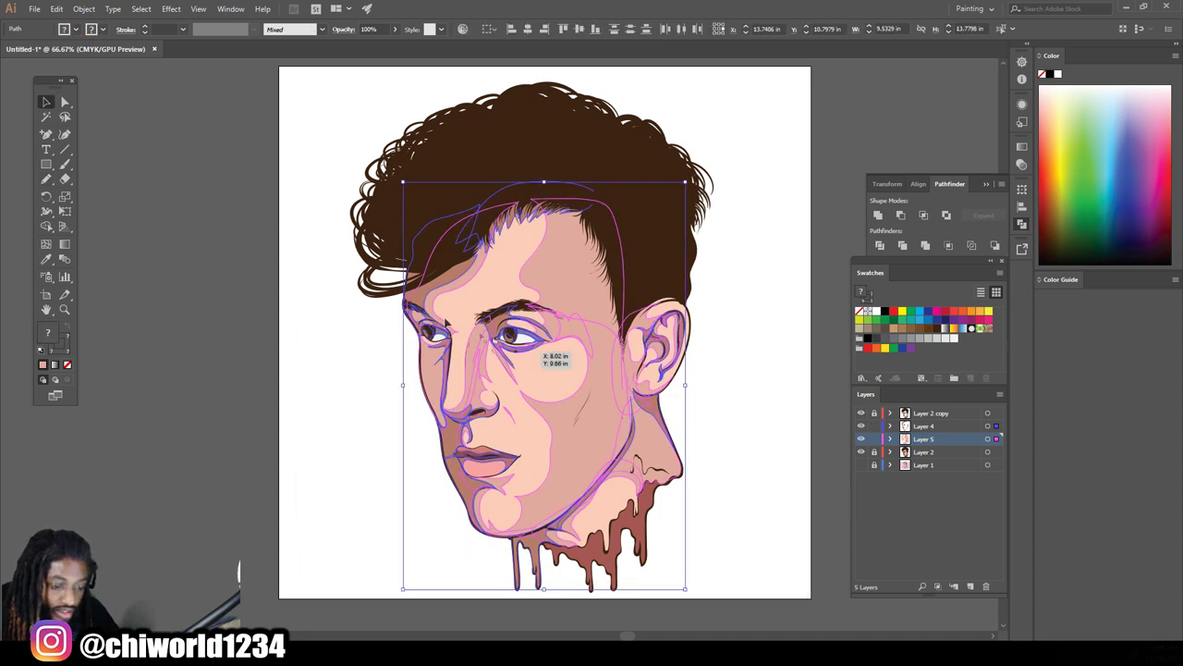
Zoom in on the selected face and open Recolor Artwork with Colors set to All
{"action": "scroll", "coordinate": [545, 360], "scroll_direction": "down", "scroll_amount": 1}
{"action": "key", "text": "ctrl+equal"}
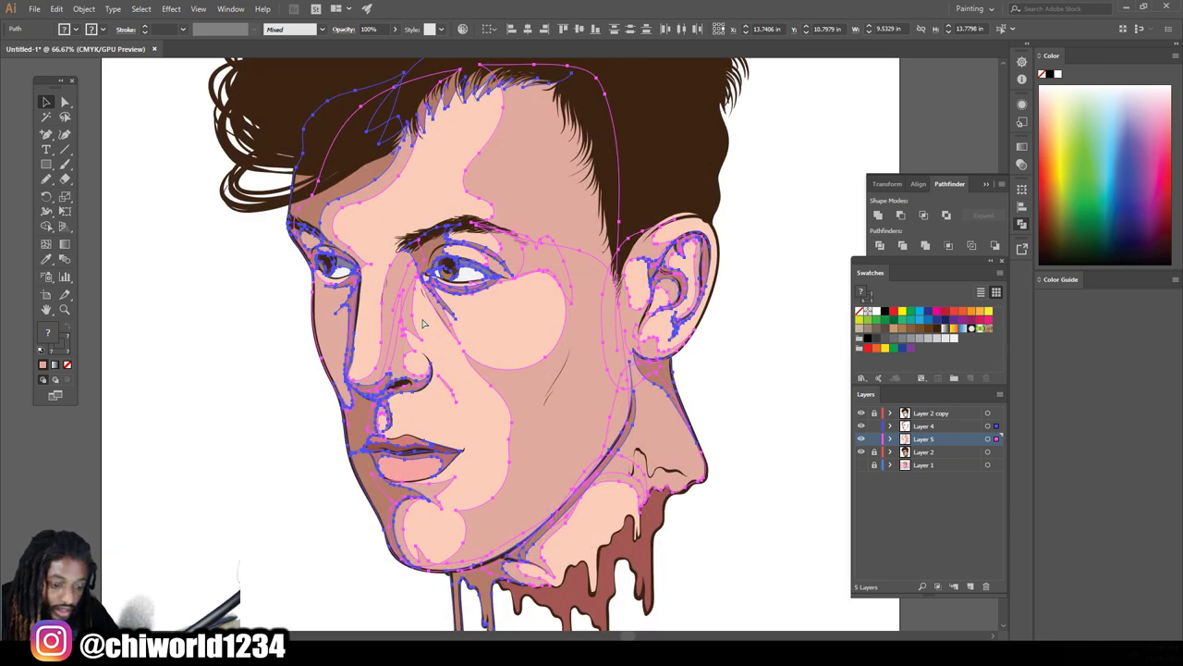
{"action": "key", "text": "ctrl+equal"}
{"action": "scroll", "coordinate": [397, 331], "scroll_direction": "left", "scroll_amount": 1}
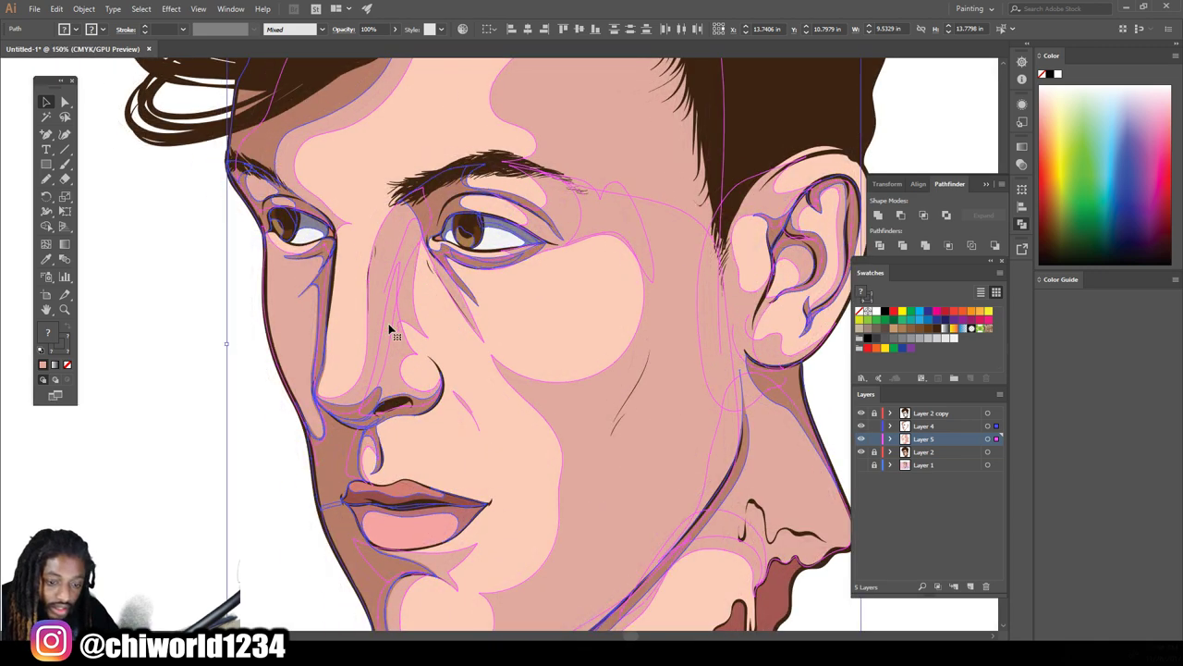
{"action": "left_click", "coordinate": [82, 10]}
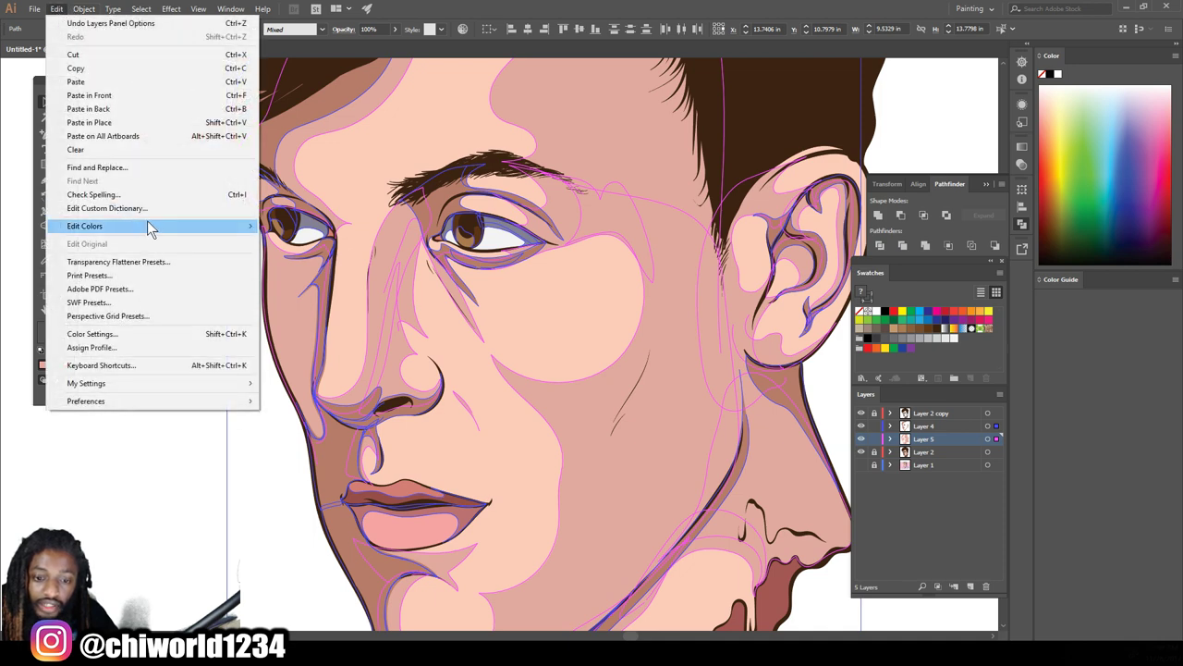
{"action": "mouse_move", "coordinate": [308, 239]}
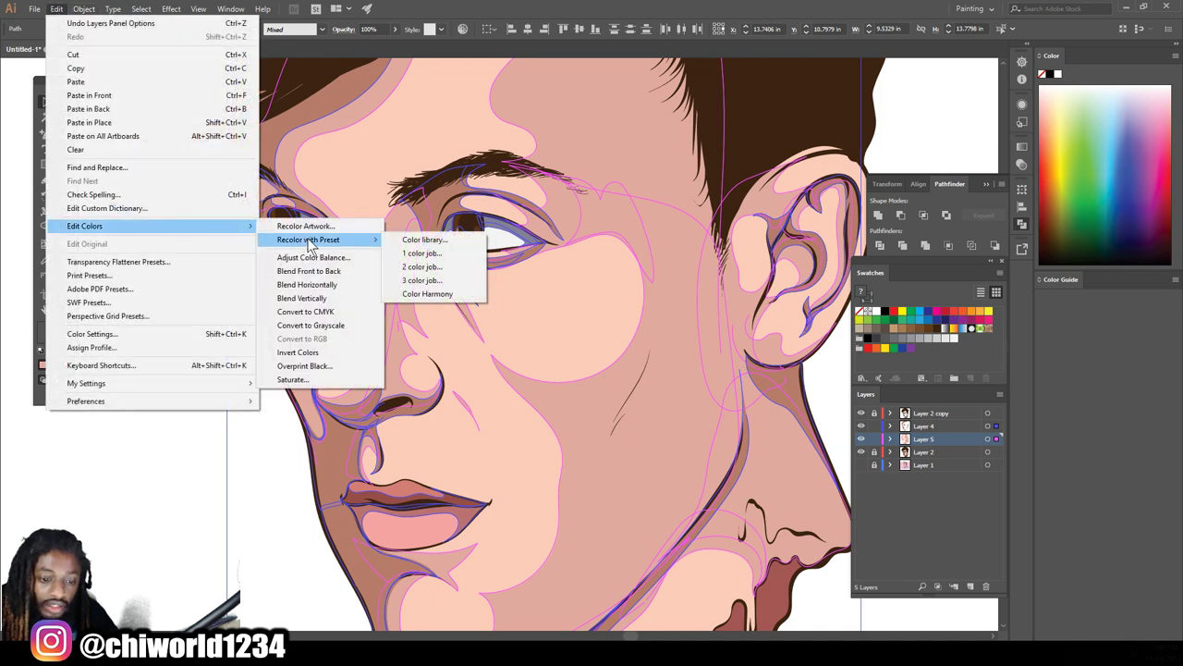
{"action": "left_click", "coordinate": [416, 294]}
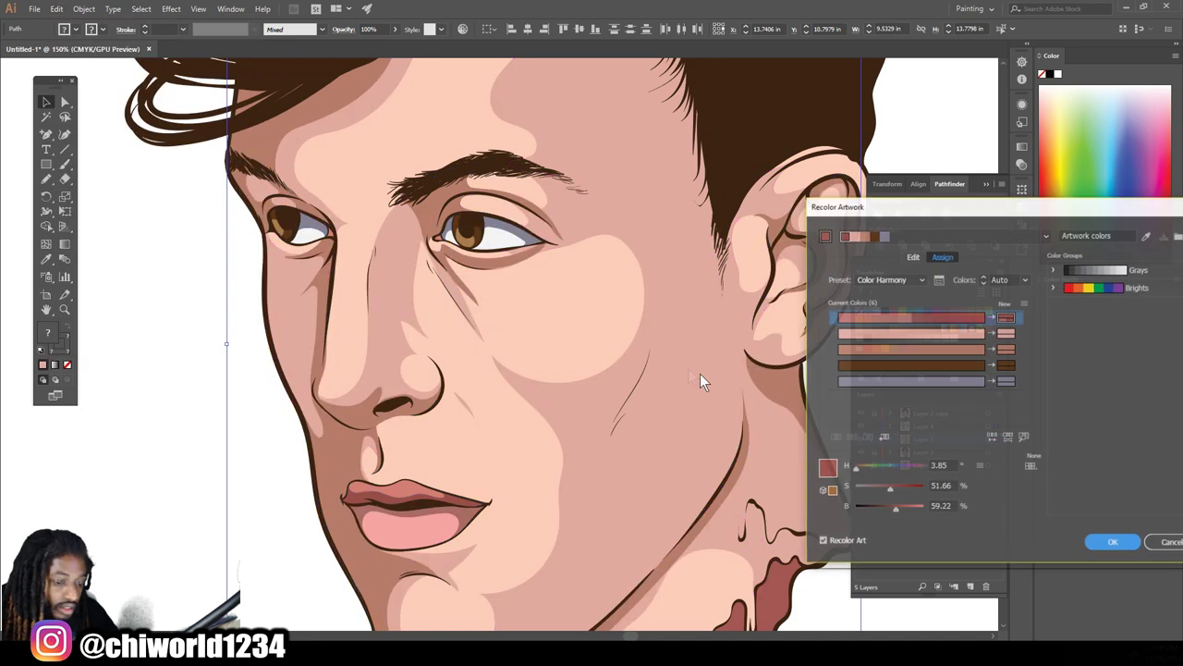
{"action": "left_click", "coordinate": [1025, 280]}
{"action": "left_click", "coordinate": [1044, 371]}
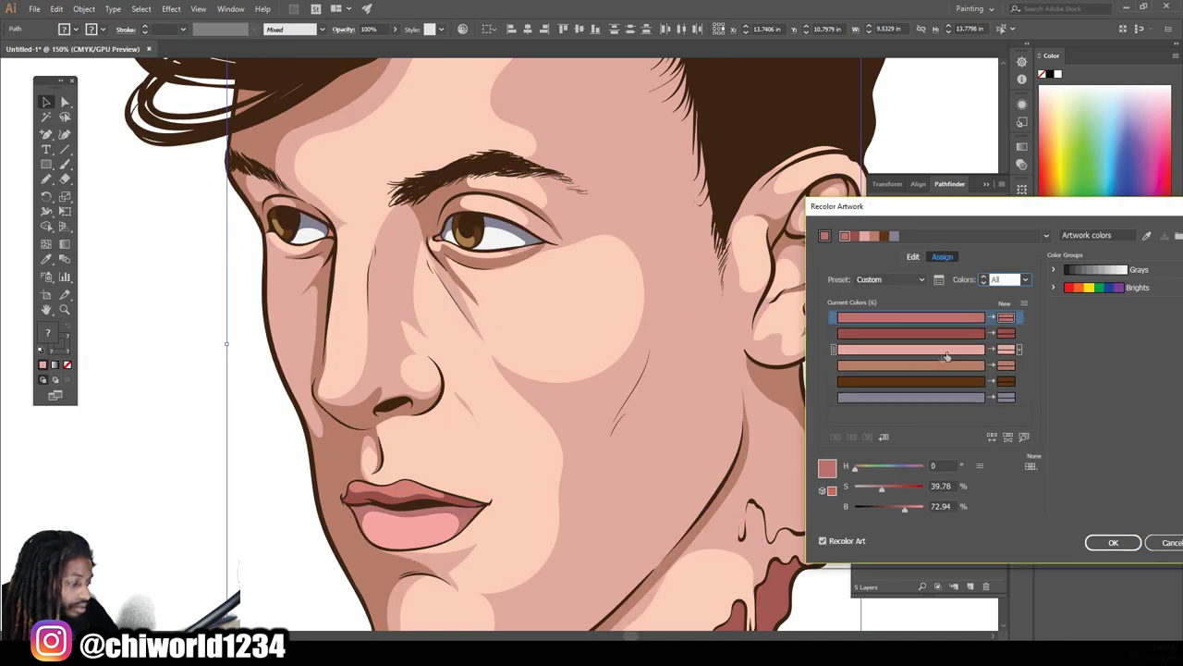
Set the fourth skin tone's hue to 13 and the light tone to H 13, S 32, B 92
{"action": "left_click", "coordinate": [899, 369]}
{"action": "left_click_drag", "start_coordinate": [863, 468], "coordinate": [856, 468]}
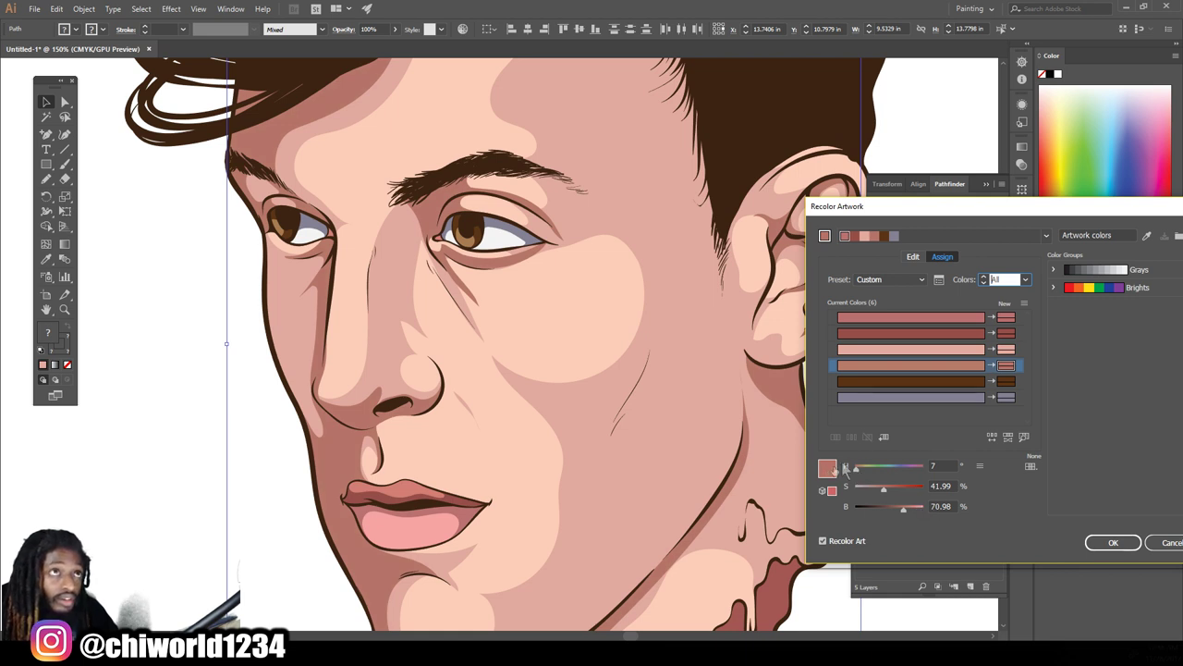
{"action": "left_click", "coordinate": [930, 352]}
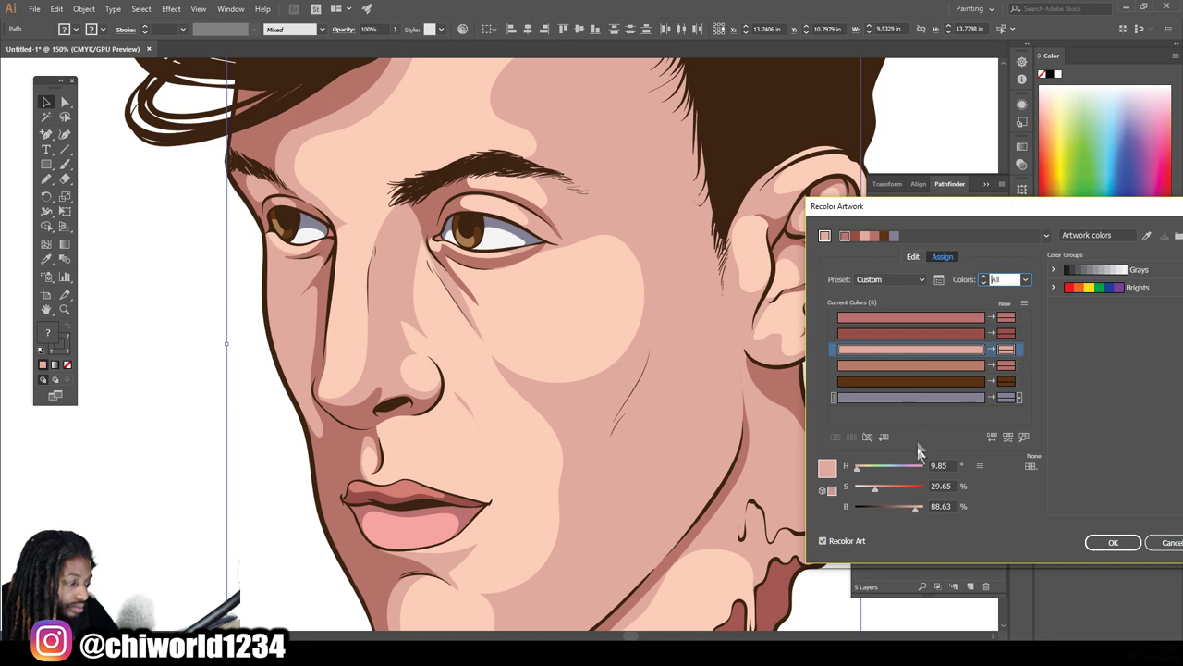
{"action": "left_click_drag", "start_coordinate": [909, 506], "coordinate": [917, 509]}
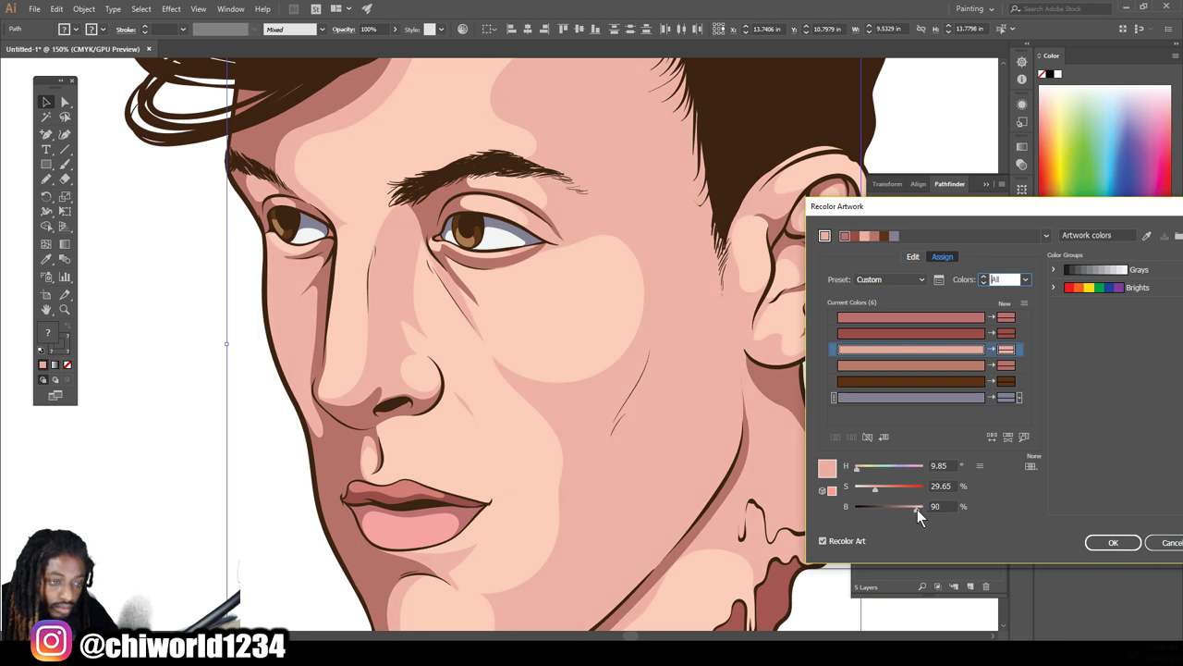
{"action": "left_click", "coordinate": [925, 365]}
{"action": "left_click_drag", "start_coordinate": [856, 467], "coordinate": [857, 467]}
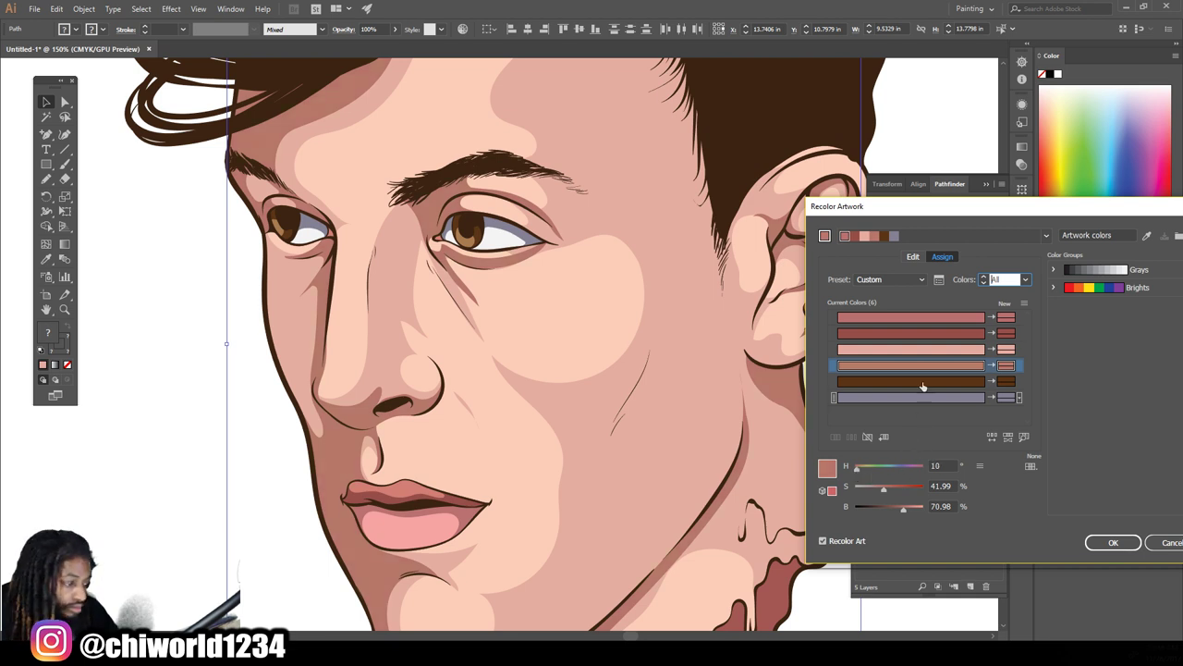
{"action": "left_click", "coordinate": [929, 349]}
{"action": "left_click_drag", "start_coordinate": [856, 468], "coordinate": [856, 469]}
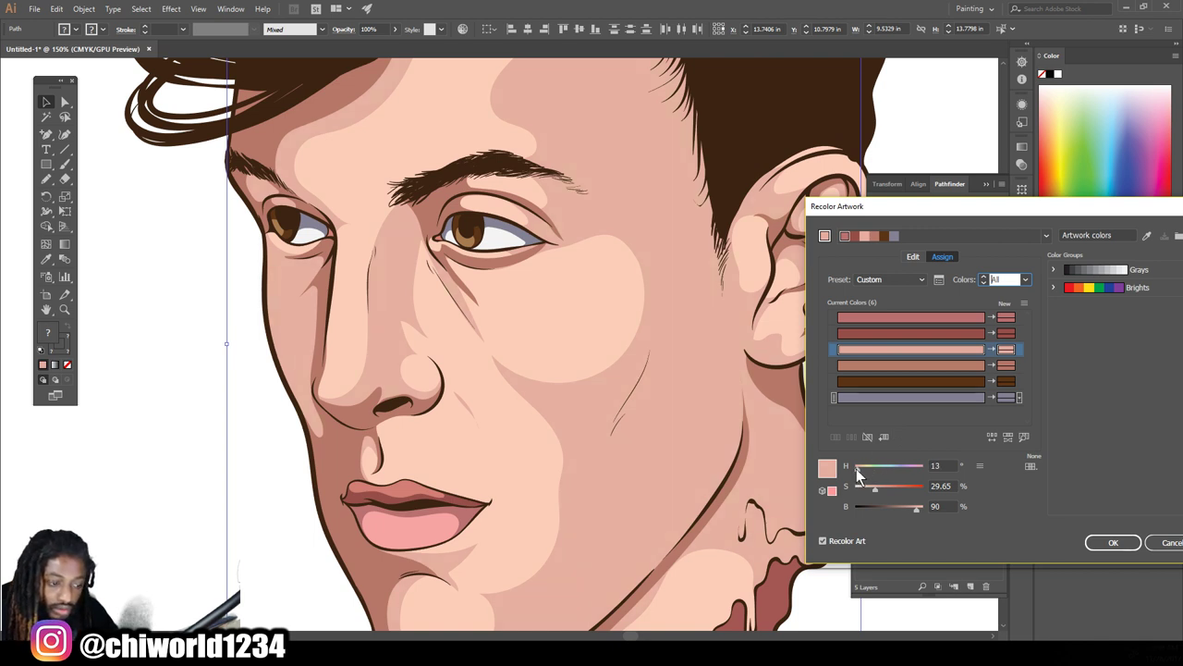
{"action": "left_click_drag", "start_coordinate": [873, 489], "coordinate": [878, 497]}
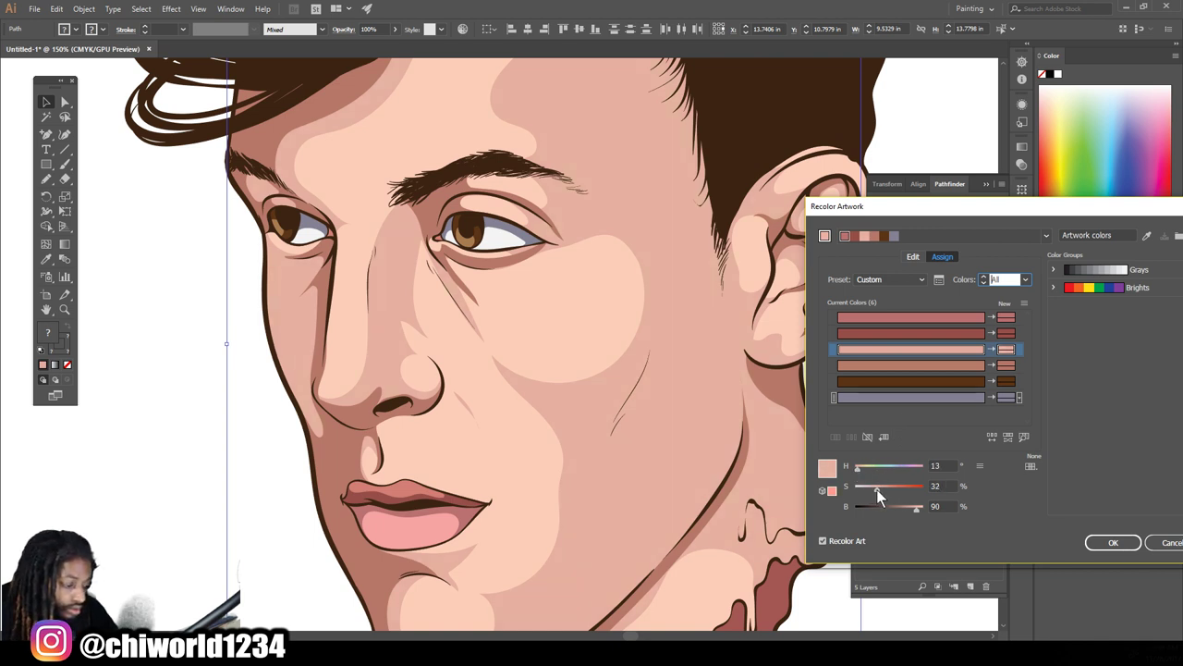
{"action": "left_click_drag", "start_coordinate": [911, 509], "coordinate": [917, 509]}
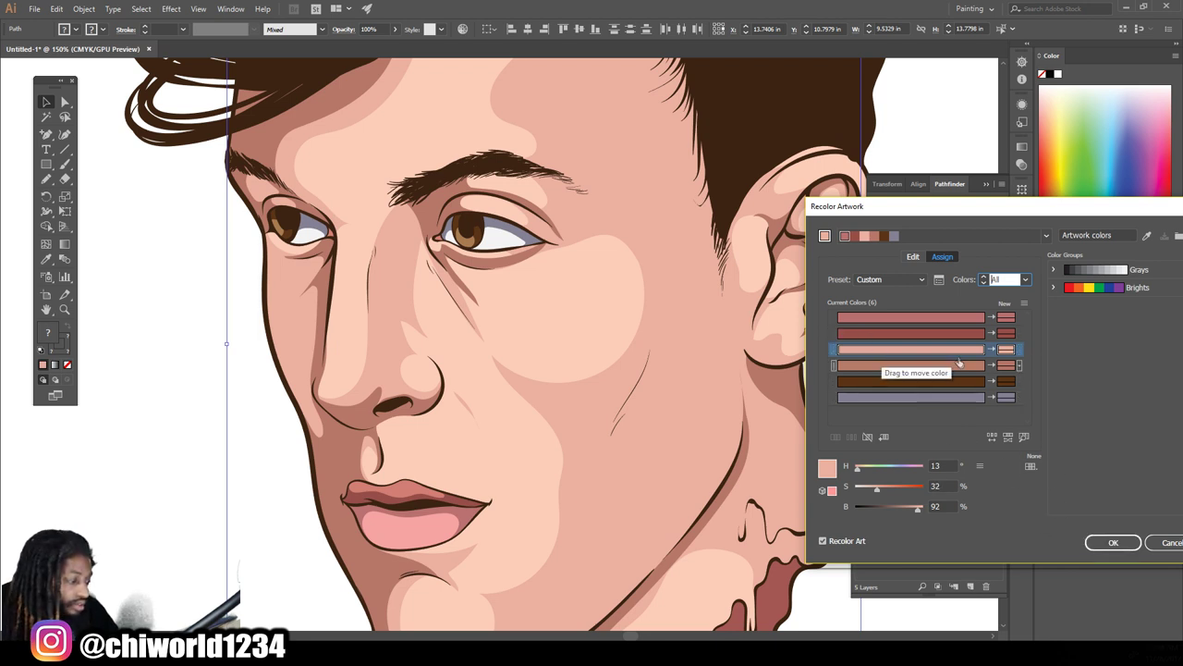
Raise the dark brown's saturation to about 80% and apply the recolor
{"action": "left_click", "coordinate": [937, 383]}
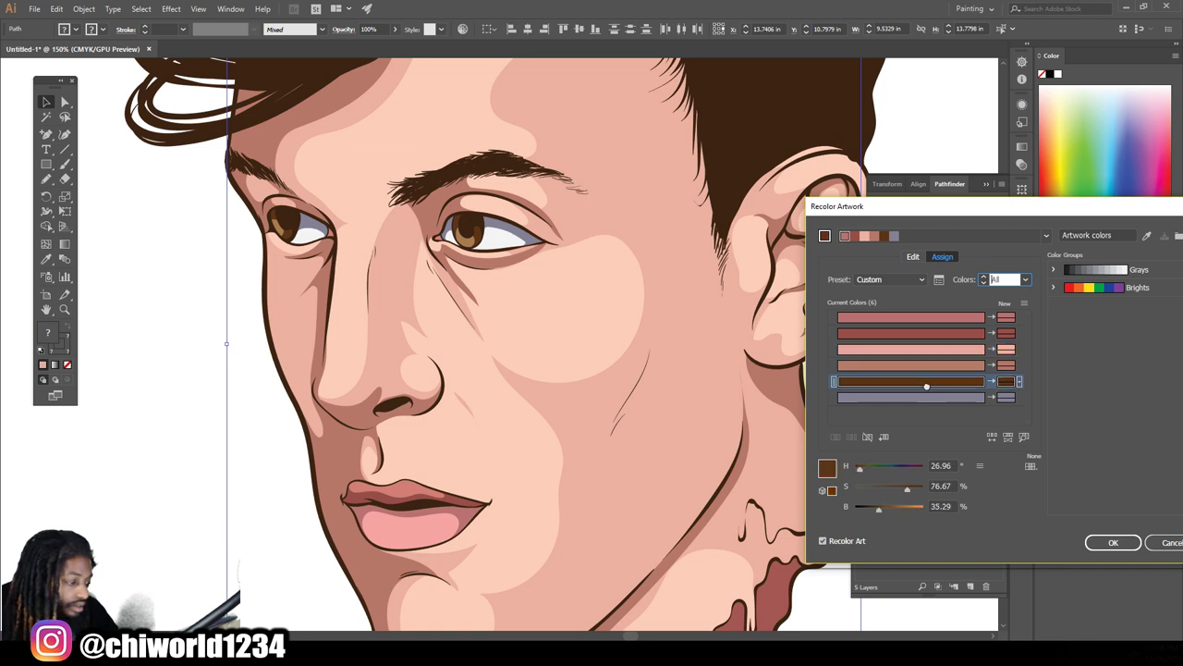
{"action": "left_click_drag", "start_coordinate": [903, 488], "coordinate": [908, 488]}
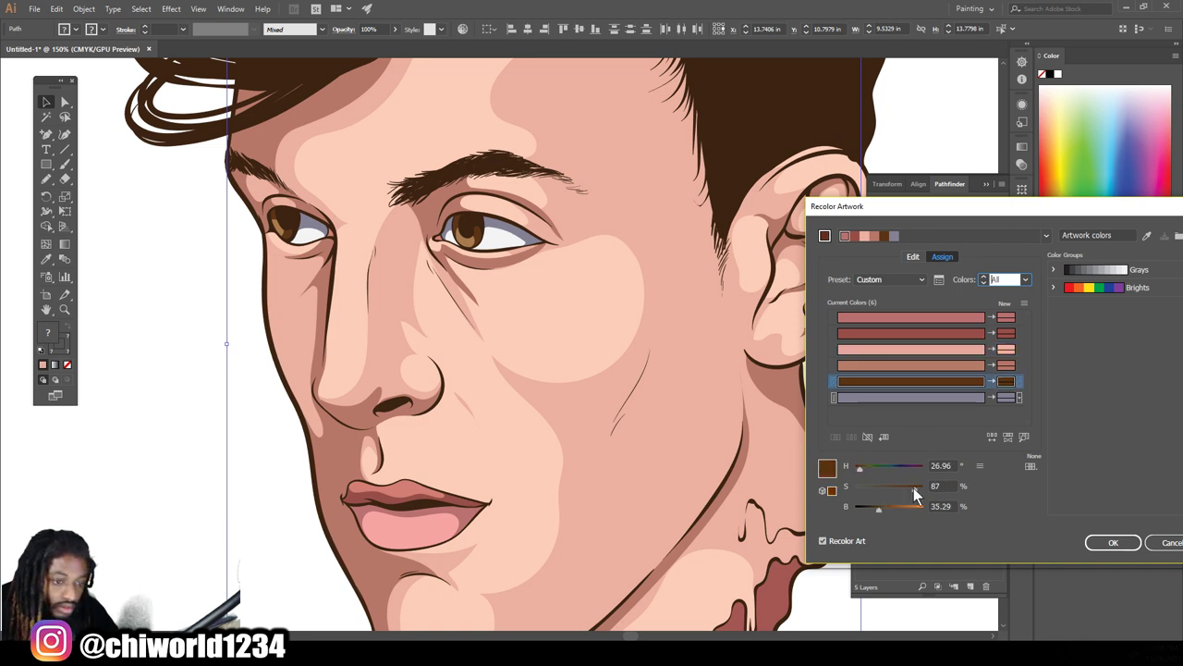
{"action": "left_click_drag", "start_coordinate": [921, 487], "coordinate": [915, 494]}
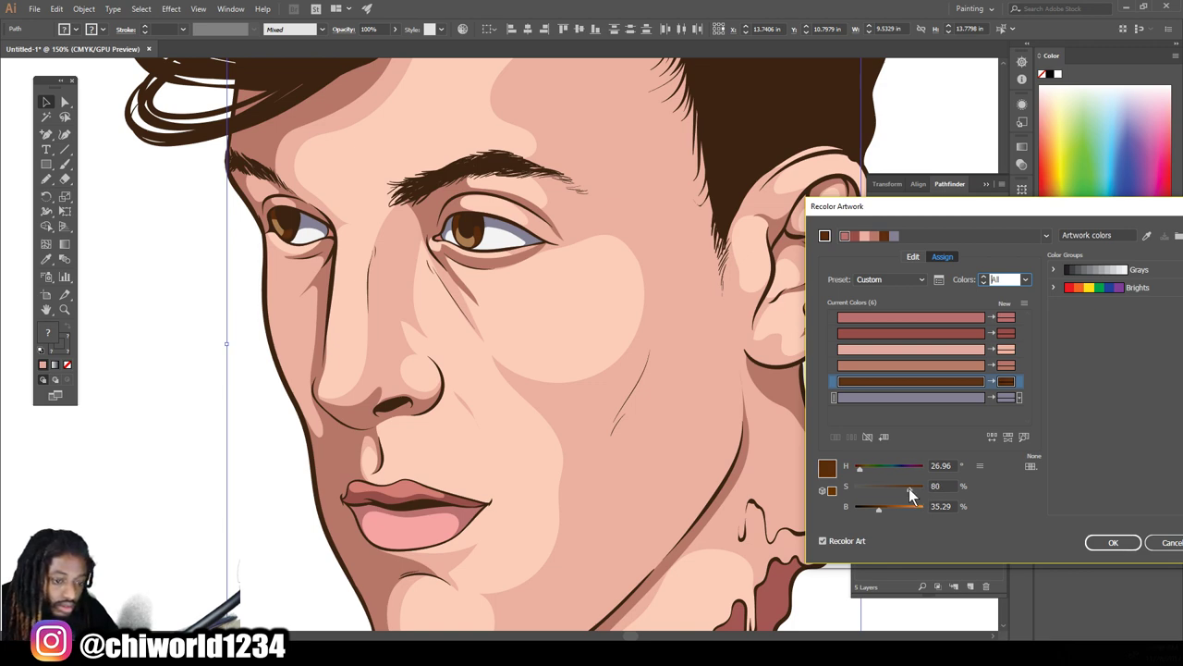
{"action": "left_click", "coordinate": [1110, 543]}
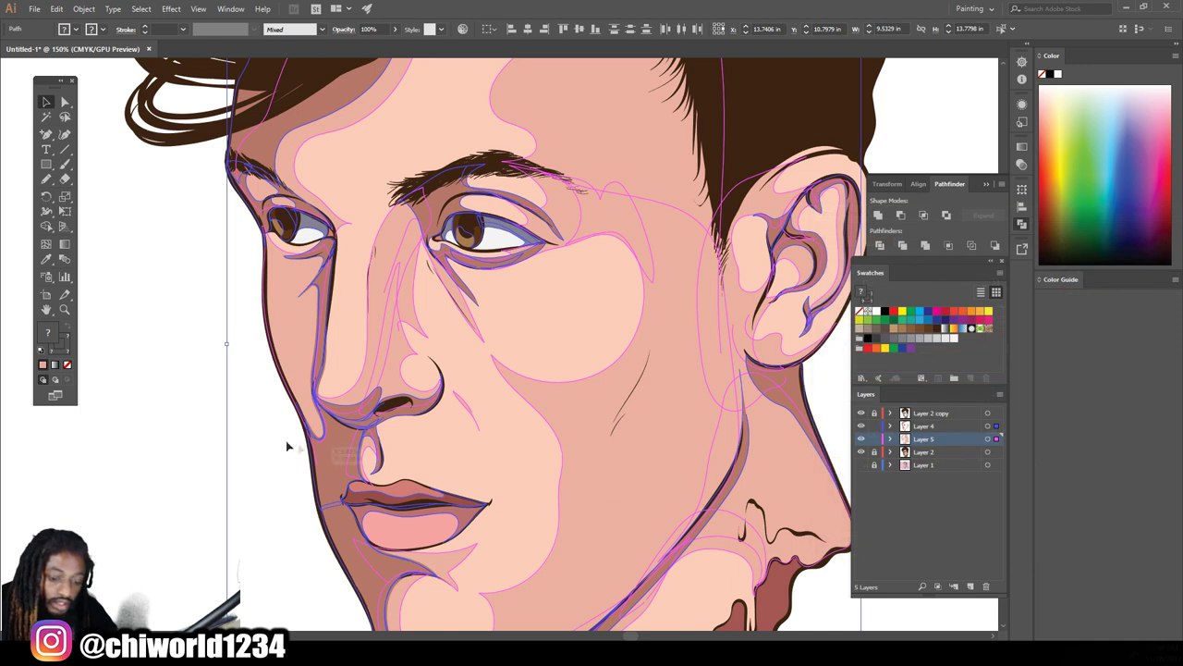
Deselect the face shapes and zoom out to view the whole portrait
{"action": "left_click", "coordinate": [160, 453]}
{"action": "key", "text": "ctrl+minus"}
{"action": "key", "text": "ctrl+minus"}
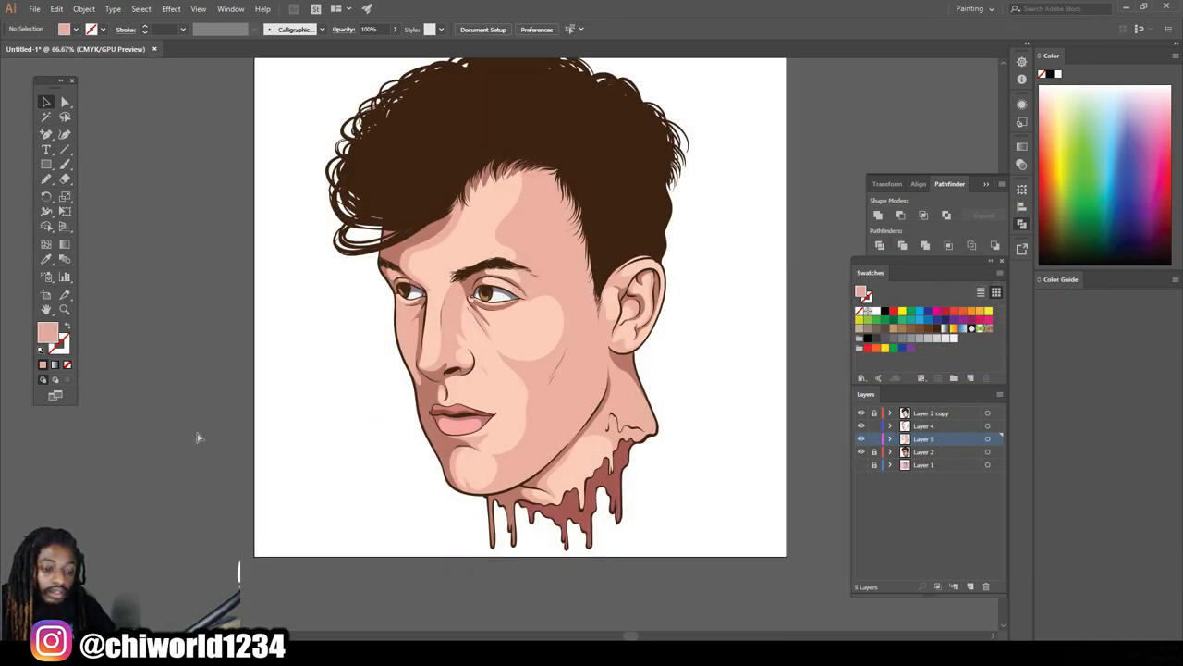
{"action": "key", "text": "ctrl+minus"}
{"action": "scroll", "coordinate": [748, 422], "scroll_direction": "up", "scroll_amount": 2}
{"action": "key", "text": "ctrl+plus"}
{"action": "key", "text": "ctrl+plus"}
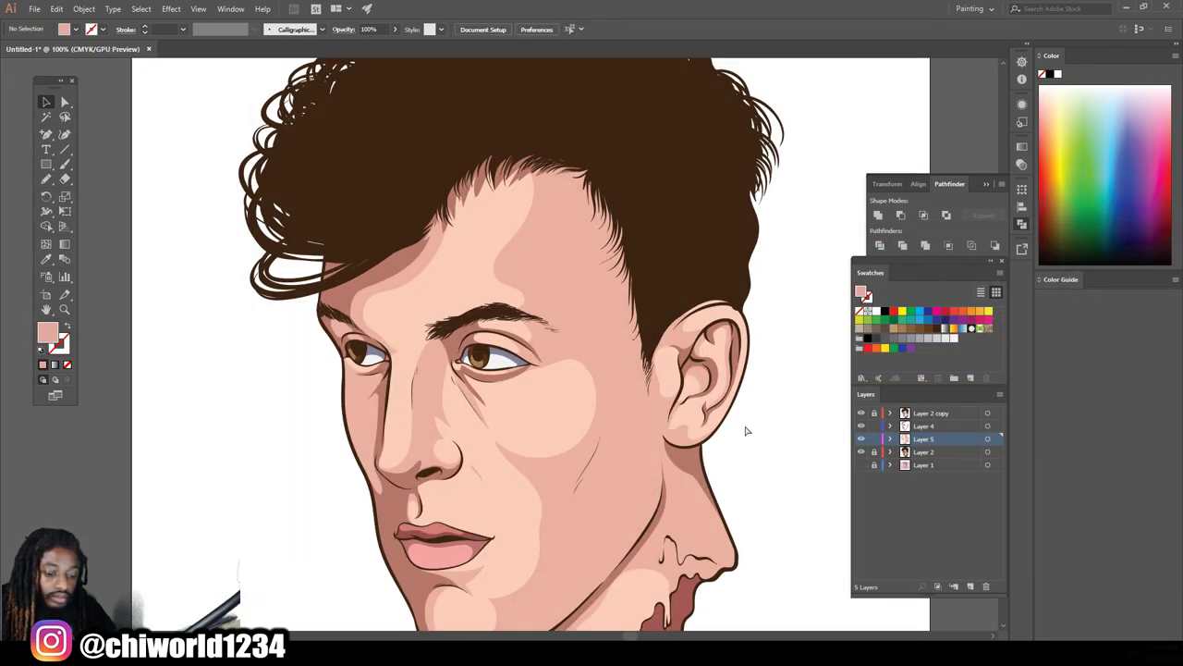
{"action": "scroll", "coordinate": [795, 388], "scroll_direction": "down", "scroll_amount": 2}
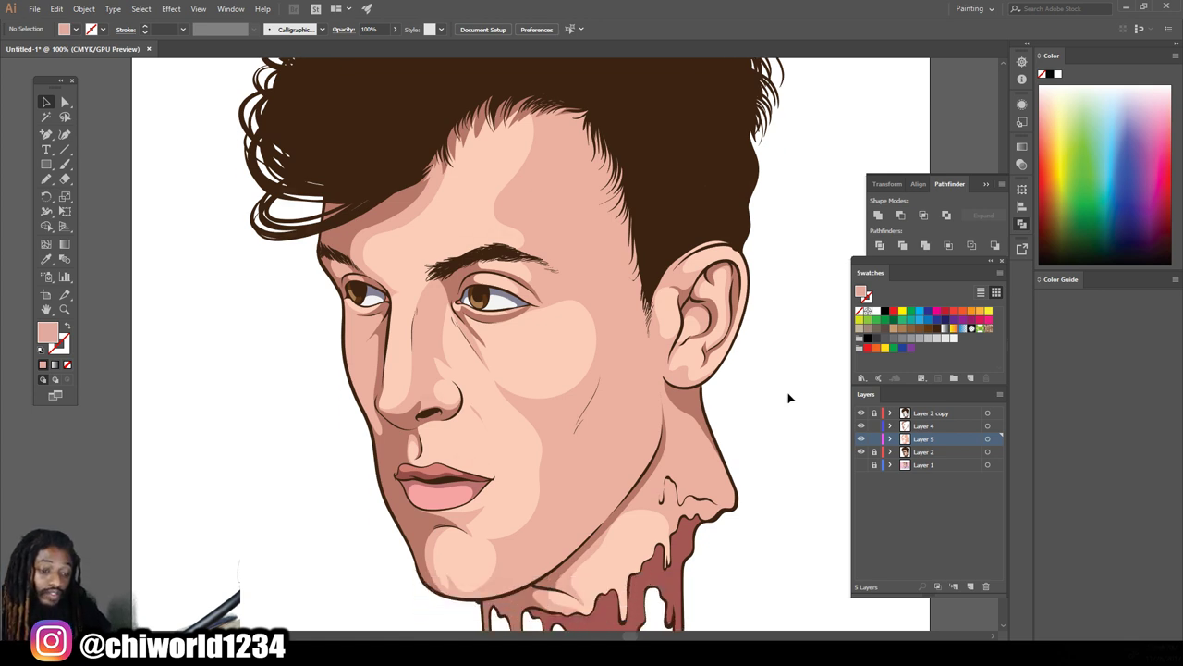
{"action": "key", "text": "ctrl+minus"}
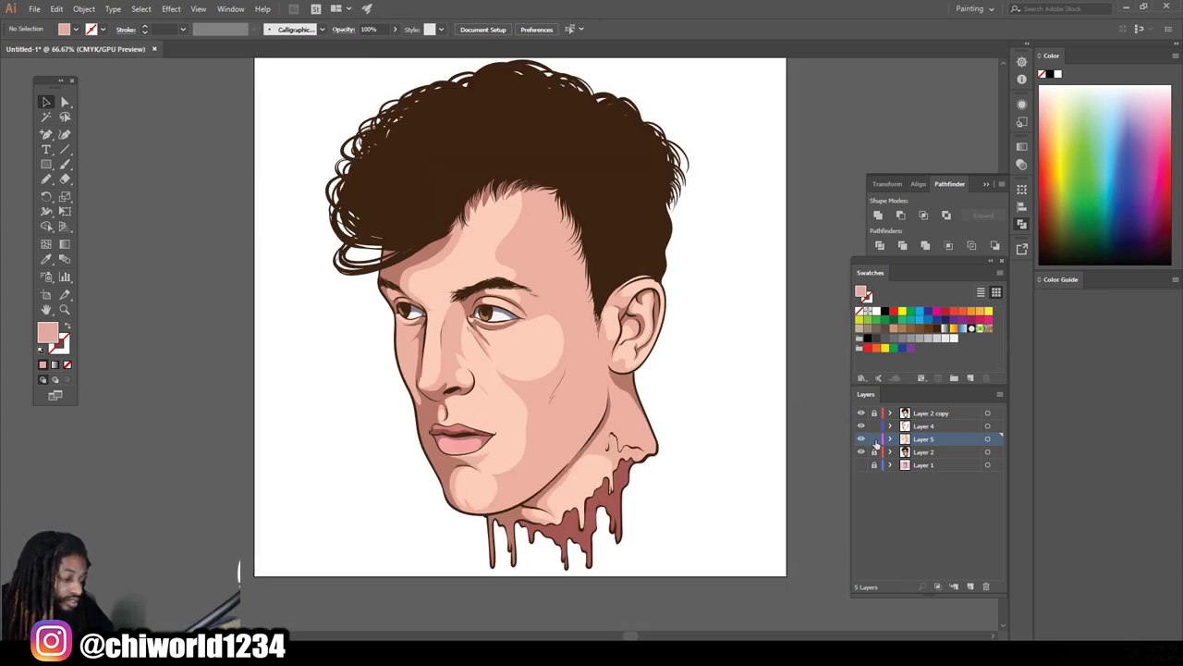
Add a new Layer 6 and move it to the top of the layer stack
{"action": "left_click", "coordinate": [971, 587]}
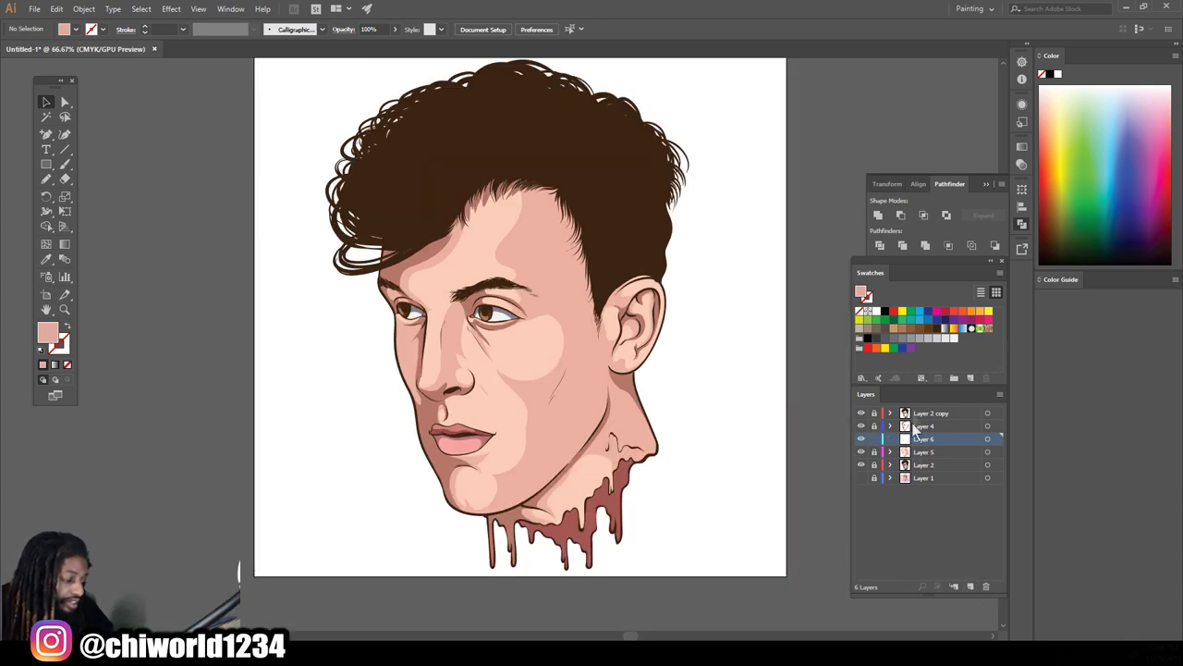
{"action": "left_click_drag", "start_coordinate": [924, 444], "coordinate": [924, 411]}
{"action": "left_click_drag", "start_coordinate": [924, 413], "coordinate": [925, 409]}
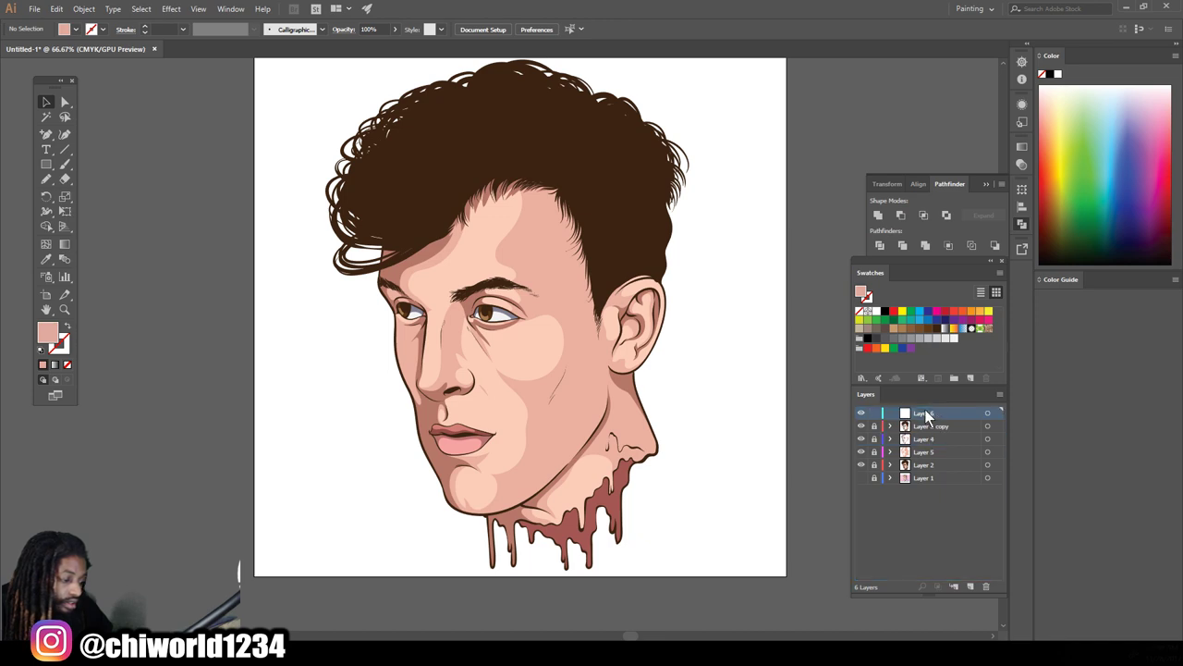
{"action": "key", "text": "ctrl+minus"}
{"action": "key", "text": "ctrl+plus"}
{"action": "key", "text": "ctrl+plus"}
{"action": "key", "text": "ctrl+plus"}
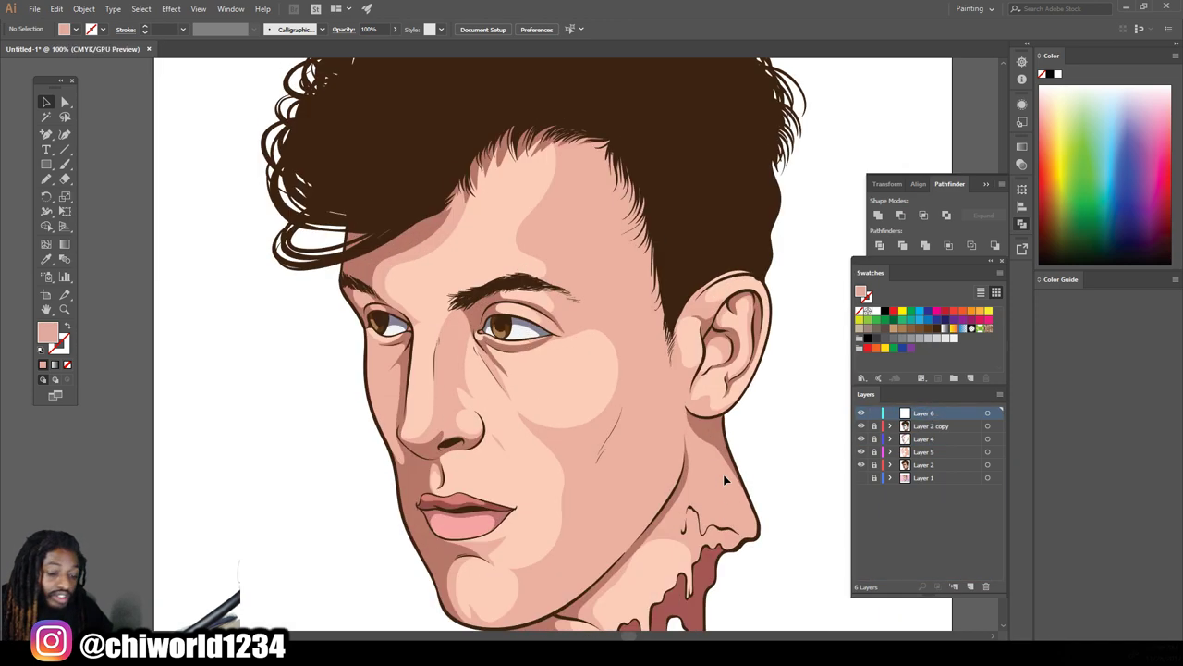
{"action": "key", "text": "ctrl+plus"}
{"action": "key", "text": "ctrl+plus"}
{"action": "key", "text": "ctrl+plus"}
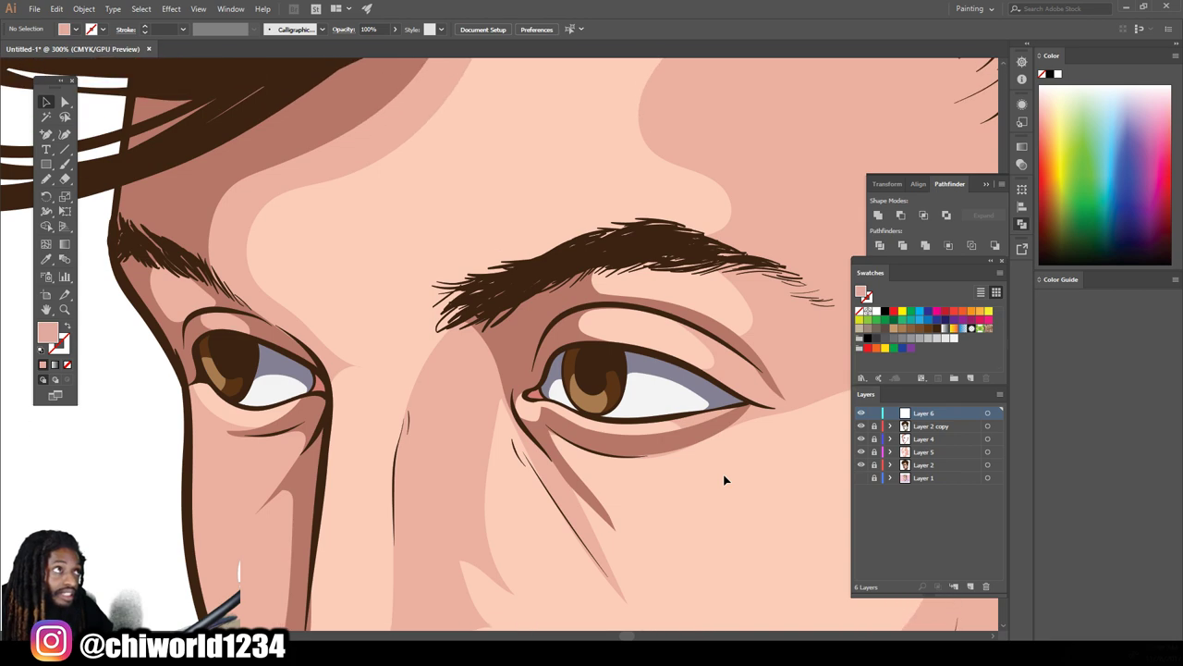
Set a black fill with no stroke
{"action": "left_click", "coordinate": [43, 349]}
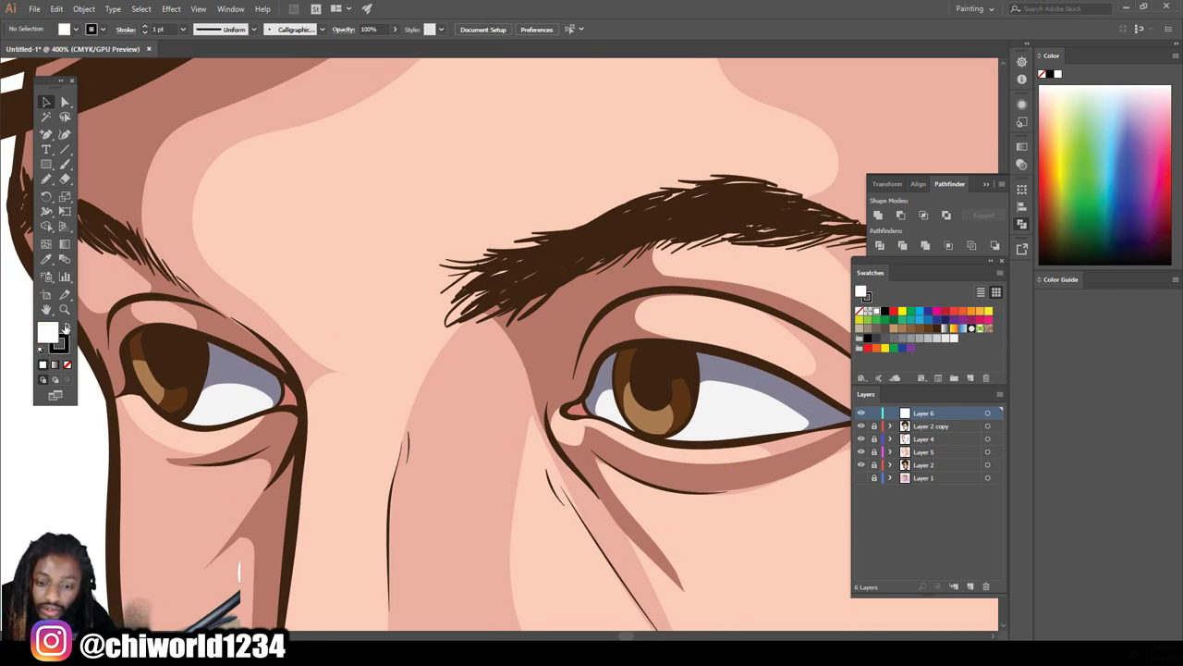
{"action": "left_click", "coordinate": [65, 328]}
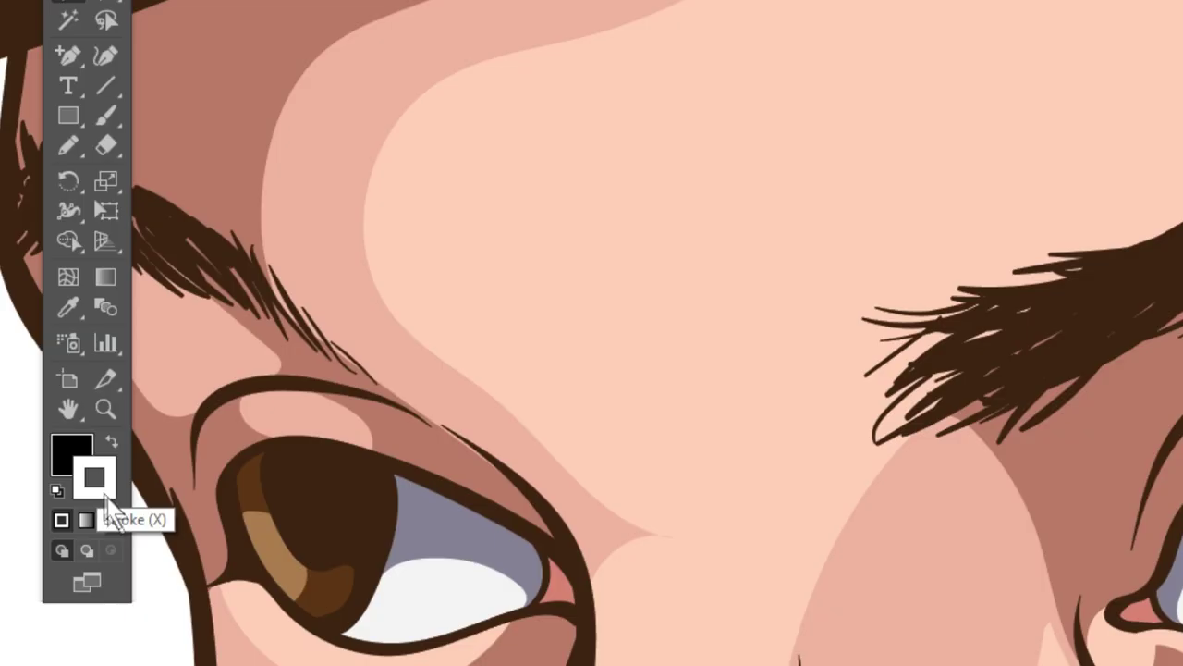
{"action": "left_click", "coordinate": [111, 519]}
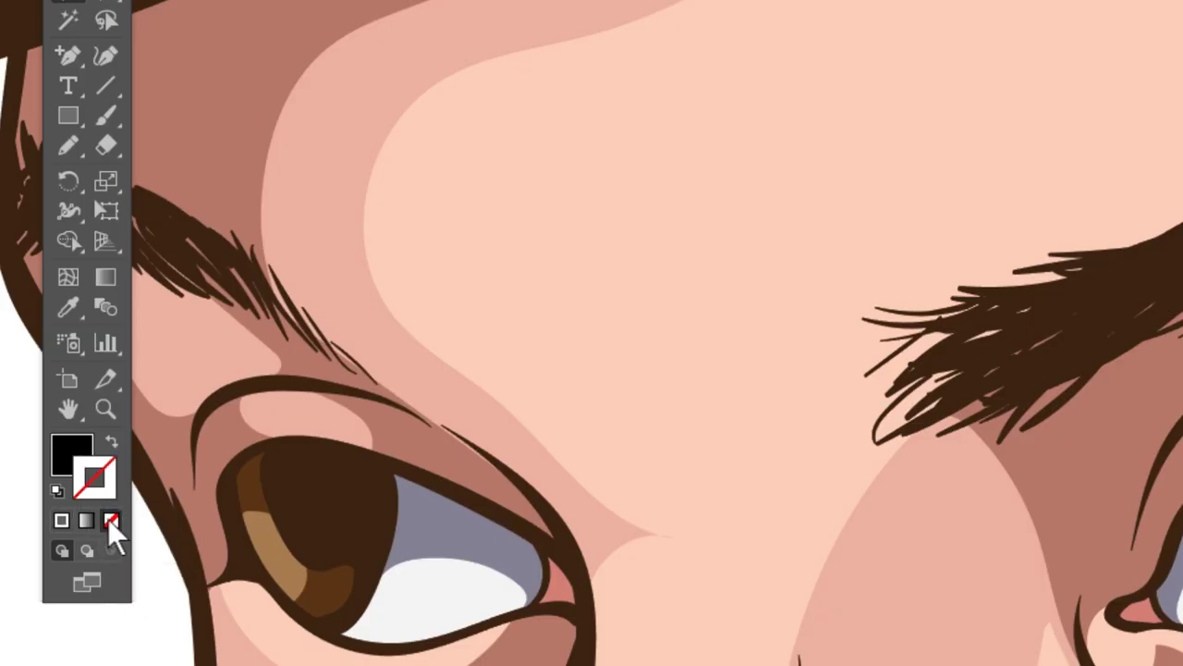
{"action": "left_click", "coordinate": [68, 449]}
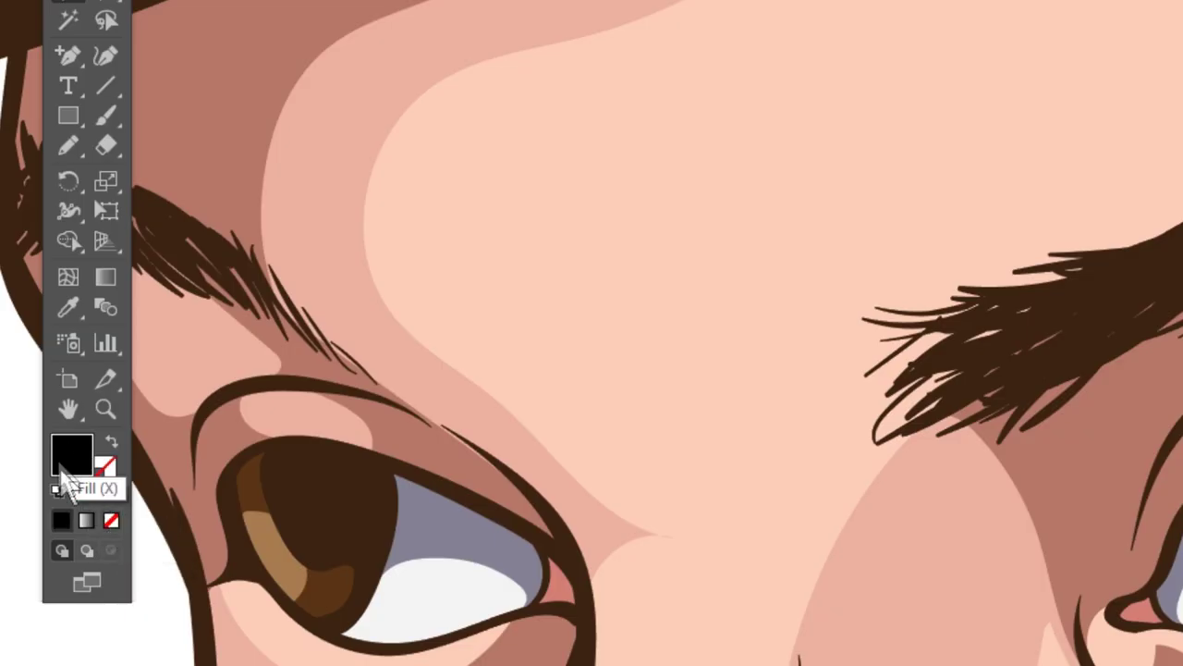
{"action": "left_click", "coordinate": [97, 475]}
{"action": "left_click", "coordinate": [69, 461]}
Pencil solid black pupils on both the right and left irises
{"action": "left_click", "coordinate": [46, 179]}
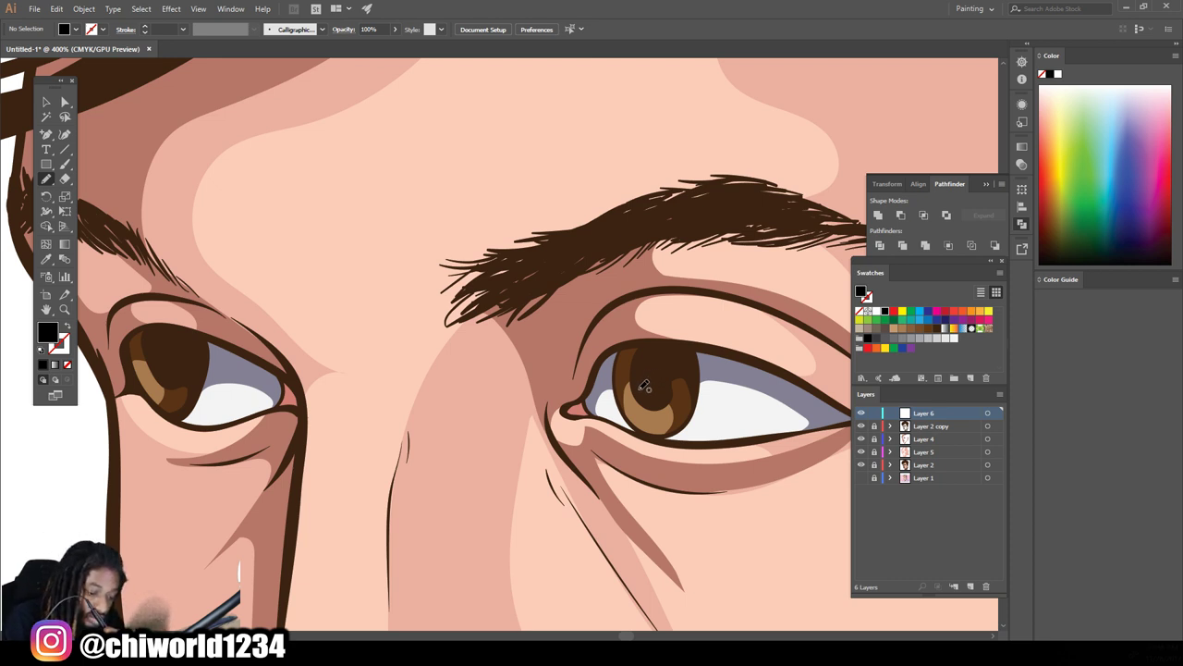
{"action": "mouse_move", "coordinate": [647, 394]}
{"action": "left_mouse_down"}
{"action": "mouse_move", "coordinate": [671, 366]}
{"action": "mouse_move", "coordinate": [644, 374]}
{"action": "mouse_move", "coordinate": [647, 394]}
{"action": "left_mouse_up"}
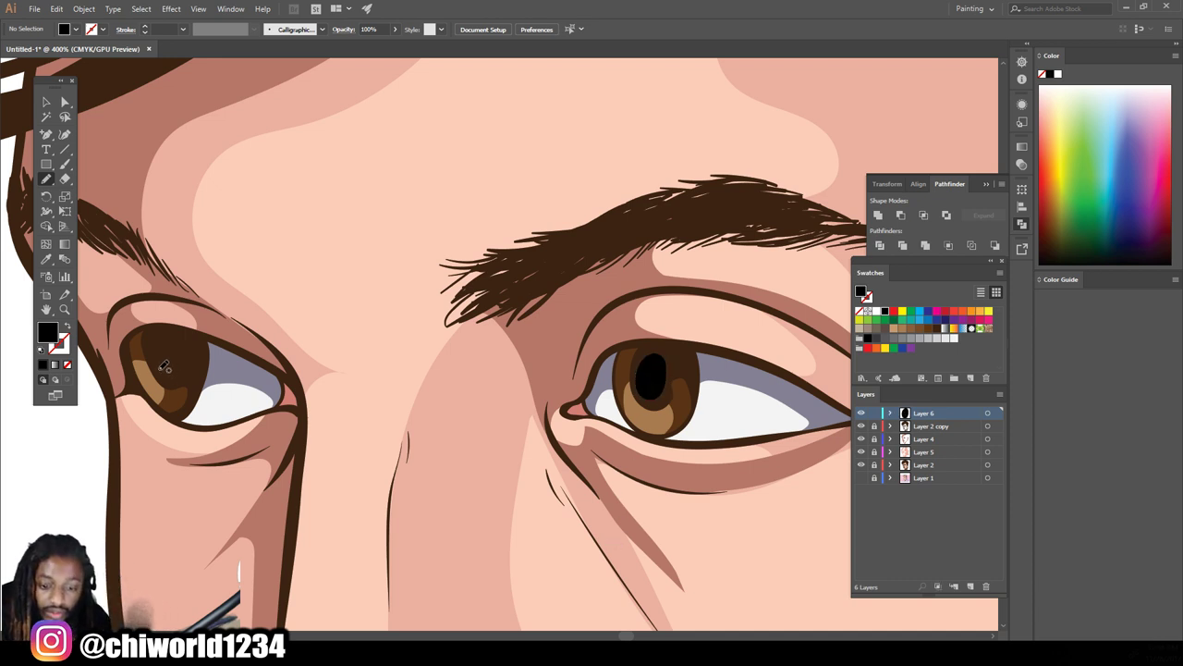
{"action": "mouse_move", "coordinate": [163, 377]}
{"action": "left_mouse_down"}
{"action": "mouse_move", "coordinate": [183, 357]}
{"action": "mouse_move", "coordinate": [163, 375]}
{"action": "left_mouse_up"}
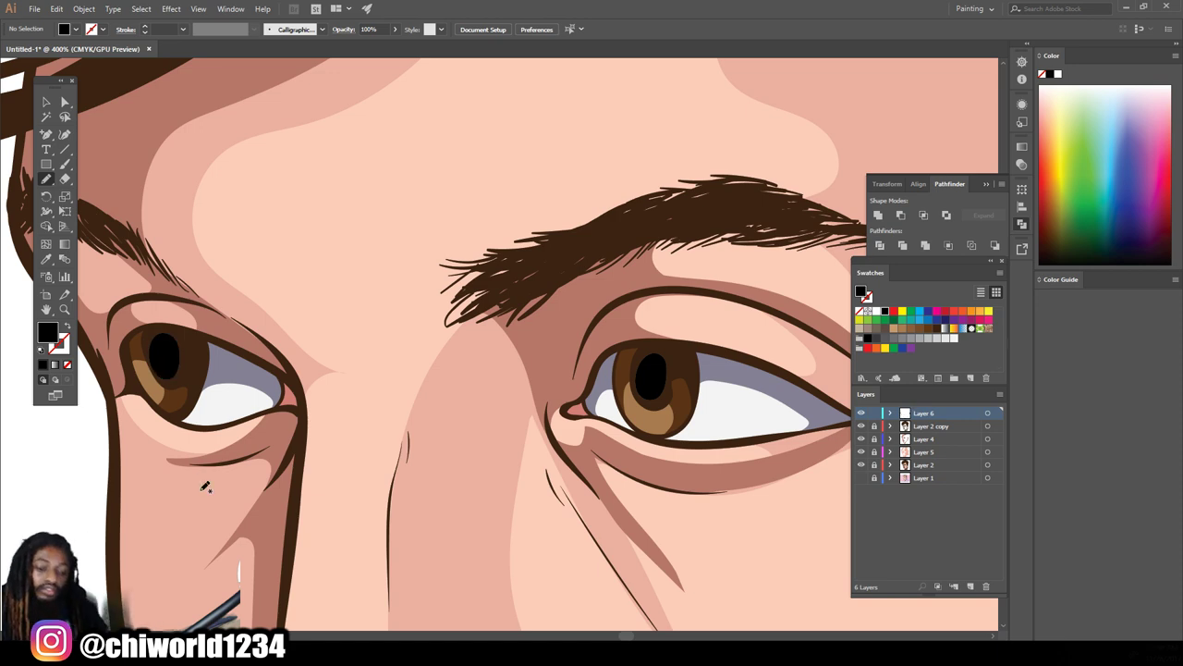
{"action": "scroll", "coordinate": [687, 422], "scroll_direction": "down", "scroll_amount": 3}
{"action": "scroll", "coordinate": [782, 454], "scroll_direction": "down", "scroll_amount": 3}
{"action": "scroll", "coordinate": [768, 453], "scroll_direction": "up", "scroll_amount": 2}
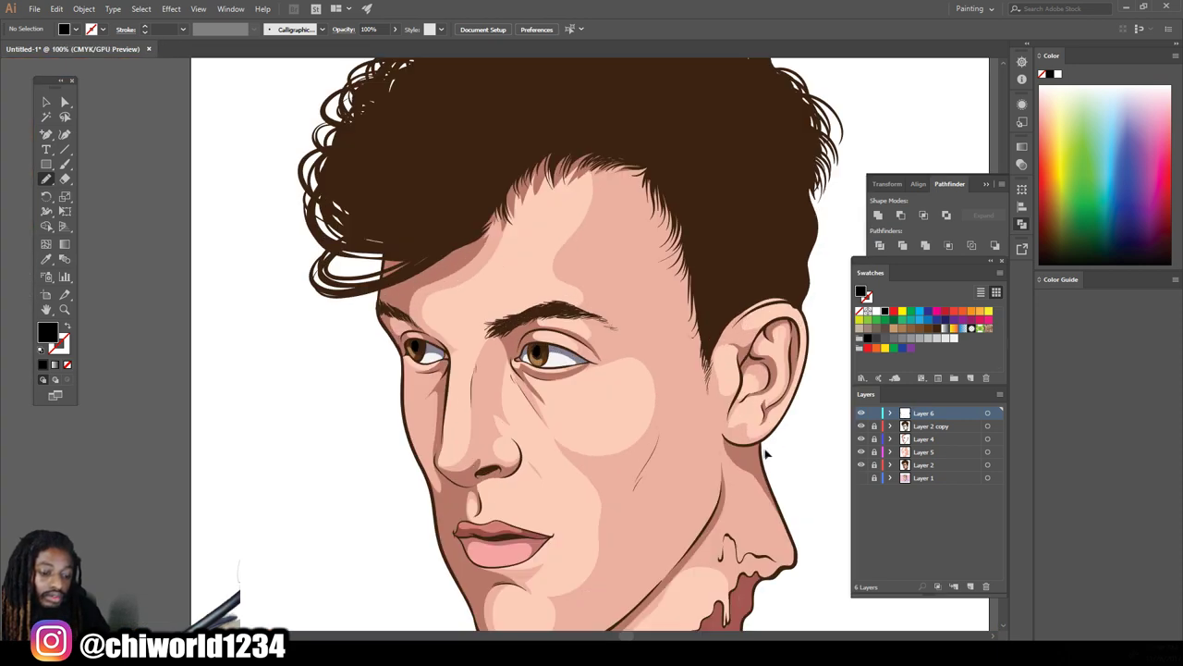
{"action": "scroll", "coordinate": [751, 455], "scroll_direction": "up", "scroll_amount": 2}
{"action": "scroll", "coordinate": [752, 454], "scroll_direction": "up", "scroll_amount": 1}
{"action": "scroll", "coordinate": [743, 459], "scroll_direction": "up", "scroll_amount": 1}
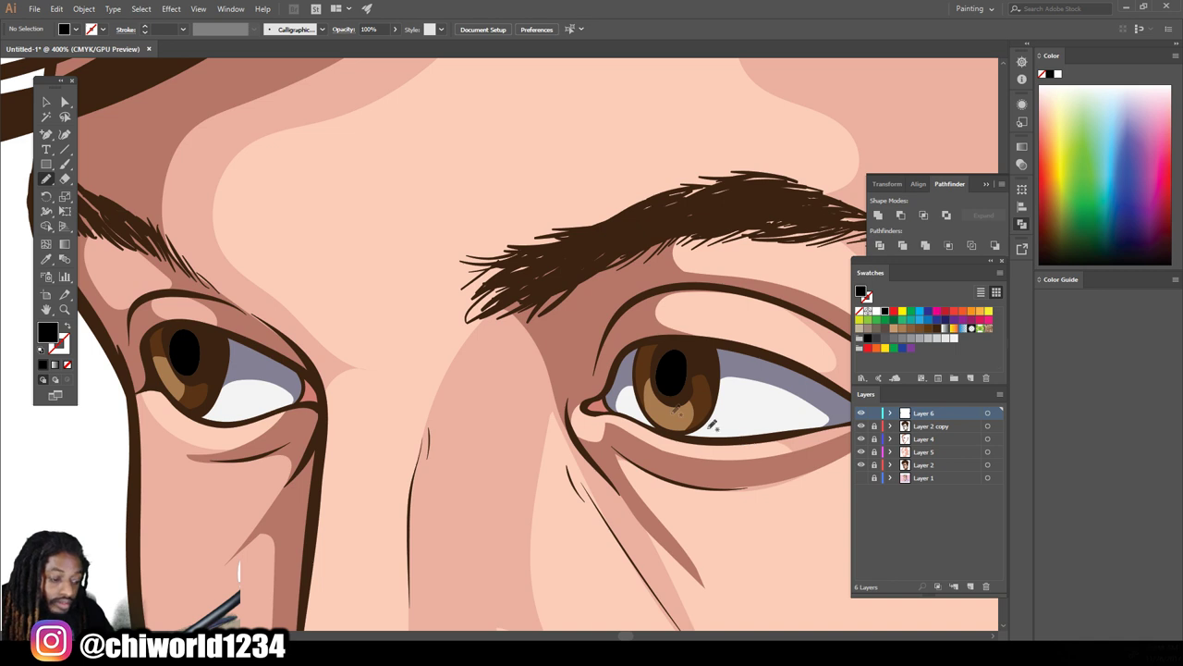
Switch to white fill, no stroke, and pencil catchlight dots on both pupils plus a glint on the right iris
{"action": "left_click", "coordinate": [41, 351]}
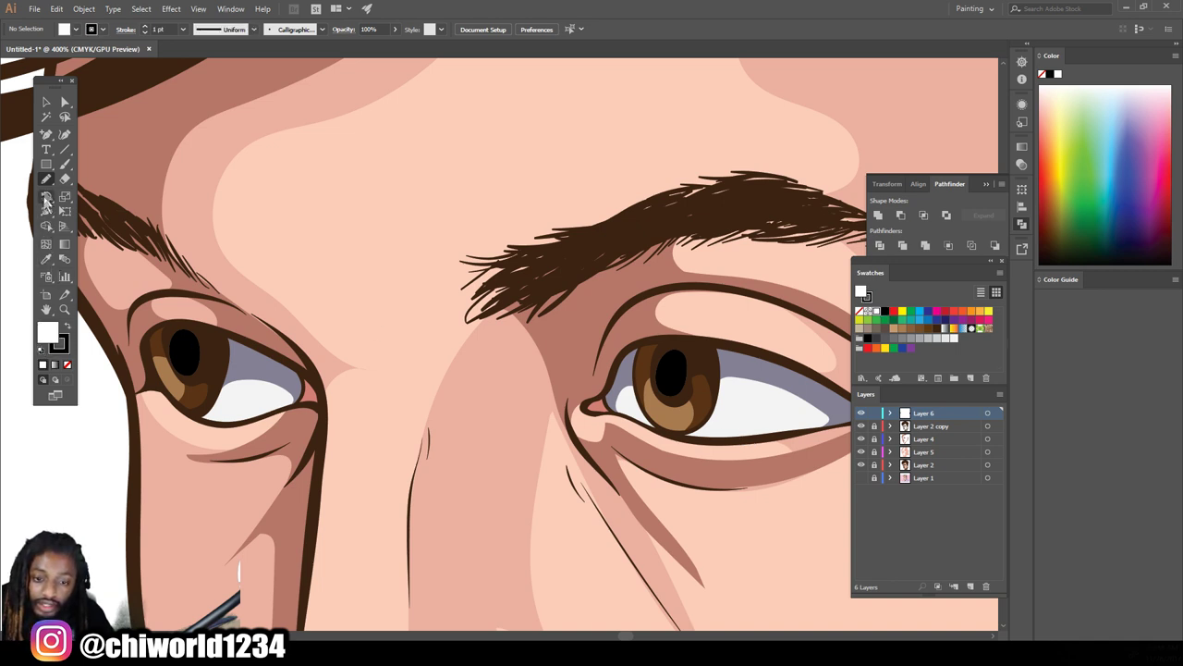
{"action": "left_click", "coordinate": [67, 346]}
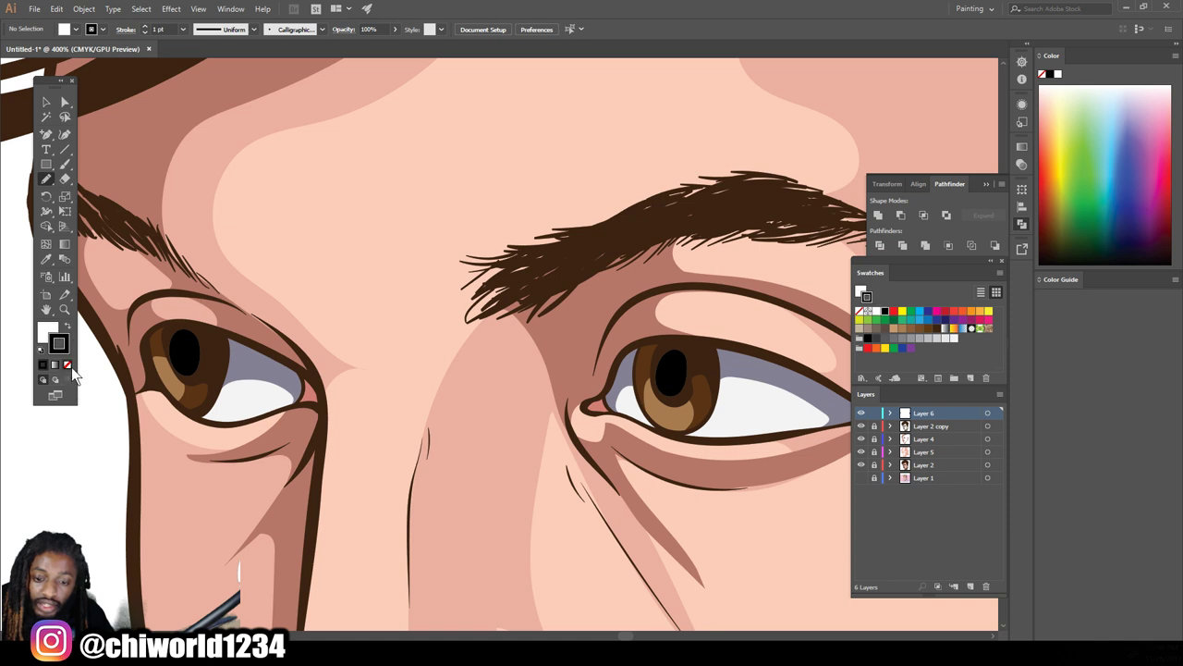
{"action": "left_click", "coordinate": [70, 367]}
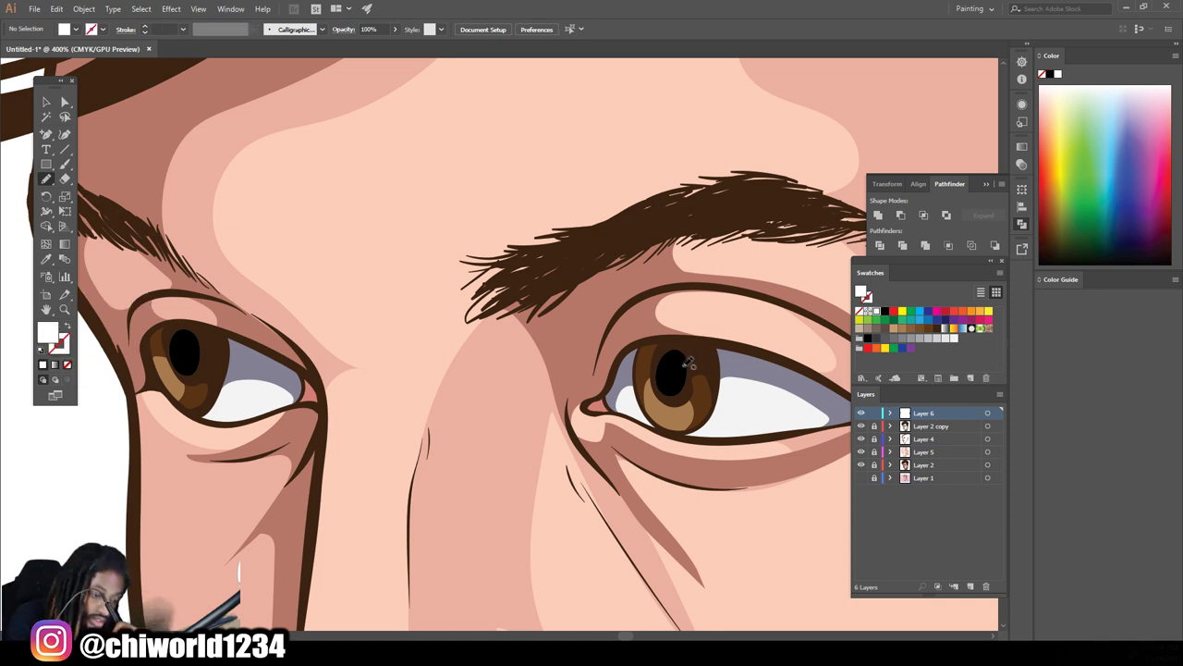
{"action": "left_click_drag", "start_coordinate": [700, 351], "coordinate": [686, 355]}
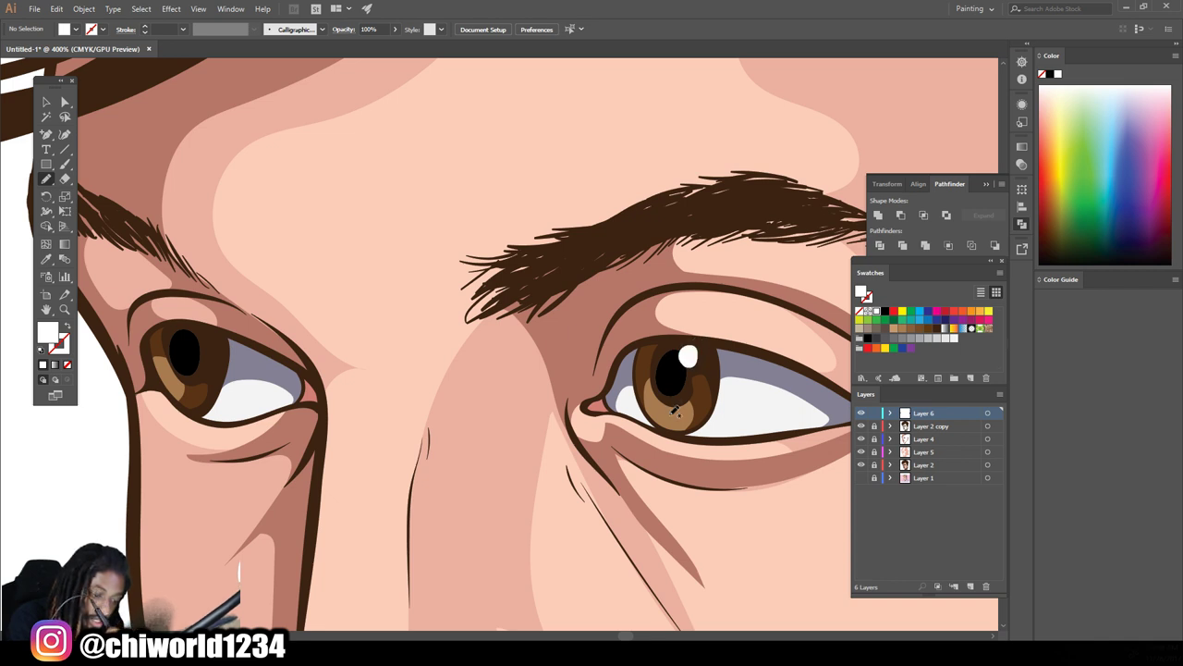
{"action": "left_click", "coordinate": [672, 415]}
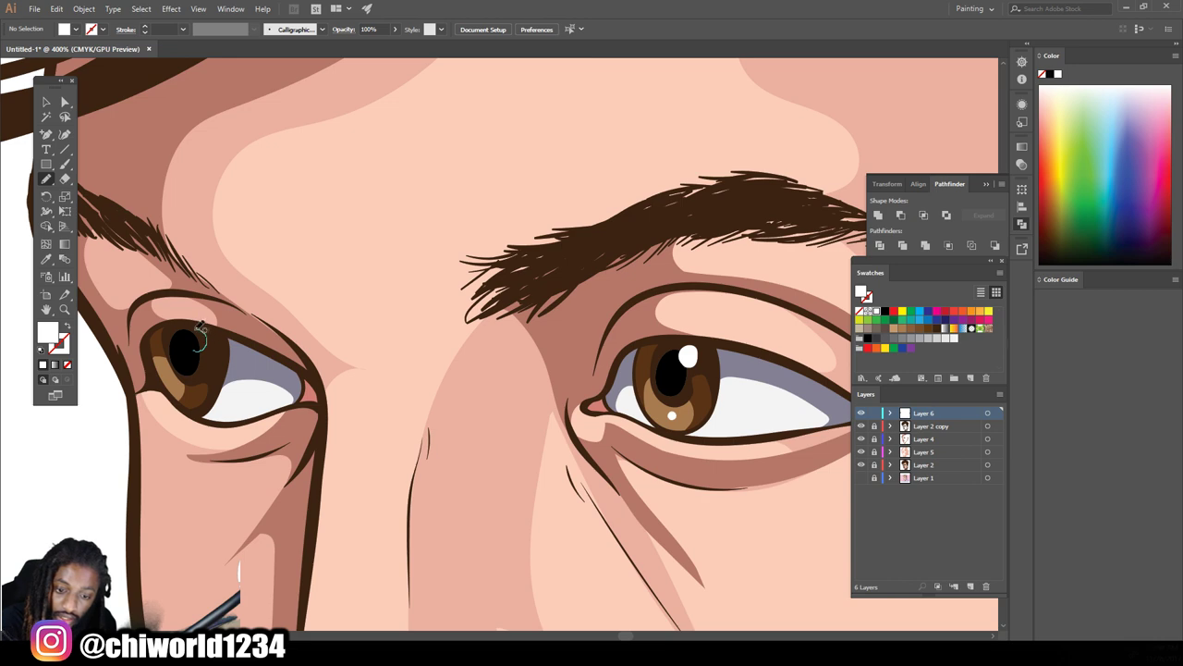
{"action": "left_click_drag", "start_coordinate": [195, 344], "coordinate": [198, 338]}
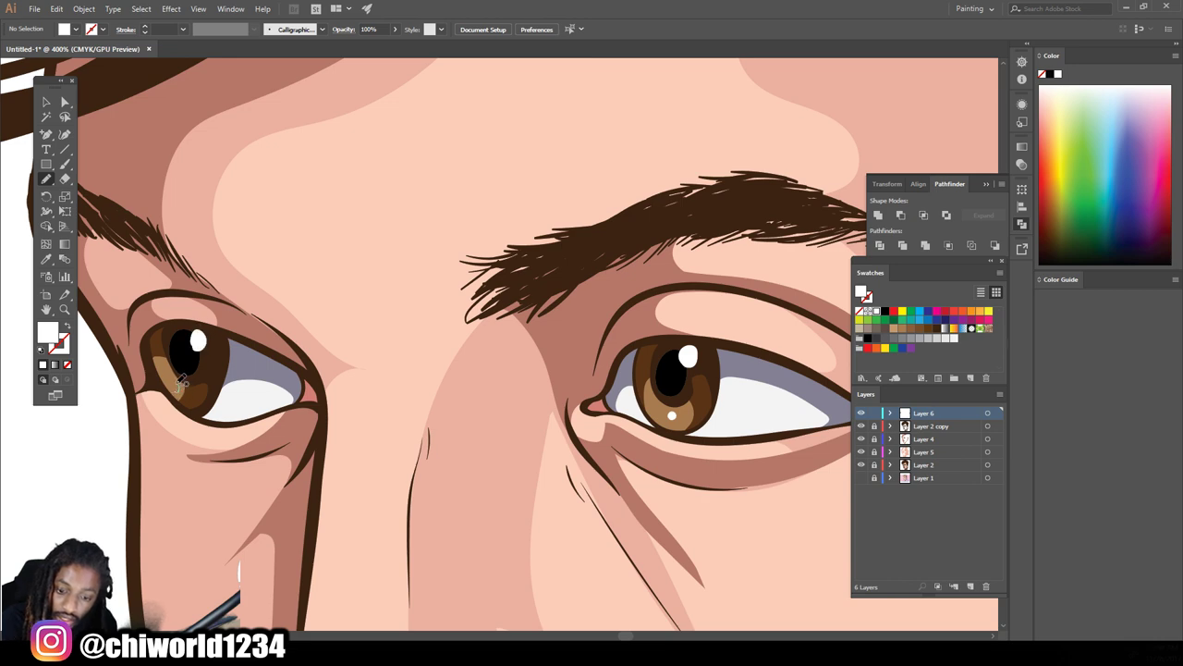
{"action": "key", "text": "ctrl+minus"}
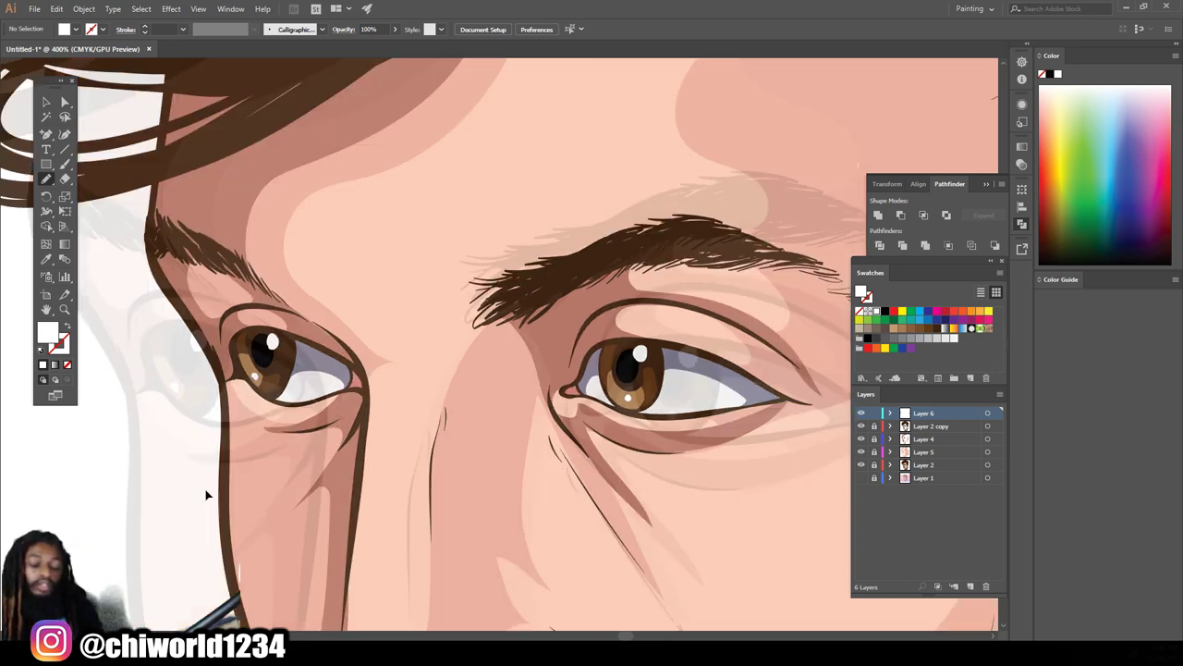
Add a new Layer 7 at the top of the layer stack
{"action": "key", "text": "ctrl+minus"}
{"action": "key", "text": "ctrl+minus"}
{"action": "key", "text": "ctrl+minus"}
{"action": "key", "text": "ctrl+minus"}
{"action": "key", "text": "ctrl+minus"}
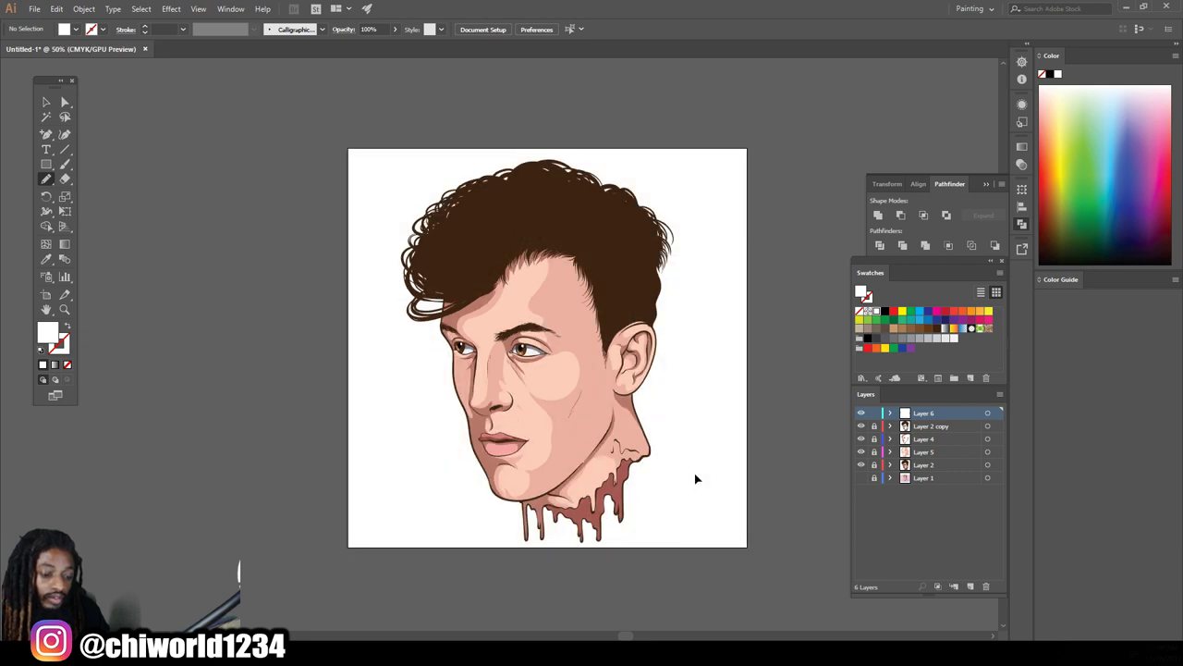
{"action": "key", "text": "ctrl+plus"}
{"action": "key", "text": "ctrl+plus"}
{"action": "key", "text": "ctrl+minus"}
{"action": "key", "text": "ctrl+plus"}
{"action": "scroll", "coordinate": [713, 448], "scroll_direction": "up", "scroll_amount": 1}
{"action": "scroll", "coordinate": [721, 449], "scroll_direction": "up", "scroll_amount": 3}
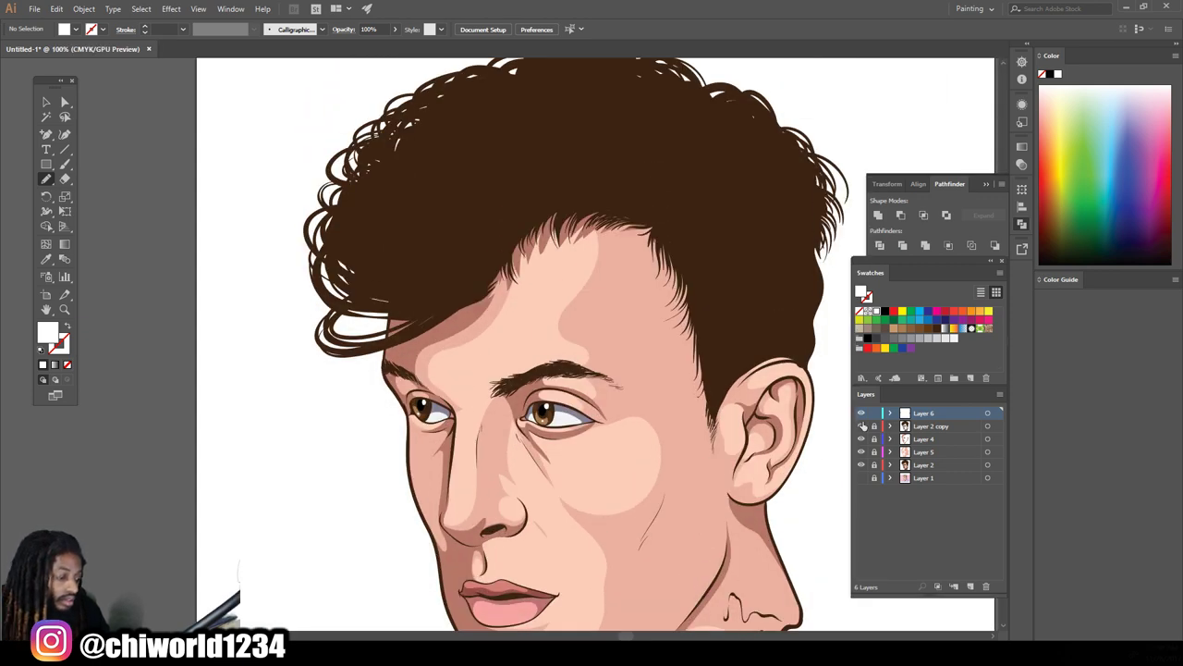
{"action": "left_click", "coordinate": [971, 587]}
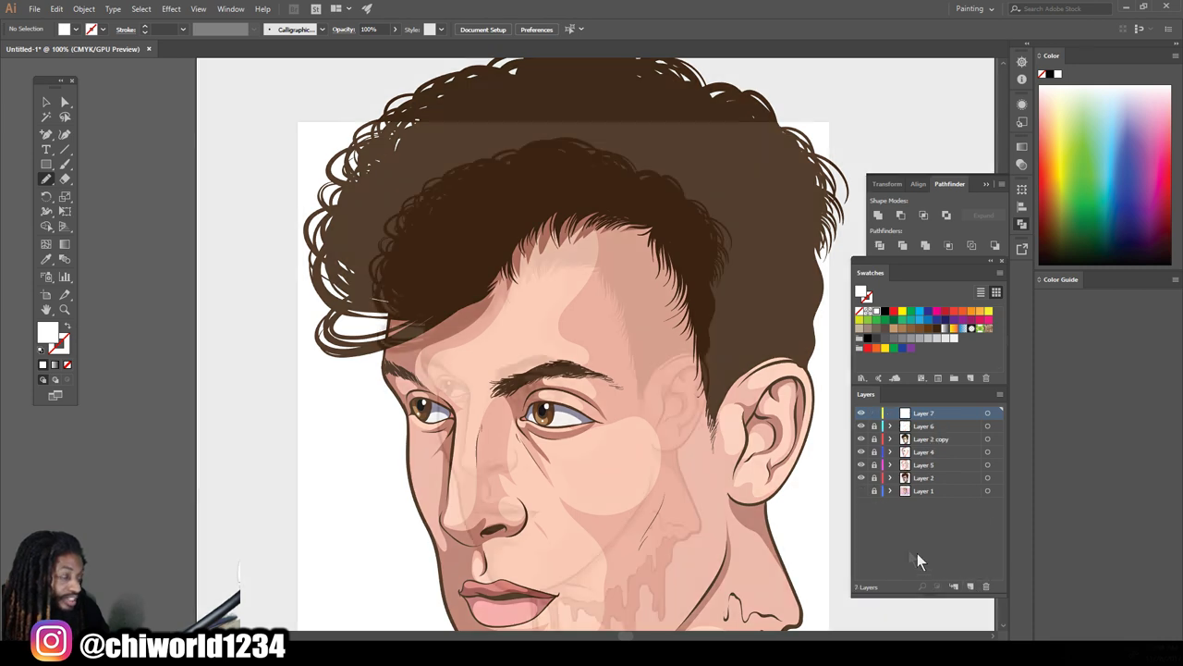
Set the fill colour to light peach FFCE8D in the Color Picker
{"action": "key", "text": "ctrl+minus"}
{"action": "key", "text": "ctrl+plus"}
{"action": "scroll", "coordinate": [722, 490], "scroll_direction": "up", "scroll_amount": 1}
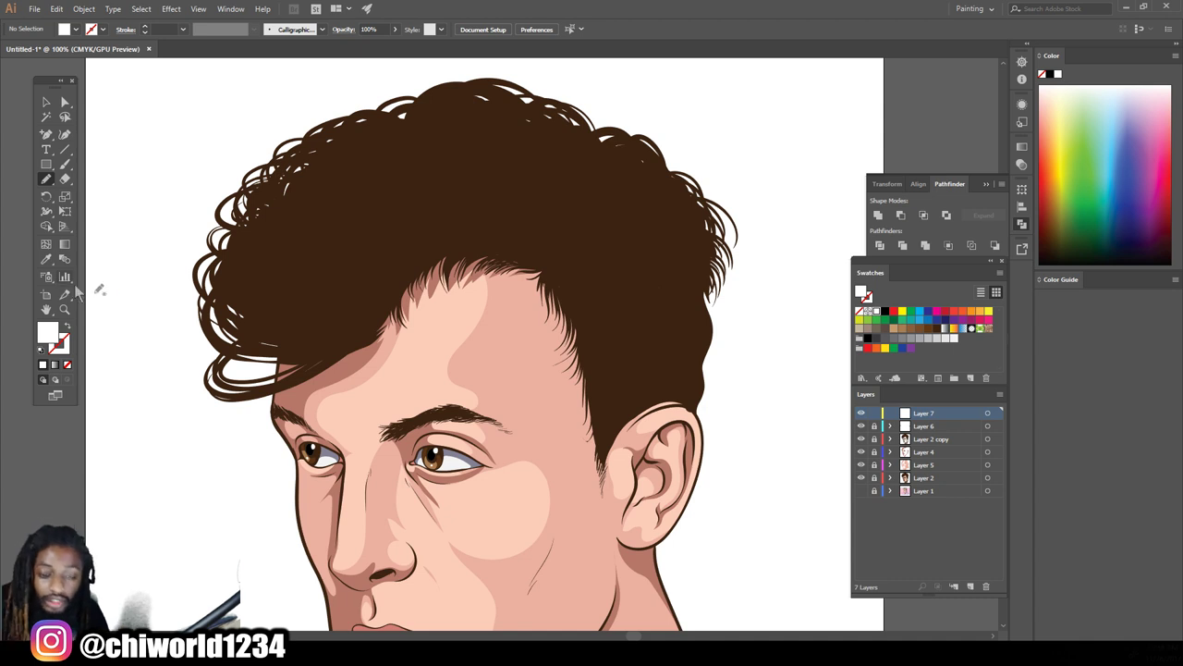
{"action": "double_click", "coordinate": [49, 337]}
{"action": "left_click", "coordinate": [935, 600]}
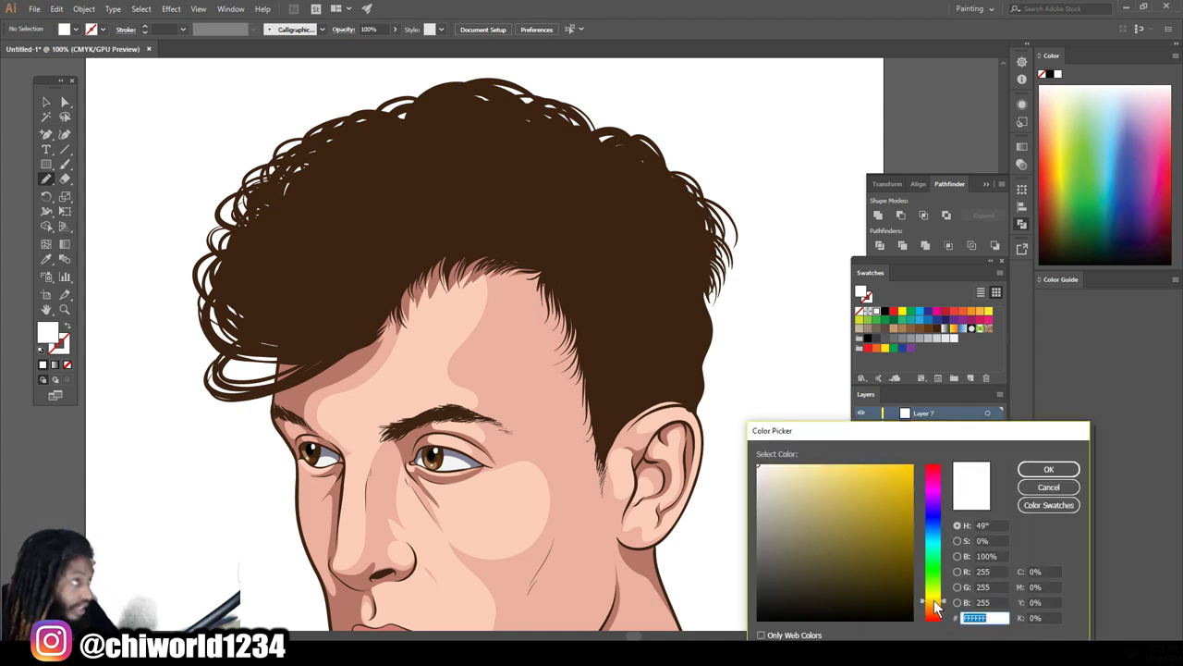
{"action": "left_click_drag", "start_coordinate": [934, 601], "coordinate": [934, 606]}
{"action": "mouse_move", "coordinate": [823, 502]}
{"action": "left_mouse_down"}
{"action": "mouse_move", "coordinate": [847, 469]}
{"action": "mouse_move", "coordinate": [812, 462]}
{"action": "left_mouse_up"}
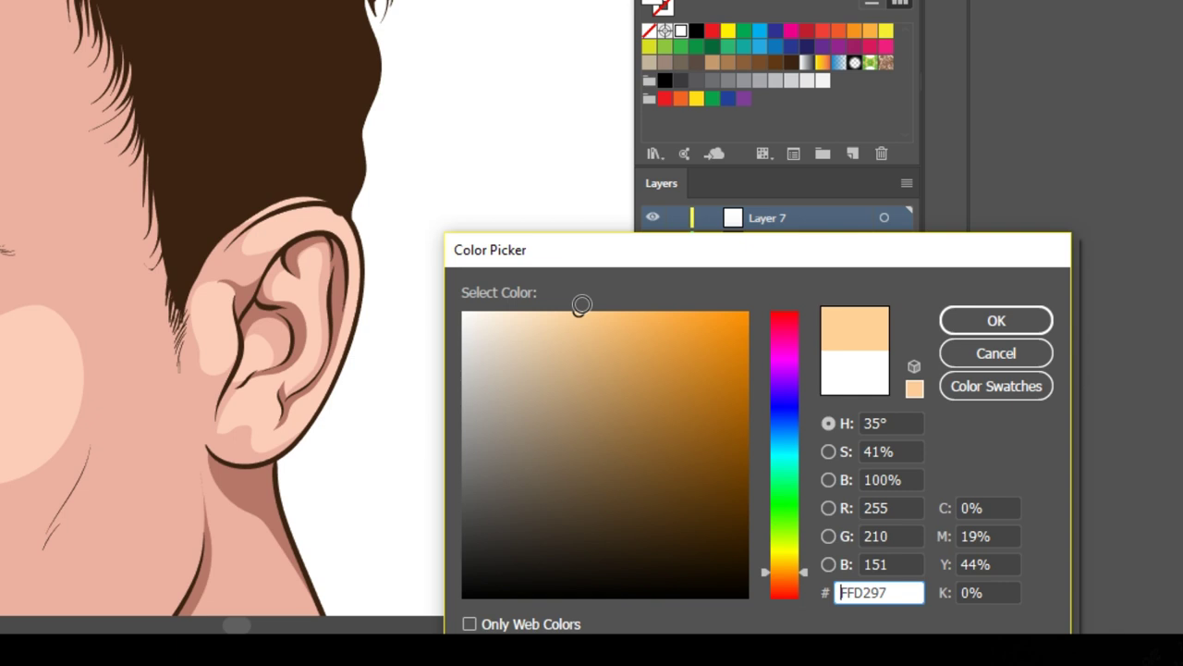
{"action": "left_click_drag", "start_coordinate": [582, 305], "coordinate": [590, 305]}
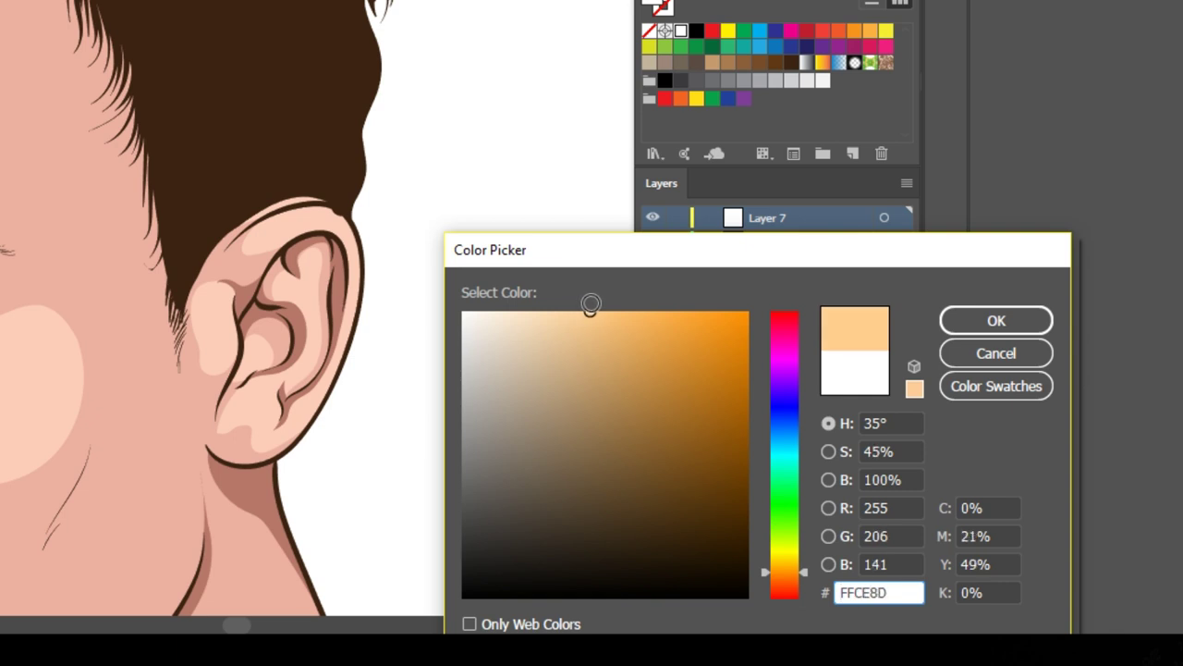
{"action": "left_click", "coordinate": [995, 323]}
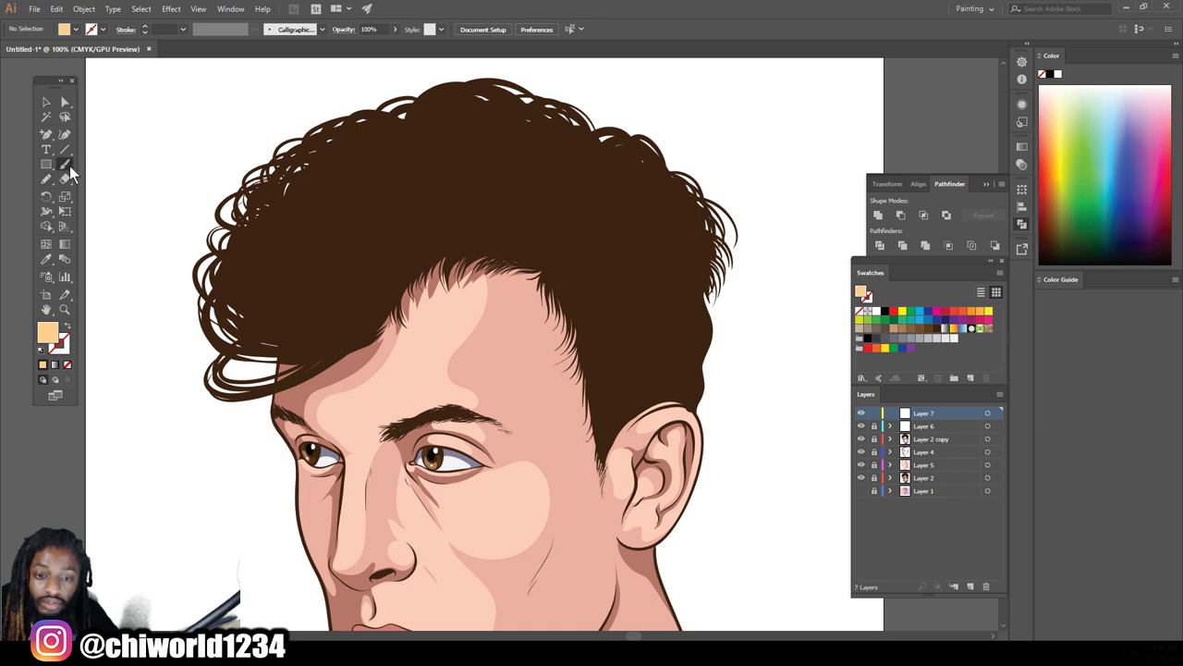
With the Paintbrush, make peach the stroke with no fill and test a stroke beside the artboard
{"action": "left_click", "coordinate": [69, 165]}
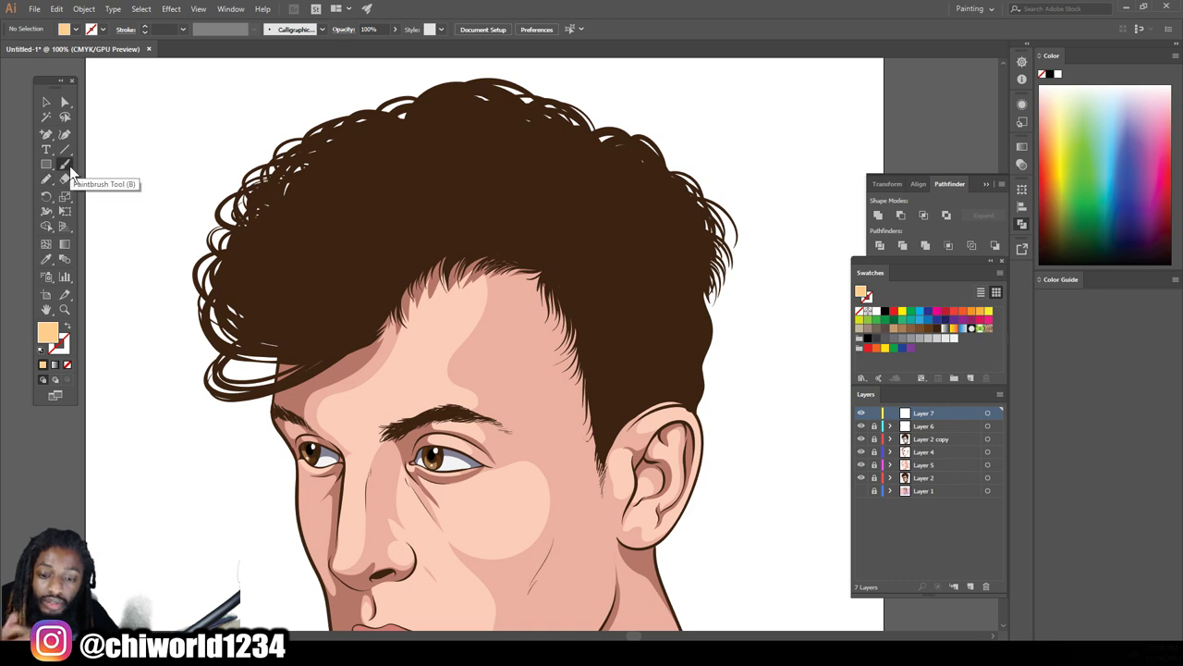
{"action": "left_click_drag", "start_coordinate": [17, 205], "coordinate": [13, 275]}
{"action": "key", "text": "shift+x"}
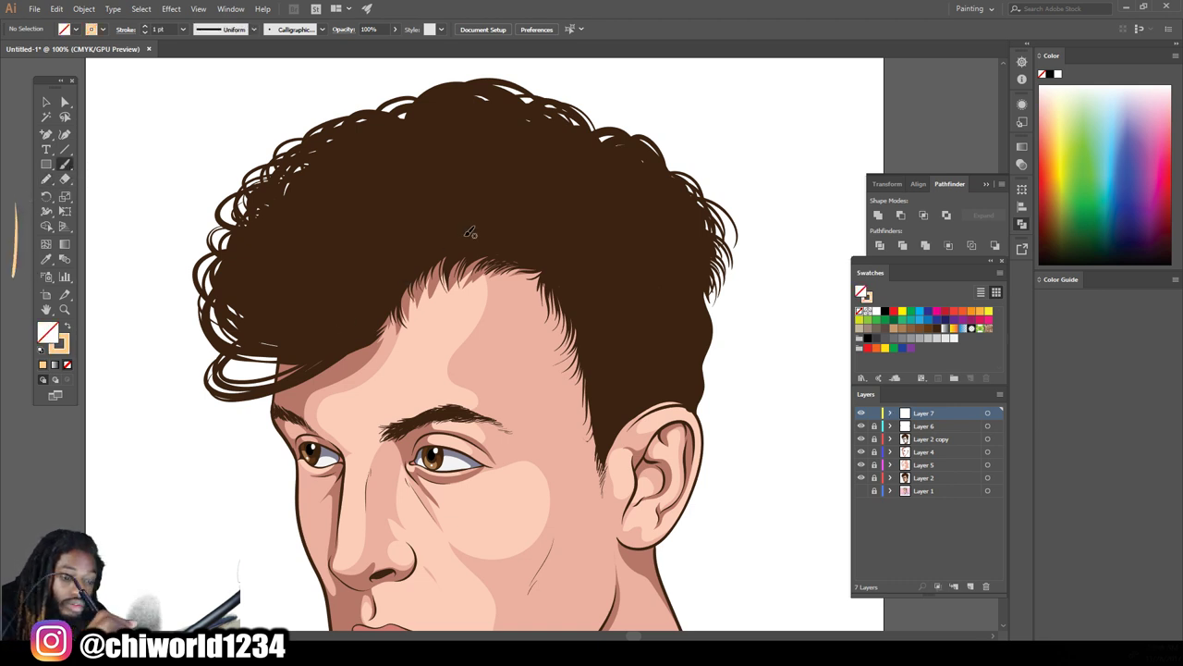
Paint two curved peach highlight strands through the top of the dark brown hair
{"action": "left_click_drag", "start_coordinate": [452, 257], "coordinate": [473, 239]}
{"action": "left_click_drag", "start_coordinate": [504, 146], "coordinate": [506, 151]}
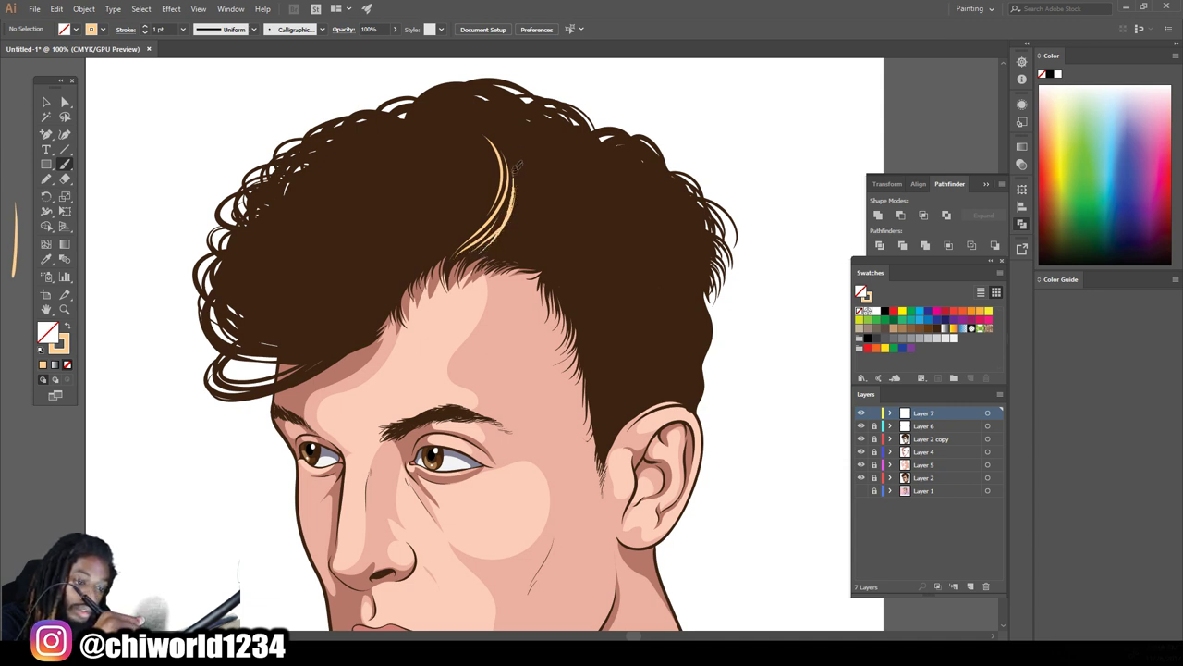
{"action": "key", "text": "ctrl+minus"}
{"action": "key", "text": "ctrl+minus"}
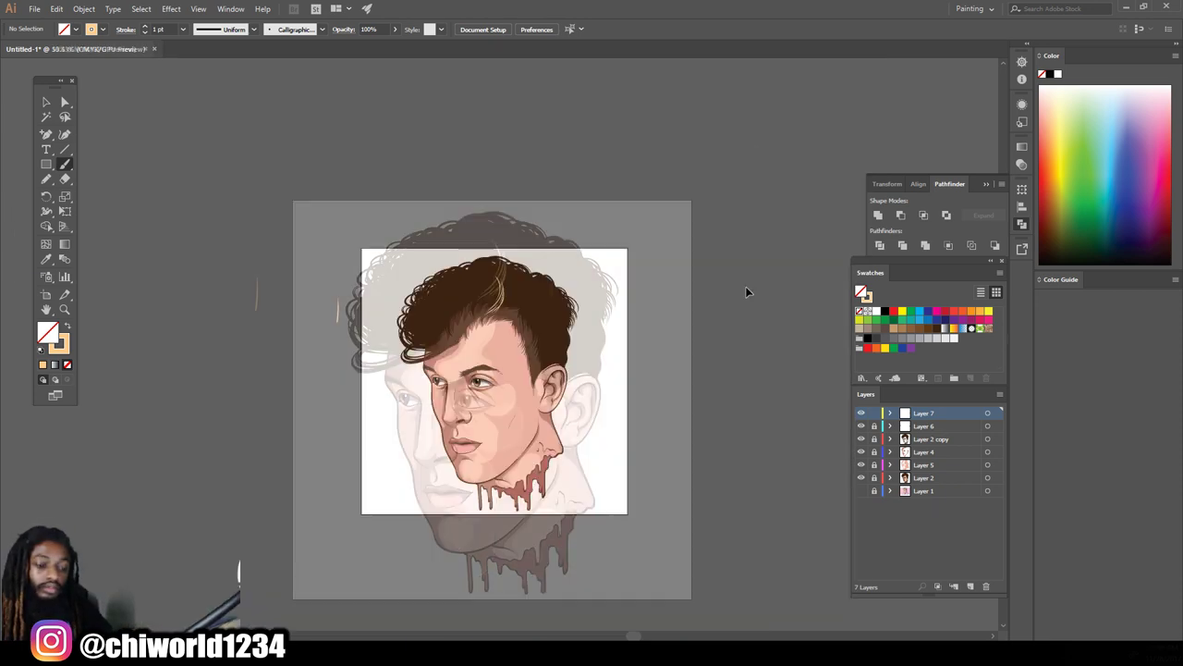
Paint curving peach highlight strands down the front hair curl and its inner curve
{"action": "scroll", "coordinate": [681, 336], "scroll_direction": "up", "scroll_amount": 4}
{"action": "mouse_move", "coordinate": [428, 137]}
{"action": "left_mouse_down"}
{"action": "mouse_move", "coordinate": [465, 271]}
{"action": "mouse_move", "coordinate": [354, 390]}
{"action": "left_mouse_up"}
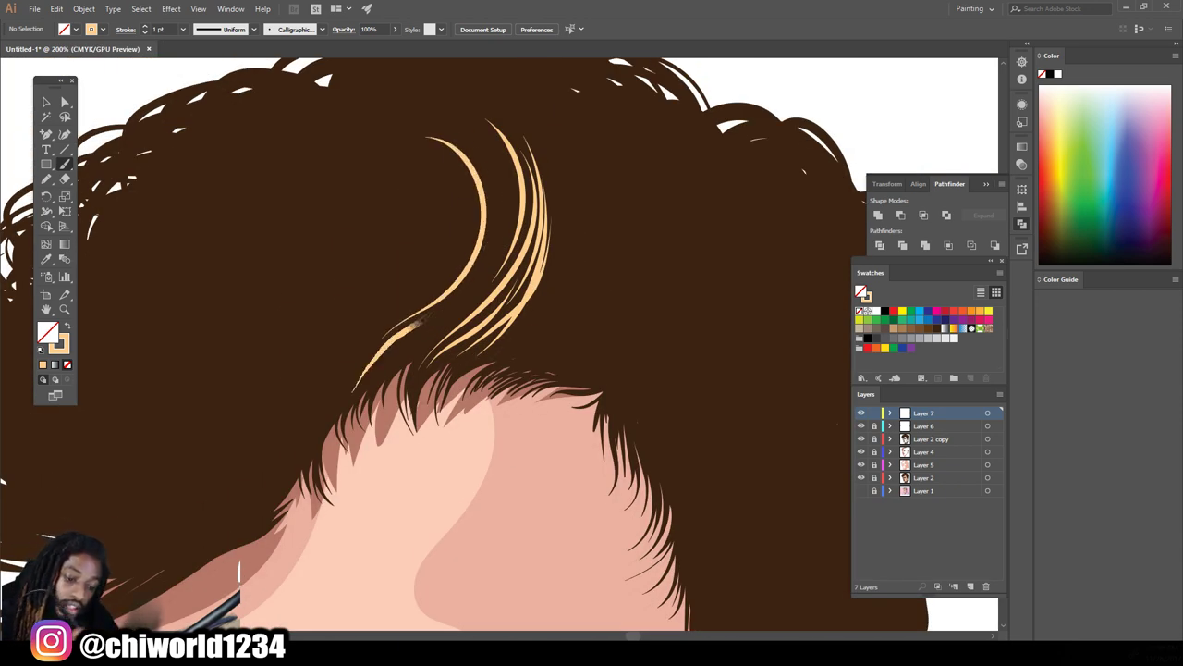
{"action": "left_click_drag", "start_coordinate": [492, 166], "coordinate": [407, 342]}
{"action": "left_click_drag", "start_coordinate": [513, 188], "coordinate": [481, 282]}
{"action": "key", "text": "ctrl+minus"}
{"action": "scroll", "coordinate": [639, 269], "scroll_direction": "up", "scroll_amount": 2}
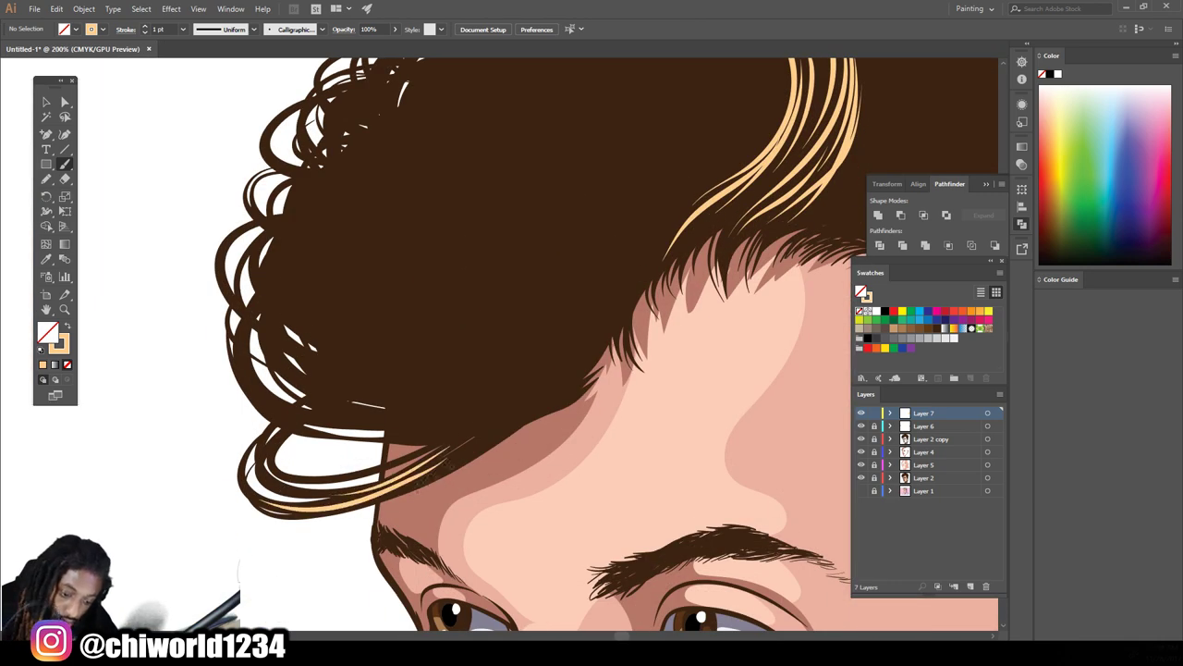
Add peach strands along the lower curl and across the upper hair
{"action": "mouse_move", "coordinate": [550, 402]}
{"action": "left_mouse_down"}
{"action": "mouse_move", "coordinate": [393, 440]}
{"action": "mouse_move", "coordinate": [305, 427]}
{"action": "left_mouse_up"}
{"action": "left_click_drag", "start_coordinate": [507, 397], "coordinate": [355, 423]}
{"action": "key", "text": "ctrl+minus"}
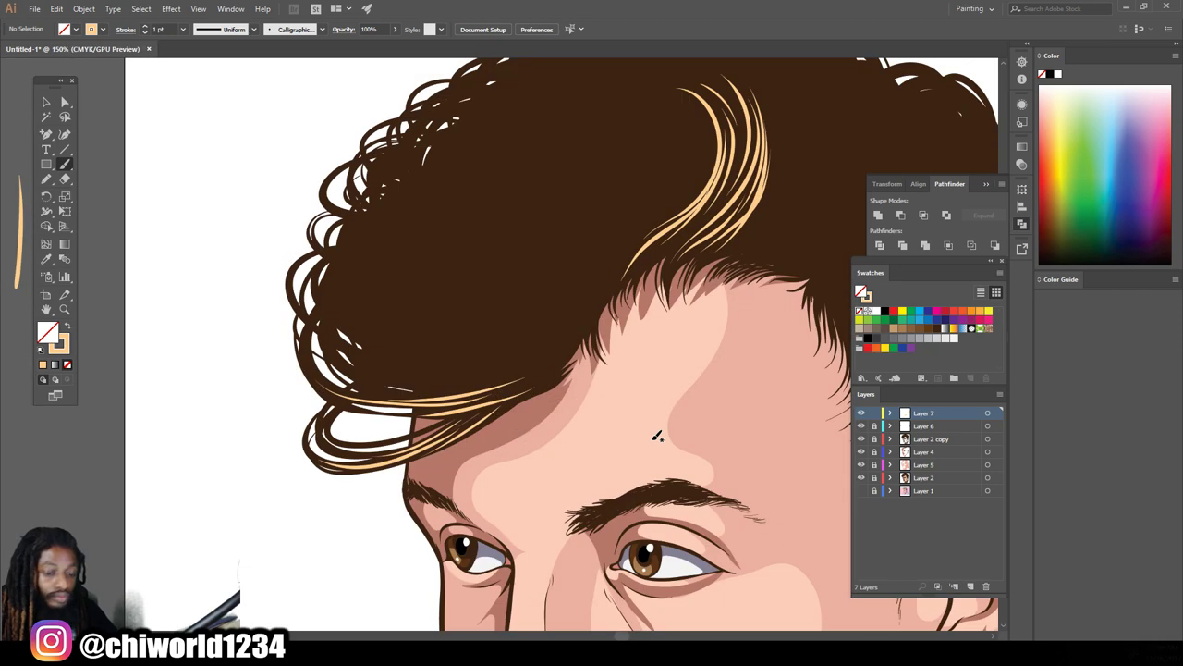
{"action": "scroll", "coordinate": [647, 428], "scroll_direction": "up", "scroll_amount": 2}
{"action": "mouse_move", "coordinate": [319, 386]}
{"action": "left_mouse_down"}
{"action": "mouse_move", "coordinate": [569, 407]}
{"action": "mouse_move", "coordinate": [359, 363]}
{"action": "mouse_move", "coordinate": [499, 335]}
{"action": "left_mouse_up"}
{"action": "left_click_drag", "start_coordinate": [612, 333], "coordinate": [402, 331]}
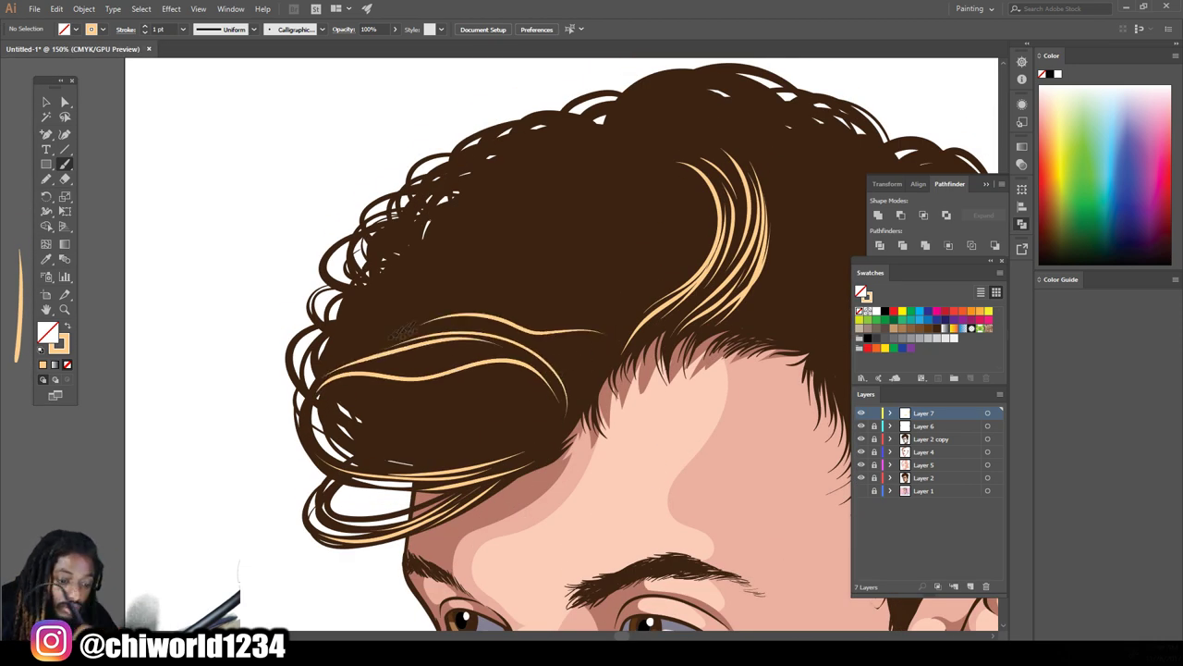
{"action": "mouse_move", "coordinate": [453, 294]}
{"action": "left_mouse_down"}
{"action": "mouse_move", "coordinate": [578, 277]}
{"action": "mouse_move", "coordinate": [329, 353]}
{"action": "left_mouse_up"}
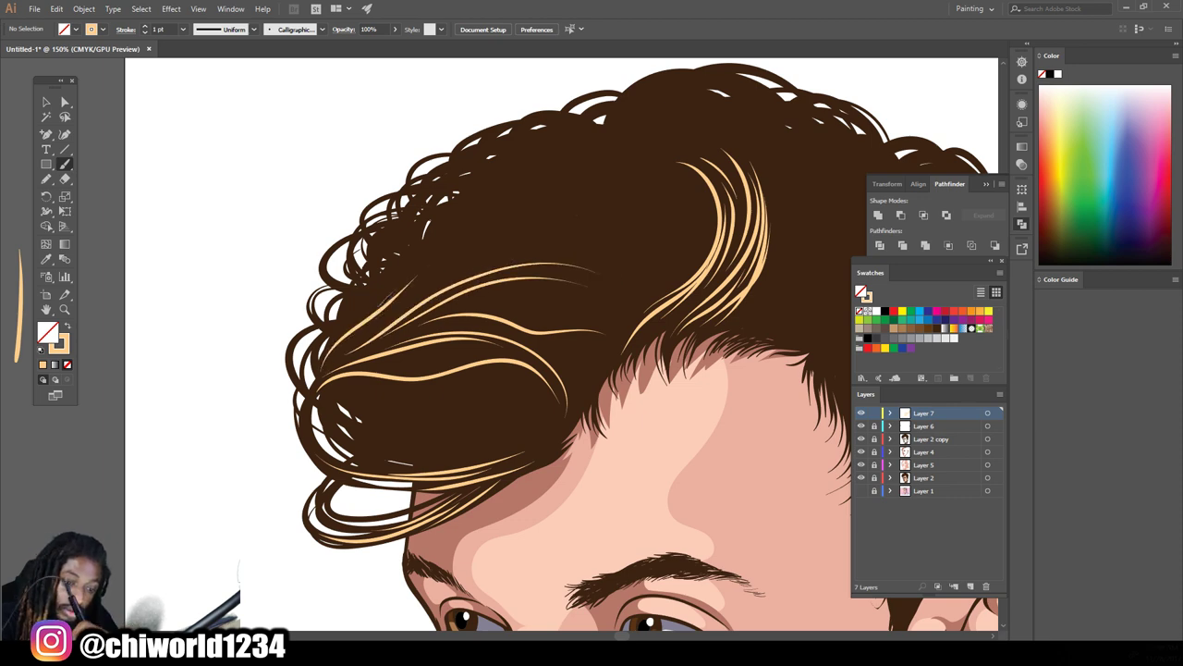
Paint three peach highlight strands on the right side of the hair
{"action": "scroll", "coordinate": [703, 476], "scroll_direction": "down", "scroll_amount": 3}
{"action": "scroll", "coordinate": [702, 476], "scroll_direction": "up", "scroll_amount": 3}
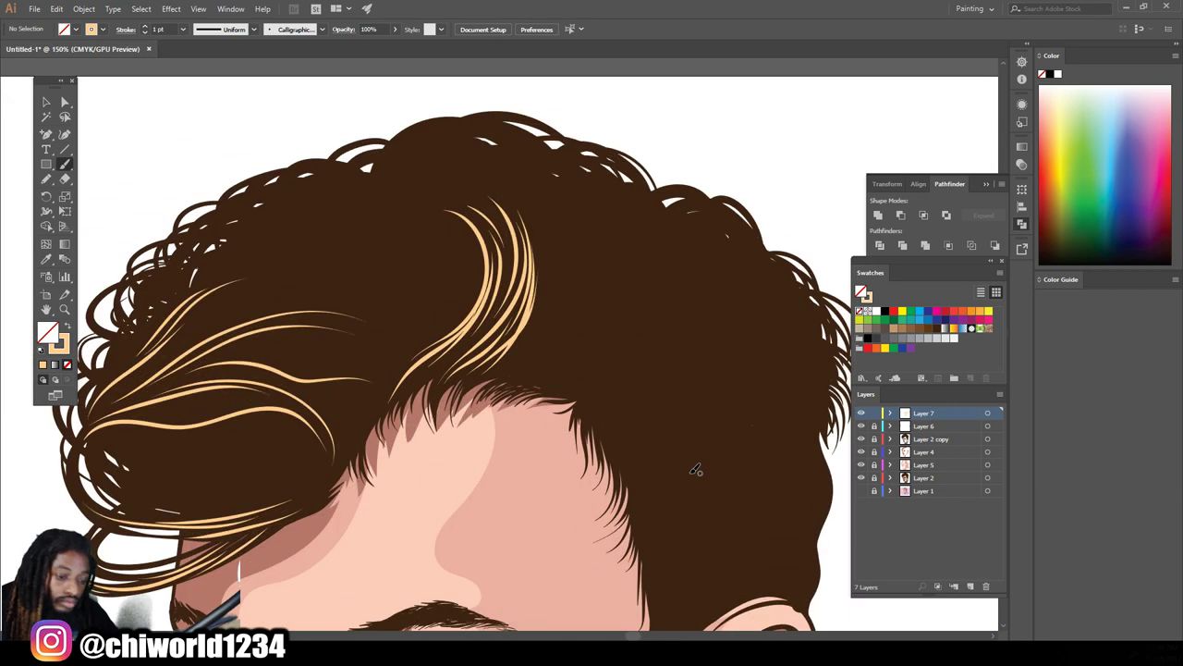
{"action": "left_click_drag", "start_coordinate": [814, 349], "coordinate": [744, 275]}
{"action": "mouse_move", "coordinate": [801, 400]}
{"action": "left_mouse_down"}
{"action": "mouse_move", "coordinate": [742, 338]}
{"action": "mouse_move", "coordinate": [606, 390]}
{"action": "left_mouse_up"}
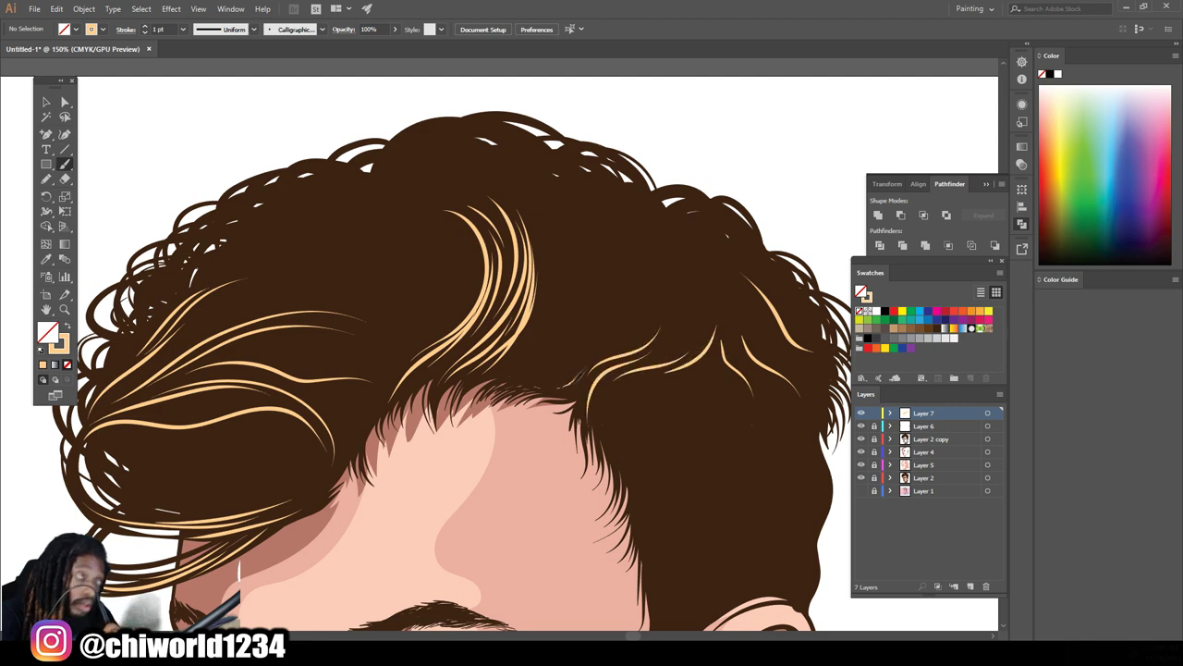
{"action": "mouse_move", "coordinate": [624, 303]}
{"action": "left_mouse_down"}
{"action": "mouse_move", "coordinate": [575, 218]}
{"action": "mouse_move", "coordinate": [678, 232]}
{"action": "left_mouse_up"}
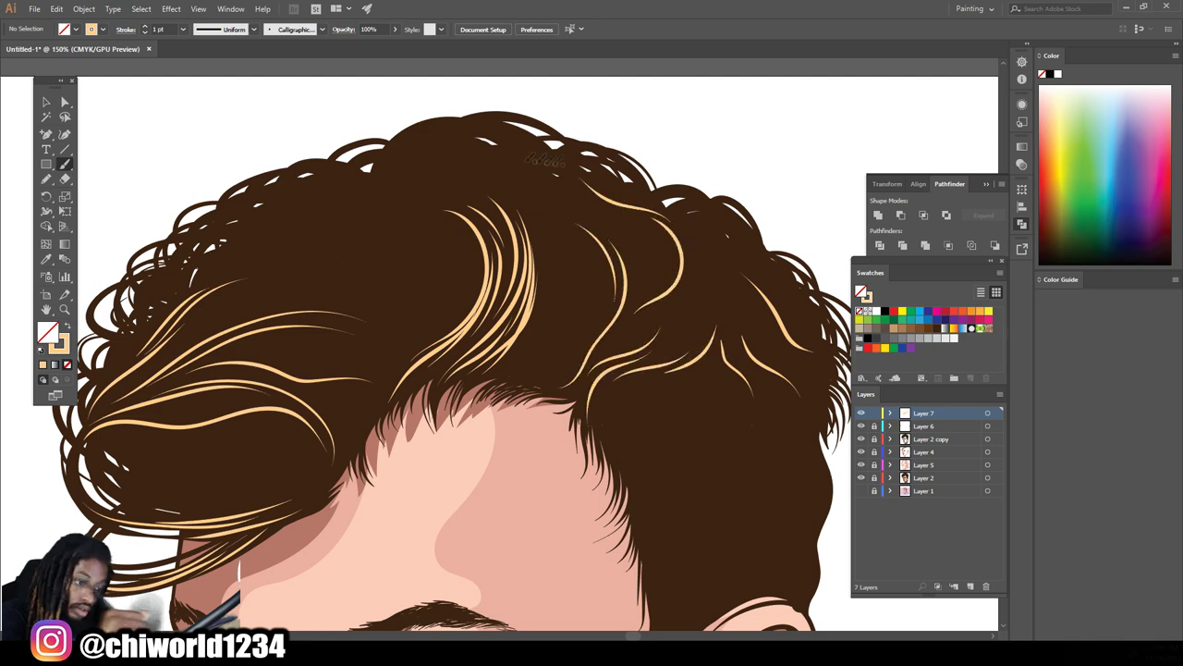
{"action": "key", "text": "ctrl+0"}
{"action": "scroll", "coordinate": [268, 425], "scroll_direction": "up", "scroll_amount": 4}
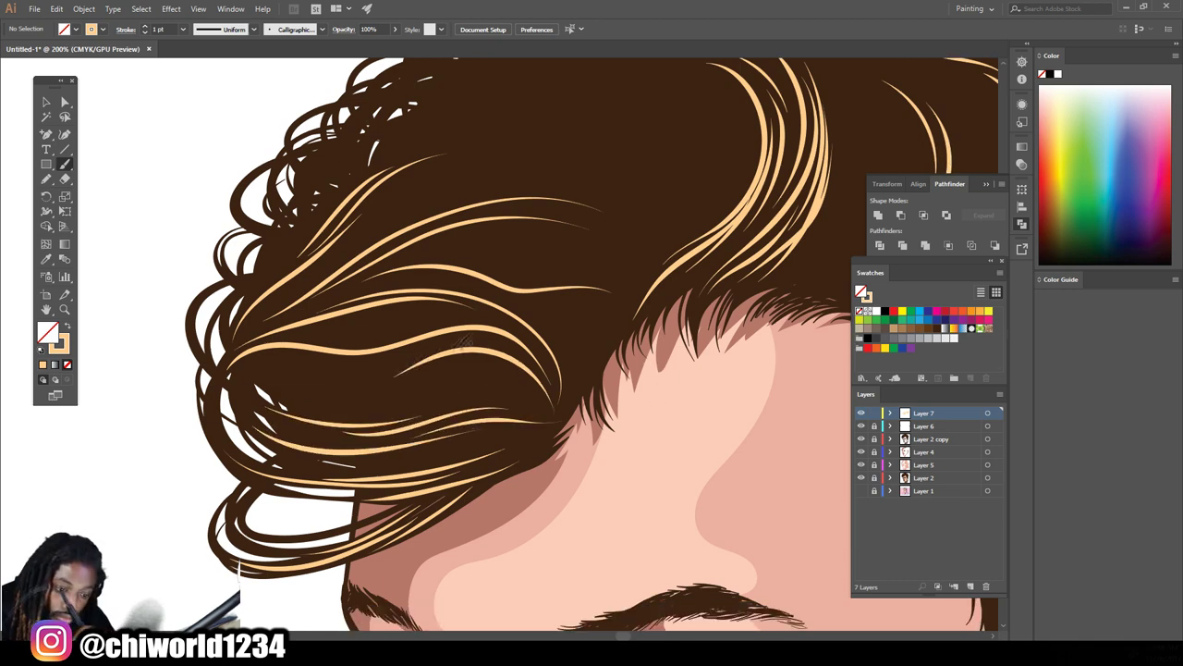
Add peach strands on the left hair and through the front curl
{"action": "mouse_move", "coordinate": [245, 411]}
{"action": "left_mouse_down"}
{"action": "mouse_move", "coordinate": [306, 355]}
{"action": "mouse_move", "coordinate": [481, 336]}
{"action": "mouse_move", "coordinate": [552, 357]}
{"action": "mouse_move", "coordinate": [425, 331]}
{"action": "mouse_move", "coordinate": [298, 336]}
{"action": "left_mouse_up"}
{"action": "key", "text": "ctrl+0"}
{"action": "scroll", "coordinate": [381, 353], "scroll_direction": "up", "scroll_amount": 5}
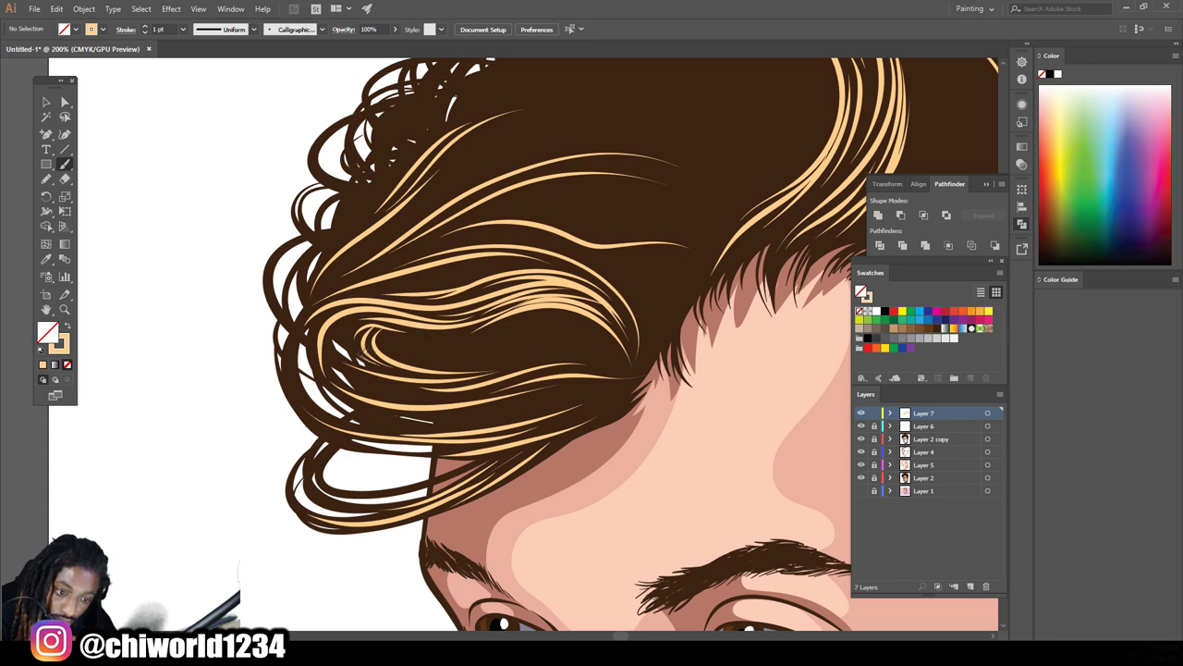
{"action": "left_click_drag", "start_coordinate": [411, 340], "coordinate": [596, 353]}
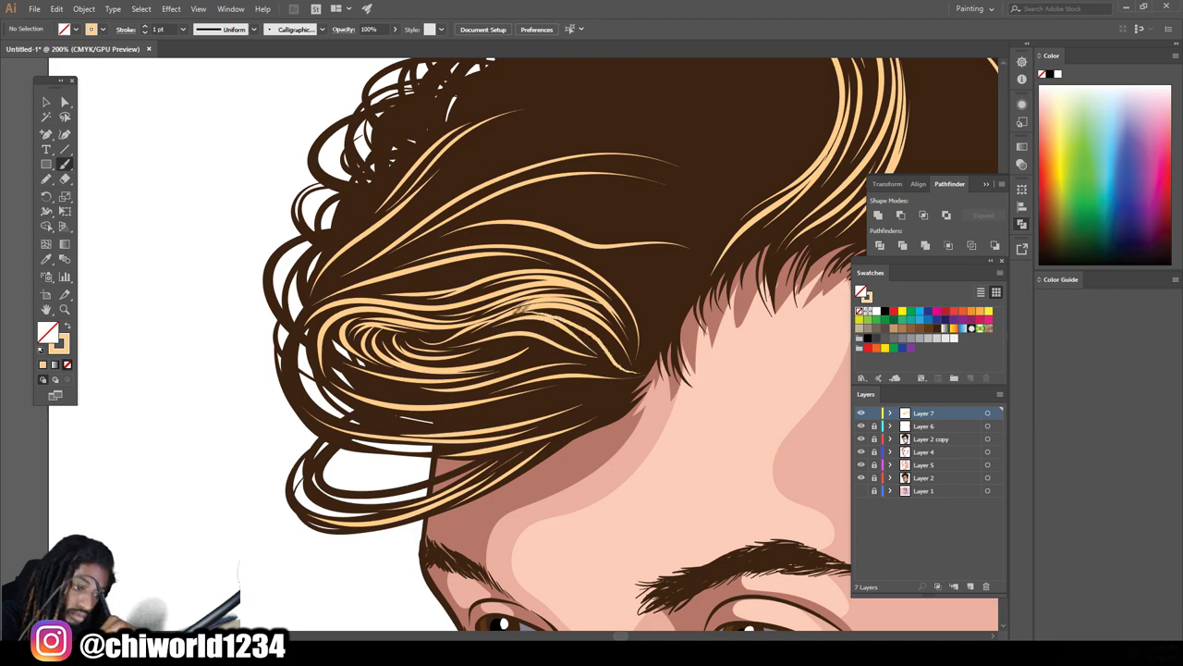
{"action": "key", "text": "ctrl+1"}
{"action": "key", "text": "ctrl+plus"}
{"action": "key", "text": "ctrl+plus"}
{"action": "left_click_drag", "start_coordinate": [296, 370], "coordinate": [638, 391]}
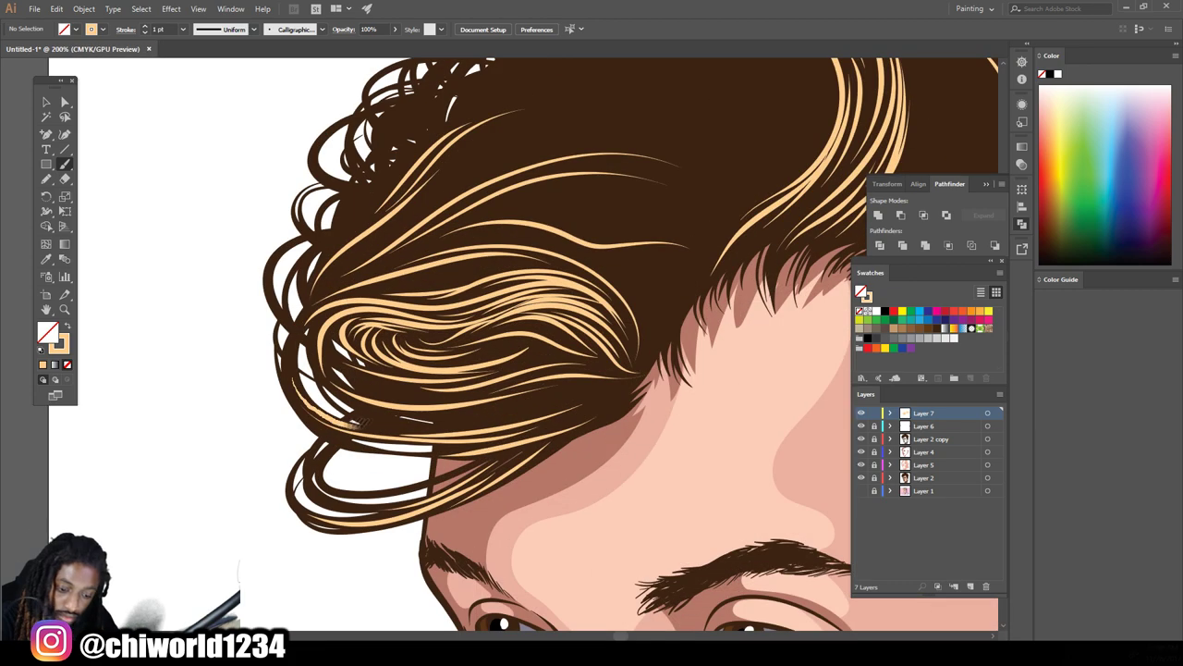
{"action": "left_click_drag", "start_coordinate": [547, 427], "coordinate": [599, 412]}
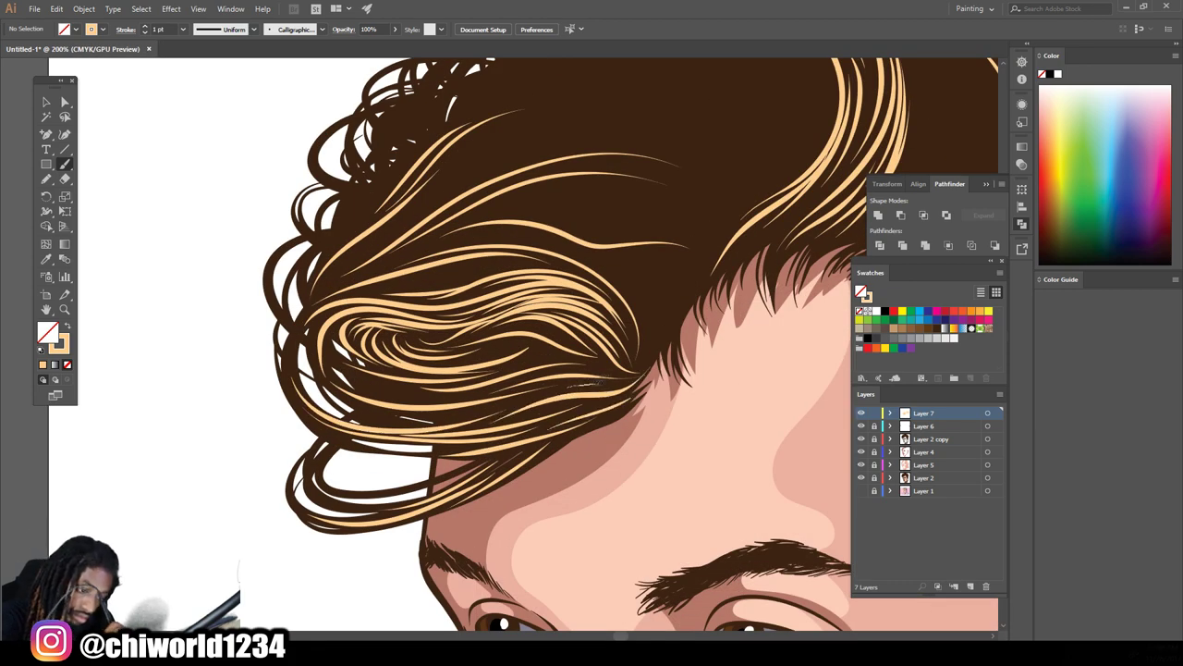
Arc two more peach strands across the upper hair
{"action": "key", "text": "ctrl+minus"}
{"action": "key", "text": "ctrl+minus"}
{"action": "key", "text": "ctrl+plus"}
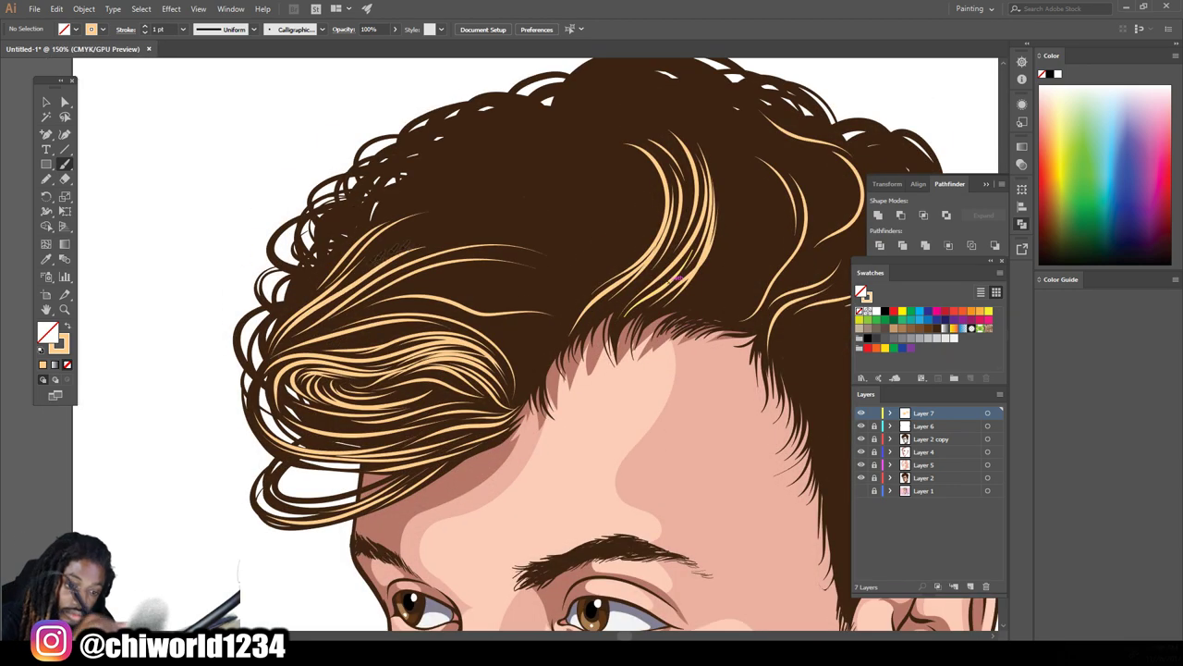
{"action": "left_click_drag", "start_coordinate": [356, 277], "coordinate": [610, 268]}
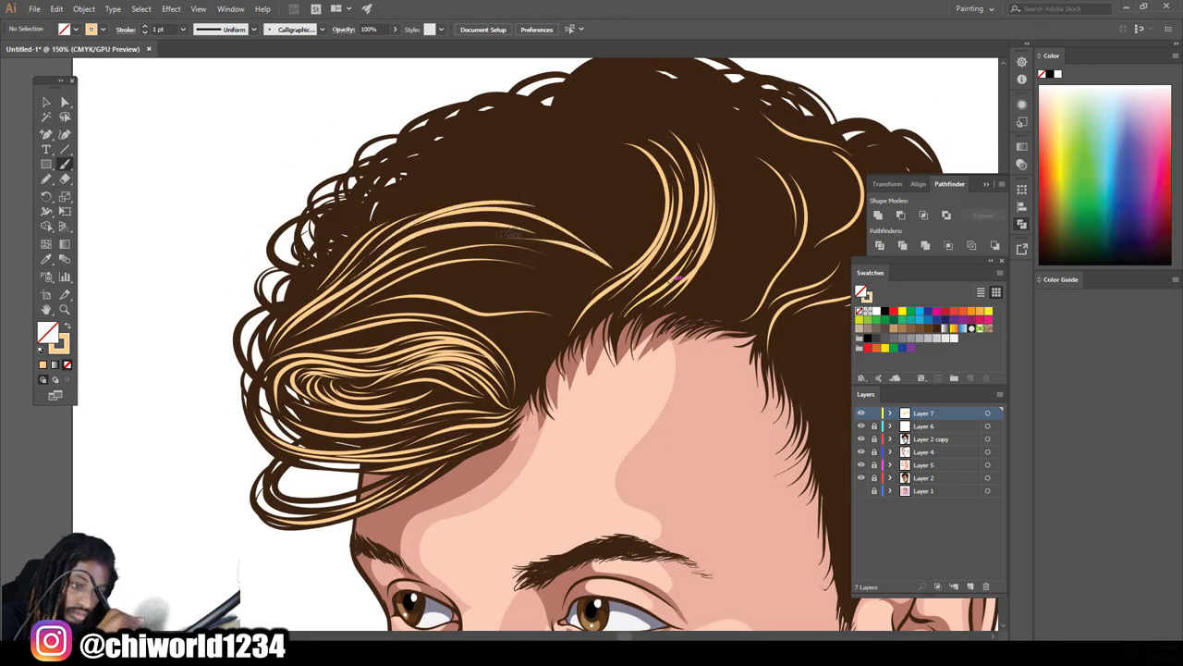
{"action": "left_click_drag", "start_coordinate": [442, 155], "coordinate": [615, 172]}
{"action": "key", "text": "ctrl+minus"}
{"action": "key", "text": "ctrl+plus"}
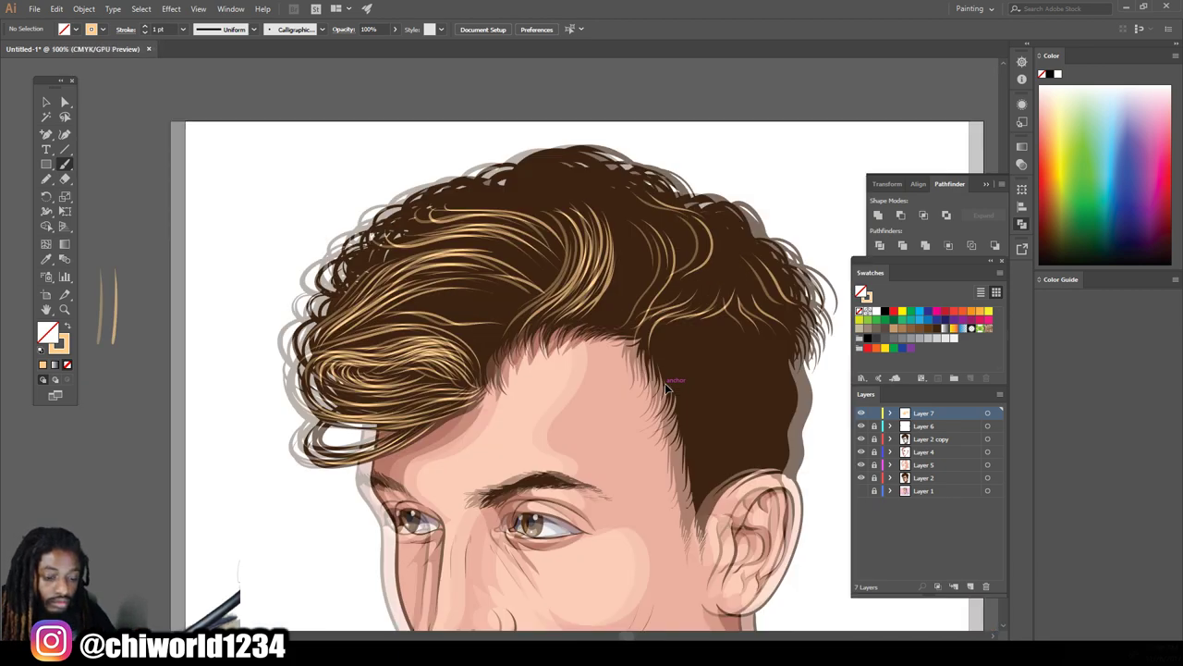
Sweep seven peach strands across the upper-left and left hair
{"action": "key", "text": "ctrl+plus"}
{"action": "mouse_move", "coordinate": [462, 194]}
{"action": "left_mouse_down"}
{"action": "mouse_move", "coordinate": [444, 144]}
{"action": "mouse_move", "coordinate": [397, 227]}
{"action": "mouse_move", "coordinate": [467, 249]}
{"action": "left_mouse_up"}
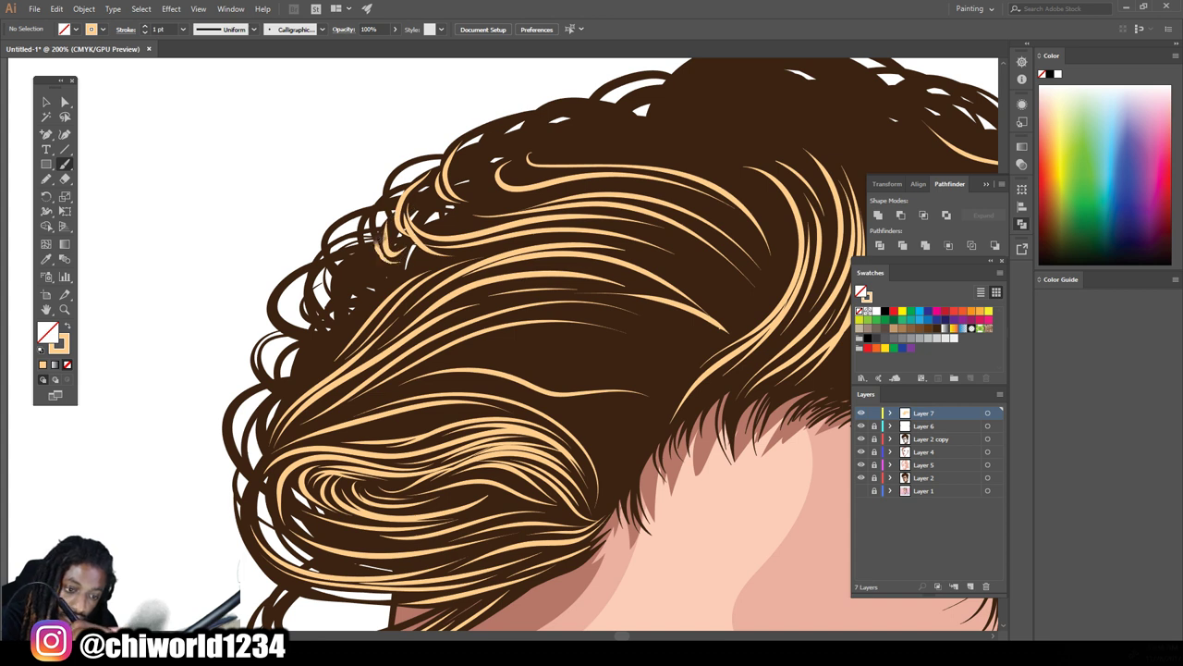
{"action": "left_click_drag", "start_coordinate": [319, 310], "coordinate": [574, 236]}
{"action": "left_click_drag", "start_coordinate": [352, 268], "coordinate": [634, 237]}
{"action": "left_click_drag", "start_coordinate": [282, 310], "coordinate": [491, 245]}
{"action": "left_click_drag", "start_coordinate": [404, 308], "coordinate": [541, 238]}
{"action": "left_click_drag", "start_coordinate": [297, 379], "coordinate": [368, 320]}
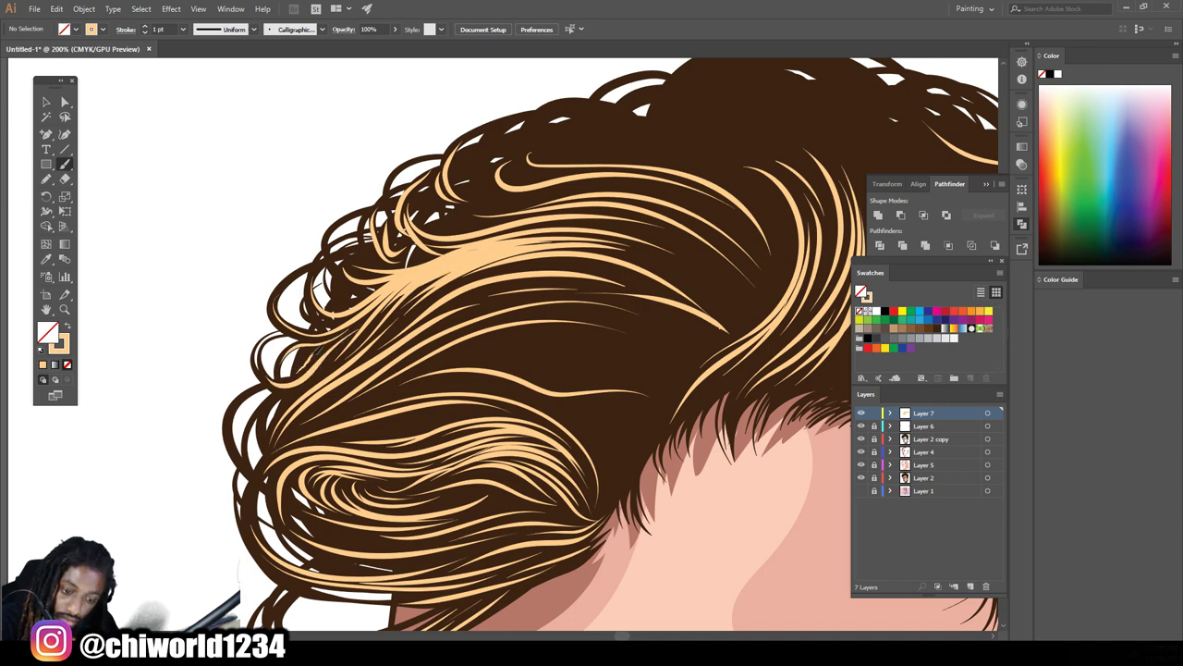
{"action": "mouse_move", "coordinate": [282, 412]}
{"action": "left_mouse_down"}
{"action": "mouse_move", "coordinate": [363, 342]}
{"action": "mouse_move", "coordinate": [481, 273]}
{"action": "mouse_move", "coordinate": [574, 267]}
{"action": "left_mouse_up"}
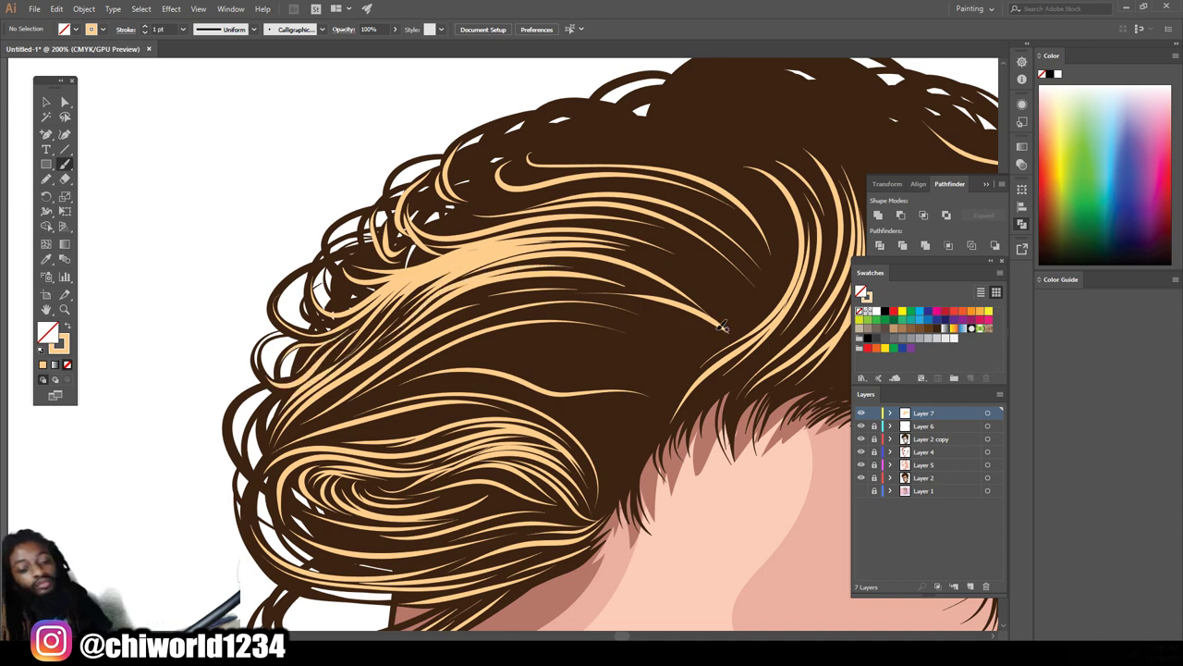
Zoom out and back in repeatedly to review the hair highlights against the whole portrait
{"action": "key", "text": "ctrl+minus"}
{"action": "key", "text": "ctrl+minus"}
{"action": "key", "text": "ctrl+minus"}
{"action": "key", "text": "ctrl+plus"}
{"action": "key", "text": "ctrl+plus"}
{"action": "key", "text": "ctrl+plus"}
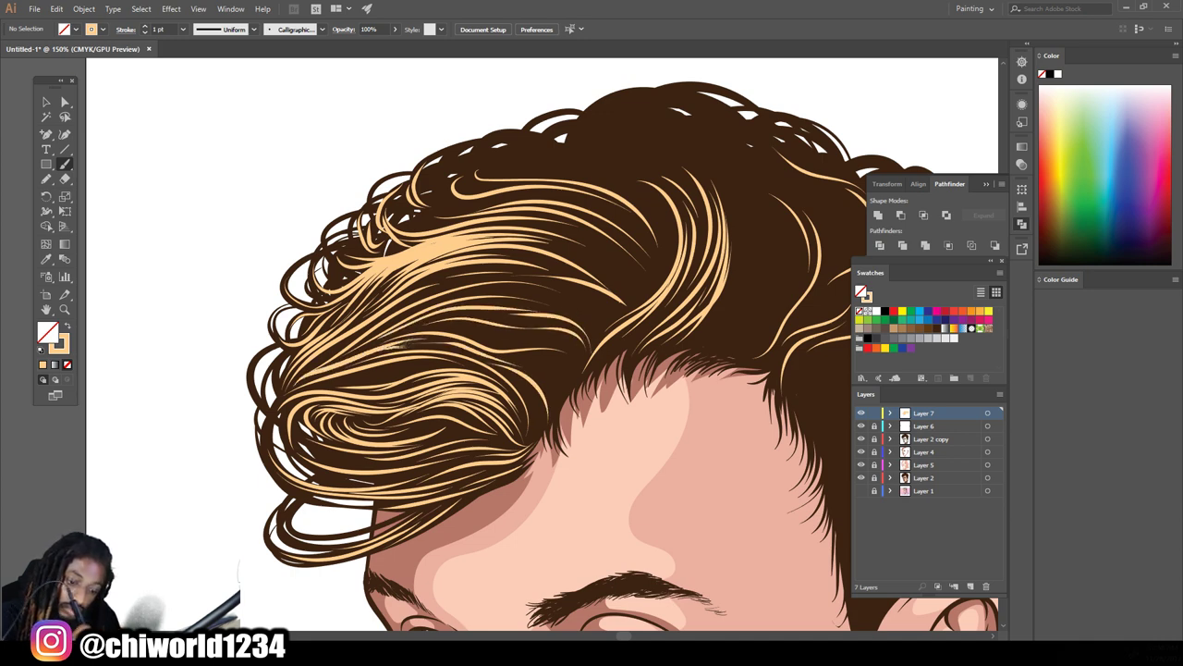
{"action": "key", "text": "ctrl+0"}
{"action": "key", "text": "ctrl+plus"}
{"action": "key", "text": "ctrl+plus"}
{"action": "key", "text": "ctrl+plus"}
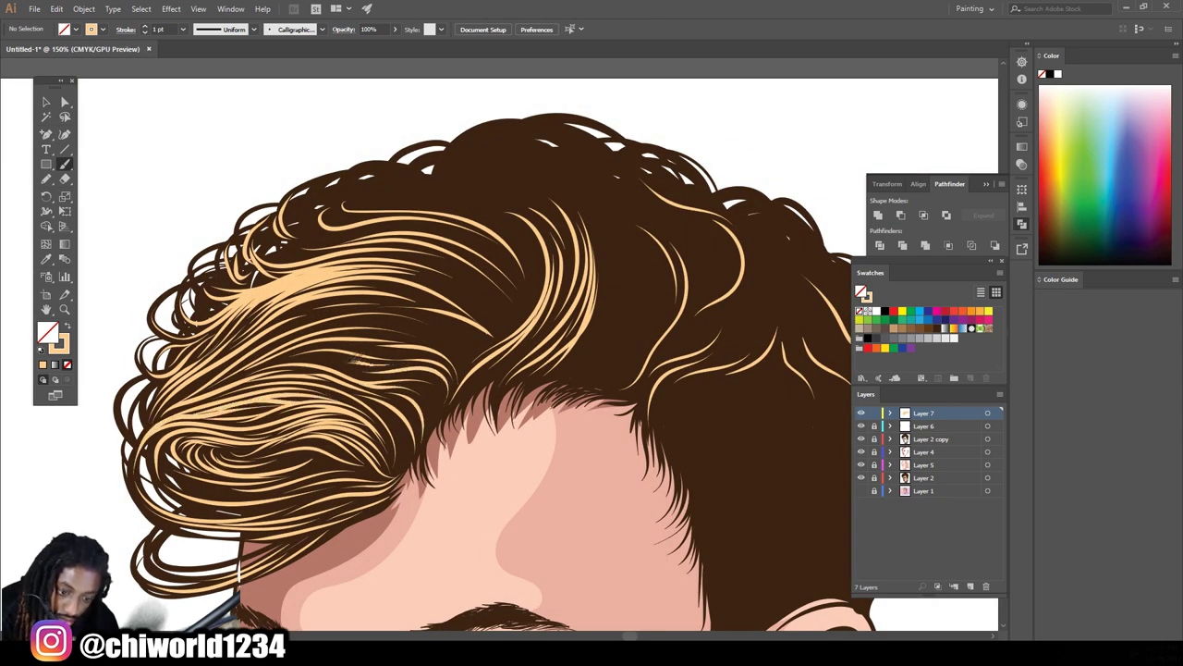
{"action": "key", "text": "ctrl+0"}
{"action": "key", "text": "ctrl+plus"}
{"action": "key", "text": "ctrl+plus"}
{"action": "key", "text": "ctrl+plus"}
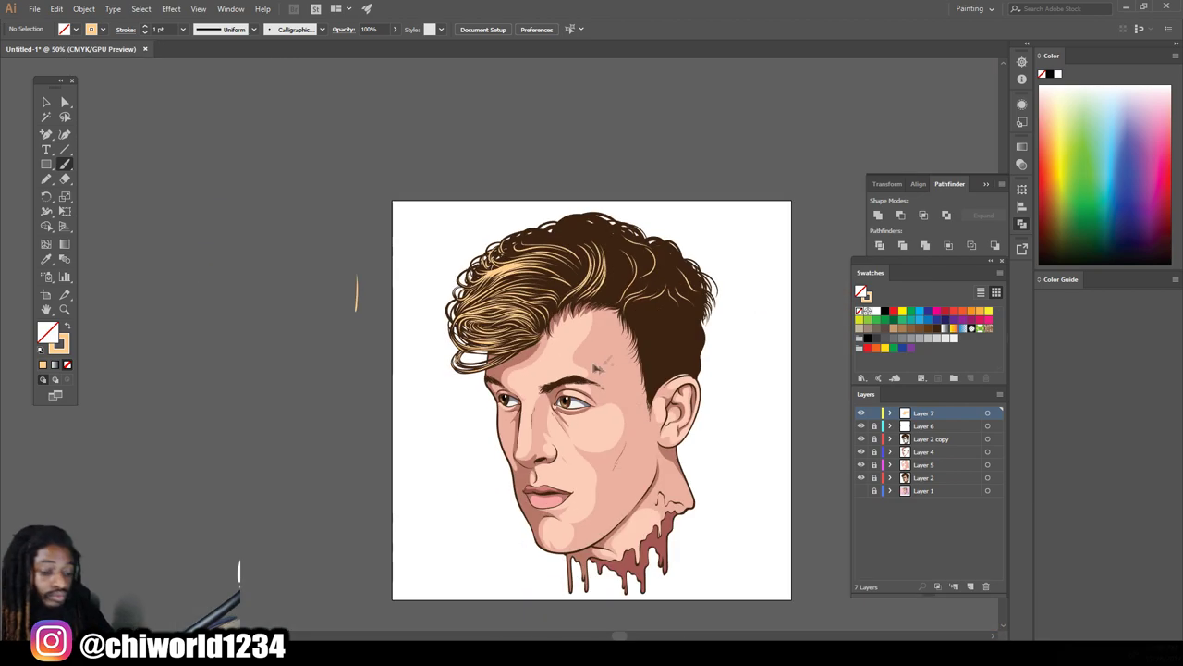
Paint four light peach strands along the top of the hair
{"action": "key", "text": "ctrl+0"}
{"action": "scroll", "coordinate": [507, 321], "scroll_direction": "up", "scroll_amount": 5}
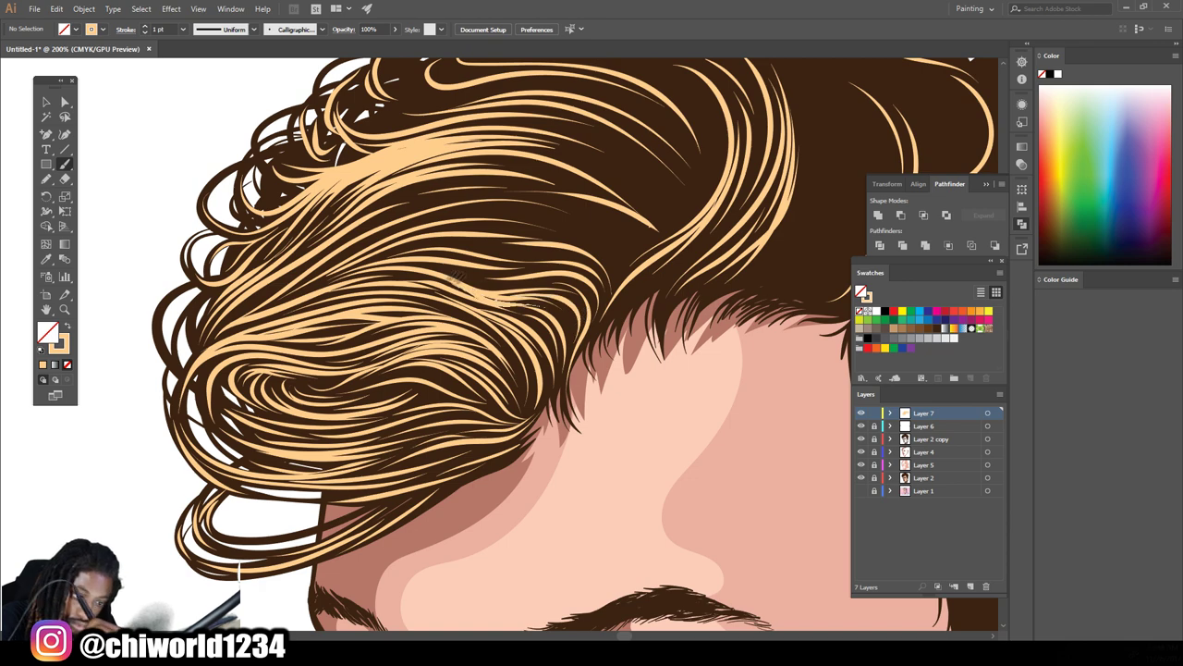
{"action": "key", "text": "ctrl+minus"}
{"action": "key", "text": "ctrl+minus"}
{"action": "key", "text": "ctrl+minus"}
{"action": "key", "text": "ctrl+plus"}
{"action": "key", "text": "ctrl+plus"}
{"action": "key", "text": "ctrl+plus"}
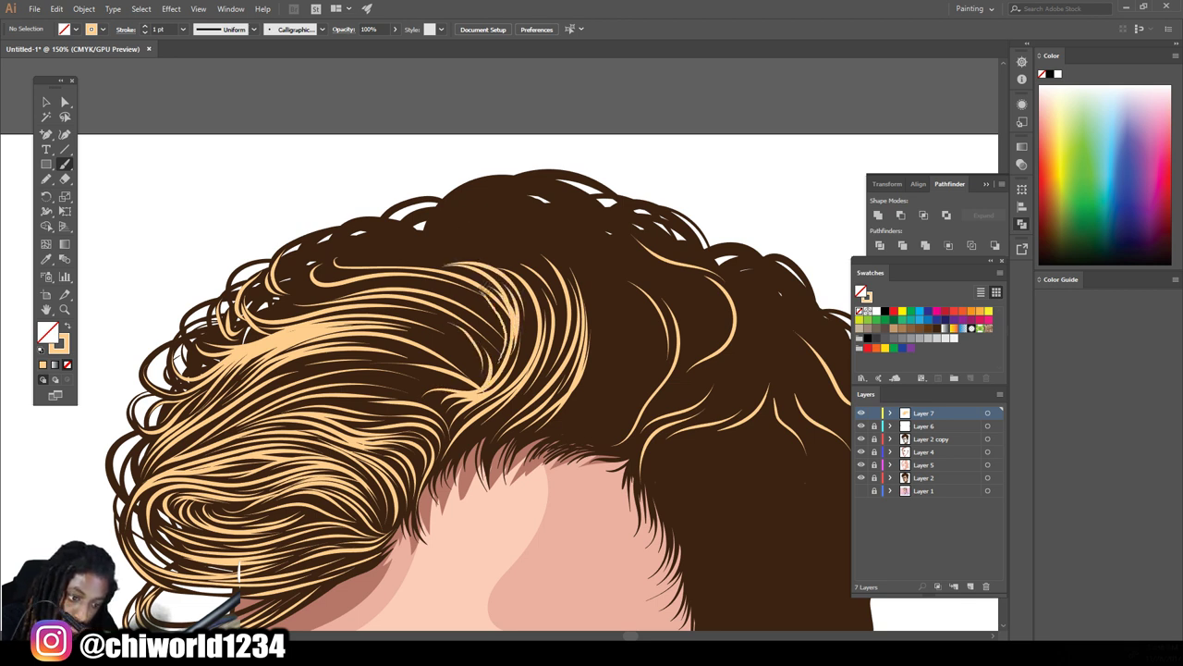
{"action": "scroll", "coordinate": [713, 366], "scroll_direction": "down", "scroll_amount": 3}
{"action": "scroll", "coordinate": [555, 277], "scroll_direction": "up", "scroll_amount": 3}
{"action": "left_click_drag", "start_coordinate": [551, 202], "coordinate": [328, 192]}
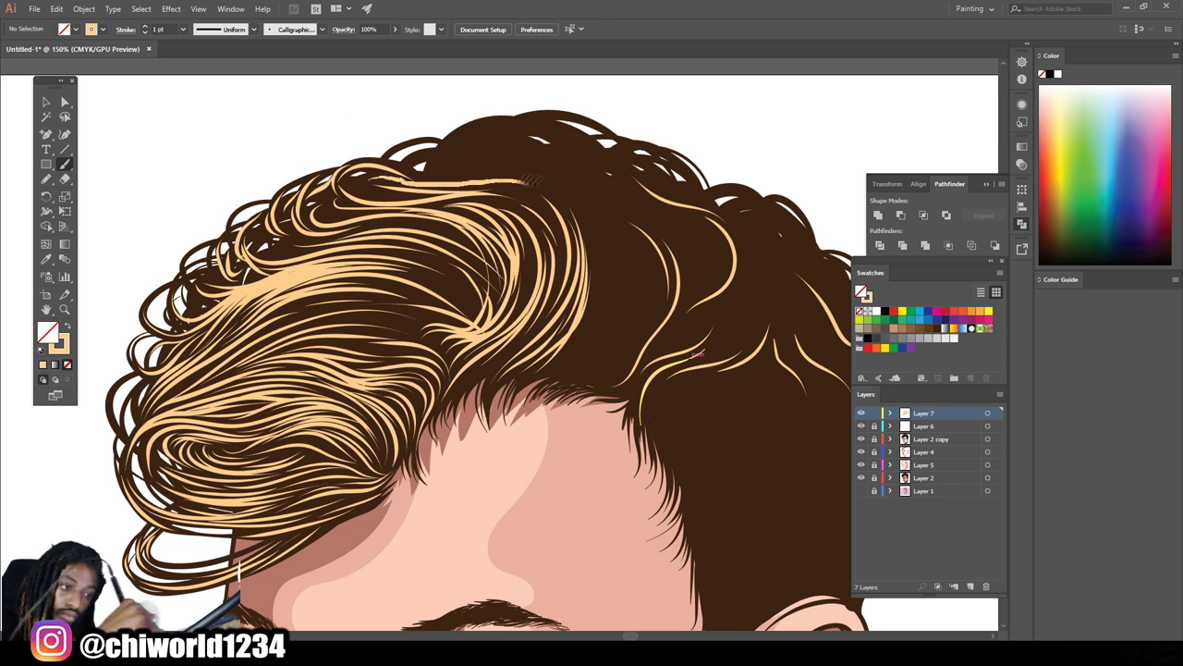
{"action": "left_click_drag", "start_coordinate": [614, 250], "coordinate": [436, 174]}
{"action": "left_click_drag", "start_coordinate": [555, 167], "coordinate": [434, 172]}
{"action": "mouse_move", "coordinate": [597, 154]}
{"action": "left_mouse_down"}
{"action": "mouse_move", "coordinate": [499, 138]}
{"action": "mouse_move", "coordinate": [583, 129]}
{"action": "mouse_move", "coordinate": [509, 115]}
{"action": "left_mouse_up"}
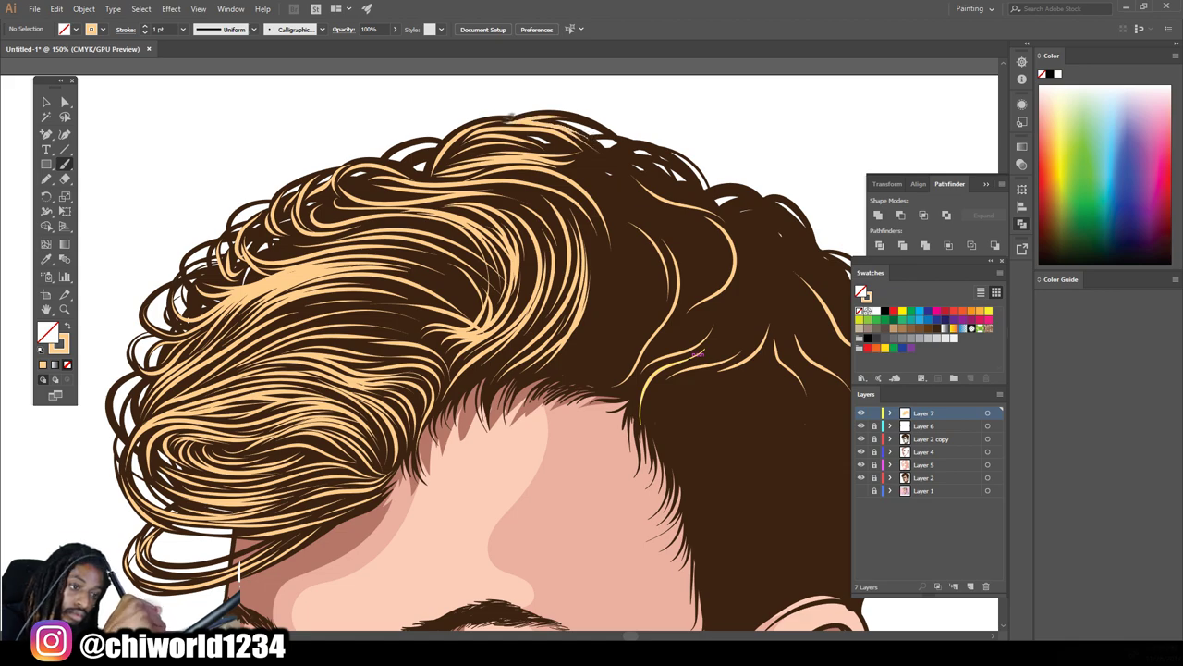
Paint three blonde strands over the dark upper-right area of the hair
{"action": "key", "text": "ctrl+0"}
{"action": "scroll", "coordinate": [503, 427], "scroll_direction": "up", "scroll_amount": 5}
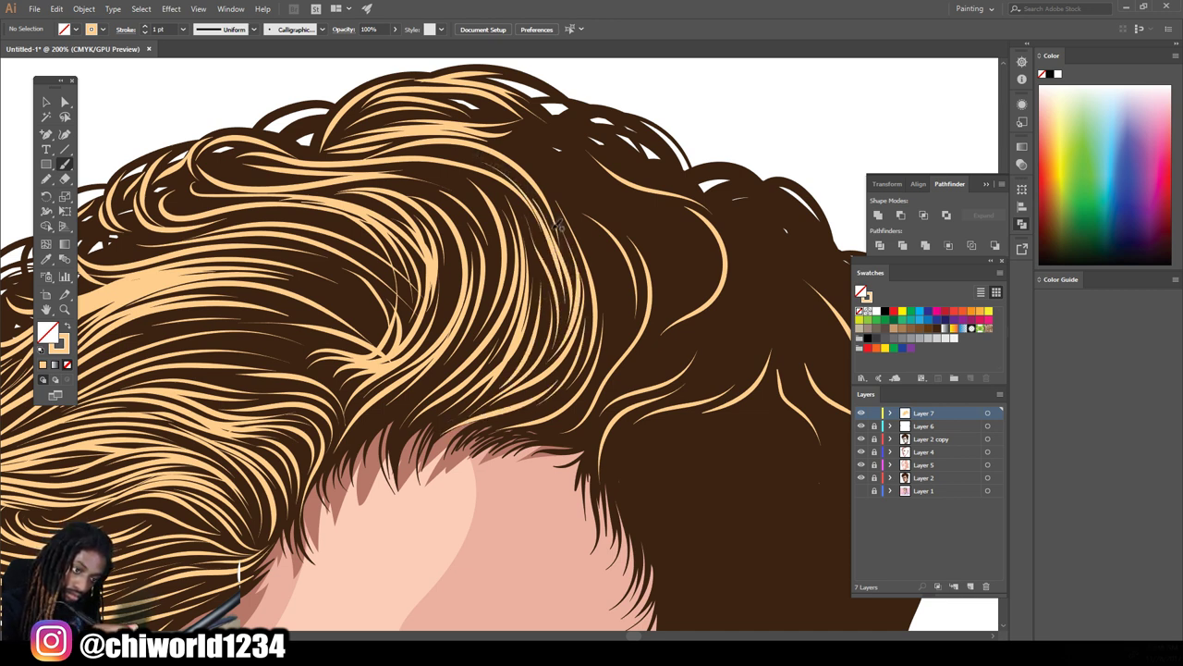
{"action": "key", "text": "ctrl+plus"}
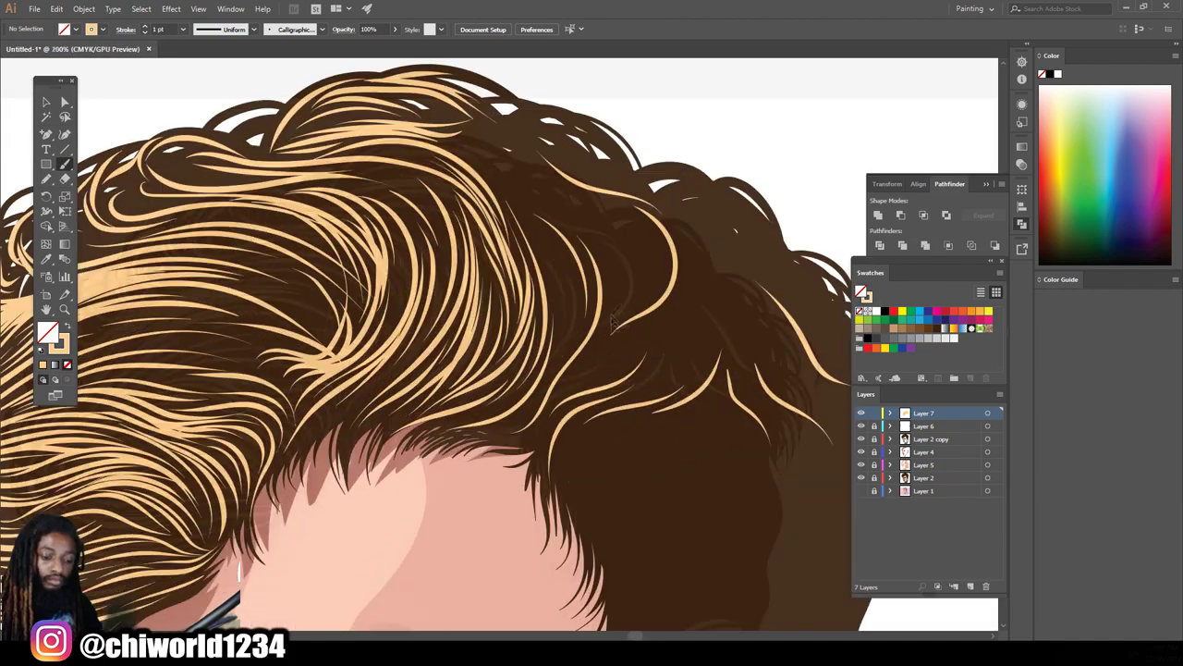
{"action": "key", "text": "ctrl+minus"}
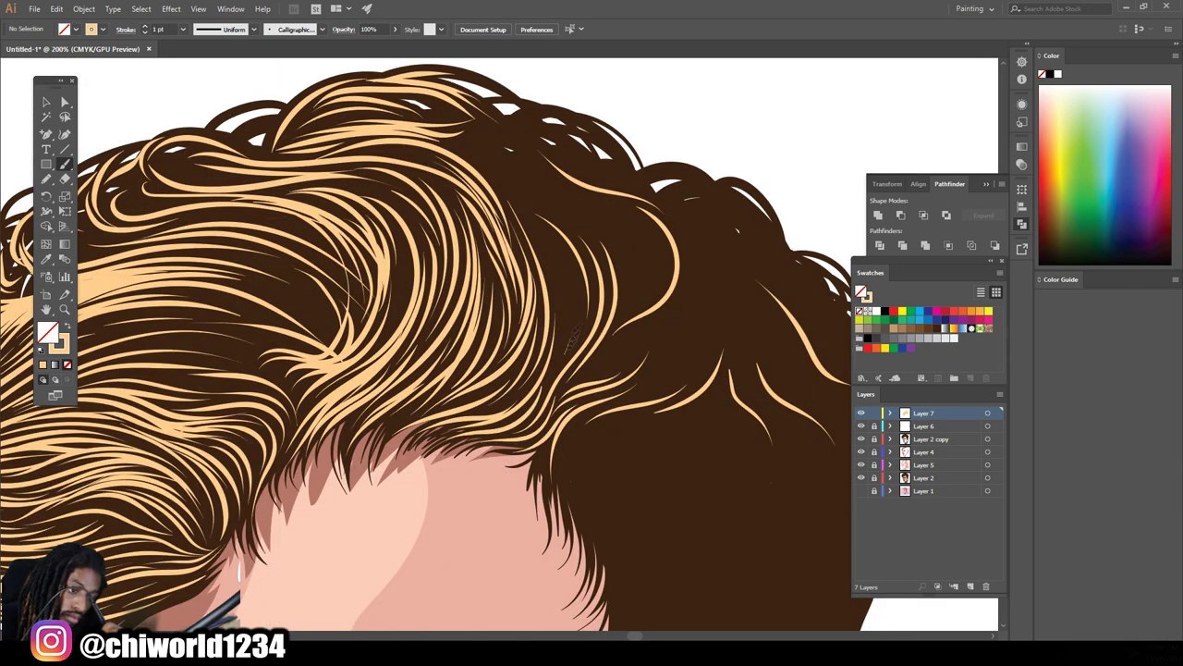
{"action": "left_click_drag", "start_coordinate": [625, 283], "coordinate": [490, 148]}
{"action": "left_click_drag", "start_coordinate": [628, 243], "coordinate": [524, 163]}
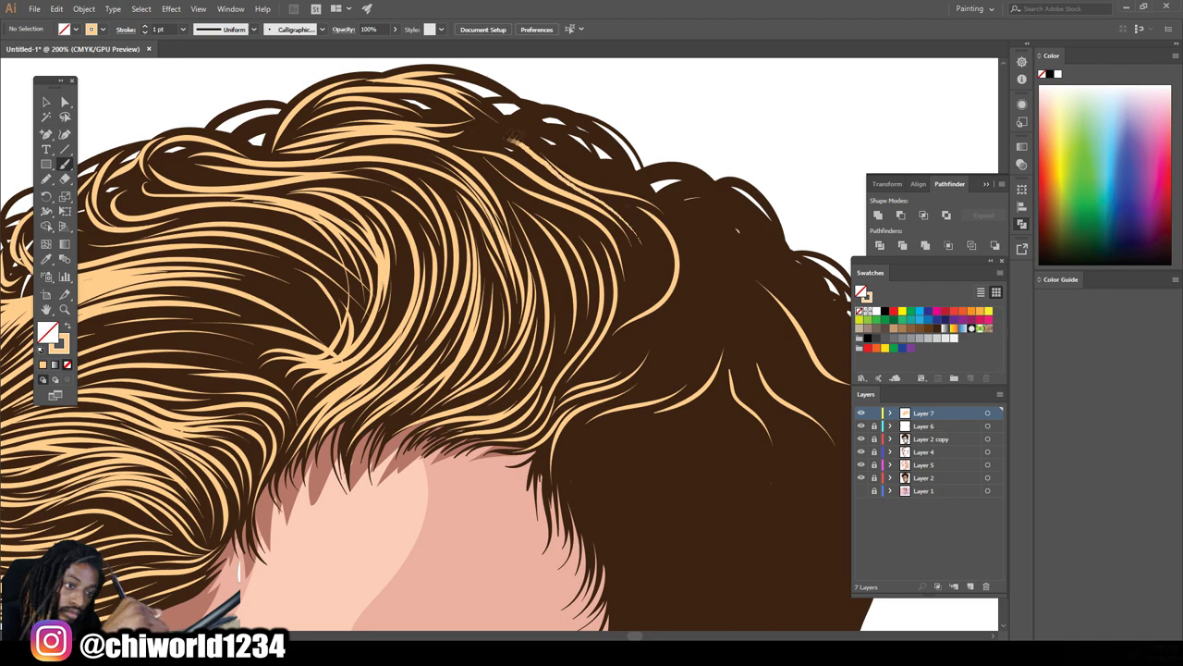
{"action": "left_click_drag", "start_coordinate": [638, 182], "coordinate": [499, 118]}
{"action": "scroll", "coordinate": [653, 349], "scroll_direction": "down", "scroll_amount": 4}
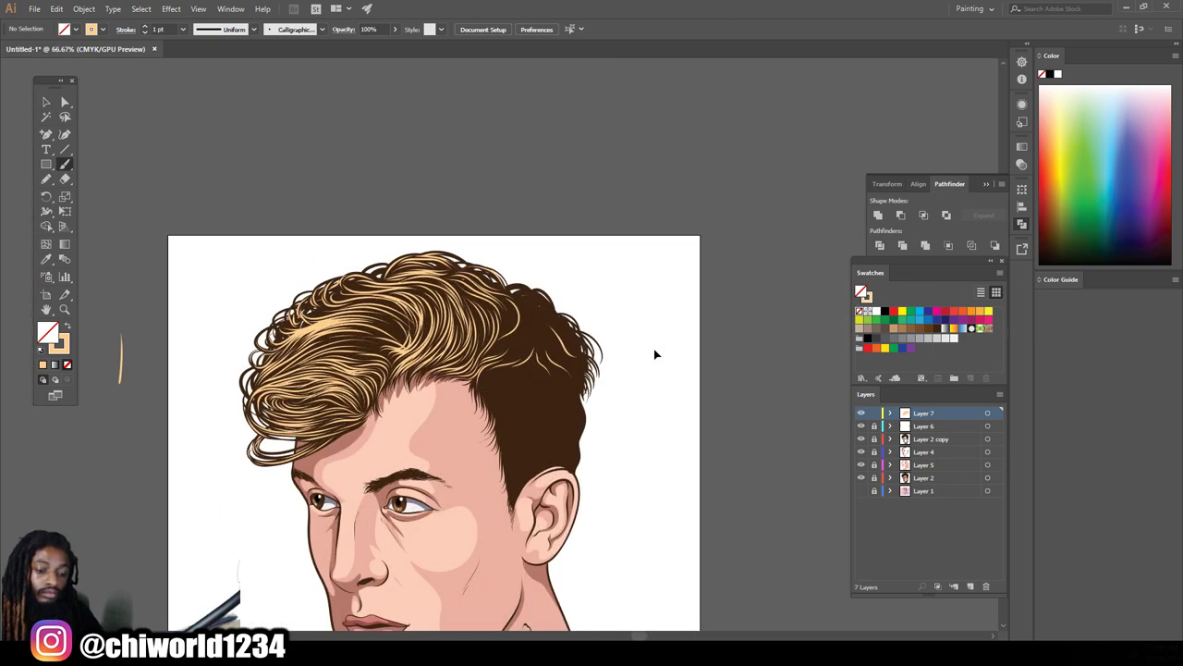
Paint four more light peach strands across the upper hair, filling gaps between curls
{"action": "scroll", "coordinate": [654, 348], "scroll_direction": "up", "scroll_amount": 3}
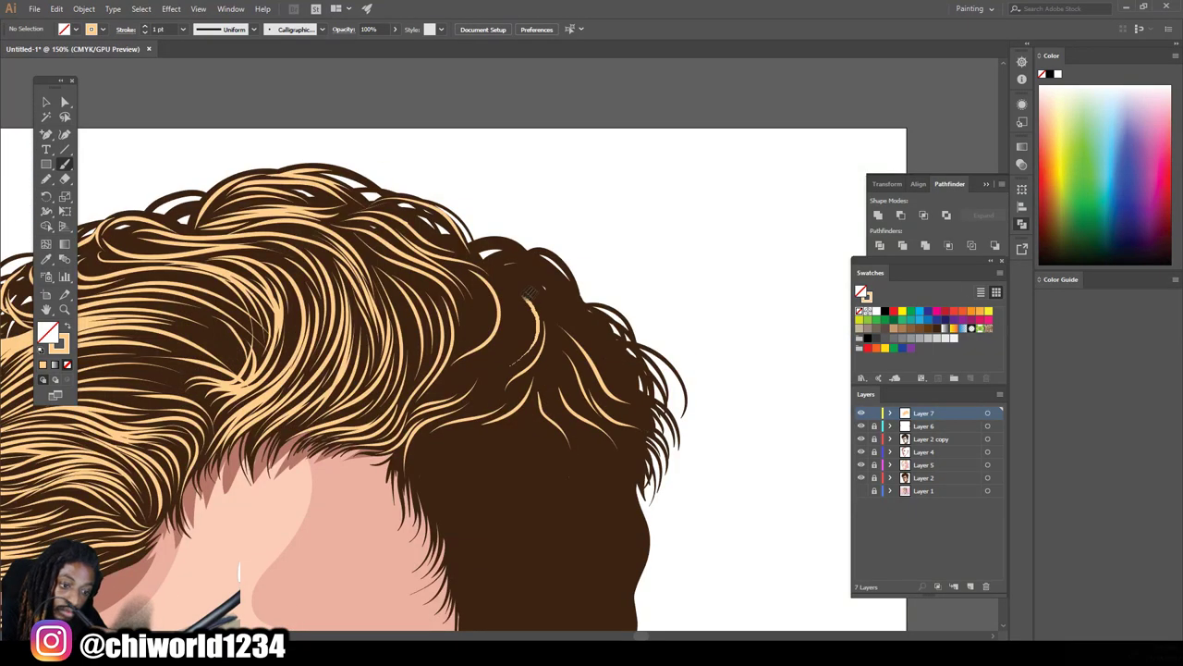
{"action": "scroll", "coordinate": [724, 394], "scroll_direction": "up", "scroll_amount": 1}
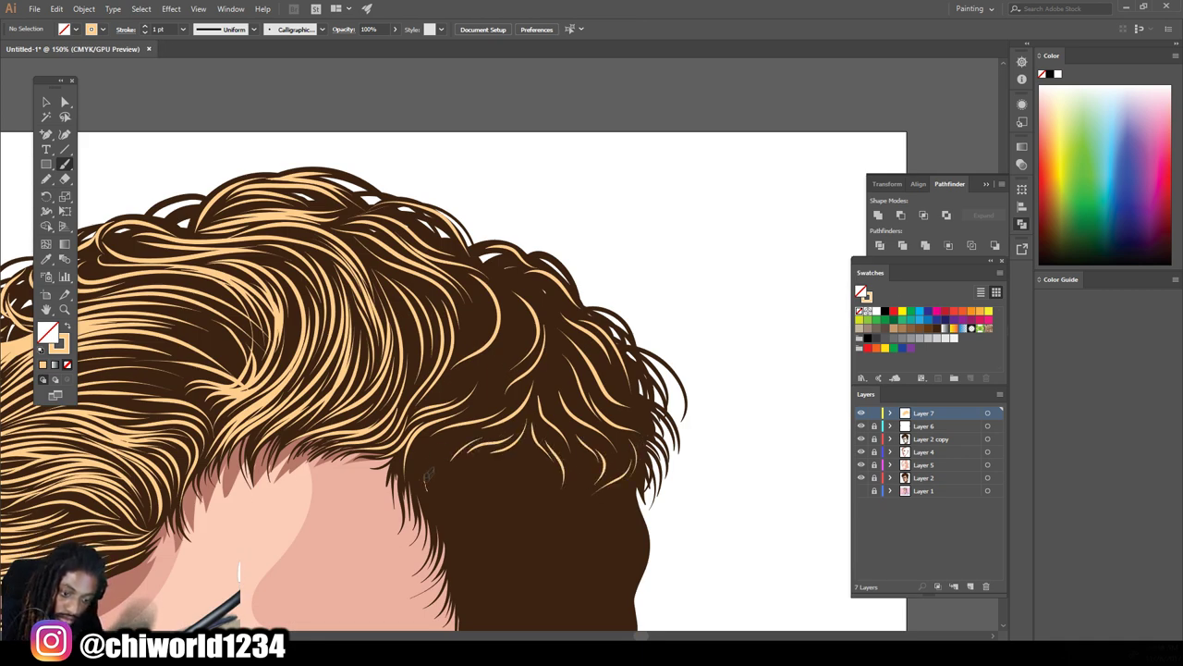
{"action": "left_click_drag", "start_coordinate": [507, 357], "coordinate": [455, 371]}
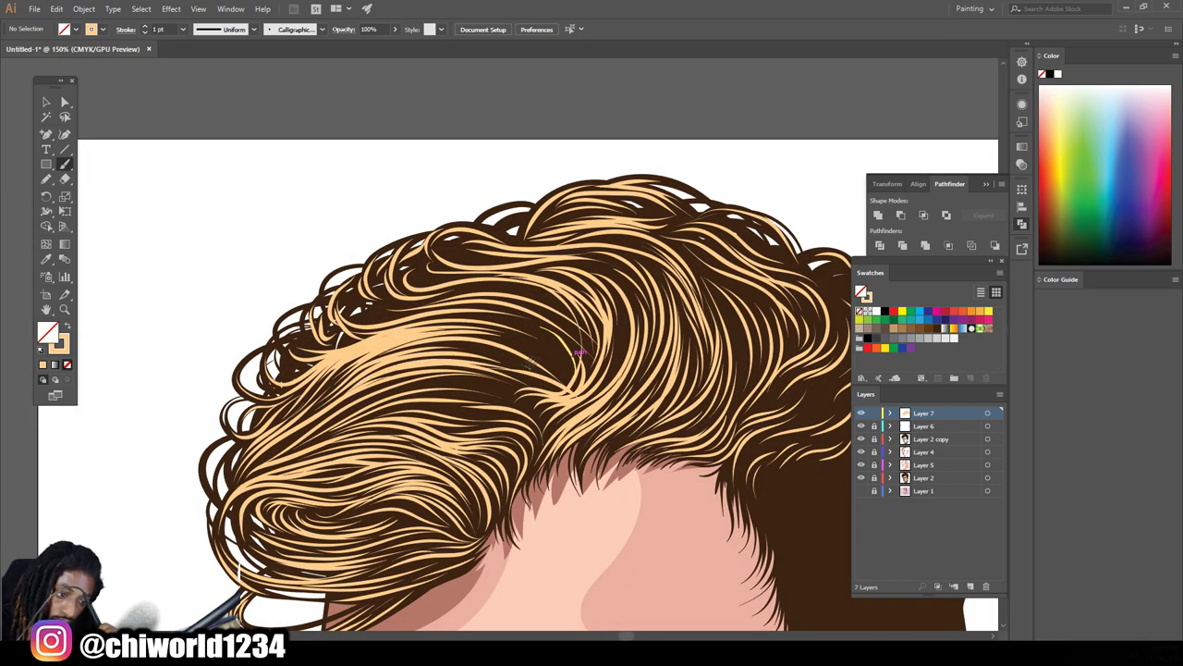
{"action": "mouse_move", "coordinate": [499, 342]}
{"action": "left_mouse_down"}
{"action": "mouse_move", "coordinate": [563, 347]}
{"action": "mouse_move", "coordinate": [397, 335]}
{"action": "left_mouse_up"}
{"action": "mouse_move", "coordinate": [453, 252]}
{"action": "left_mouse_down"}
{"action": "mouse_move", "coordinate": [547, 259]}
{"action": "mouse_move", "coordinate": [421, 276]}
{"action": "left_mouse_up"}
{"action": "left_click_drag", "start_coordinate": [559, 296], "coordinate": [368, 314]}
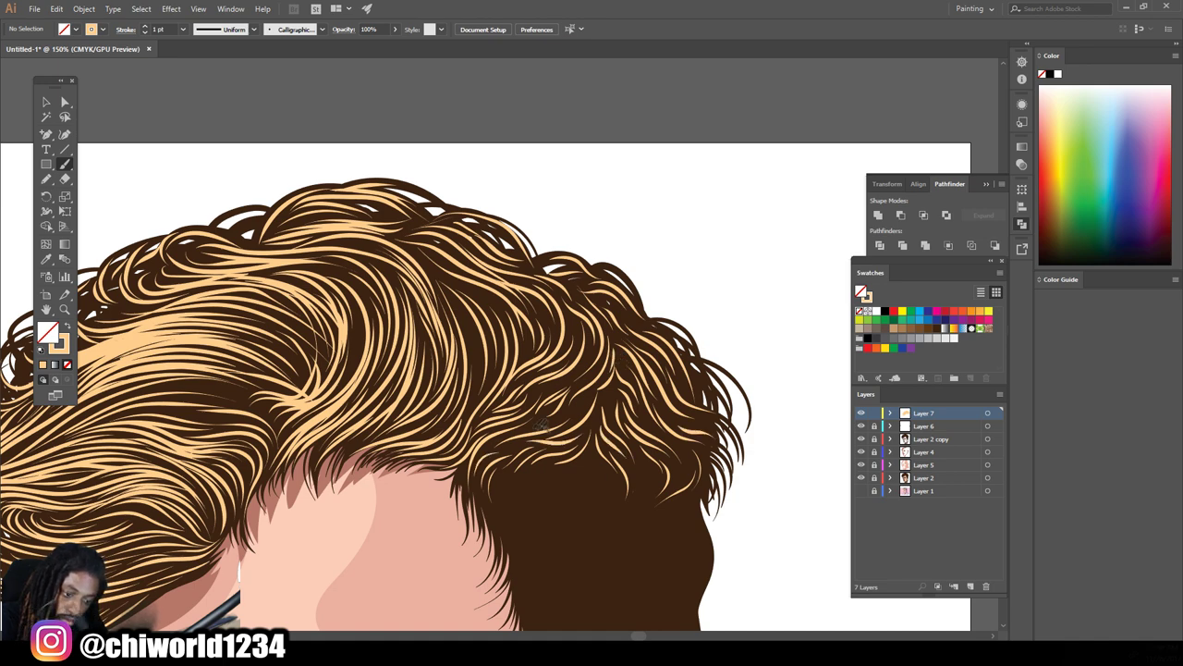
{"action": "scroll", "coordinate": [627, 369], "scroll_direction": "down", "scroll_amount": 1}
{"action": "scroll", "coordinate": [648, 425], "scroll_direction": "down", "scroll_amount": 5}
{"action": "scroll", "coordinate": [470, 411], "scroll_direction": "up", "scroll_amount": 5}
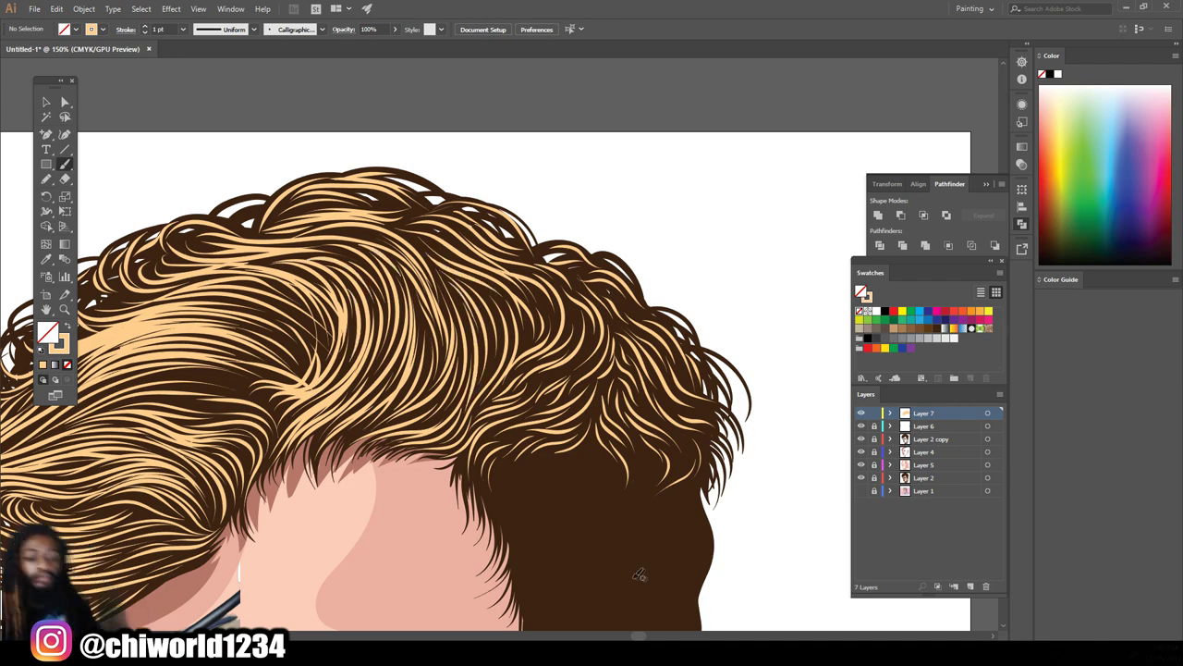
{"action": "scroll", "coordinate": [397, 305], "scroll_direction": "down", "scroll_amount": 5}
{"action": "scroll", "coordinate": [500, 296], "scroll_direction": "up", "scroll_amount": 4}
{"action": "scroll", "coordinate": [506, 289], "scroll_direction": "up", "scroll_amount": 1}
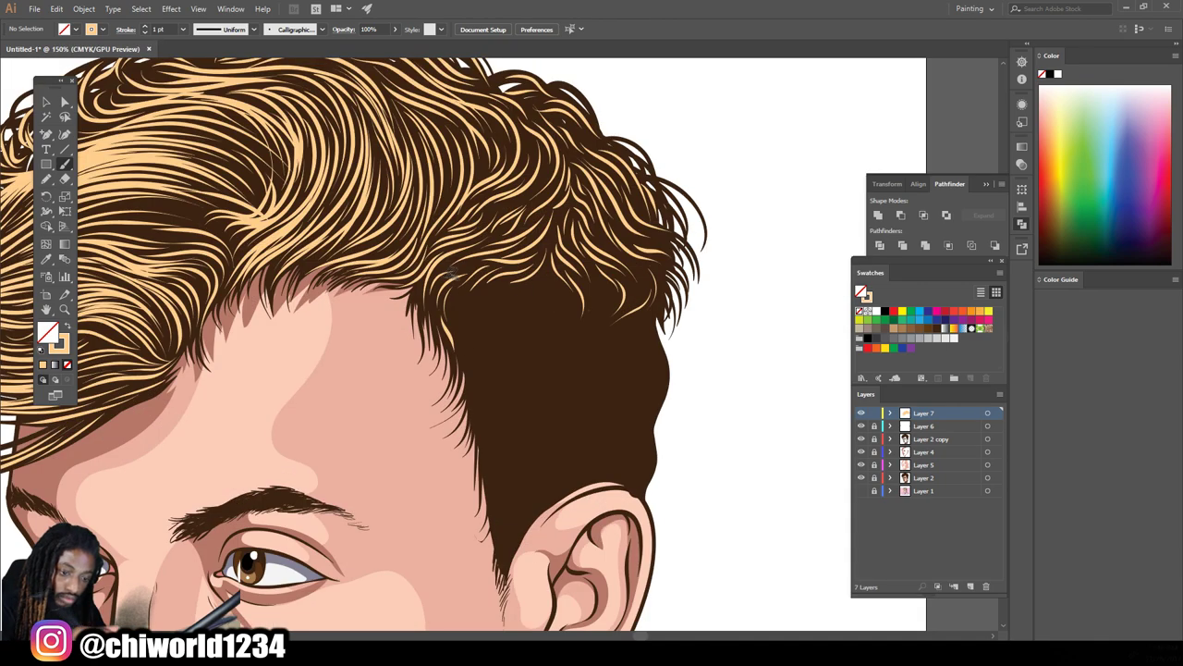
Change the stroke colour to a darker tan-brown in the Color Picker
{"action": "left_click", "coordinate": [61, 344]}
{"action": "double_click", "coordinate": [61, 346]}
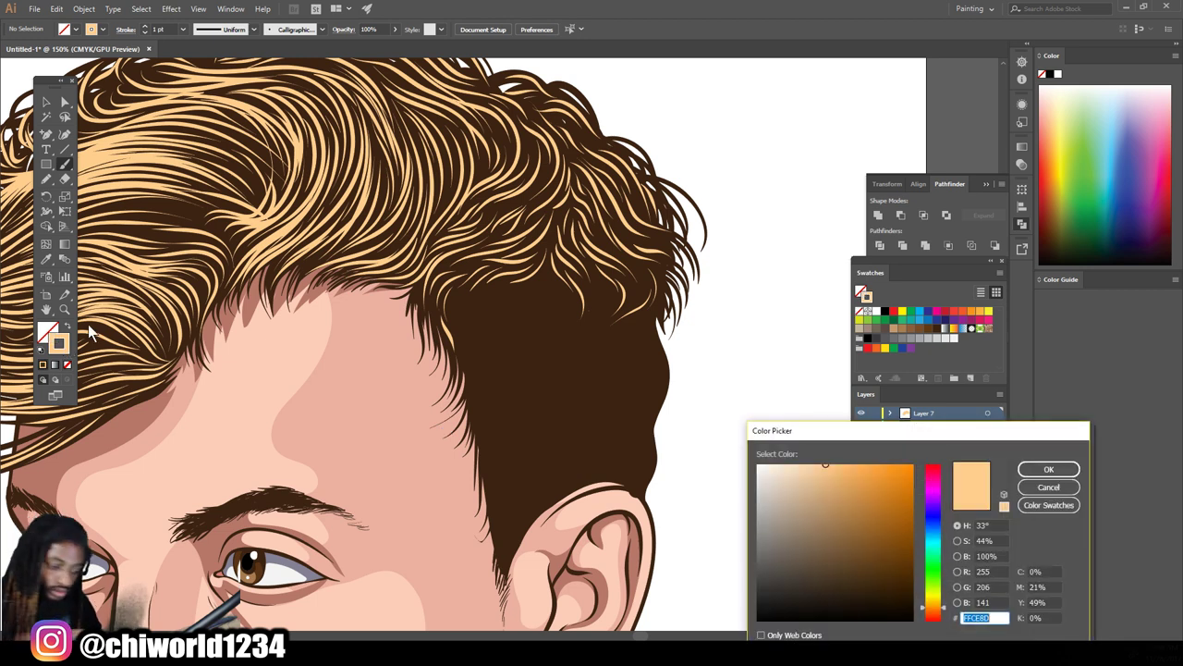
{"action": "left_click_drag", "start_coordinate": [830, 483], "coordinate": [840, 528]}
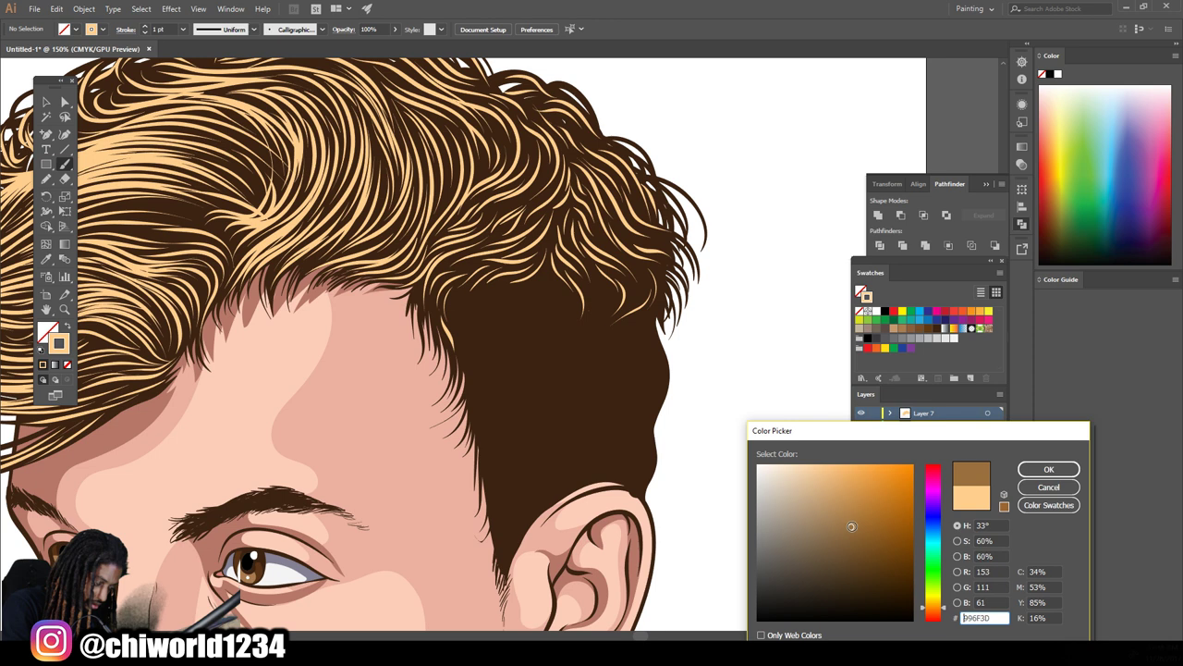
{"action": "left_click", "coordinate": [1048, 468]}
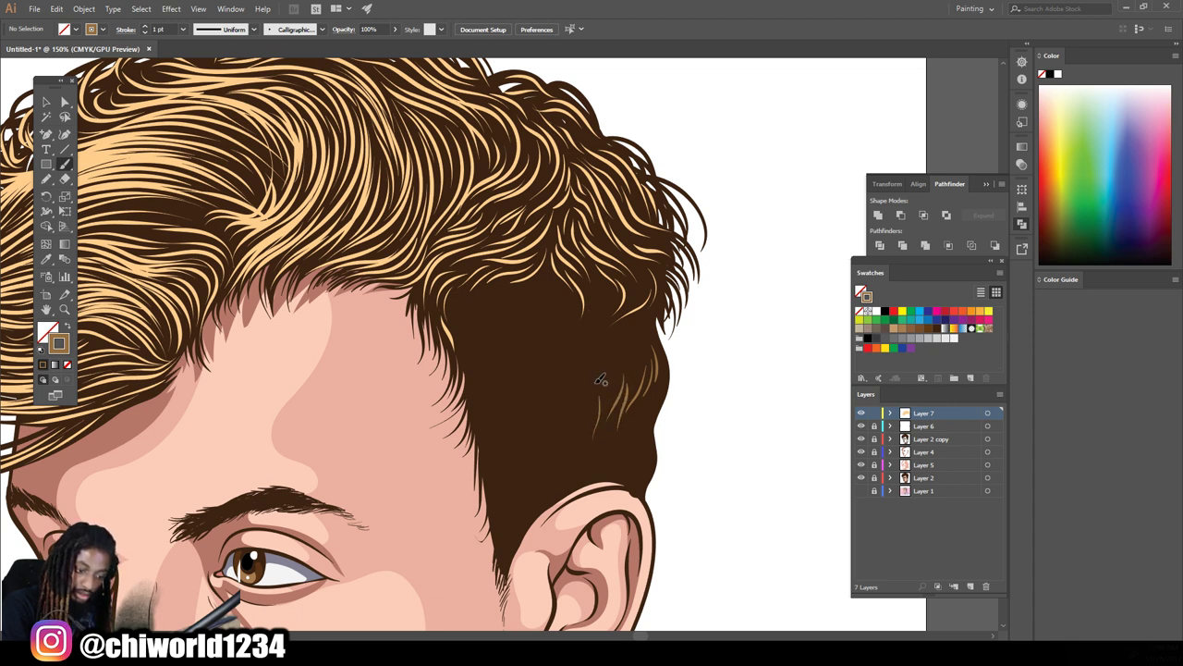
Paint eight thin tan strands over the dark side hair above the ear
{"action": "left_click_drag", "start_coordinate": [535, 368], "coordinate": [521, 435]}
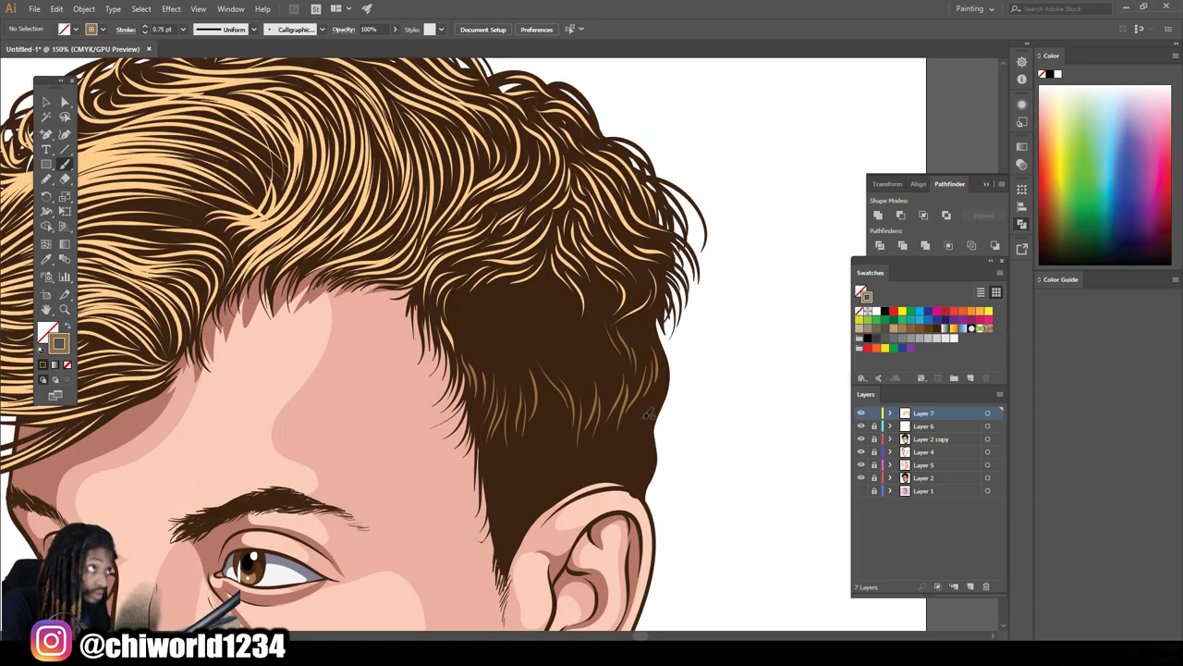
{"action": "left_click_drag", "start_coordinate": [647, 418], "coordinate": [619, 453]}
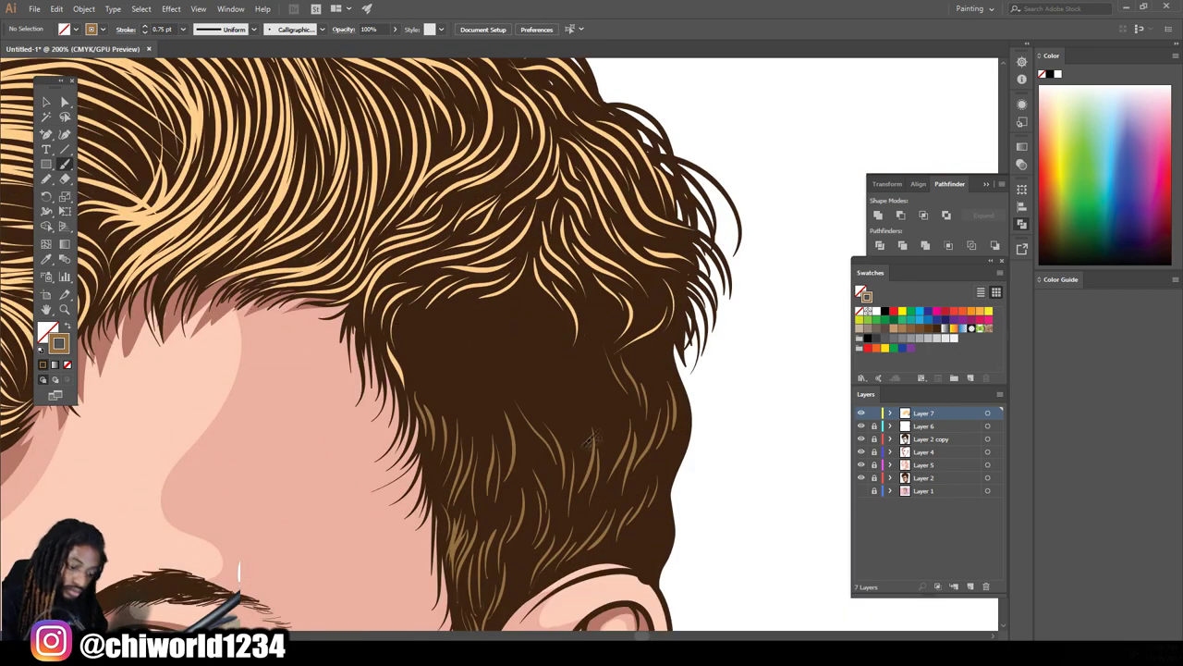
{"action": "left_click_drag", "start_coordinate": [496, 424], "coordinate": [490, 368]}
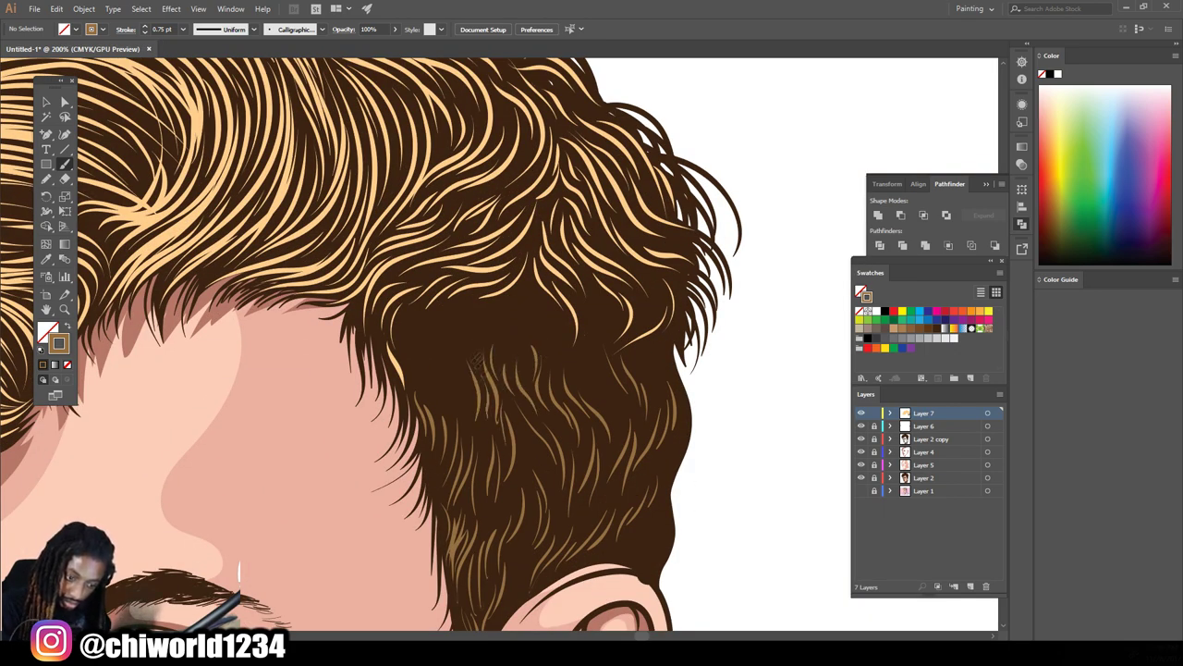
{"action": "left_click_drag", "start_coordinate": [476, 405], "coordinate": [432, 340]}
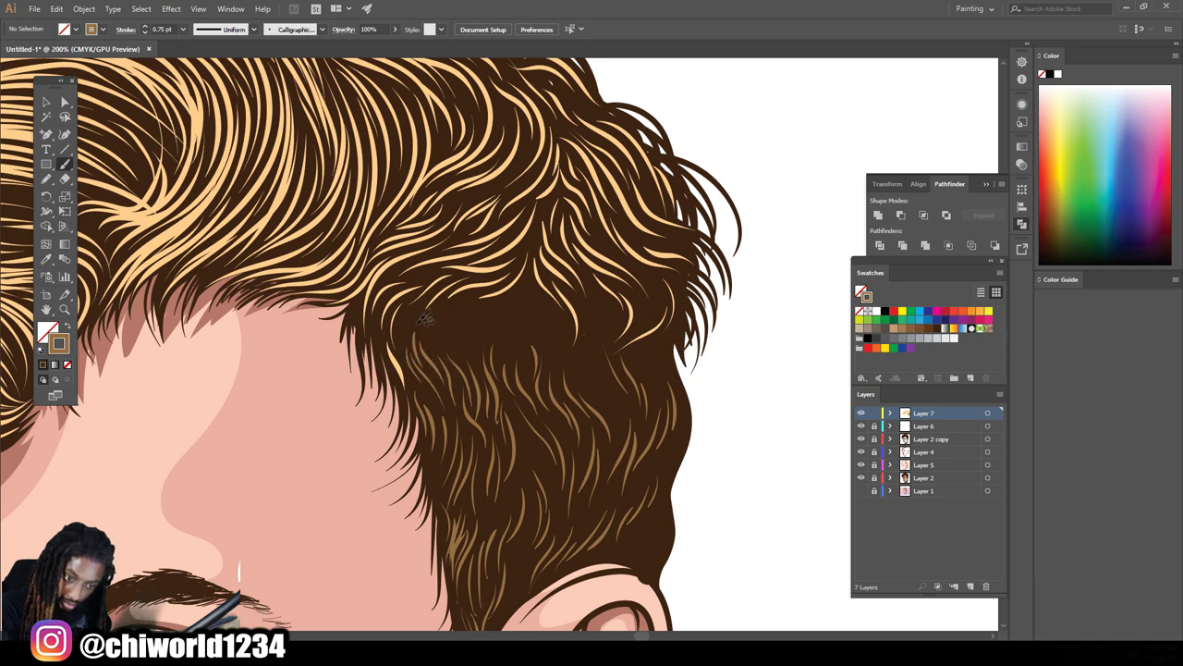
{"action": "left_click_drag", "start_coordinate": [627, 421], "coordinate": [591, 340]}
{"action": "left_click_drag", "start_coordinate": [603, 400], "coordinate": [583, 324]}
{"action": "left_click_drag", "start_coordinate": [647, 394], "coordinate": [667, 356]}
{"action": "mouse_move", "coordinate": [670, 505]}
{"action": "left_mouse_down"}
{"action": "mouse_move", "coordinate": [653, 562]}
{"action": "mouse_move", "coordinate": [566, 566]}
{"action": "left_mouse_up"}
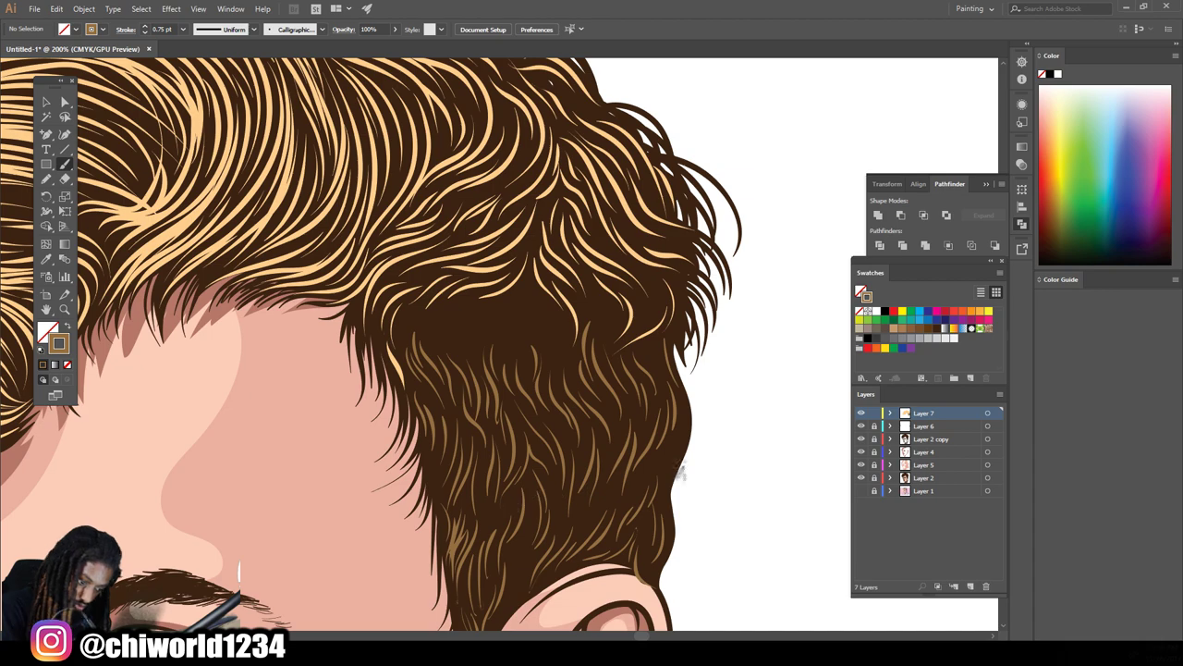
Review the side-hair strands at several zoom levels, ending at 100% on the face
{"action": "key", "text": "ctrl+0"}
{"action": "key", "text": "ctrl+equal"}
{"action": "key", "text": "ctrl+equal"}
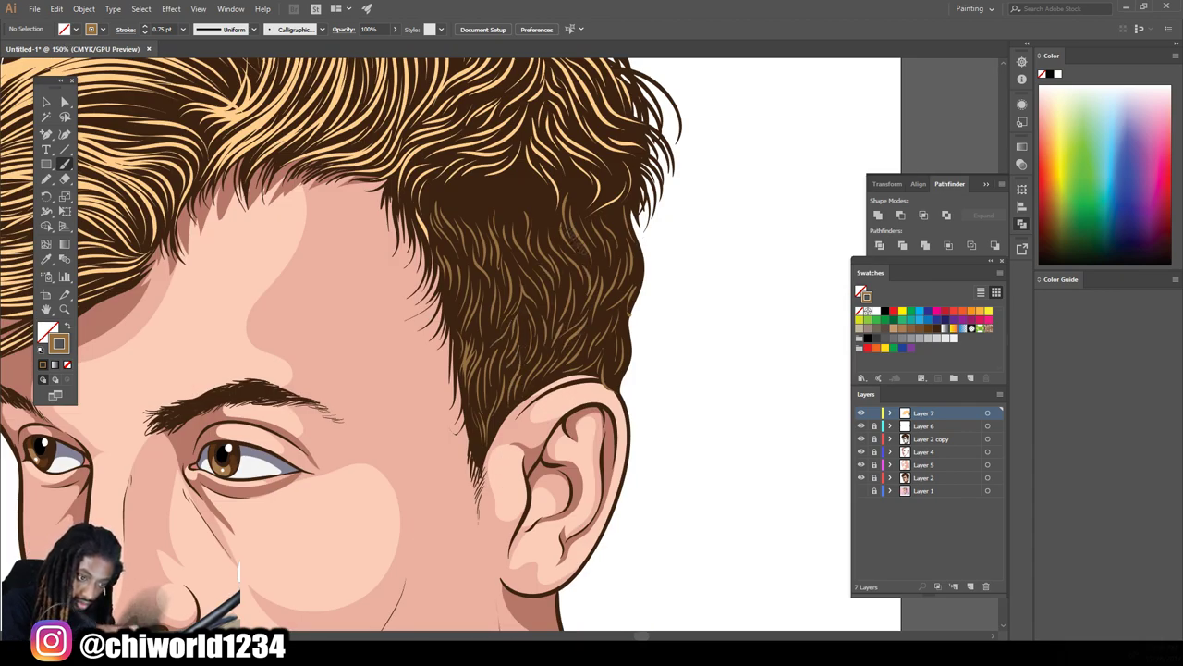
{"action": "scroll", "coordinate": [573, 238], "scroll_direction": "up", "scroll_amount": 2}
{"action": "scroll", "coordinate": [539, 273], "scroll_direction": "up", "scroll_amount": 1}
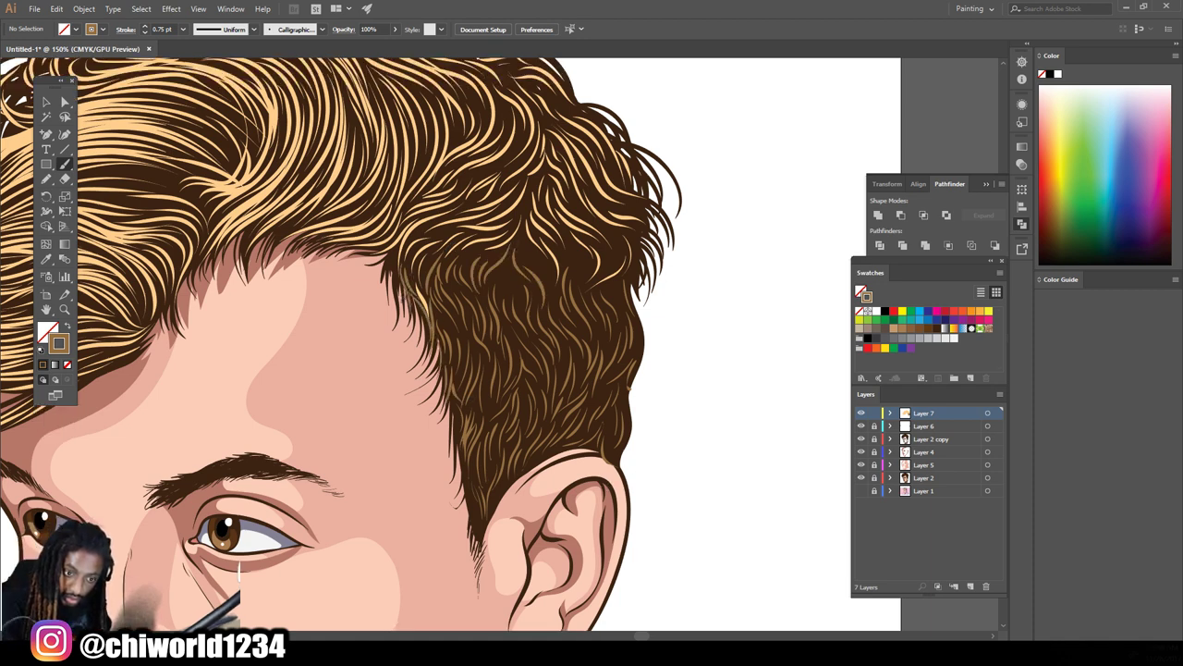
{"action": "key", "text": "ctrl+0"}
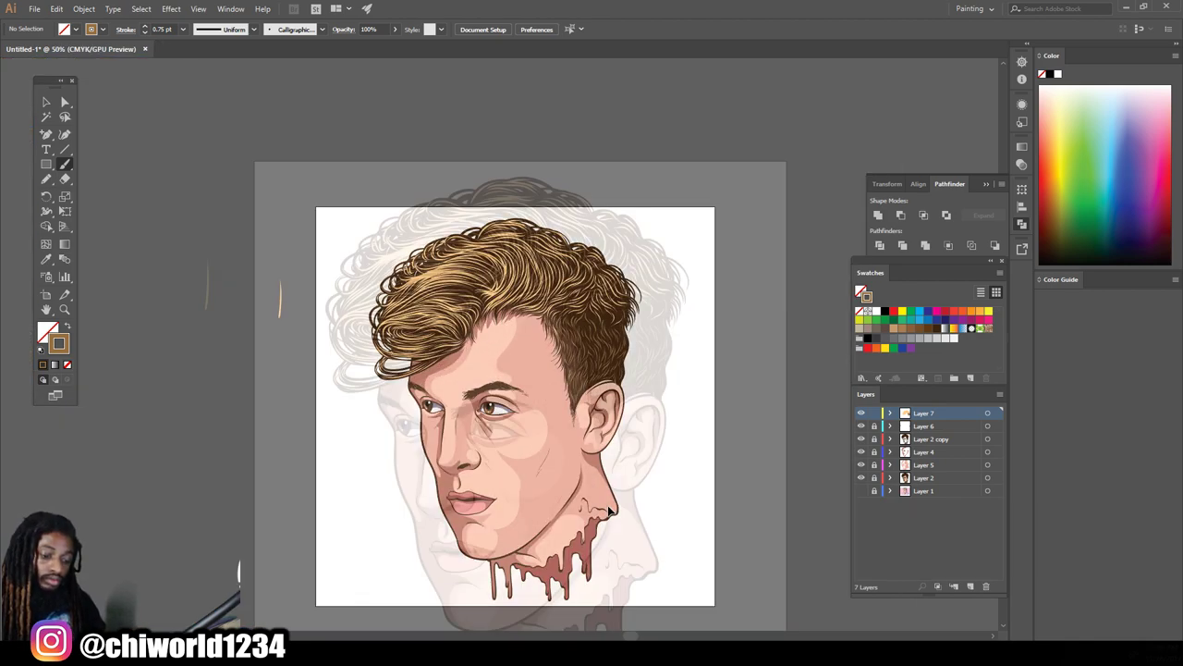
{"action": "key", "text": "ctrl+equal"}
{"action": "key", "text": "ctrl+equal"}
{"action": "key", "text": "ctrl+equal"}
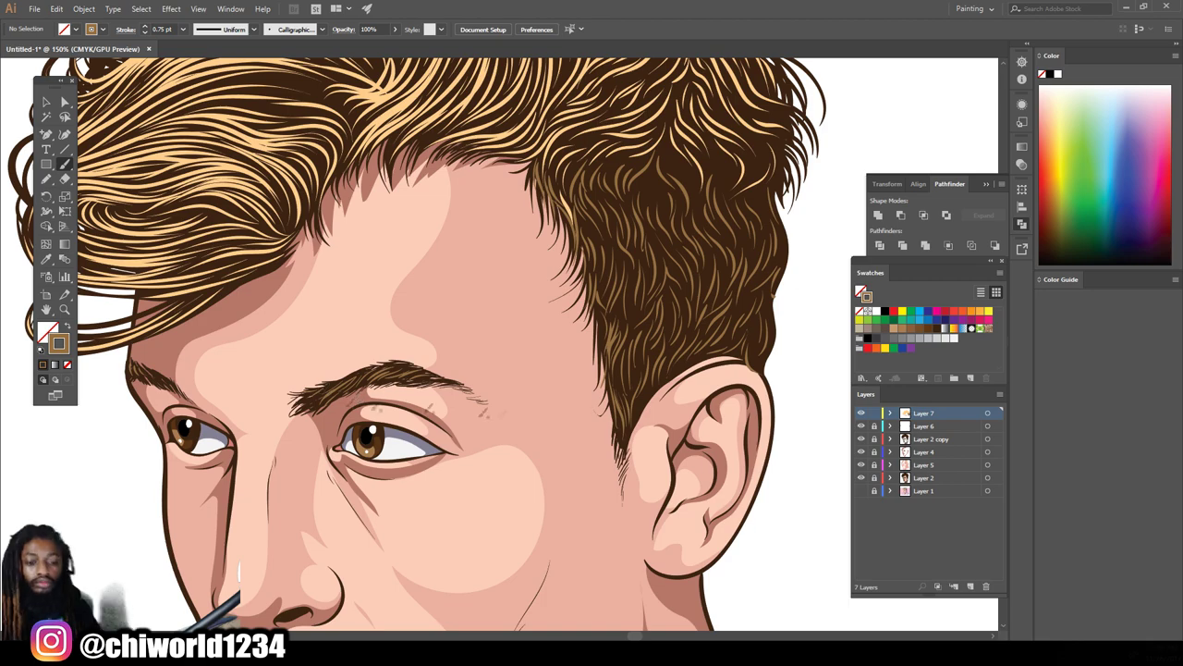
{"action": "key", "text": "ctrl+0"}
{"action": "key", "text": "ctrl+equal"}
{"action": "key", "text": "ctrl+equal"}
{"action": "left_click", "coordinate": [183, 29]}
Set the brush stroke weight to 3 pt and paint two short strands in the upper hair
{"action": "left_click", "coordinate": [199, 97]}
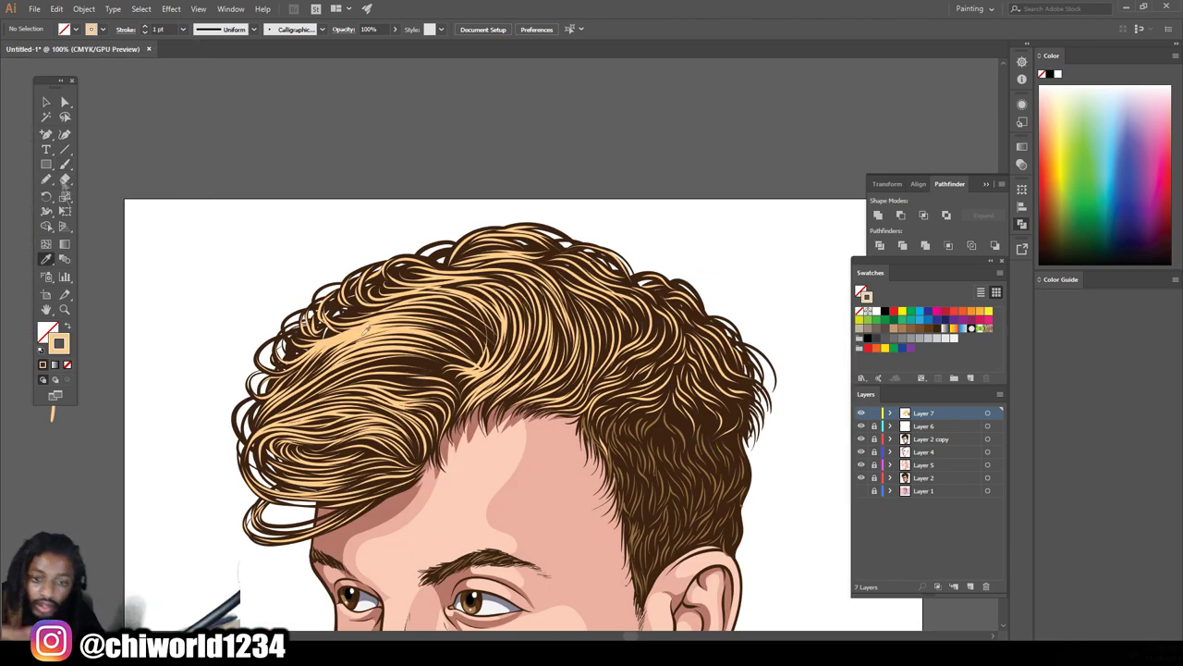
{"action": "left_click", "coordinate": [183, 28]}
{"action": "left_click", "coordinate": [198, 110]}
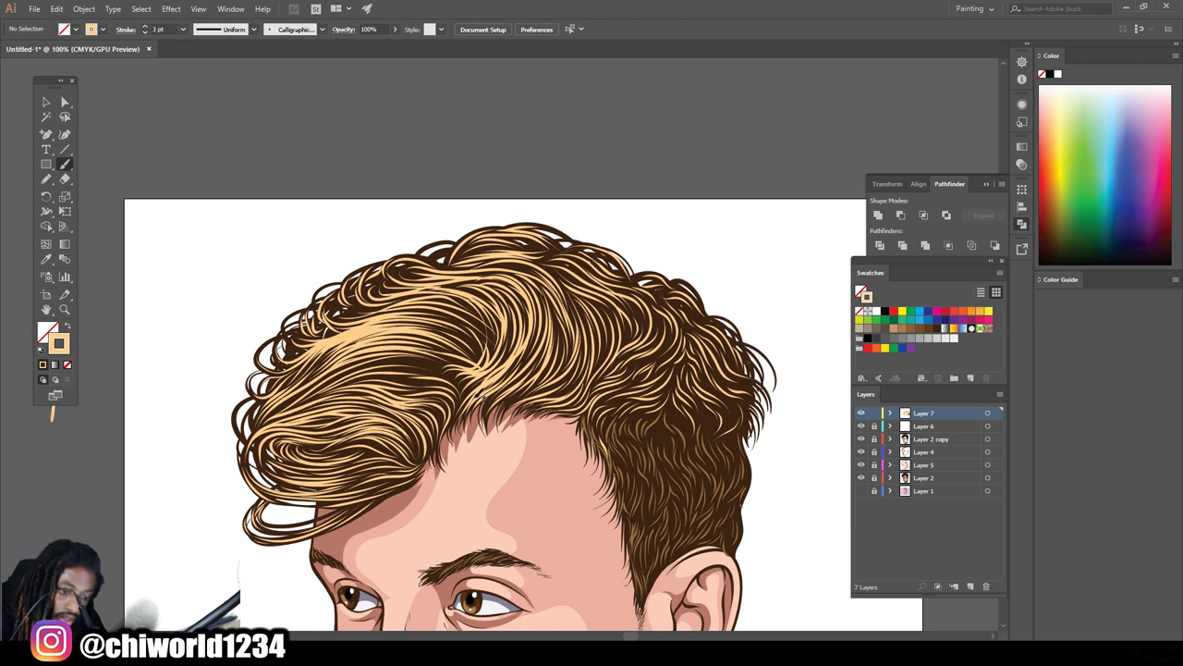
{"action": "left_click_drag", "start_coordinate": [406, 395], "coordinate": [316, 407]}
{"action": "left_click_drag", "start_coordinate": [388, 325], "coordinate": [370, 338]}
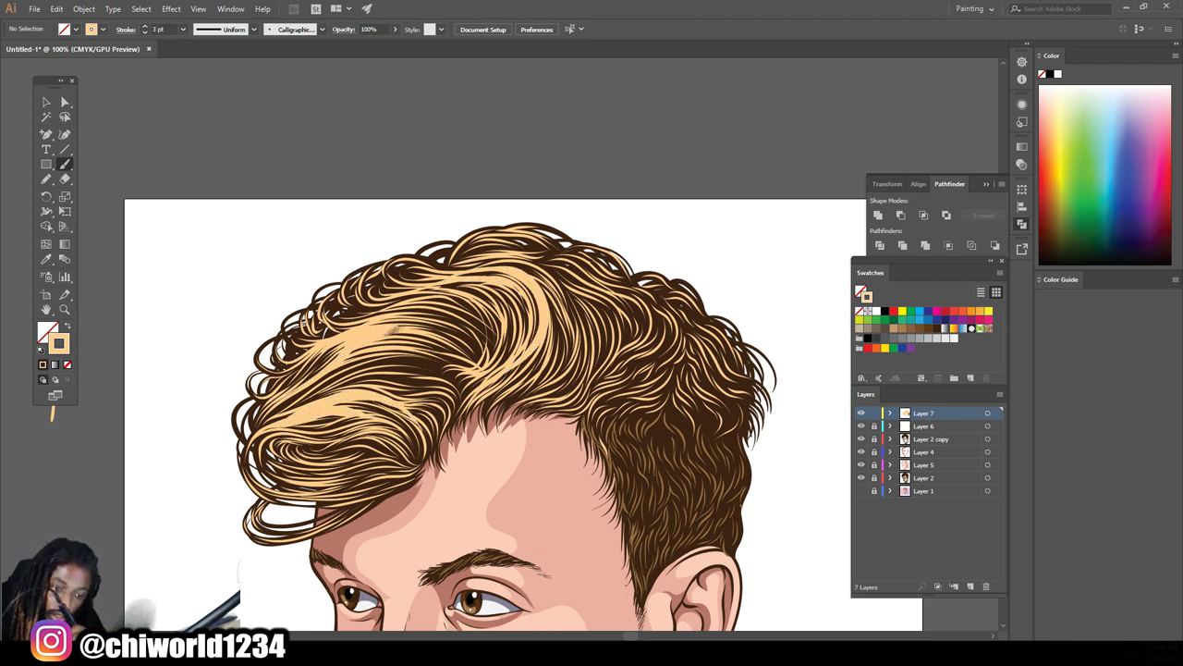
Add a new Layer 8 at the top of the layer stack
{"action": "scroll", "coordinate": [795, 522], "scroll_direction": "down", "scroll_amount": 5}
{"action": "scroll", "coordinate": [684, 504], "scroll_direction": "up", "scroll_amount": 5}
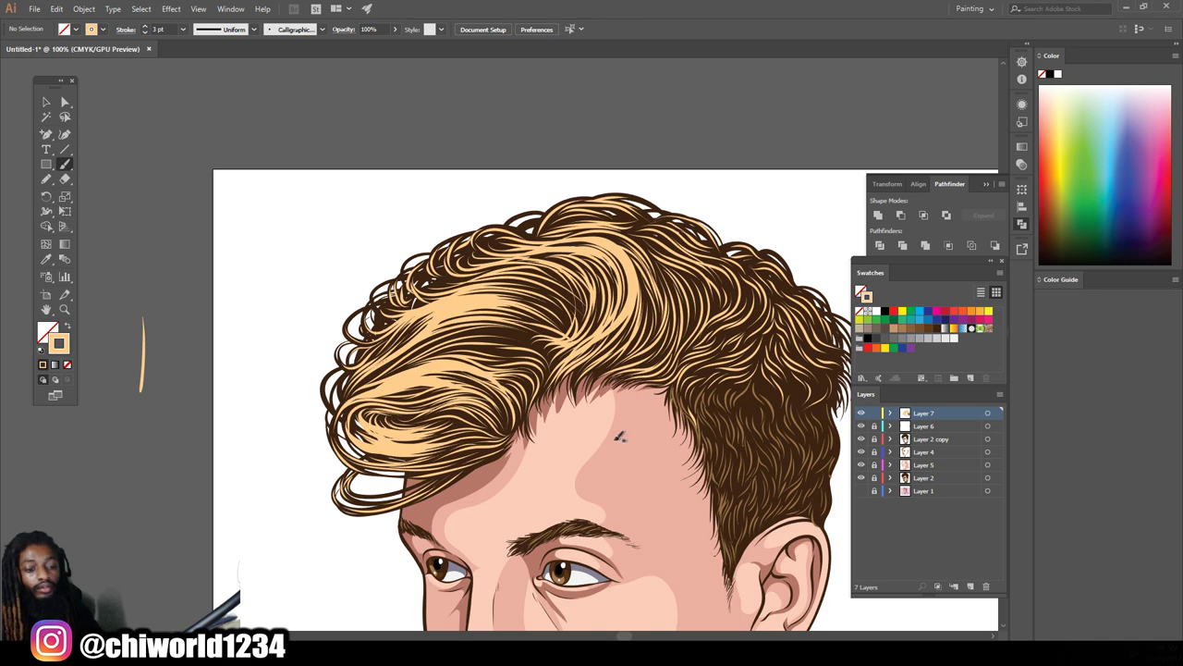
{"action": "key", "text": "ctrl+minus"}
{"action": "key", "text": "ctrl+minus"}
{"action": "key", "text": "ctrl+plus"}
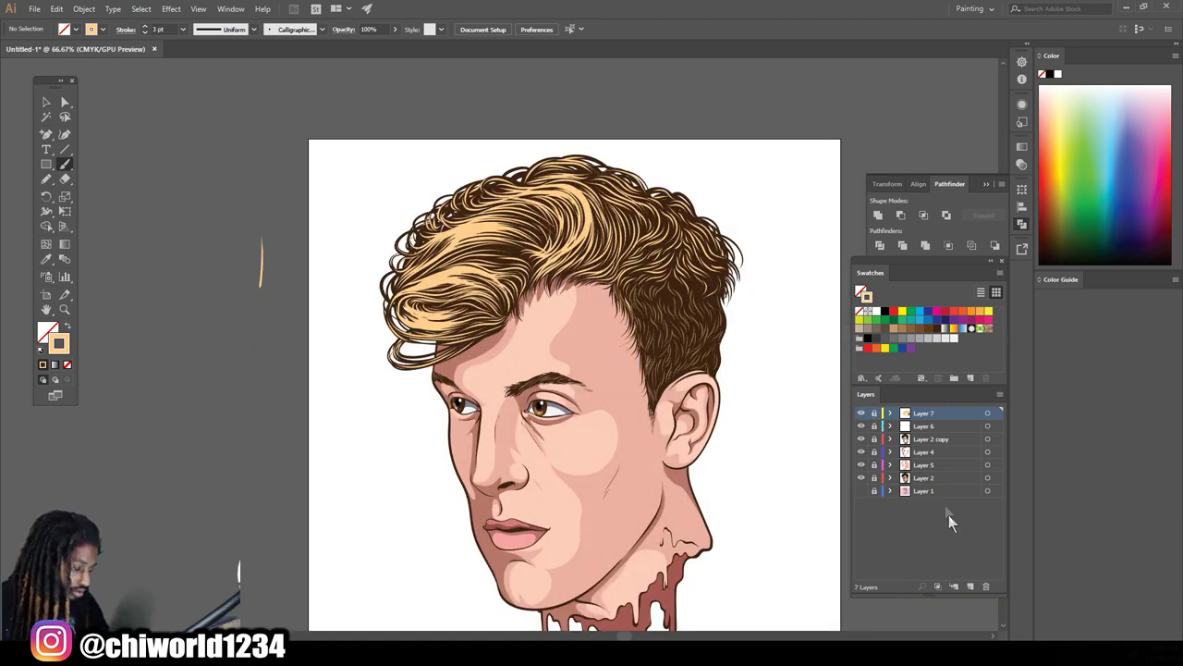
{"action": "left_click", "coordinate": [970, 585]}
Move Layer 8 down the layer stack to sit beneath Layer 5
{"action": "left_click_drag", "start_coordinate": [955, 412], "coordinate": [936, 490]}
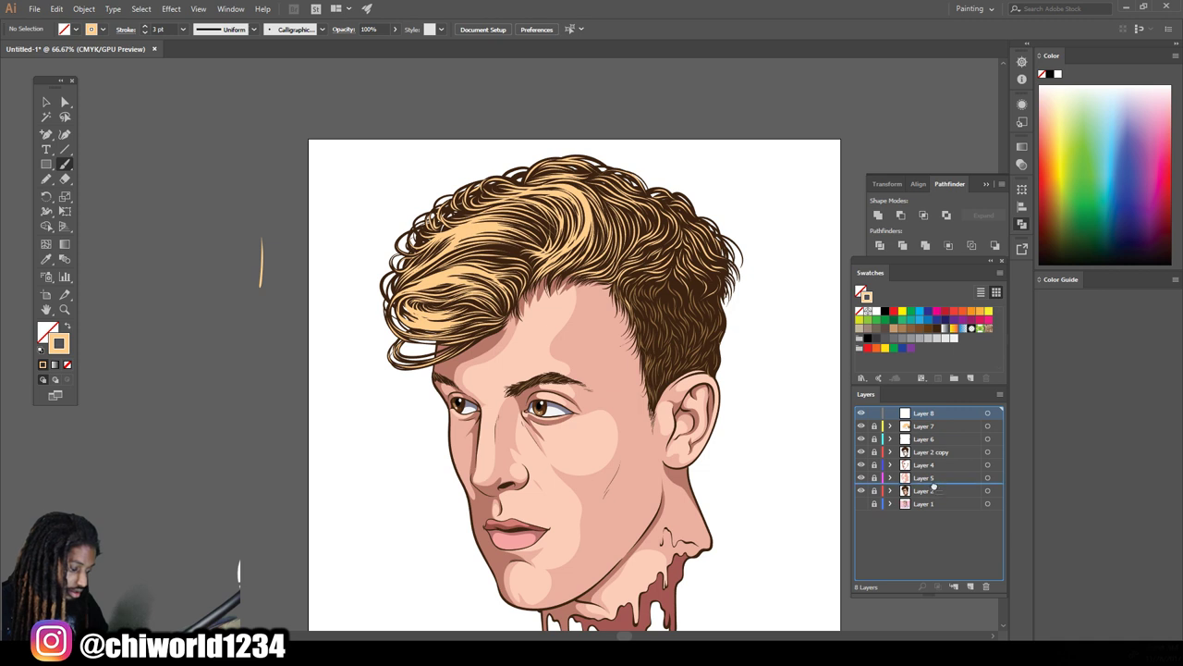
{"action": "left_click_drag", "start_coordinate": [935, 486], "coordinate": [936, 492]}
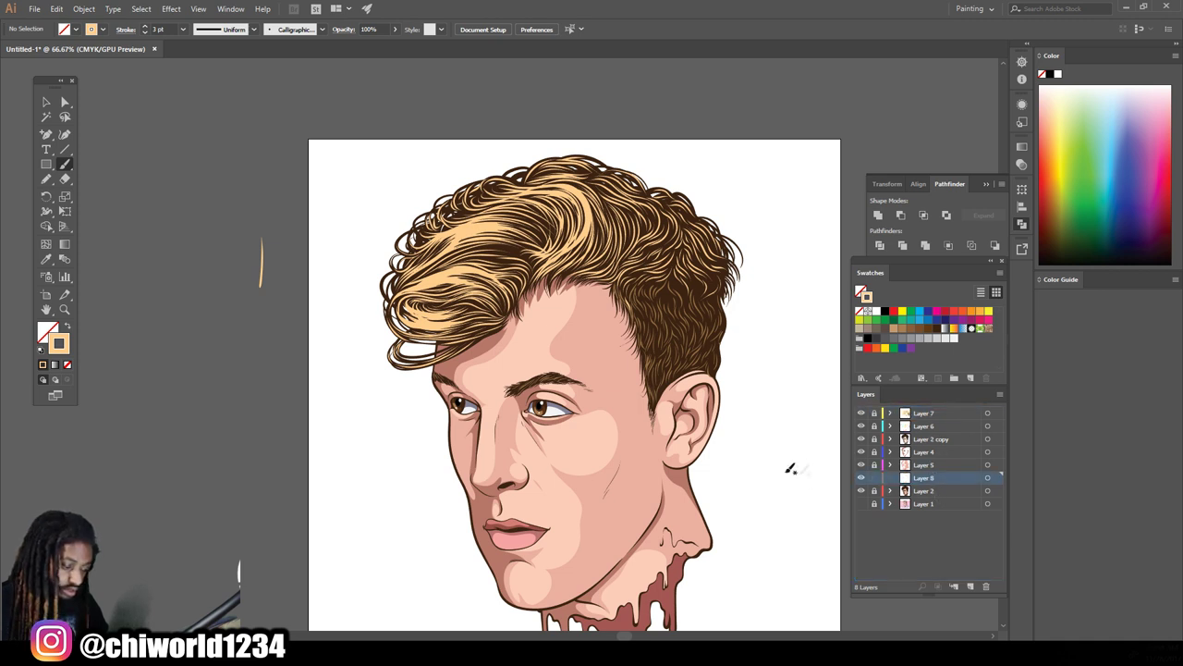
{"action": "scroll", "coordinate": [791, 469], "scroll_direction": "down", "scroll_amount": 2}
Sample the skin colour as fill and lighten it to a pale near-white
{"action": "left_click", "coordinate": [510, 294]}
{"action": "double_click", "coordinate": [48, 333]}
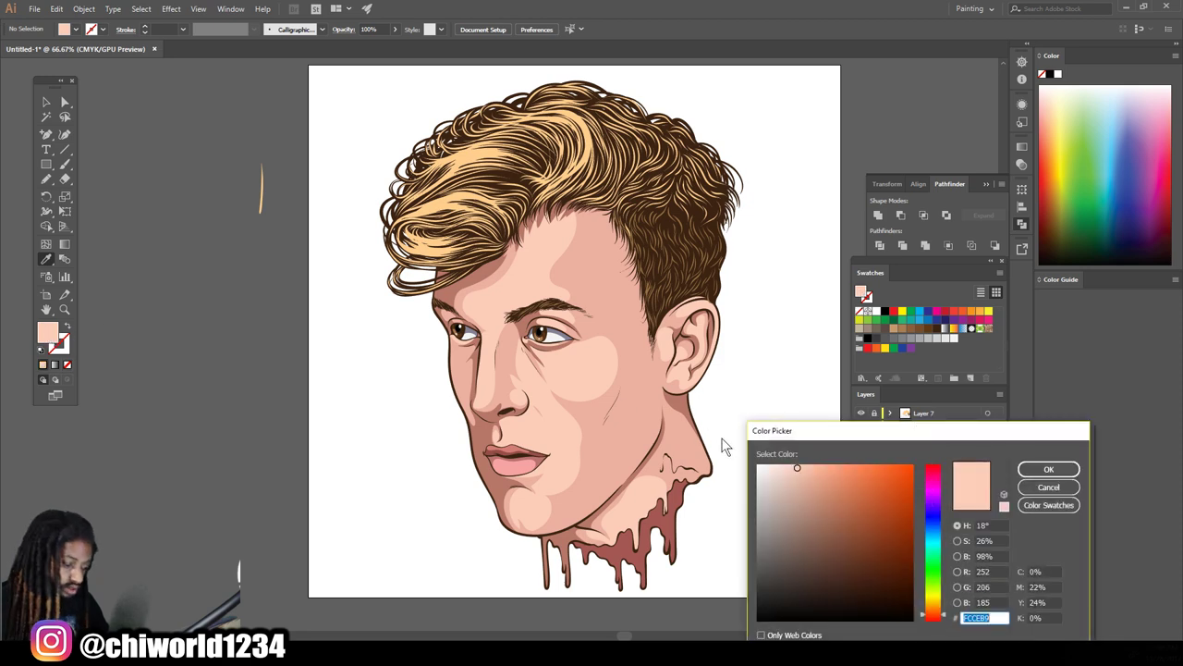
{"action": "left_click_drag", "start_coordinate": [798, 469], "coordinate": [773, 464]}
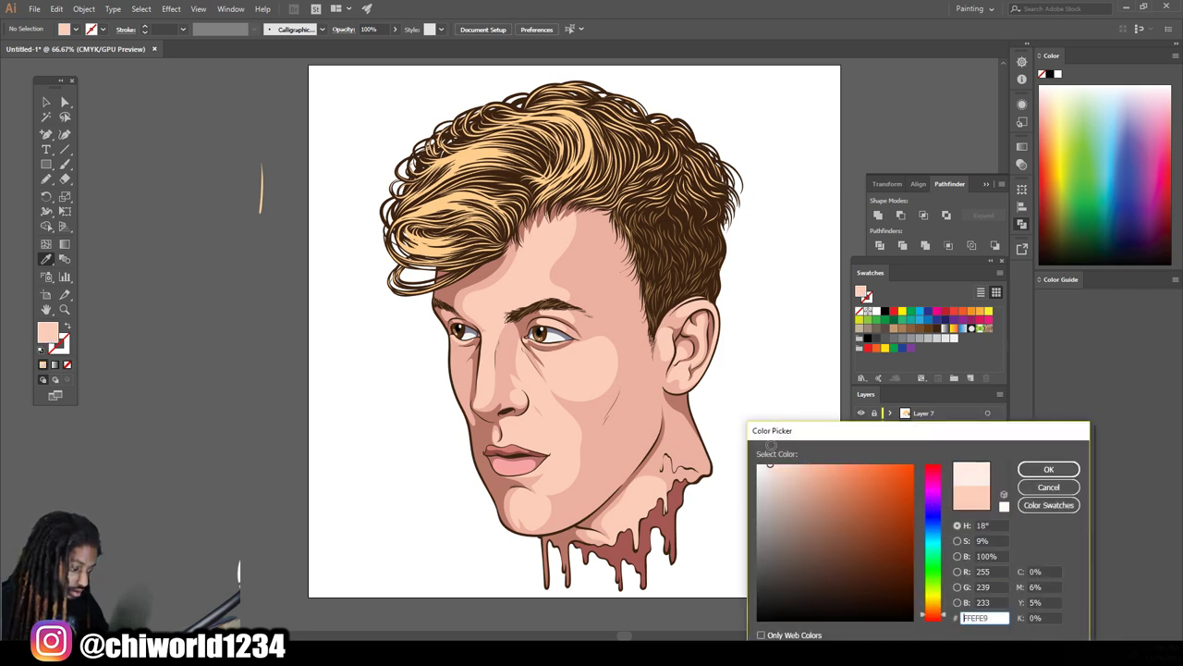
{"action": "left_click", "coordinate": [1048, 468]}
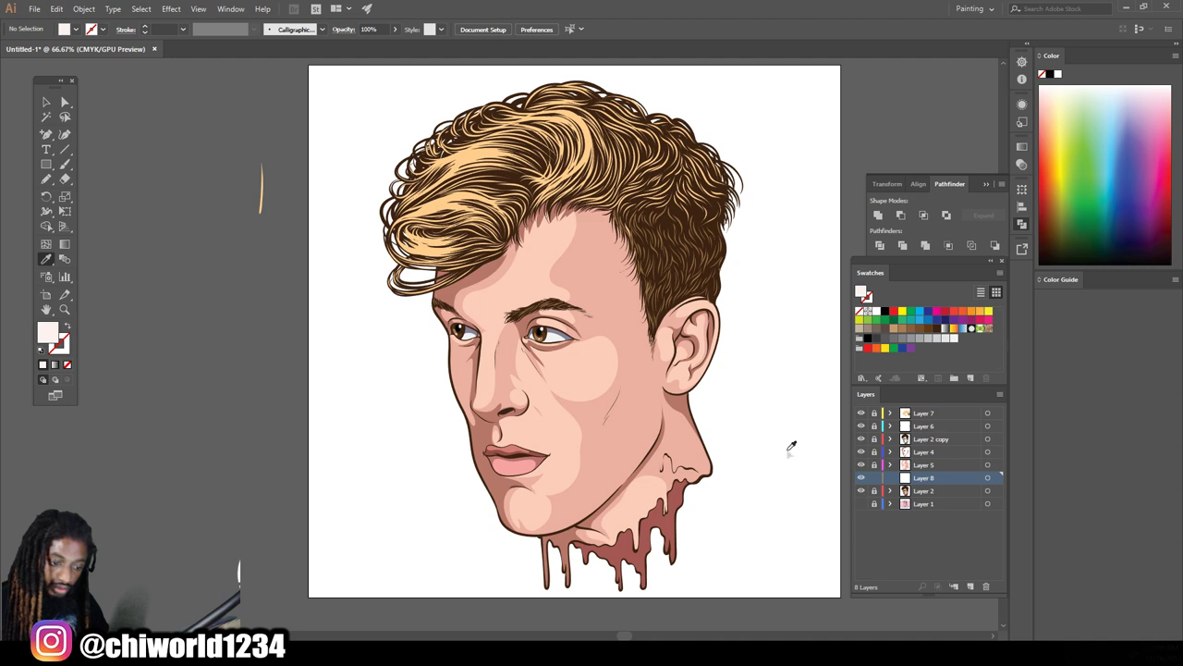
Paint a pale Paintbrush highlight down the bridge of the nose
{"action": "key", "text": "ctrl+plus"}
{"action": "key", "text": "ctrl+plus"}
{"action": "scroll", "coordinate": [756, 440], "scroll_direction": "down", "scroll_amount": 3}
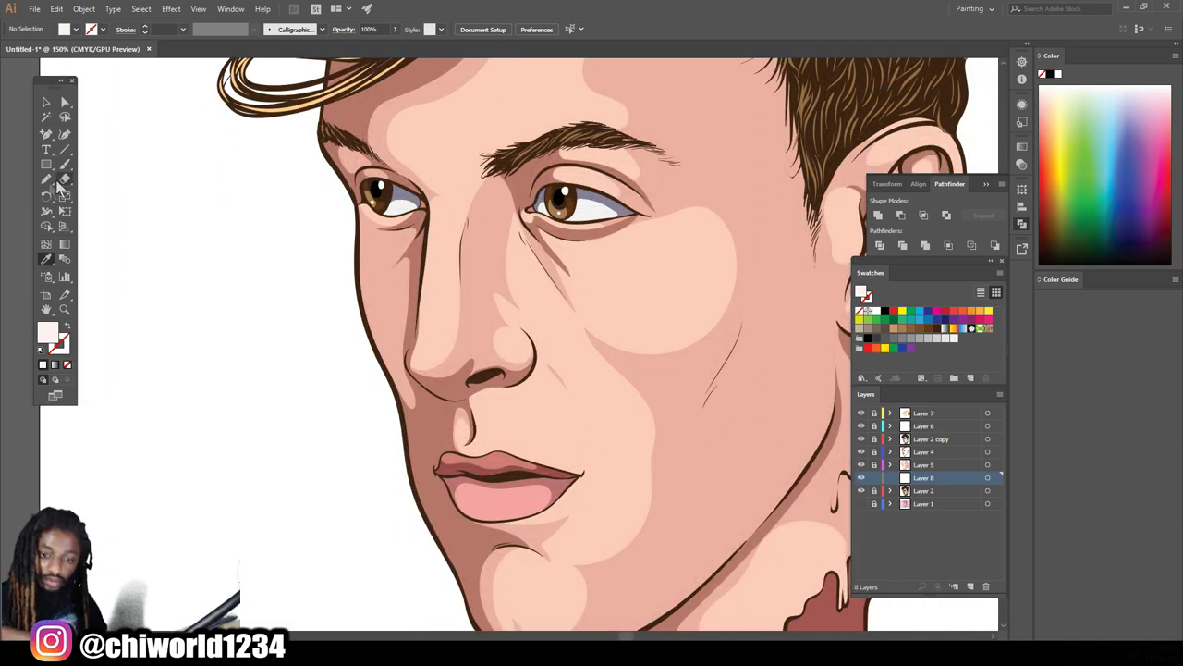
{"action": "left_click", "coordinate": [46, 179]}
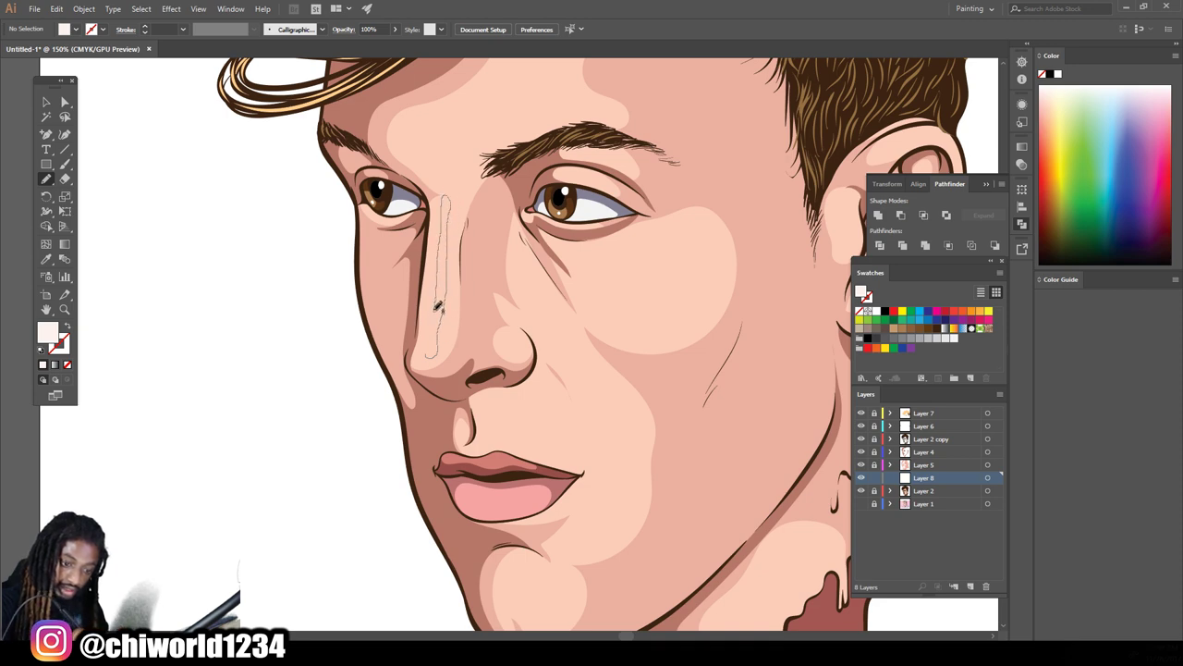
{"action": "left_click_drag", "start_coordinate": [439, 305], "coordinate": [446, 201]}
{"action": "scroll", "coordinate": [619, 408], "scroll_direction": "down", "scroll_amount": 1}
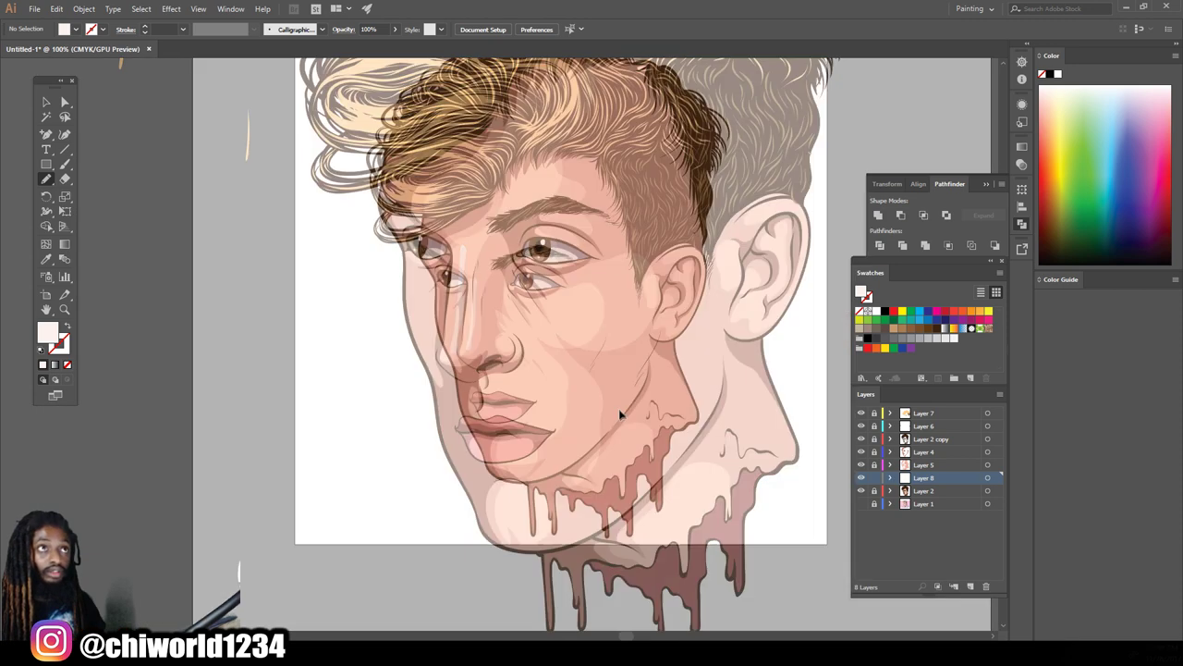
{"action": "scroll", "coordinate": [618, 408], "scroll_direction": "up", "scroll_amount": 1}
{"action": "scroll", "coordinate": [612, 407], "scroll_direction": "down", "scroll_amount": 1}
{"action": "scroll", "coordinate": [611, 398], "scroll_direction": "up", "scroll_amount": 1}
Paint highlights on the cheek, beside the nose, from lip down the cheek, and on the forehead
{"action": "mouse_move", "coordinate": [540, 322]}
{"action": "left_mouse_down"}
{"action": "mouse_move", "coordinate": [615, 251]}
{"action": "mouse_move", "coordinate": [488, 294]}
{"action": "left_mouse_up"}
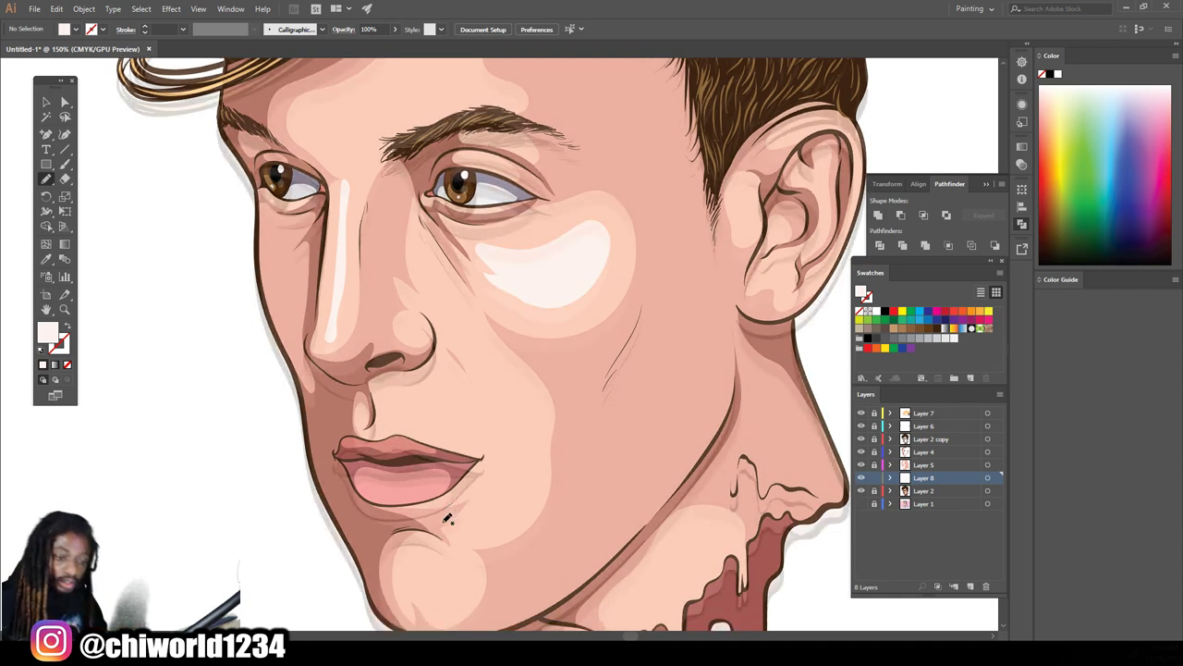
{"action": "left_click_drag", "start_coordinate": [424, 248], "coordinate": [479, 339]}
{"action": "left_click_drag", "start_coordinate": [402, 418], "coordinate": [494, 532]}
{"action": "scroll", "coordinate": [495, 532], "scroll_direction": "down", "scroll_amount": 1}
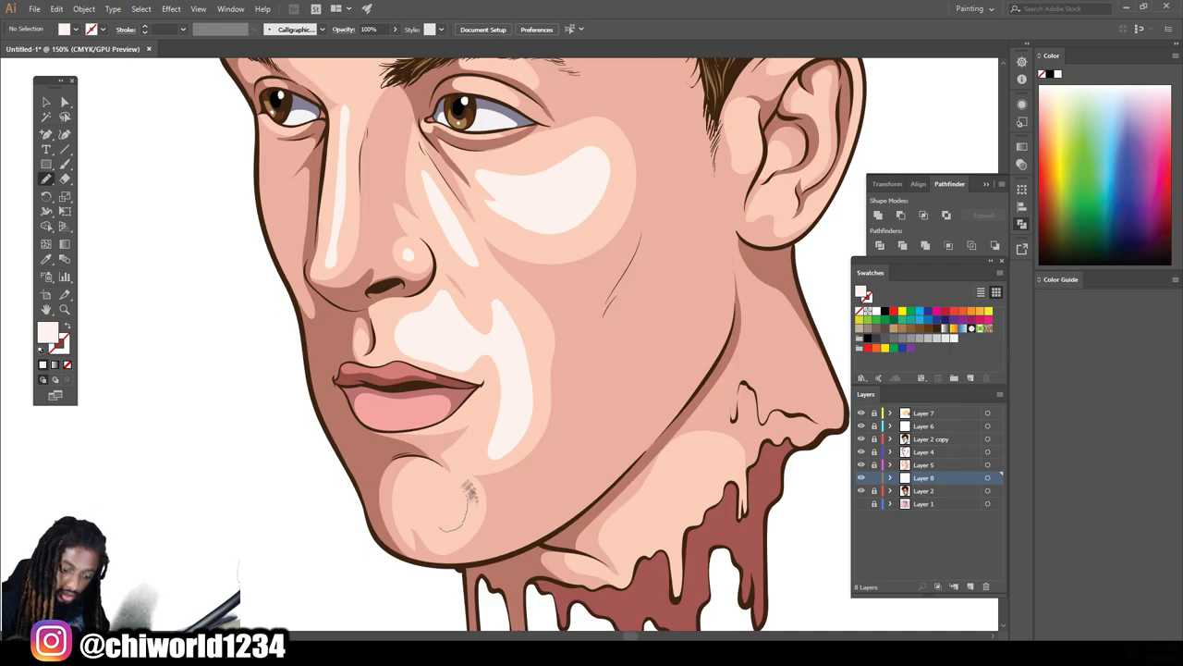
{"action": "scroll", "coordinate": [462, 499], "scroll_direction": "up", "scroll_amount": 3}
{"action": "left_click_drag", "start_coordinate": [504, 64], "coordinate": [395, 249]}
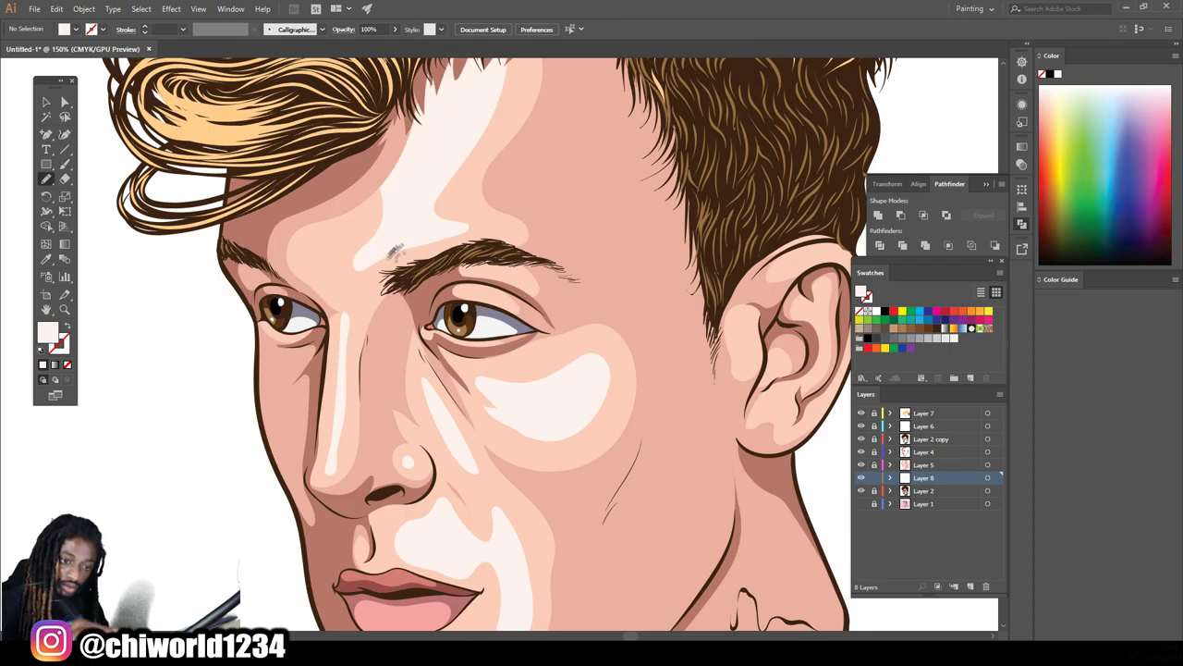
Paint three small highlights inside the ear and along its upper rim
{"action": "scroll", "coordinate": [462, 278], "scroll_direction": "down", "scroll_amount": 2}
{"action": "scroll", "coordinate": [528, 304], "scroll_direction": "up", "scroll_amount": 2}
{"action": "scroll", "coordinate": [648, 278], "scroll_direction": "down", "scroll_amount": 2}
{"action": "left_click_drag", "start_coordinate": [728, 215], "coordinate": [731, 197]}
{"action": "left_click_drag", "start_coordinate": [768, 149], "coordinate": [747, 236]}
{"action": "left_click_drag", "start_coordinate": [801, 97], "coordinate": [772, 159]}
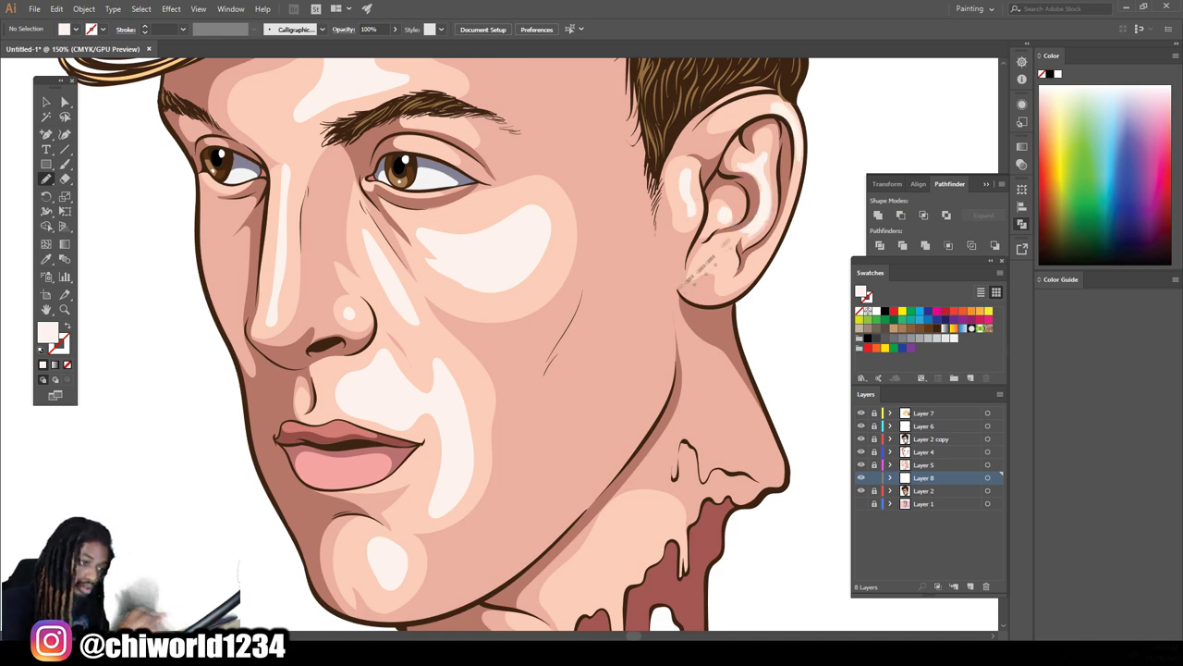
Zoom out to view the whole artboard with the new highlights
{"action": "key", "text": "ctrl+0"}
{"action": "left_click_drag", "start_coordinate": [219, 132], "coordinate": [766, 546]}
{"action": "key", "text": "n"}
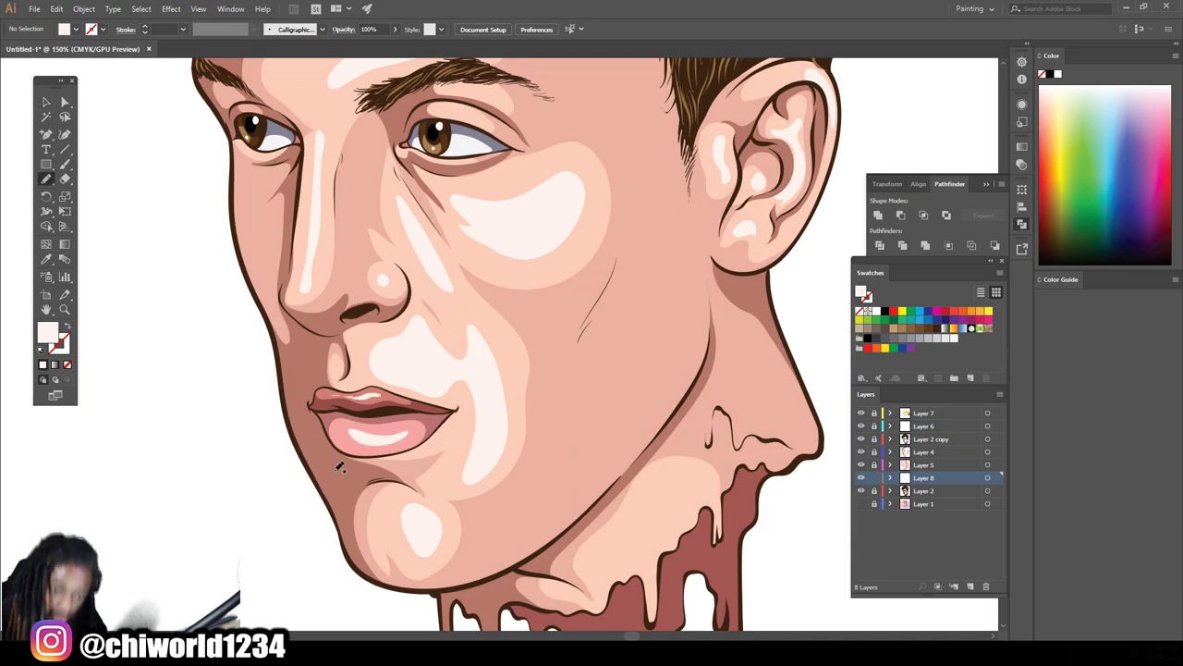
{"action": "key", "text": "ctrl+minus"}
{"action": "key", "text": "ctrl+minus"}
{"action": "scroll", "coordinate": [310, 454], "scroll_direction": "up", "scroll_amount": 2}
{"action": "left_click", "coordinate": [46, 102]}
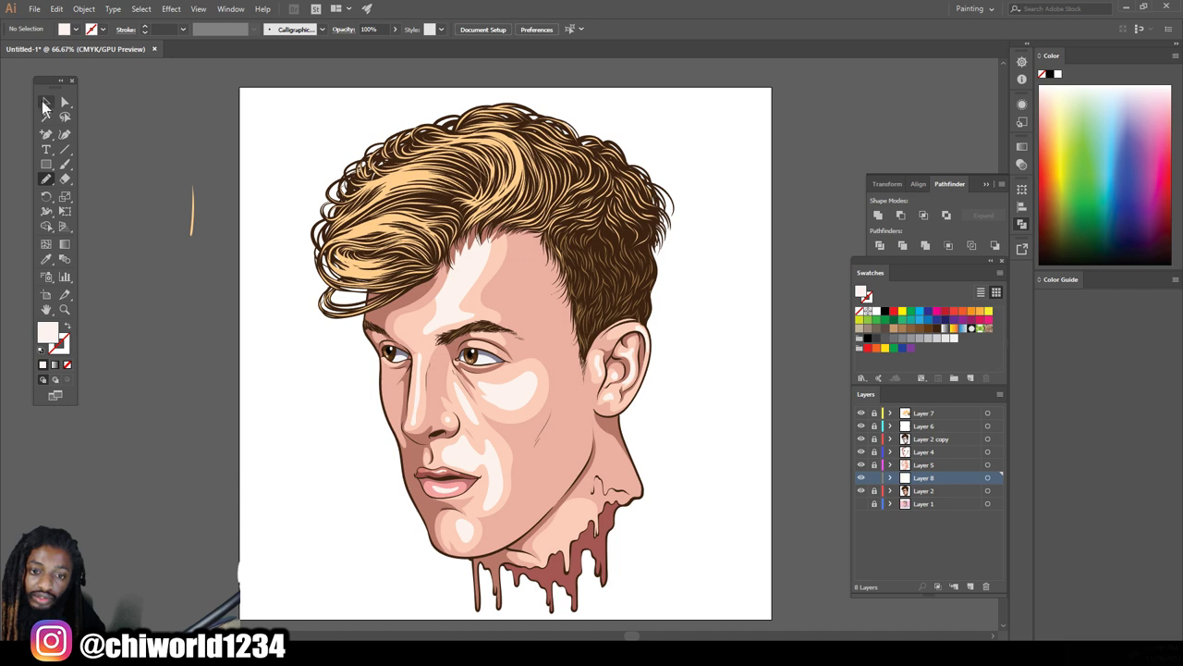
Set all the pale face highlight shapes to 61% opacity and check the blended result
{"action": "mouse_move", "coordinate": [305, 181]}
{"action": "left_mouse_down"}
{"action": "mouse_move", "coordinate": [681, 486]}
{"action": "mouse_move", "coordinate": [753, 573]}
{"action": "left_mouse_up"}
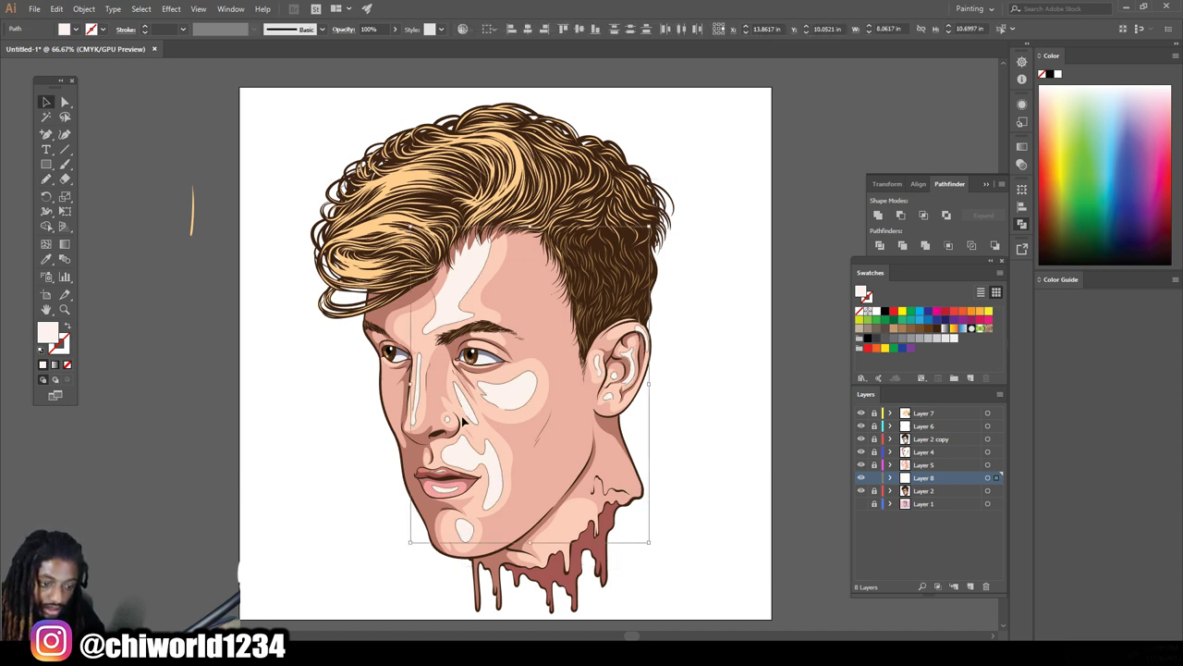
{"action": "key", "text": "ctrl+plus"}
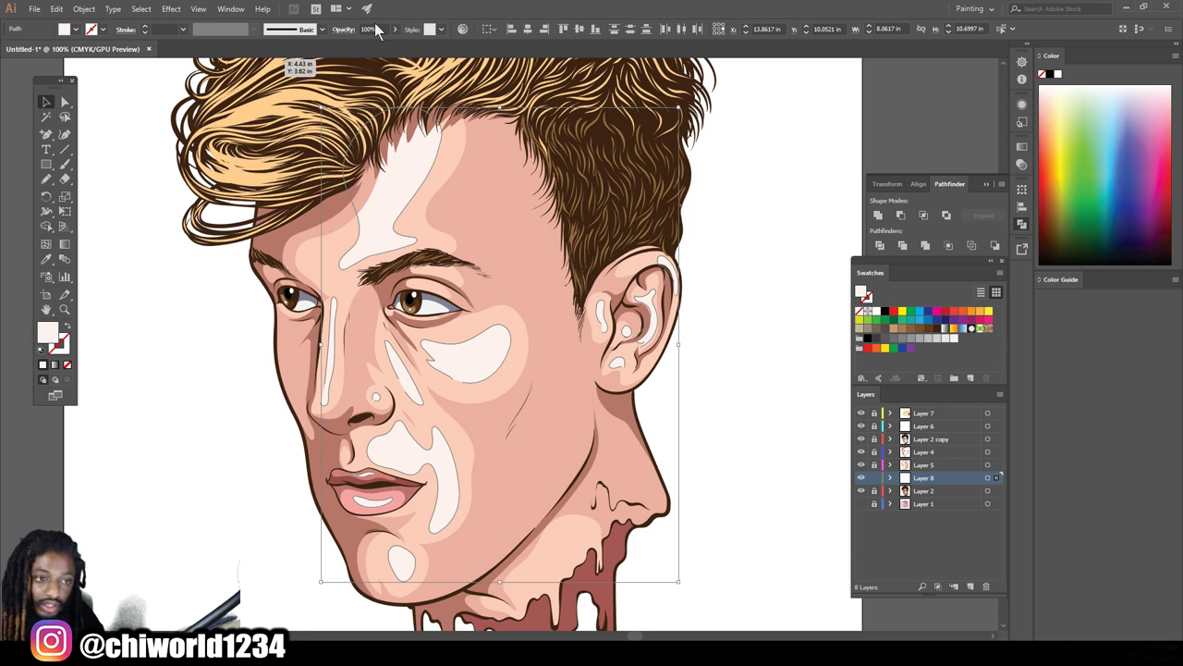
{"action": "left_click_drag", "start_coordinate": [390, 43], "coordinate": [366, 44]}
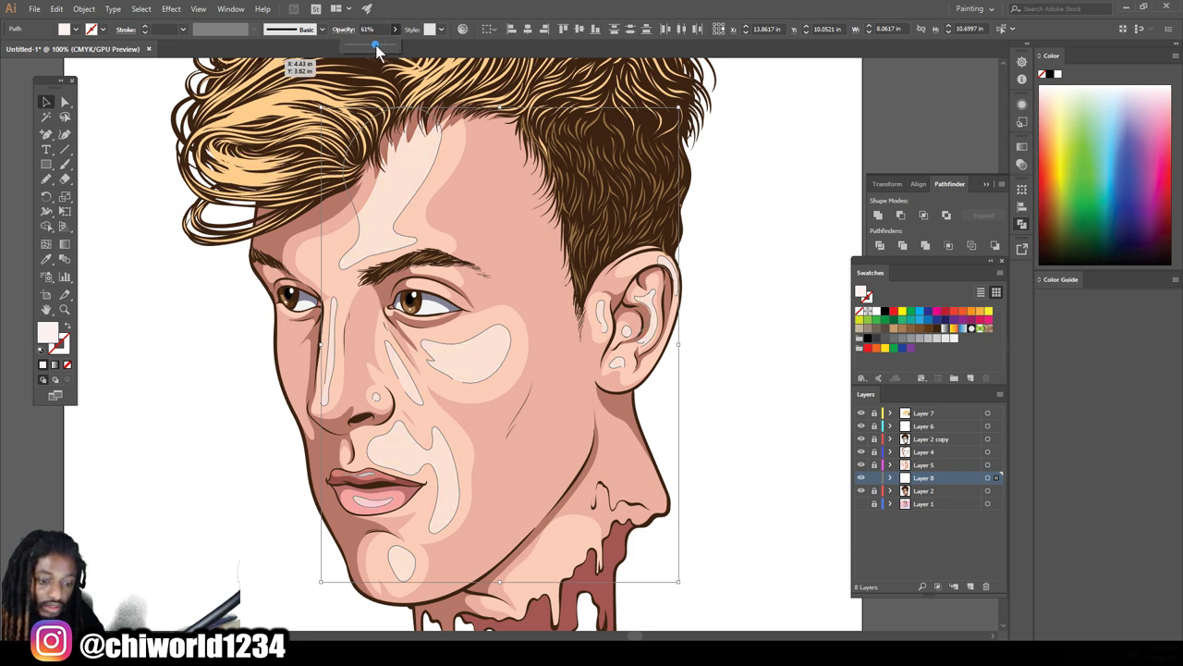
{"action": "key", "text": "ctrl+minus"}
{"action": "left_click", "coordinate": [754, 398]}
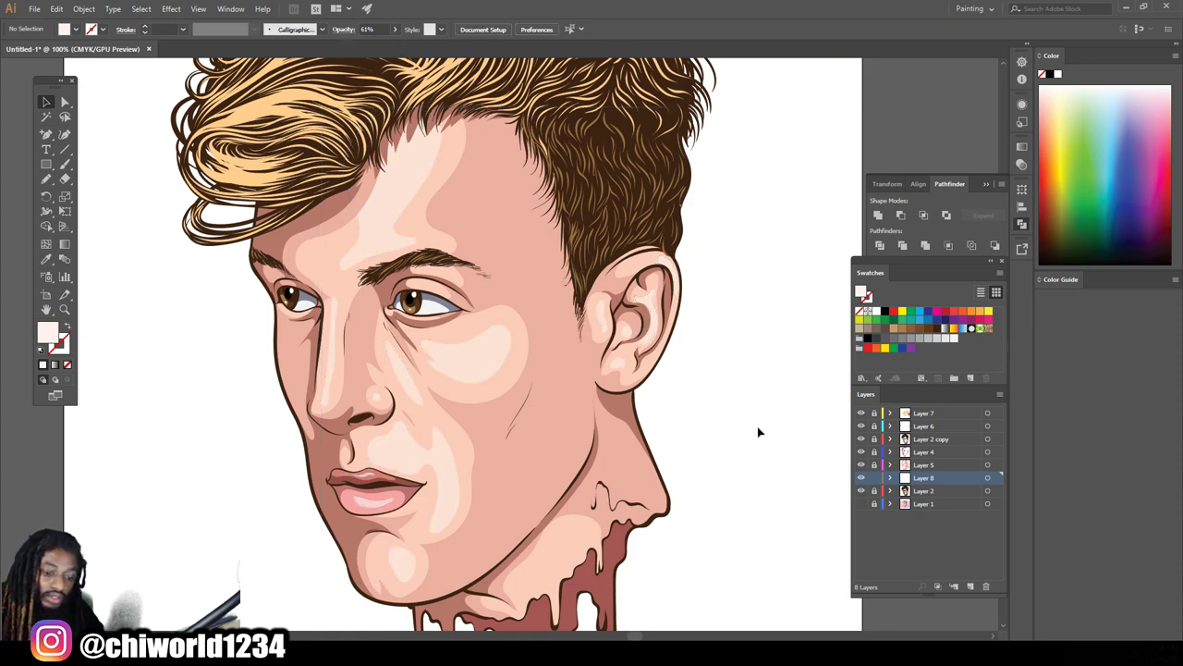
{"action": "key", "text": "ctrl+minus"}
{"action": "key", "text": "ctrl+plus"}
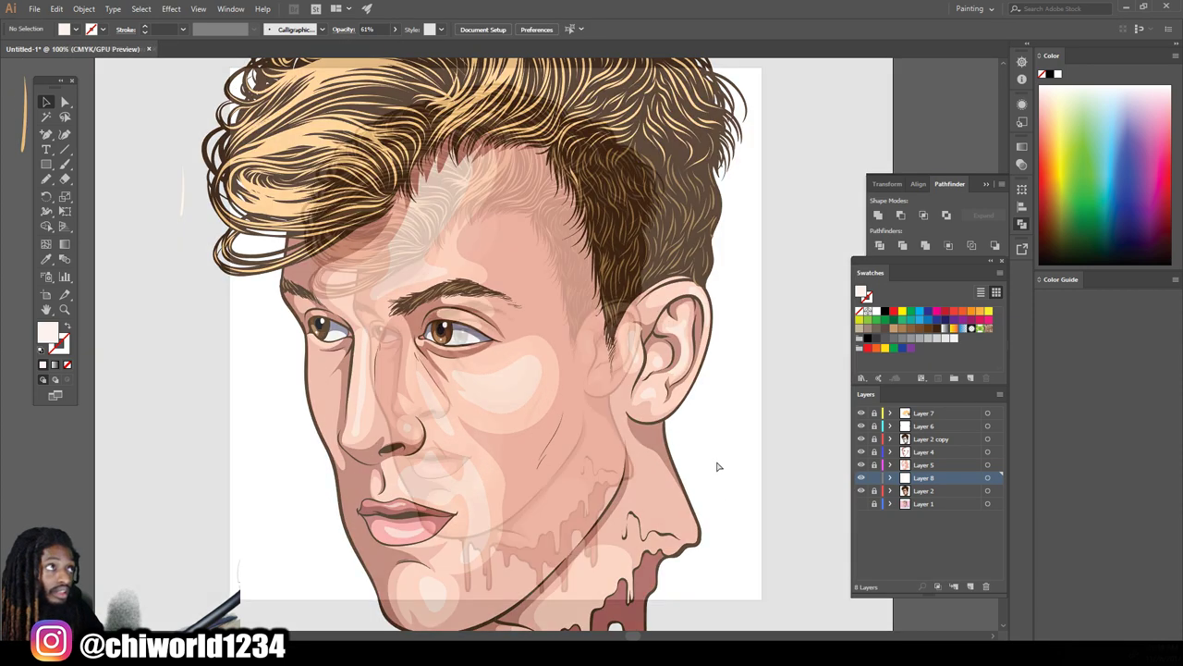
{"action": "key", "text": "ctrl+minus"}
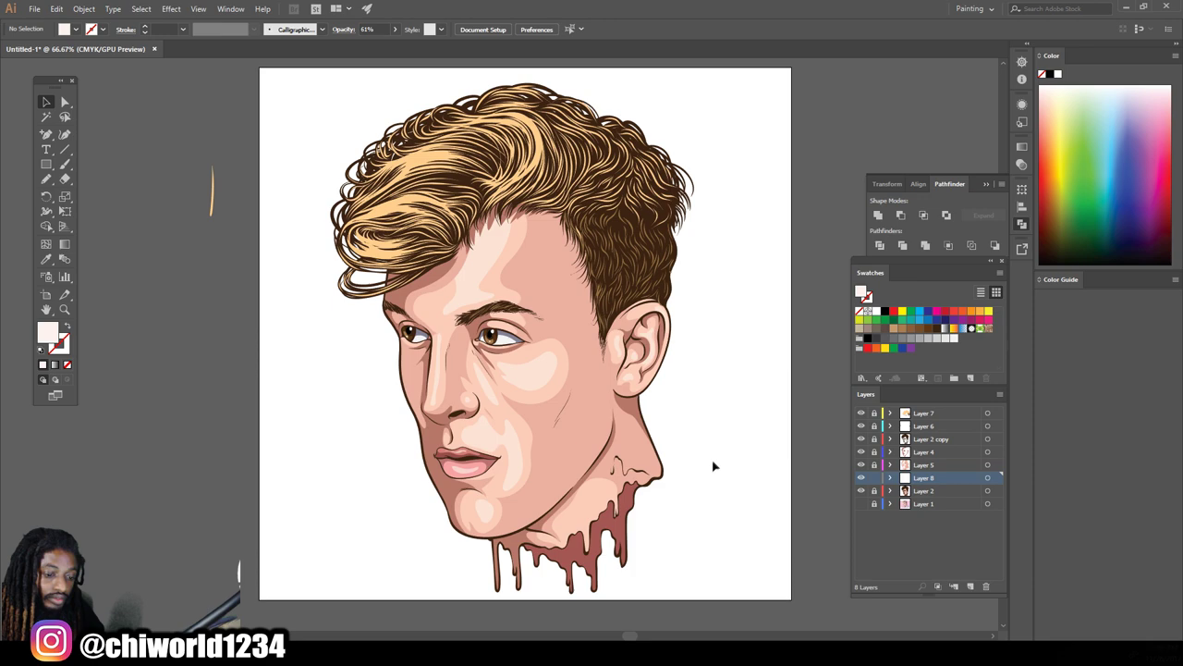
{"action": "key", "text": "ctrl+plus"}
{"action": "key", "text": "ctrl+plus"}
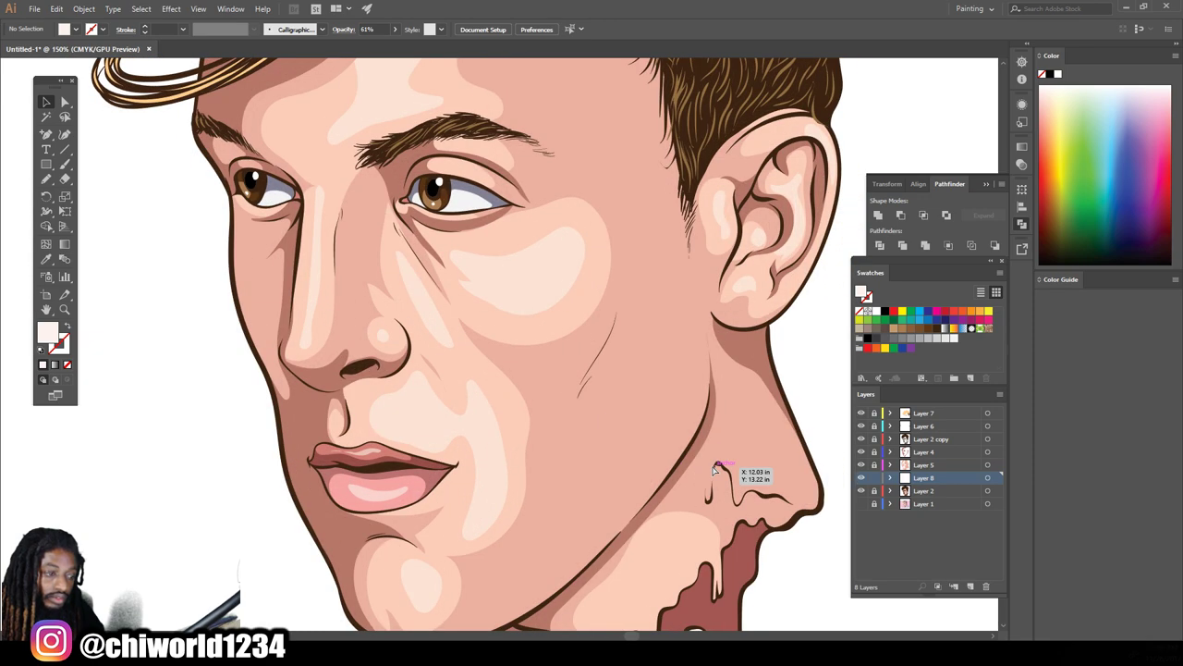
Sample the dusty red shadow colour as fill and target Layer 4
{"action": "key", "text": "ctrl+minus"}
{"action": "key", "text": "ctrl+minus"}
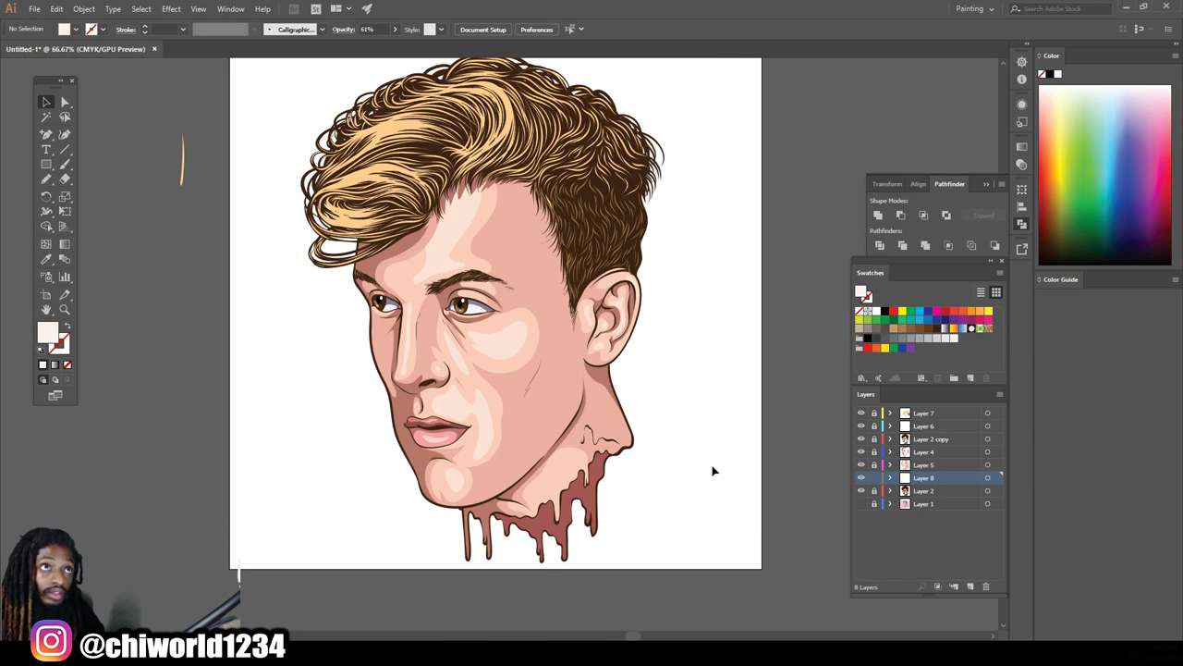
{"action": "key", "text": "ctrl+plus"}
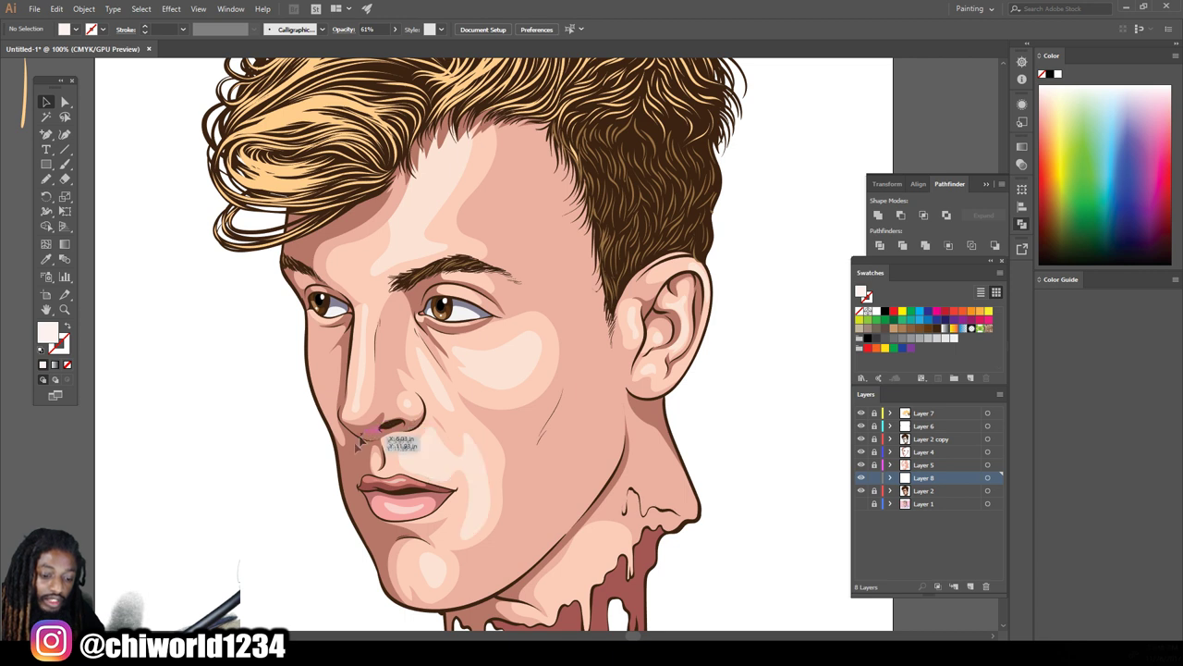
{"action": "left_click", "coordinate": [46, 259]}
{"action": "left_click", "coordinate": [335, 444]}
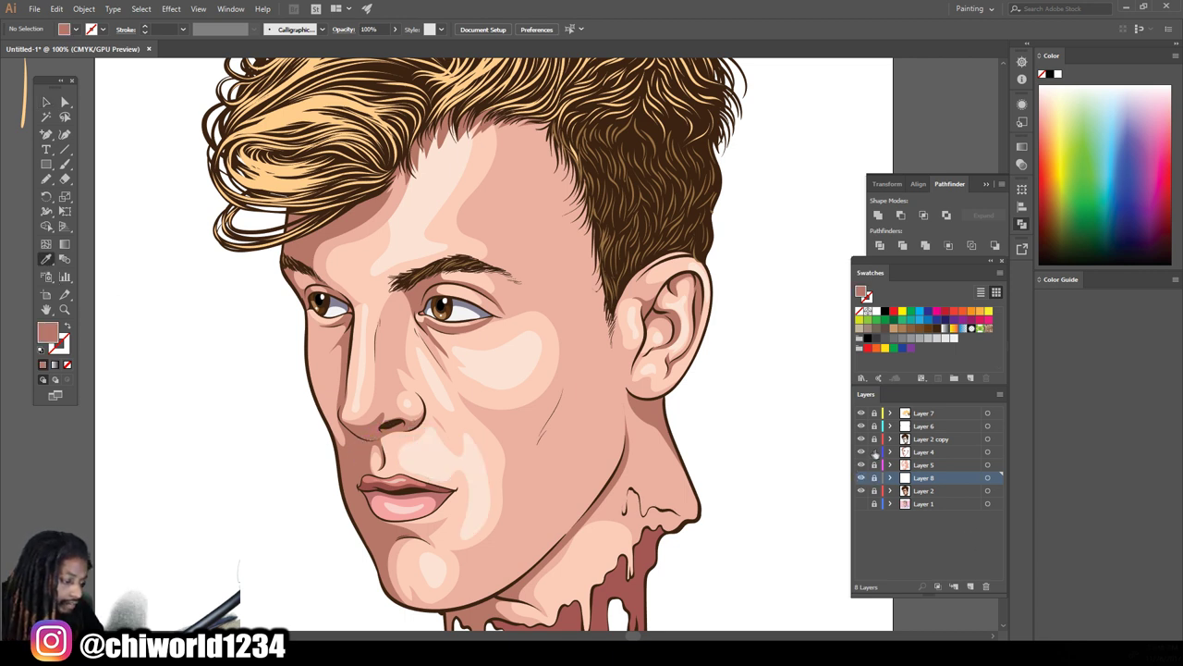
{"action": "key", "text": "ctrl+plus"}
{"action": "left_click", "coordinate": [924, 451]}
Paint two thin dusty-red shadow strokes along the cheek
{"action": "key", "text": "ctrl+plus"}
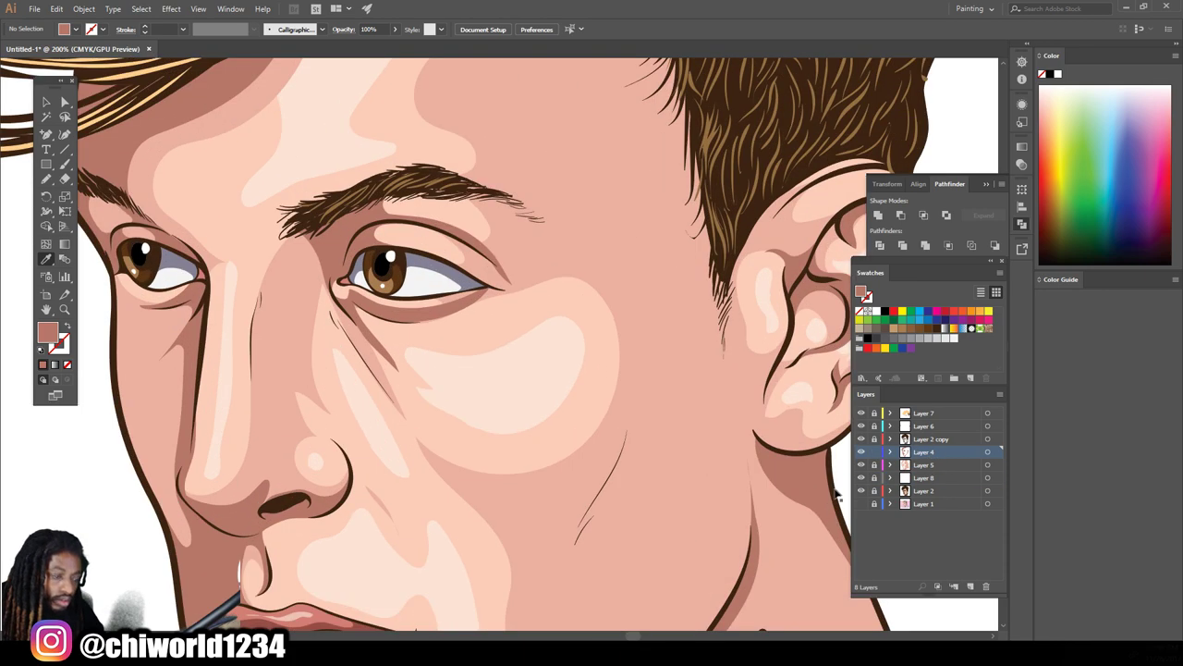
{"action": "key", "text": "ctrl+minus"}
{"action": "scroll", "coordinate": [766, 475], "scroll_direction": "up", "scroll_amount": 2}
{"action": "scroll", "coordinate": [766, 475], "scroll_direction": "down", "scroll_amount": 1}
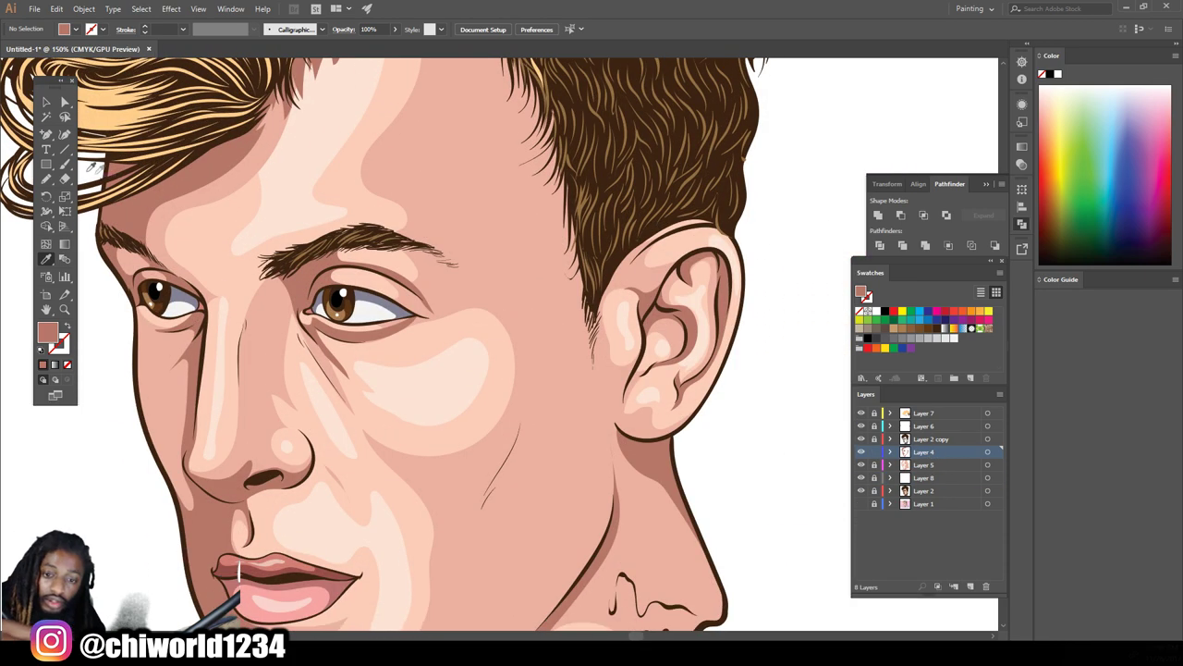
{"action": "left_click", "coordinate": [46, 180]}
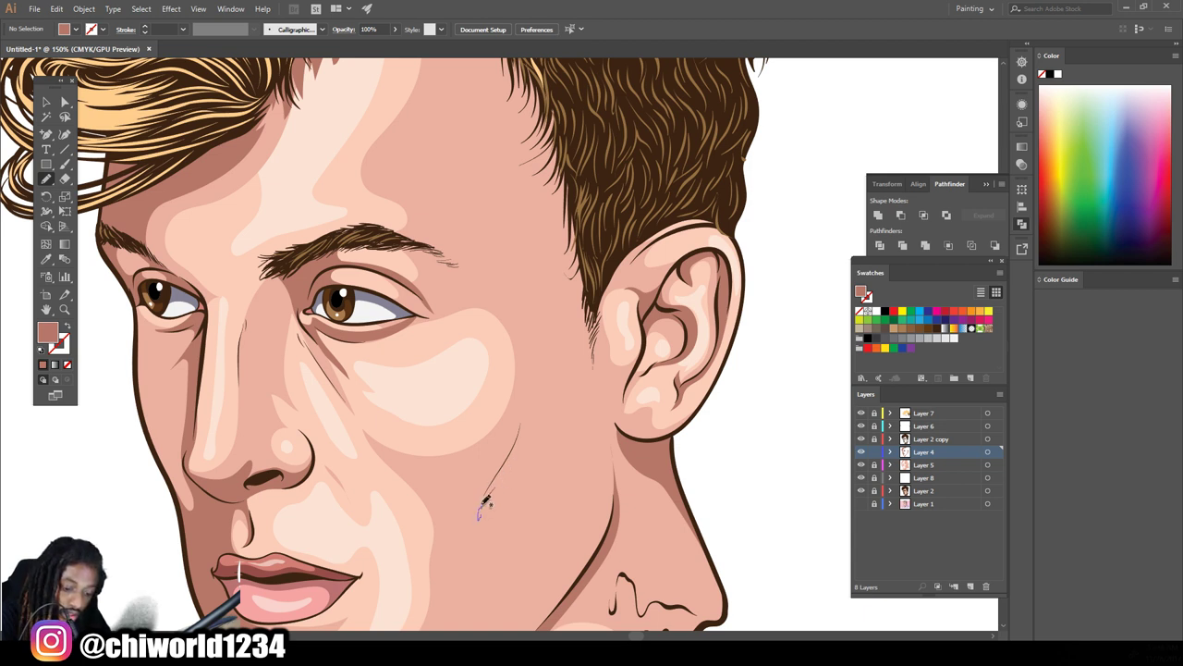
{"action": "mouse_move", "coordinate": [508, 462]}
{"action": "left_mouse_down"}
{"action": "mouse_move", "coordinate": [551, 339]}
{"action": "mouse_move", "coordinate": [563, 415]}
{"action": "left_mouse_up"}
{"action": "left_click_drag", "start_coordinate": [521, 478], "coordinate": [479, 518]}
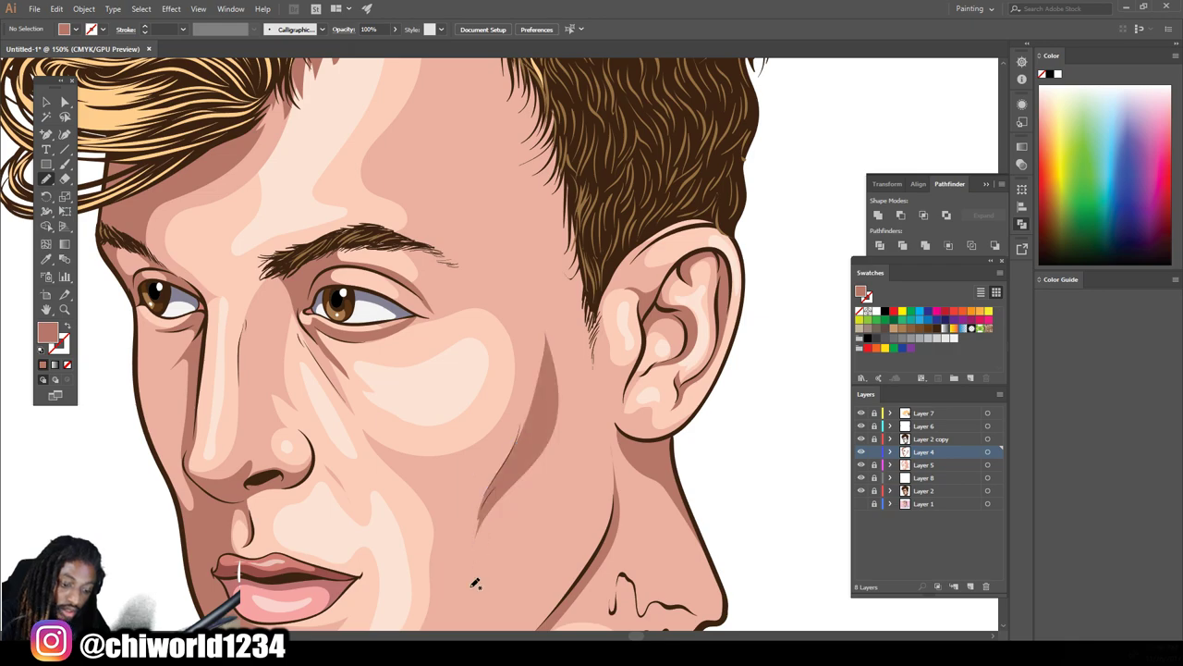
{"action": "scroll", "coordinate": [633, 564], "scroll_direction": "down", "scroll_amount": 5}
{"action": "scroll", "coordinate": [609, 567], "scroll_direction": "down", "scroll_amount": 2}
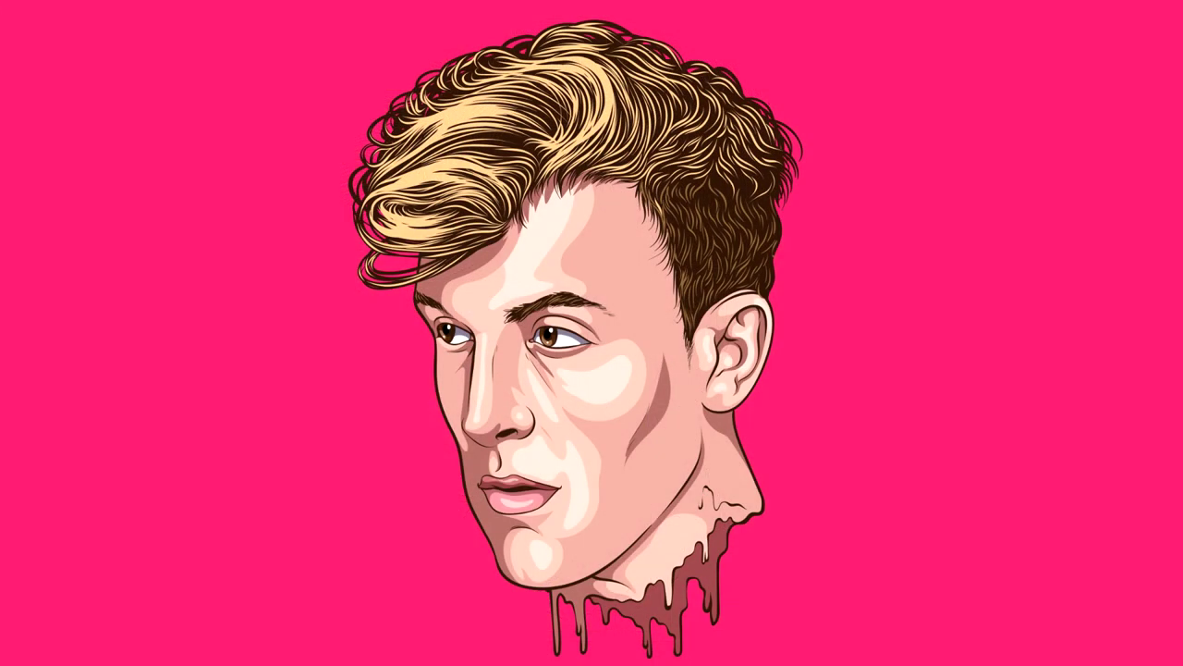